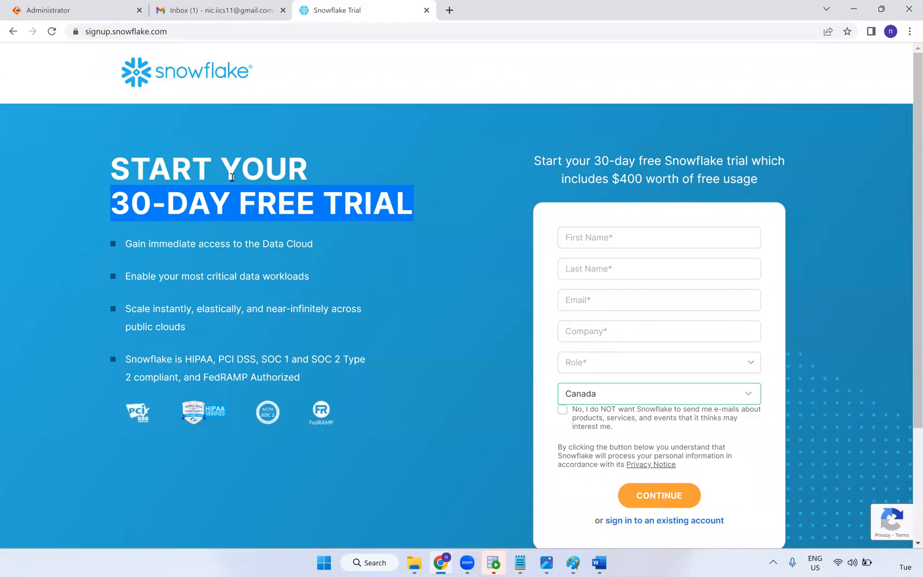
Fill in the first and last name fields on the Snowflake trial sign-up form.
{"action": "left_click", "coordinate": [113, 164]}
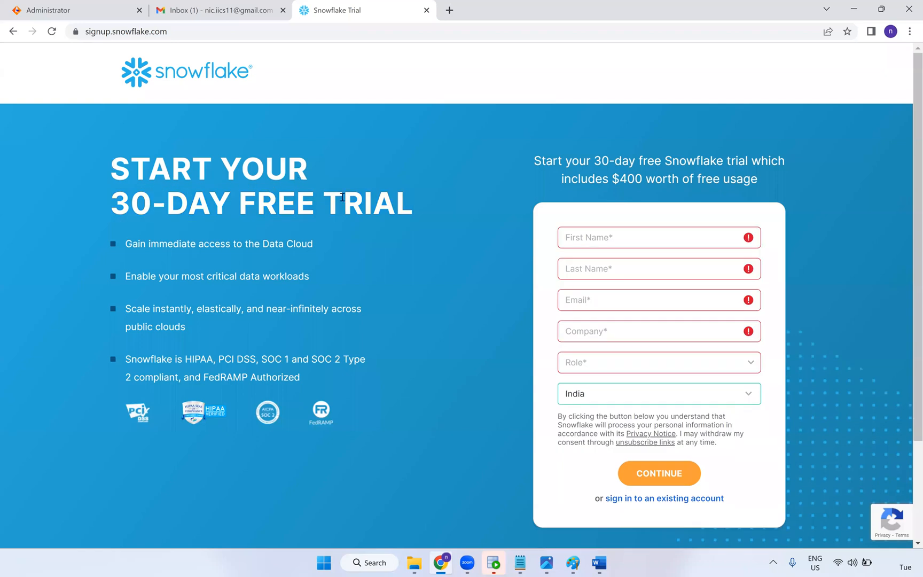
{"action": "left_click", "coordinate": [395, 203], "text": "shift"}
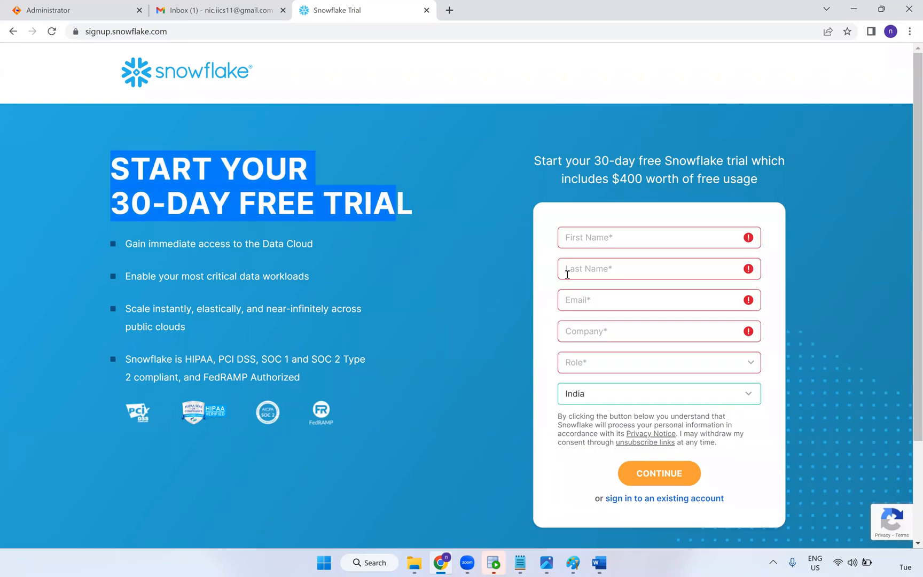
{"action": "left_click", "coordinate": [584, 239]}
{"action": "type", "text": "NIC"}
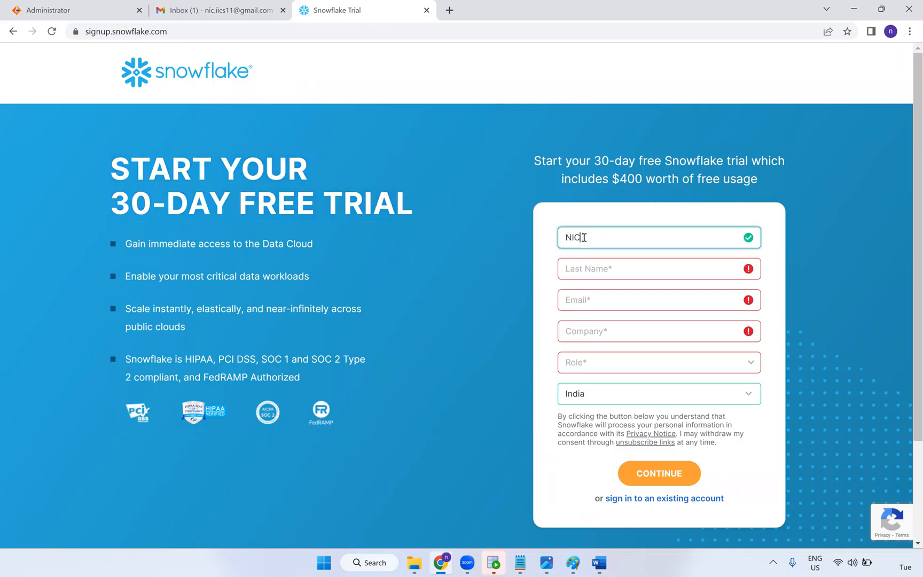
{"action": "left_click", "coordinate": [578, 270]}
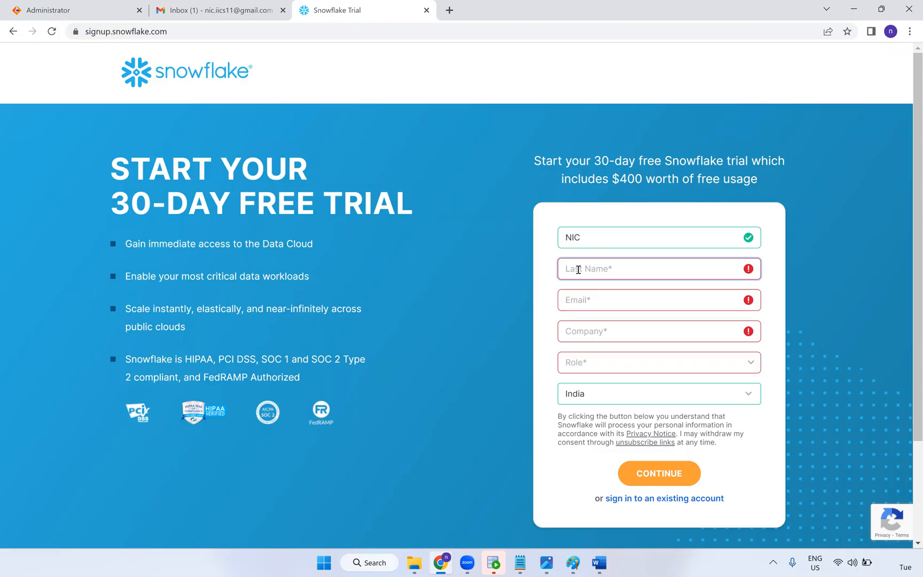
{"action": "type", "text": "IT ACADEMY"}
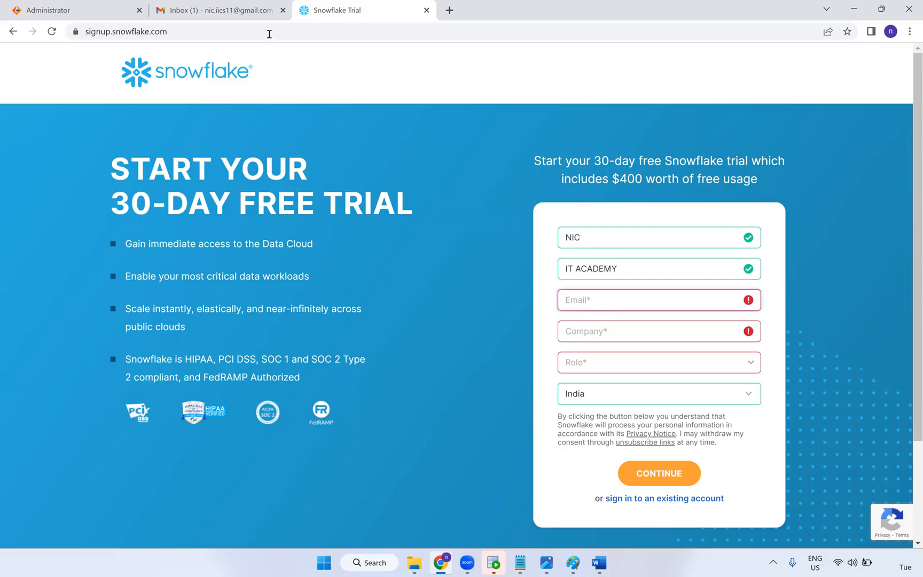
Copy the account e-mail address from Gmail into the sign-up form's Email field.
{"action": "left_click", "coordinate": [256, 12]}
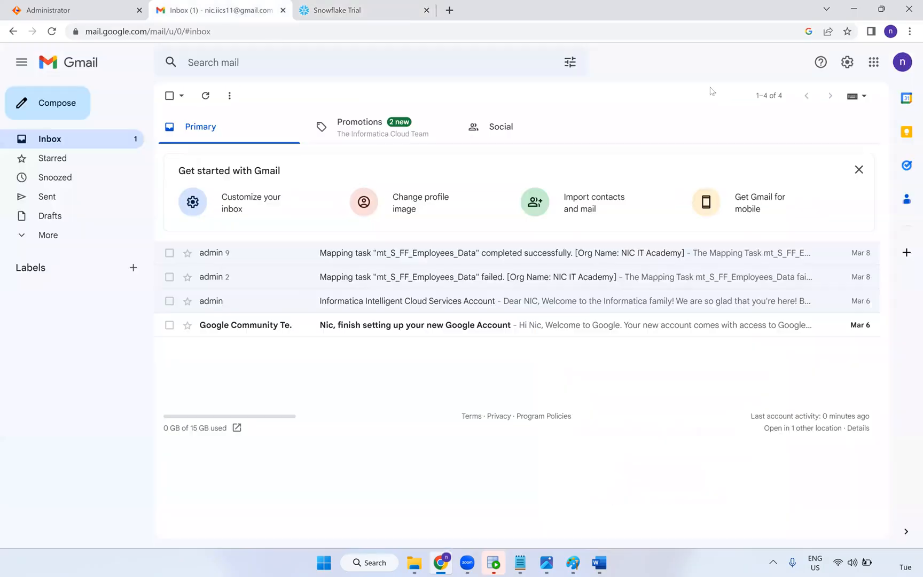
{"action": "left_click", "coordinate": [903, 66]}
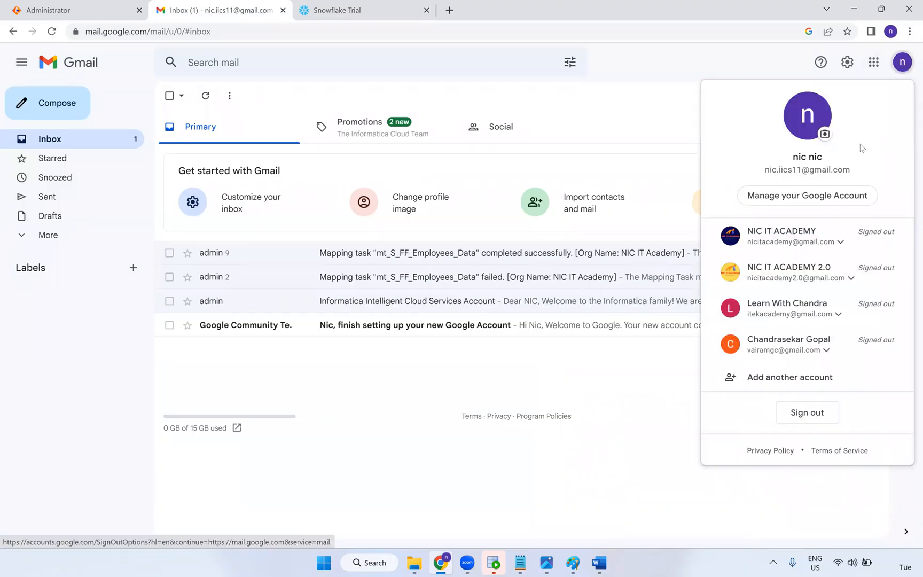
{"action": "left_click_drag", "start_coordinate": [853, 170], "coordinate": [760, 175]}
{"action": "key", "text": "ctrl+c"}
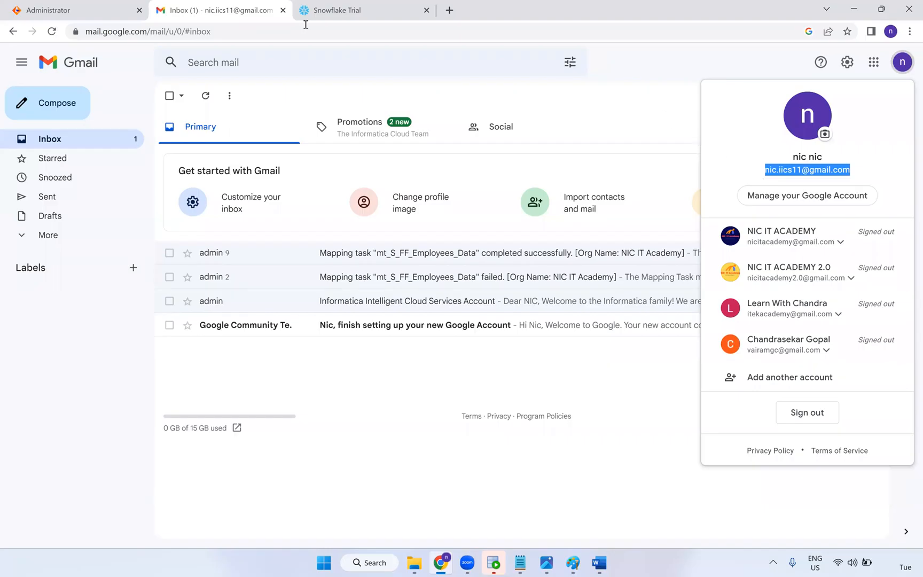
{"action": "left_click", "coordinate": [321, 10]}
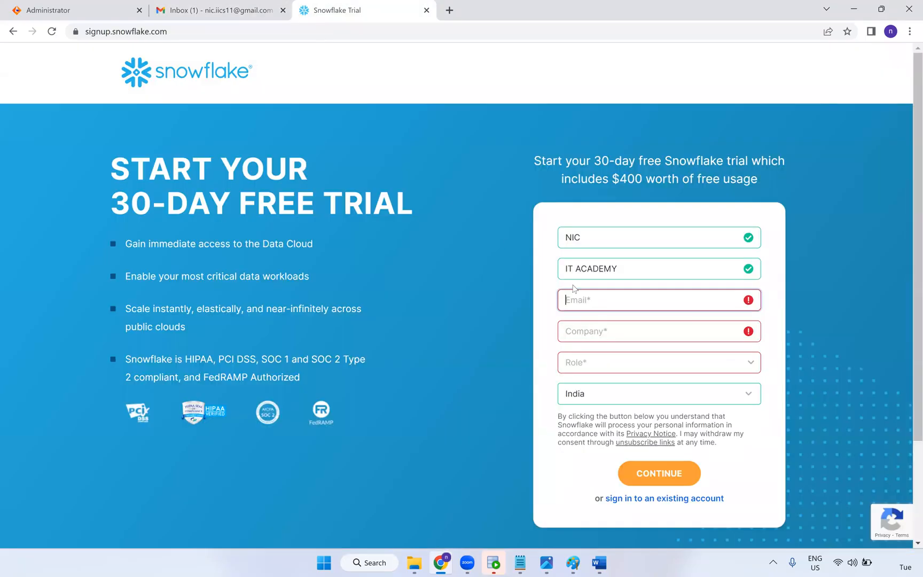
{"action": "key", "text": "ctrl+v"}
Enter company 'NIC IT Academy', choose role Data Engineer with country India, and continue.
{"action": "left_click", "coordinate": [597, 331]}
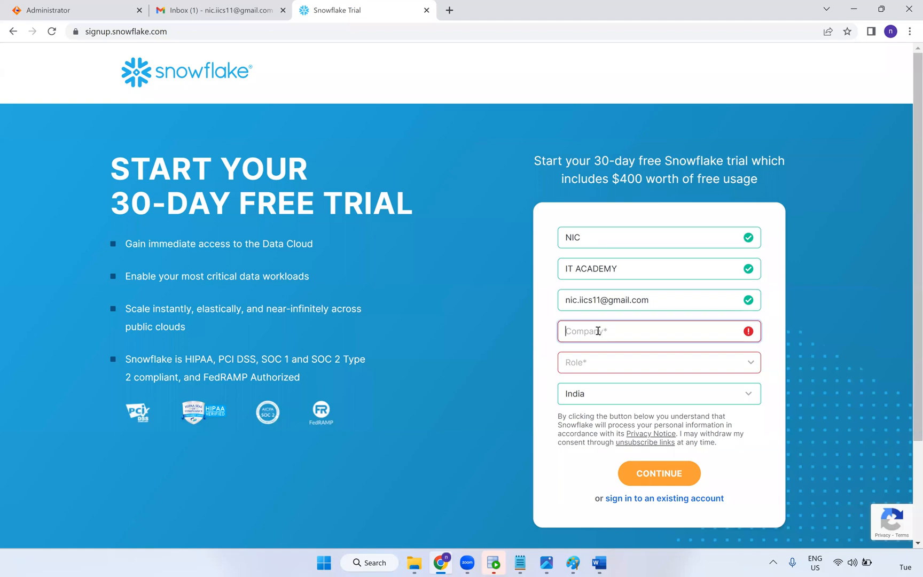
{"action": "type", "text": "NIC"}
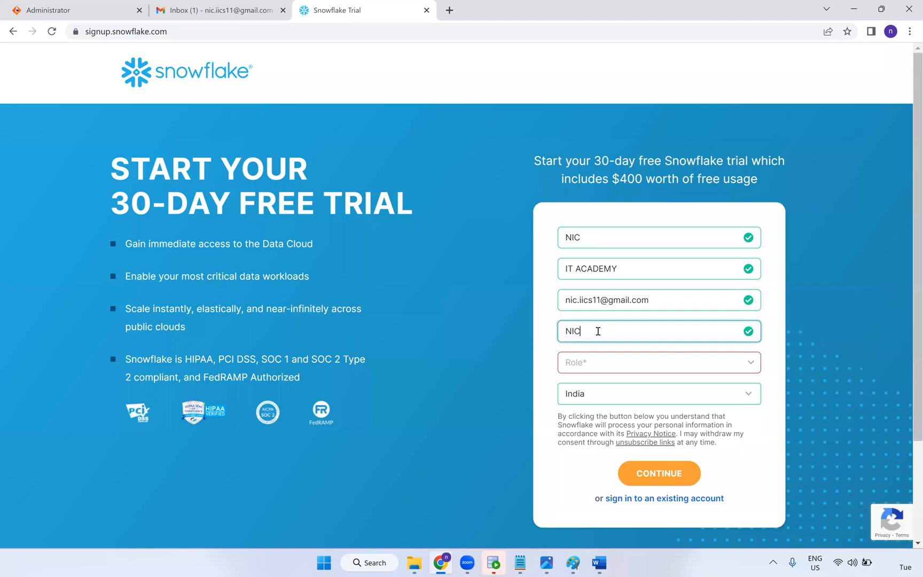
{"action": "type", "text": " IT Academy"}
{"action": "left_click", "coordinate": [607, 372]}
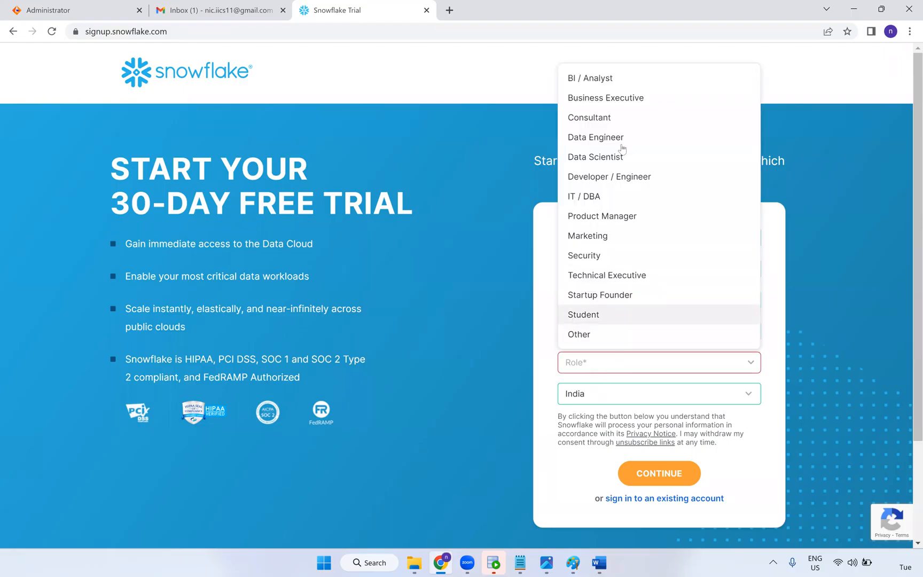
{"action": "left_click", "coordinate": [620, 117]}
{"action": "left_click", "coordinate": [614, 368]}
{"action": "left_click", "coordinate": [632, 138]}
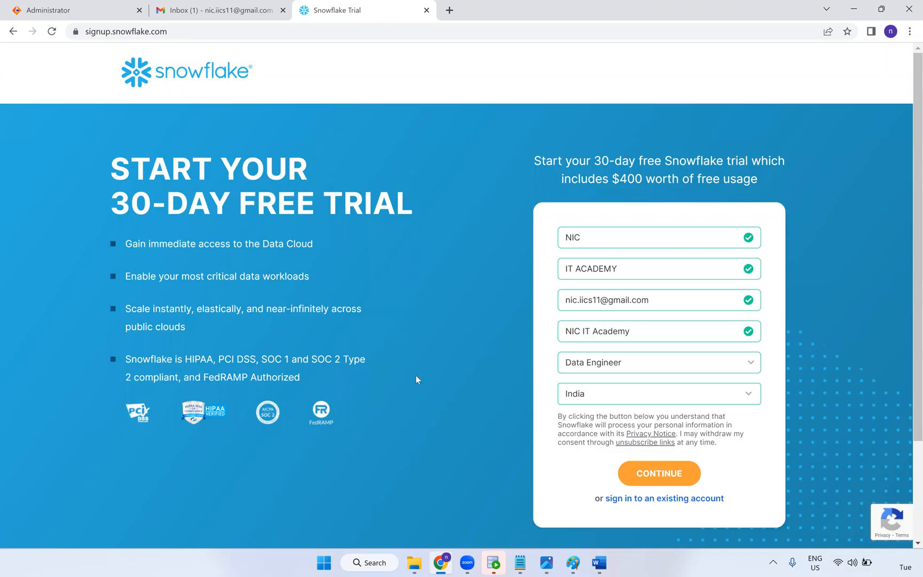
{"action": "left_click", "coordinate": [646, 473]}
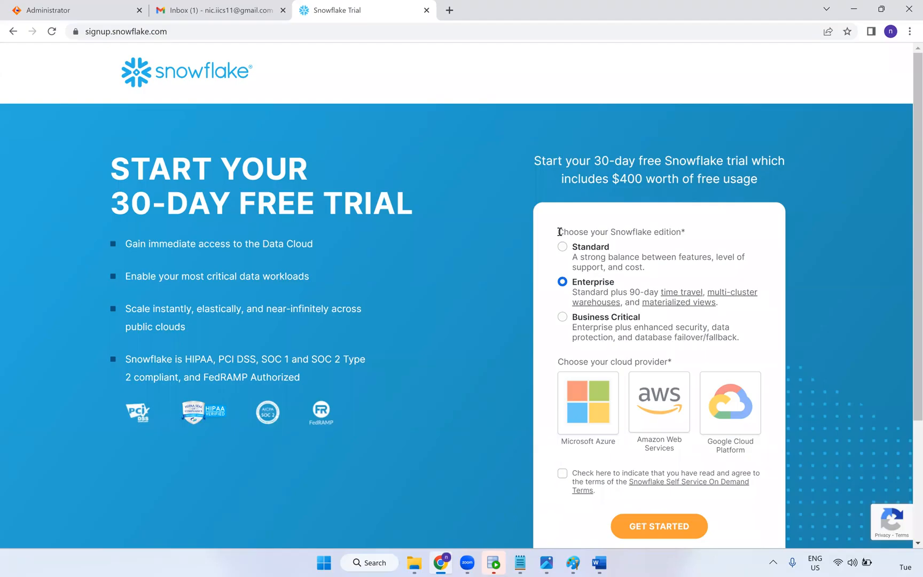
Keep the Enterprise edition, choose Google Cloud Platform, and accept the self-service terms.
{"action": "double_click", "coordinate": [577, 232]}
{"action": "left_click_drag", "start_coordinate": [577, 232], "coordinate": [676, 240]}
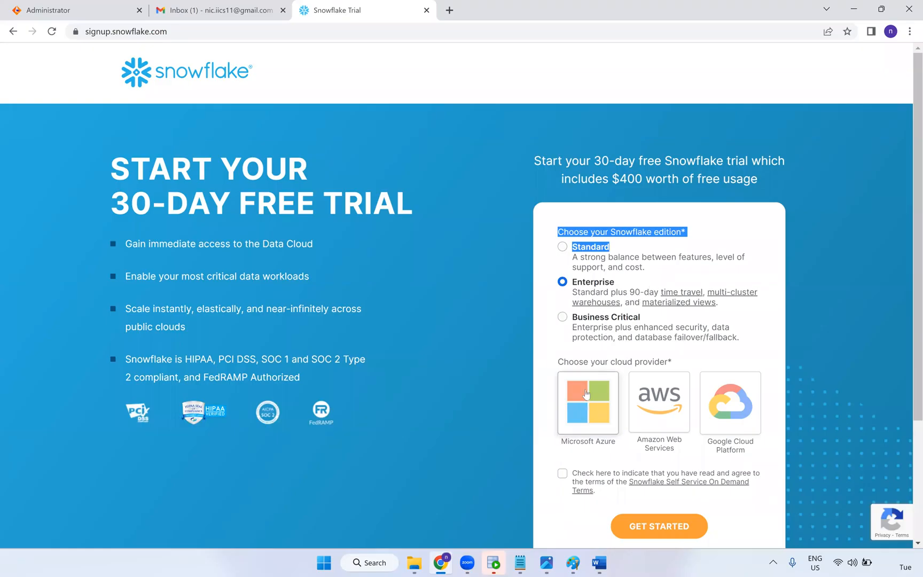
{"action": "left_click", "coordinate": [697, 365]}
{"action": "scroll", "coordinate": [708, 353], "scroll_direction": "down", "scroll_amount": 2}
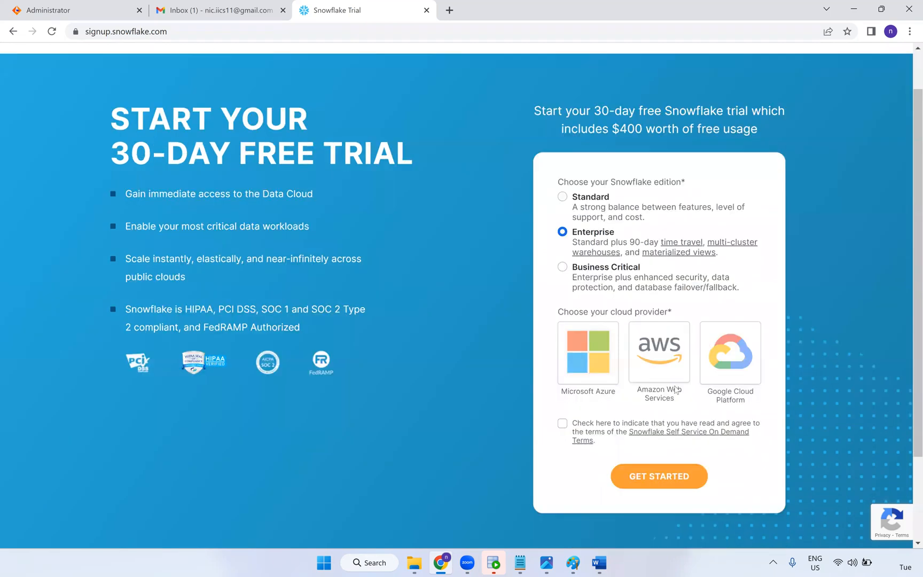
{"action": "left_click", "coordinate": [744, 350]}
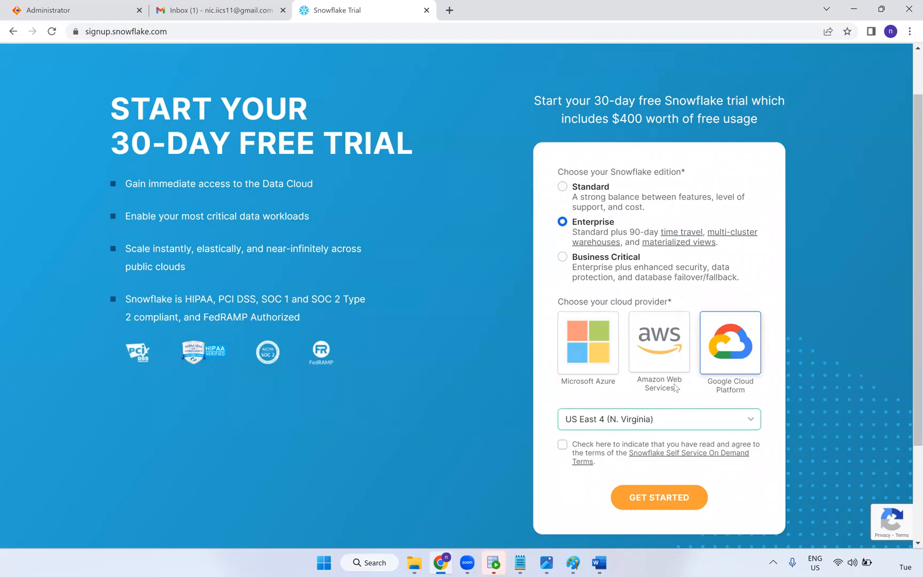
{"action": "left_click", "coordinate": [562, 445]}
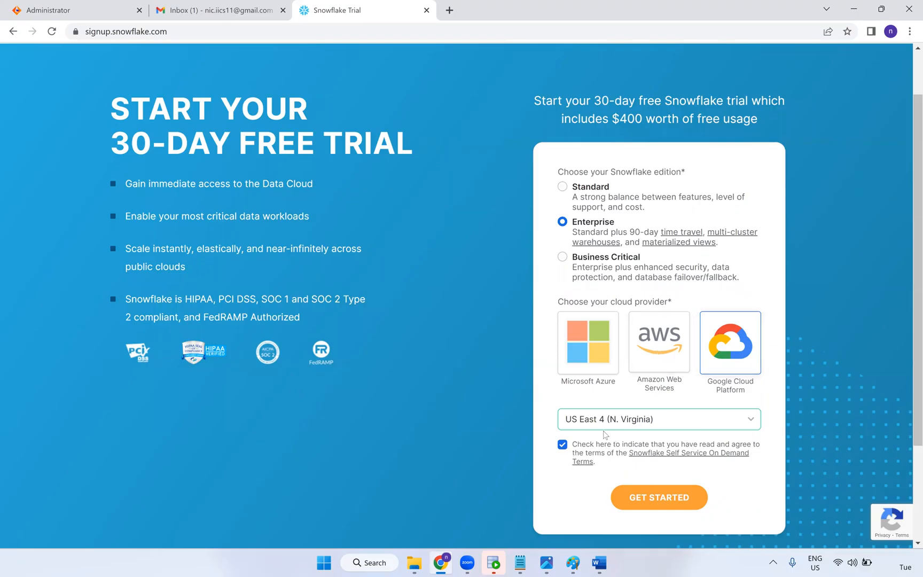
Review the $400 free-usage trial offer and submit the edition and provider choices.
{"action": "left_click_drag", "start_coordinate": [535, 99], "coordinate": [775, 97]}
{"action": "left_click_drag", "start_coordinate": [613, 117], "coordinate": [759, 120]}
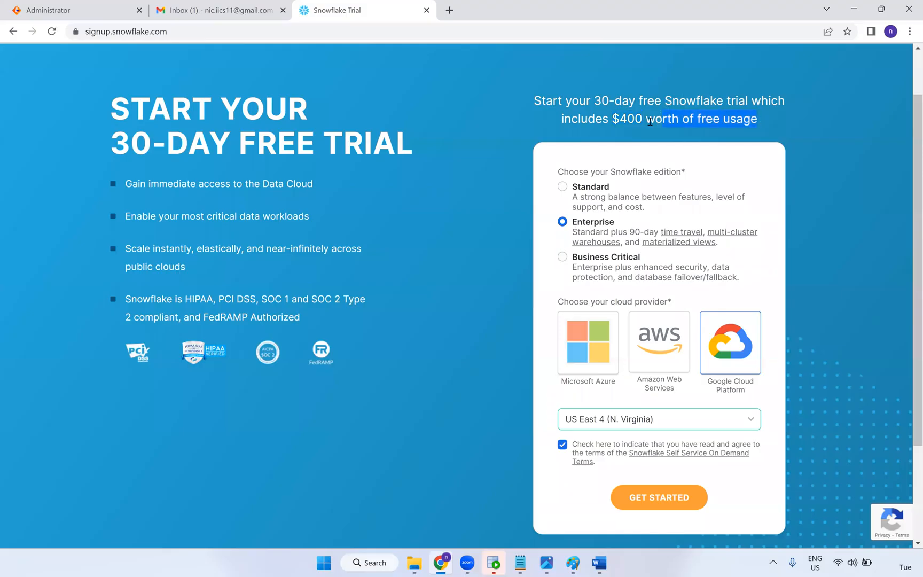
{"action": "left_click", "coordinate": [493, 272]}
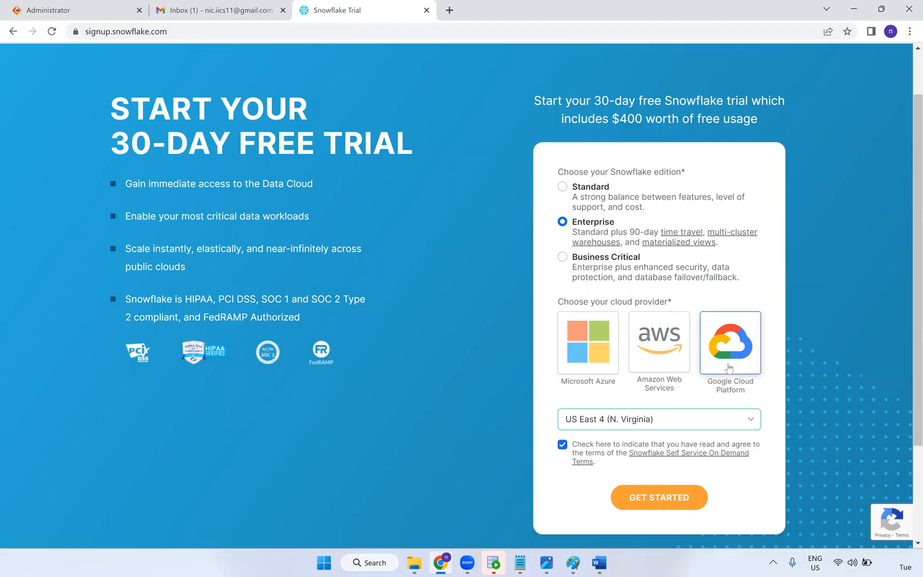
{"action": "left_click", "coordinate": [668, 500]}
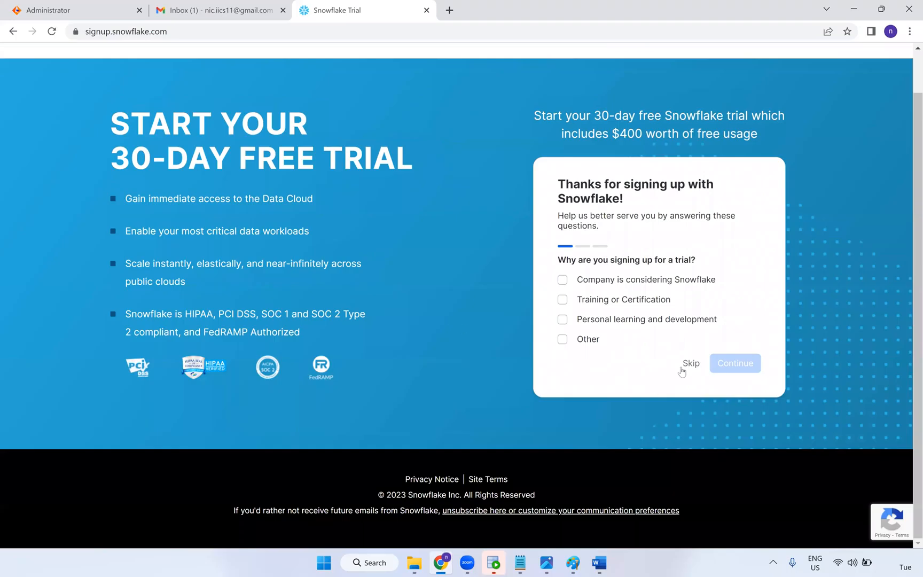
Skip all three survey questions, then go back to Gmail for the activation e-mail.
{"action": "left_click", "coordinate": [691, 363]}
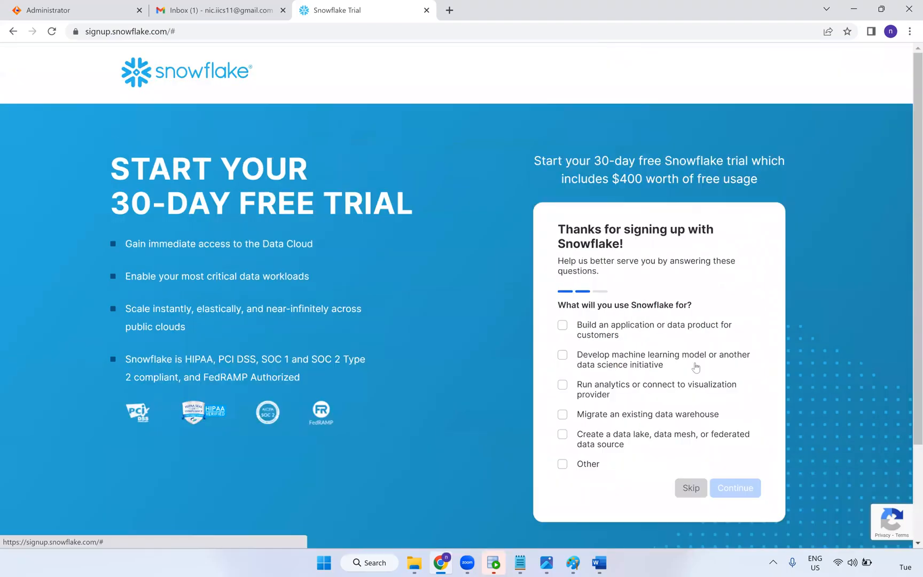
{"action": "left_click", "coordinate": [691, 488]}
{"action": "left_click", "coordinate": [698, 450]}
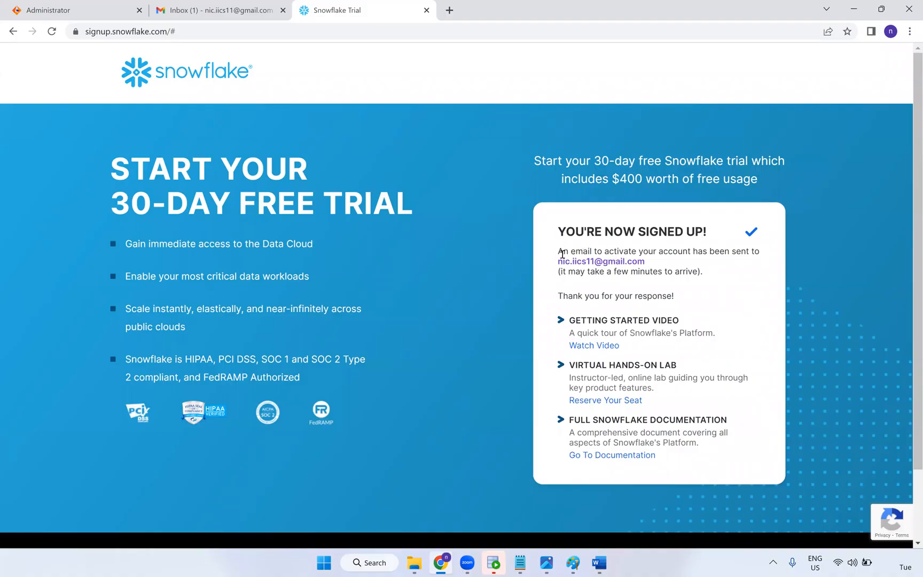
{"action": "left_click_drag", "start_coordinate": [559, 251], "coordinate": [750, 254]}
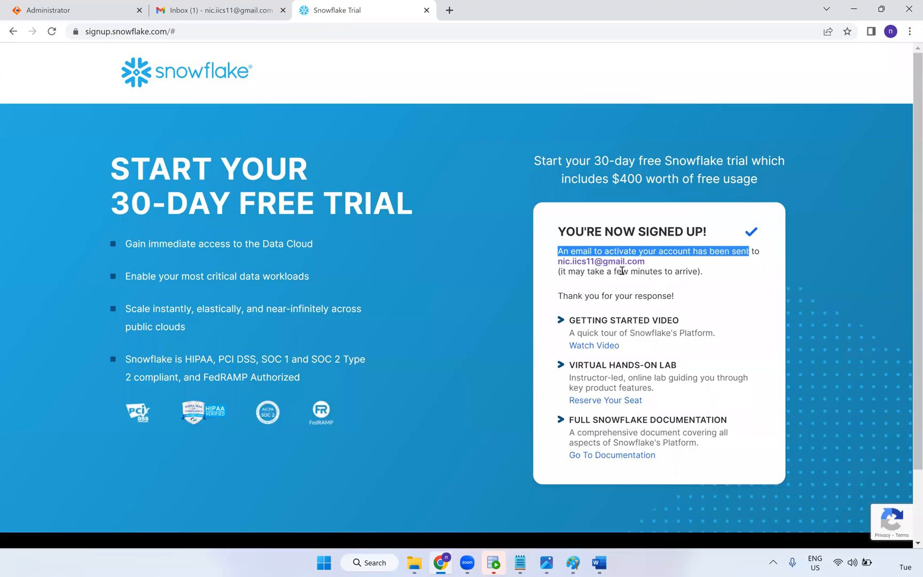
{"action": "left_click", "coordinate": [176, 11]}
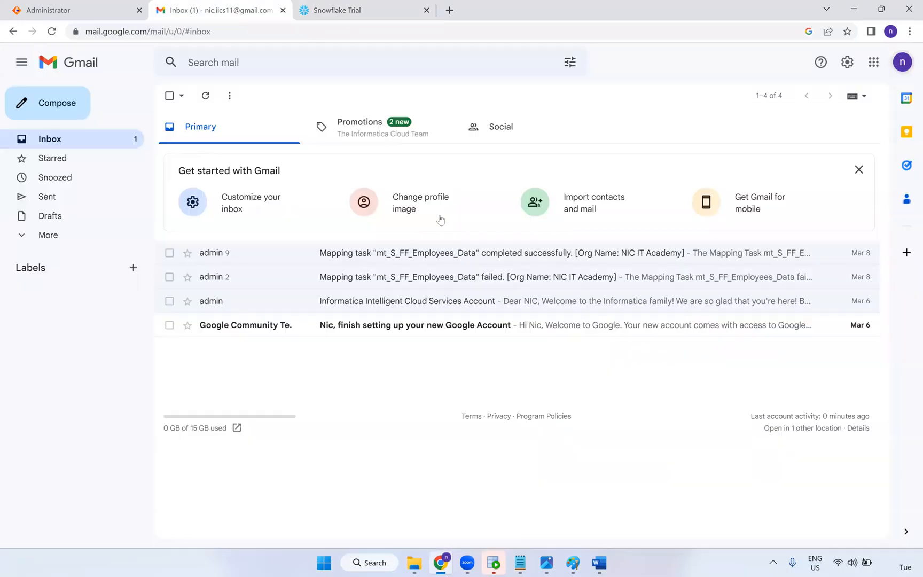
Reload Gmail, open 'Activate Your Snowflake Account!' and follow its CLICK TO ACTIVATE link.
{"action": "left_click", "coordinate": [267, 29]}
{"action": "key", "text": "Return"}
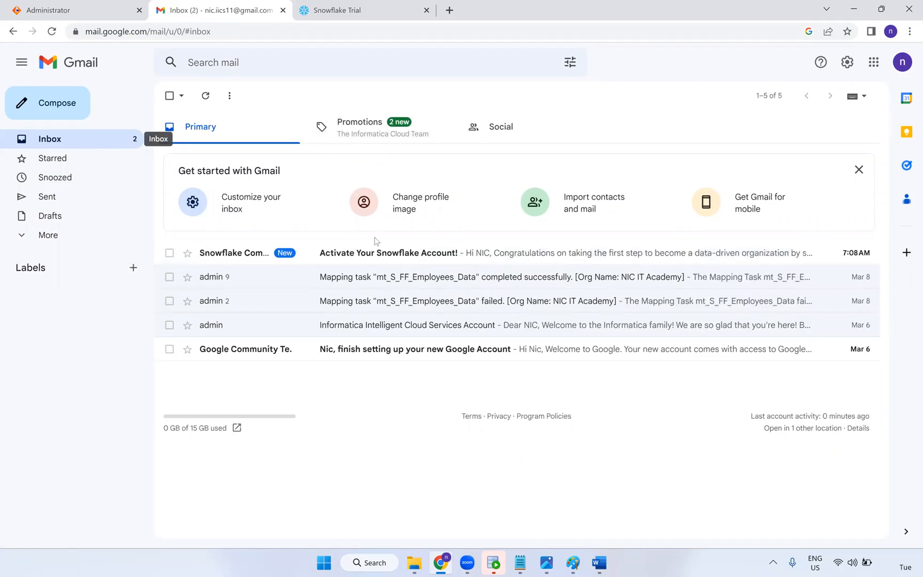
{"action": "left_click", "coordinate": [370, 259]}
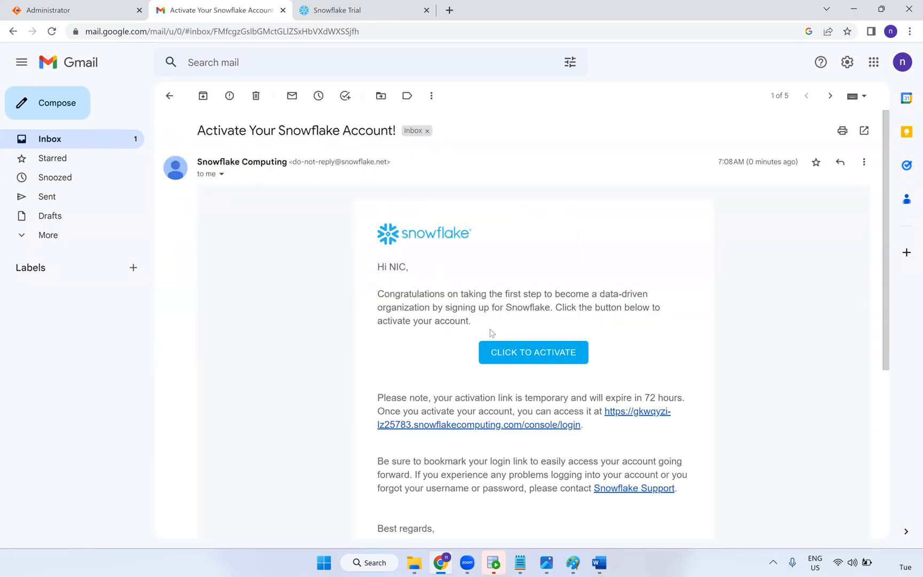
{"action": "scroll", "coordinate": [490, 348], "scroll_direction": "down", "scroll_amount": 1}
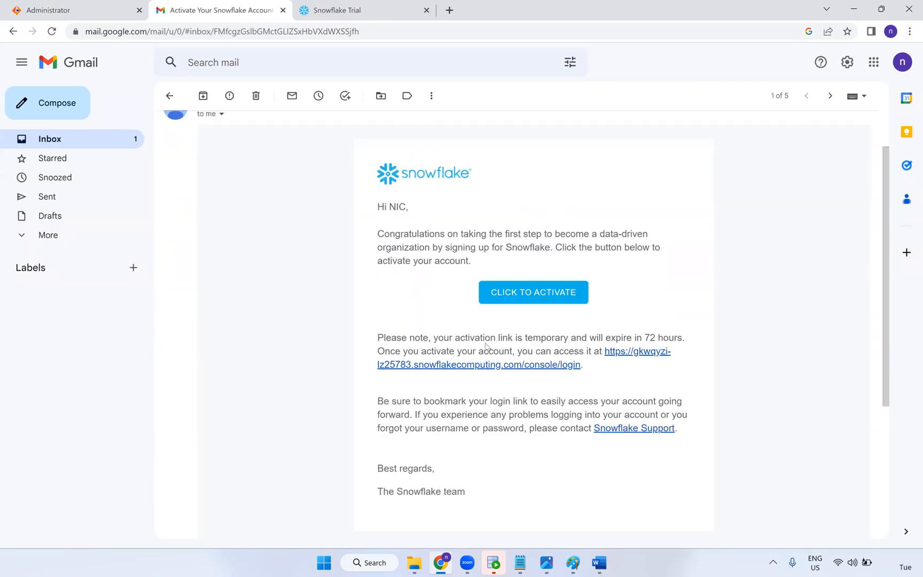
{"action": "left_click", "coordinate": [543, 299]}
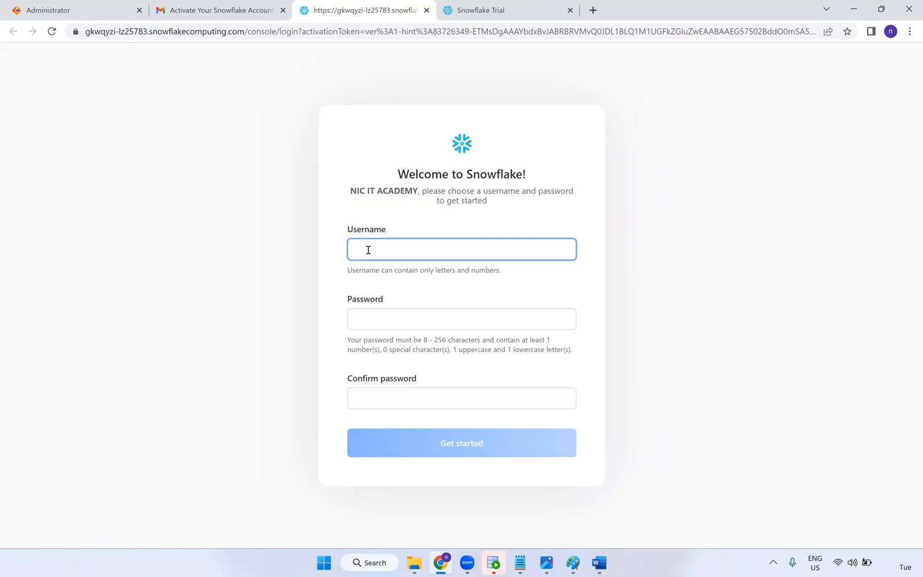
Set the username to the pasted e-mail with its domain and trailing dot removed.
{"action": "key", "text": "ctrl+v"}
{"action": "left_click_drag", "start_coordinate": [387, 249], "coordinate": [447, 249]}
{"action": "key", "text": "BackSpace"}
{"action": "left_click", "coordinate": [394, 323]}
{"action": "left_click", "coordinate": [378, 278]}
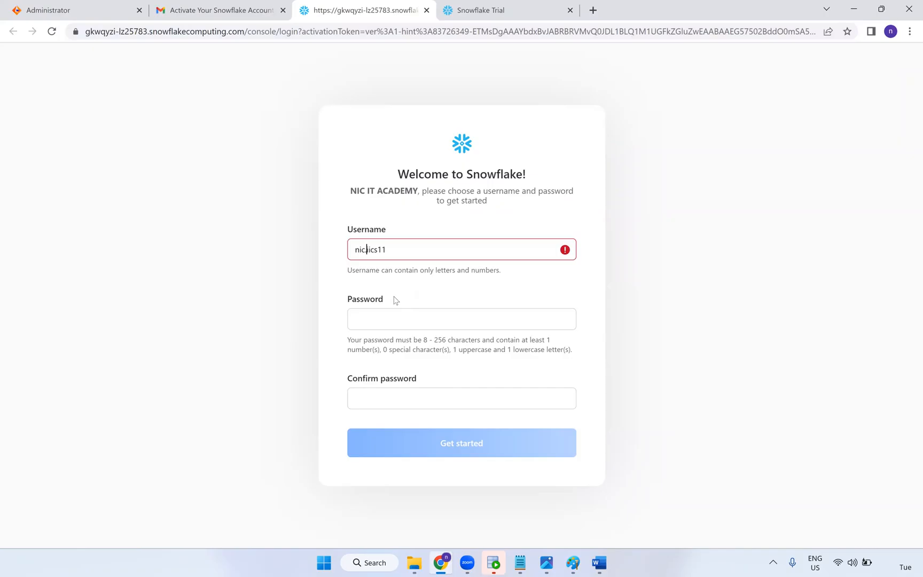
{"action": "key", "text": "BackSpace"}
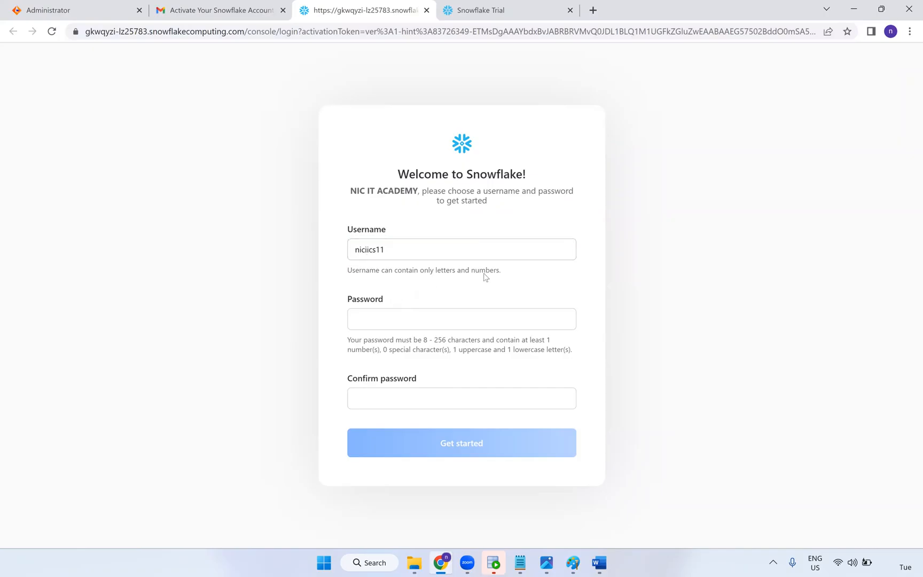
Enter and confirm the account password, then submit with Get started.
{"action": "left_click", "coordinate": [413, 316]}
{"action": "type", "text": "•••"}
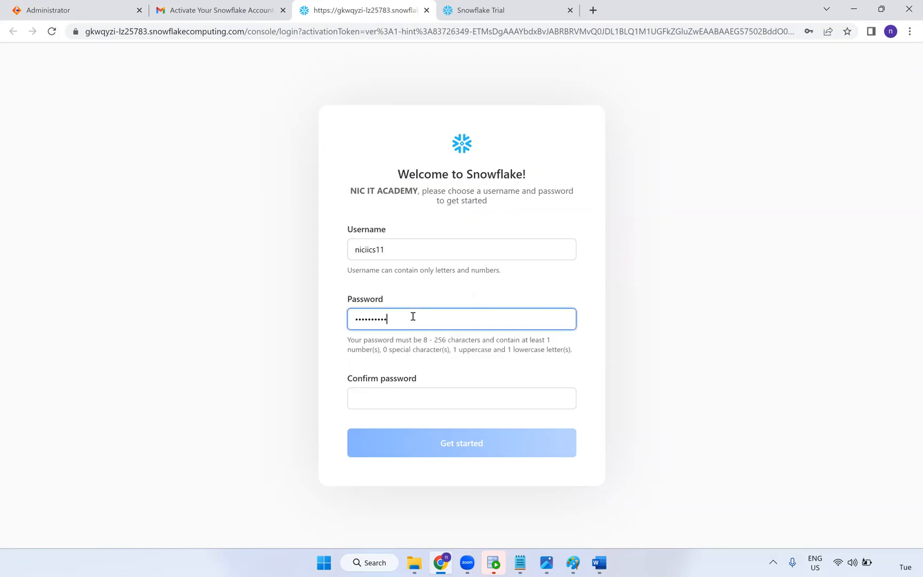
{"action": "left_click", "coordinate": [402, 405]}
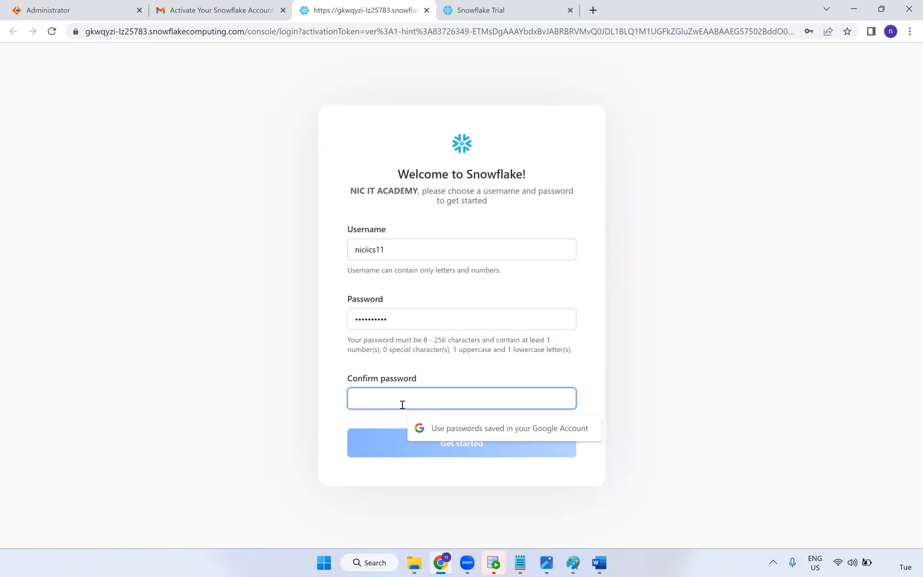
{"action": "type", "text": "••••••••"}
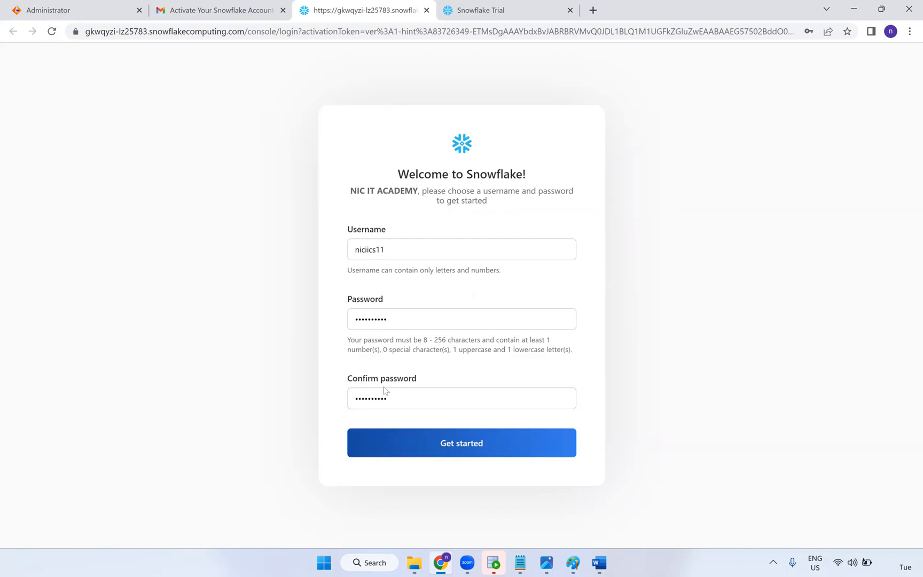
{"action": "left_click", "coordinate": [469, 448]}
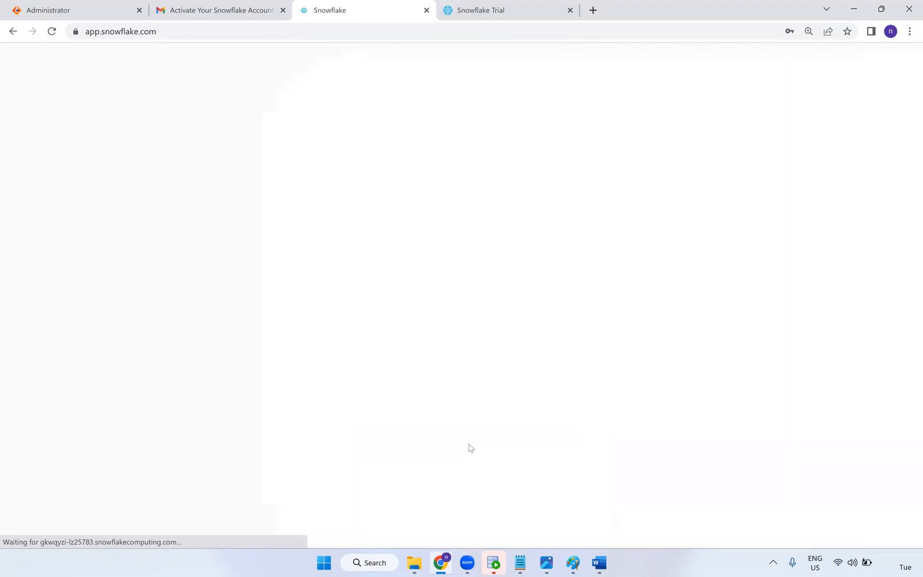
Decline saving the browser password, note the trial days left, and view the Databases list.
{"action": "left_click", "coordinate": [827, 214]}
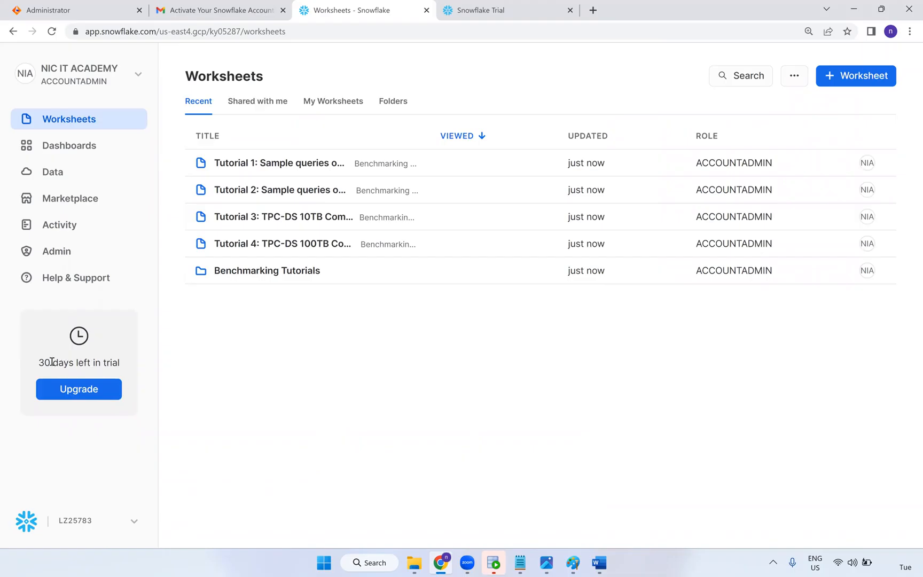
{"action": "left_click_drag", "start_coordinate": [51, 361], "coordinate": [102, 363]}
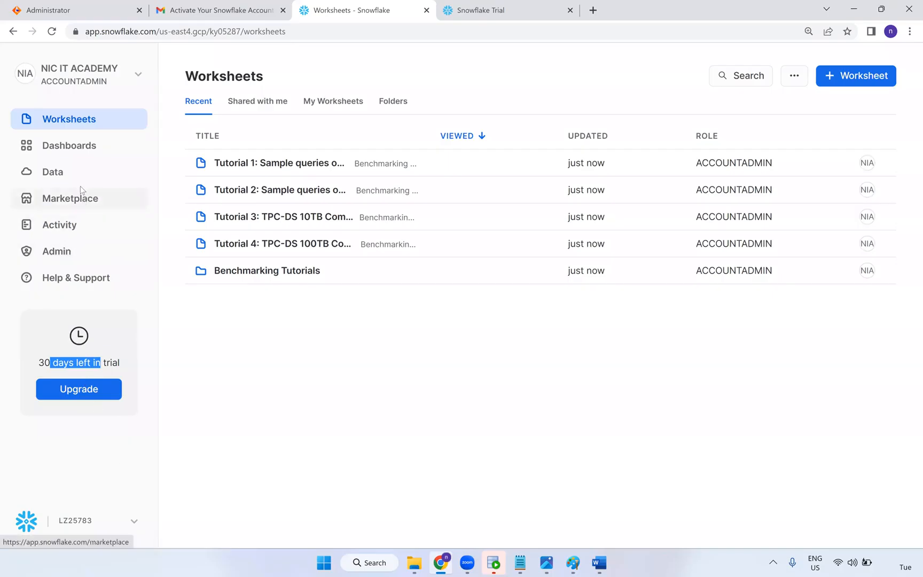
{"action": "left_click", "coordinate": [64, 175]}
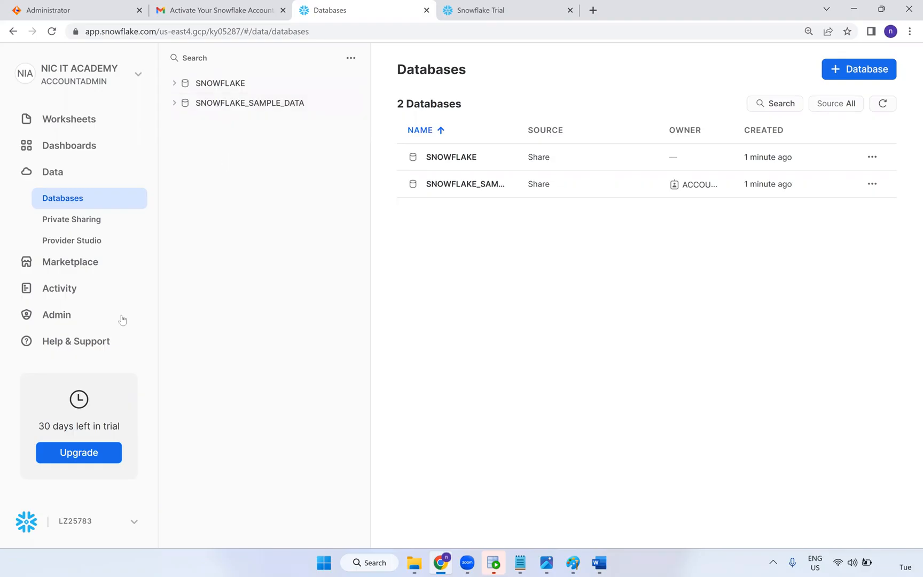
Look over the Usage and Accounts admin pages, ending on the Warehouses list.
{"action": "left_click", "coordinate": [80, 316]}
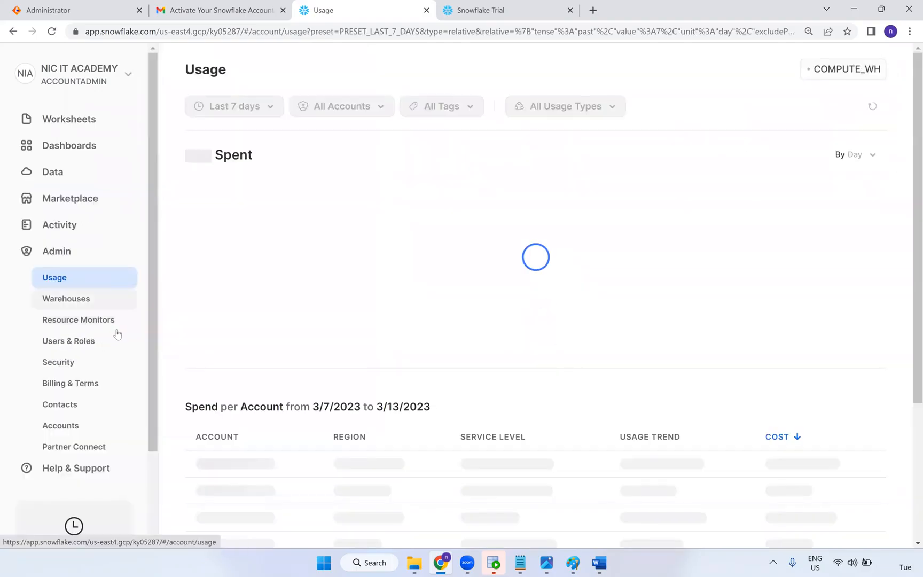
{"action": "scroll", "coordinate": [107, 347], "scroll_direction": "down", "scroll_amount": 2}
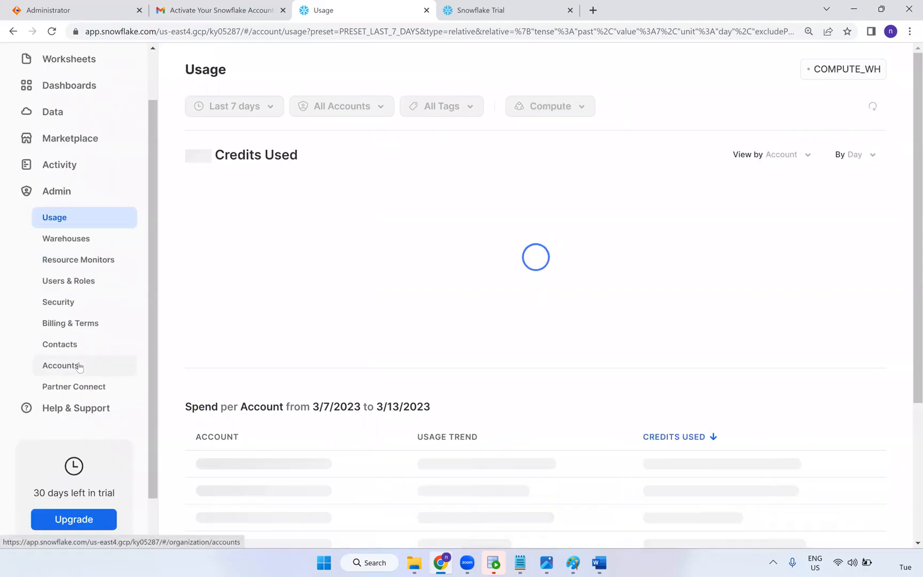
{"action": "left_click", "coordinate": [79, 367]}
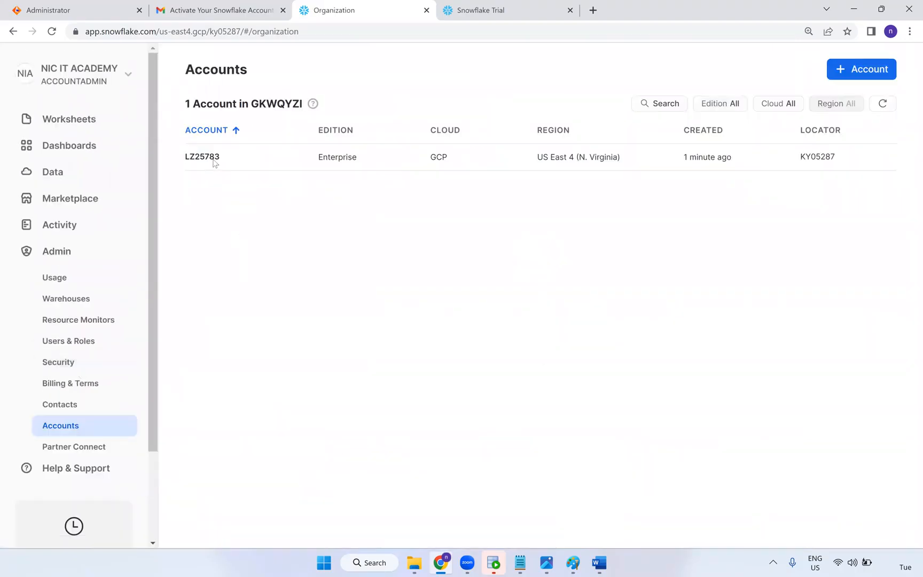
{"action": "mouse_move", "coordinate": [234, 162]}
{"action": "scroll", "coordinate": [59, 332], "scroll_direction": "down", "scroll_amount": 2}
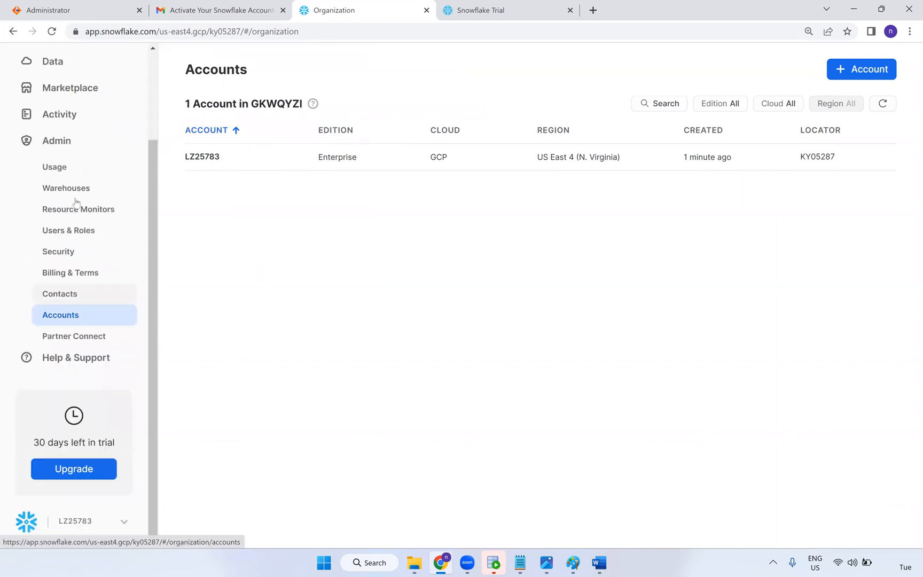
{"action": "scroll", "coordinate": [74, 217], "scroll_direction": "up", "scroll_amount": 2}
{"action": "left_click", "coordinate": [66, 299]}
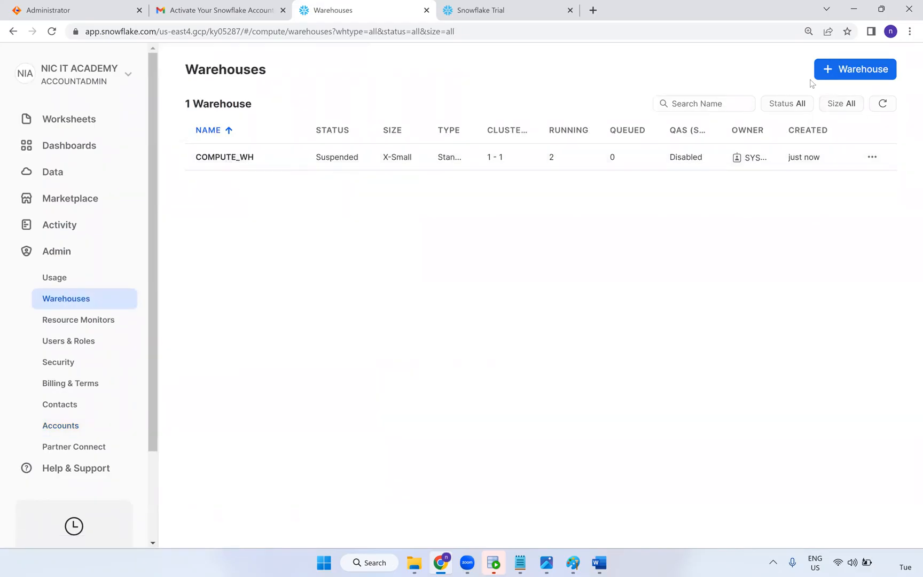
Create an X-Small warehouse named EDW, then return to the Databases page.
{"action": "left_click", "coordinate": [837, 73]}
{"action": "left_click", "coordinate": [337, 170]}
{"action": "type", "text": "EDW"}
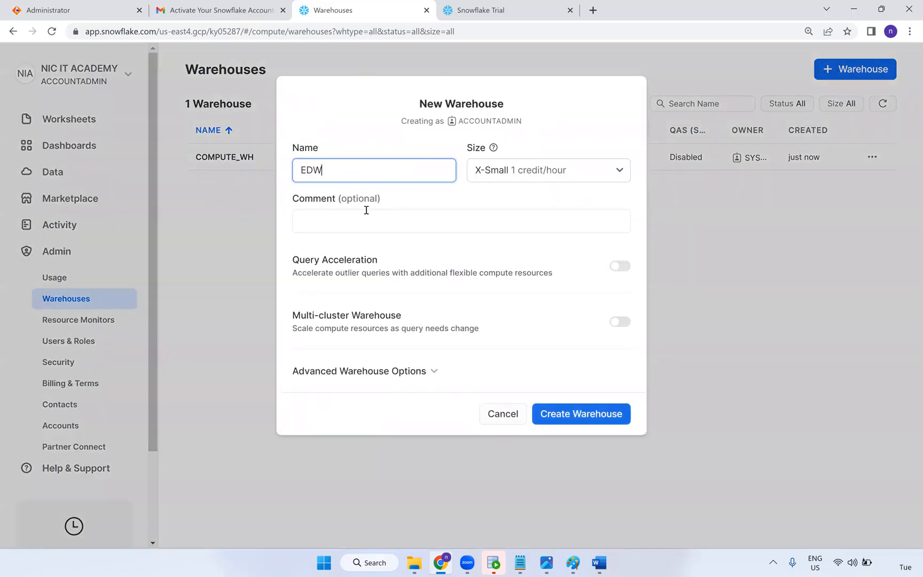
{"action": "left_click", "coordinate": [481, 203]}
{"action": "left_click", "coordinate": [577, 419]}
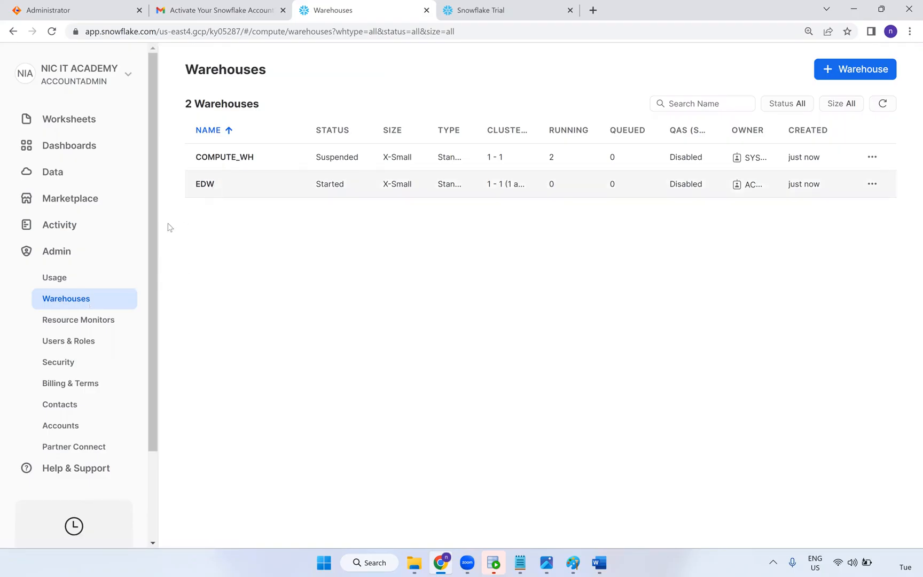
{"action": "left_click", "coordinate": [82, 172]}
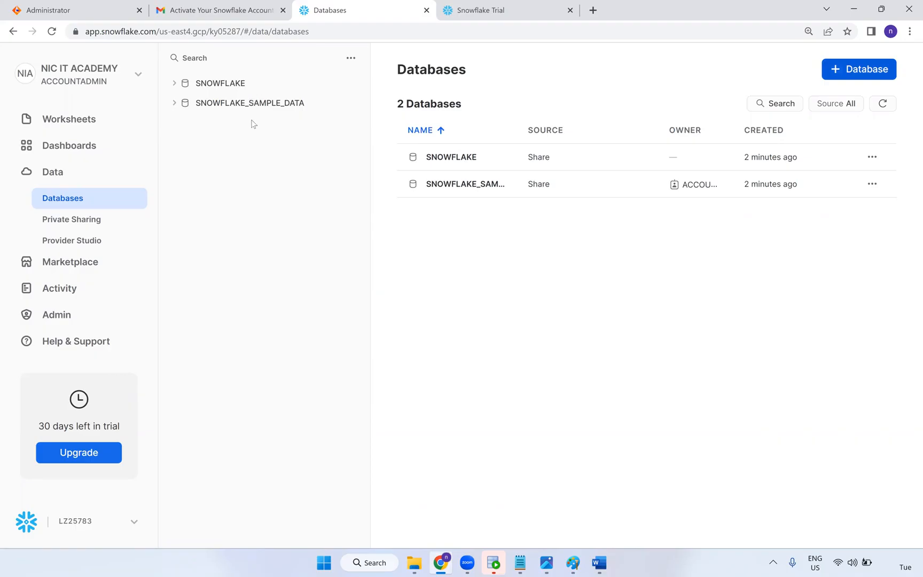
{"action": "left_click", "coordinate": [176, 83]}
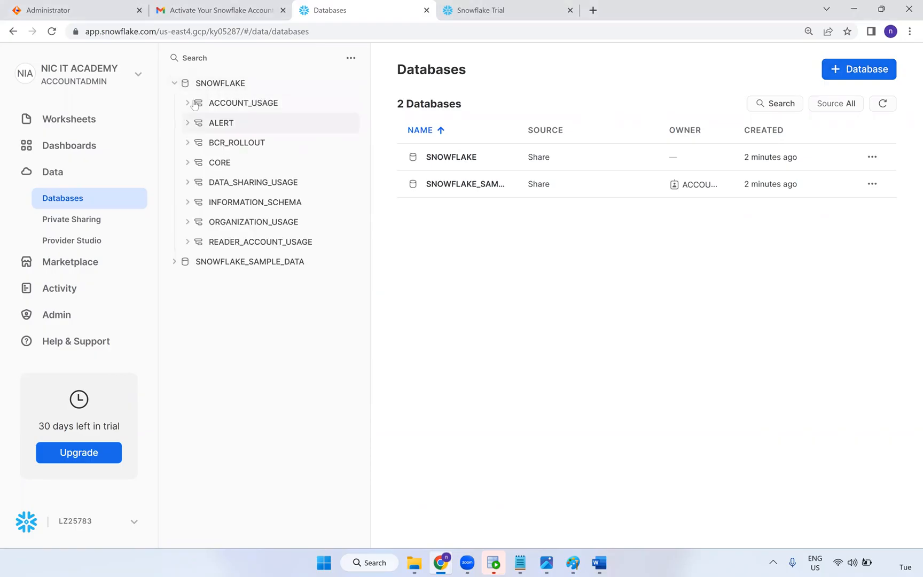
{"action": "left_click", "coordinate": [175, 262]}
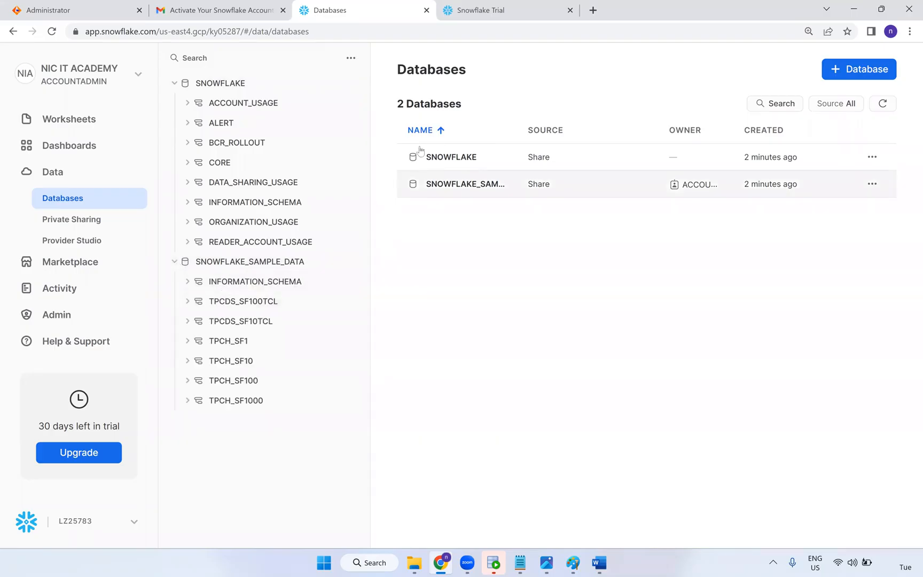
{"action": "left_click", "coordinate": [174, 83]}
{"action": "left_click", "coordinate": [175, 103]}
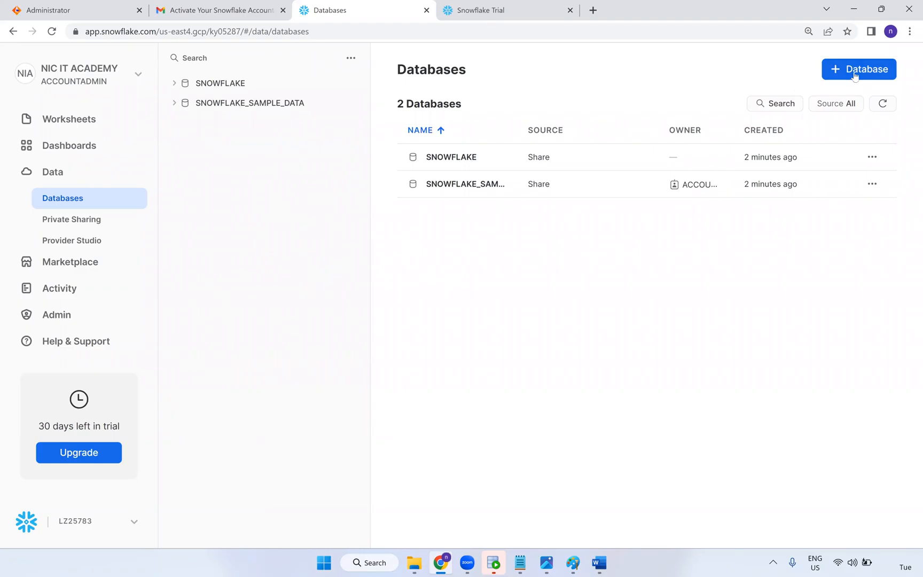
Create the HR_DB database and open its details page showing INFORMATION_SCHEMA and PUBLIC.
{"action": "left_click", "coordinate": [856, 70]}
{"action": "left_click", "coordinate": [472, 178]}
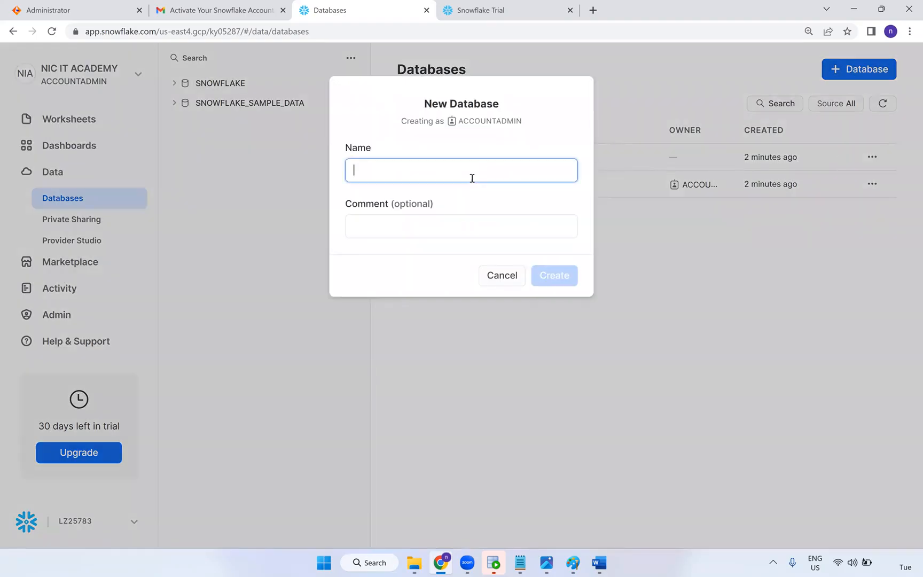
{"action": "left_click", "coordinate": [548, 563]}
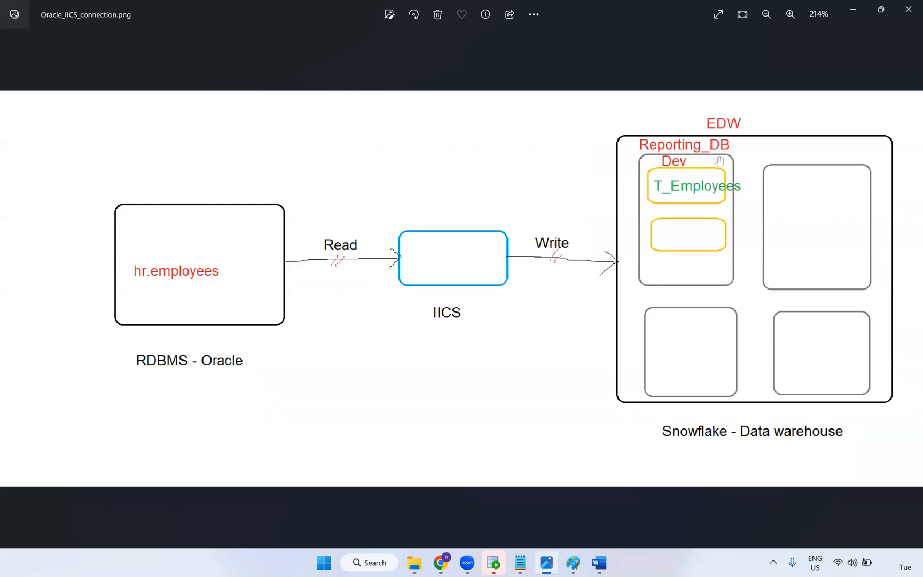
{"action": "key", "text": "alt+Tab"}
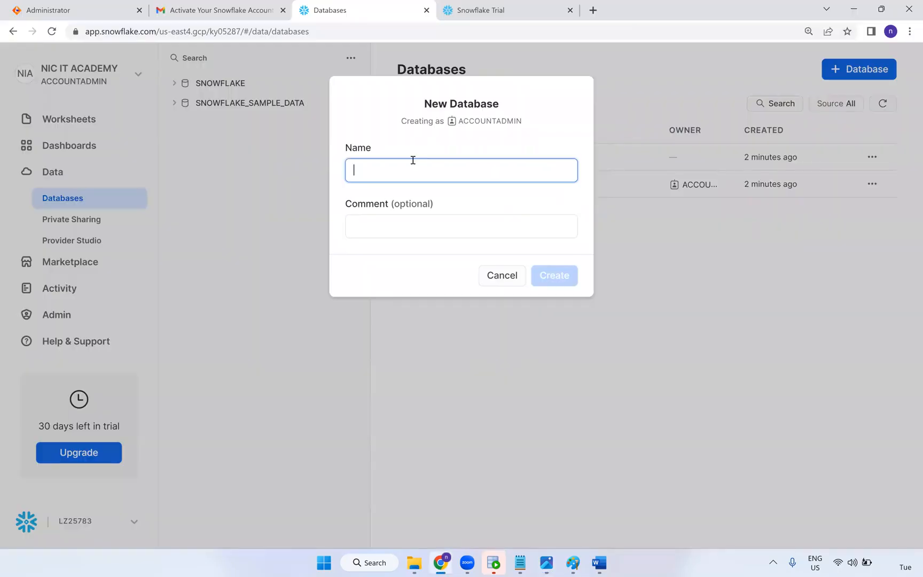
{"action": "type", "text": "HR_DB"}
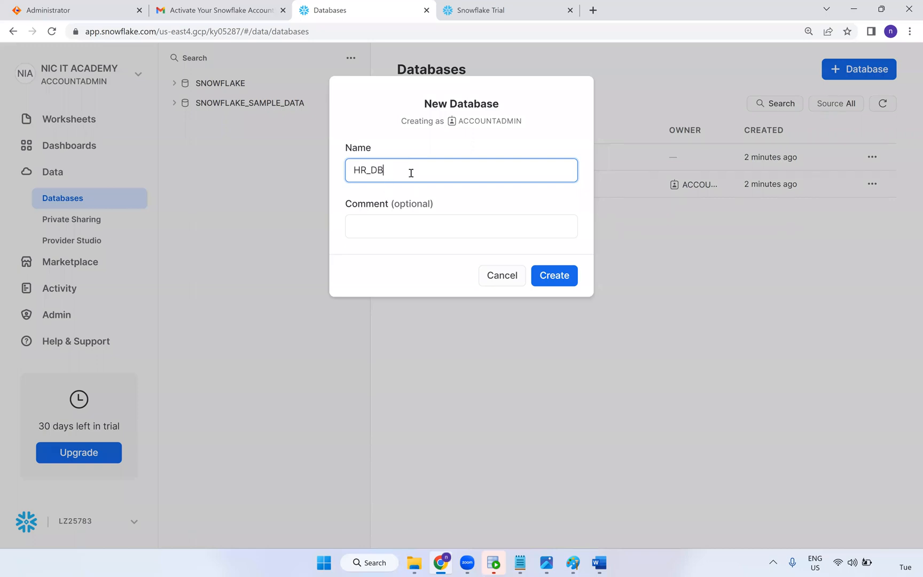
{"action": "left_click", "coordinate": [551, 278]}
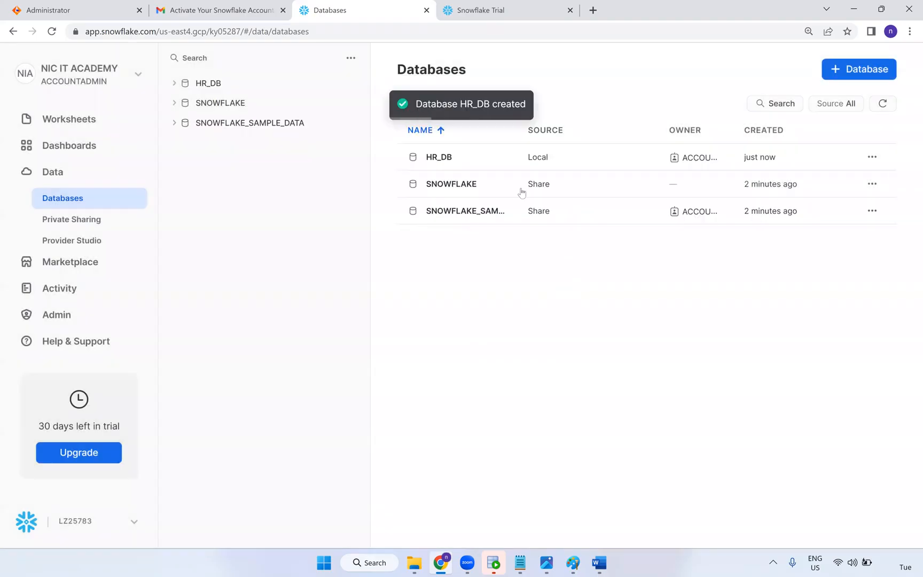
{"action": "left_click", "coordinate": [439, 129]}
{"action": "left_click", "coordinate": [454, 166]}
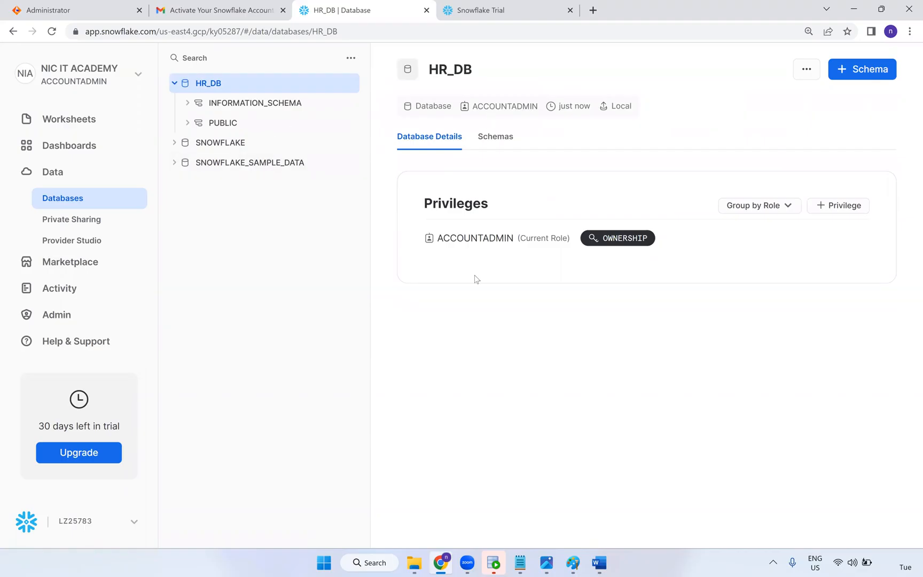
Add a schema named 'hr' to HR_DB.
{"action": "left_click", "coordinate": [865, 75]}
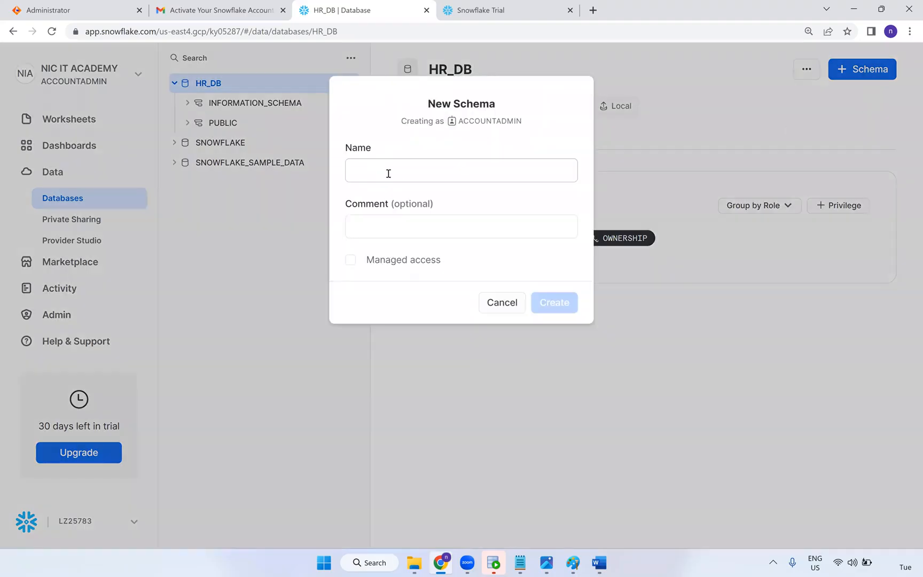
{"action": "left_click", "coordinate": [387, 171]}
{"action": "type", "text": "hr"}
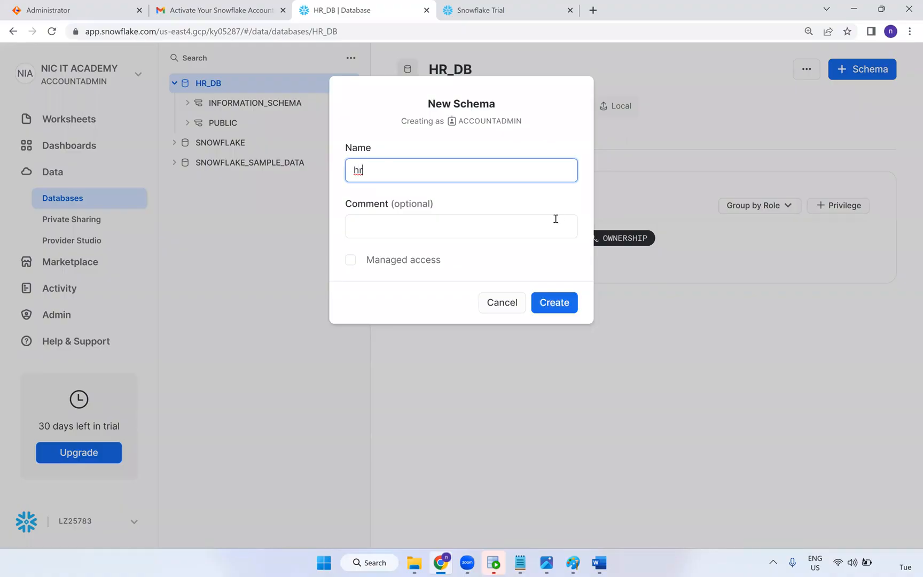
{"action": "left_click", "coordinate": [562, 303]}
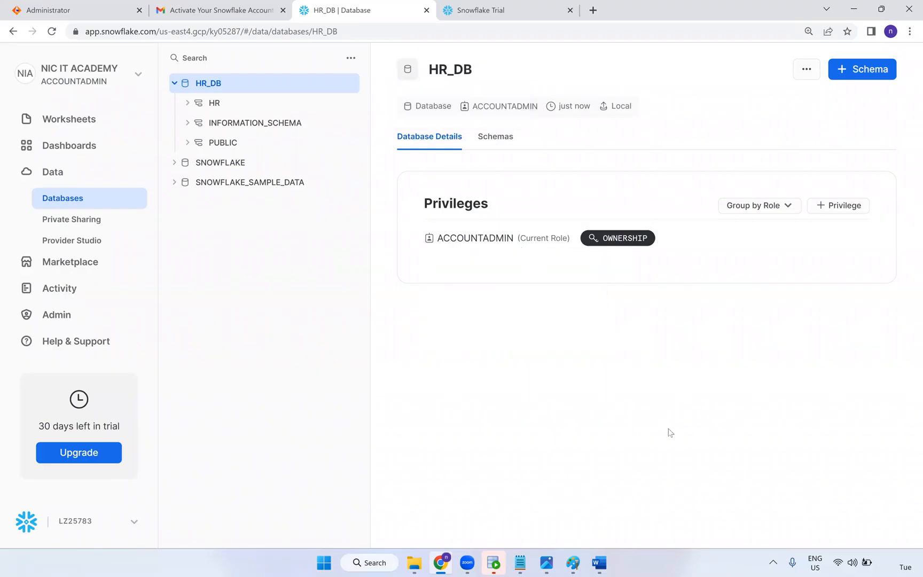
Expand and inspect HR_DB's HR, PUBLIC and INFORMATION_SCHEMA schemas in the object tree.
{"action": "left_click", "coordinate": [188, 104]}
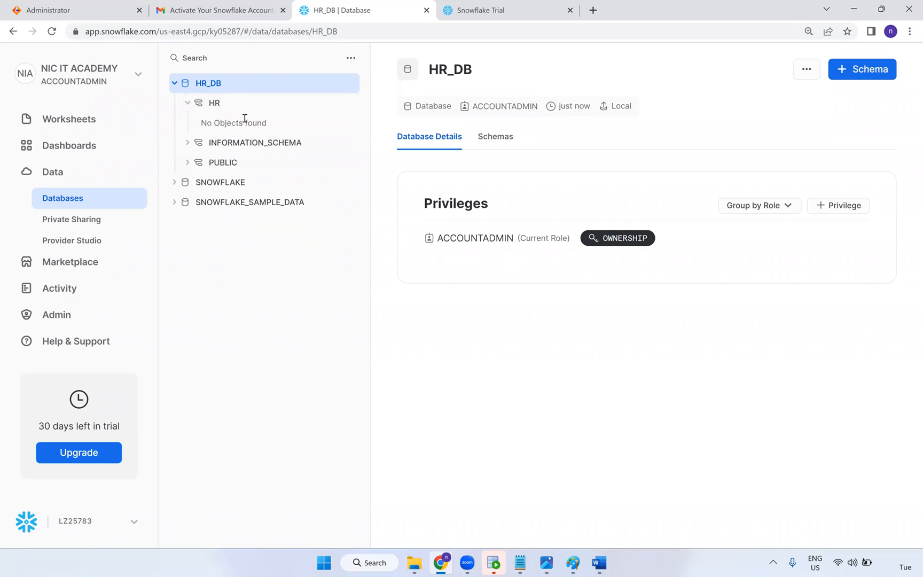
{"action": "left_click", "coordinate": [189, 163]}
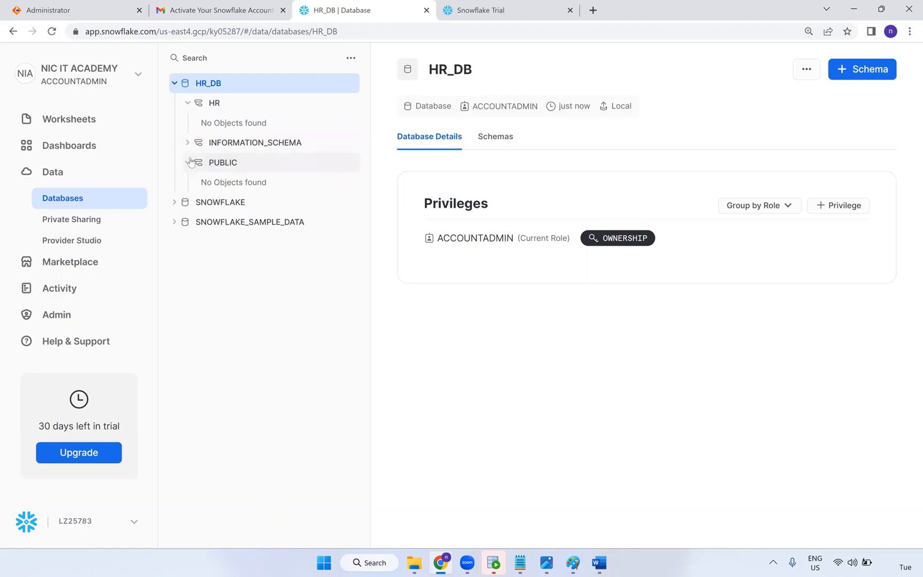
{"action": "left_click", "coordinate": [191, 163]}
{"action": "left_click", "coordinate": [187, 143]}
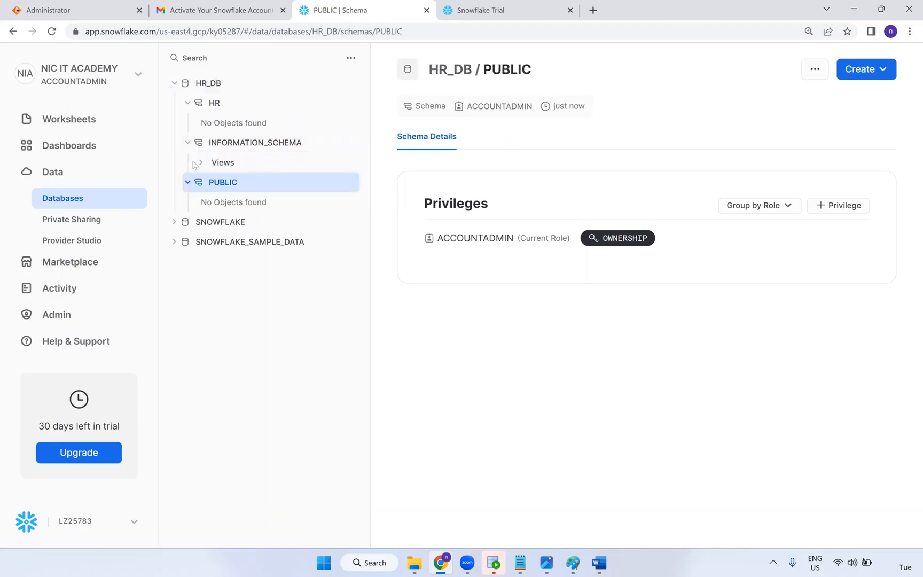
{"action": "left_click", "coordinate": [200, 163]}
{"action": "left_click", "coordinate": [201, 164]}
{"action": "left_click", "coordinate": [191, 149]}
{"action": "left_click", "coordinate": [189, 145]}
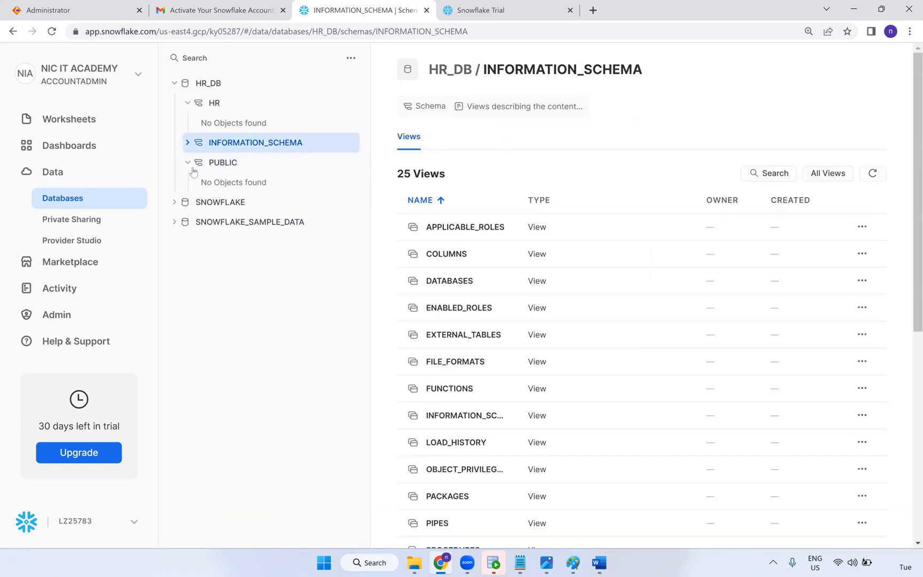
Browse SNOWFLAKE's ACCOUNT_USAGE, collapse the tree, and open HR_DB's details page.
{"action": "left_click", "coordinate": [190, 201]}
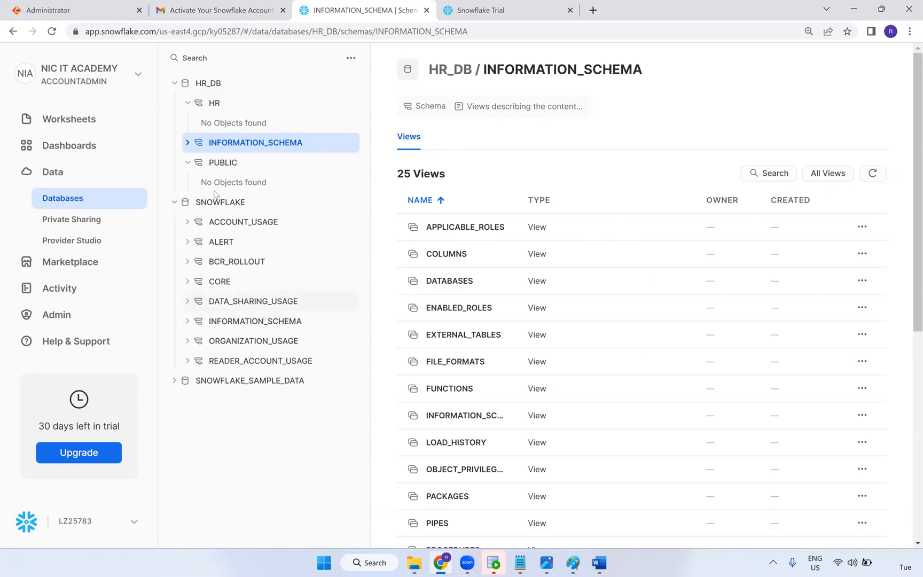
{"action": "left_click", "coordinate": [190, 224]}
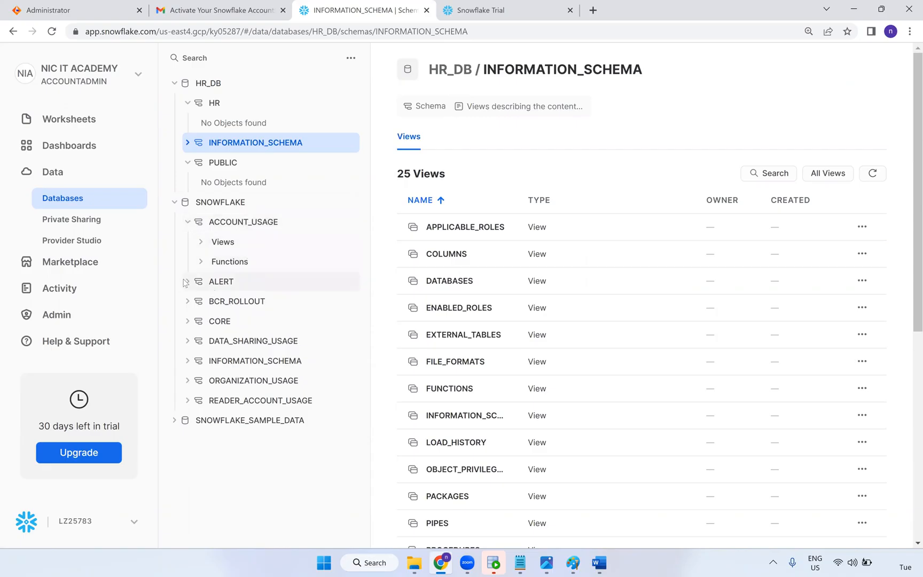
{"action": "left_click", "coordinate": [176, 206]}
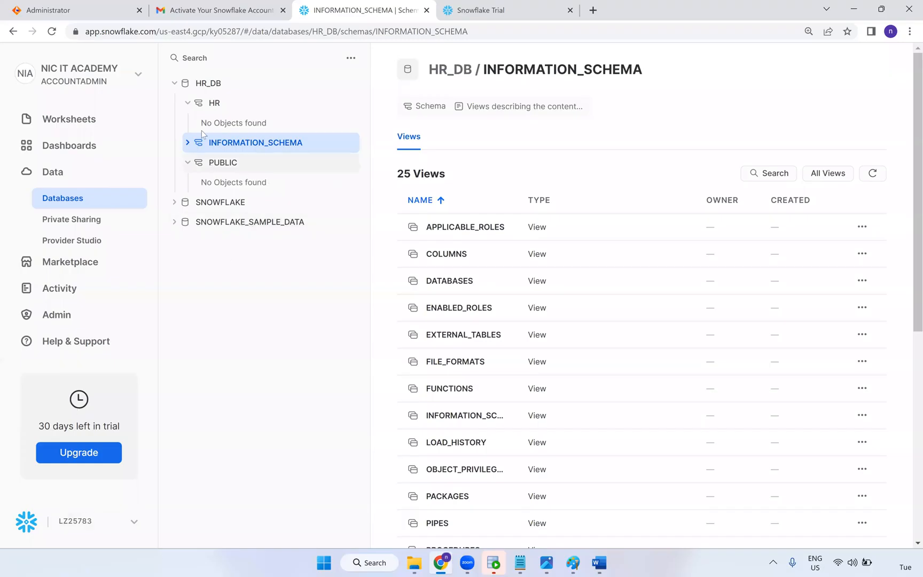
{"action": "left_click", "coordinate": [189, 104]}
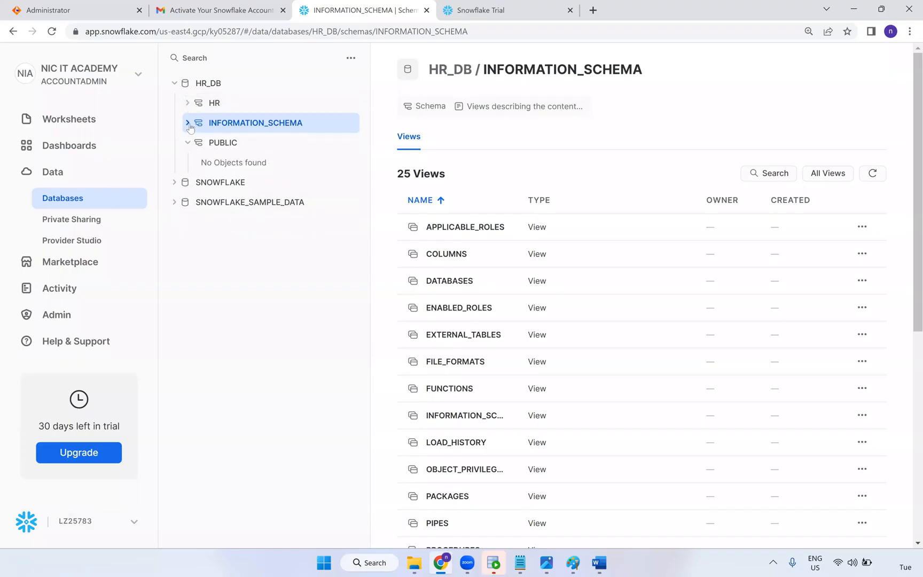
{"action": "left_click", "coordinate": [188, 145]}
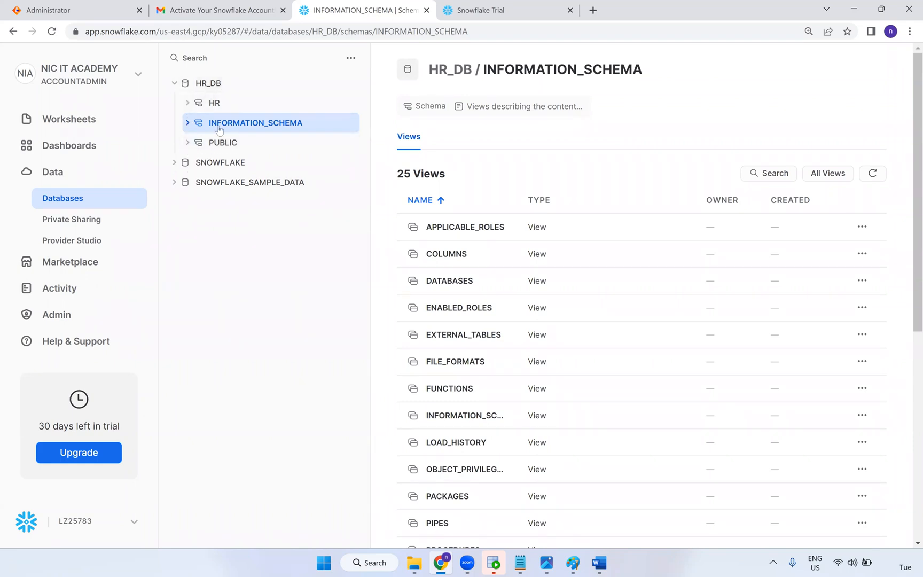
{"action": "left_click", "coordinate": [227, 85]}
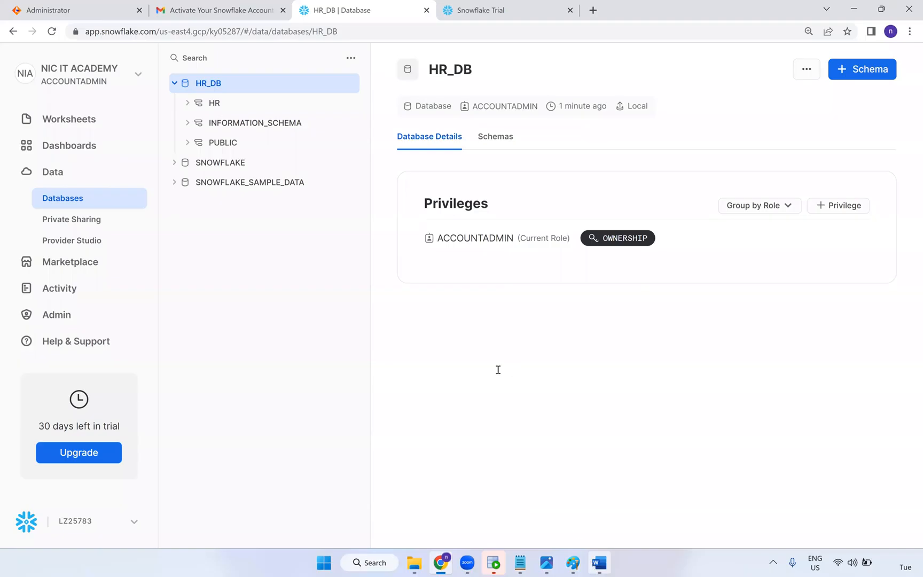
{"action": "key", "text": "alt+Tab"}
Read the Word trial-account guide down to its Summary, then close it.
{"action": "scroll", "coordinate": [420, 361], "scroll_direction": "down", "scroll_amount": 4}
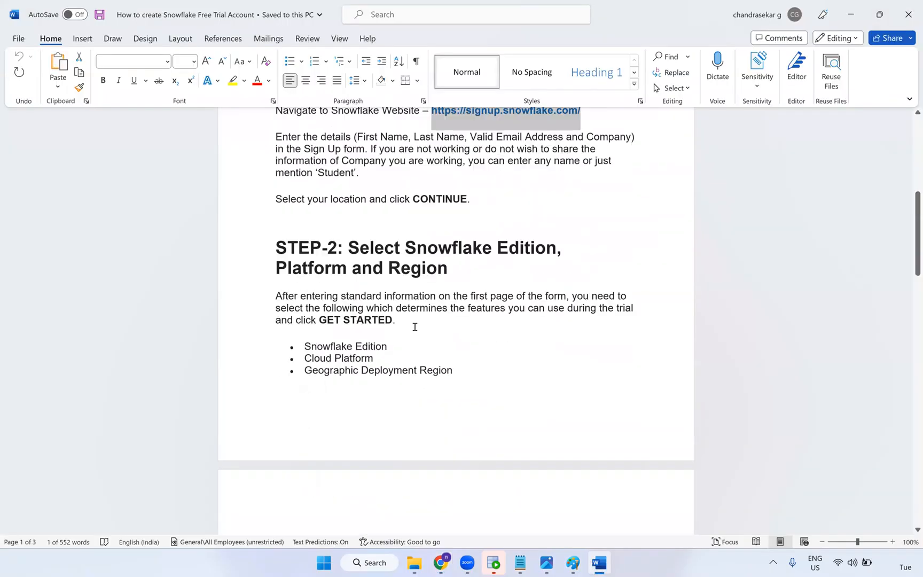
{"action": "scroll", "coordinate": [414, 327], "scroll_direction": "down", "scroll_amount": 1}
{"action": "scroll", "coordinate": [430, 328], "scroll_direction": "down", "scroll_amount": 6}
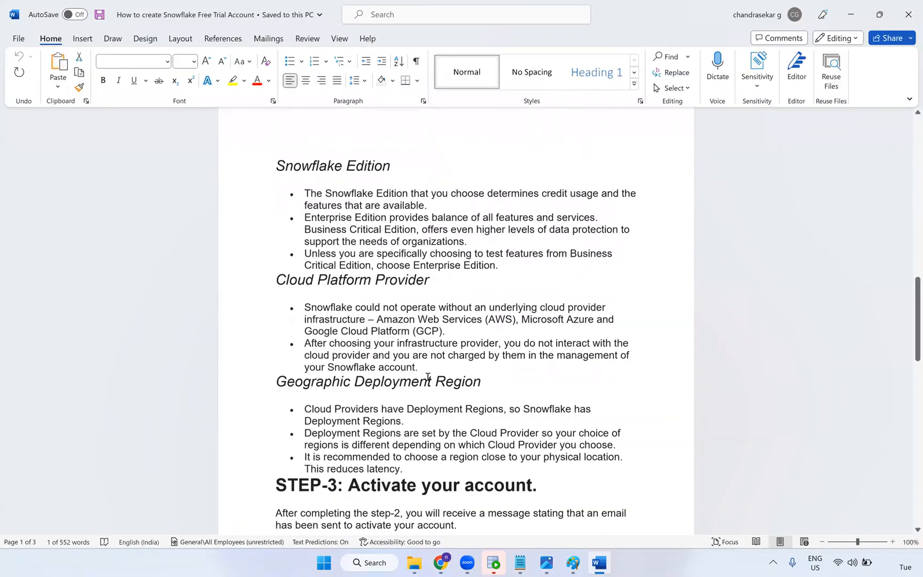
{"action": "scroll", "coordinate": [428, 381], "scroll_direction": "down", "scroll_amount": 10}
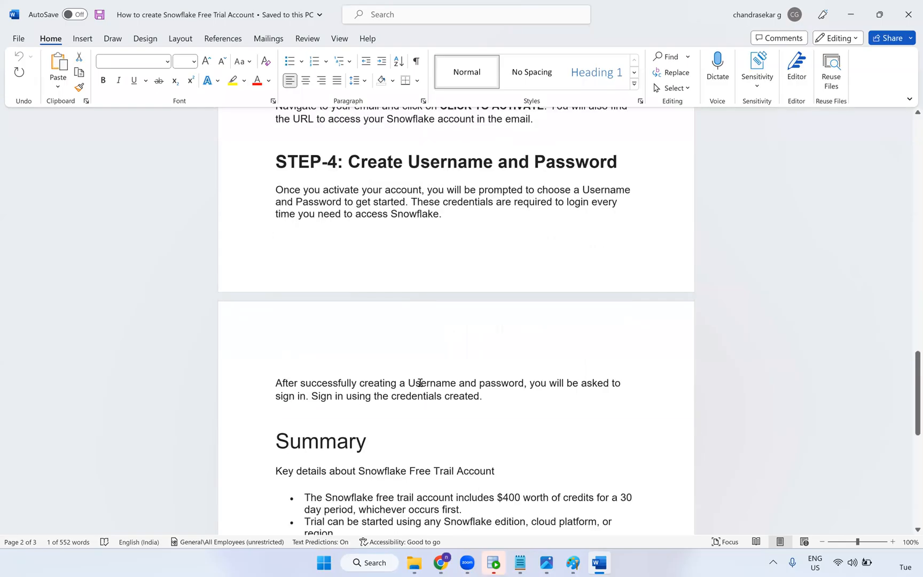
{"action": "scroll", "coordinate": [532, 229], "scroll_direction": "down", "scroll_amount": 2}
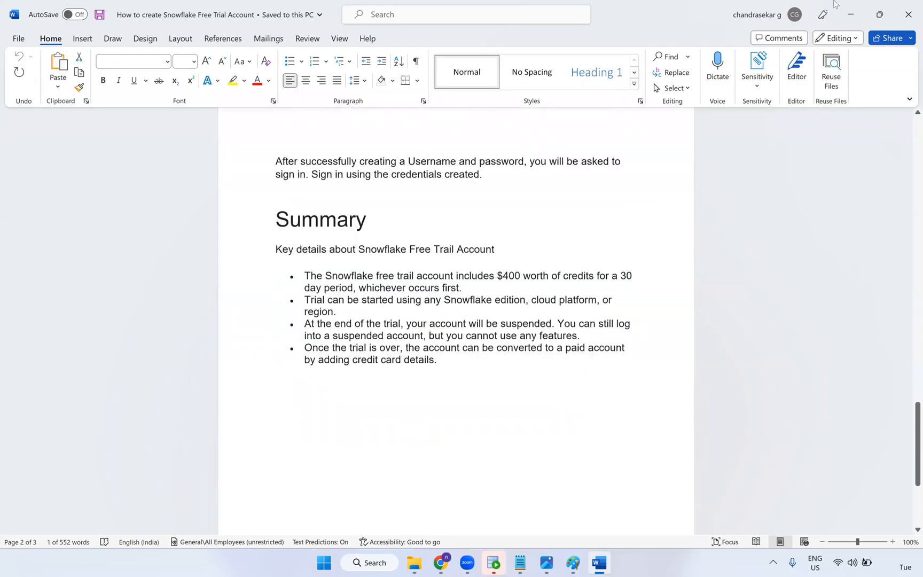
{"action": "left_click", "coordinate": [908, 15]}
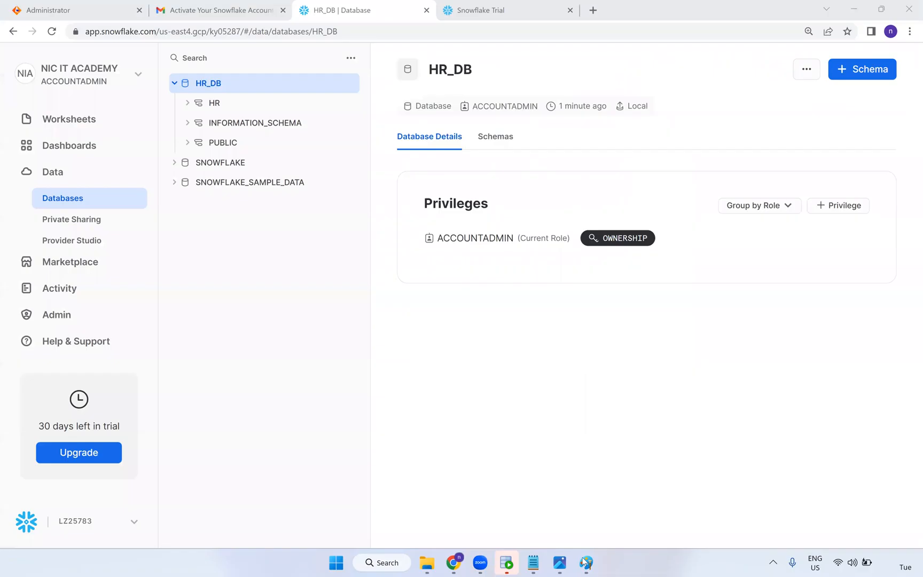
Review setup steps 1–3 in the Notepad notes and select the CREATE TABLE T_EMPLOYEES block.
{"action": "left_click", "coordinate": [534, 564]}
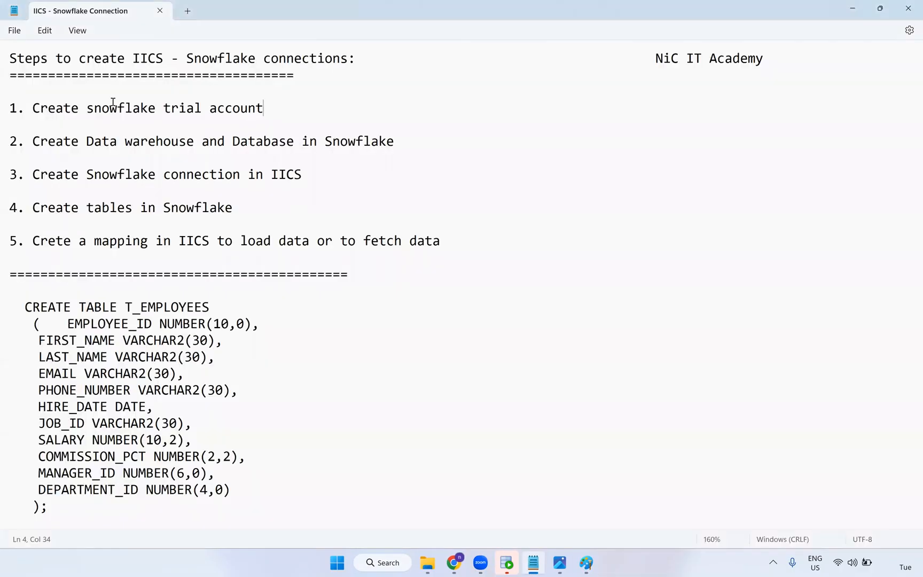
{"action": "left_click", "coordinate": [88, 110]}
{"action": "left_click", "coordinate": [225, 109], "text": "shift"}
{"action": "left_click_drag", "start_coordinate": [56, 142], "coordinate": [222, 144]}
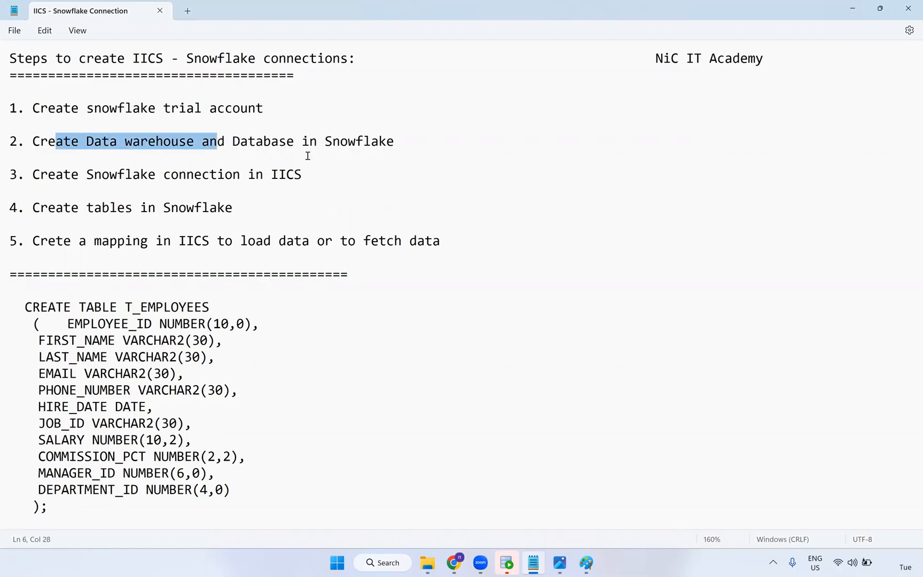
{"action": "left_click_drag", "start_coordinate": [42, 174], "coordinate": [303, 176]}
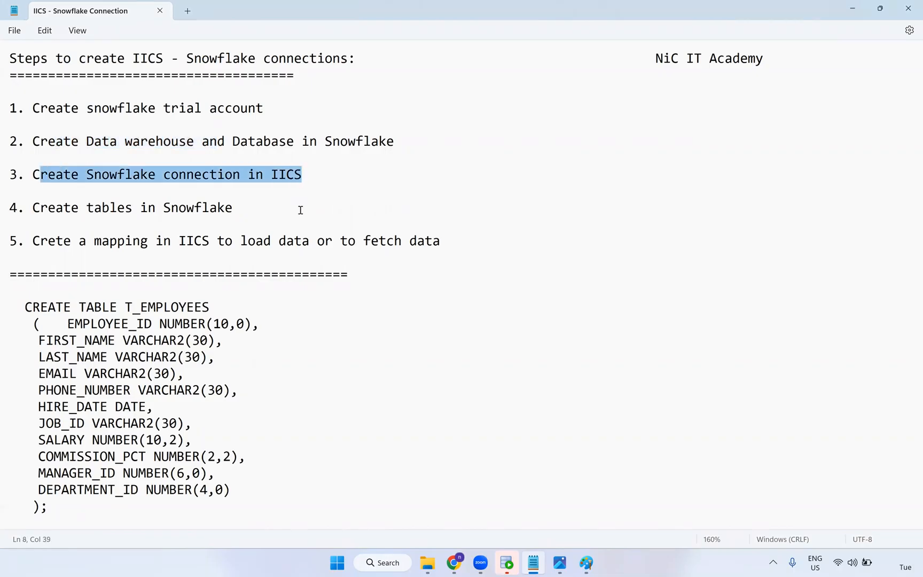
{"action": "scroll", "coordinate": [13, 459], "scroll_direction": "down", "scroll_amount": 1}
{"action": "left_click_drag", "start_coordinate": [48, 472], "coordinate": [15, 287]}
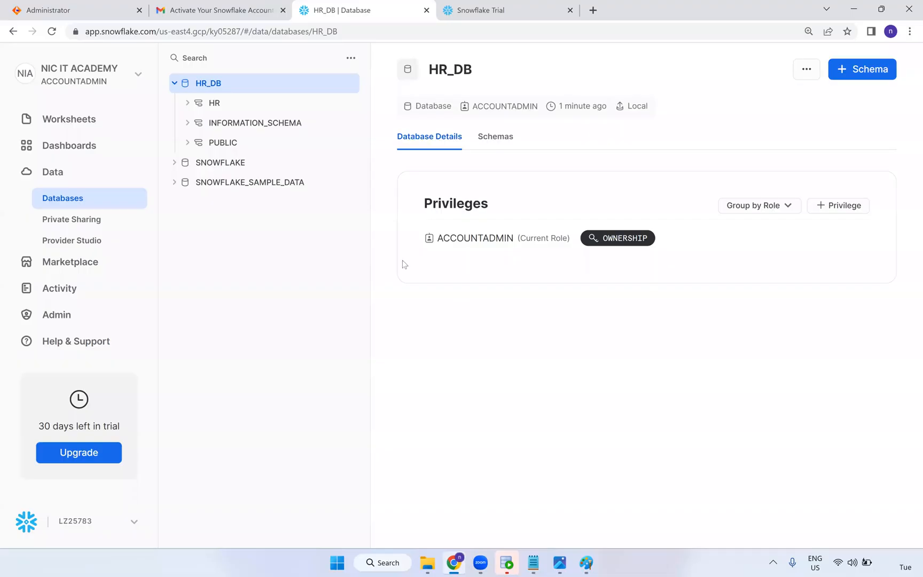
Leave the HR_DB HR schema page for the Databases list, then go to Worksheets.
{"action": "left_click", "coordinate": [222, 109]}
{"action": "right_click", "coordinate": [222, 111]}
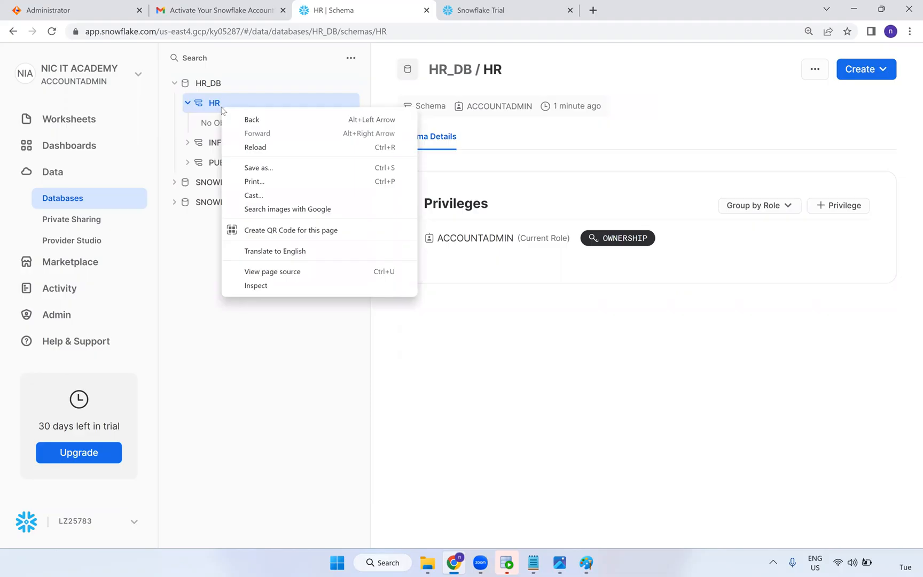
{"action": "left_click", "coordinate": [218, 108]}
{"action": "left_click", "coordinate": [215, 107]}
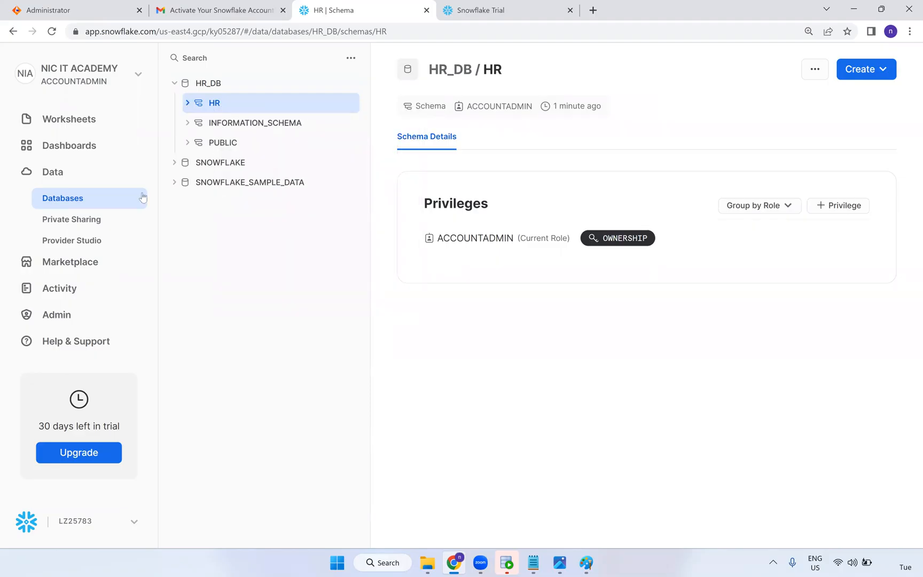
{"action": "left_click", "coordinate": [68, 202]}
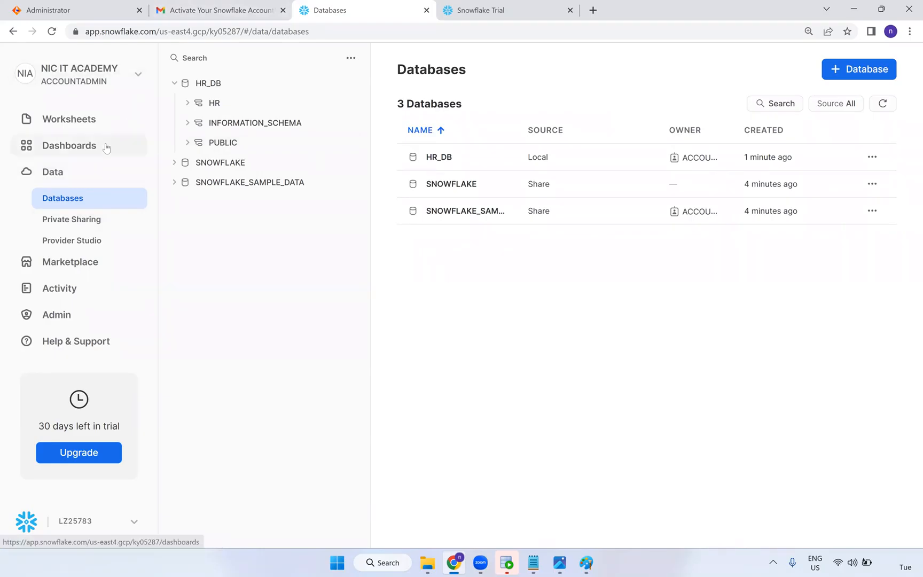
{"action": "left_click", "coordinate": [103, 124]}
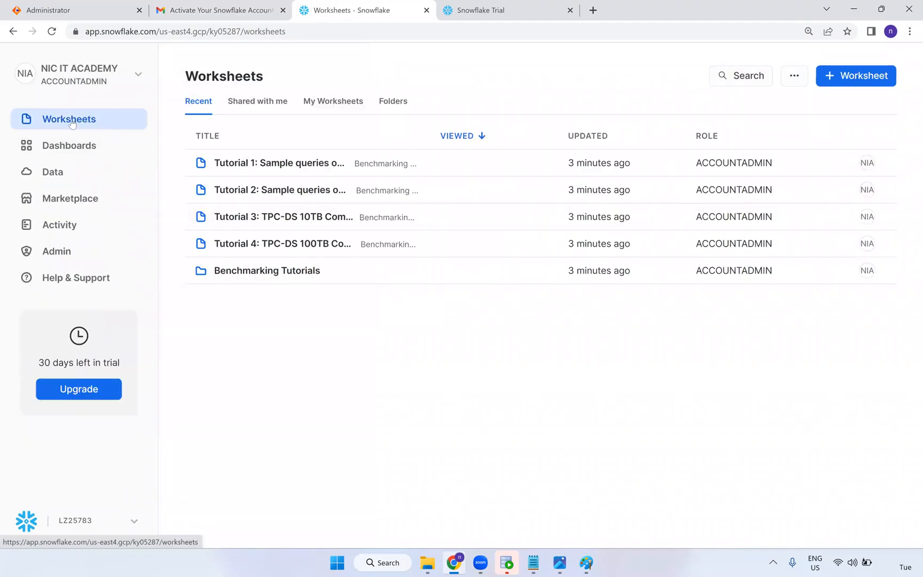
Create a new worksheet and expand HR_DB and its HR schema in the object browser.
{"action": "left_click", "coordinate": [857, 81]}
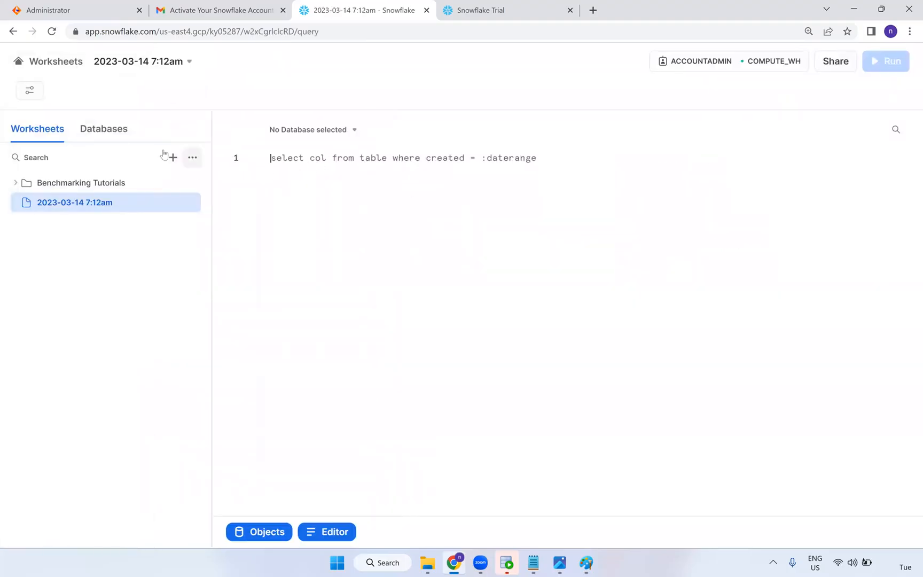
{"action": "left_click", "coordinate": [116, 137]}
{"action": "left_click", "coordinate": [16, 239]}
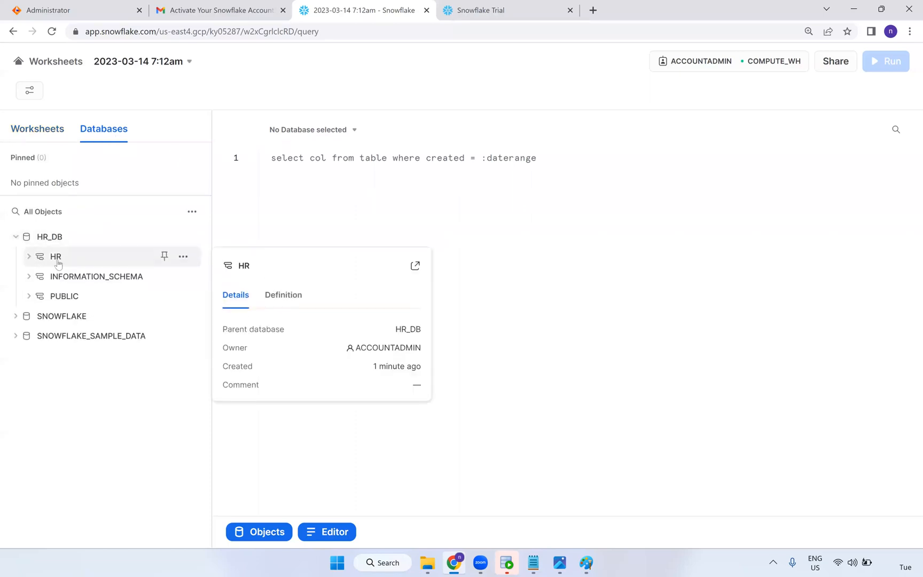
{"action": "left_click", "coordinate": [56, 258]}
Replace the sample query with the copied CREATE TABLE T_EMPLOYEES statement.
{"action": "left_click", "coordinate": [287, 174]}
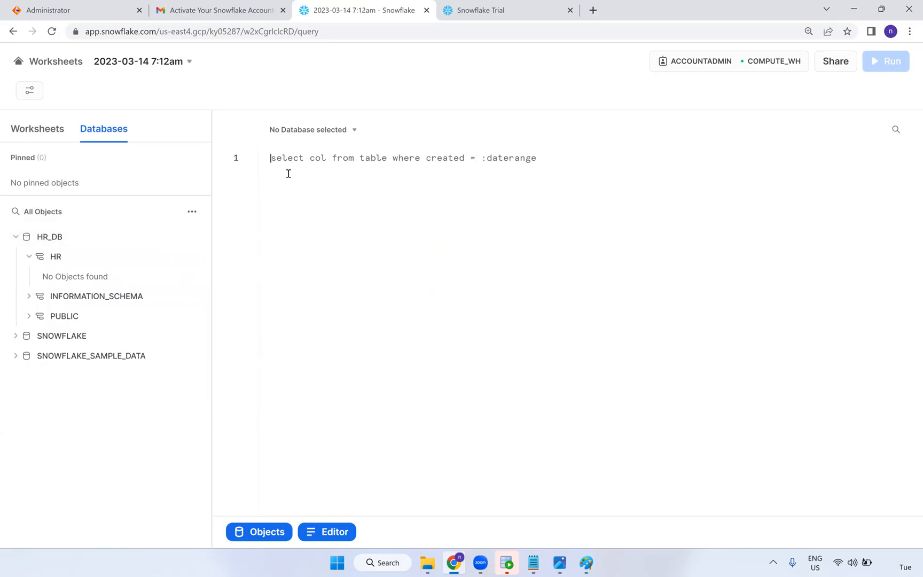
{"action": "key", "text": "ctrl+a"}
{"action": "type", "text": "CREATE TABLE T_EMPLOYEES   (    EMPLOYEE_ID NUMBER(10,0),    FIRST_NAME VARCHAR2(30),    LAST_NAME VARCHAR2(30),    EMAIL VARCHAR2(30),    PHONE_NUMBER VARCHAR2(30),    HIRE_DATE DATE,    JOB_ID VARCHAR2(30),    SALARY NUMBER(10,2),    COMMISSION_PCT NUMBER(2,2),    MANAGER_ID NUMBER(6,0),    DEPARTMENT_ID NUMBER(4,0)   );"}
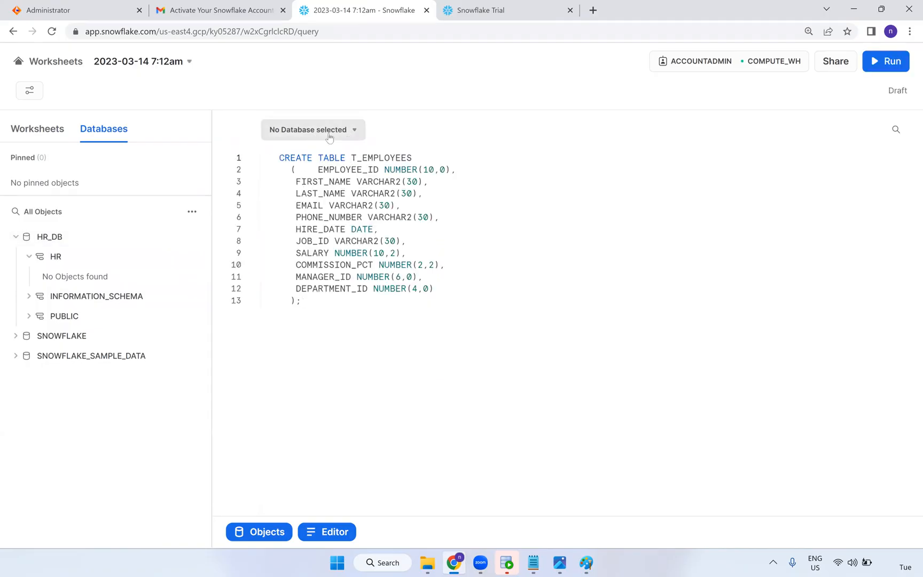
Set the worksheet context to database HR_DB and schema HR.
{"action": "left_click", "coordinate": [356, 137]}
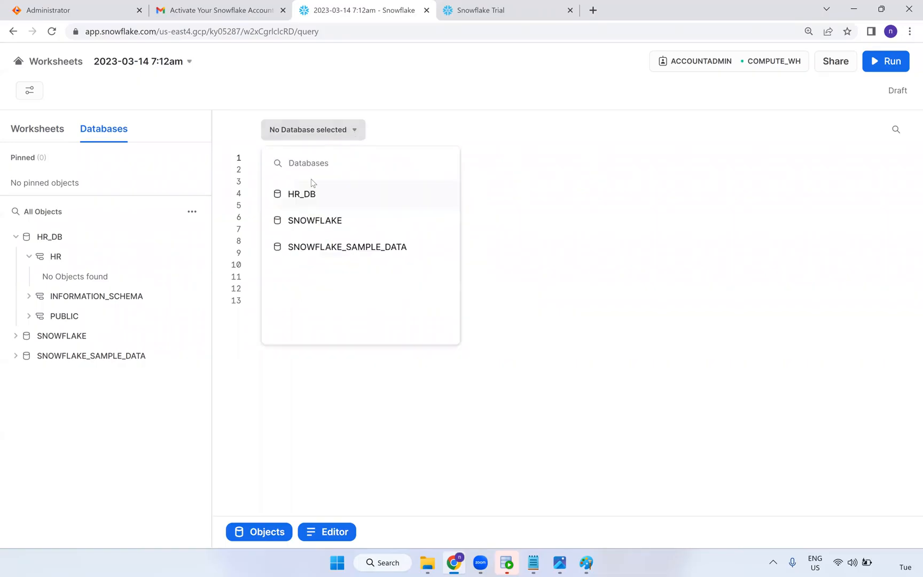
{"action": "left_click", "coordinate": [302, 197]}
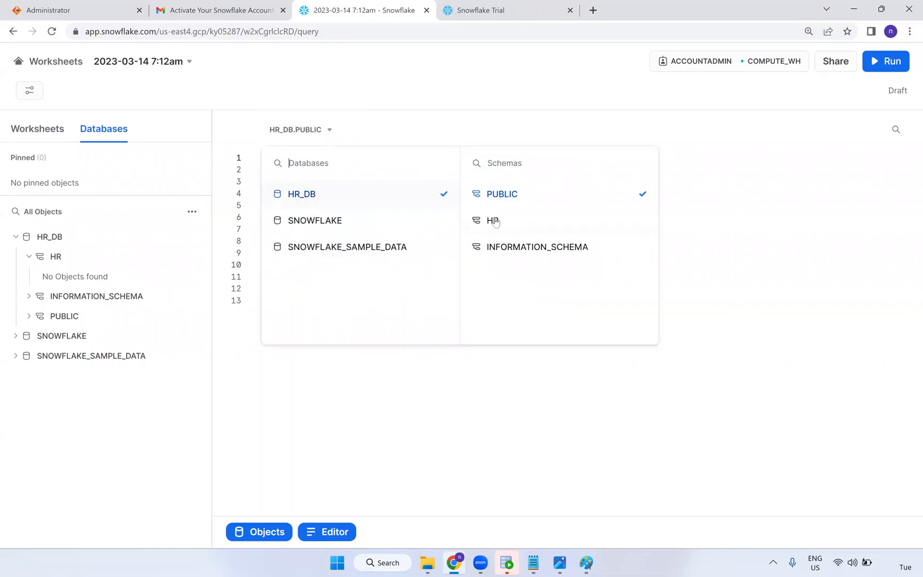
{"action": "left_click", "coordinate": [495, 221]}
{"action": "left_click", "coordinate": [284, 133]}
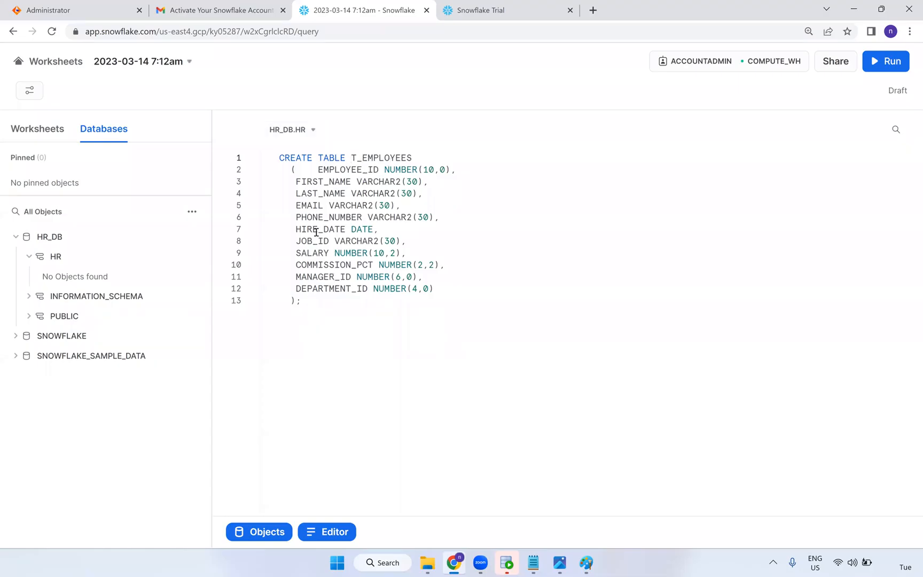
Qualify the table name in the statement as HR_DB.HR.T_EMPLOYEES.
{"action": "type", "text": "HR_DB"}
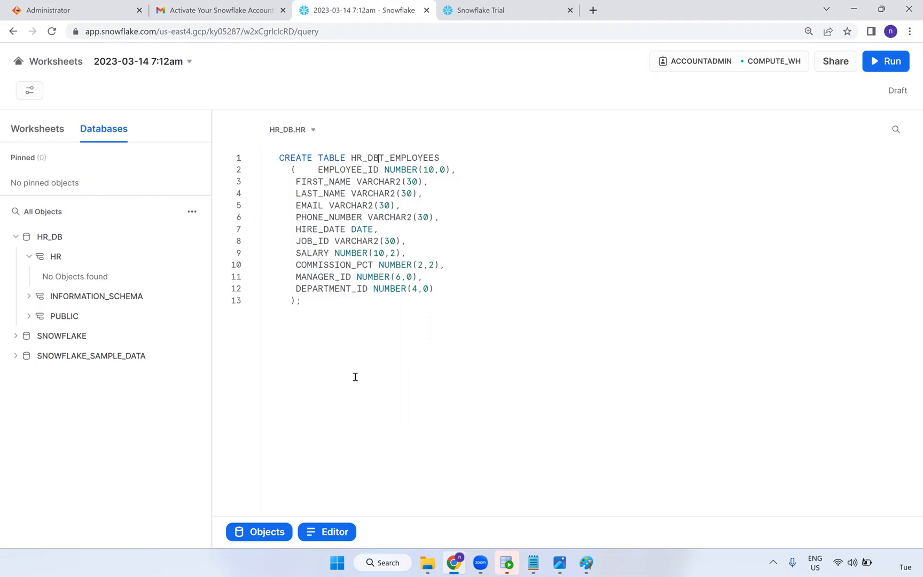
{"action": "type", "text": "."}
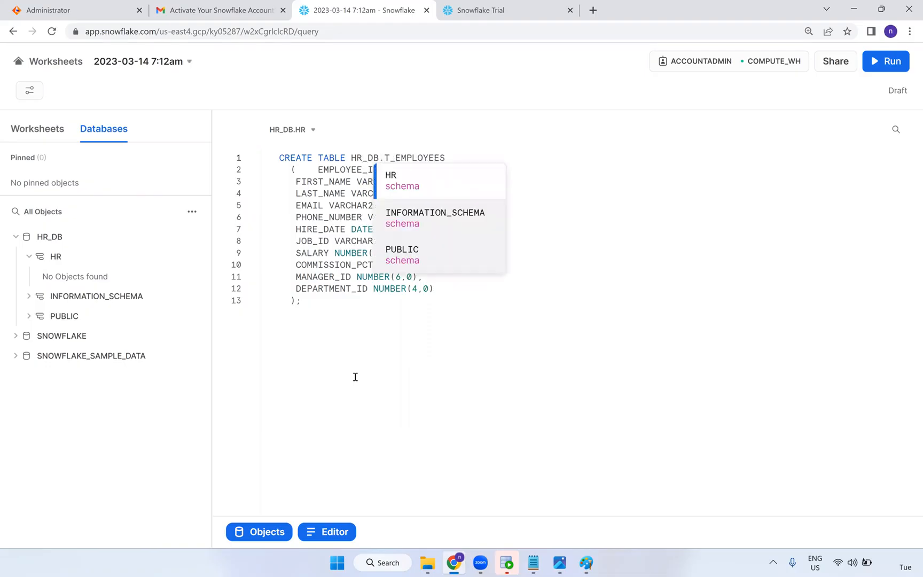
{"action": "left_click", "coordinate": [395, 184]}
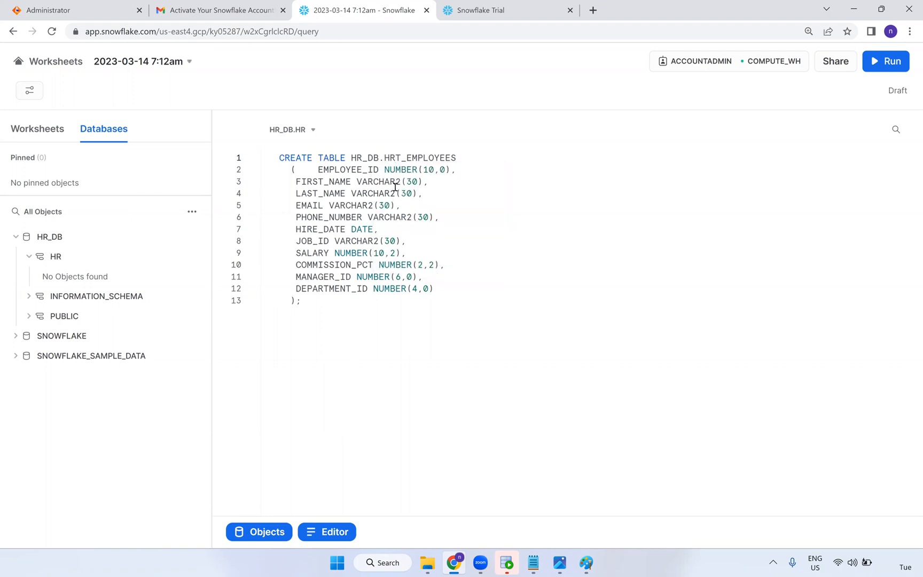
{"action": "type", "text": "."}
Tidy the first column line, then run the CREATE TABLE statement to create T_EMPLOYEES.
{"action": "key", "text": "BackSpace"}
{"action": "key", "text": "BackSpace"}
{"action": "key", "text": "BackSpace"}
{"action": "key", "text": "BackSpace"}
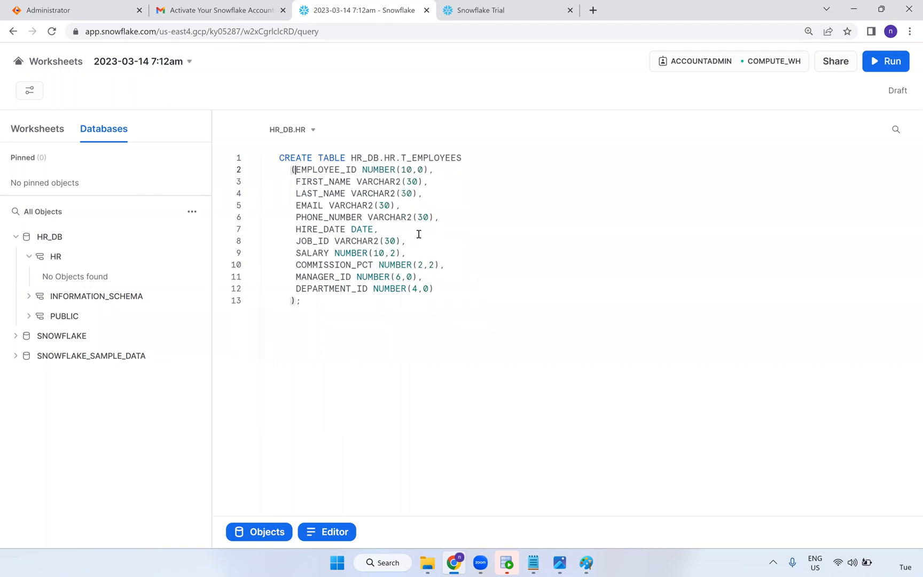
{"action": "key", "text": "Return"}
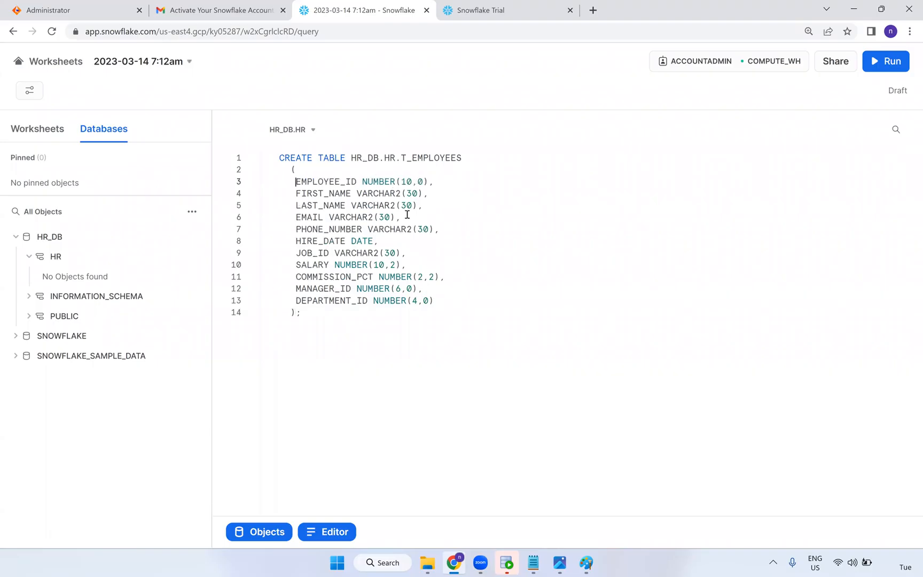
{"action": "left_click_drag", "start_coordinate": [331, 316], "coordinate": [261, 157]}
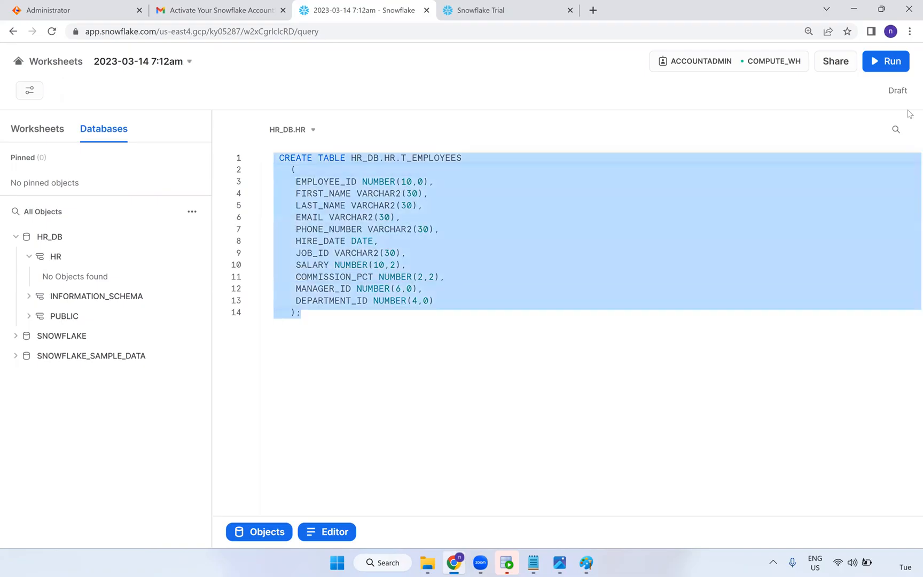
{"action": "left_click", "coordinate": [892, 66]}
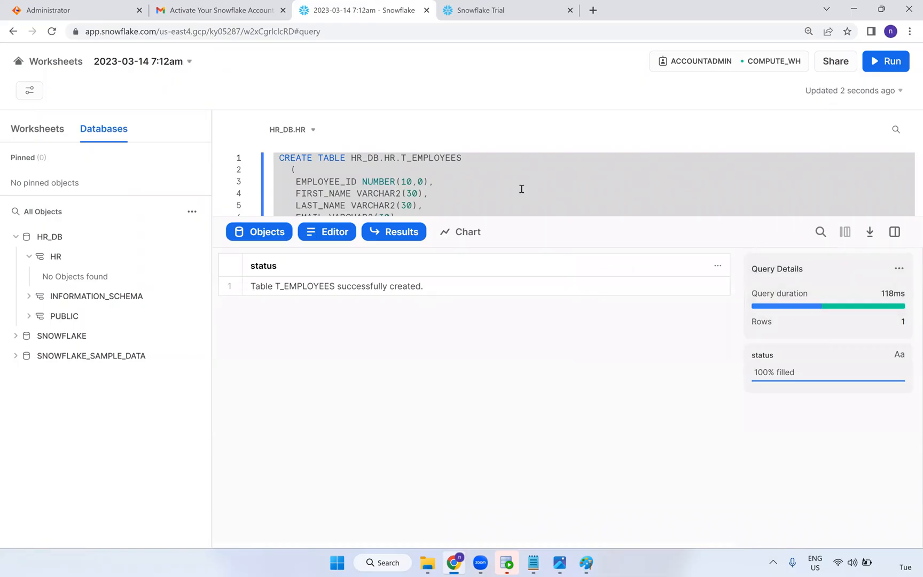
{"action": "left_click_drag", "start_coordinate": [638, 223], "coordinate": [645, 386]}
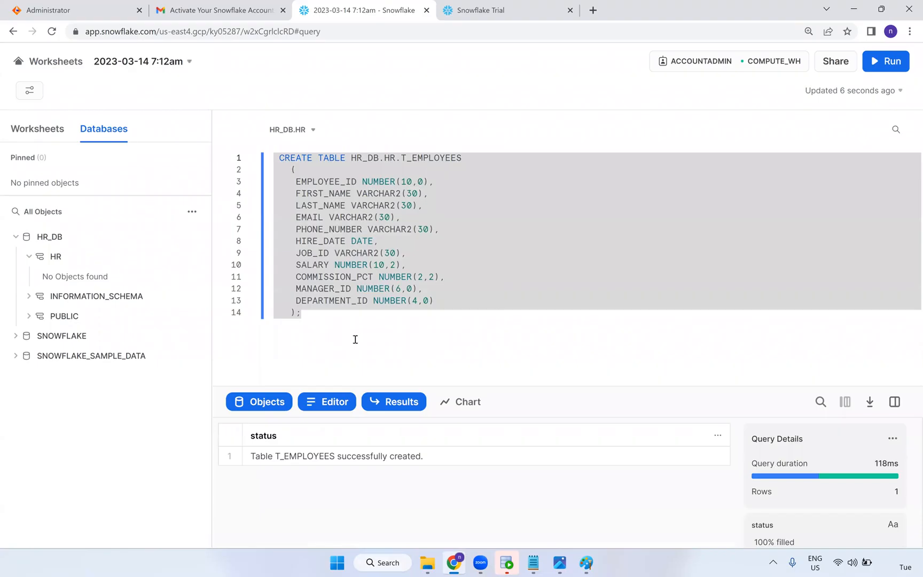
{"action": "left_click", "coordinate": [337, 317]}
Write select * from t_employees; on line 17 and run it, getting 0 rows.
{"action": "key", "text": "Return"}
{"action": "key", "text": "Return"}
{"action": "key", "text": "Return"}
{"action": "type", "text": "select "}
{"action": "type", "text": "* from"}
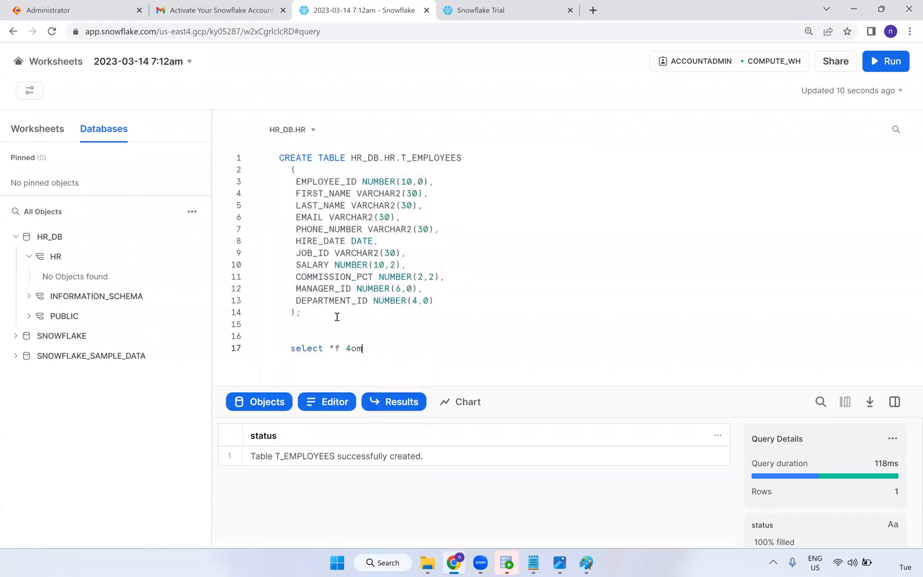
{"action": "key", "text": "BackSpace"}
{"action": "key", "text": "BackSpace"}
{"action": "type", "text": "from "}
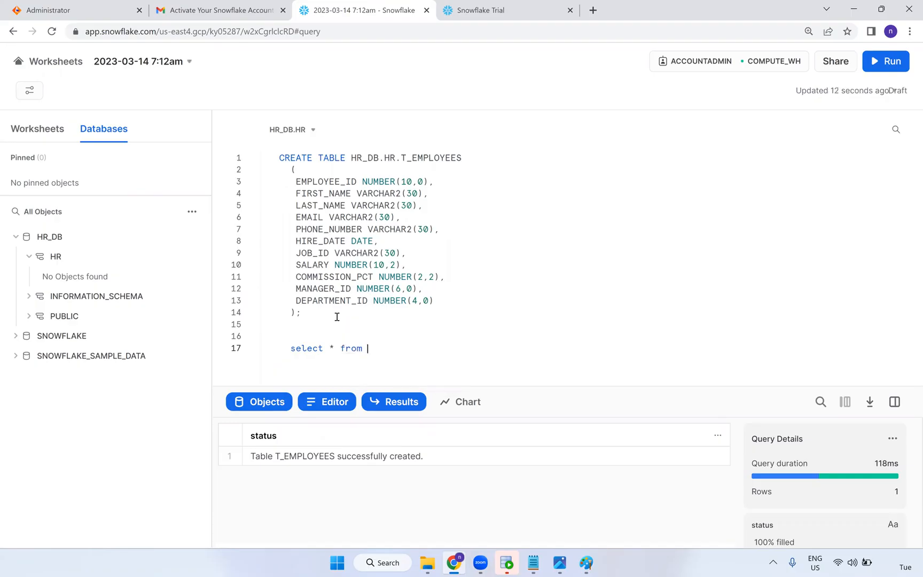
{"action": "type", "text": "t_e"}
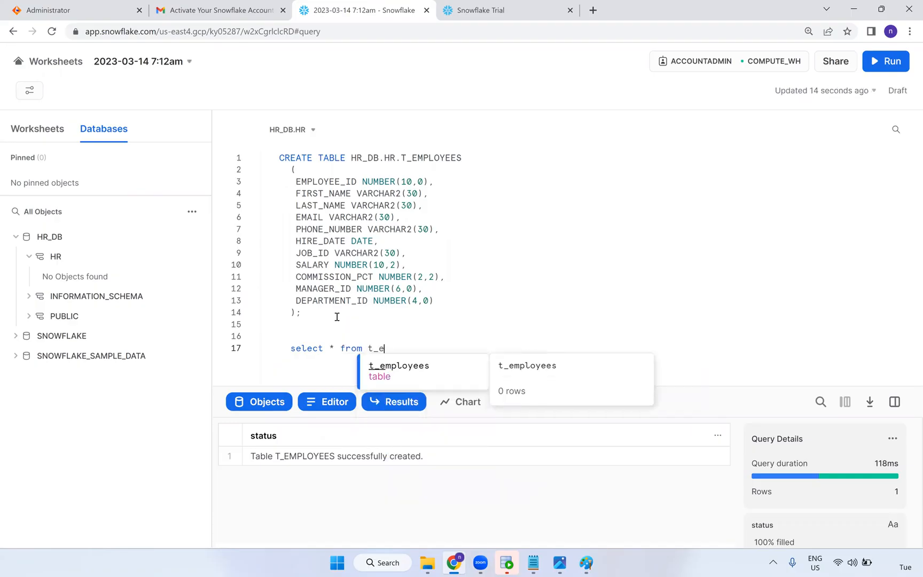
{"action": "left_click", "coordinate": [404, 369]}
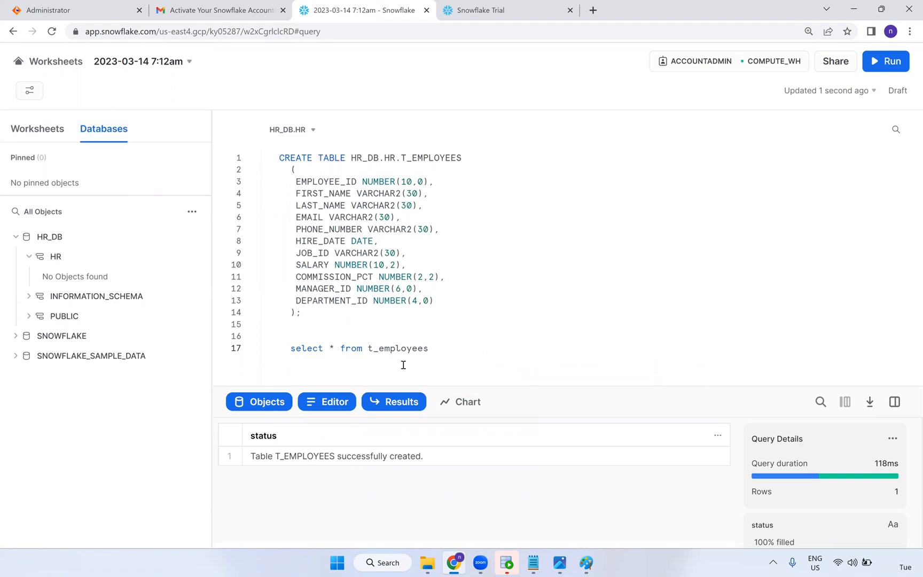
{"action": "type", "text": ";"}
{"action": "double_click", "coordinate": [380, 350]}
{"action": "left_click_drag", "start_coordinate": [445, 348], "coordinate": [284, 353]}
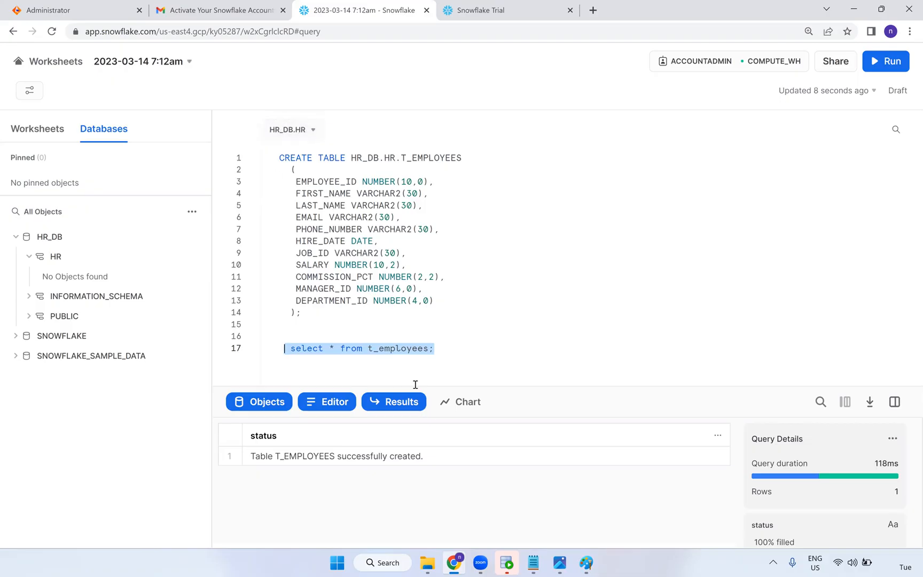
{"action": "key", "text": "ctrl+Return"}
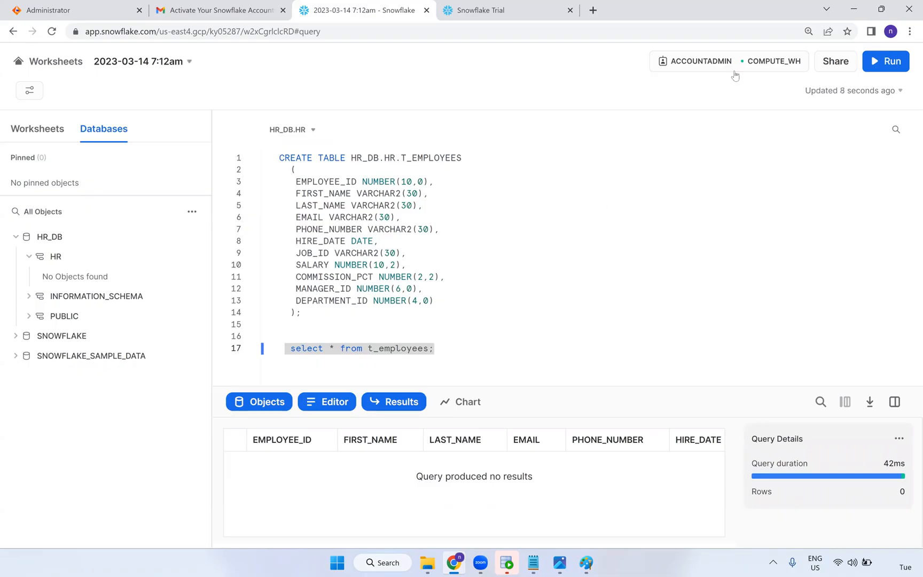
Switch the worksheet's warehouse from COMPUTE_WH to EDW under ACCOUNTADMIN.
{"action": "left_click", "coordinate": [751, 65]}
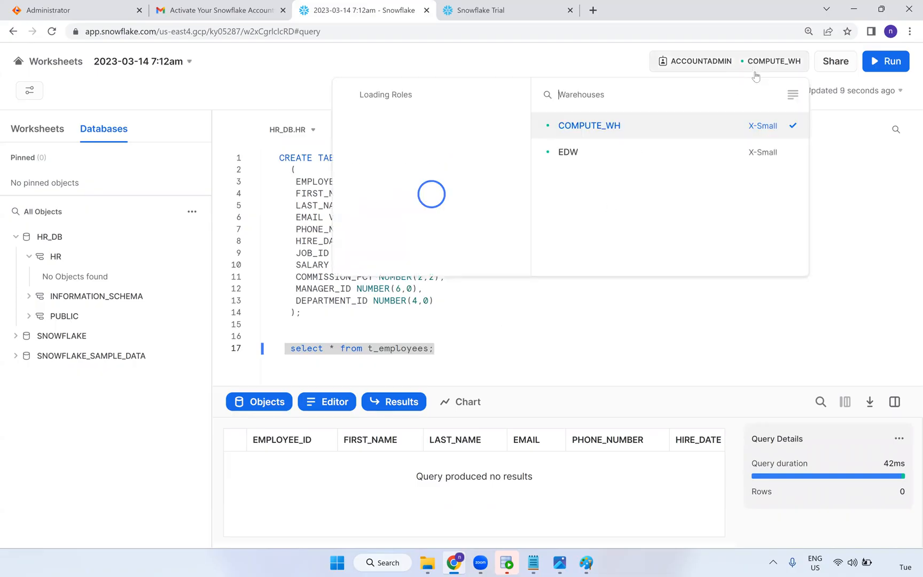
{"action": "left_click", "coordinate": [613, 154]}
{"action": "left_click", "coordinate": [833, 170]}
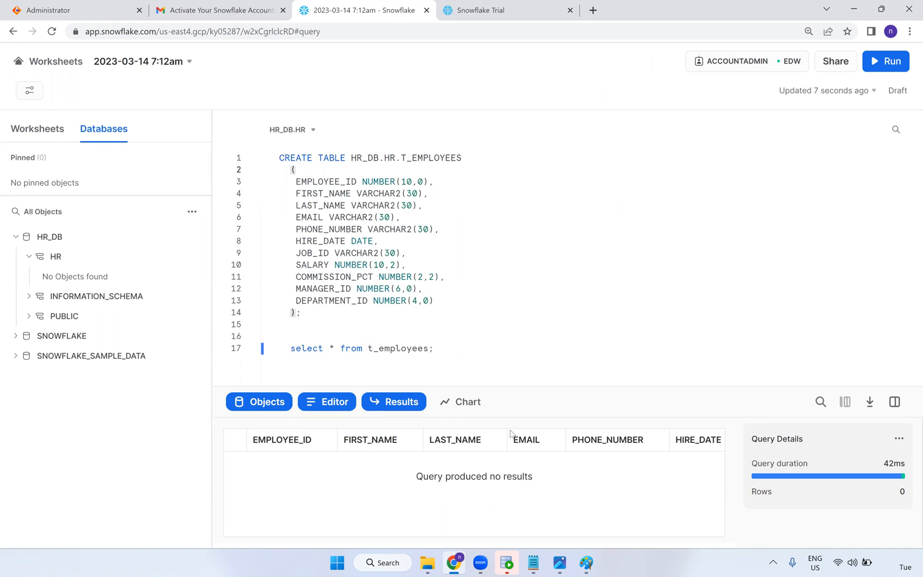
Rerun the CREATE TABLE statement on EDW, which reports T_EMPLOYEES already exists.
{"action": "left_click_drag", "start_coordinate": [582, 387], "coordinate": [582, 363]}
{"action": "left_click_drag", "start_coordinate": [306, 313], "coordinate": [274, 157]}
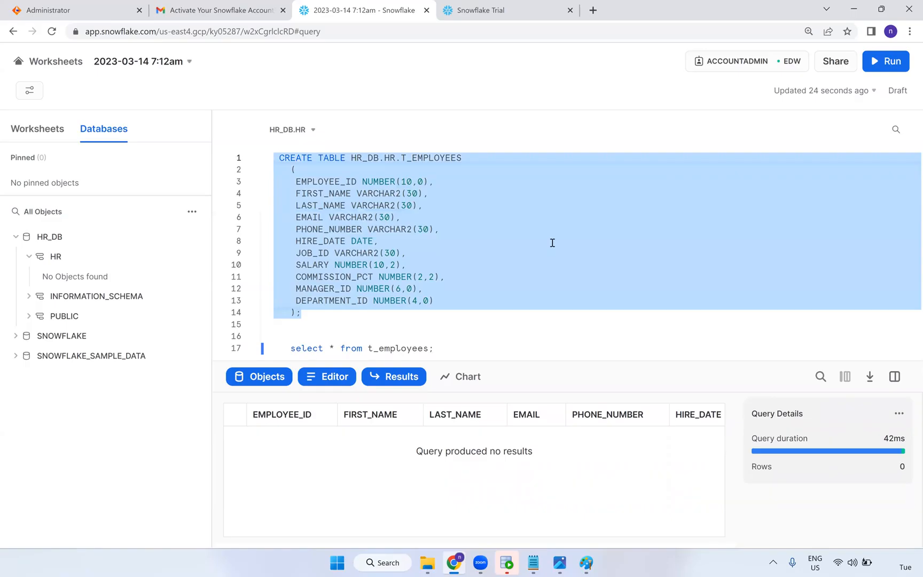
{"action": "key", "text": "ctrl+Return"}
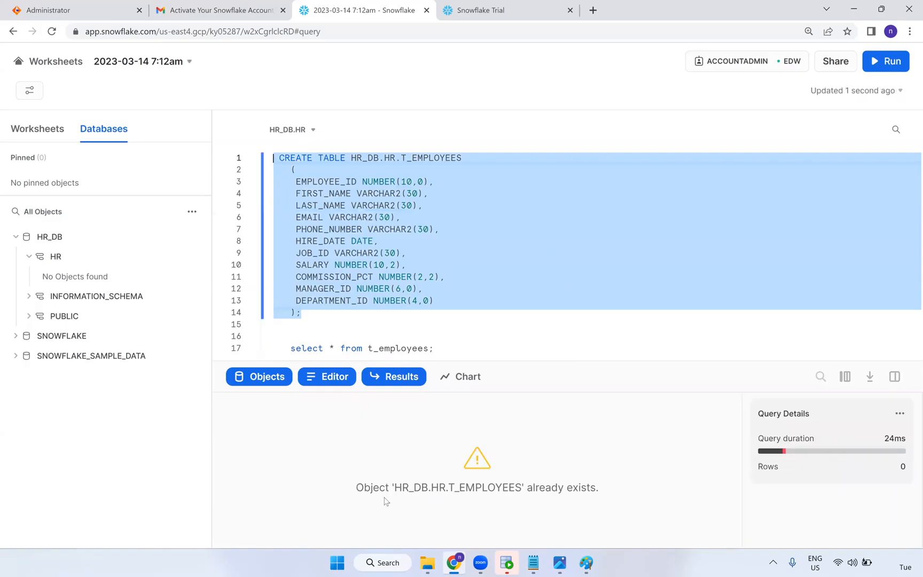
Rerun select * from t_employees on EDW, again returning 0 rows.
{"action": "left_click_drag", "start_coordinate": [363, 487], "coordinate": [604, 488]}
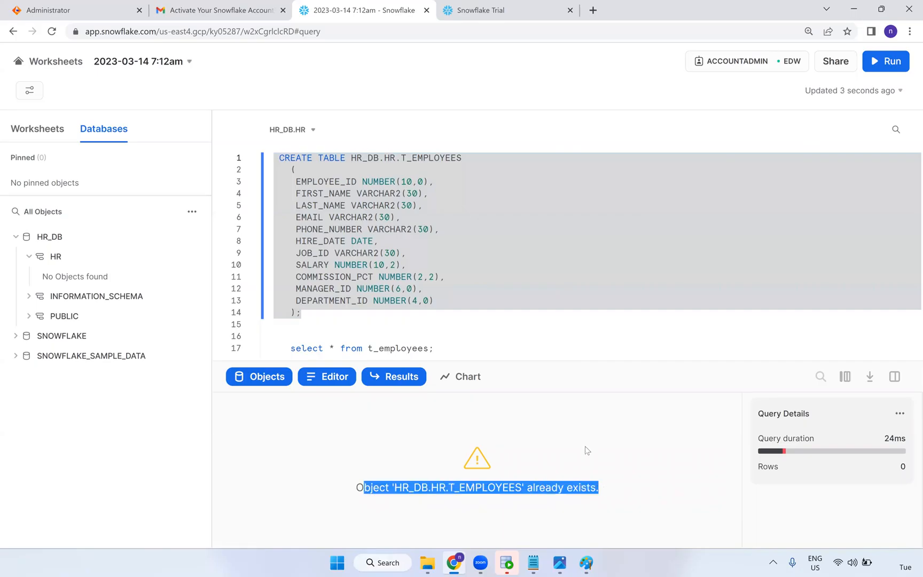
{"action": "left_click", "coordinate": [429, 316]}
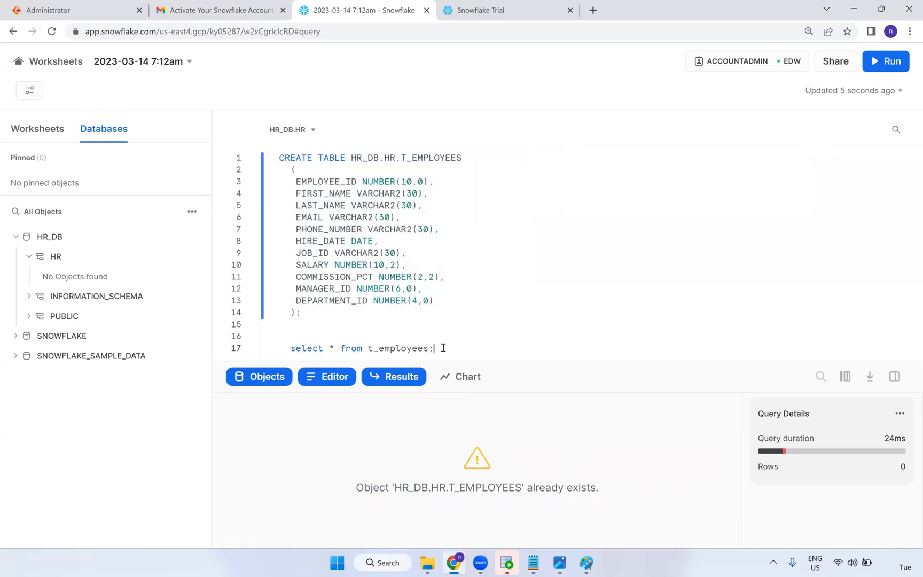
{"action": "key", "text": "ctrl+Return"}
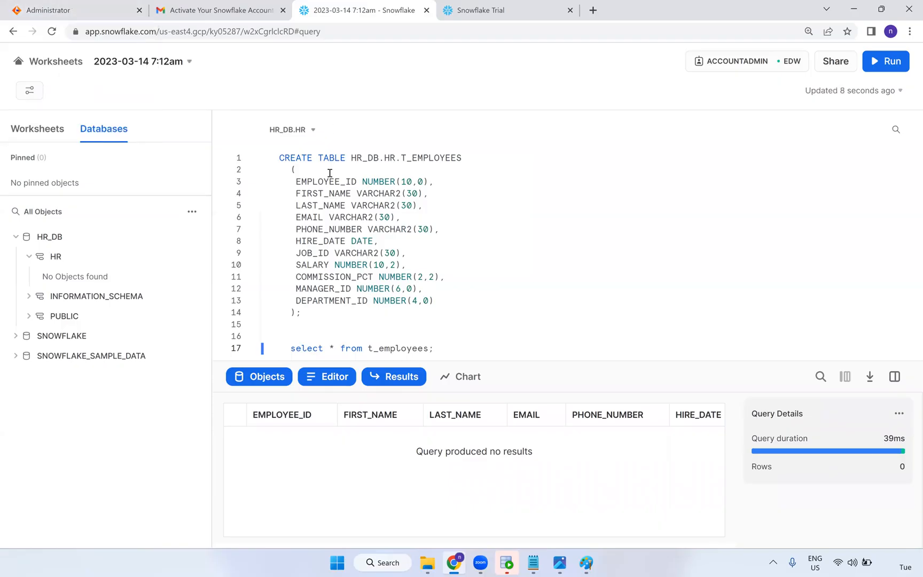
Refresh the HR schema in the Databases tree by collapsing and re-expanding it.
{"action": "mouse_move", "coordinate": [60, 259]}
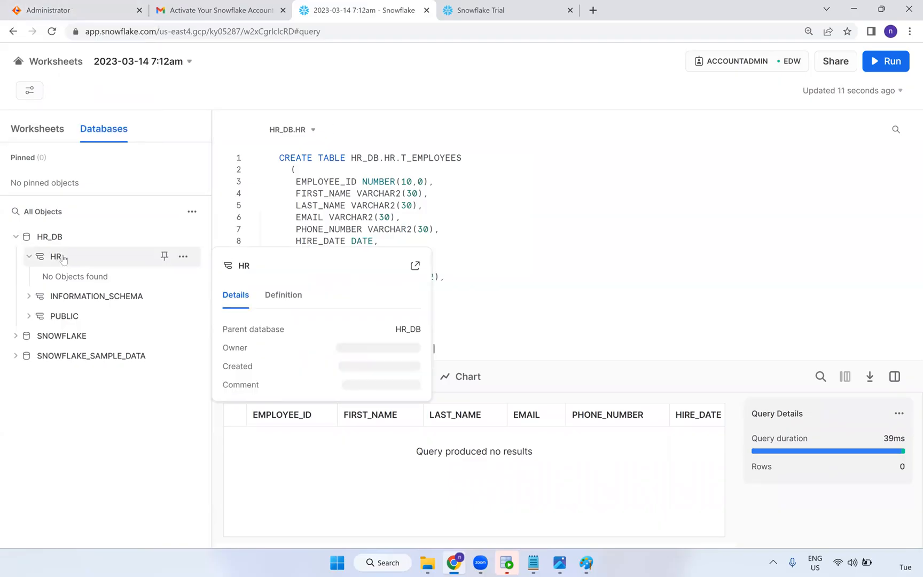
{"action": "left_click", "coordinate": [183, 257]}
{"action": "left_click", "coordinate": [33, 259]}
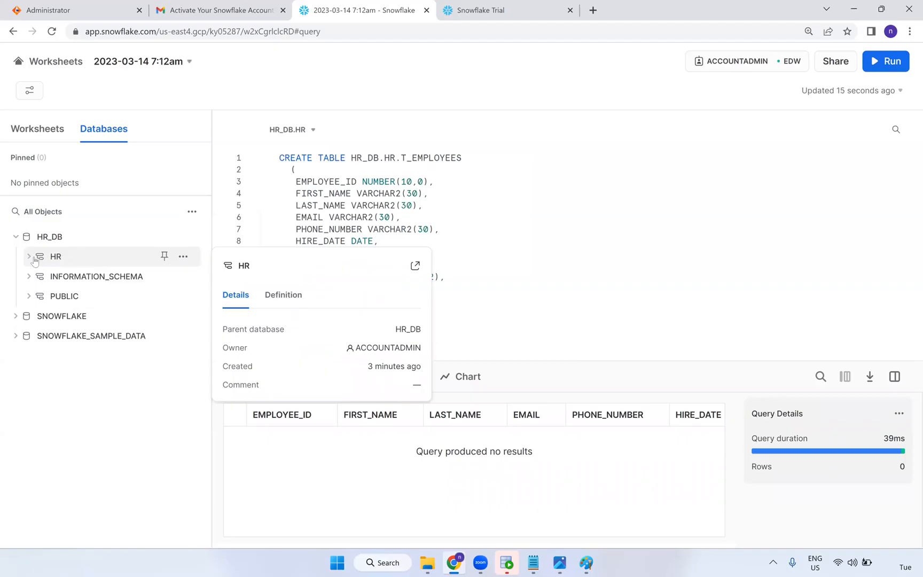
{"action": "left_click", "coordinate": [57, 257]}
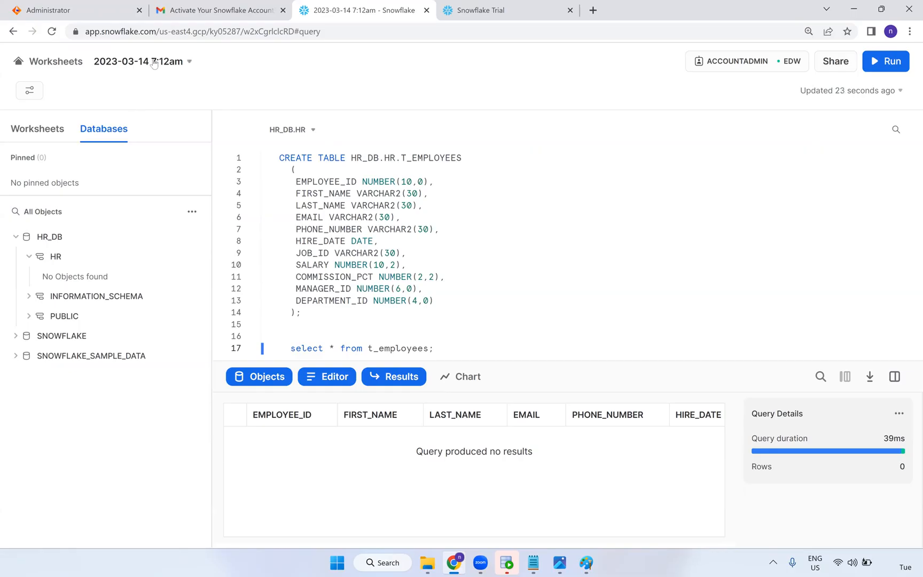
Search Add-On Connectors for 'sno' and start the Informatica for Snowflake Data Cloud free trial.
{"action": "left_click", "coordinate": [91, 8]}
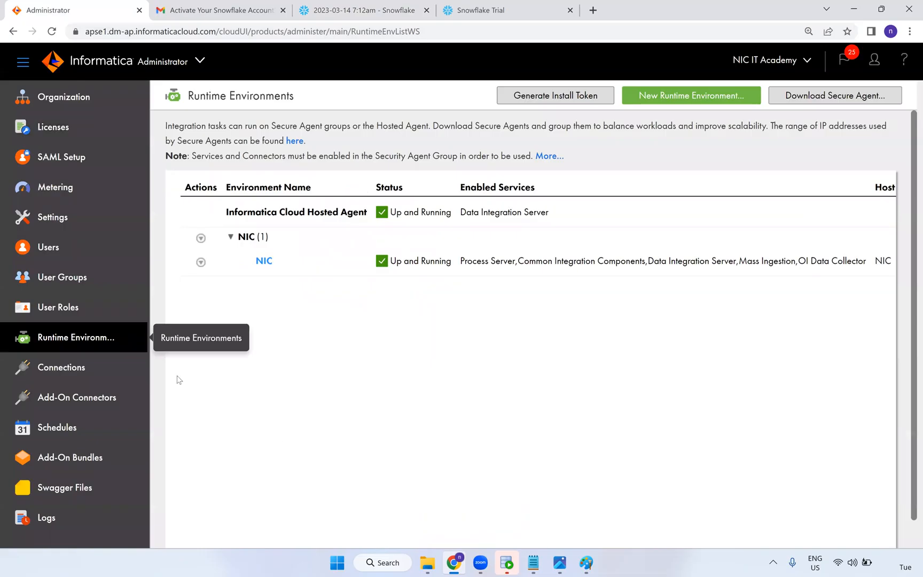
{"action": "left_click", "coordinate": [80, 367]}
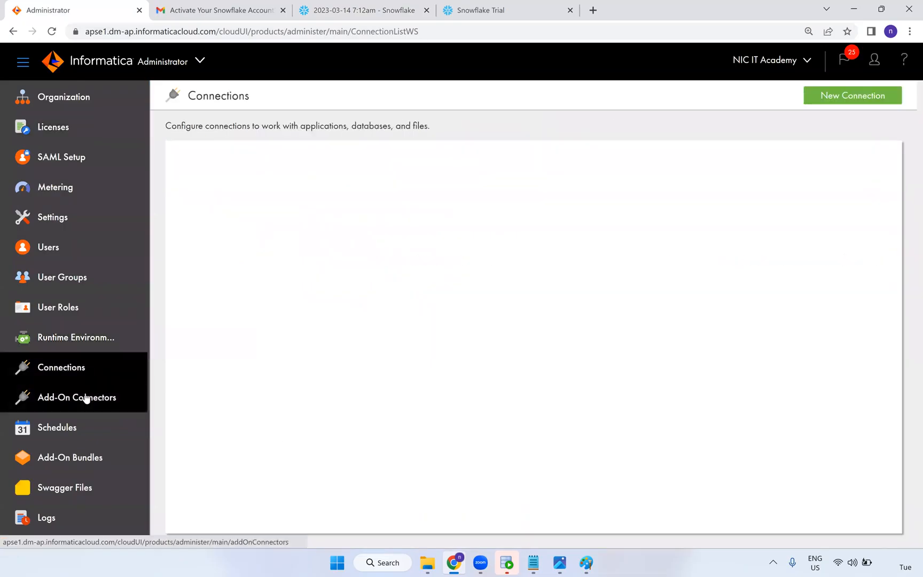
{"action": "left_click", "coordinate": [86, 398]}
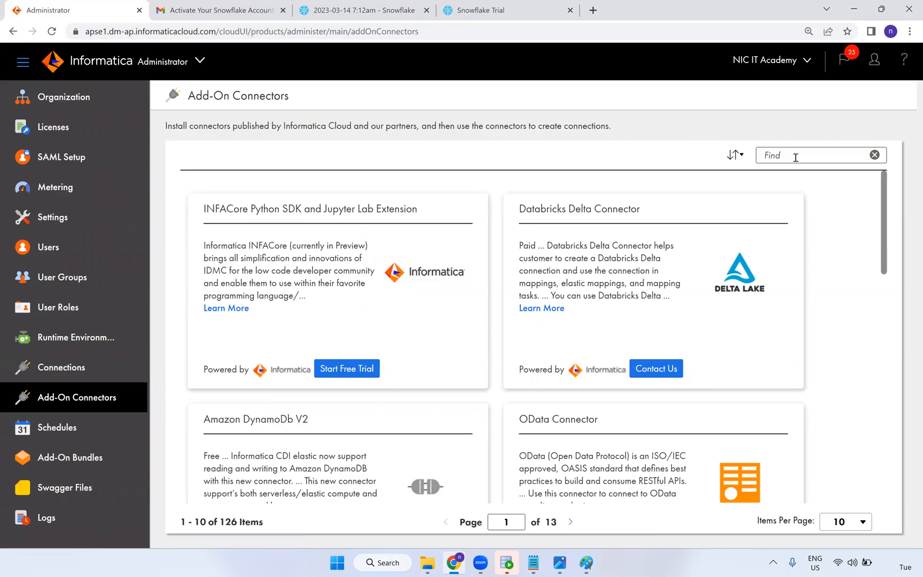
{"action": "type", "text": "snow"}
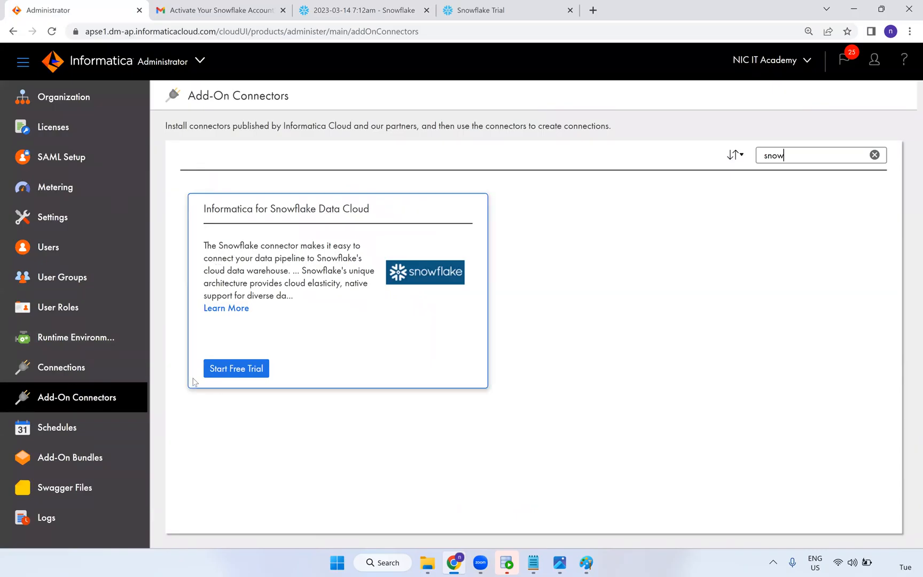
{"action": "left_click", "coordinate": [238, 372]}
{"action": "left_click", "coordinate": [645, 331]}
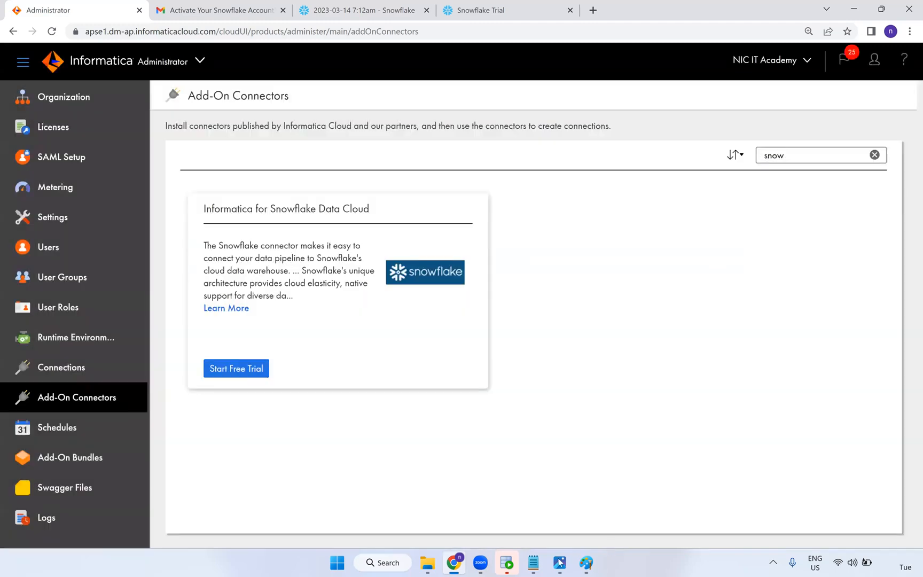
{"action": "left_click", "coordinate": [562, 566]}
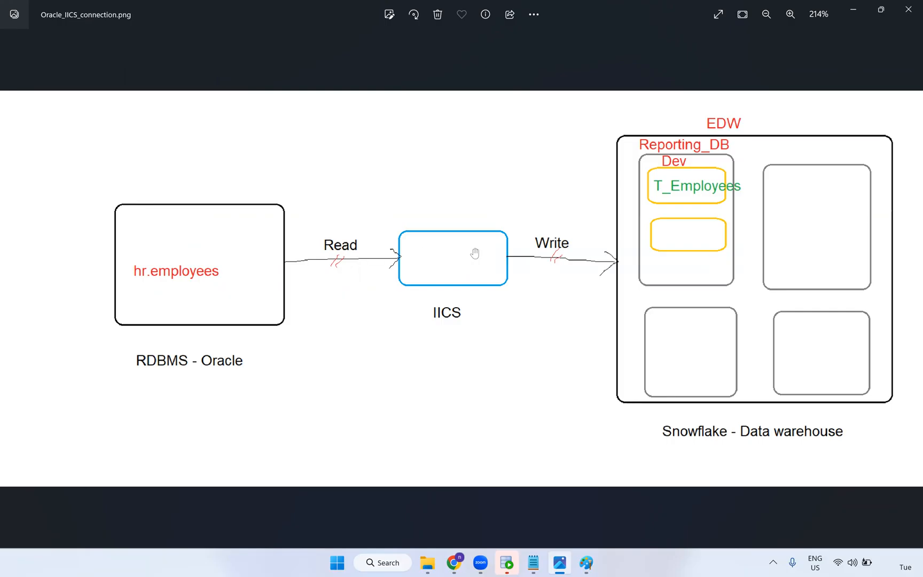
Return from the Oracle_IICS_connection.png diagram to the Informatica Add-On Connectors page.
{"action": "key", "text": "alt+Tab"}
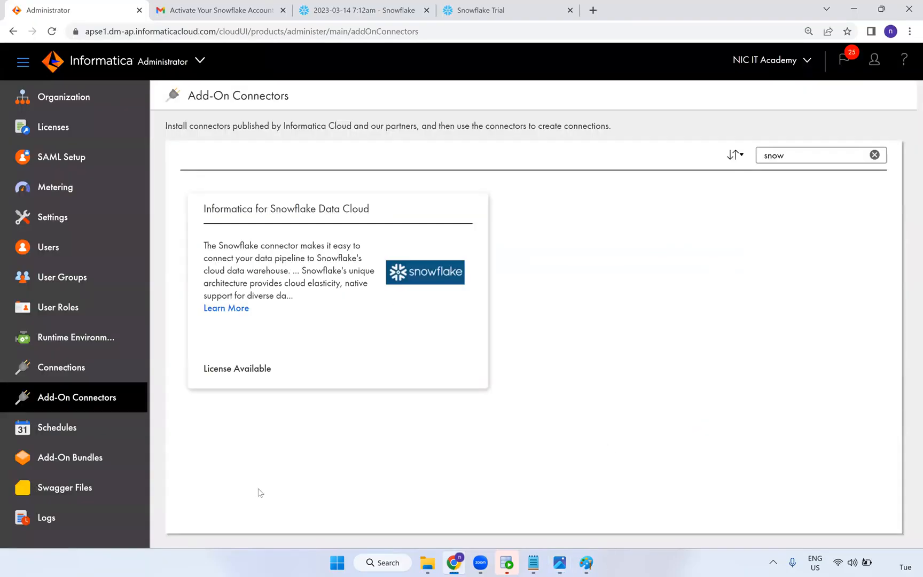
Create a new connection named Snowflake_HR_DB with type Snowflake Data Cloud.
{"action": "left_click", "coordinate": [88, 374]}
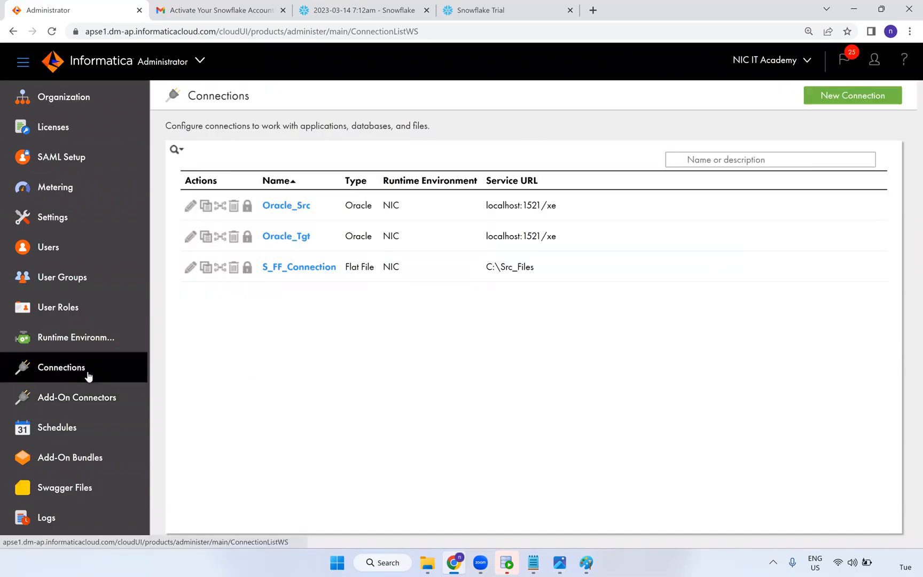
{"action": "left_click", "coordinate": [854, 97]}
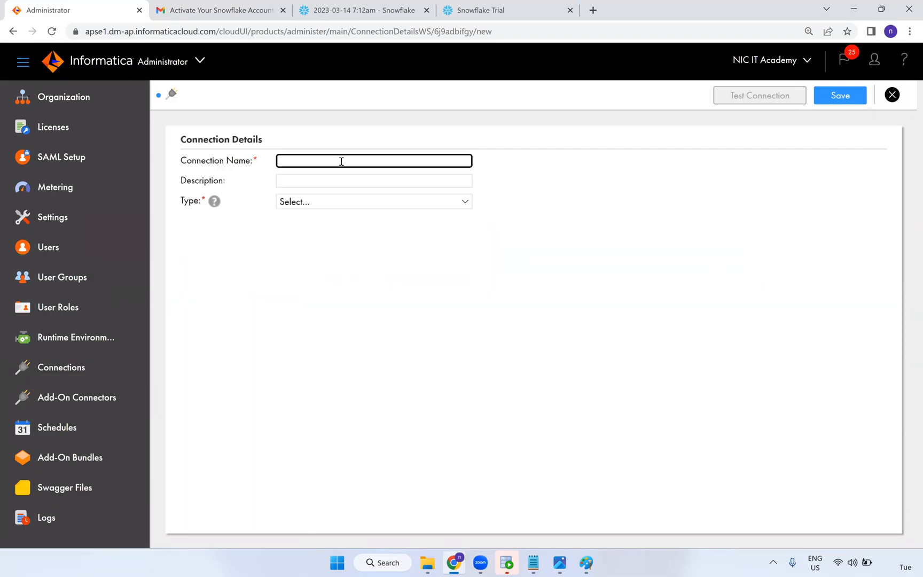
{"action": "left_click", "coordinate": [342, 161]}
{"action": "left_click", "coordinate": [343, 249]}
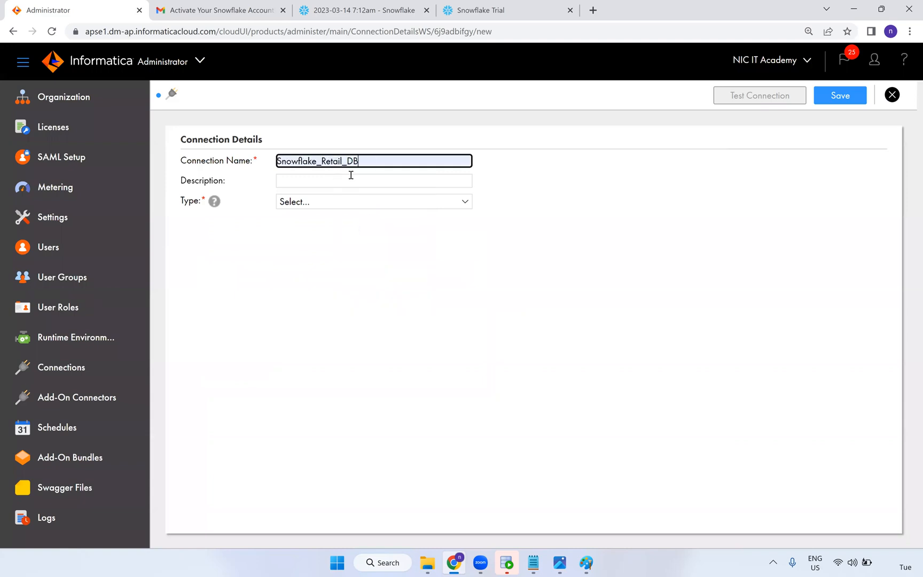
{"action": "left_click", "coordinate": [344, 162]}
{"action": "key", "text": "BackSpace"}
{"action": "key", "text": "BackSpace"}
{"action": "key", "text": "BackSpace"}
{"action": "key", "text": "BackSpace"}
{"action": "key", "text": "BackSpace"}
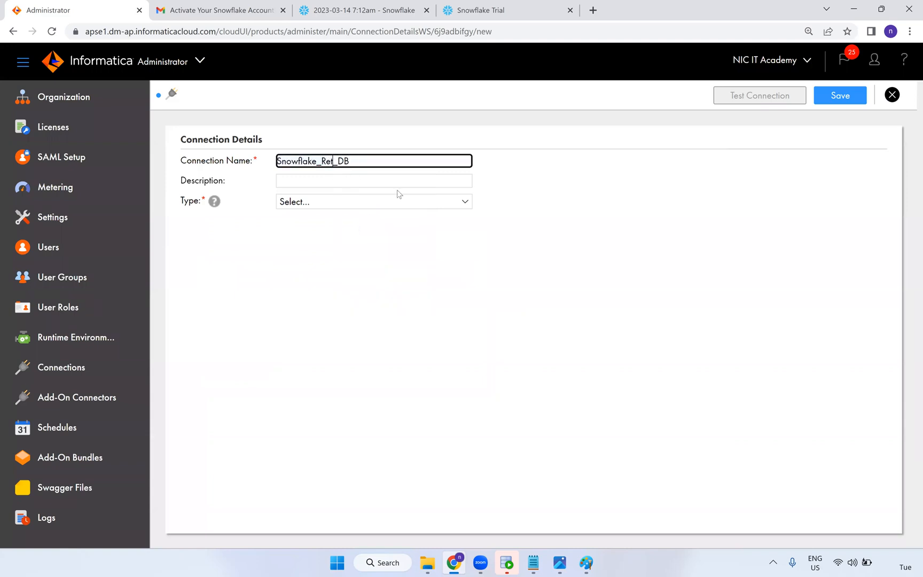
{"action": "key", "text": "BackSpace"}
{"action": "type", "text": "HR"}
{"action": "left_click", "coordinate": [321, 203]}
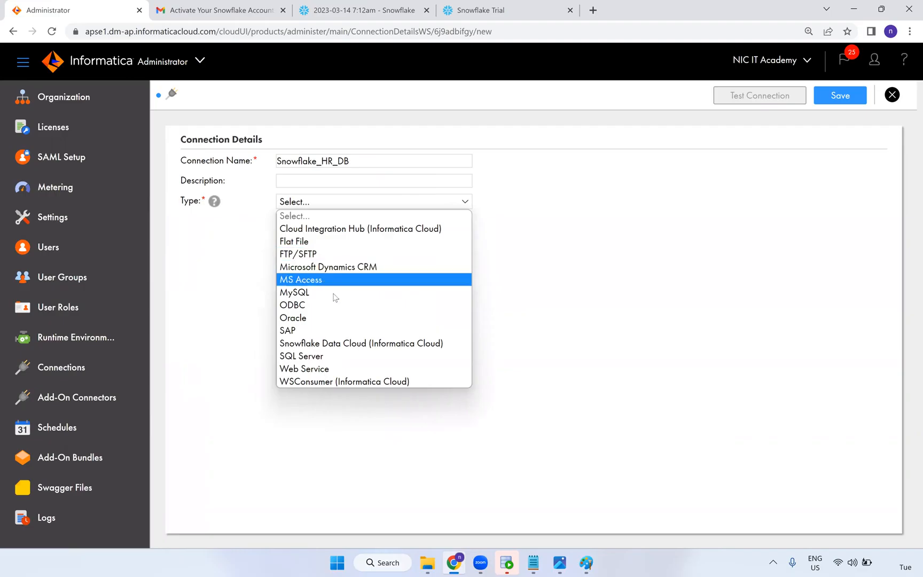
{"action": "left_click", "coordinate": [341, 343]}
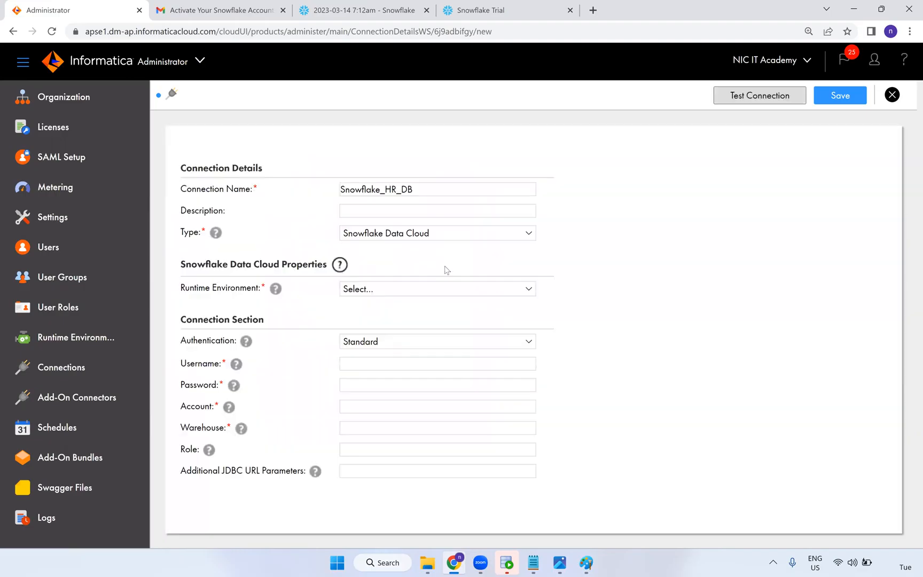
Set the runtime environment to NIC and enter the Snowflake username and password.
{"action": "left_click", "coordinate": [383, 291]}
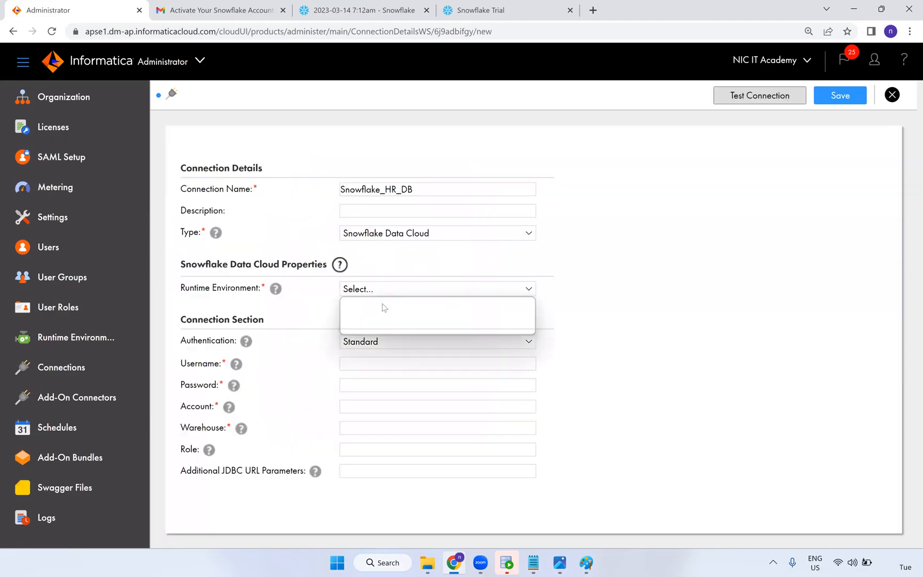
{"action": "left_click", "coordinate": [398, 328]}
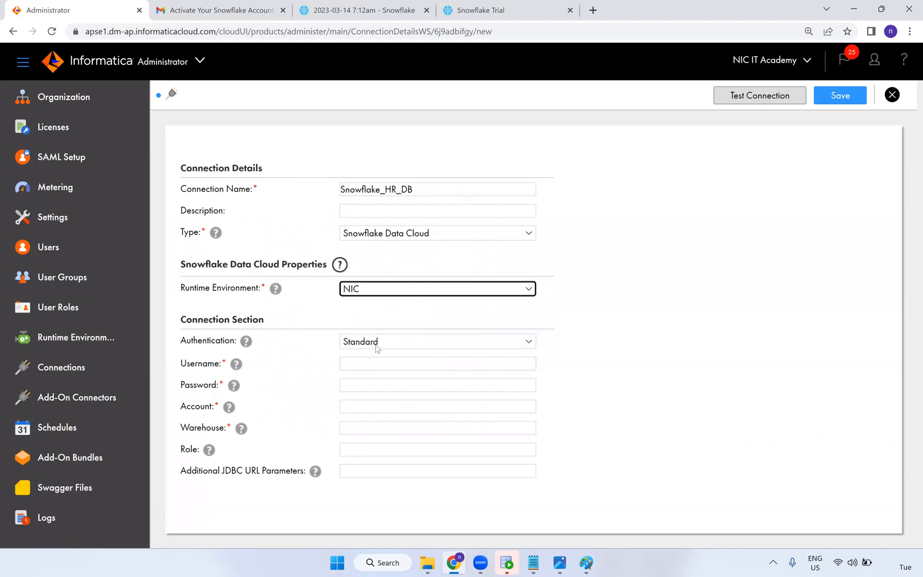
{"action": "left_click", "coordinate": [372, 372]}
{"action": "left_click", "coordinate": [374, 365]}
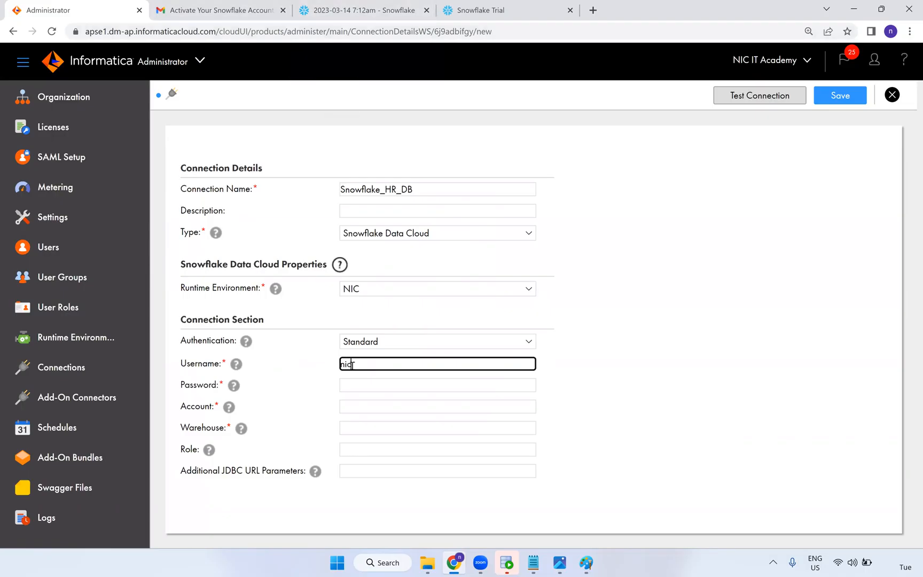
{"action": "type", "text": "niciics11"}
{"action": "left_click", "coordinate": [437, 384]}
{"action": "type", "text": "••"}
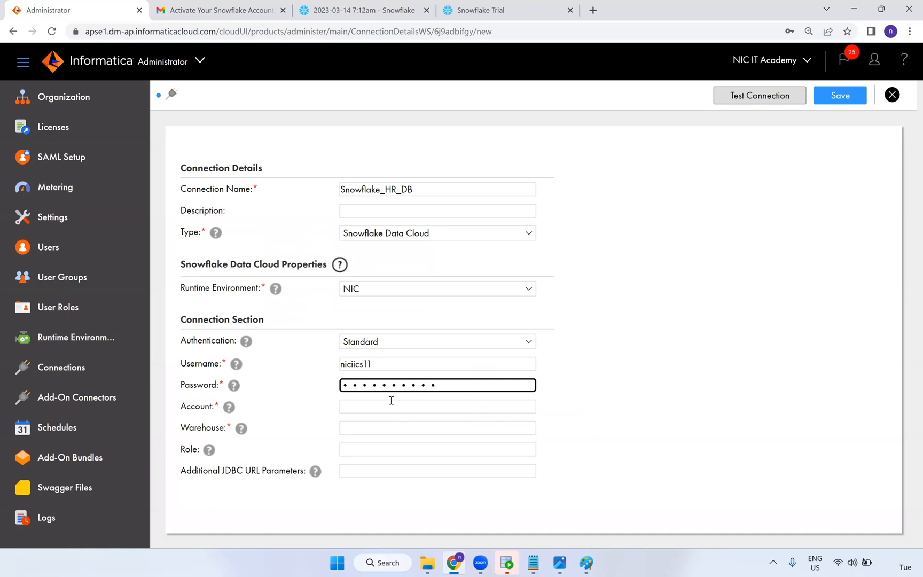
Set the warehouse to EDW and return to the Snowflake worksheet.
{"action": "left_click", "coordinate": [372, 409]}
{"action": "mouse_move", "coordinate": [233, 408]}
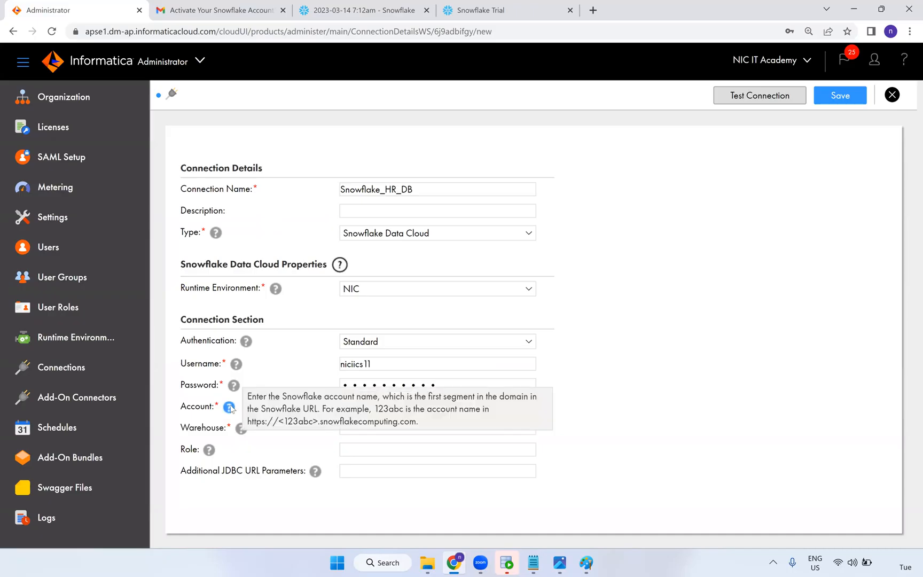
{"action": "left_click", "coordinate": [347, 408]}
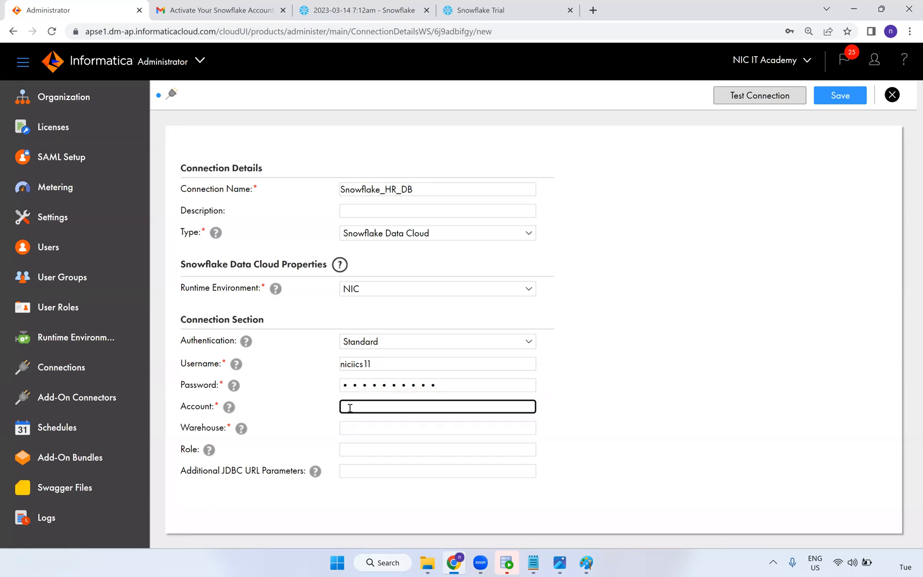
{"action": "left_click", "coordinate": [356, 427]}
{"action": "type", "text": "EDW"}
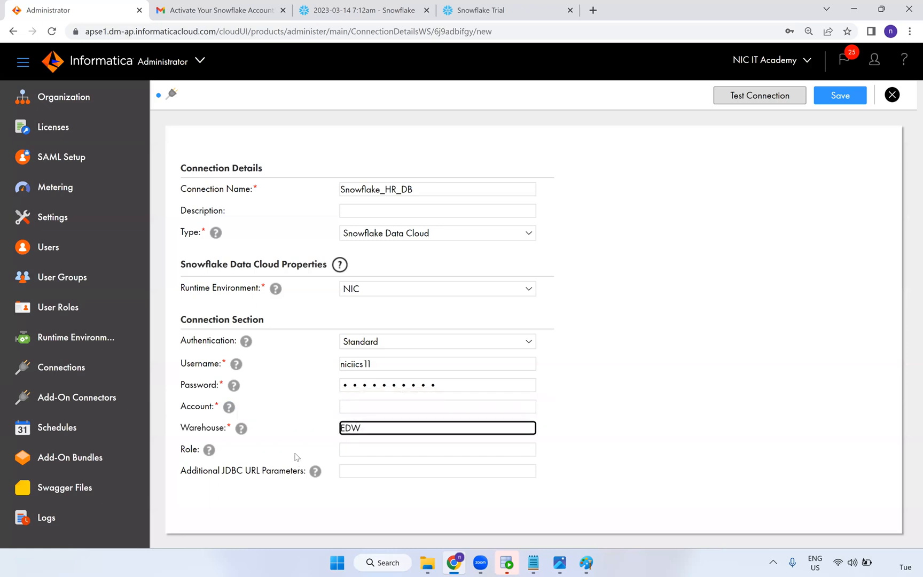
{"action": "left_click", "coordinate": [328, 456]}
{"action": "left_click", "coordinate": [361, 449]}
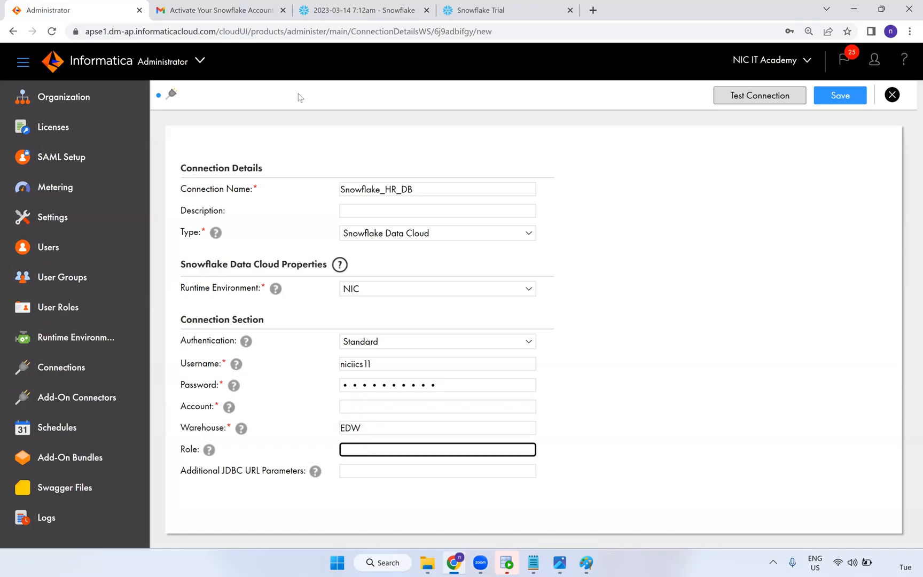
{"action": "left_click", "coordinate": [312, 10]}
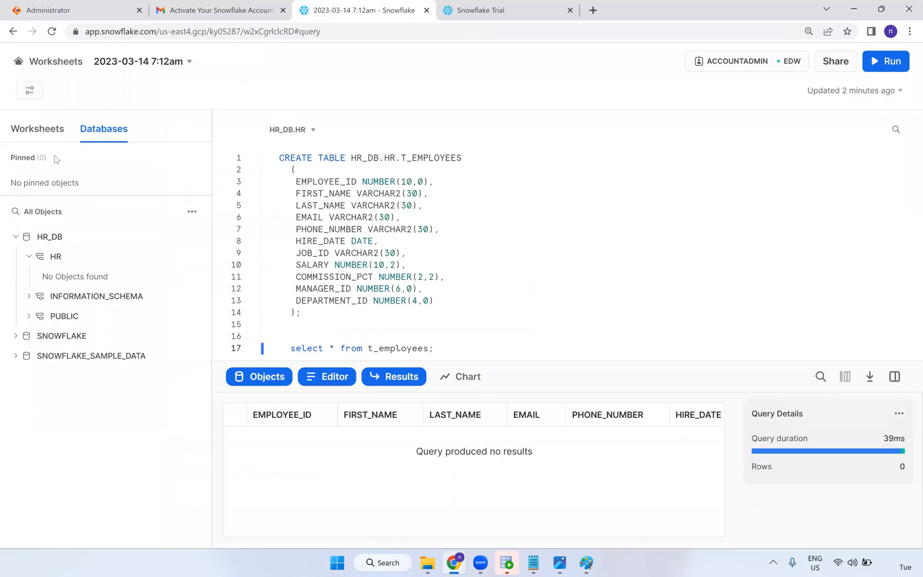
Go to Admin > Accounts in Snowflake and copy the account's URL.
{"action": "left_click", "coordinate": [44, 64]}
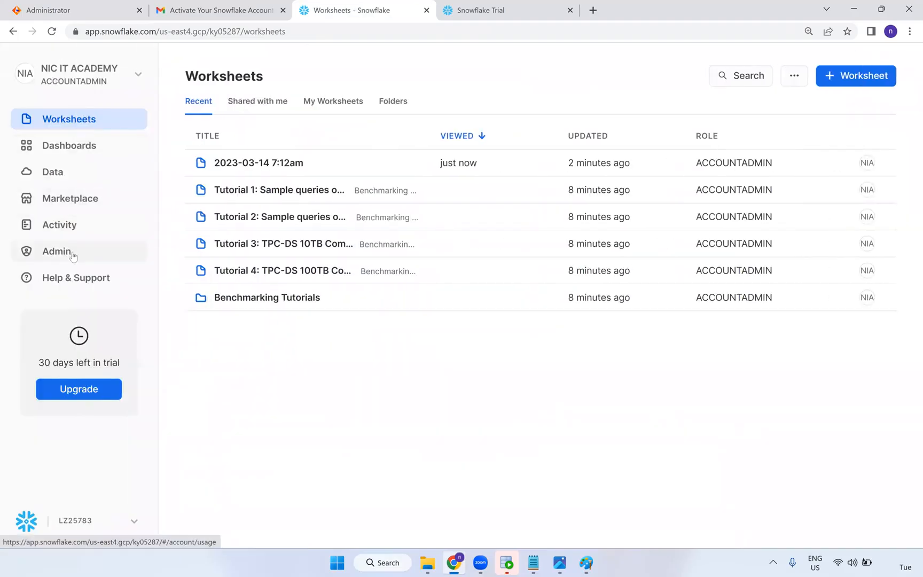
{"action": "left_click", "coordinate": [73, 258]}
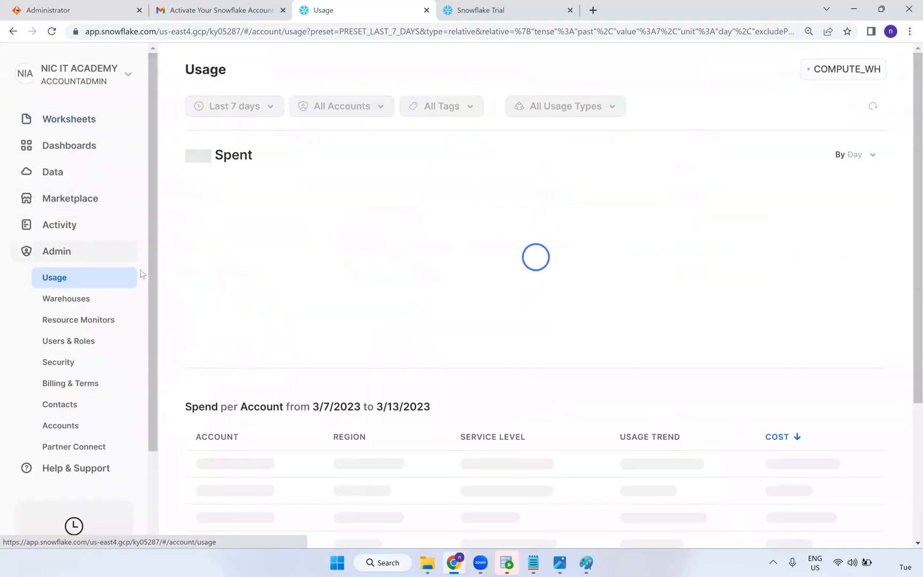
{"action": "left_click", "coordinate": [60, 426]}
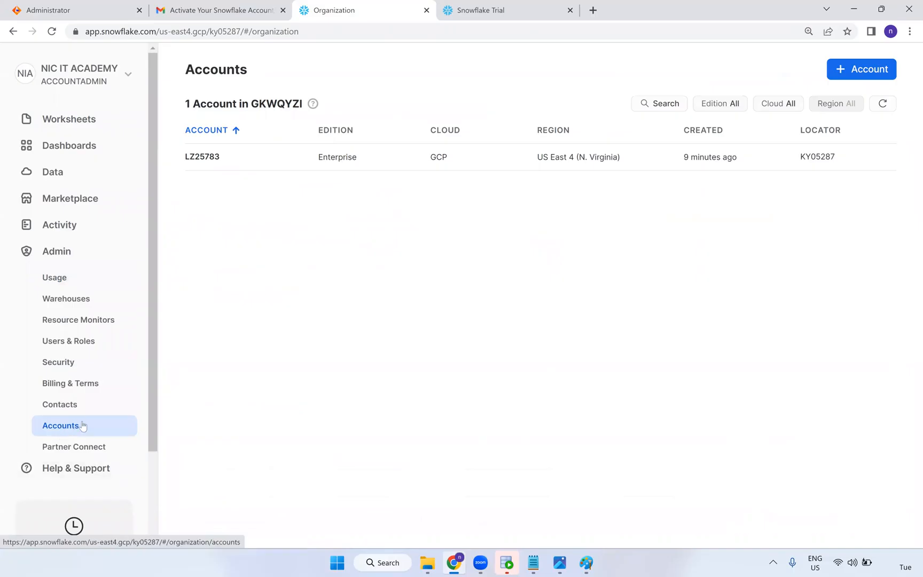
{"action": "mouse_move", "coordinate": [231, 158]}
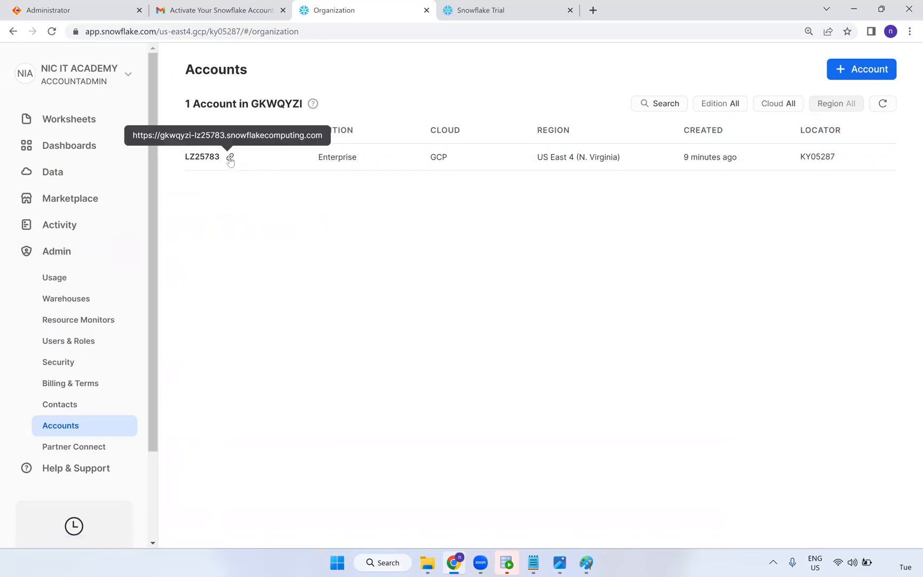
{"action": "left_click", "coordinate": [230, 157]}
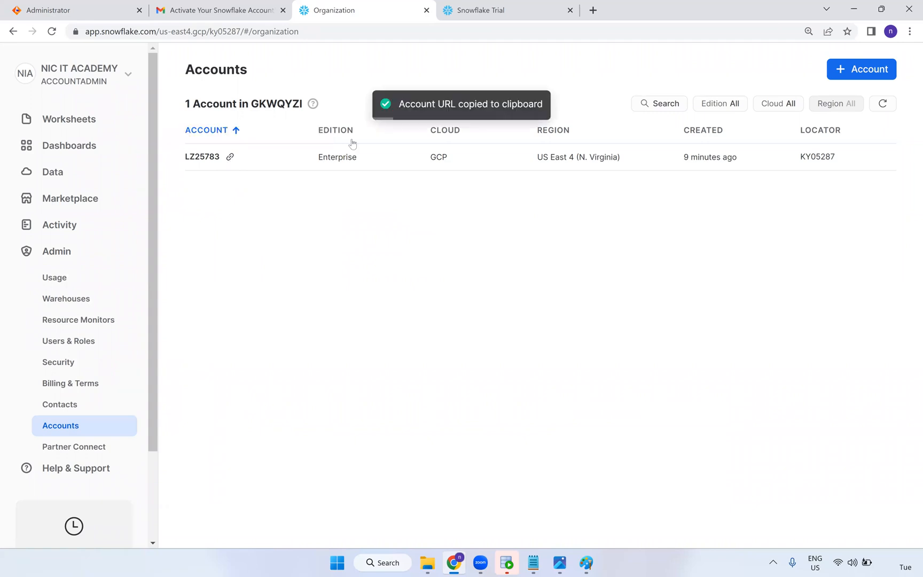
Paste the Snowflake account URL below the table script and select its account-name part.
{"action": "left_click", "coordinate": [534, 563]}
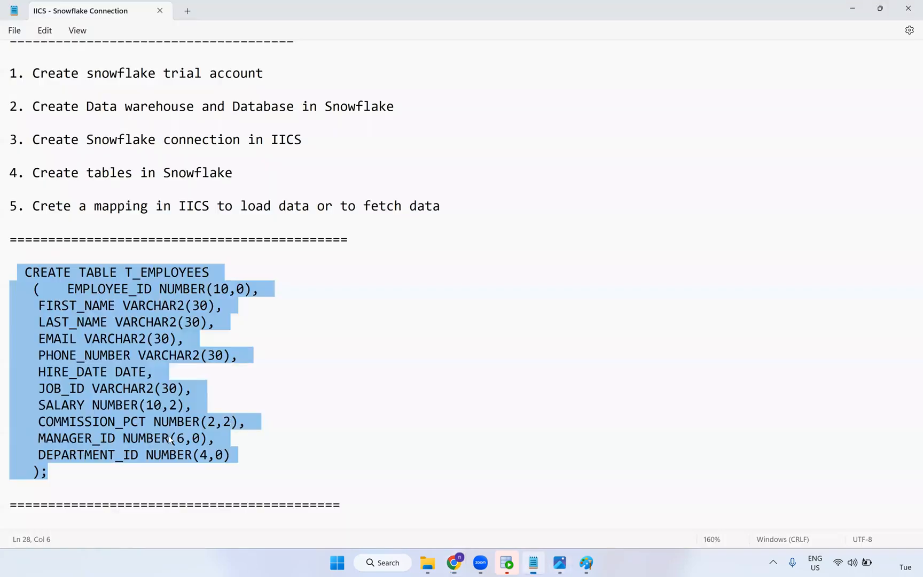
{"action": "left_click", "coordinate": [342, 508]}
{"action": "key", "text": "Return"}
{"action": "key", "text": "Return"}
{"action": "key", "text": "Return"}
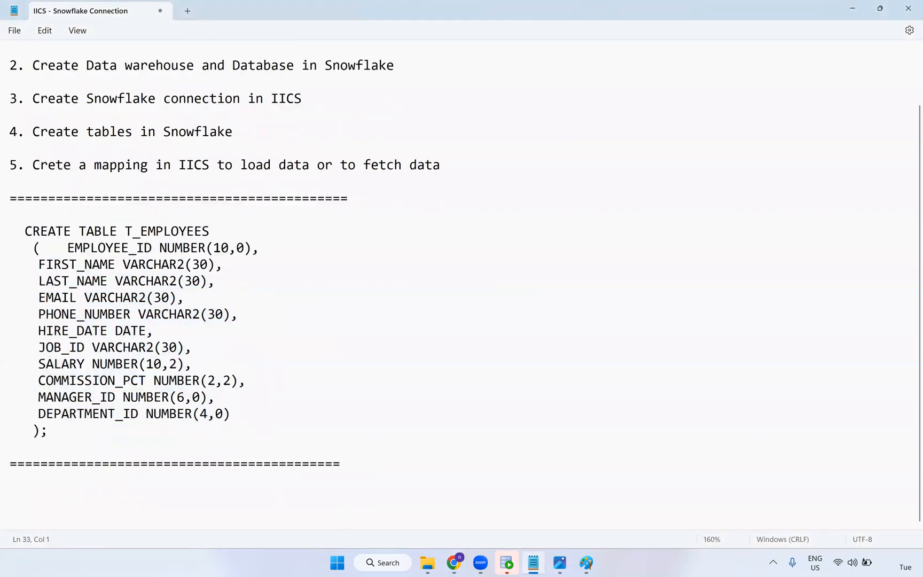
{"action": "key", "text": "Return"}
{"action": "key", "text": "Return"}
{"action": "key", "text": "Return"}
{"action": "key", "text": "Return"}
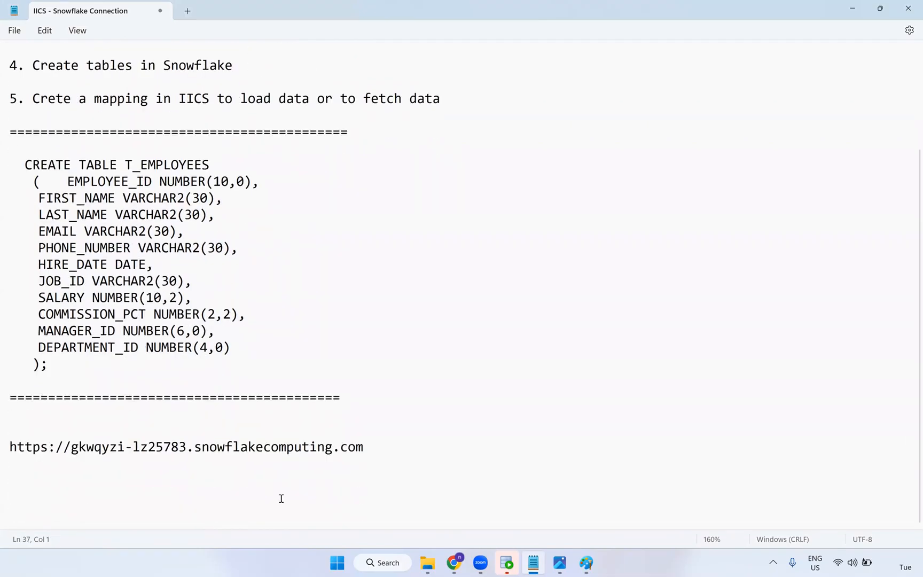
{"action": "left_click_drag", "start_coordinate": [181, 447], "coordinate": [70, 451]}
{"action": "key", "text": "ctrl+c"}
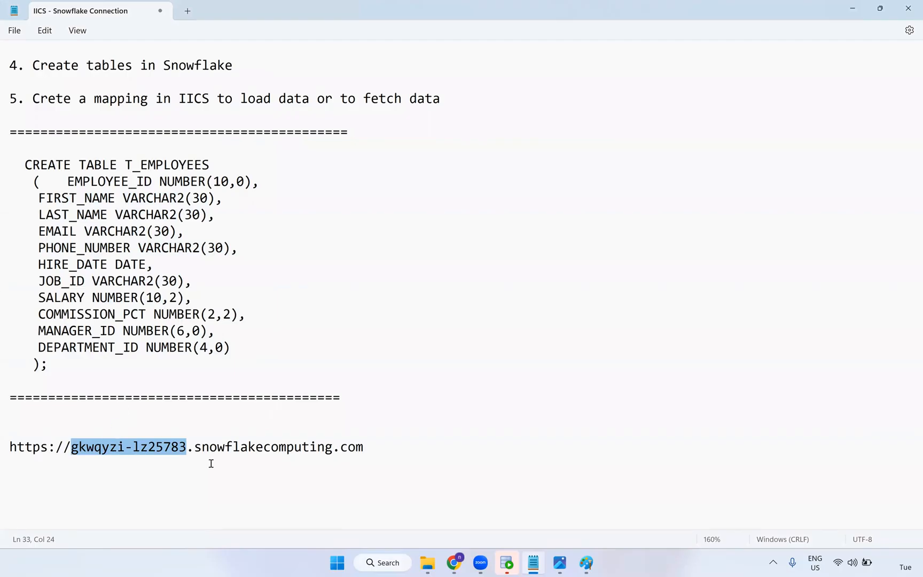
{"action": "key", "text": "alt+Tab"}
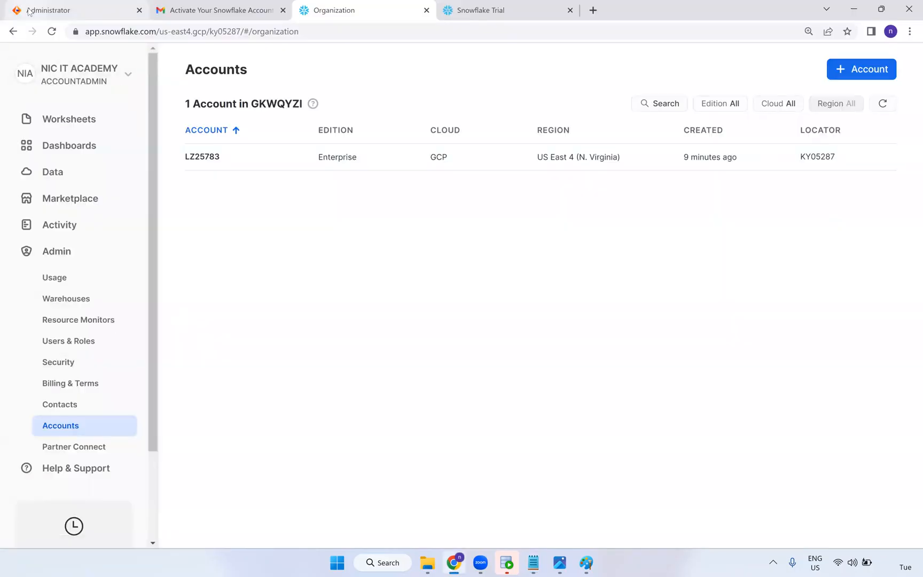
{"action": "left_click", "coordinate": [30, 11]}
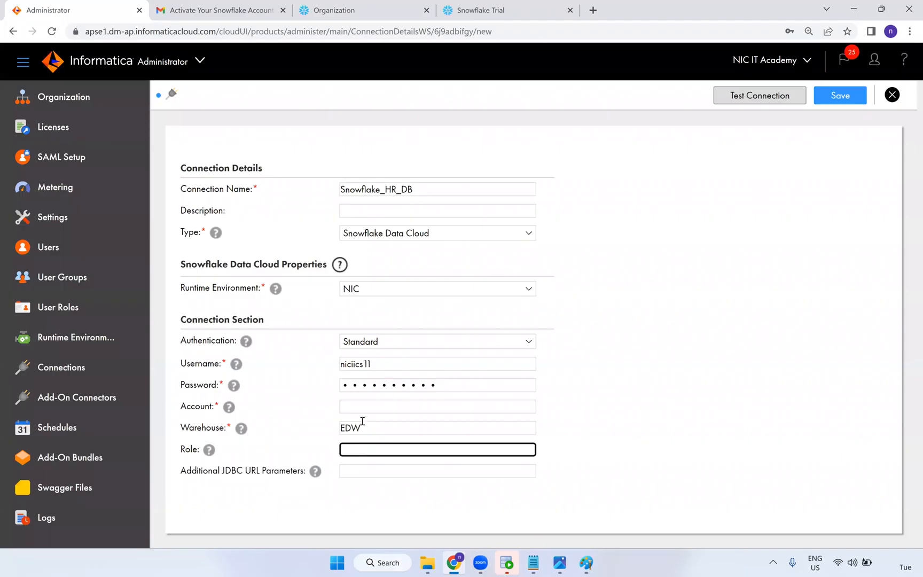
Paste the account name into the Account field and test the connection, which fails.
{"action": "left_click", "coordinate": [362, 410]}
{"action": "key", "text": "ctrl+v"}
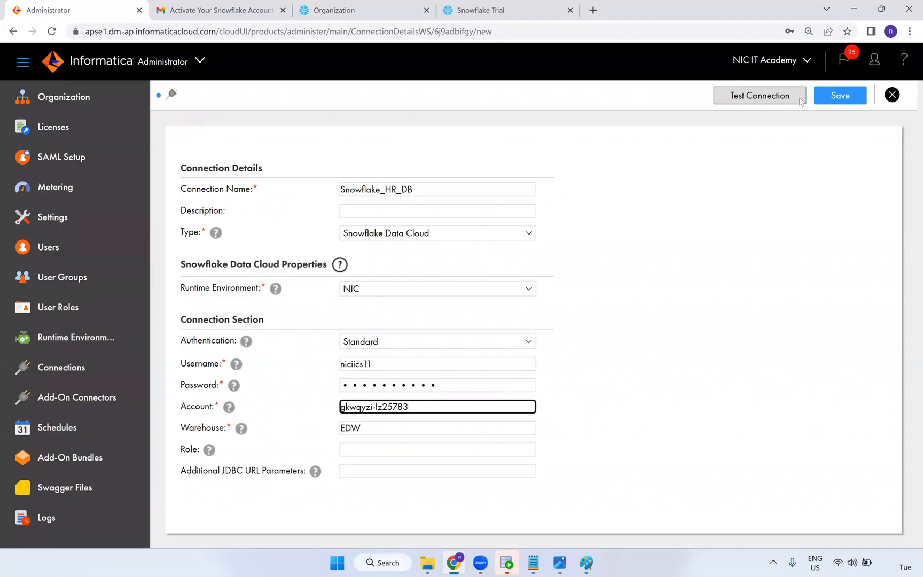
{"action": "left_click", "coordinate": [780, 101]}
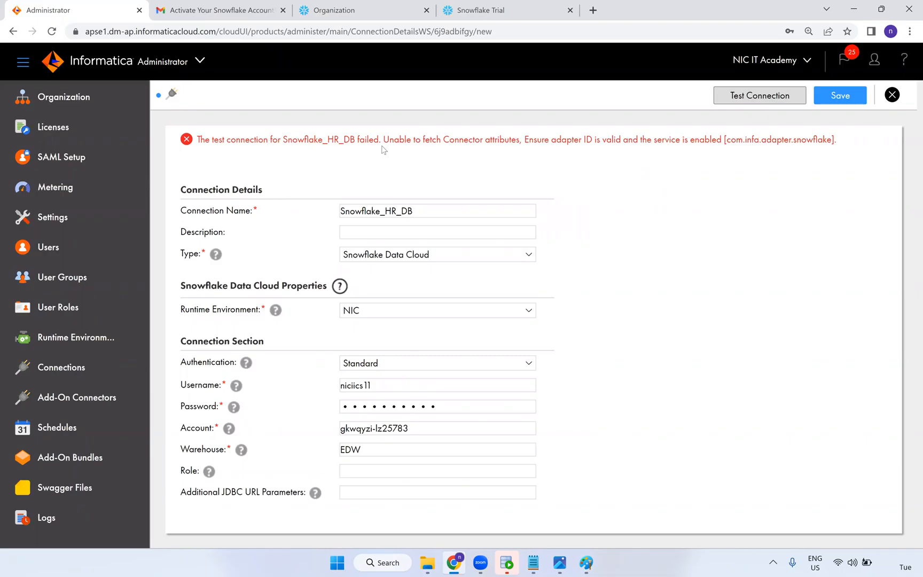
{"action": "left_click", "coordinate": [251, 11]}
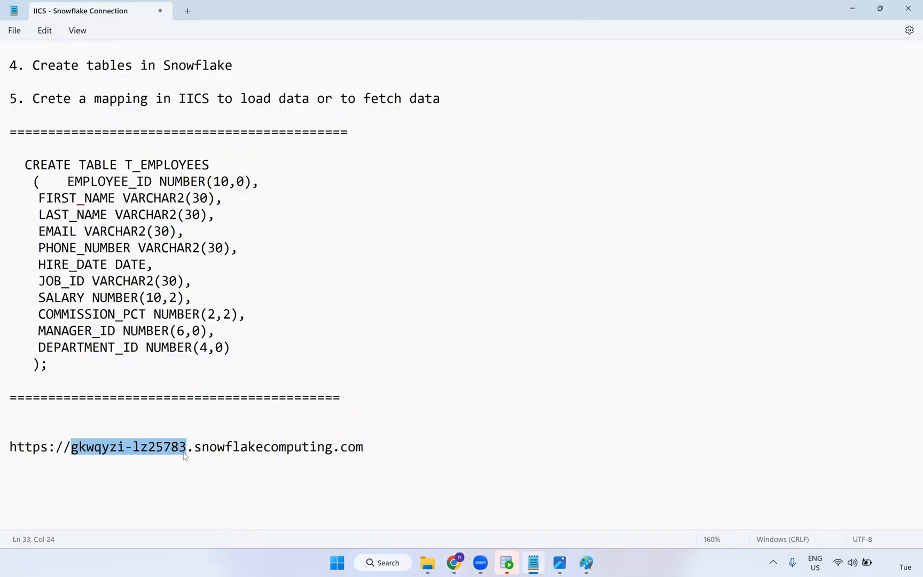
Paste the account name on its own line below the URL in the notes.
{"action": "left_click", "coordinate": [382, 466]}
{"action": "key", "text": "Return"}
{"action": "type", "text": "gkwqyzi-lz25783"}
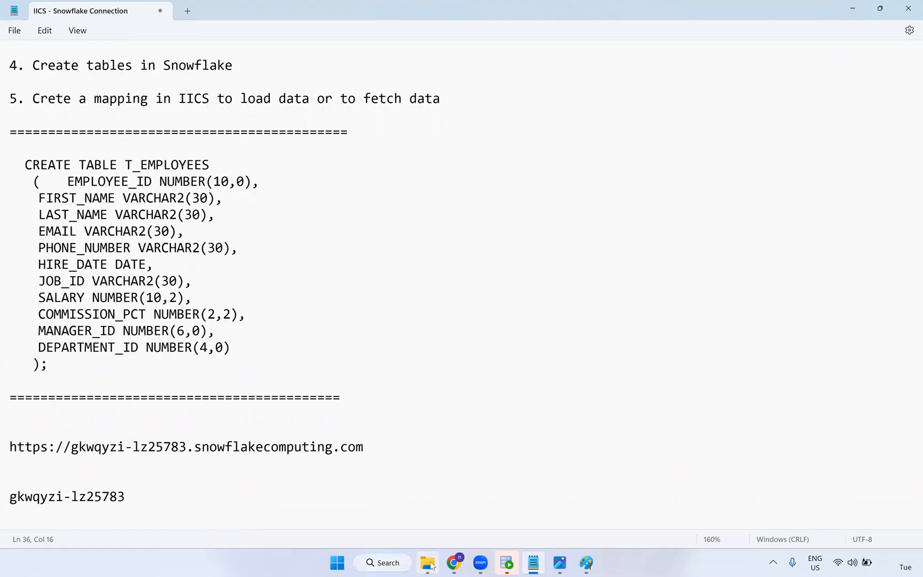
Convert the account name to UPPERCASE in a new Notepad++ document and select it.
{"action": "left_click", "coordinate": [393, 565]}
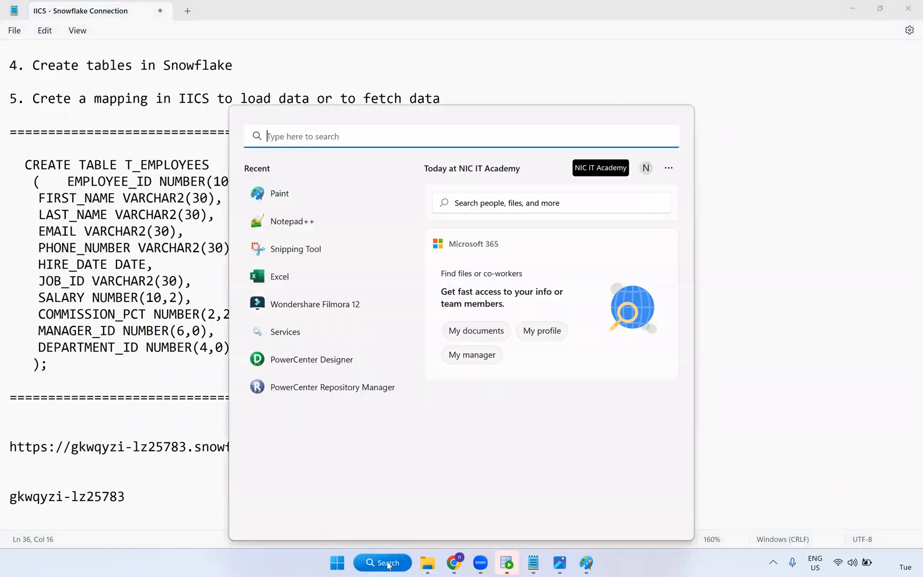
{"action": "type", "text": "note"}
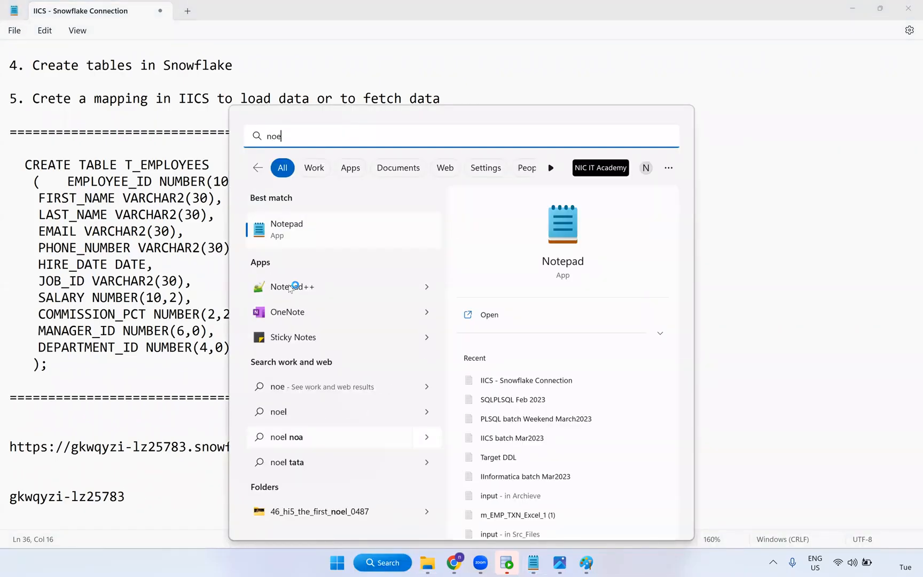
{"action": "left_click", "coordinate": [289, 287]}
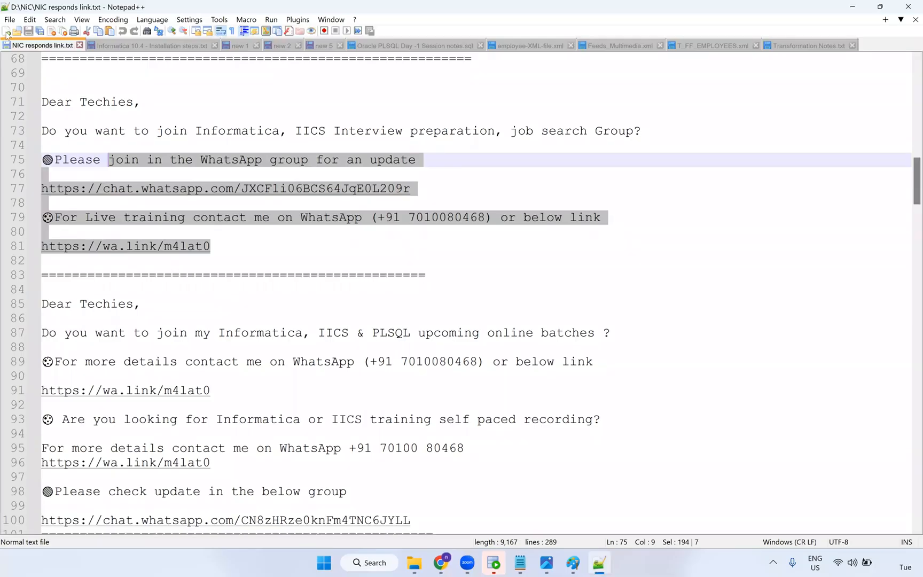
{"action": "left_click", "coordinate": [7, 32]}
{"action": "type", "text": "gkwqyzi-1z25783"}
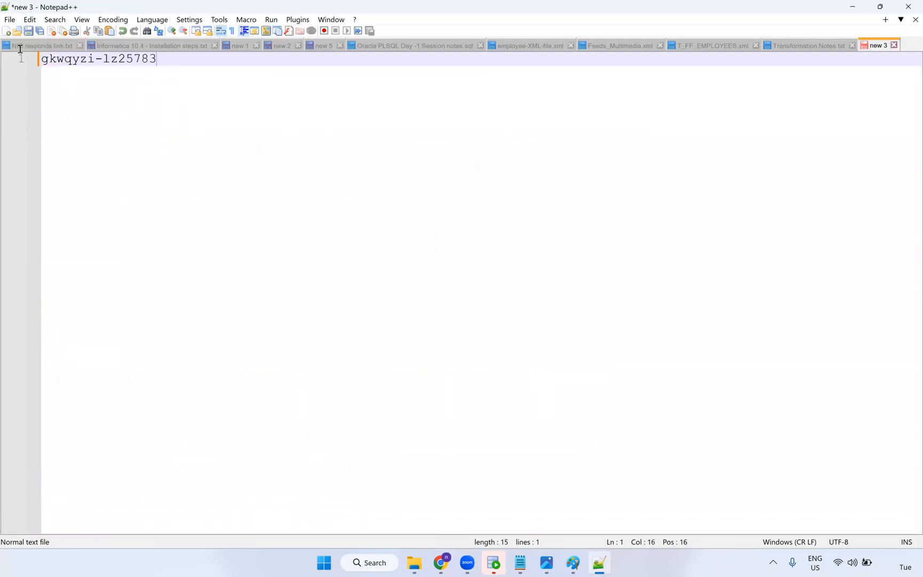
{"action": "key", "text": "ctrl+a"}
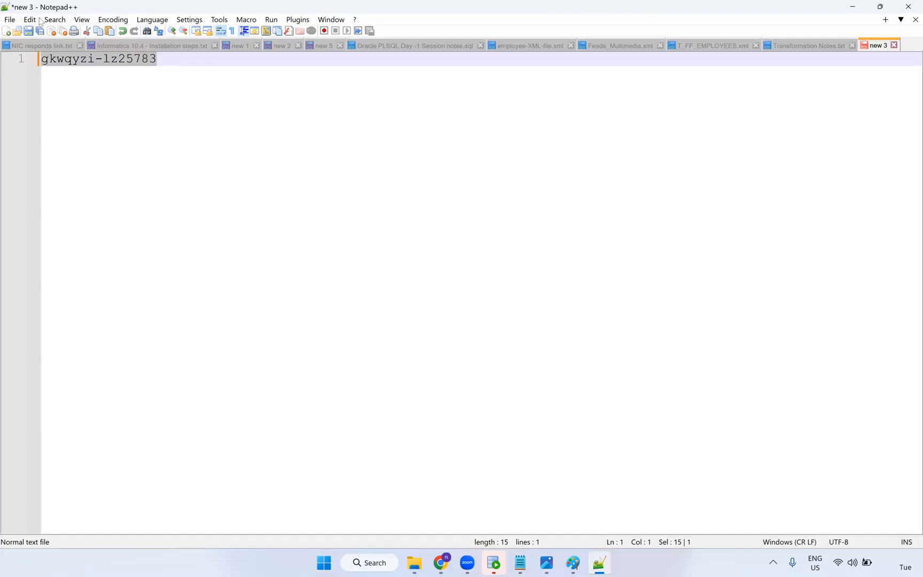
{"action": "left_click", "coordinate": [82, 20]}
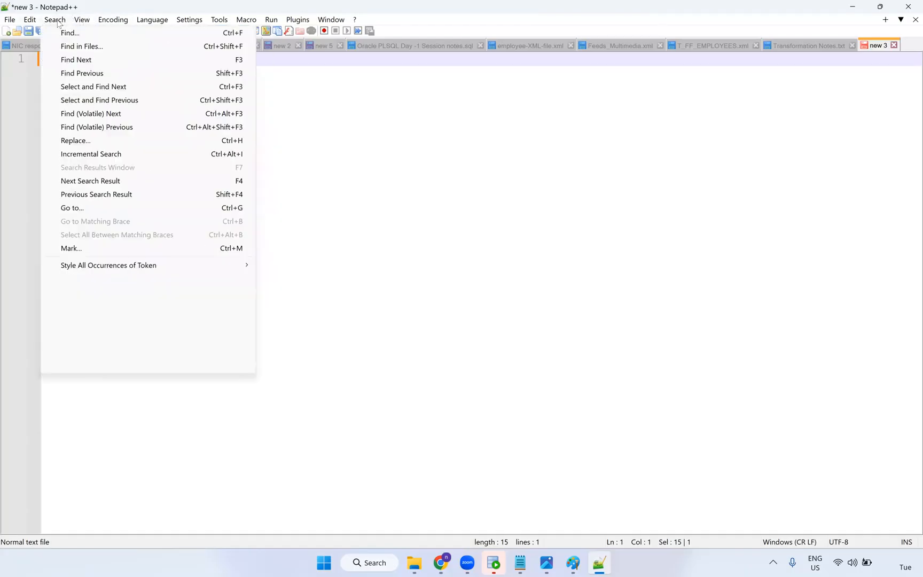
{"action": "mouse_move", "coordinate": [31, 21]}
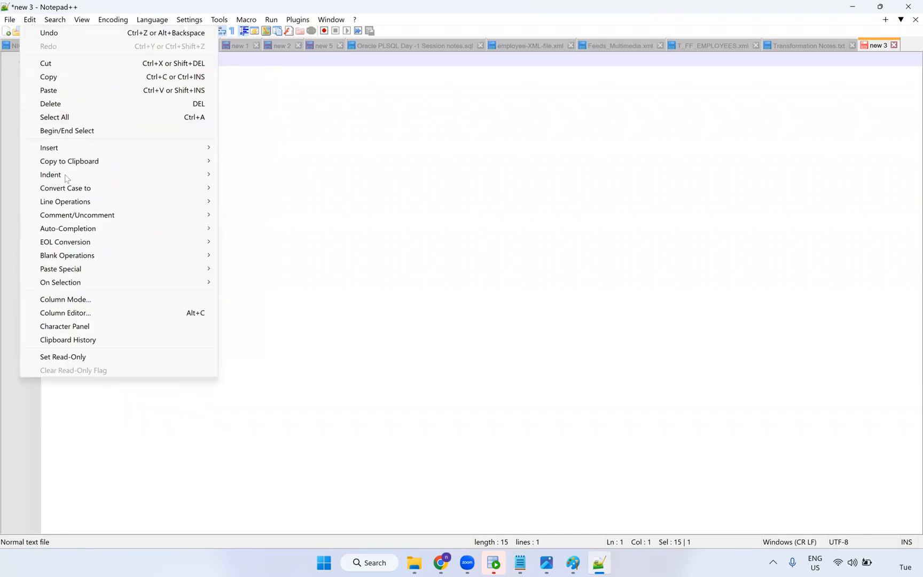
{"action": "mouse_move", "coordinate": [164, 191]}
{"action": "left_click", "coordinate": [257, 189]}
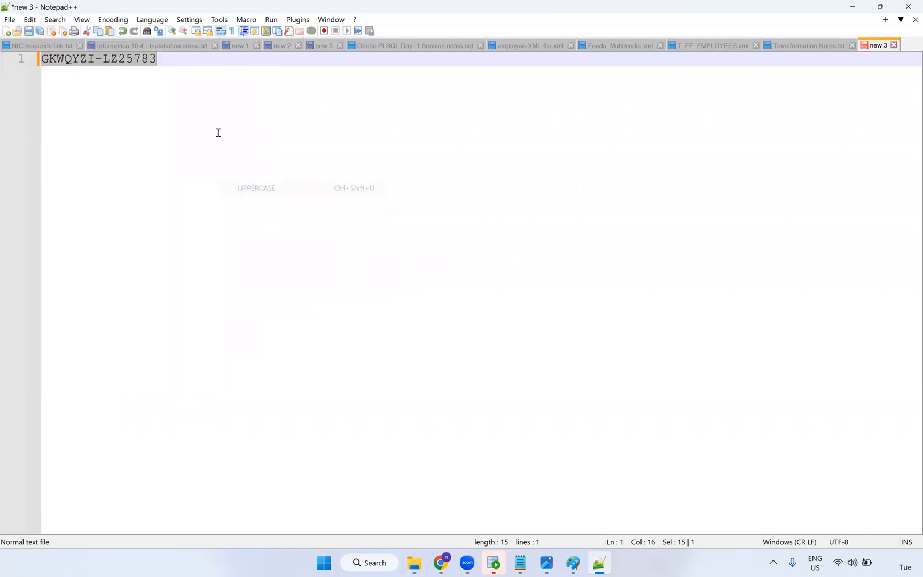
{"action": "left_click", "coordinate": [159, 60]}
{"action": "left_click", "coordinate": [22, 63]}
{"action": "key", "text": "ctrl+c"}
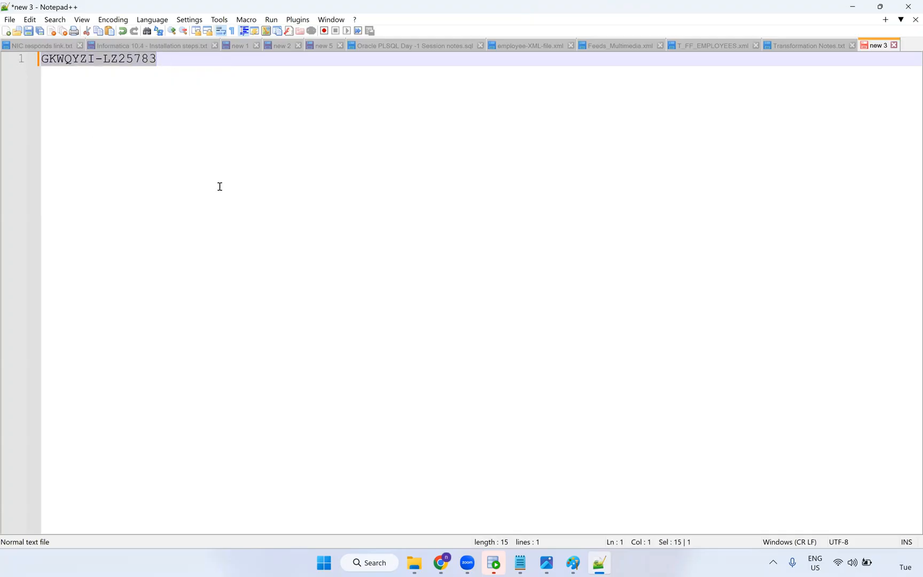
{"action": "key", "text": "alt+Tab"}
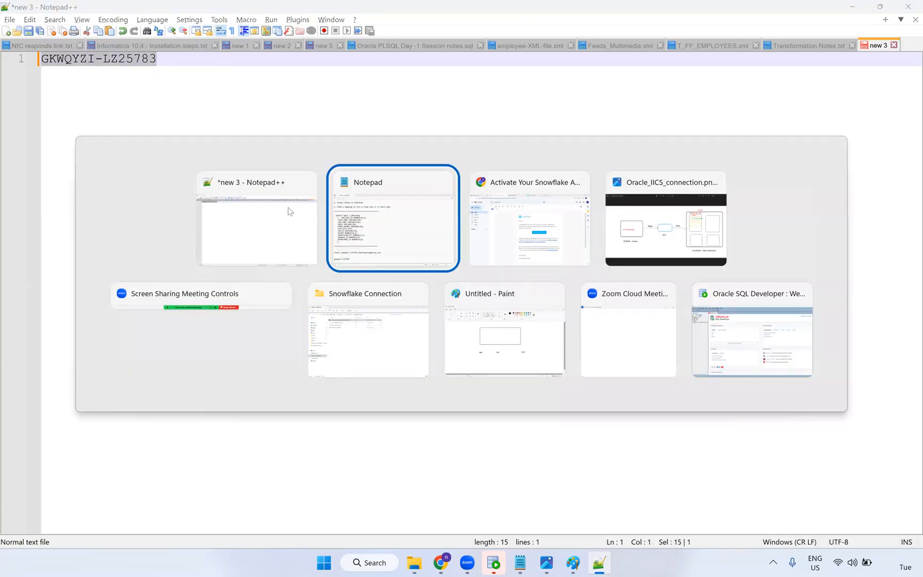
Replace the Account value with the uppercase identifier and test the connection successfully.
{"action": "key", "text": "Tab"}
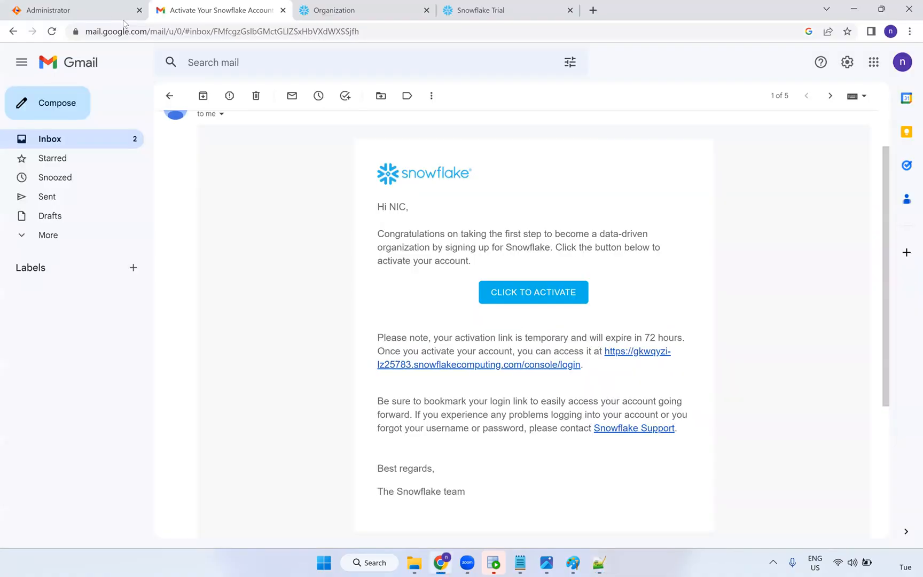
{"action": "left_click", "coordinate": [99, 12]}
{"action": "left_click_drag", "start_coordinate": [417, 429], "coordinate": [324, 435]}
{"action": "key", "text": "ctrl+v"}
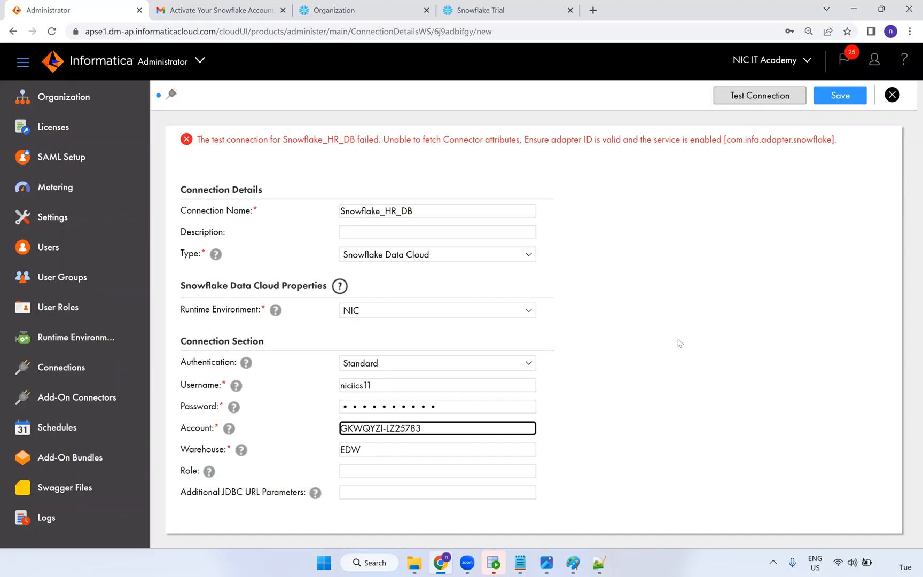
{"action": "left_click", "coordinate": [773, 94]}
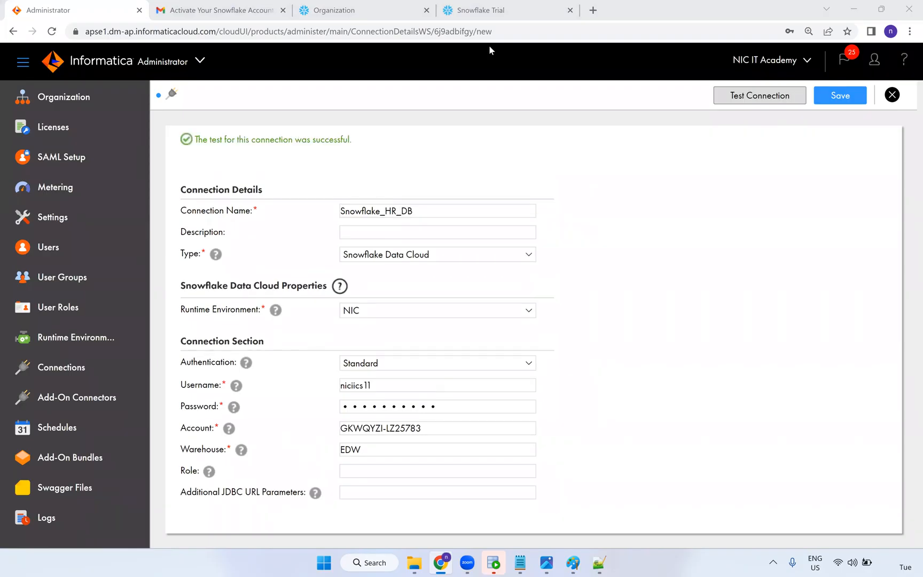
{"action": "left_click", "coordinate": [384, 428]}
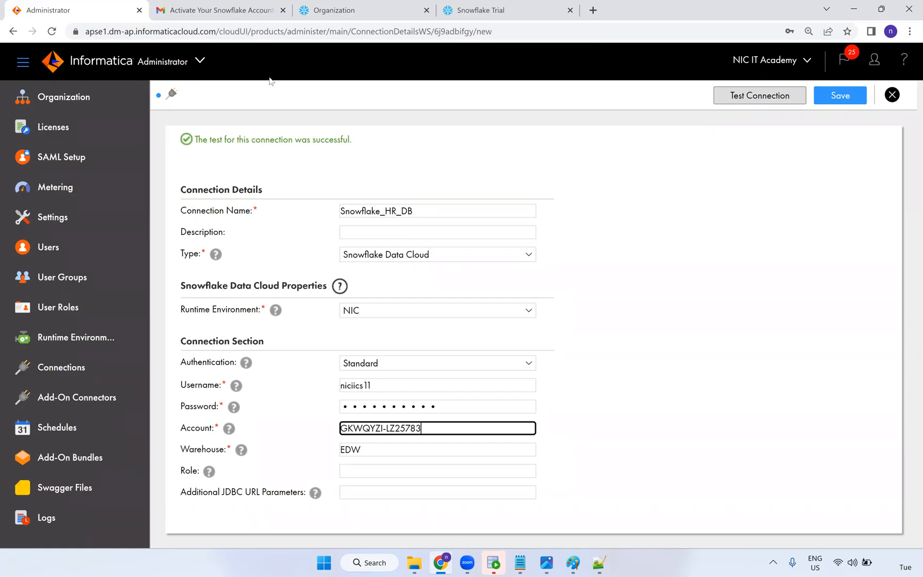
{"action": "left_click", "coordinate": [235, 11]}
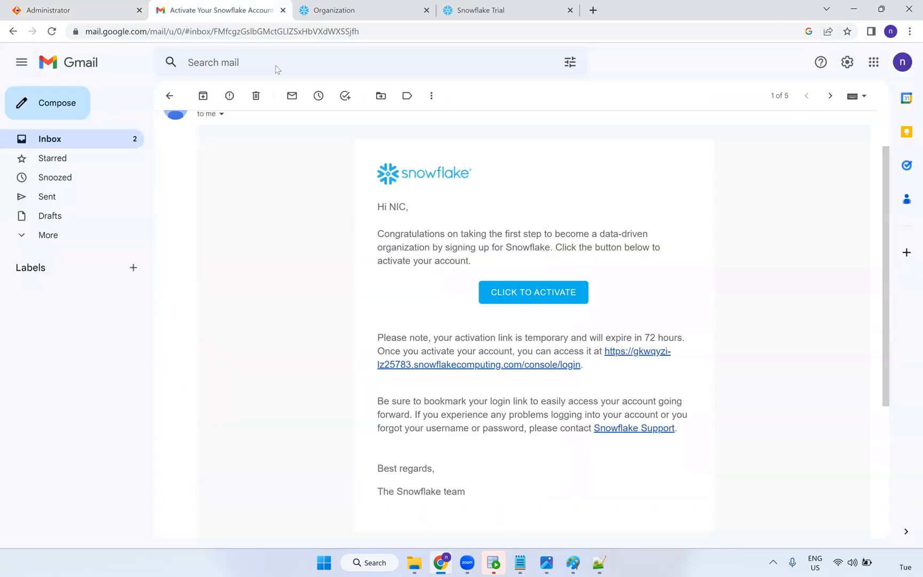
Open the Snowflake account switcher and show the current trial account's details card.
{"action": "left_click", "coordinate": [323, 11]}
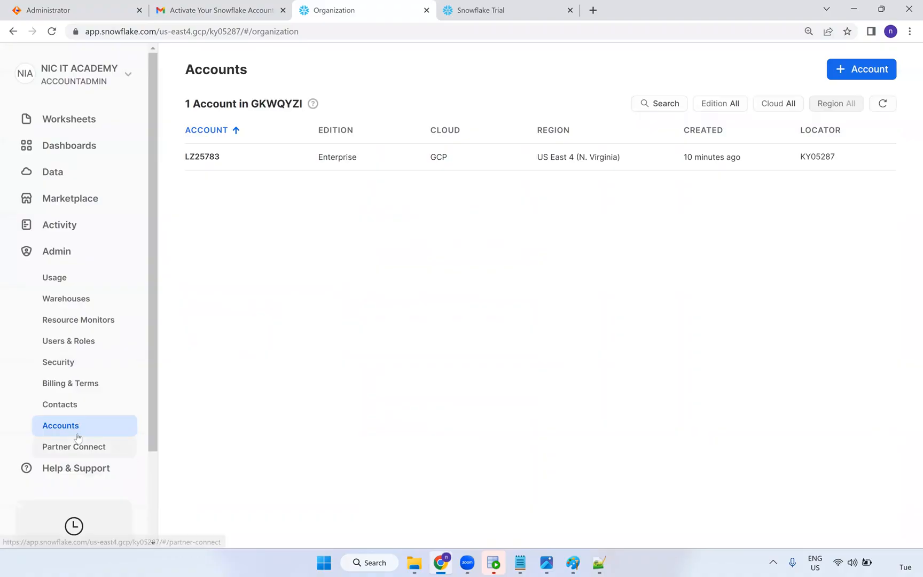
{"action": "mouse_move", "coordinate": [232, 159]}
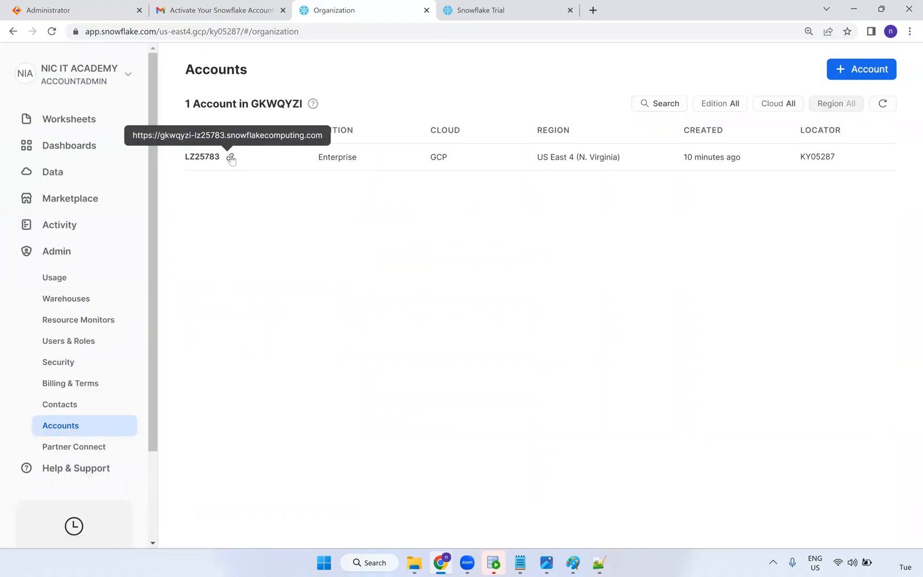
{"action": "scroll", "coordinate": [88, 462], "scroll_direction": "down", "scroll_amount": 2}
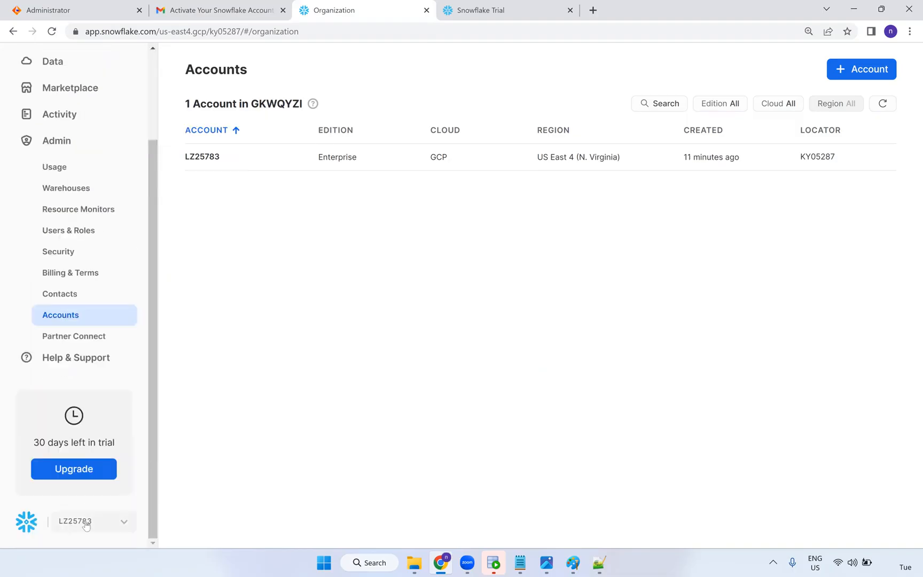
{"action": "left_click", "coordinate": [86, 524]}
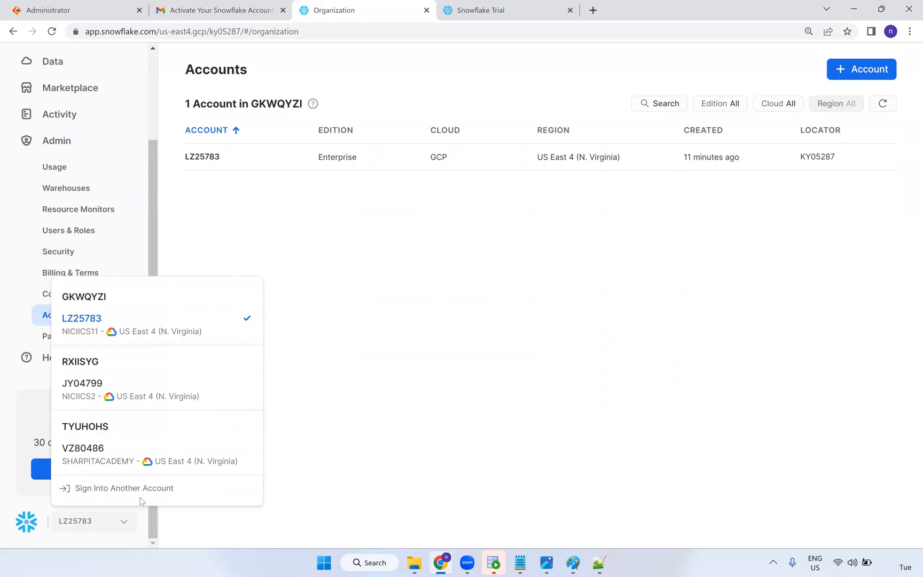
{"action": "mouse_move", "coordinate": [107, 326]}
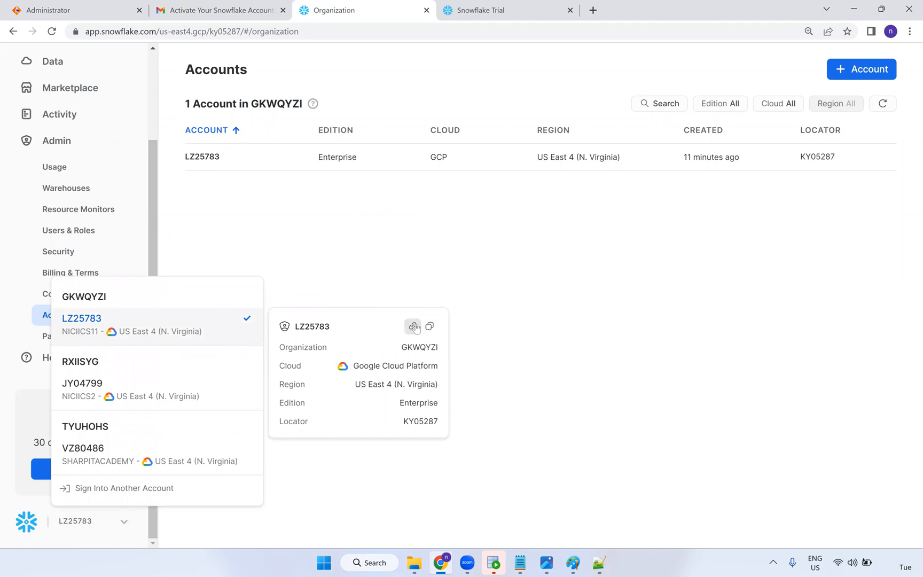
Replace the lowercase identifier line in the notes with the account's locator URL.
{"action": "left_click", "coordinate": [520, 563]}
{"action": "triple_click", "coordinate": [26, 498]}
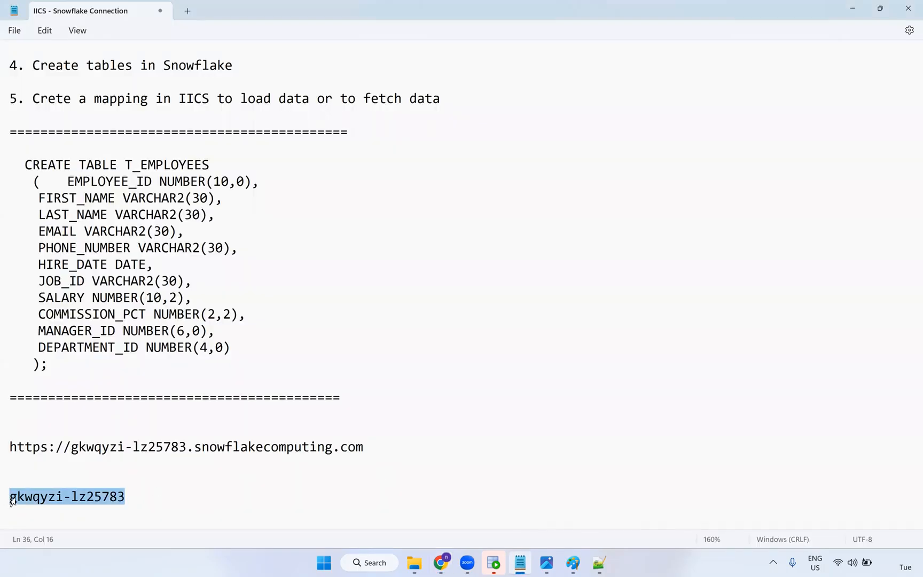
{"action": "key", "text": "ctrl+v"}
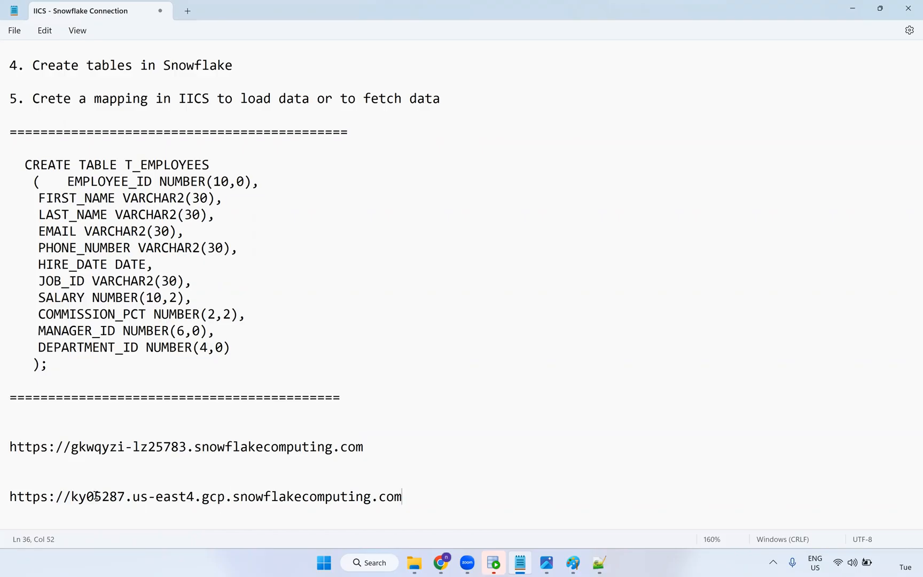
{"action": "left_click_drag", "start_coordinate": [76, 497], "coordinate": [98, 497]}
{"action": "left_click", "coordinate": [117, 497]}
{"action": "left_click_drag", "start_coordinate": [71, 447], "coordinate": [171, 453]}
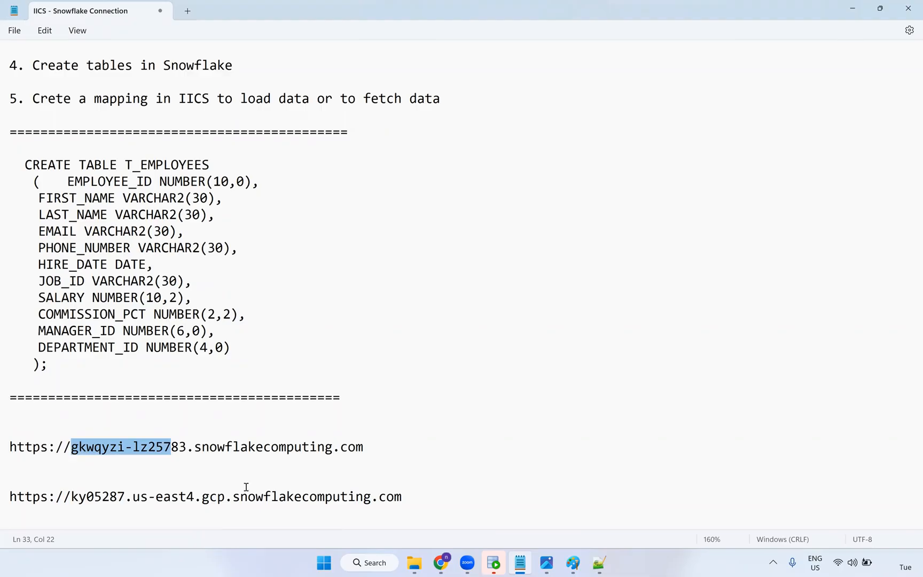
Copy the dotted account identifier from Snowflake and paste it below the first URL.
{"action": "key", "text": "alt+Tab"}
{"action": "mouse_move", "coordinate": [260, 336]}
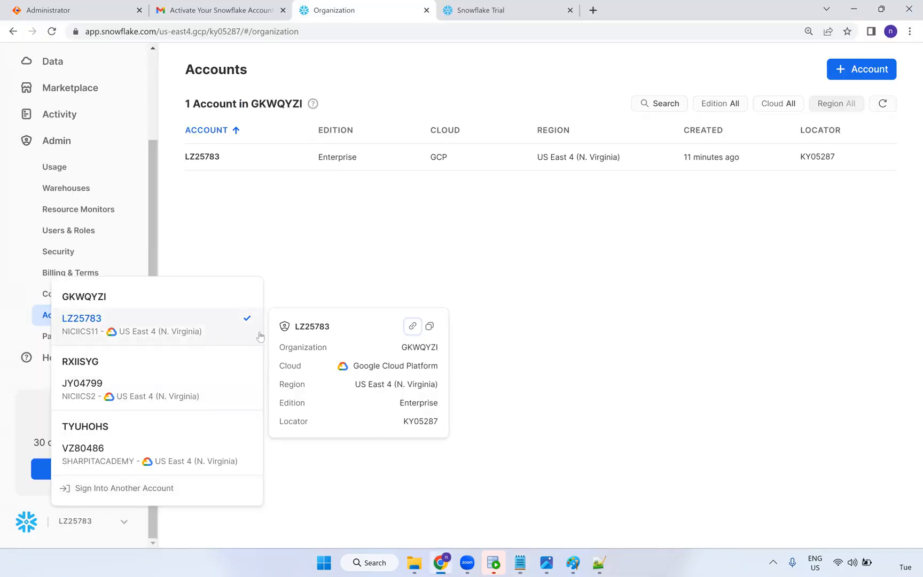
{"action": "left_click", "coordinate": [430, 326]}
{"action": "key", "text": "alt+Tab"}
{"action": "left_click", "coordinate": [137, 463]}
{"action": "type", "text": "GKWQYZI.LZ25783"}
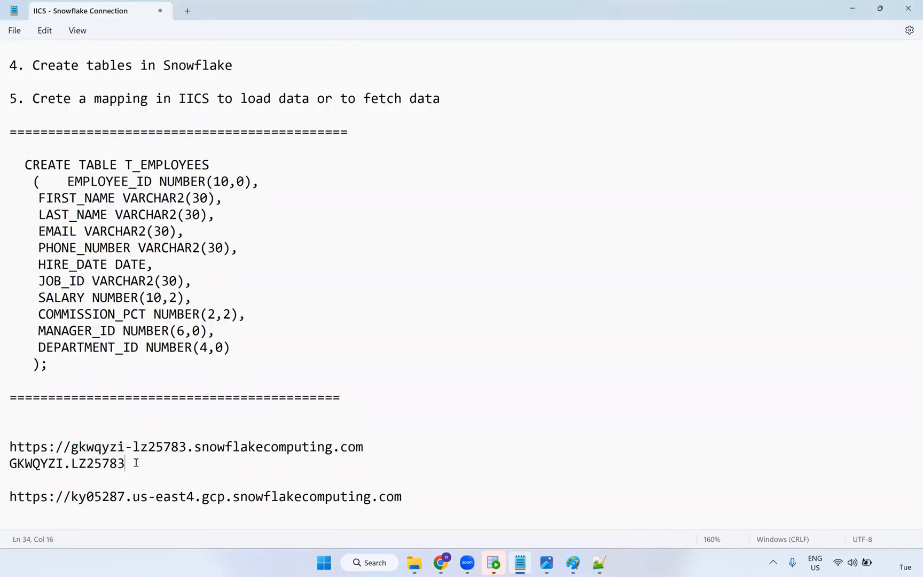
{"action": "left_click", "coordinate": [5, 461], "text": "shift"}
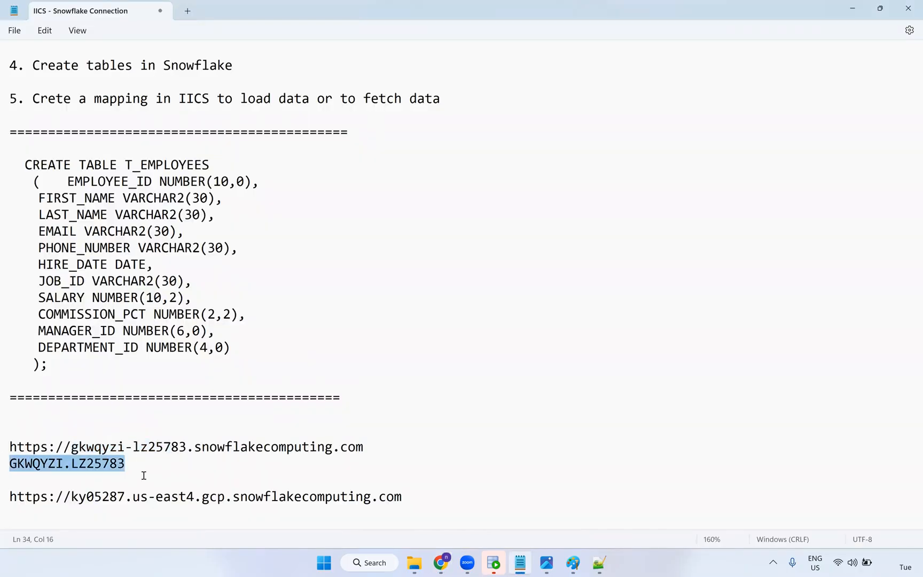
{"action": "key", "text": "alt+Tab"}
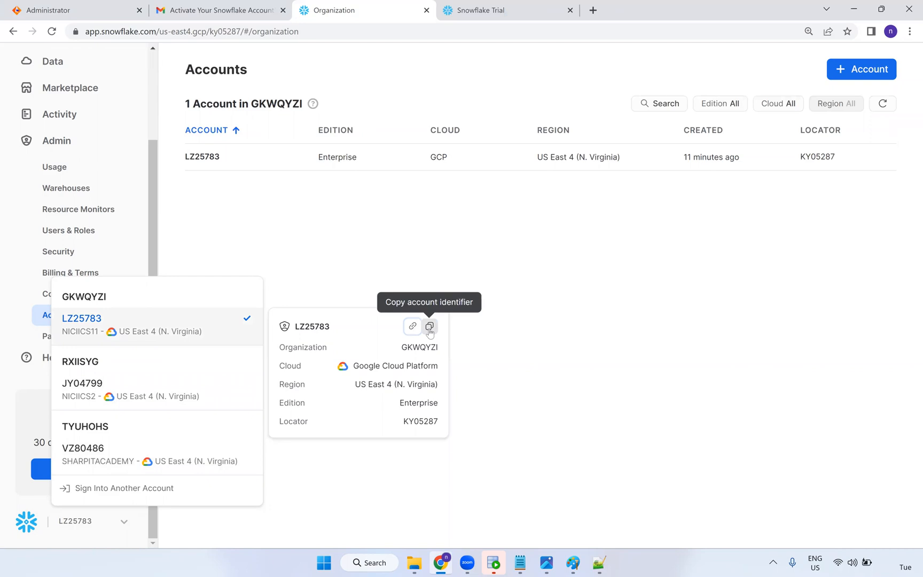
{"action": "left_click", "coordinate": [410, 282]}
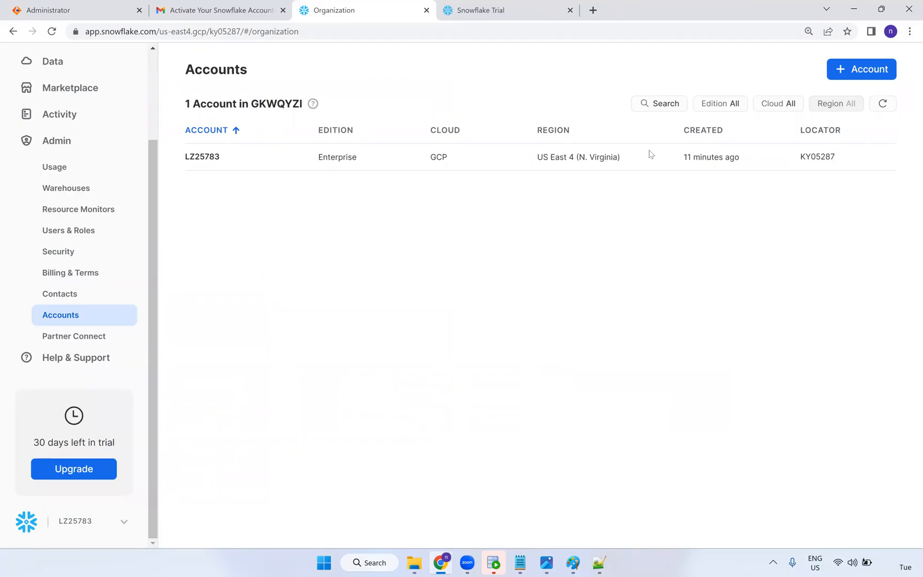
{"action": "left_click", "coordinate": [97, 16]}
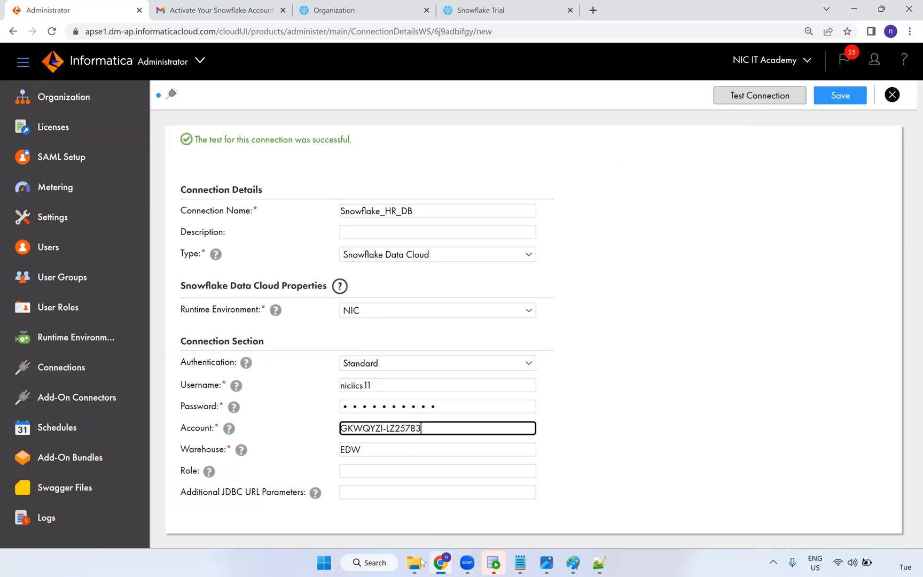
Review the Snowflake_HR_DB connection fields and save the connection.
{"action": "left_click", "coordinate": [459, 255]}
{"action": "left_click", "coordinate": [659, 418]}
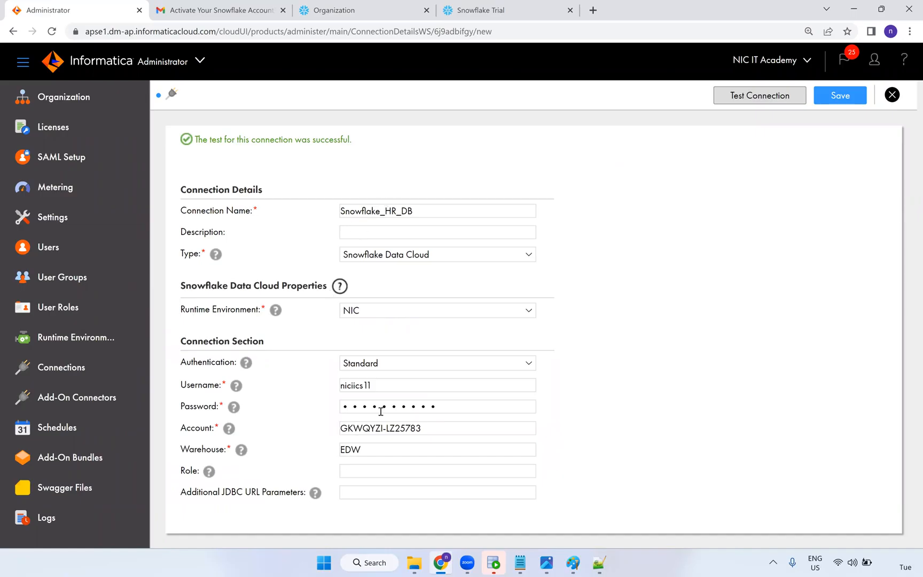
{"action": "left_click", "coordinate": [389, 386]}
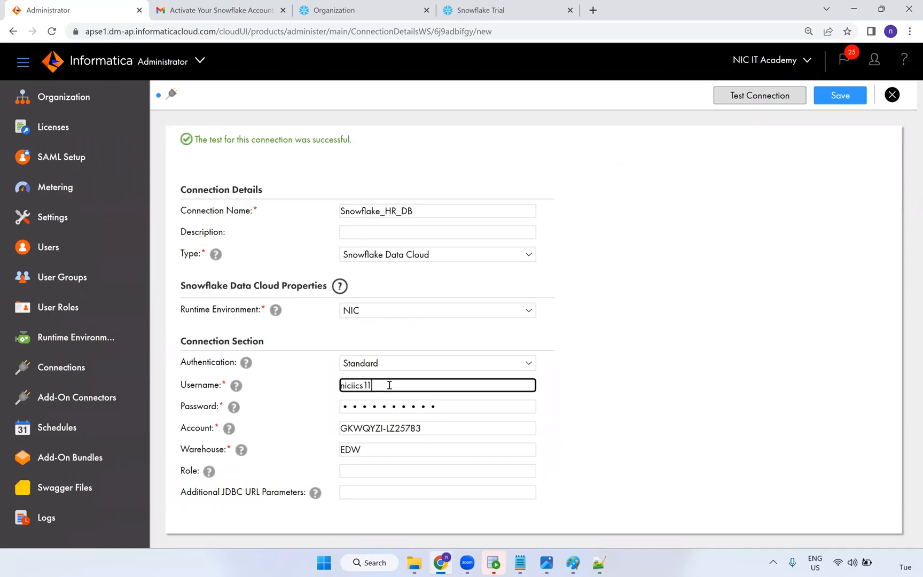
{"action": "left_click", "coordinate": [582, 372]}
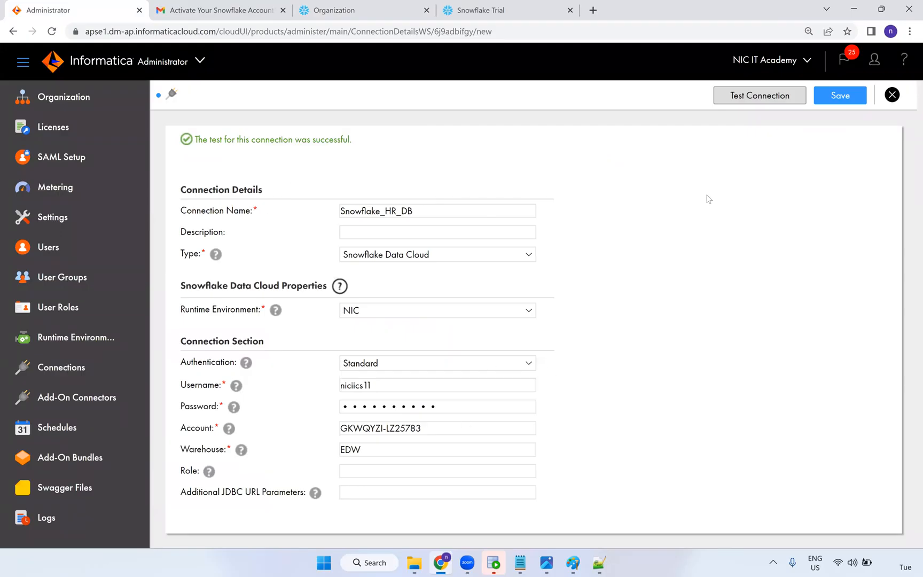
{"action": "left_click", "coordinate": [845, 97]}
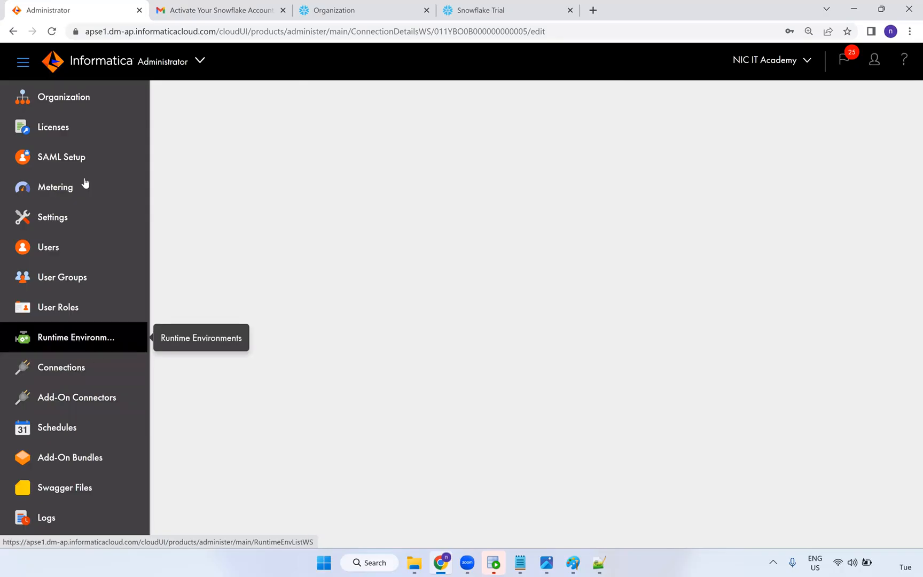
Switch from Administrator to the Data Integration service and begin creating a new asset.
{"action": "left_click", "coordinate": [197, 64]}
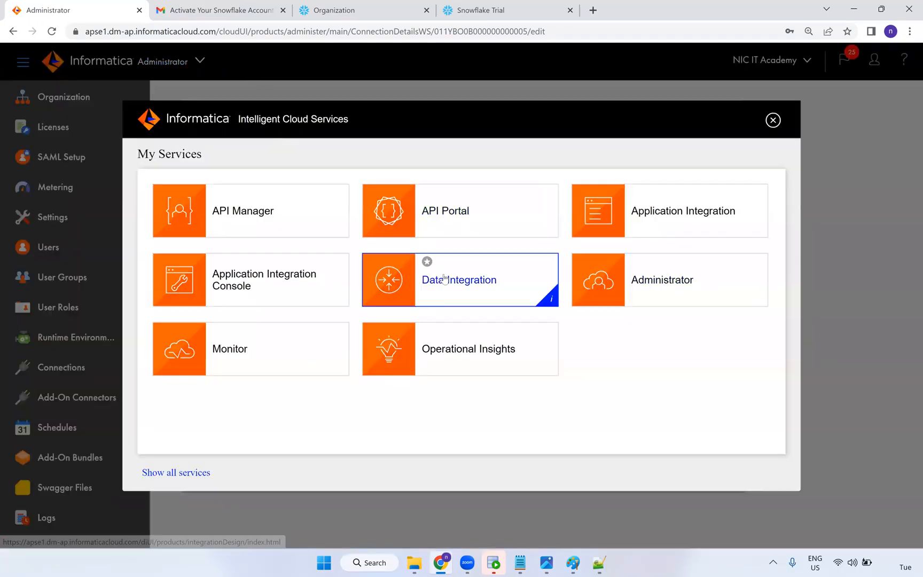
{"action": "left_click", "coordinate": [472, 287]}
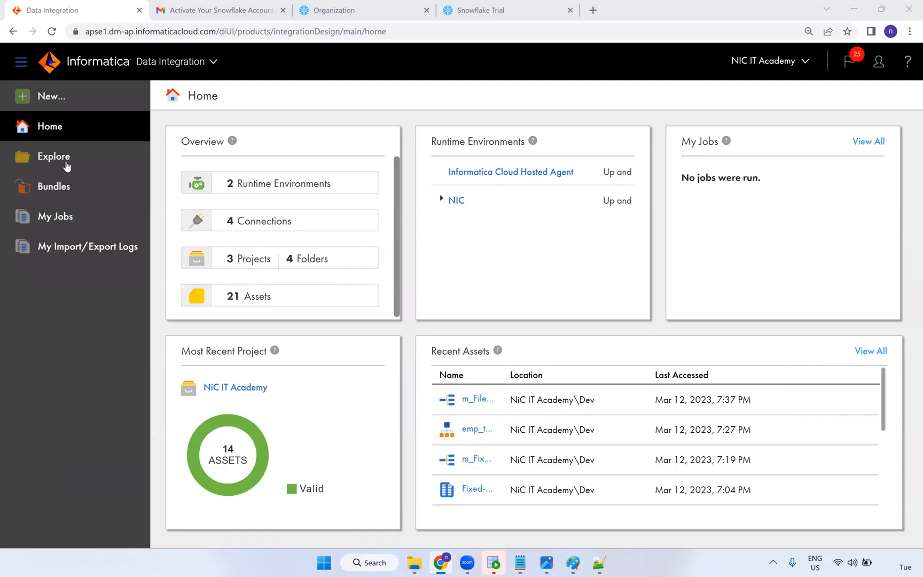
{"action": "left_click", "coordinate": [51, 97]}
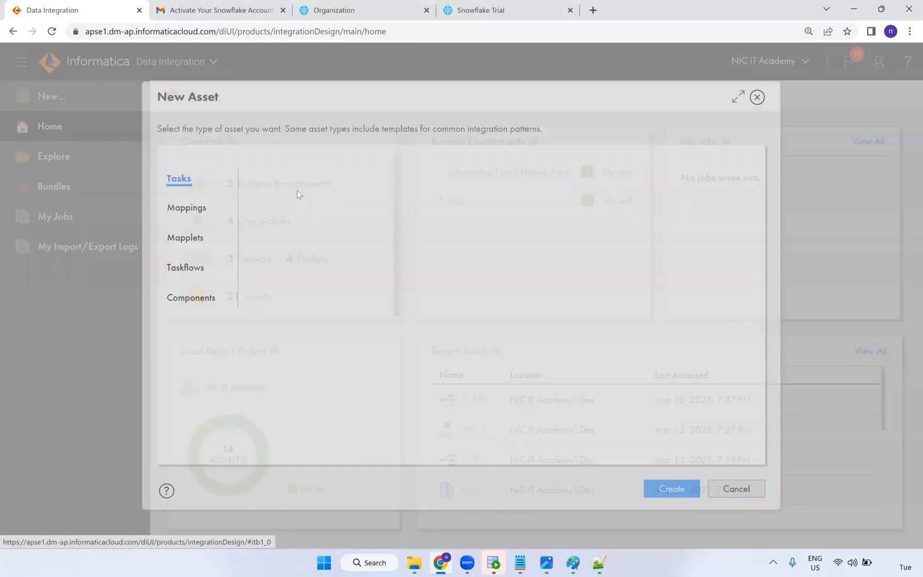
Create a new mapping and rename it to m_Snowflake_connection.
{"action": "left_click", "coordinate": [207, 211]}
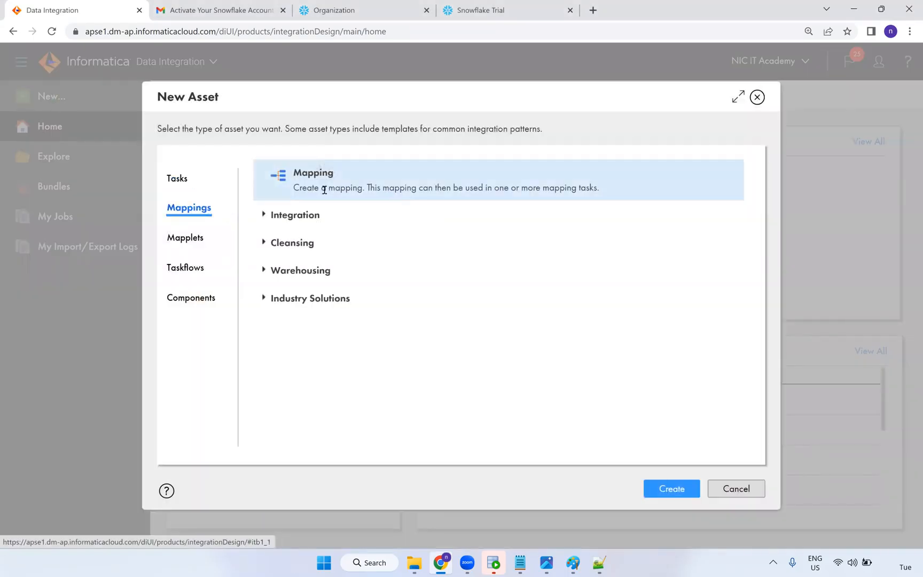
{"action": "left_click", "coordinate": [673, 498]}
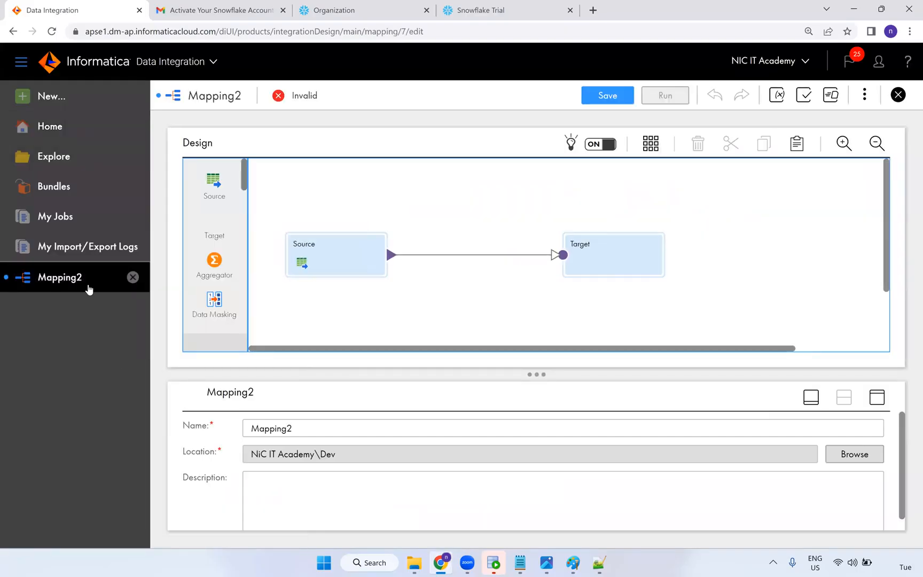
{"action": "left_click_drag", "start_coordinate": [310, 430], "coordinate": [258, 406]}
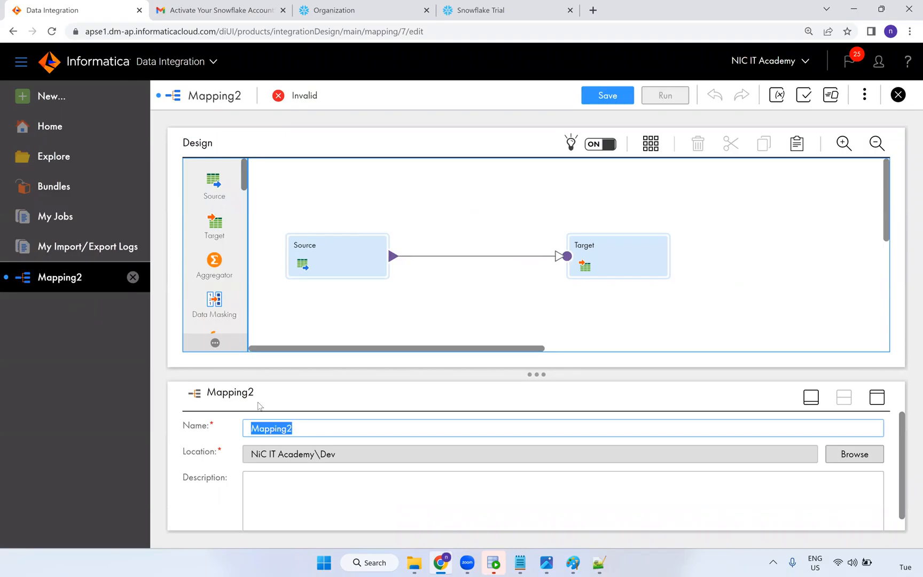
{"action": "type", "text": "m_Snowflake_connection"}
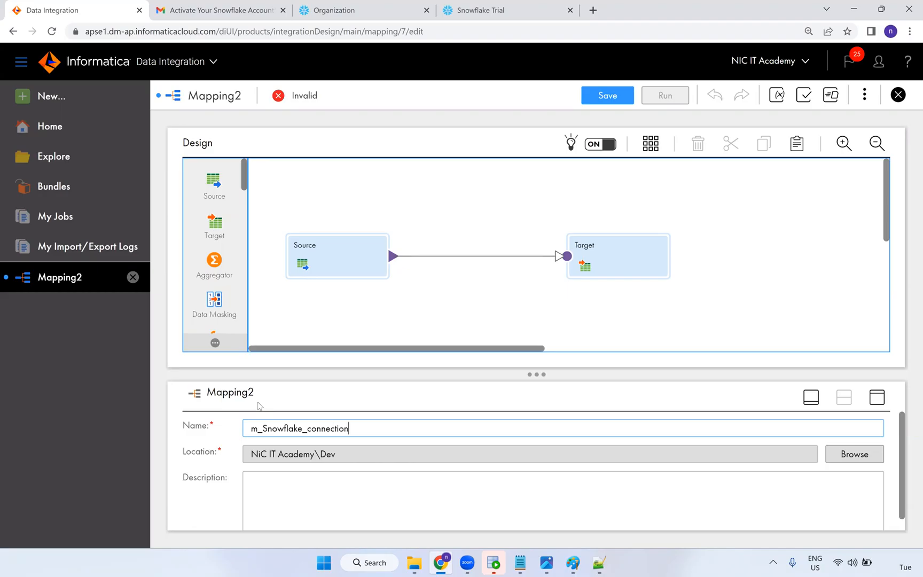
{"action": "left_click", "coordinate": [362, 319]}
Set the Source to the EMPLOYEES table through the Oracle_Src connection.
{"action": "scroll", "coordinate": [350, 422], "scroll_direction": "down", "scroll_amount": 1}
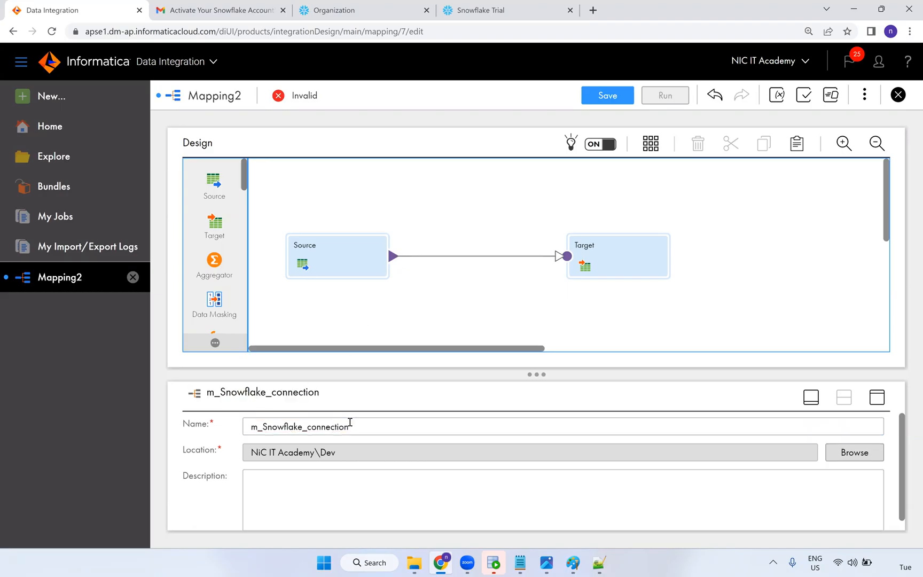
{"action": "left_click", "coordinate": [324, 271]}
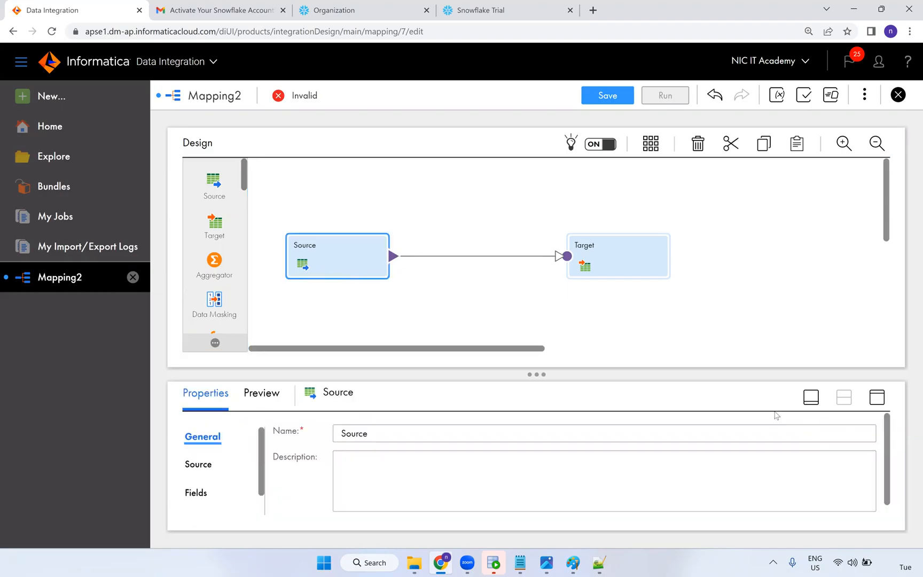
{"action": "left_click", "coordinate": [872, 400]}
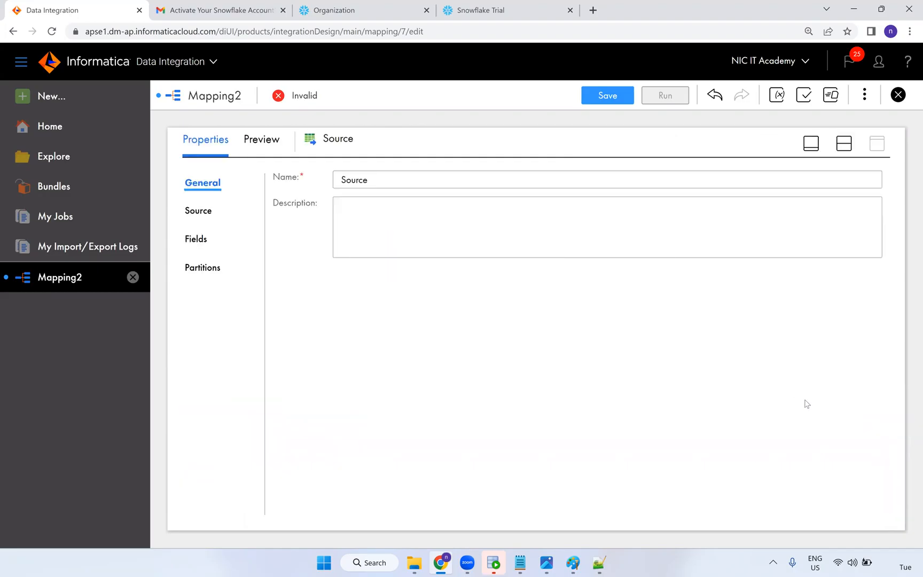
{"action": "left_click", "coordinate": [198, 211]}
{"action": "left_click", "coordinate": [422, 213]}
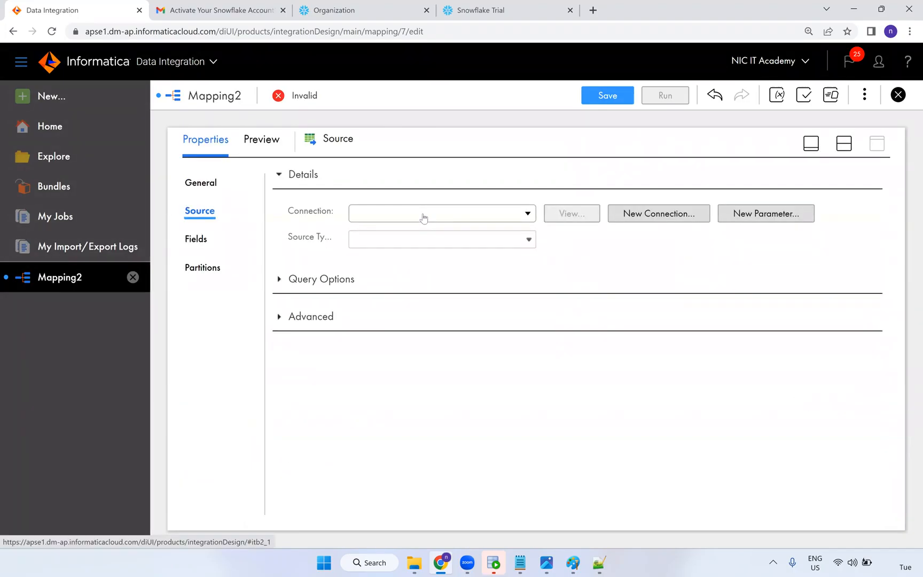
{"action": "left_click", "coordinate": [430, 285]}
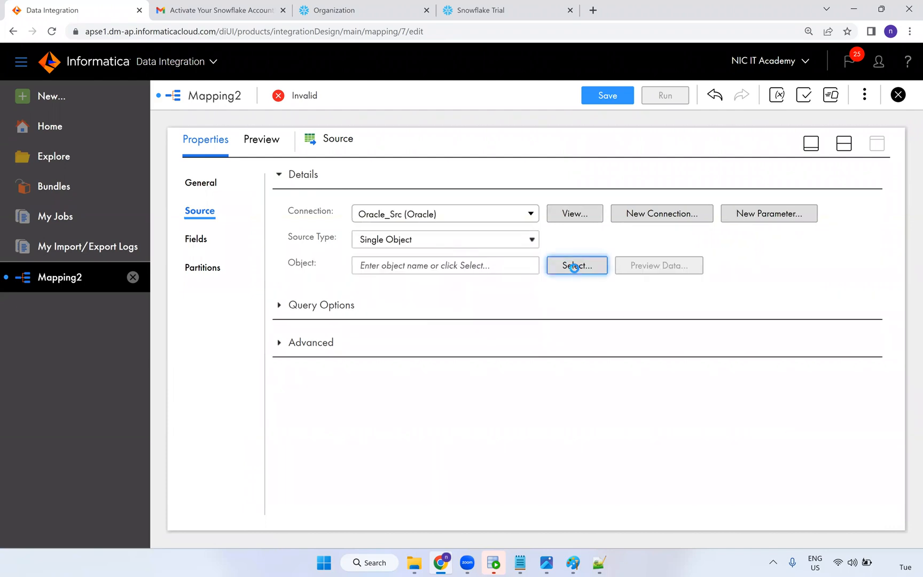
{"action": "left_click", "coordinate": [575, 267]}
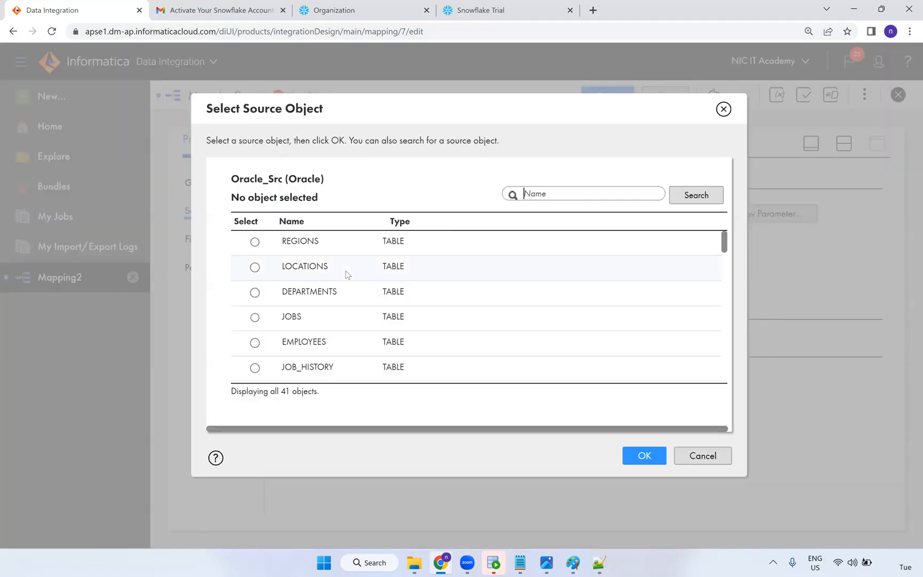
{"action": "scroll", "coordinate": [332, 317], "scroll_direction": "down", "scroll_amount": 2}
{"action": "scroll", "coordinate": [313, 266], "scroll_direction": "up", "scroll_amount": 2}
{"action": "scroll", "coordinate": [331, 310], "scroll_direction": "down", "scroll_amount": 2}
{"action": "left_click", "coordinate": [338, 289]}
{"action": "left_click", "coordinate": [646, 454]}
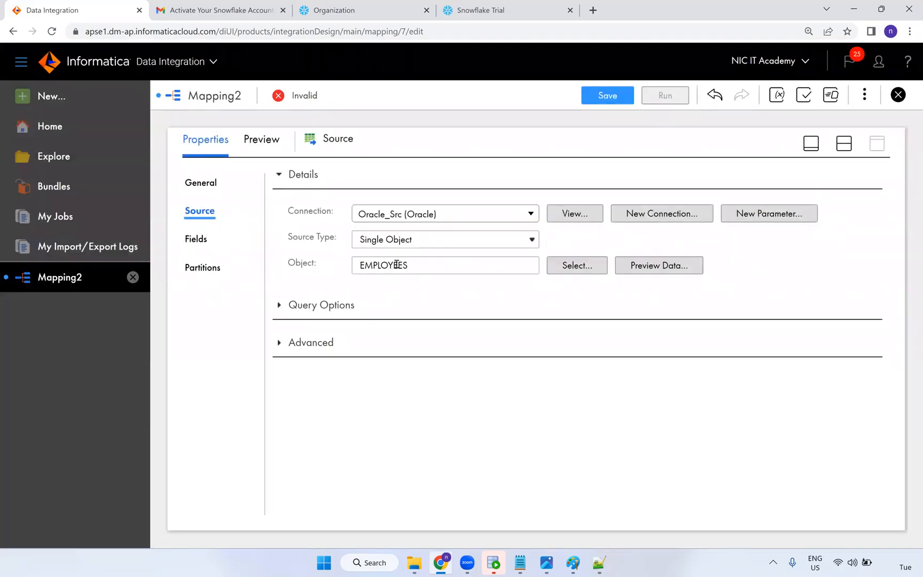
{"action": "left_click", "coordinate": [845, 144]}
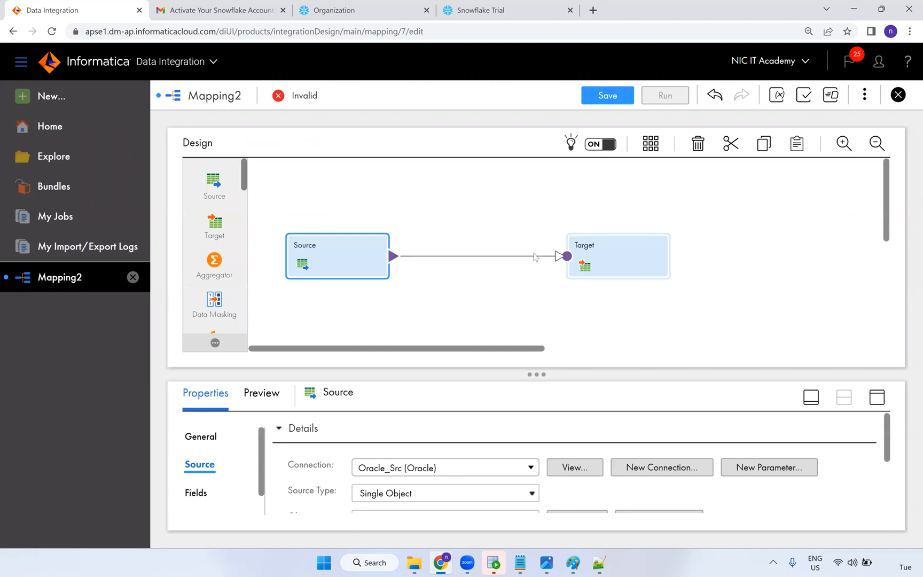
Set the Target node's connection to Snowflake_HR_DB, accepting the change warning.
{"action": "left_click", "coordinate": [615, 264]}
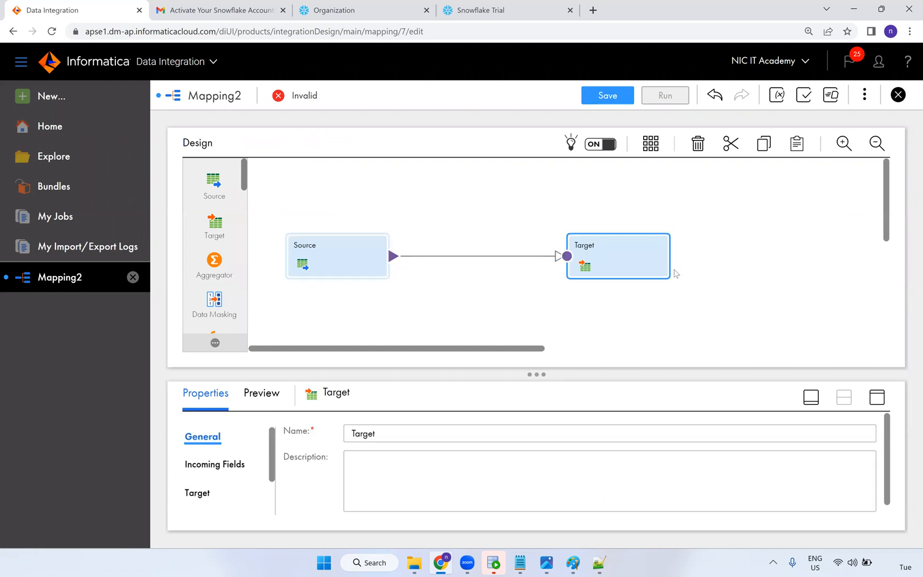
{"action": "left_click", "coordinate": [878, 397]}
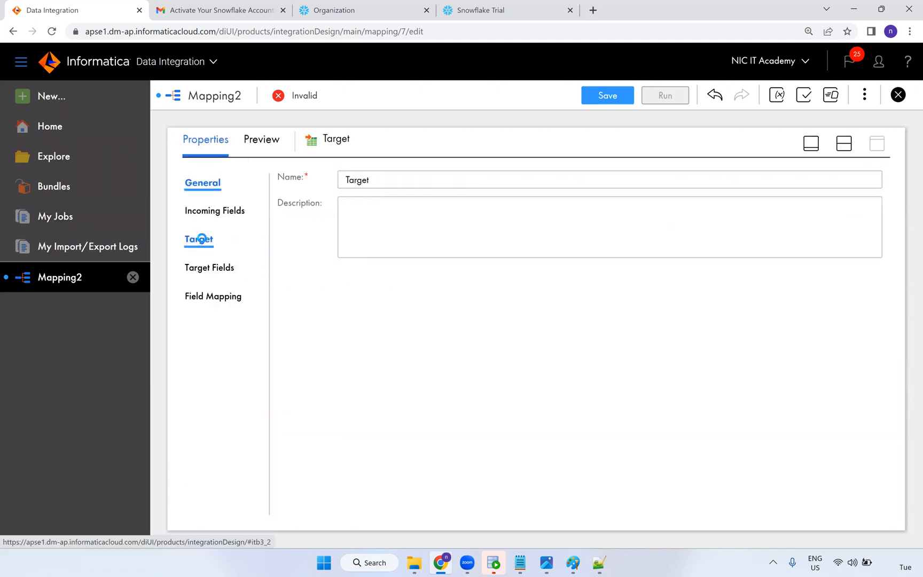
{"action": "left_click", "coordinate": [203, 242]}
{"action": "left_click", "coordinate": [359, 223]}
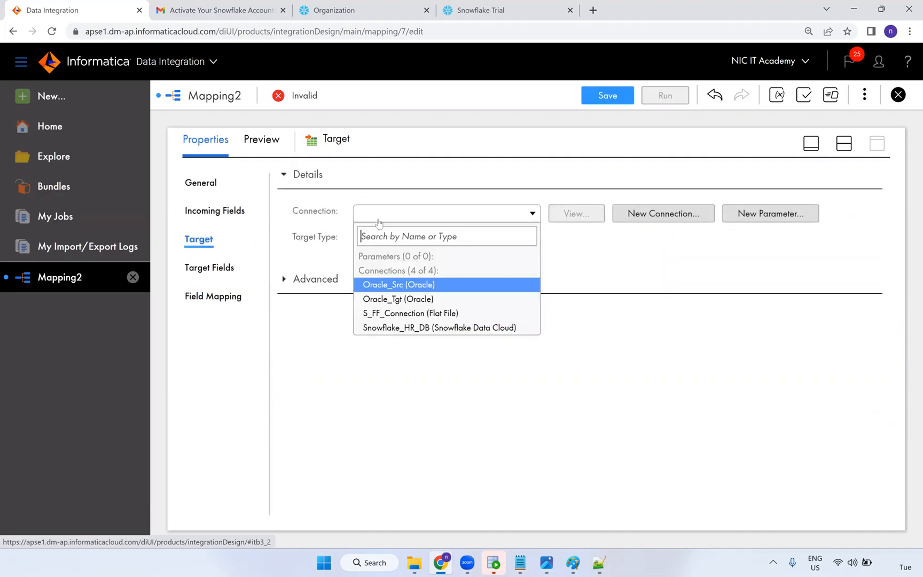
{"action": "left_click", "coordinate": [410, 301]}
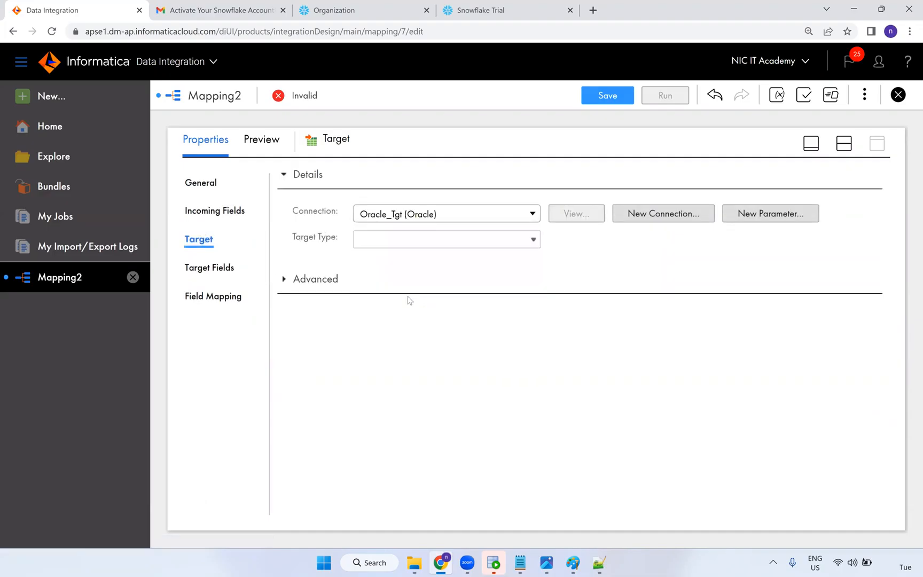
{"action": "left_click", "coordinate": [424, 218]}
{"action": "left_click", "coordinate": [436, 327]}
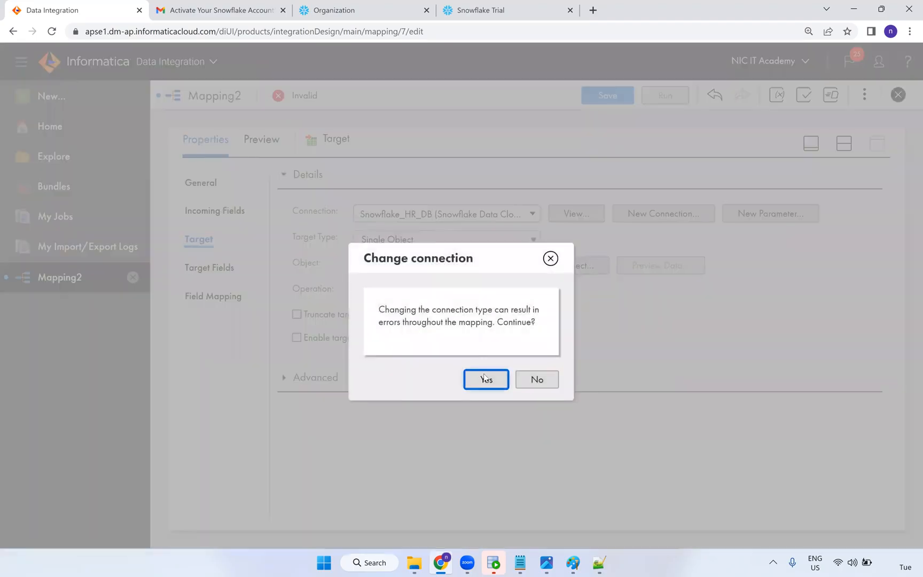
{"action": "left_click", "coordinate": [486, 379]}
Choose HR_DB > HR > T_EMPLOYEES as the target object.
{"action": "left_click", "coordinate": [570, 271]}
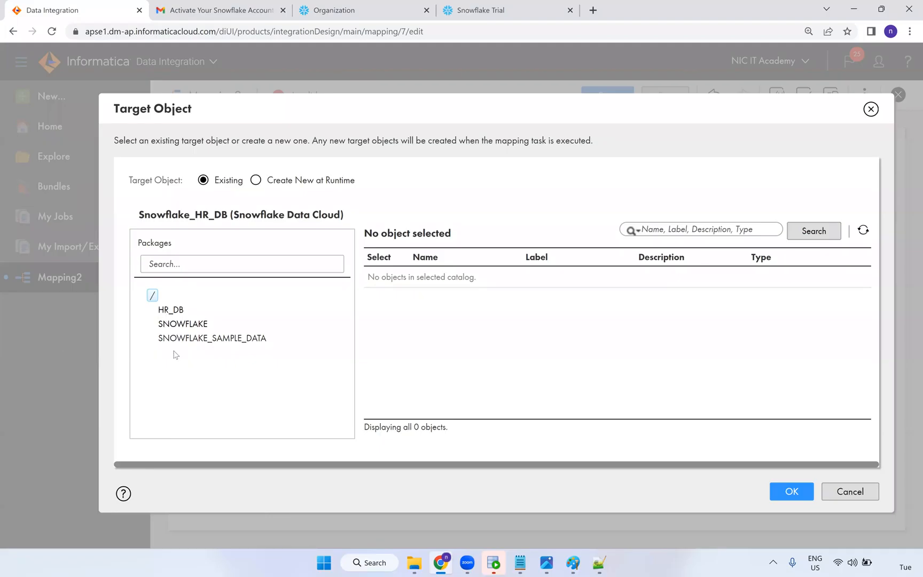
{"action": "left_click", "coordinate": [176, 312]}
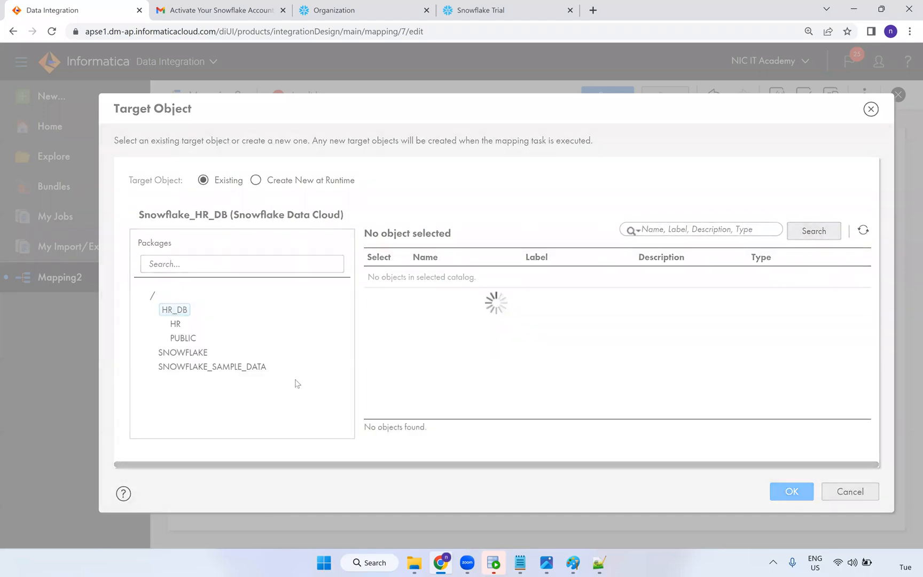
{"action": "left_click", "coordinate": [176, 325]}
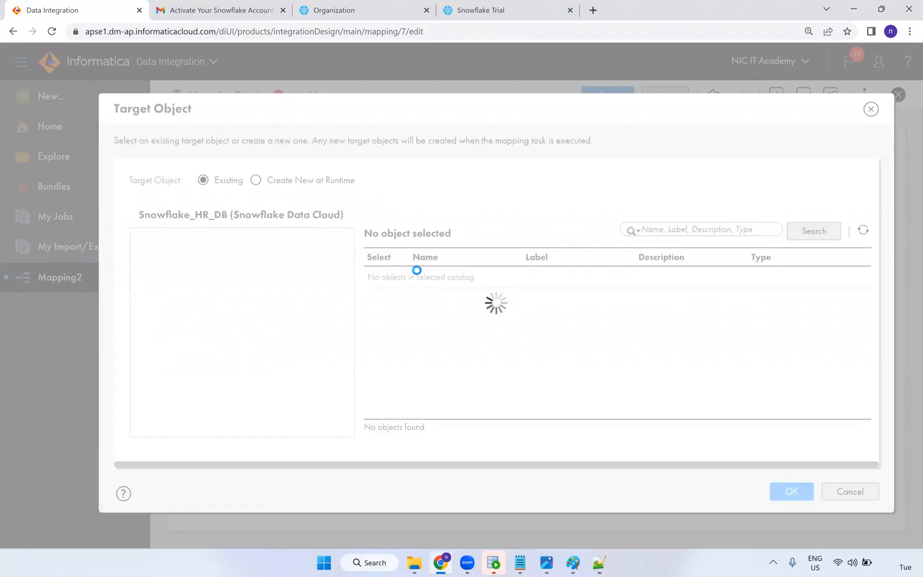
{"action": "left_click", "coordinate": [435, 279]}
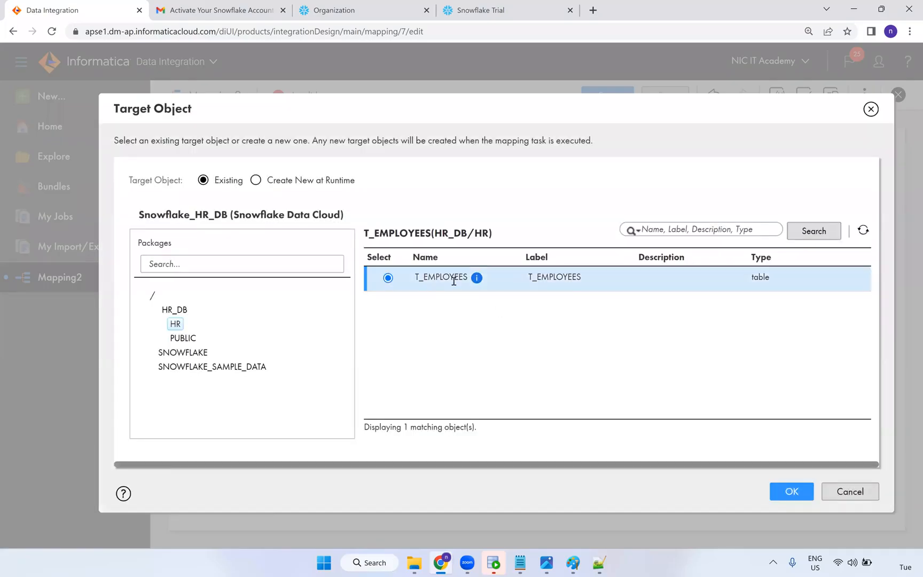
{"action": "mouse_move", "coordinate": [478, 279]}
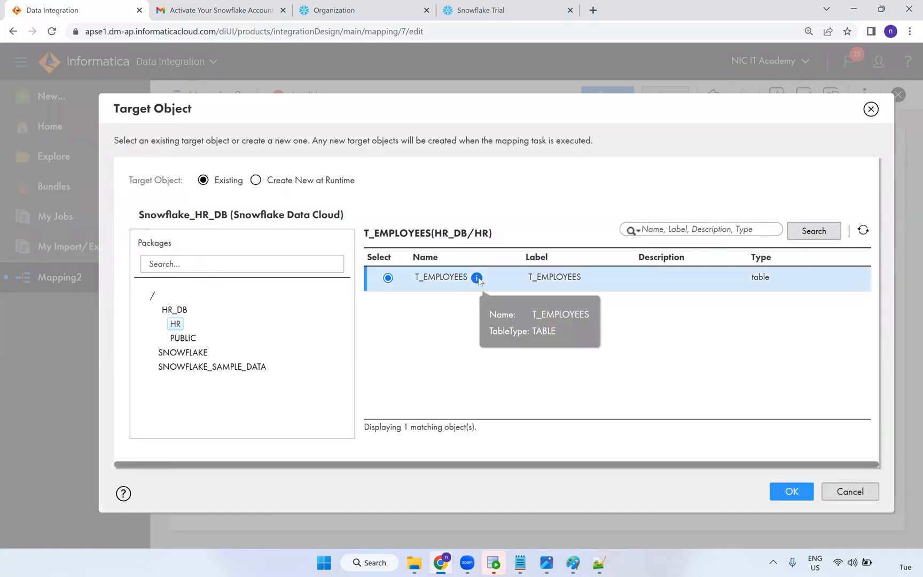
{"action": "left_click", "coordinate": [794, 491]}
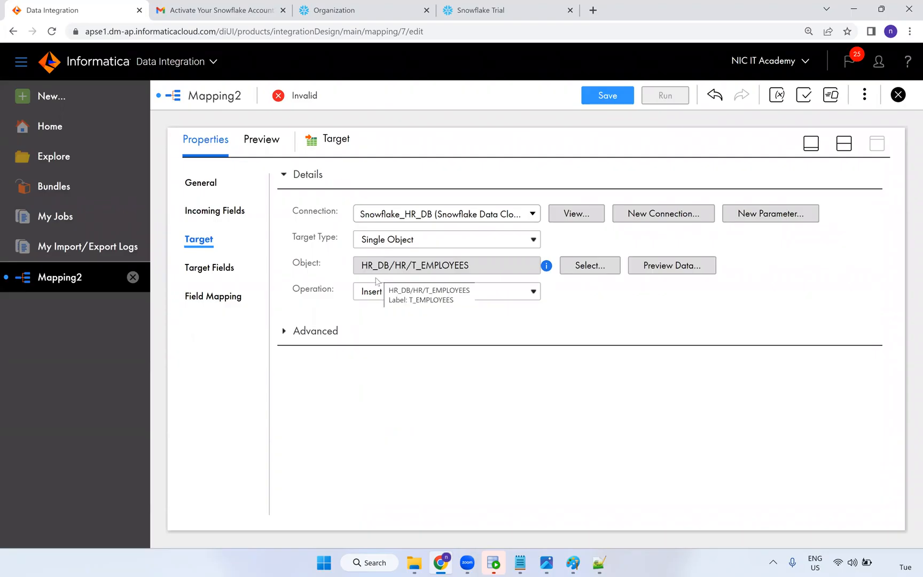
Keep Insert as the write operation, enable Truncate Target Table, and show Field Mapping.
{"action": "left_click", "coordinate": [390, 295]}
{"action": "left_click", "coordinate": [390, 297]}
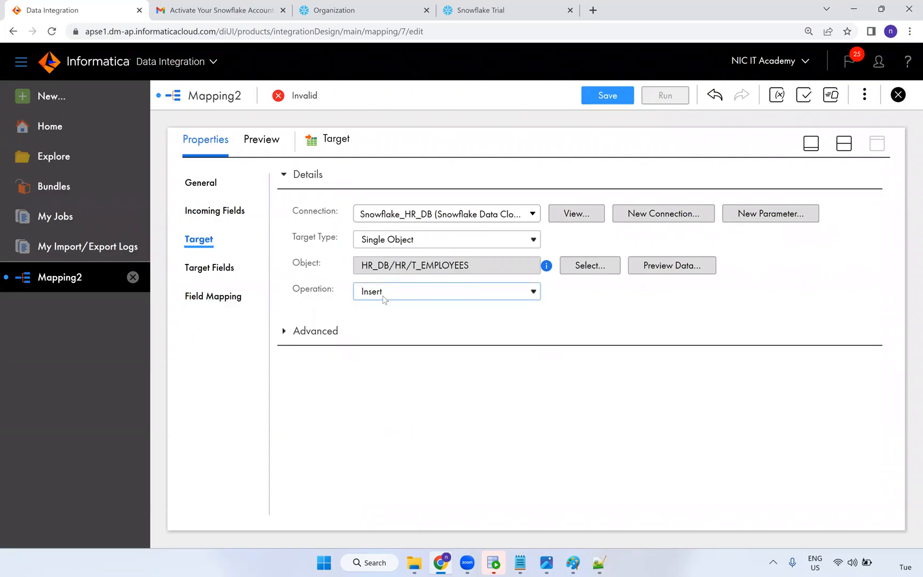
{"action": "left_click", "coordinate": [285, 331]}
{"action": "scroll", "coordinate": [390, 401], "scroll_direction": "down", "scroll_amount": 3}
{"action": "scroll", "coordinate": [389, 401], "scroll_direction": "down", "scroll_amount": 6}
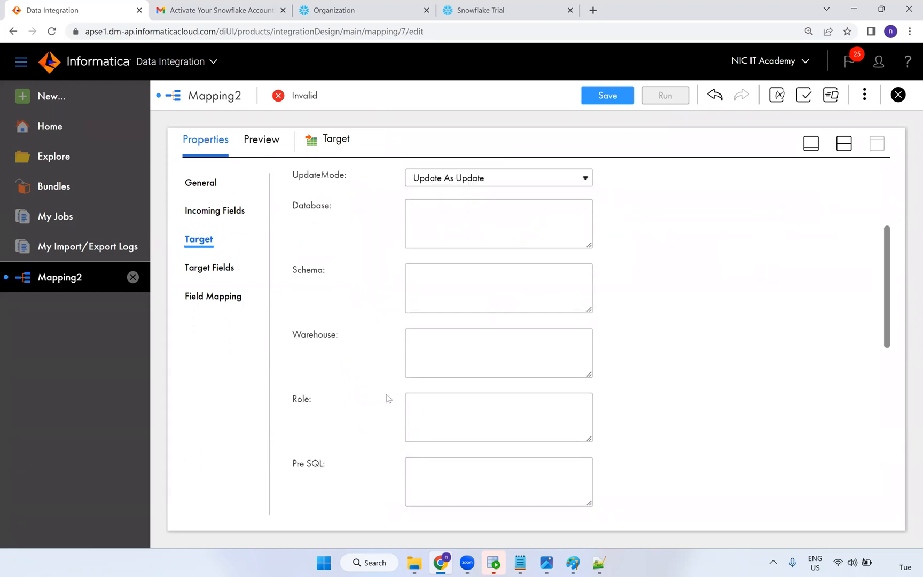
{"action": "left_click", "coordinate": [297, 367]}
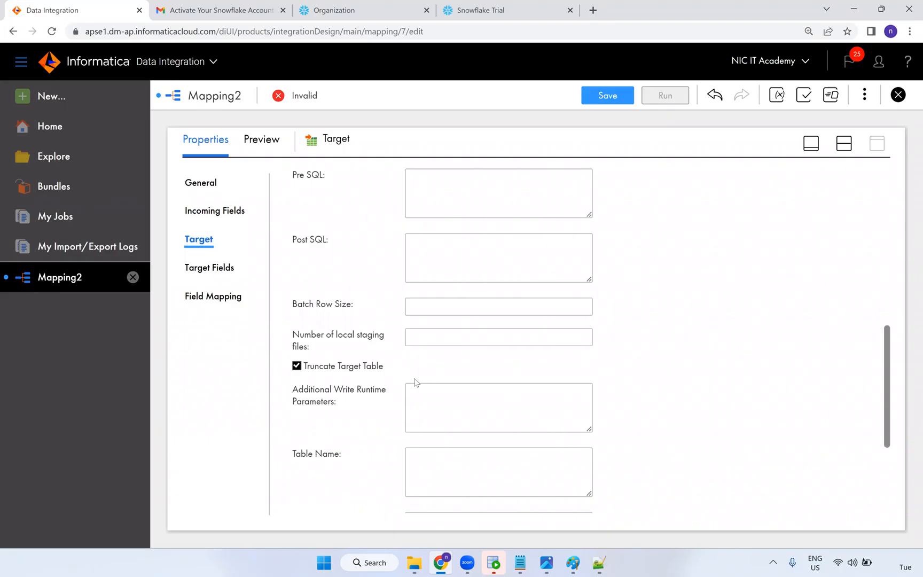
{"action": "scroll", "coordinate": [332, 329], "scroll_direction": "down", "scroll_amount": 3}
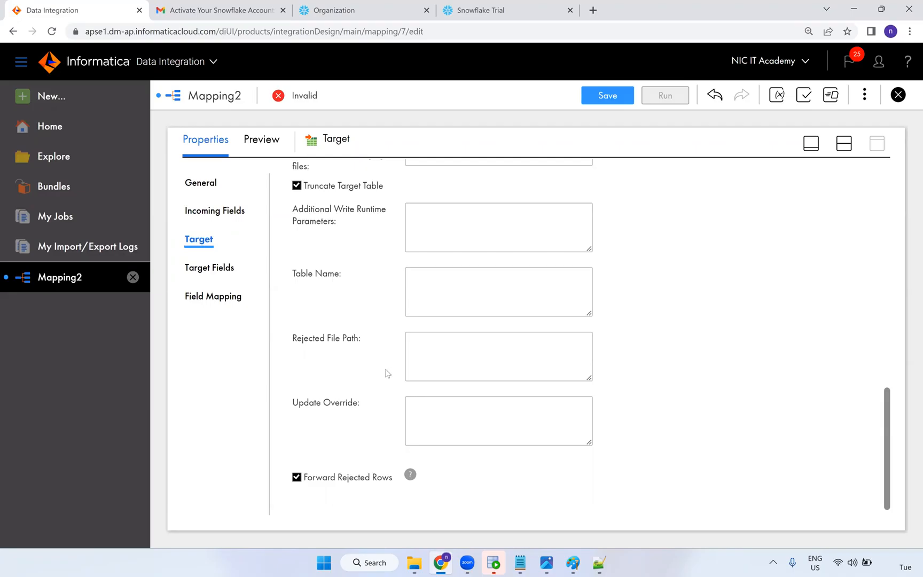
{"action": "scroll", "coordinate": [387, 373], "scroll_direction": "up", "scroll_amount": 10}
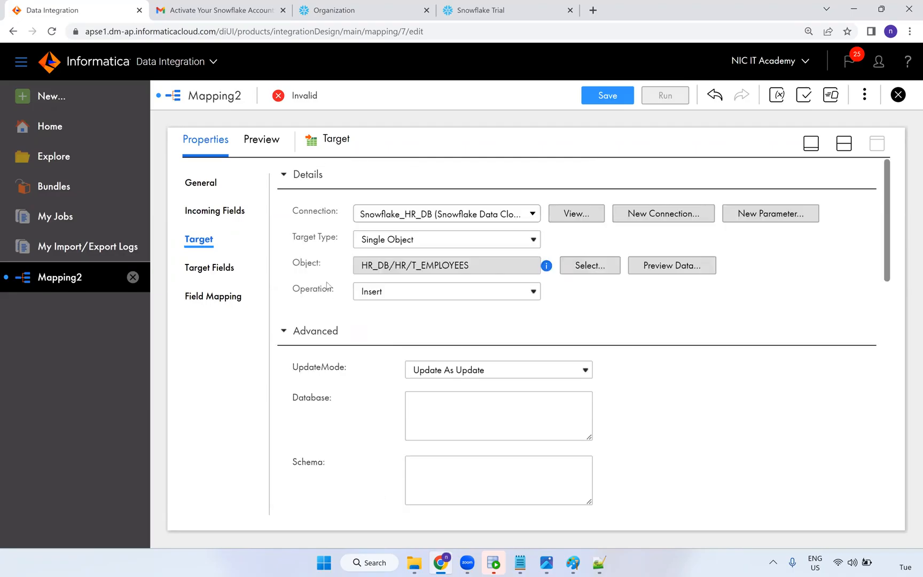
{"action": "left_click", "coordinate": [219, 296]}
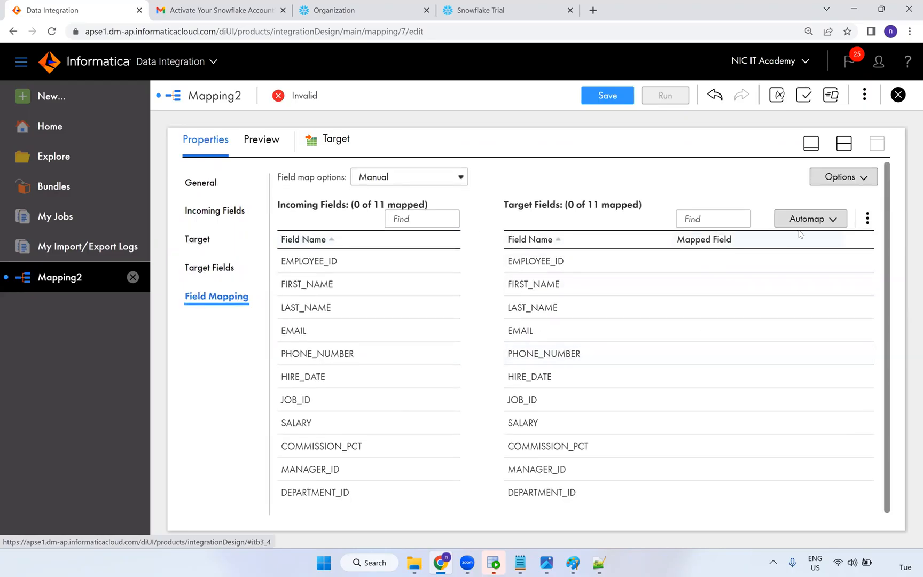
Smart Map all 11 target fields and save the m_Snowflake_connection mapping.
{"action": "left_click", "coordinate": [818, 222]}
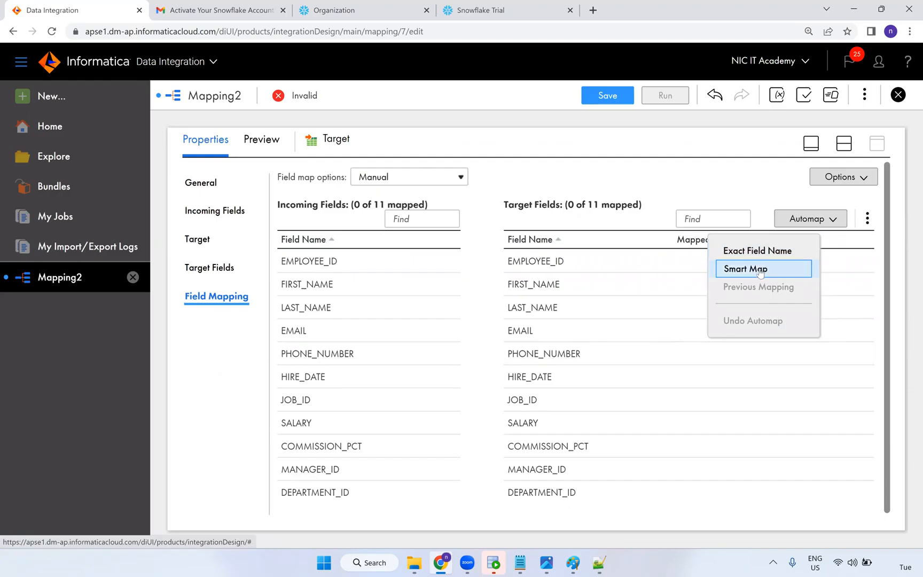
{"action": "left_click", "coordinate": [758, 270]}
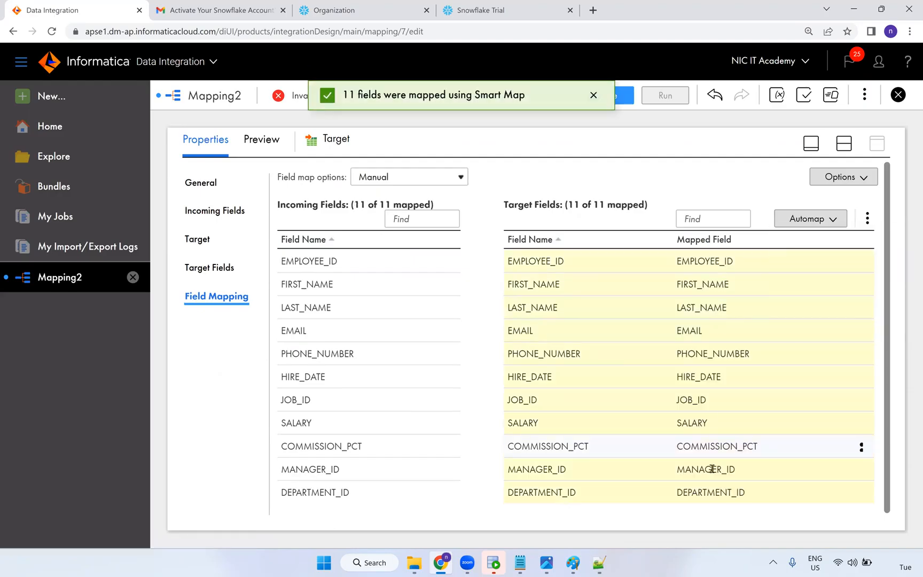
{"action": "left_click", "coordinate": [627, 98]}
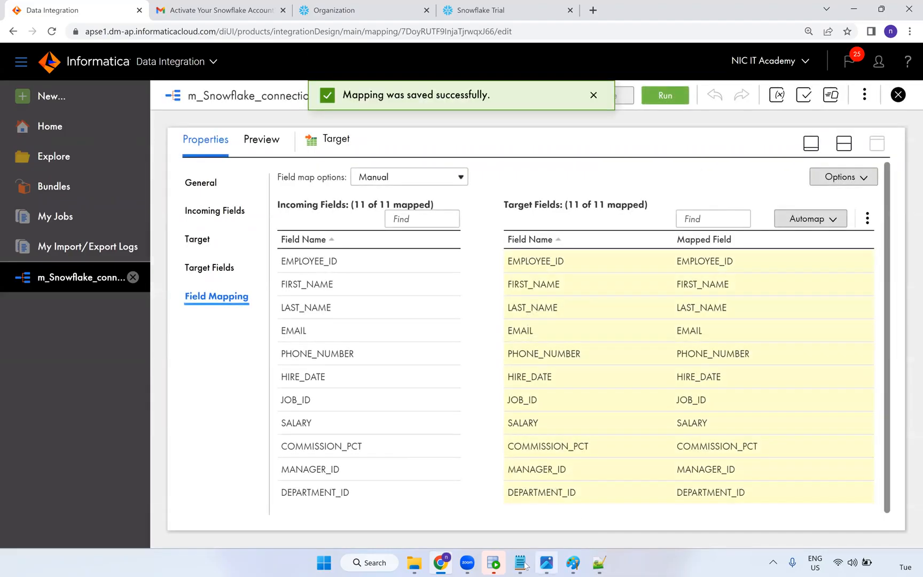
{"action": "left_click", "coordinate": [320, 11]}
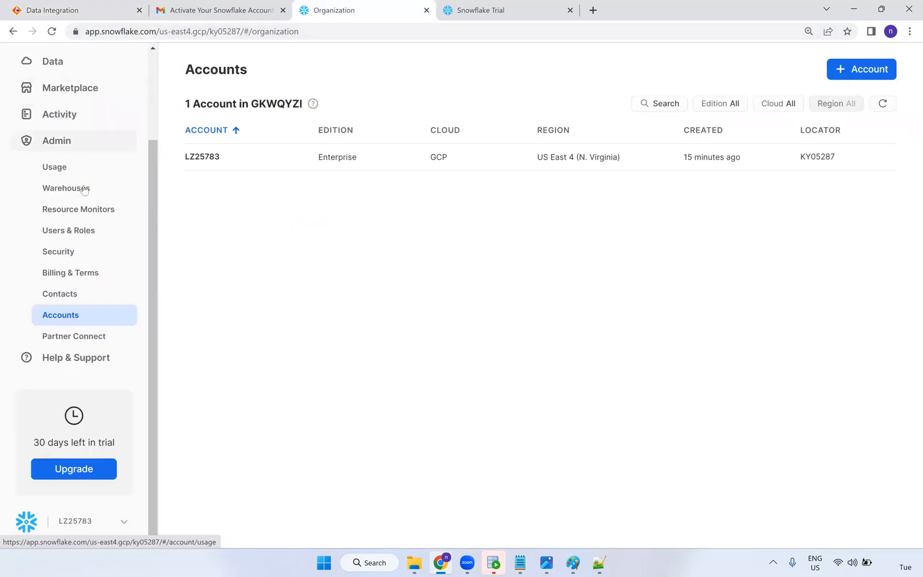
Rerun the t_employees select in the 2023-03-14 7:12am worksheet to confirm it's empty.
{"action": "scroll", "coordinate": [78, 92], "scroll_direction": "up", "scroll_amount": 3}
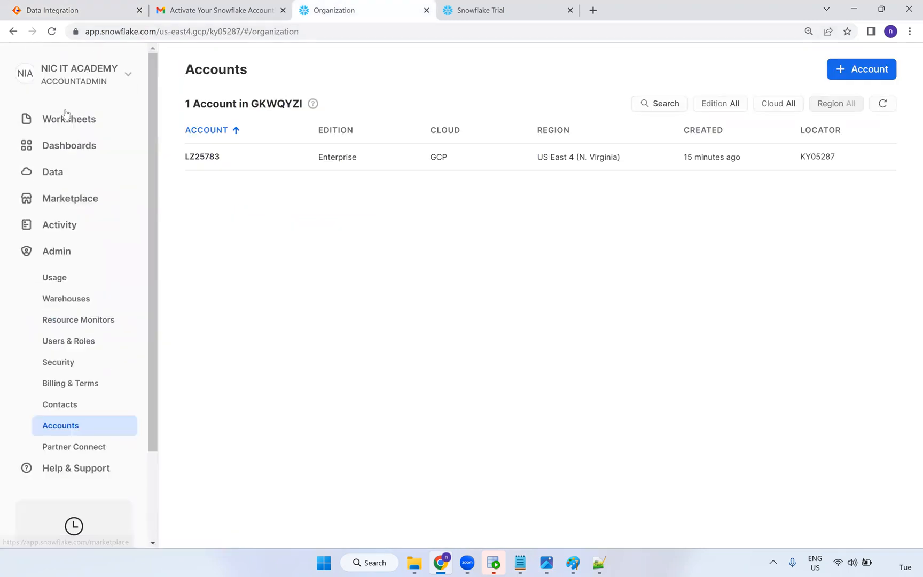
{"action": "left_click", "coordinate": [79, 120]}
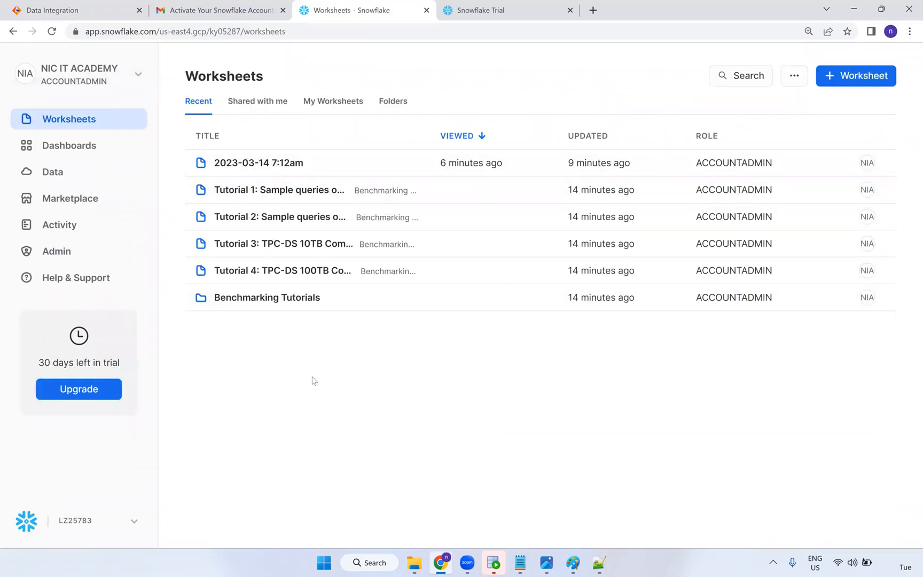
{"action": "left_click", "coordinate": [279, 164]}
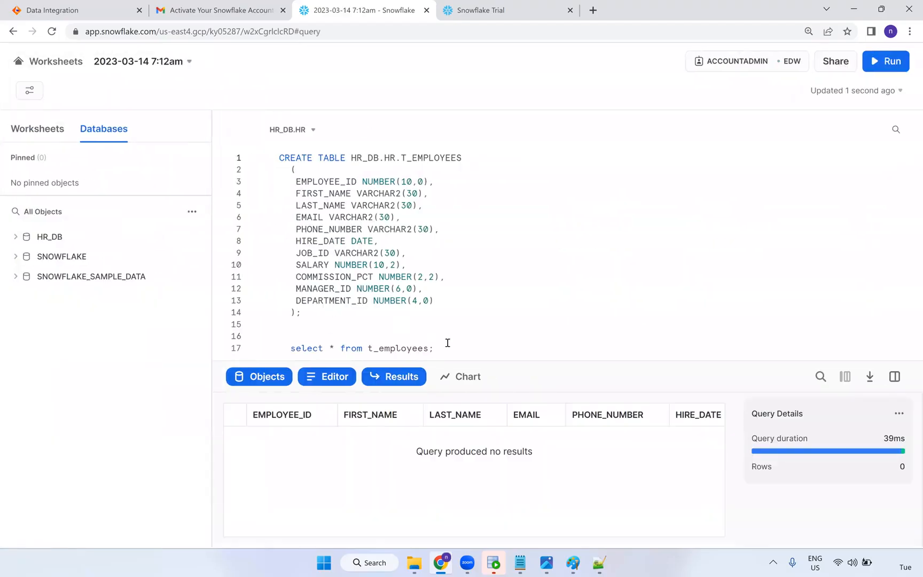
{"action": "key", "text": "ctrl+Return"}
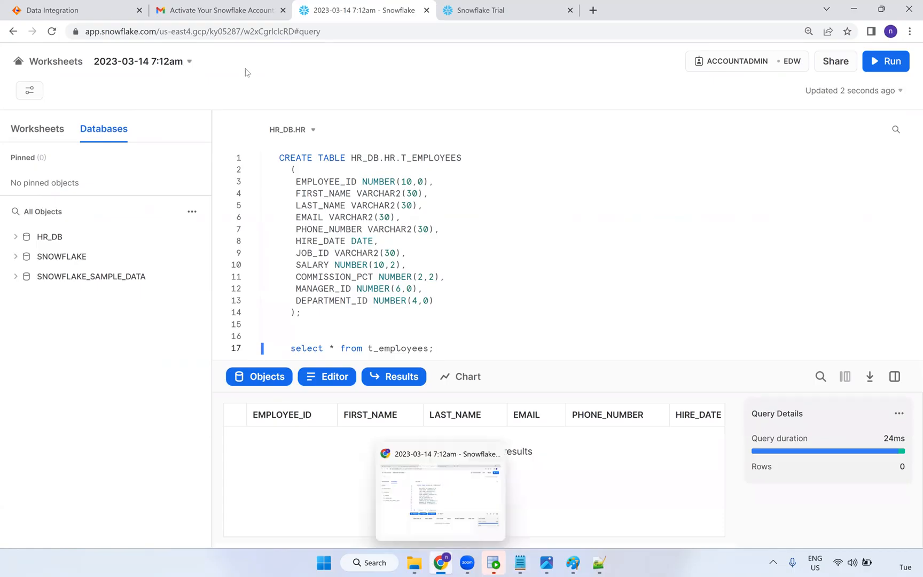
{"action": "left_click", "coordinate": [74, 10]}
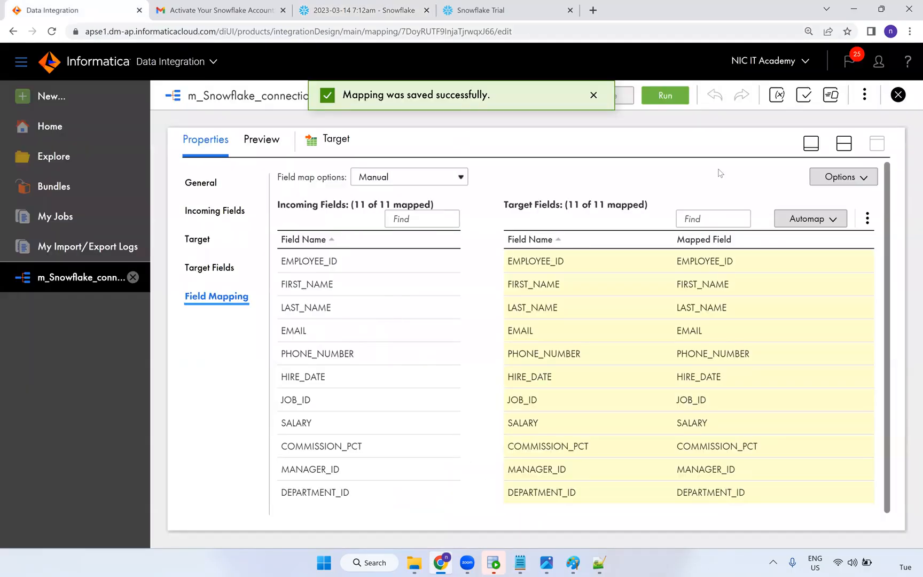
Run the m_Snowflake_connection mapping and open its job under My Jobs.
{"action": "left_click", "coordinate": [677, 103]}
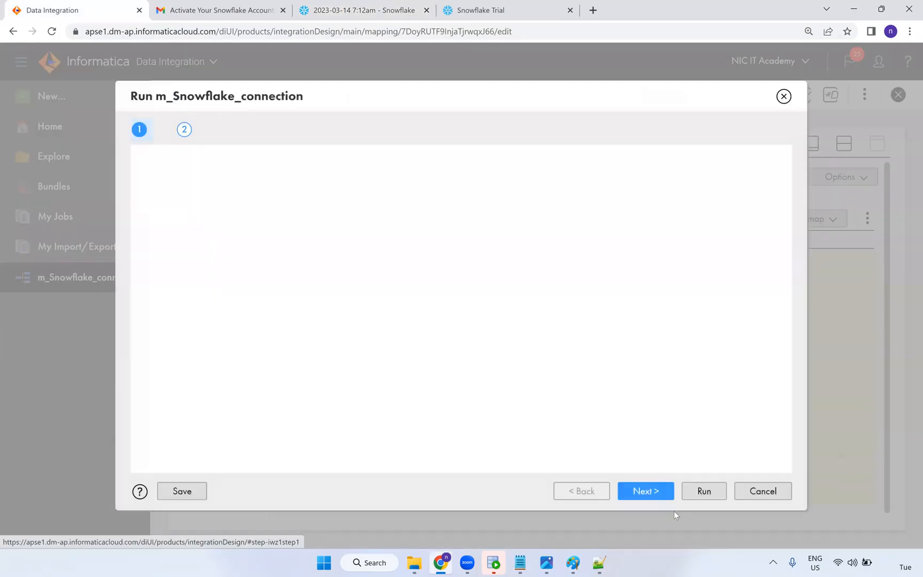
{"action": "left_click", "coordinate": [710, 498]}
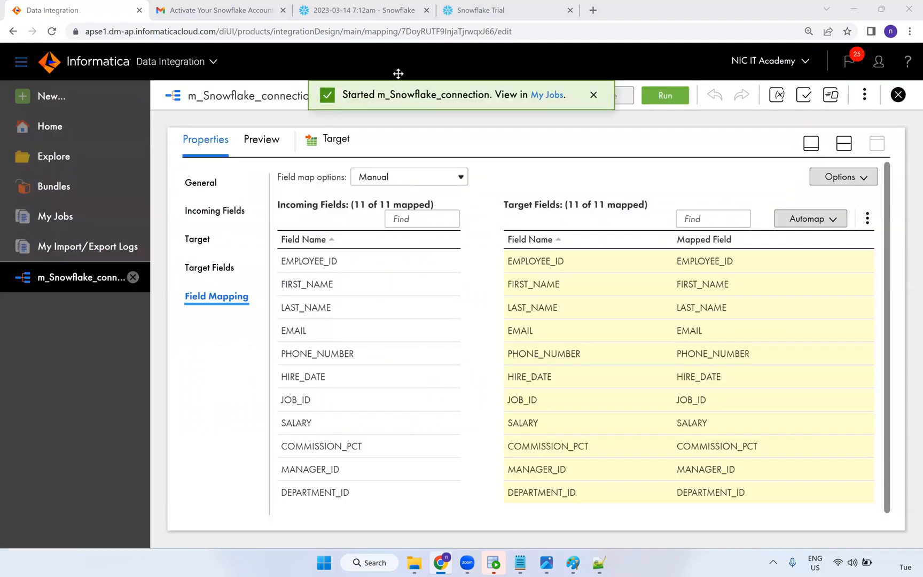
{"action": "left_click", "coordinate": [545, 99]}
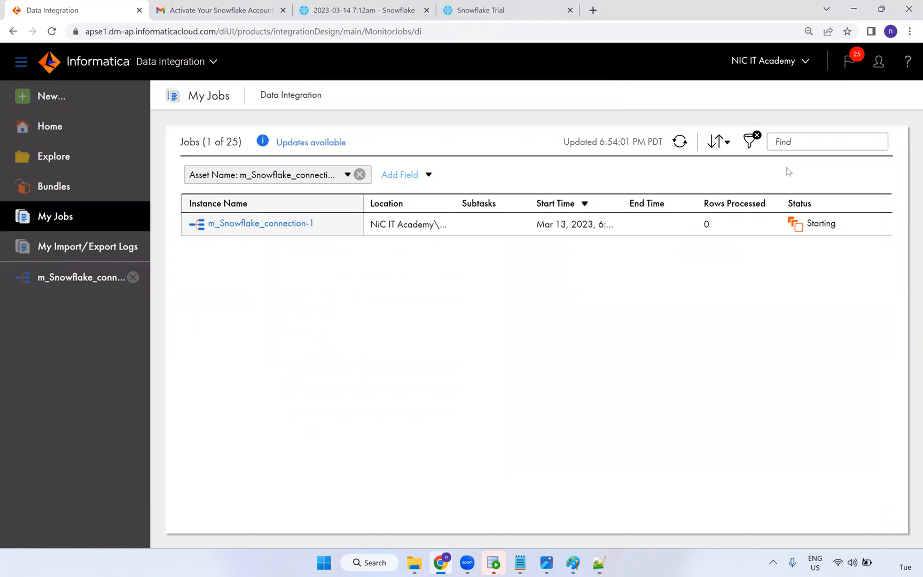
Refresh the job list until m_Snowflake_connection-1 shows 106 rows processed.
{"action": "left_click", "coordinate": [680, 143]}
{"action": "left_click", "coordinate": [679, 144]}
{"action": "left_click", "coordinate": [680, 144]}
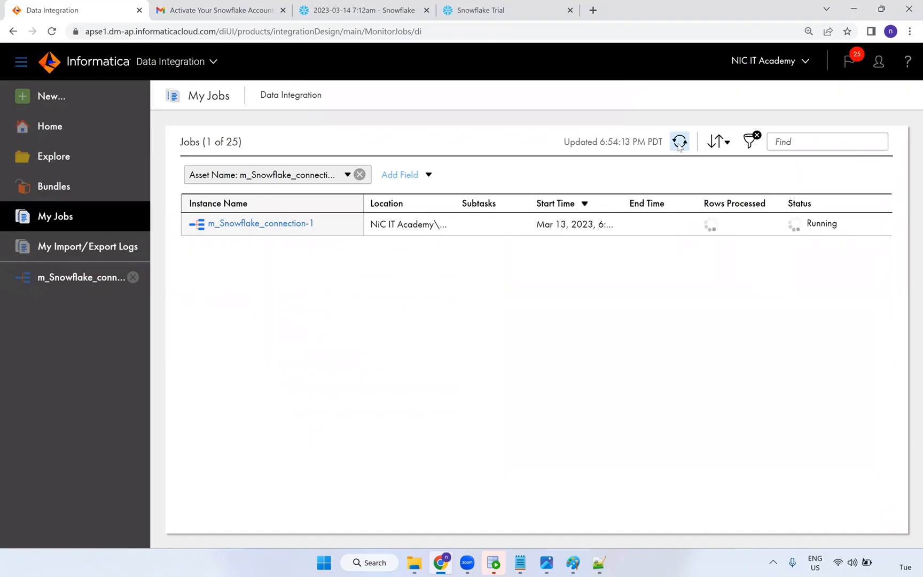
{"action": "left_click", "coordinate": [680, 143]}
{"action": "left_click", "coordinate": [680, 143]}
{"action": "mouse_move", "coordinate": [708, 234]}
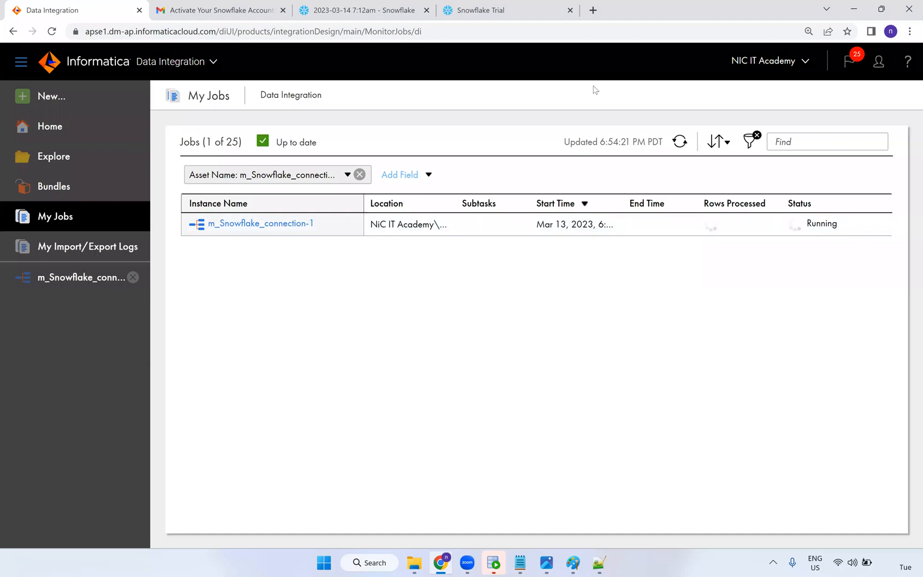
{"action": "left_click", "coordinate": [680, 142]}
{"action": "left_click", "coordinate": [682, 143]}
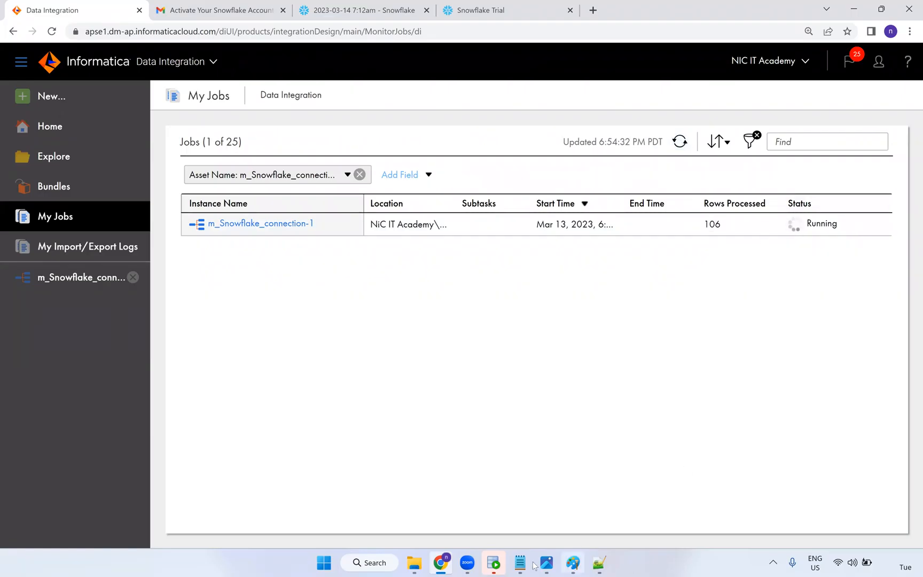
{"action": "left_click", "coordinate": [491, 563]}
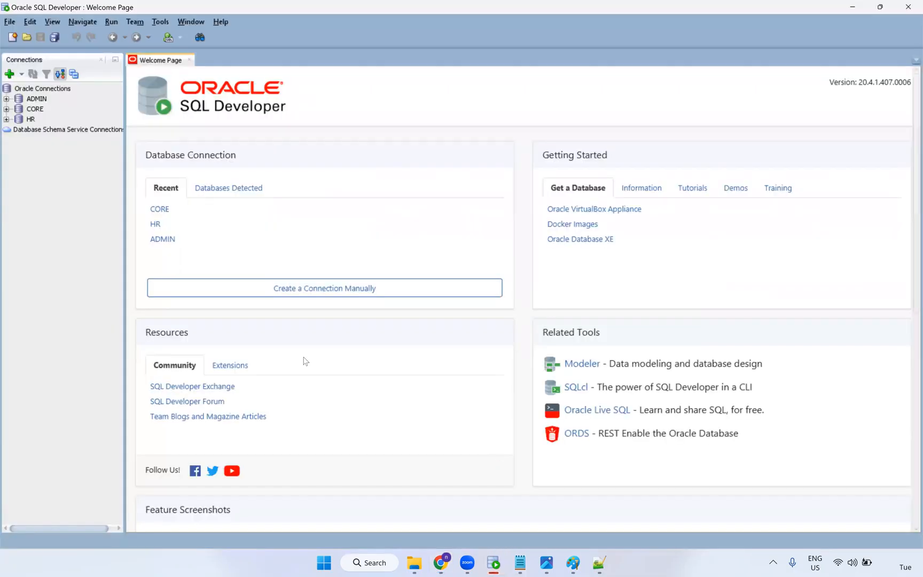
Close the Welcome Page and log in to the HR connection.
{"action": "left_click", "coordinate": [189, 60]}
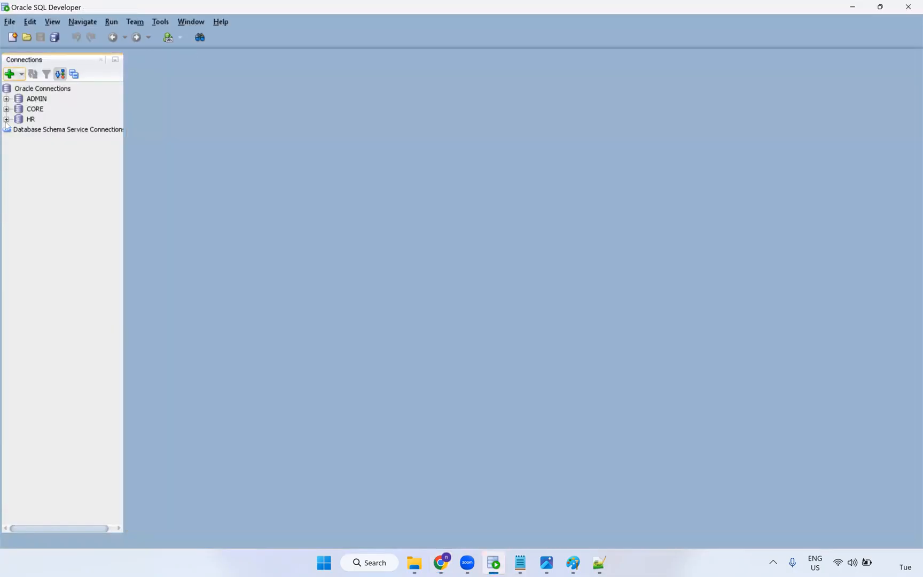
{"action": "left_click", "coordinate": [6, 119]}
{"action": "type", "text": "hr"}
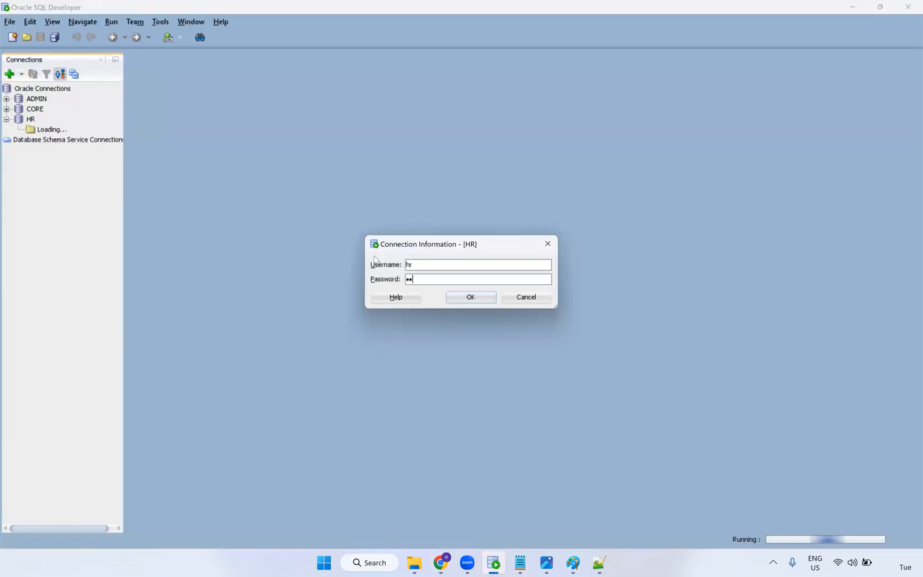
{"action": "key", "text": "Return"}
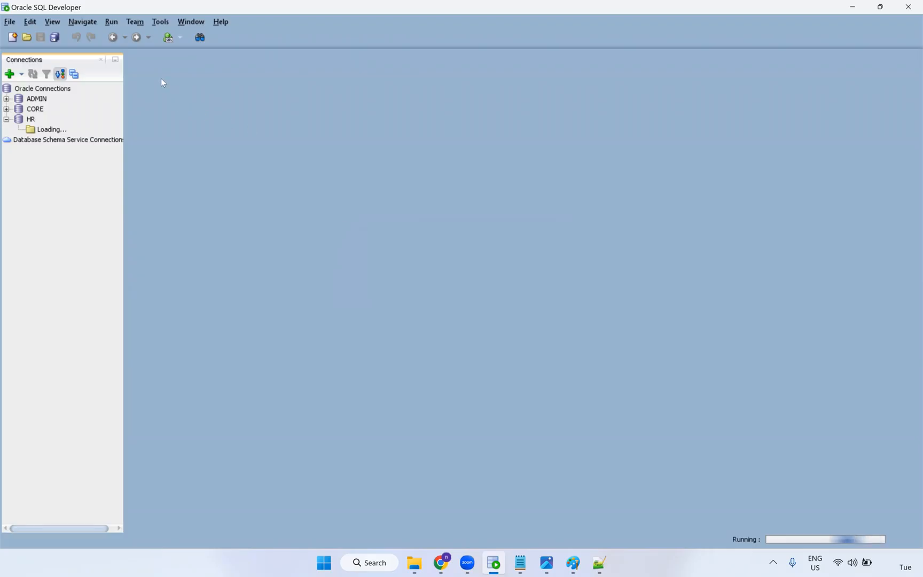
Run 'select * From employees;' and count the result rows, confirming 106.
{"action": "type", "text": "se"}
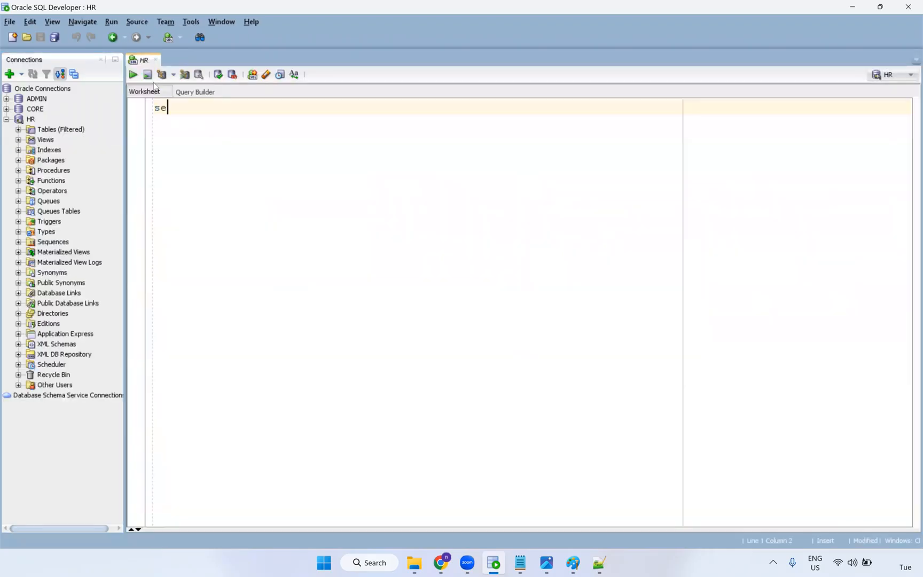
{"action": "type", "text": "lect * From e"}
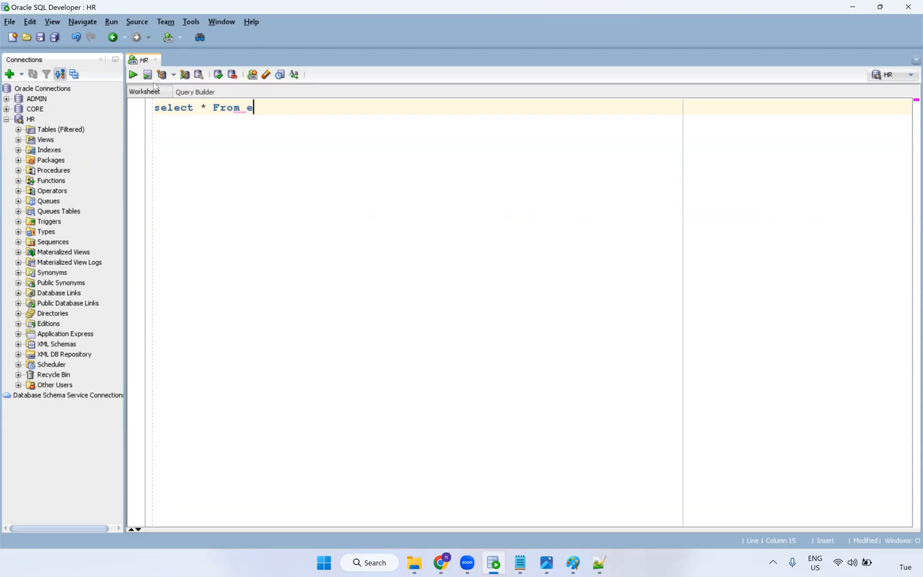
{"action": "type", "text": "mployees;"}
{"action": "key", "text": "ctrl+Return"}
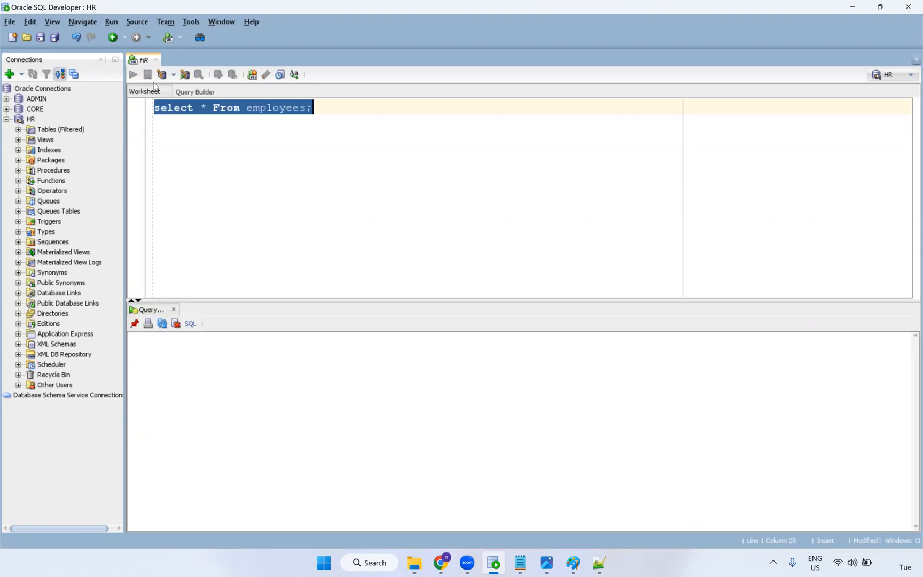
{"action": "right_click", "coordinate": [222, 409]}
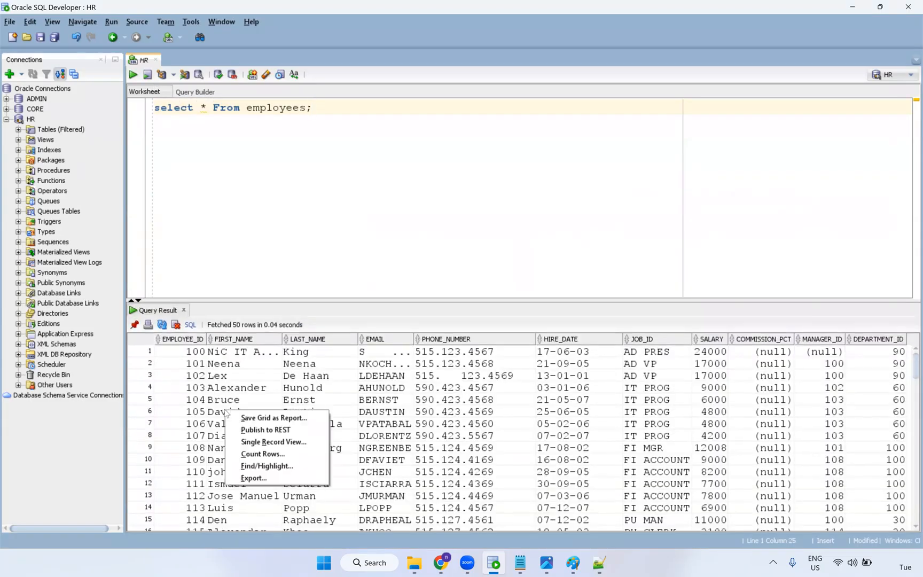
{"action": "left_click", "coordinate": [285, 456]}
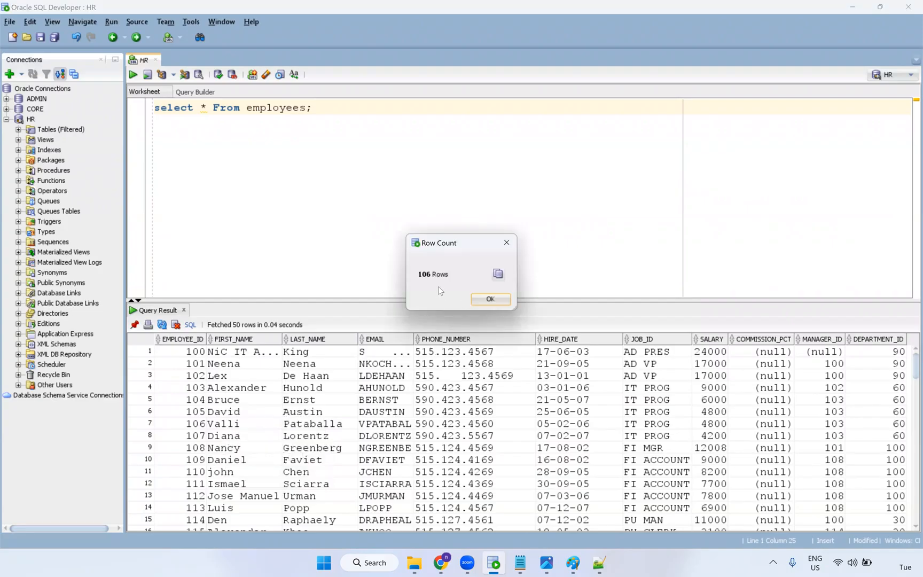
{"action": "left_click", "coordinate": [491, 300]}
Refresh My Jobs and check m_Snowflake_connection-1 succeeded with 106 source and target rows.
{"action": "left_click", "coordinate": [440, 563]}
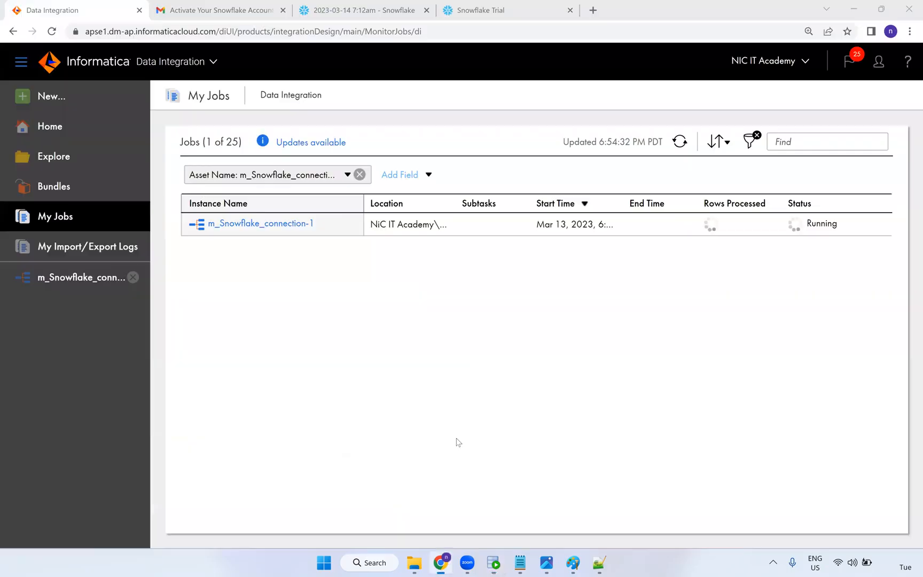
{"action": "left_click", "coordinate": [678, 145]}
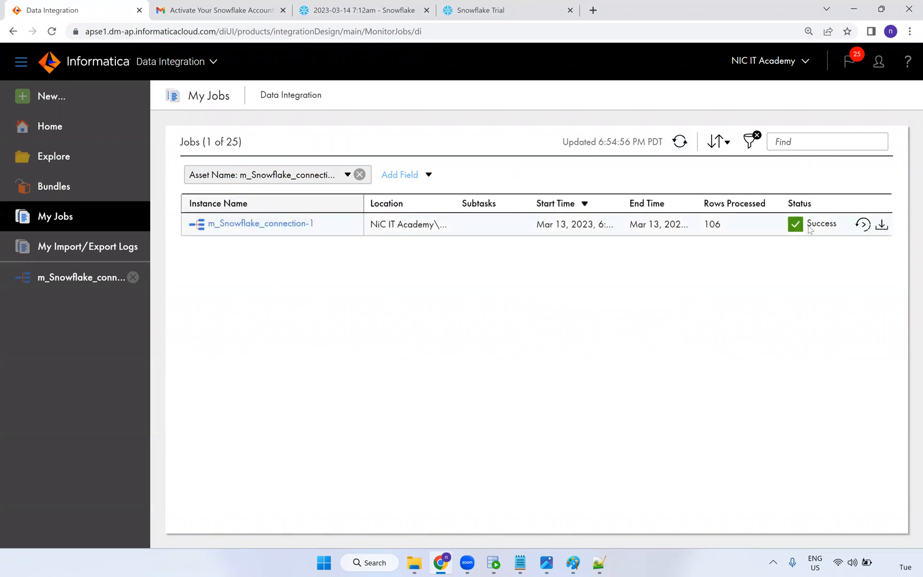
{"action": "left_click", "coordinate": [251, 225]}
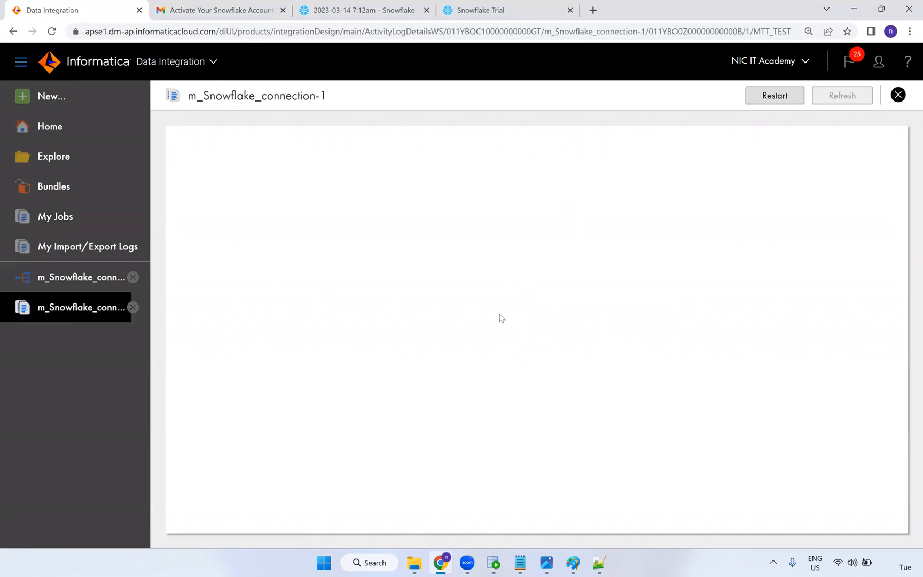
{"action": "double_click", "coordinate": [372, 426]}
{"action": "double_click", "coordinate": [374, 450]}
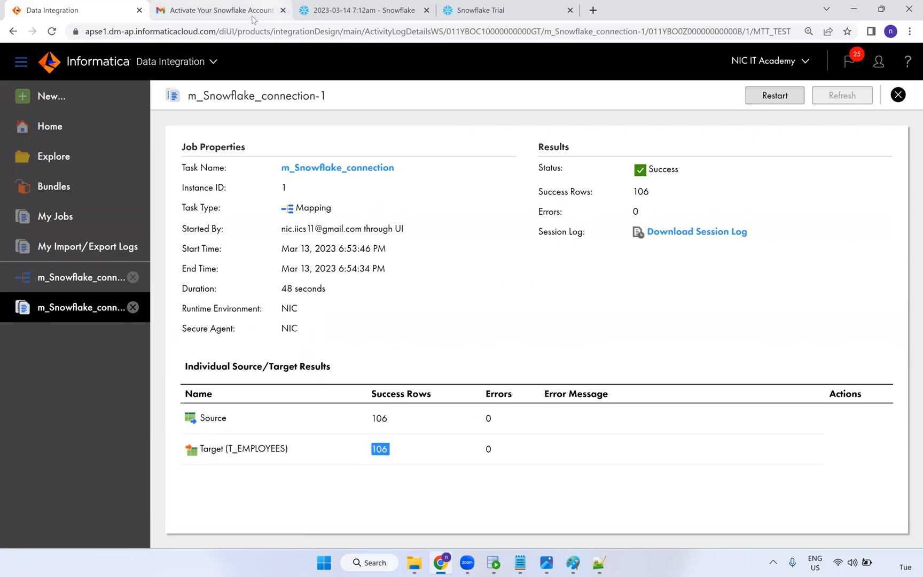
{"action": "left_click", "coordinate": [358, 10]}
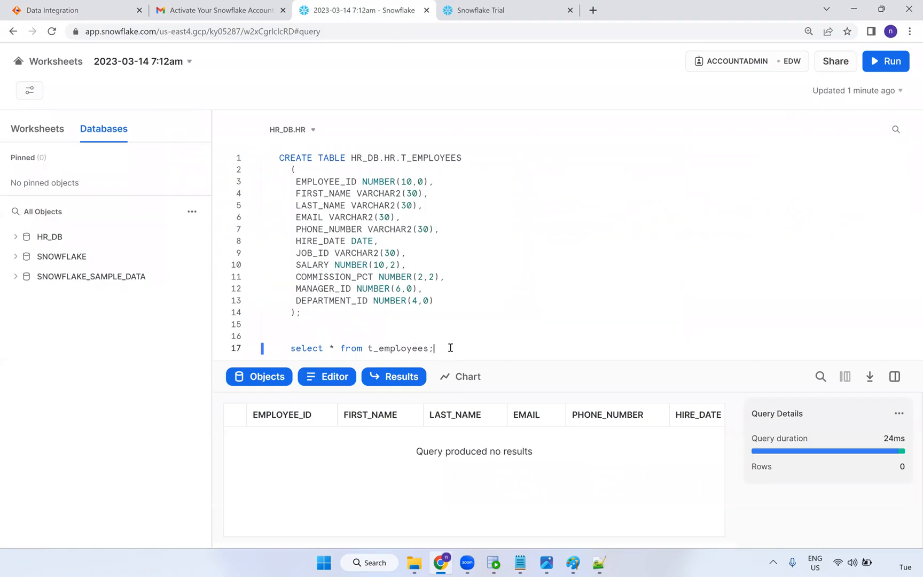
Rerun select * from t_employees, enlarge the results grid and browse the EMAIL column.
{"action": "key", "text": "ctrl+Return"}
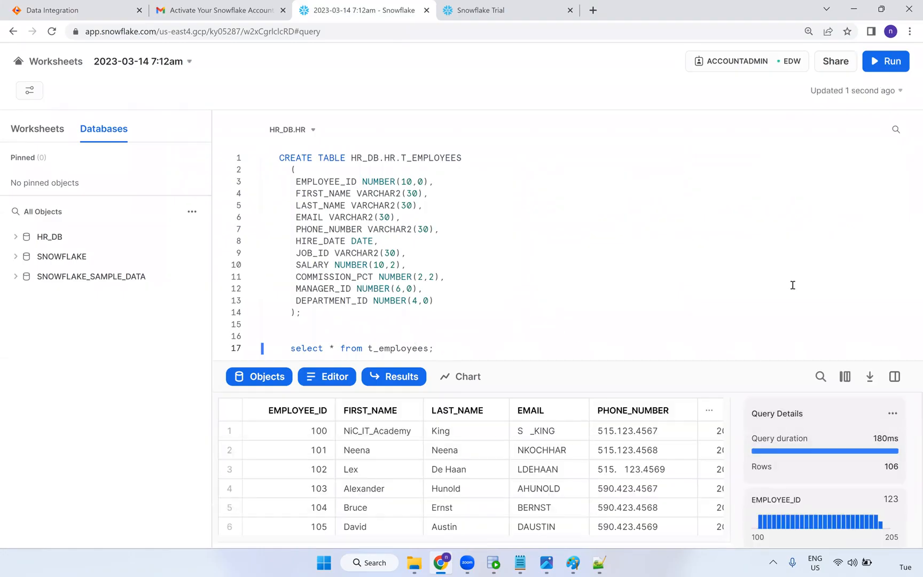
{"action": "left_click_drag", "start_coordinate": [732, 364], "coordinate": [748, 222]}
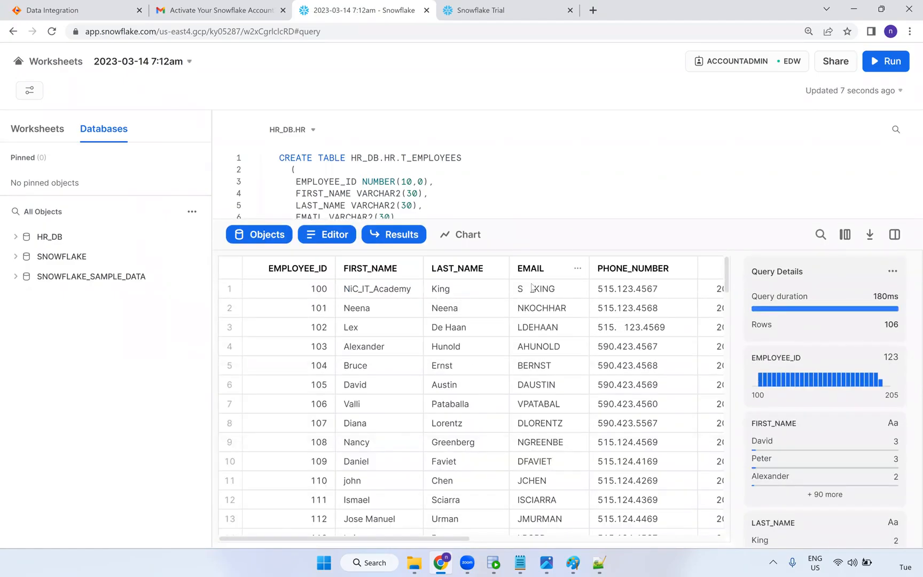
{"action": "left_click_drag", "start_coordinate": [532, 288], "coordinate": [545, 312]}
{"action": "left_click_drag", "start_coordinate": [461, 539], "coordinate": [685, 548]}
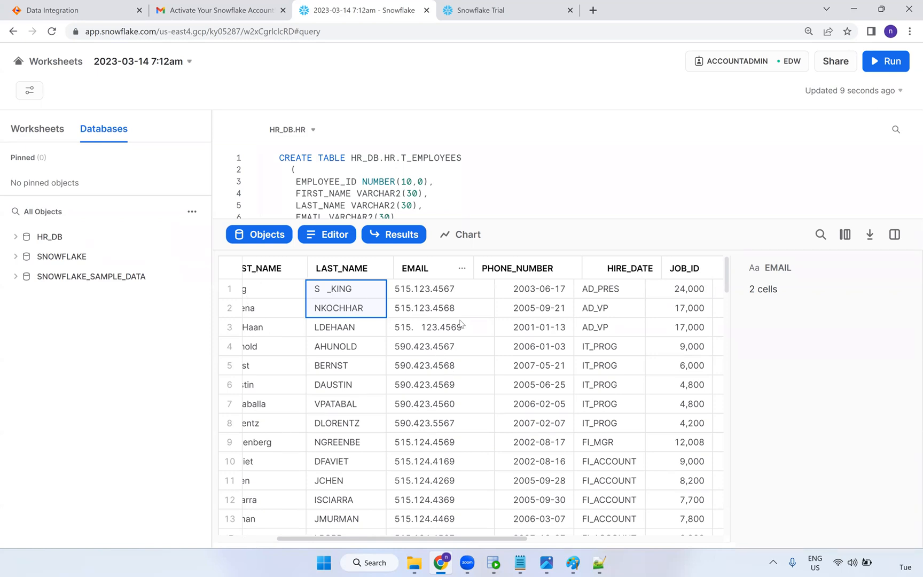
Reload the Snowflake worksheet and keep waiting through the Page Unresponsive dialog.
{"action": "left_click", "coordinate": [338, 35]}
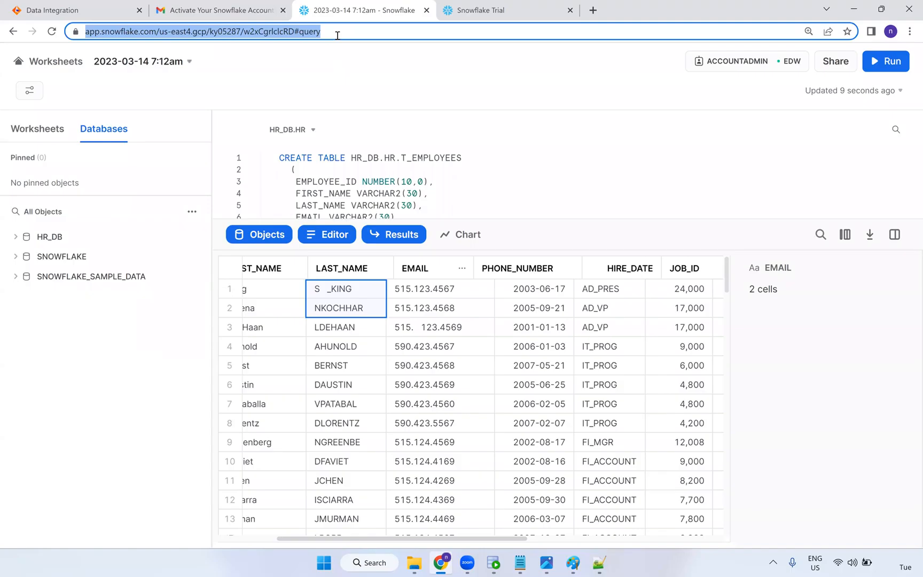
{"action": "key", "text": "Return"}
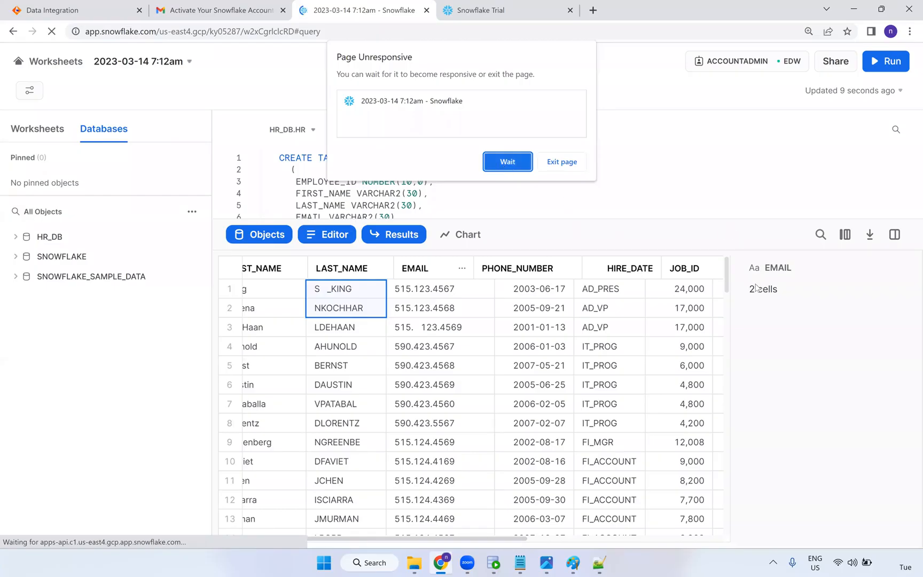
{"action": "left_click", "coordinate": [517, 168]}
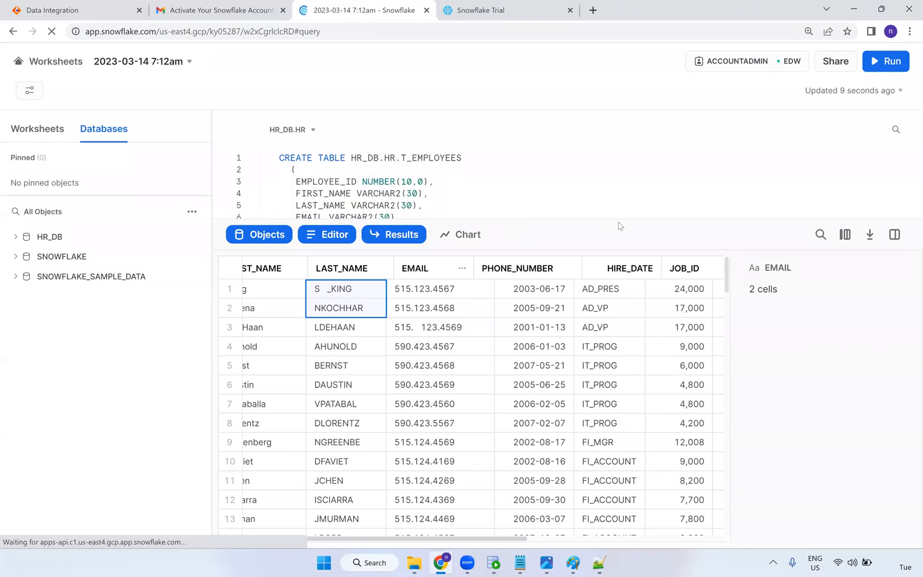
{"action": "left_click", "coordinate": [509, 161]}
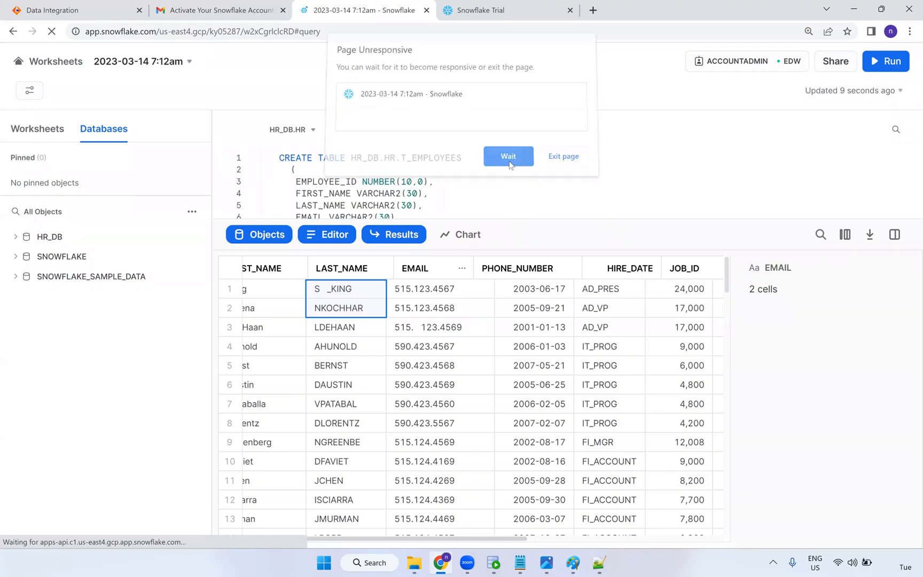
Check the Snowflake activation e-mail, then return to the worksheet's 106-row results.
{"action": "left_click", "coordinate": [245, 24]}
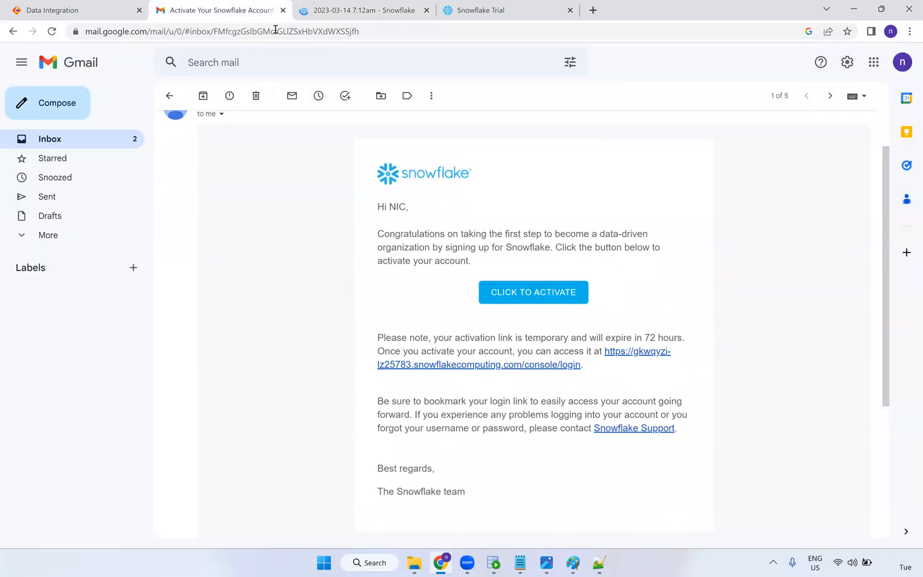
{"action": "left_click", "coordinate": [303, 12]}
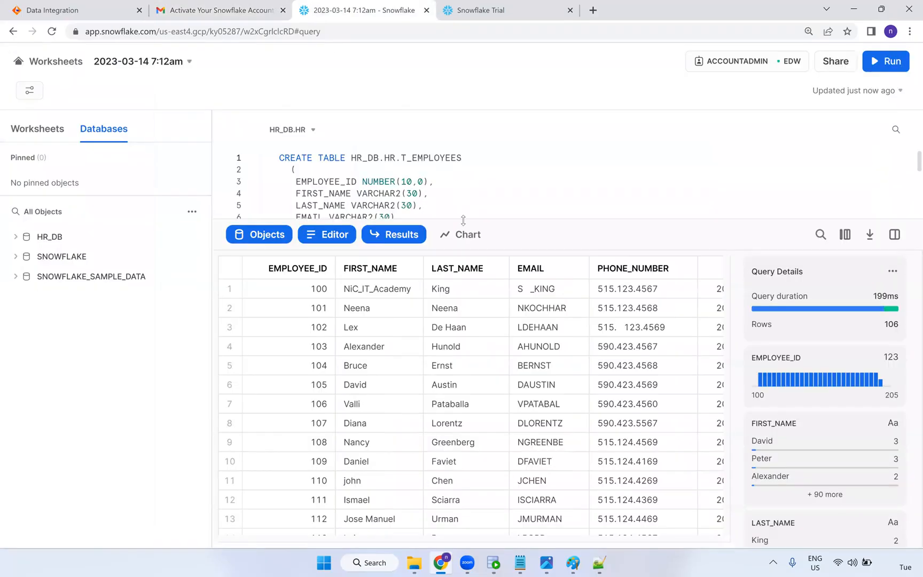
{"action": "mouse_move", "coordinate": [805, 312]}
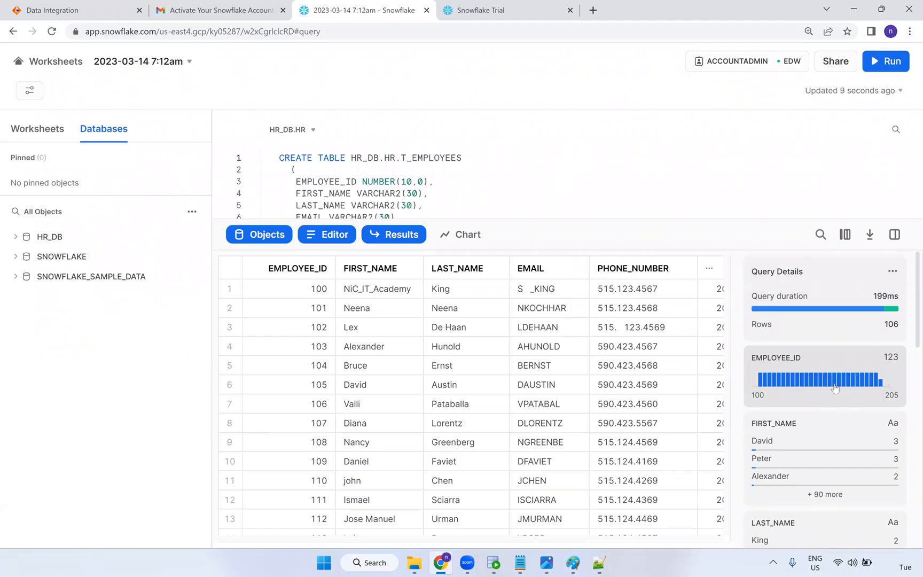
Browse column stats (SALARY 2,100–196,000, DEPARTMENT_ID 10–110), then enlarge the editor for the CREATE TABLE.
{"action": "scroll", "coordinate": [835, 388], "scroll_direction": "down", "scroll_amount": 1}
{"action": "scroll", "coordinate": [805, 390], "scroll_direction": "down", "scroll_amount": 1}
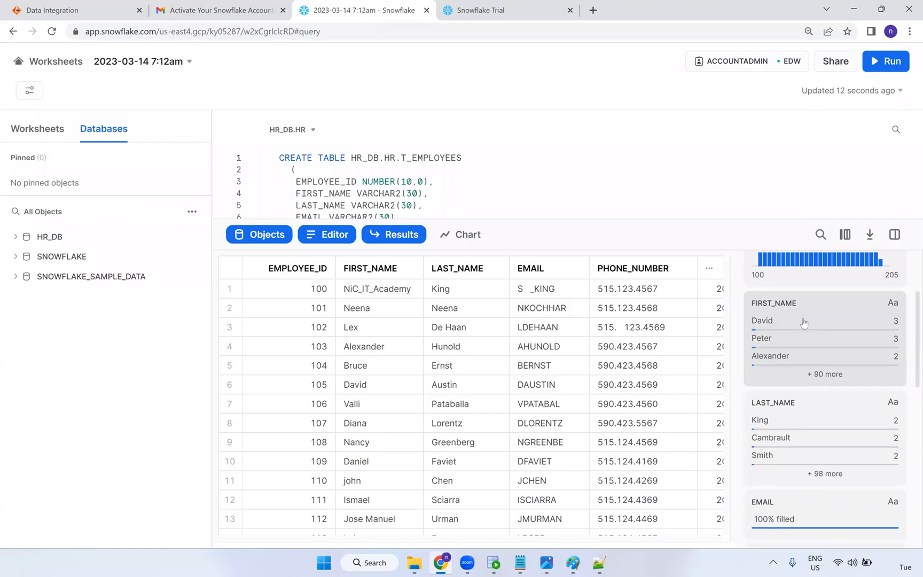
{"action": "scroll", "coordinate": [807, 324], "scroll_direction": "up", "scroll_amount": 2}
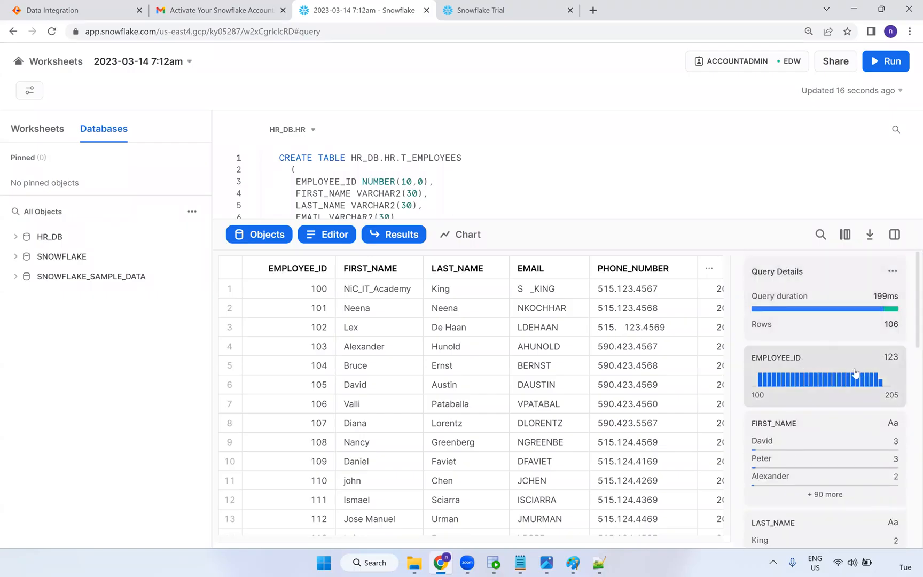
{"action": "scroll", "coordinate": [839, 376], "scroll_direction": "down", "scroll_amount": 2}
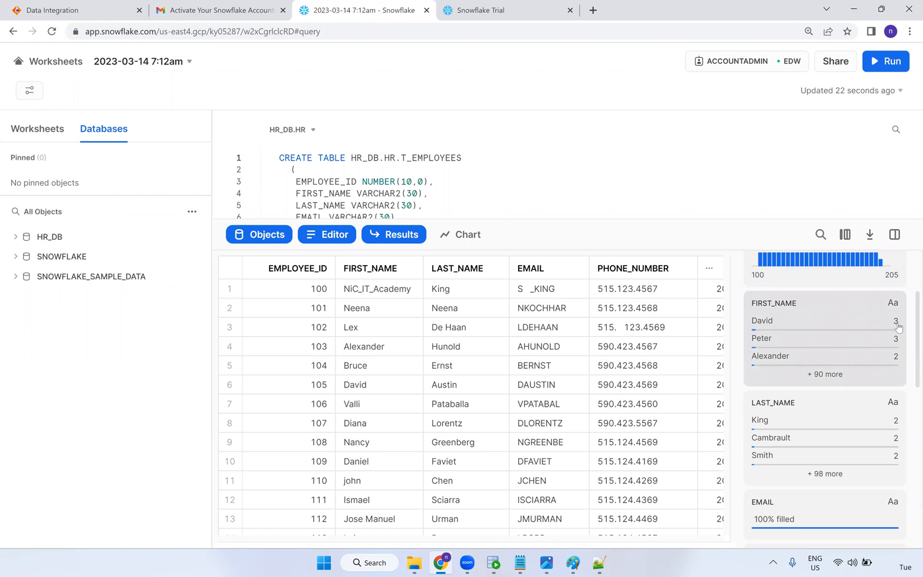
{"action": "scroll", "coordinate": [836, 406], "scroll_direction": "down", "scroll_amount": 2}
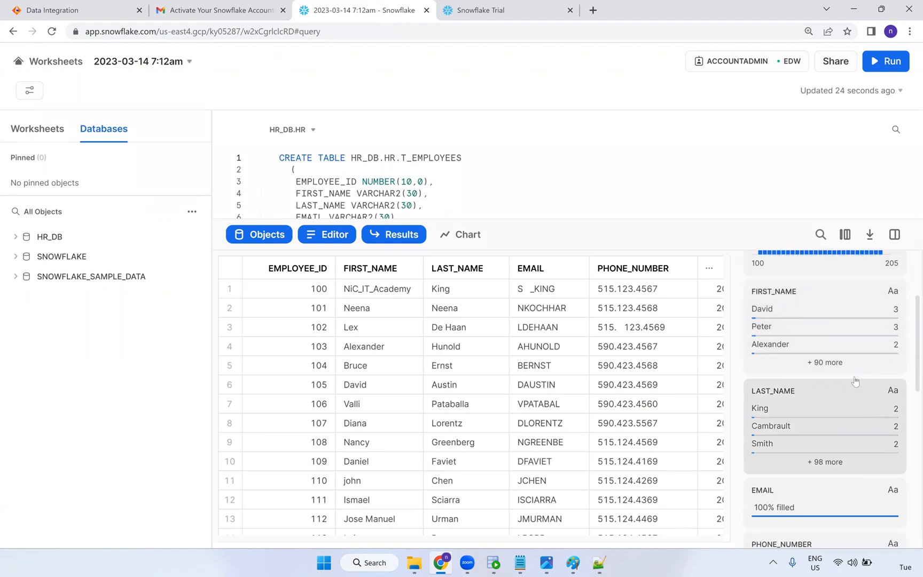
{"action": "scroll", "coordinate": [842, 361], "scroll_direction": "down", "scroll_amount": 2}
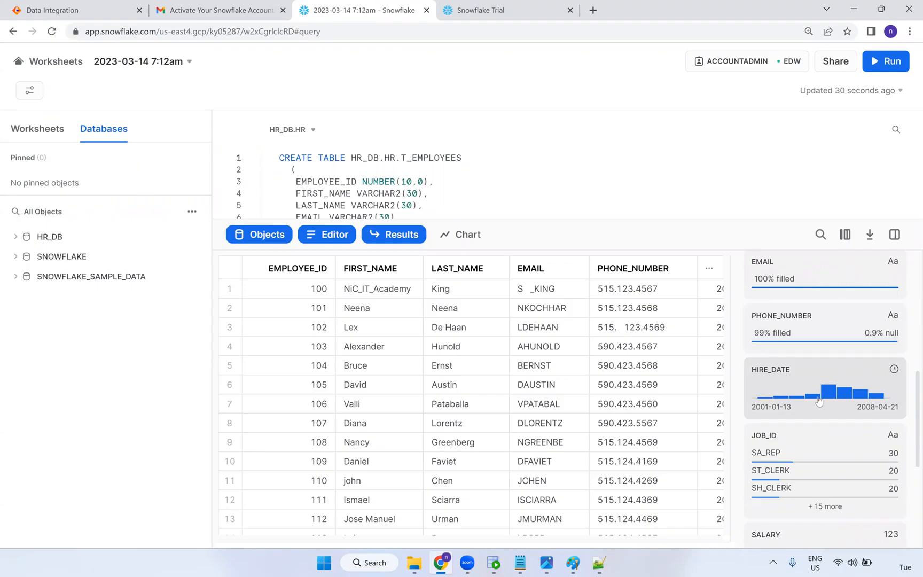
{"action": "scroll", "coordinate": [788, 435], "scroll_direction": "down", "scroll_amount": 5}
{"action": "scroll", "coordinate": [419, 370], "scroll_direction": "down", "scroll_amount": 10}
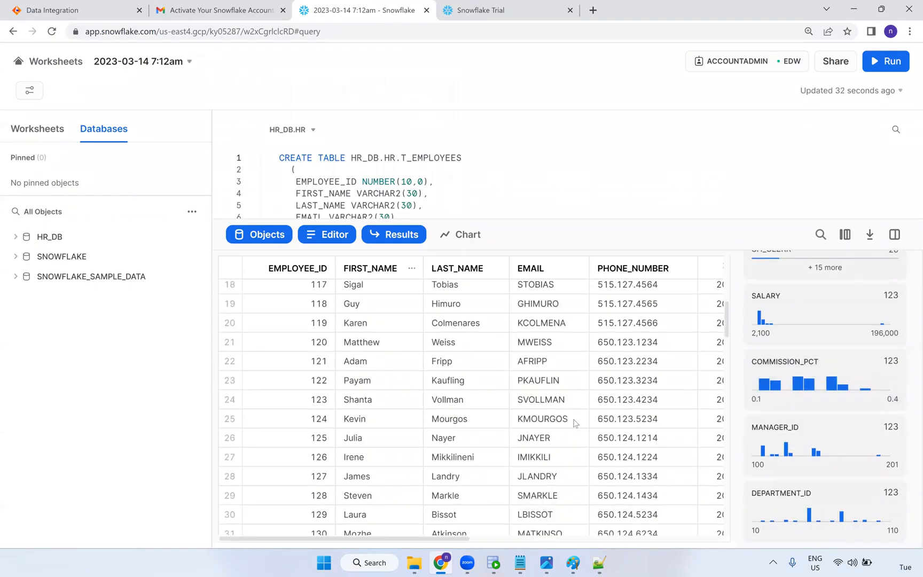
{"action": "scroll", "coordinate": [823, 481], "scroll_direction": "up", "scroll_amount": 10}
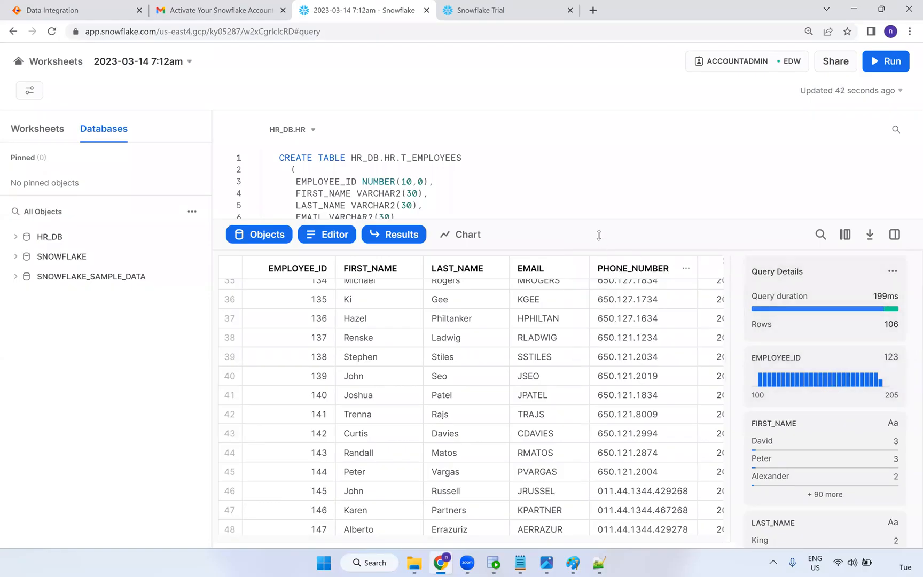
{"action": "left_click_drag", "start_coordinate": [596, 219], "coordinate": [596, 323]}
{"action": "scroll", "coordinate": [400, 225], "scroll_direction": "down", "scroll_amount": 1}
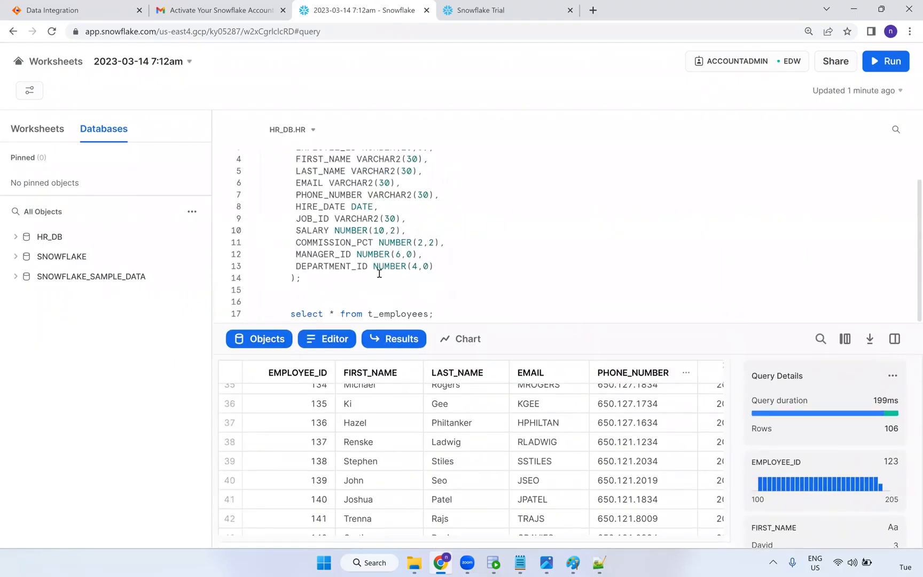
Open the T_EMPLOYEES table under HR_DB > HR > Tables in the Databases tree.
{"action": "left_click", "coordinate": [335, 280]}
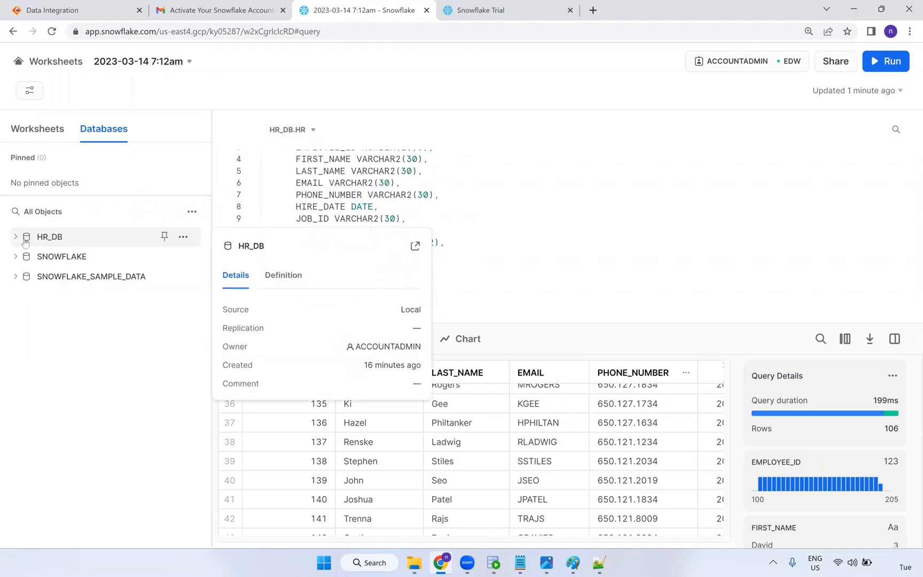
{"action": "left_click", "coordinate": [47, 243]}
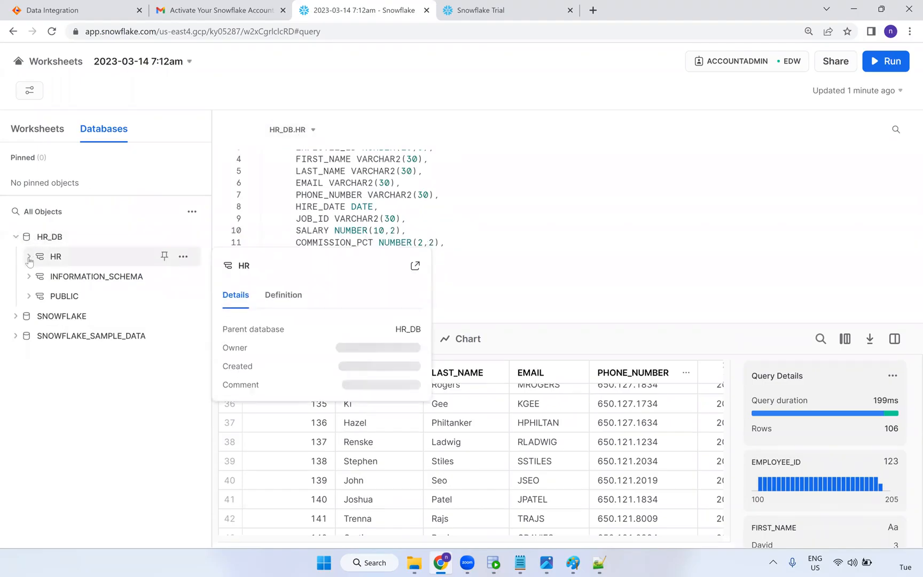
{"action": "left_click", "coordinate": [55, 257]}
{"action": "left_click", "coordinate": [60, 278]}
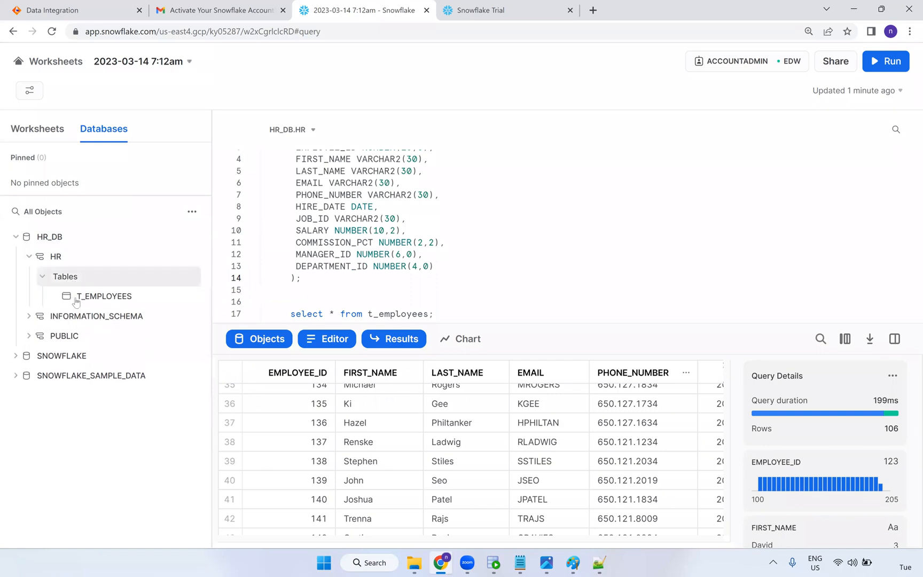
{"action": "left_click", "coordinate": [103, 297]}
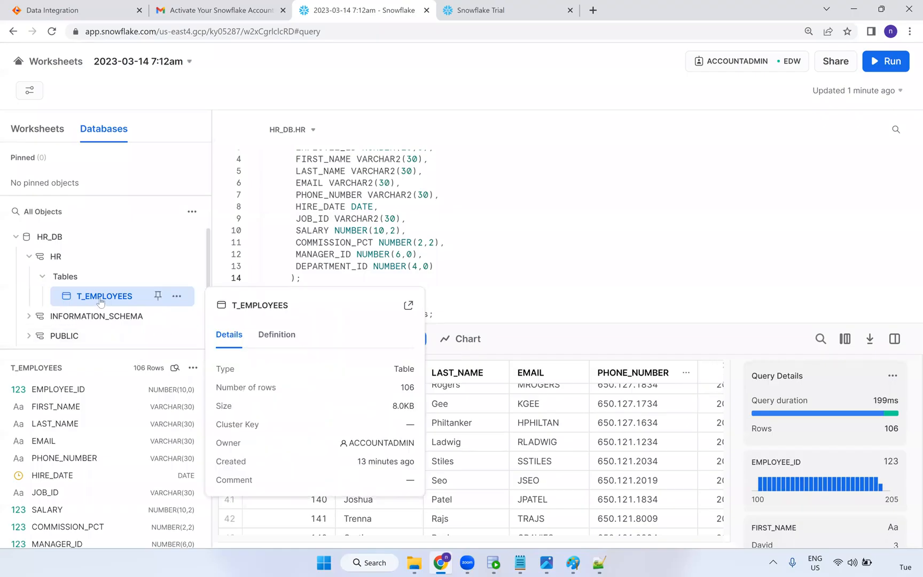
Scroll through T_EMPLOYEES' column list, then return the editor to the top.
{"action": "scroll", "coordinate": [88, 435], "scroll_direction": "down", "scroll_amount": 1}
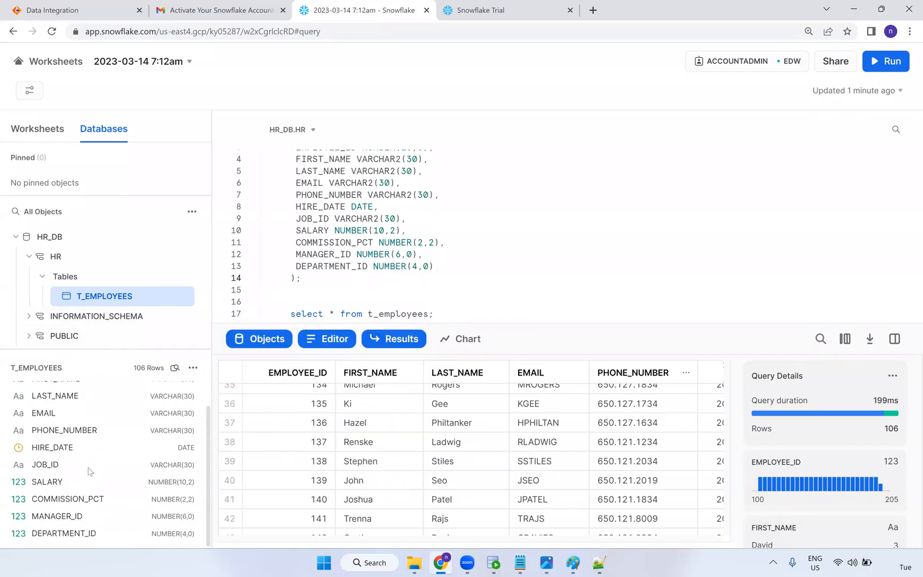
{"action": "scroll", "coordinate": [67, 481], "scroll_direction": "up", "scroll_amount": 1}
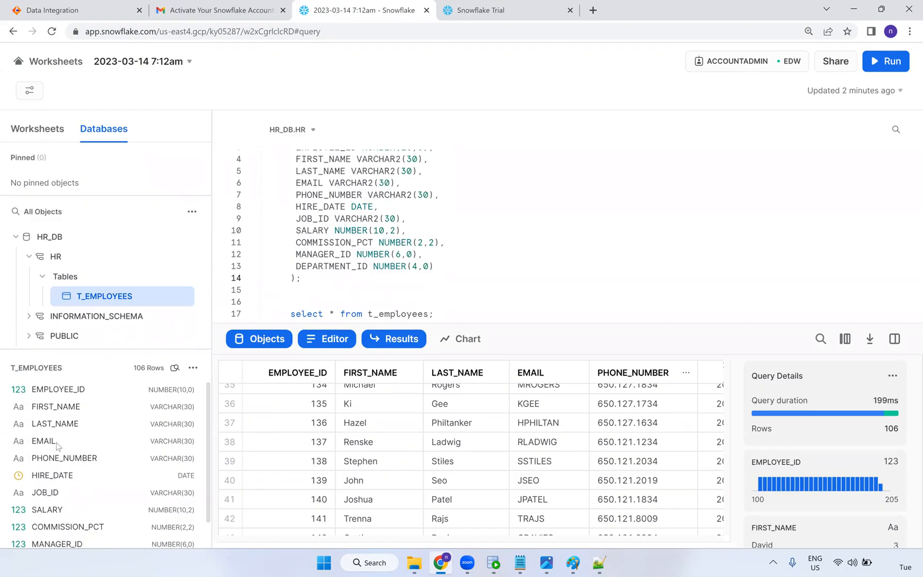
{"action": "scroll", "coordinate": [158, 409], "scroll_direction": "down", "scroll_amount": 1}
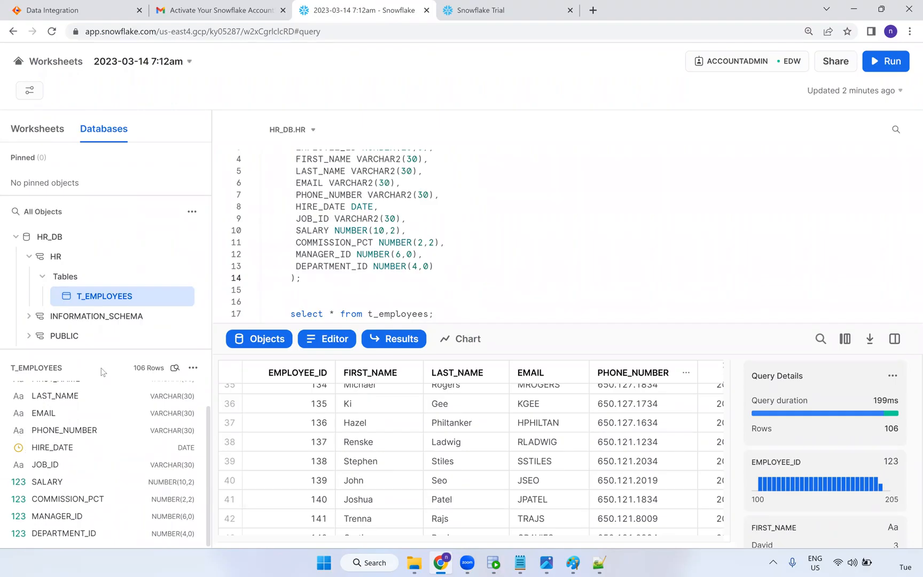
{"action": "mouse_move", "coordinate": [98, 295]}
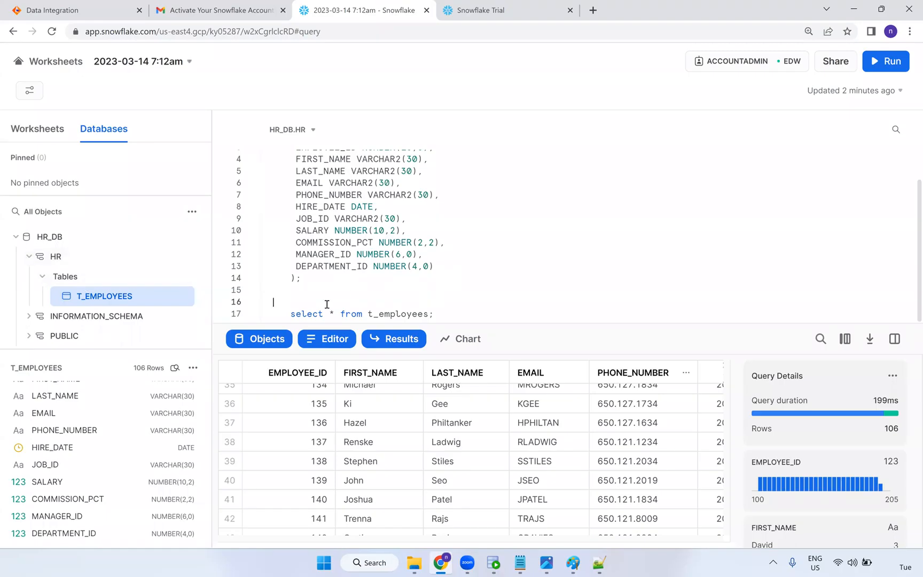
{"action": "scroll", "coordinate": [375, 264], "scroll_direction": "up", "scroll_amount": 2}
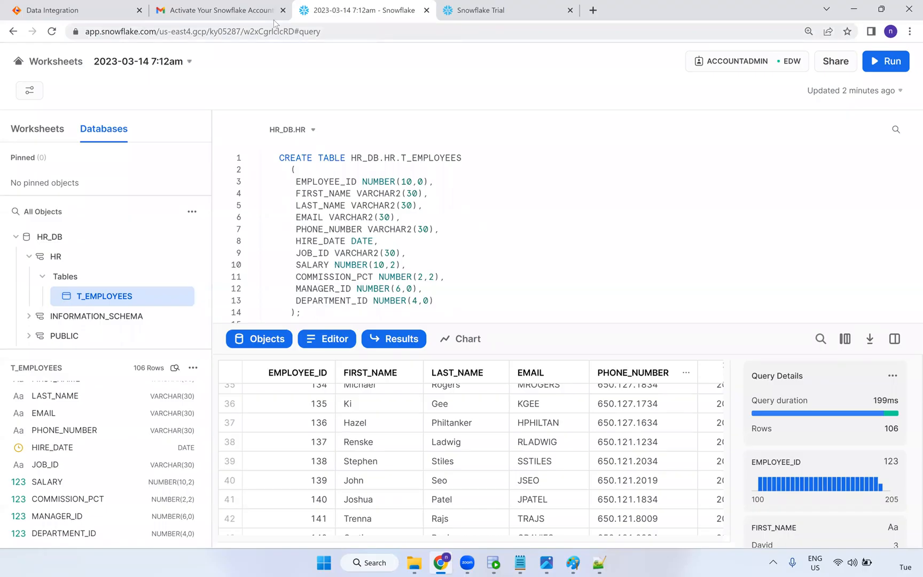
In Data Integration, close the m_Snowflake_connection-1 run details to show its 106 processed rows.
{"action": "left_click", "coordinate": [104, 12]}
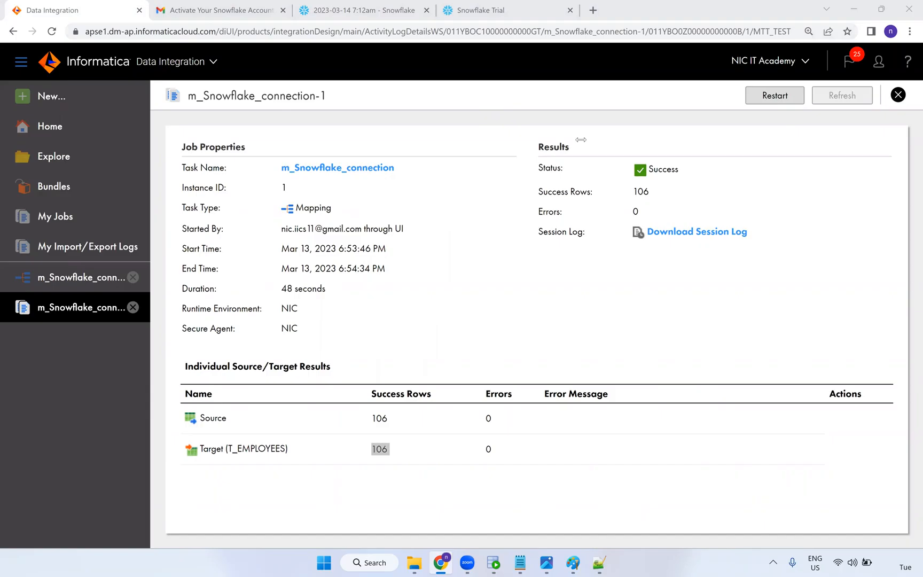
{"action": "left_click", "coordinate": [134, 307]}
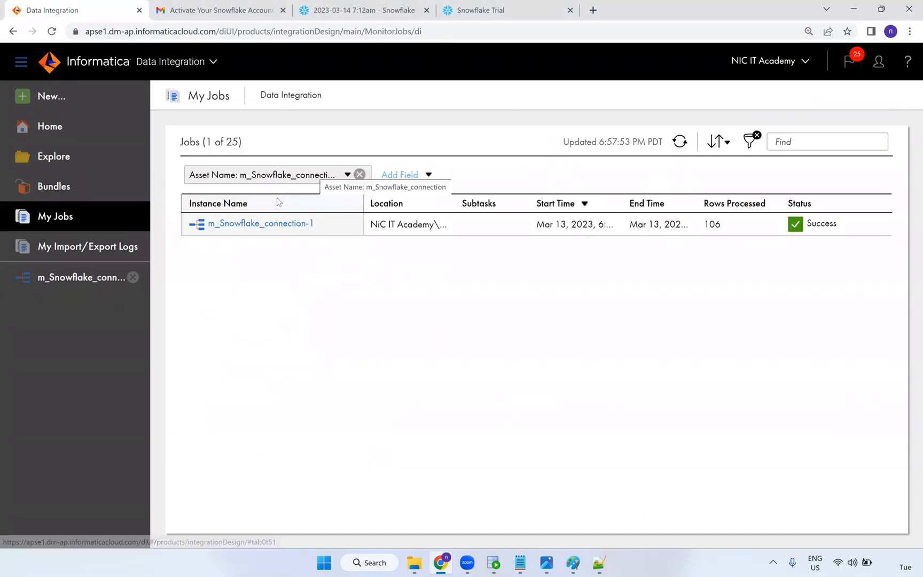
{"action": "left_click", "coordinate": [270, 231]}
Open the m_Snowflake_connection mapping in split view and scroll the transformation palette.
{"action": "left_click", "coordinate": [91, 275]}
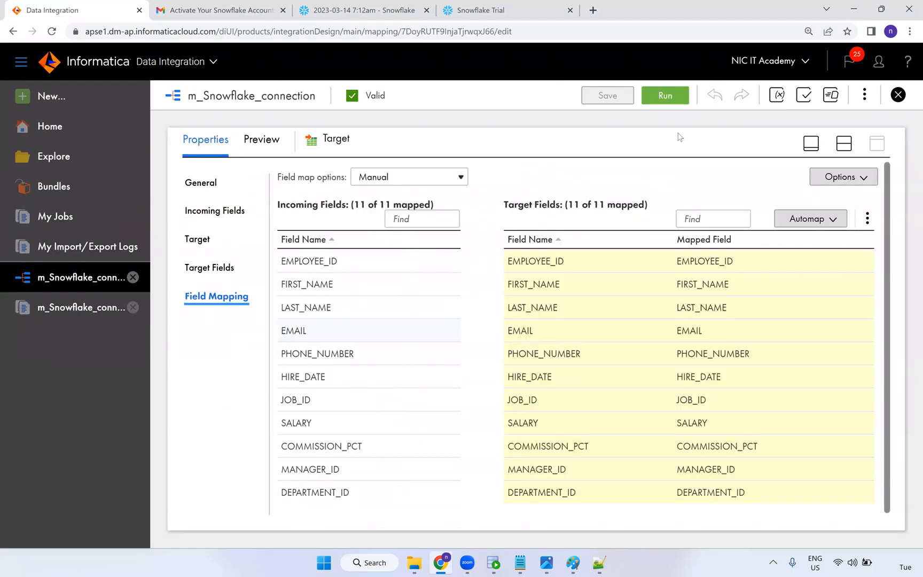
{"action": "left_click", "coordinate": [844, 143]}
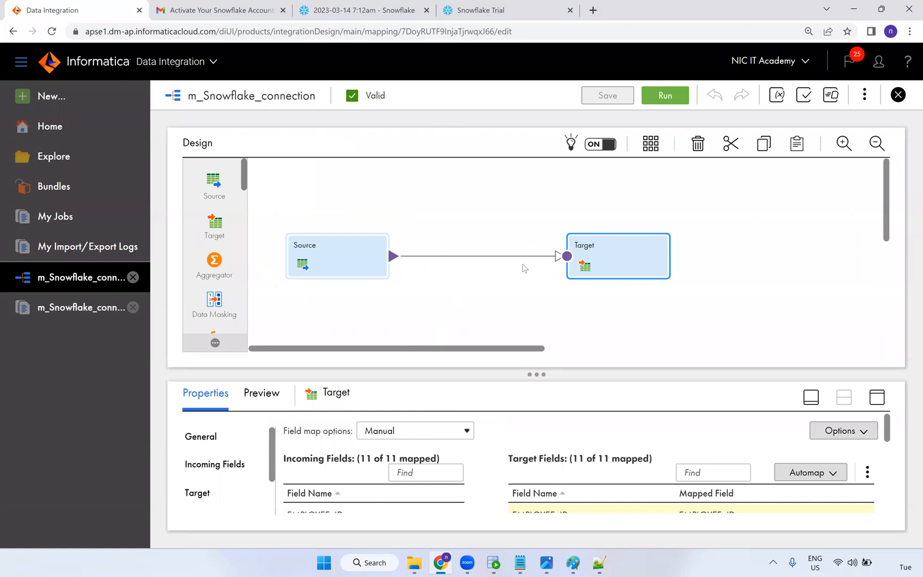
{"action": "left_click_drag", "start_coordinate": [538, 374], "coordinate": [536, 351]}
{"action": "scroll", "coordinate": [214, 224], "scroll_direction": "down", "scroll_amount": 3}
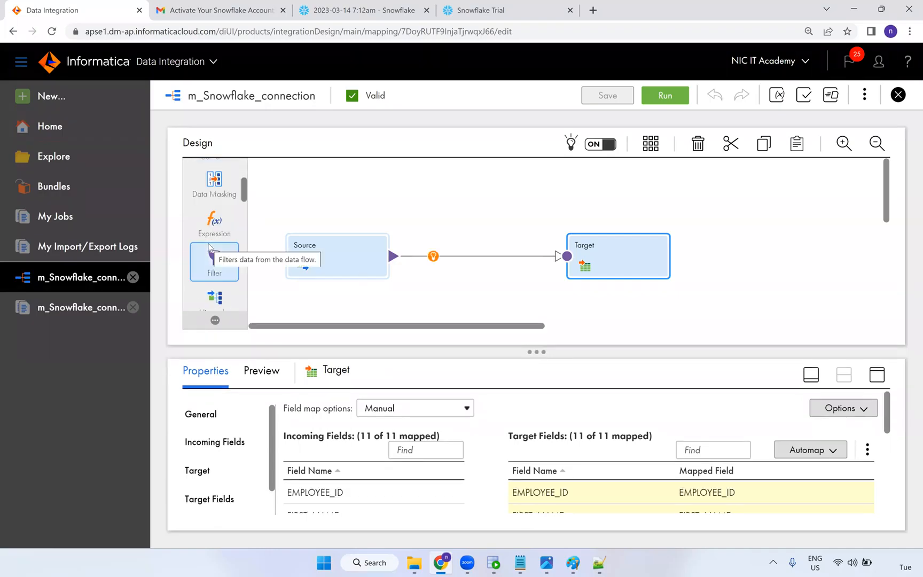
{"action": "scroll", "coordinate": [211, 213], "scroll_direction": "down", "scroll_amount": 5}
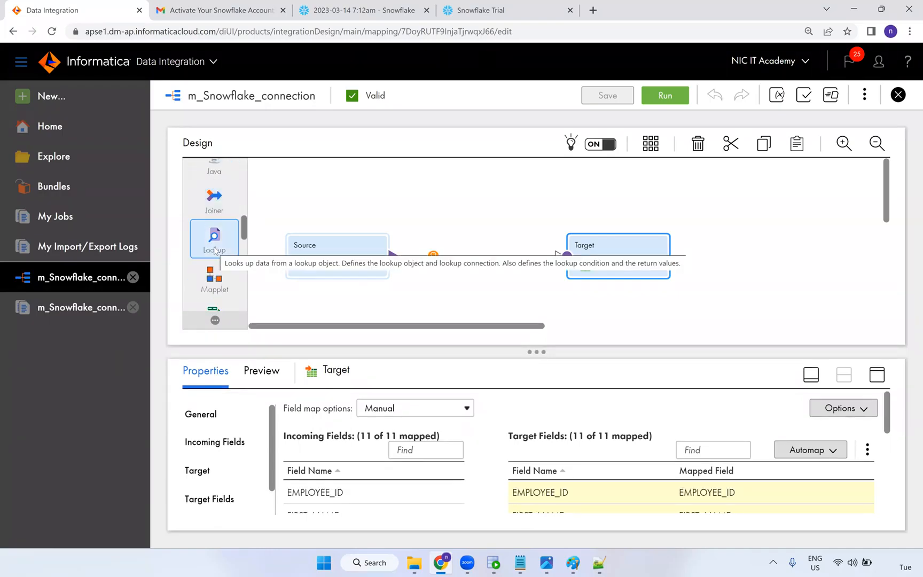
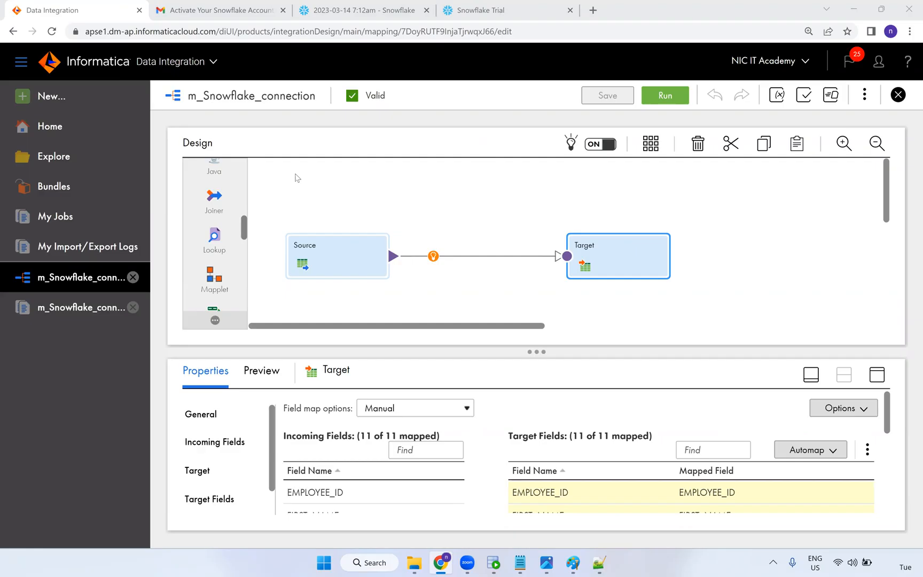
Switch to the '2023-03-14 7:12am - Snowflake' worksheet tab showing the T_EMPLOYEES table.
{"action": "left_click", "coordinate": [314, 13]}
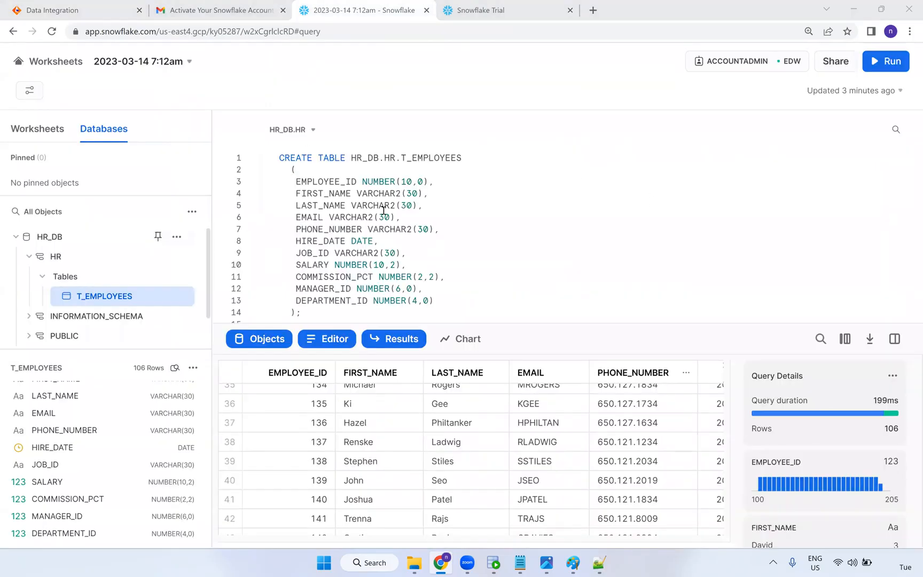
Add blank lines below the 'select * from t_employees;' statement.
{"action": "scroll", "coordinate": [415, 224], "scroll_direction": "down", "scroll_amount": 2}
{"action": "left_click", "coordinate": [449, 314]}
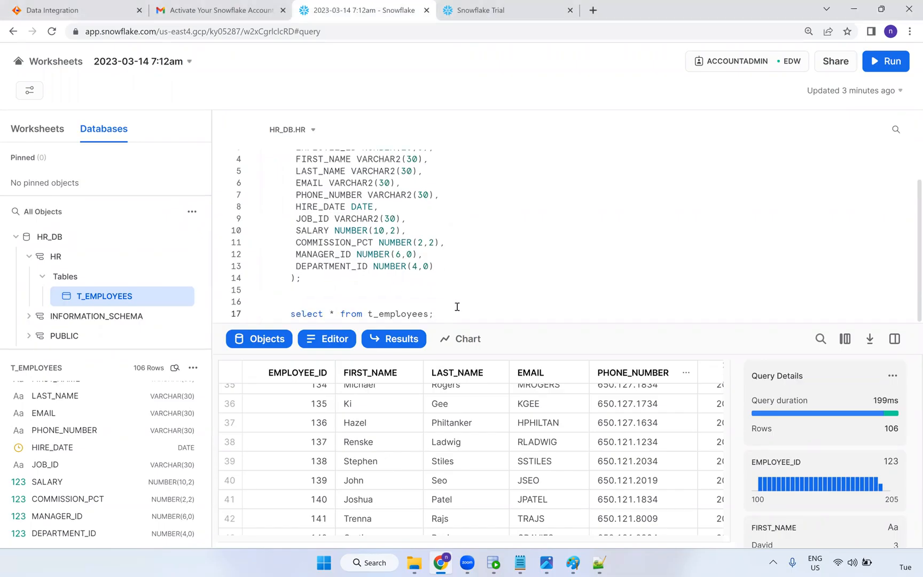
{"action": "key", "text": "Return"}
{"action": "key", "text": "Return"}
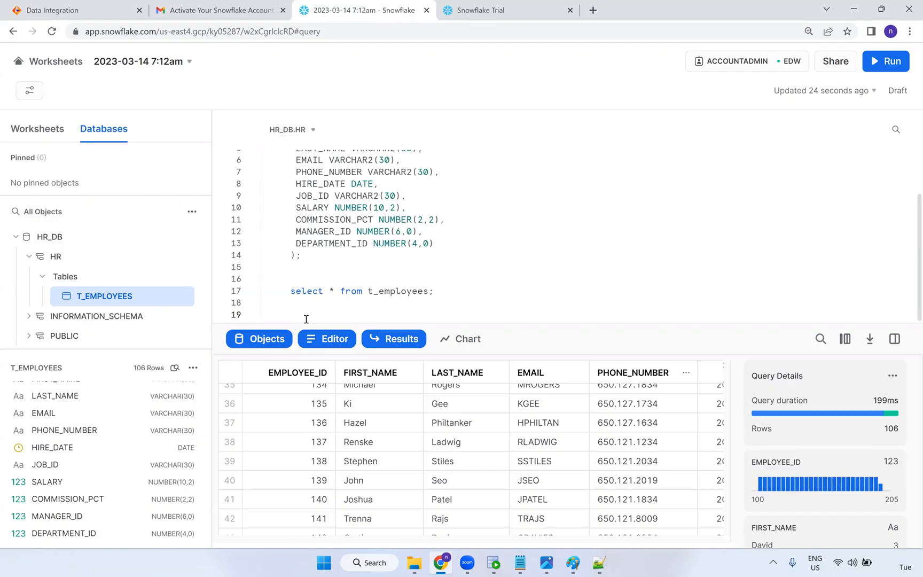
{"action": "left_click", "coordinate": [337, 277]}
{"action": "left_click", "coordinate": [322, 316]}
Type an underscore inside the t_employees name in the query.
{"action": "scroll", "coordinate": [413, 265], "scroll_direction": "up", "scroll_amount": 2}
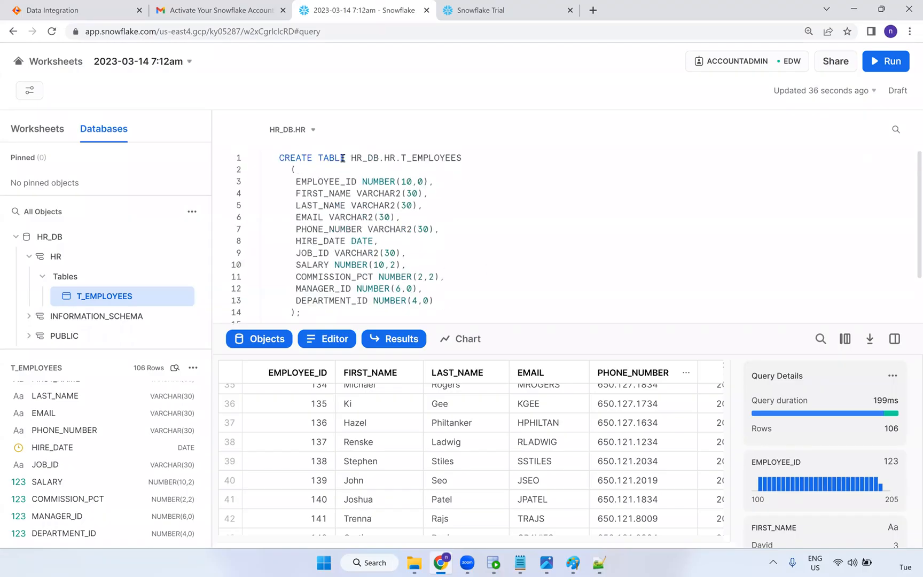
{"action": "scroll", "coordinate": [330, 262], "scroll_direction": "down", "scroll_amount": 1}
{"action": "scroll", "coordinate": [329, 267], "scroll_direction": "down", "scroll_amount": 1}
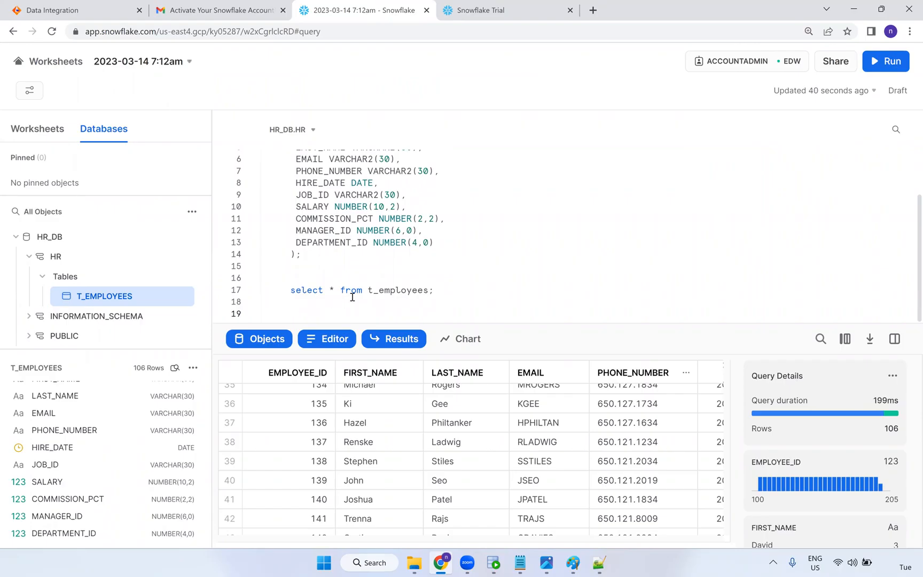
{"action": "left_click", "coordinate": [372, 291]}
{"action": "type", "text": "_"}
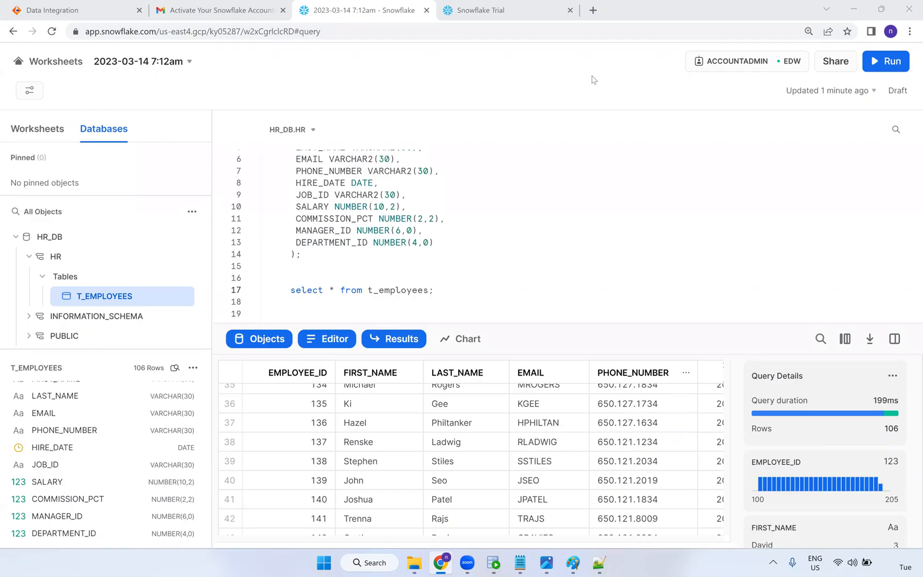
Highlight the CREATE TABLE T_EMPLOYEES statement for review, then deselect it.
{"action": "key", "text": "Up"}
{"action": "key", "text": "Up"}
{"action": "key", "text": "Up"}
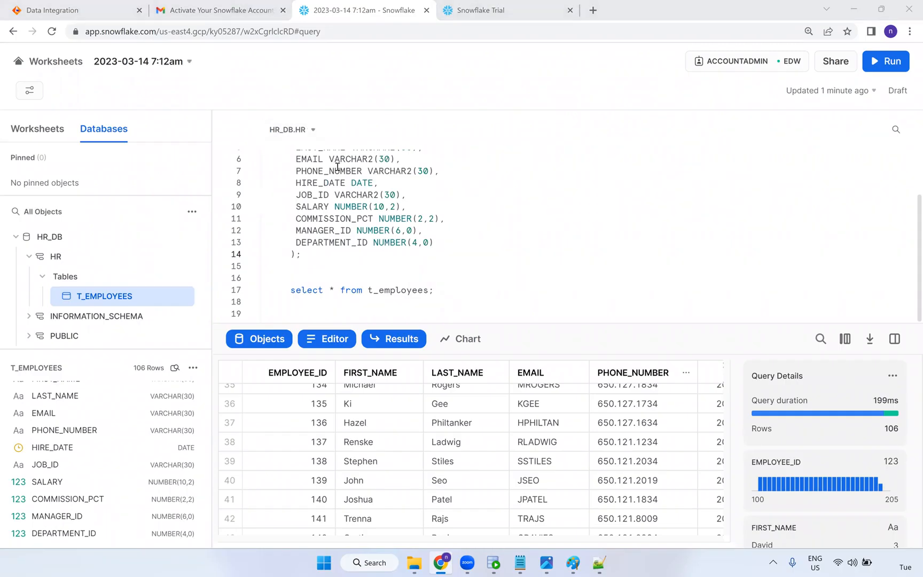
{"action": "scroll", "coordinate": [339, 215], "scroll_direction": "up", "scroll_amount": 2}
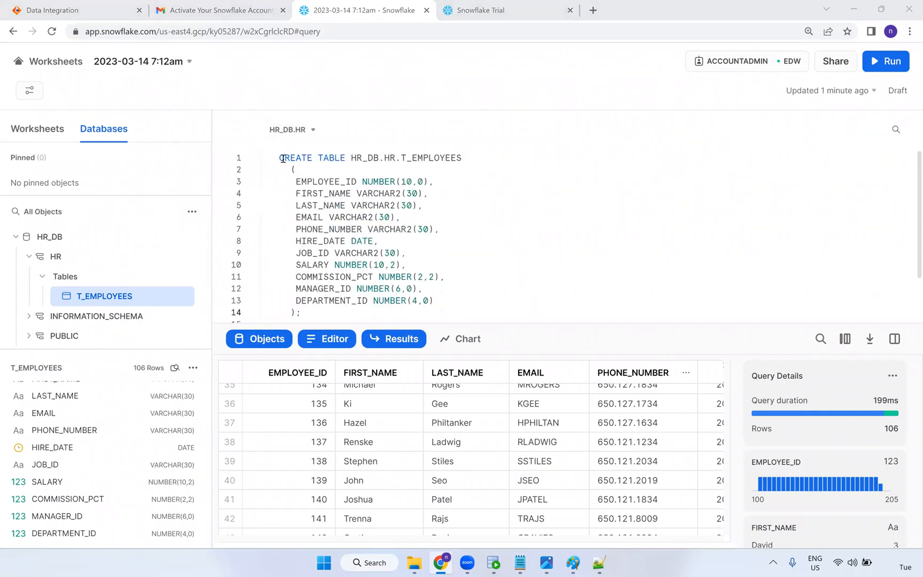
{"action": "left_click_drag", "start_coordinate": [279, 157], "coordinate": [331, 310]}
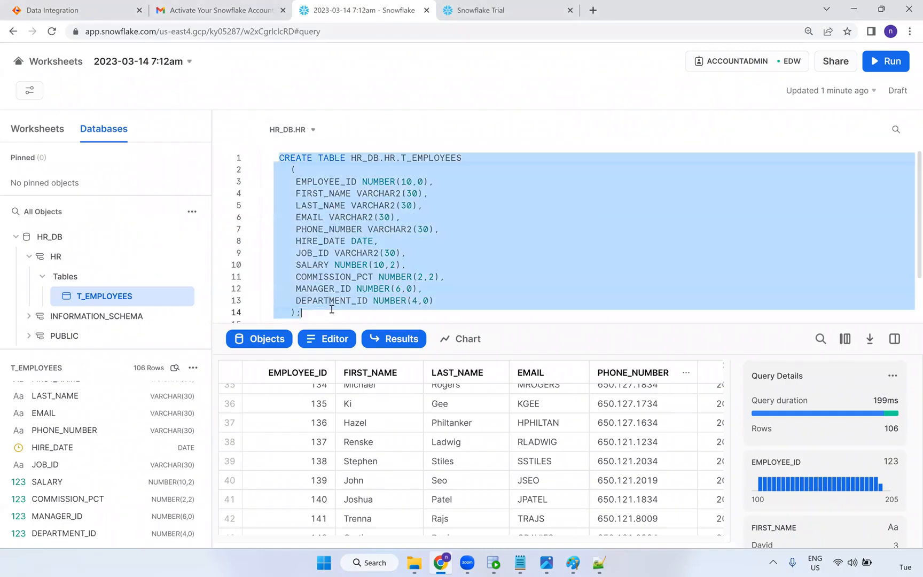
{"action": "left_click", "coordinate": [492, 273]}
Add a new line below the select statement and bring up the Notepad connection notes.
{"action": "scroll", "coordinate": [492, 273], "scroll_direction": "down", "scroll_amount": 3}
{"action": "left_click", "coordinate": [297, 306]}
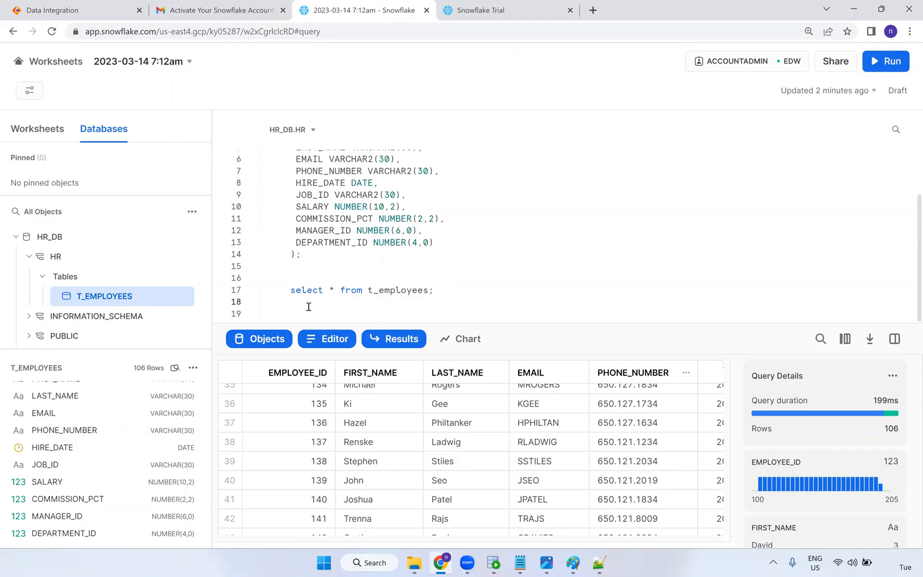
{"action": "key", "text": "Return"}
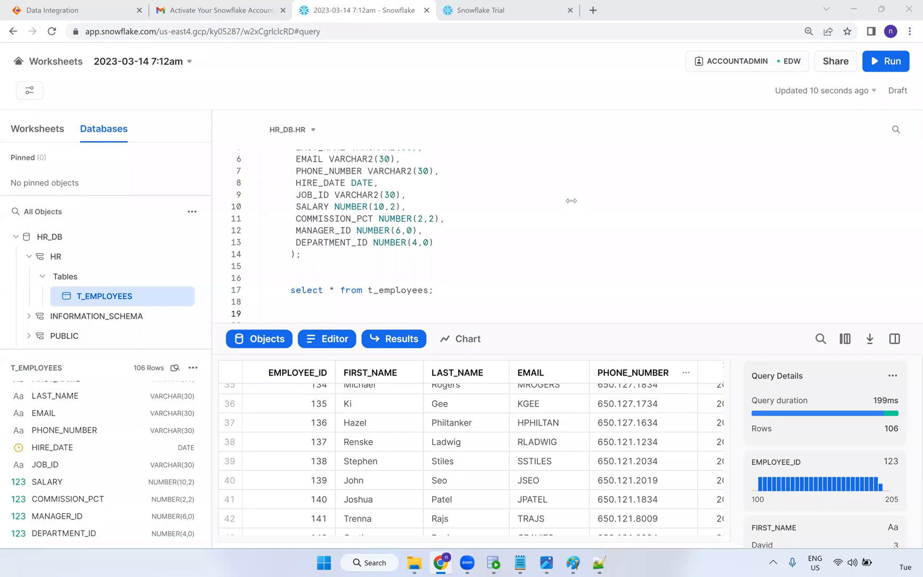
{"action": "mouse_move", "coordinate": [520, 562]}
{"action": "left_click", "coordinate": [504, 528]}
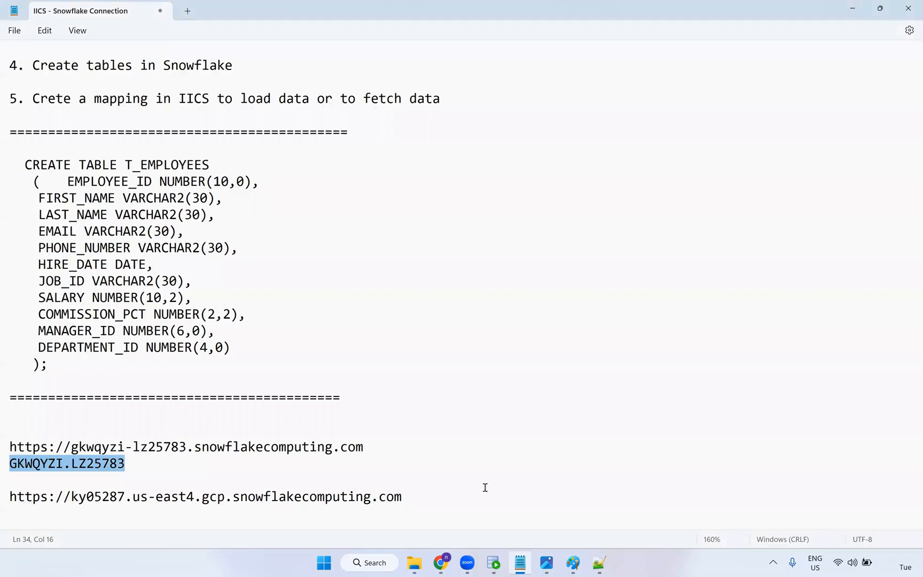
Replace the connection URLs and account identifier with 'CDI - IICS --> Cloud (AWS, GCP, SnowFlake, Azure)'.
{"action": "left_click_drag", "start_coordinate": [410, 499], "coordinate": [12, 452]}
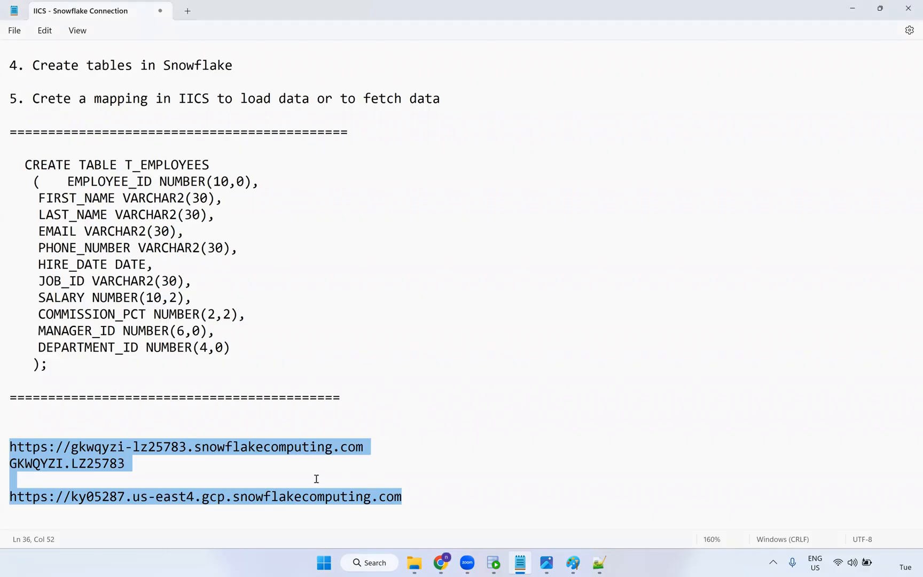
{"action": "left_click", "coordinate": [378, 482]}
{"action": "left_click_drag", "start_coordinate": [400, 497], "coordinate": [14, 438]}
{"action": "key", "text": "BackSpace"}
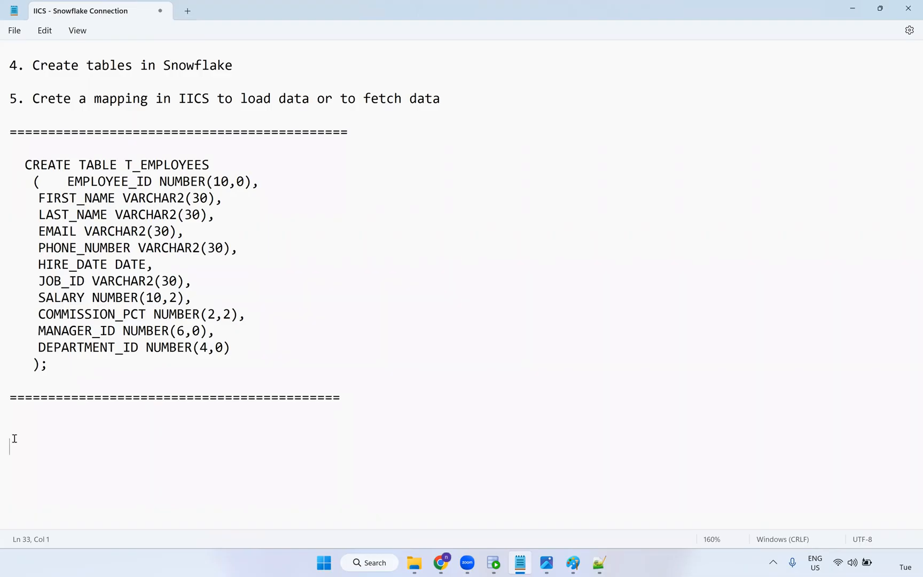
{"action": "type", "text": "CDI - IICS --> Cloud"}
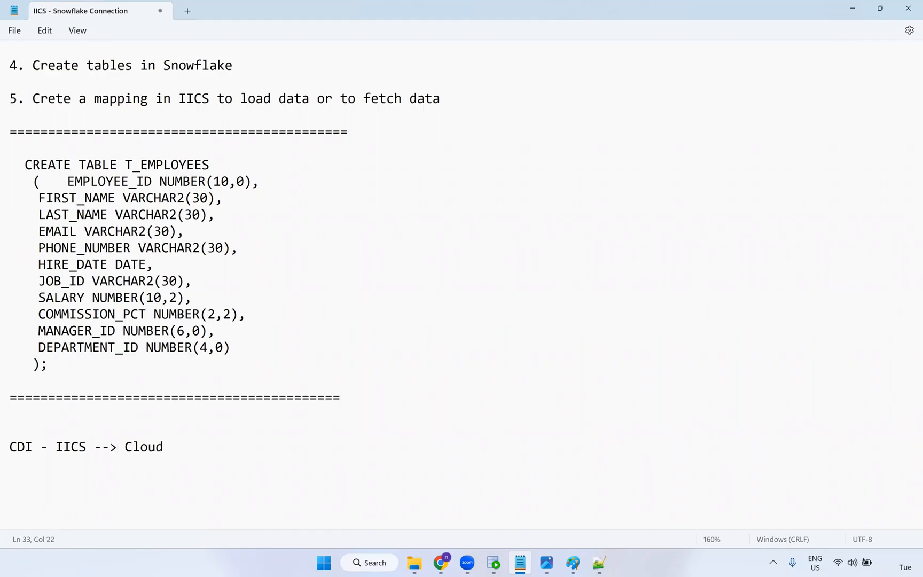
{"action": "type", "text": " (AWS, GCP, SnowFlake, "}
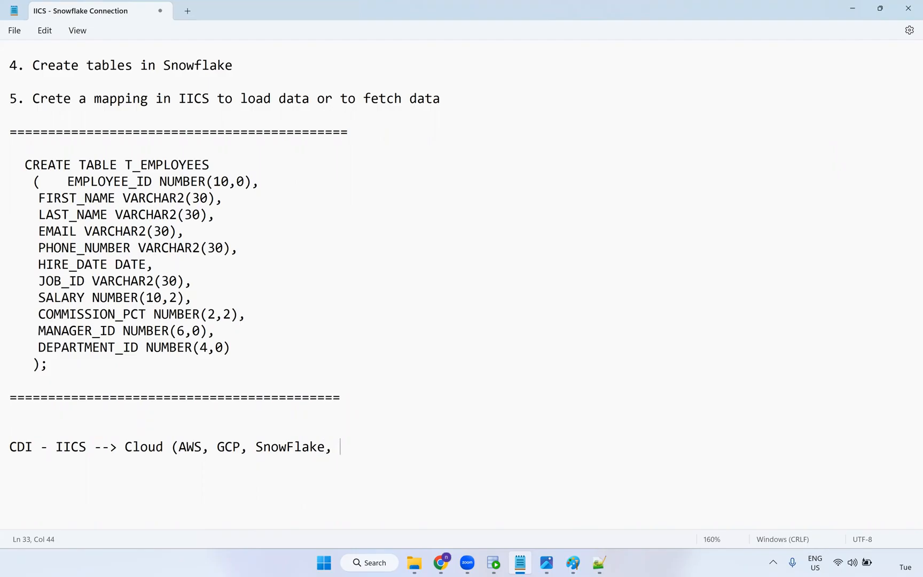
{"action": "type", "text": "Azure)"}
Remove the empty line above the CDI line and add a row of equals signs below it.
{"action": "left_click", "coordinate": [12, 425]}
{"action": "key", "text": "Delete"}
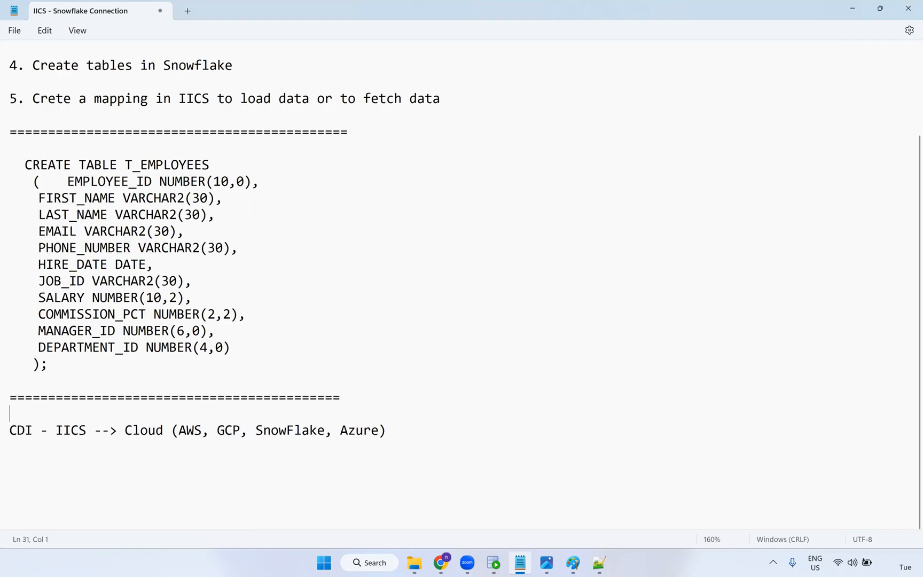
{"action": "left_click", "coordinate": [20, 452]}
{"action": "key", "text": "Return"}
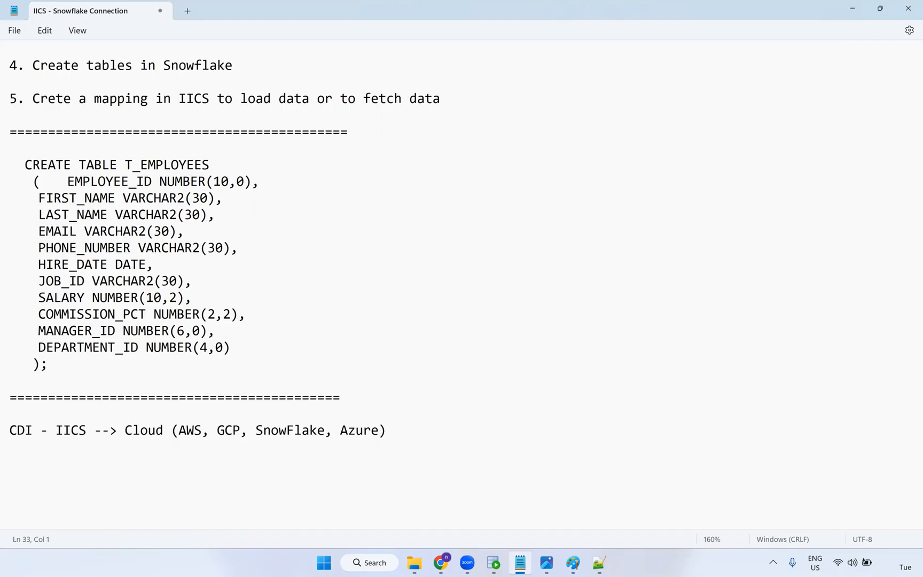
{"action": "type", "text": "==========================================="}
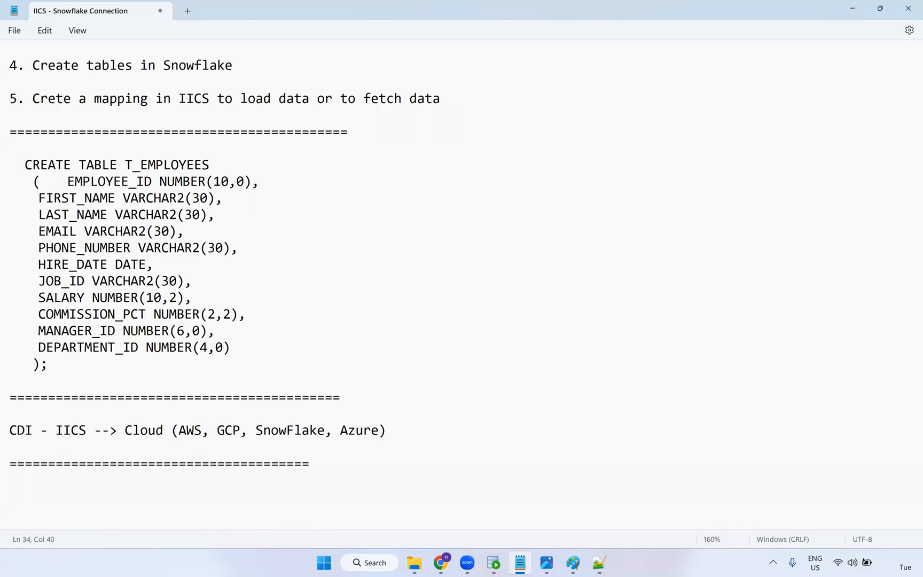
Add blank lines after the separator row and highlight the AWS, GCP, SnowFlake, Azure list.
{"action": "key", "text": "Return"}
{"action": "key", "text": "Return"}
{"action": "left_click", "coordinate": [180, 430]}
{"action": "key", "text": "shift+Home"}
{"action": "left_click", "coordinate": [377, 428], "text": "shift"}
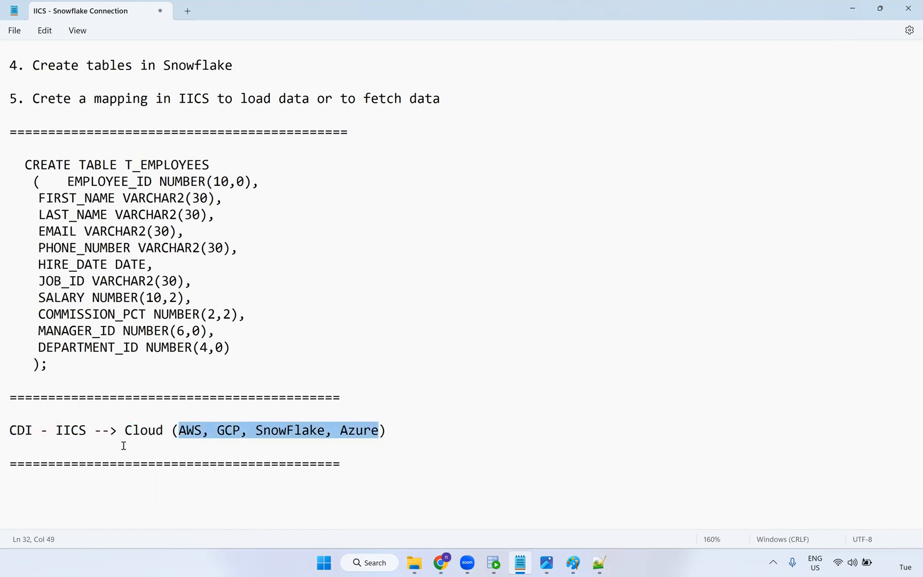
Type '(PostgreSQL, Teradata, Netezza)' under the cloud list, correcting the typos.
{"action": "left_click", "coordinate": [99, 447]}
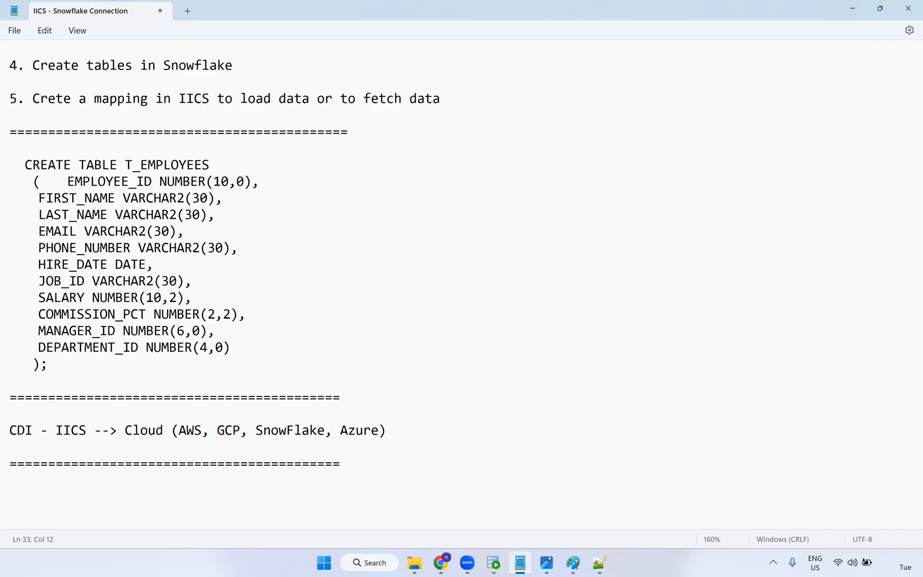
{"action": "type", "text": "(Poste"}
{"action": "key", "text": "BackSpace"}
{"action": "type", "text": "greSQL, "}
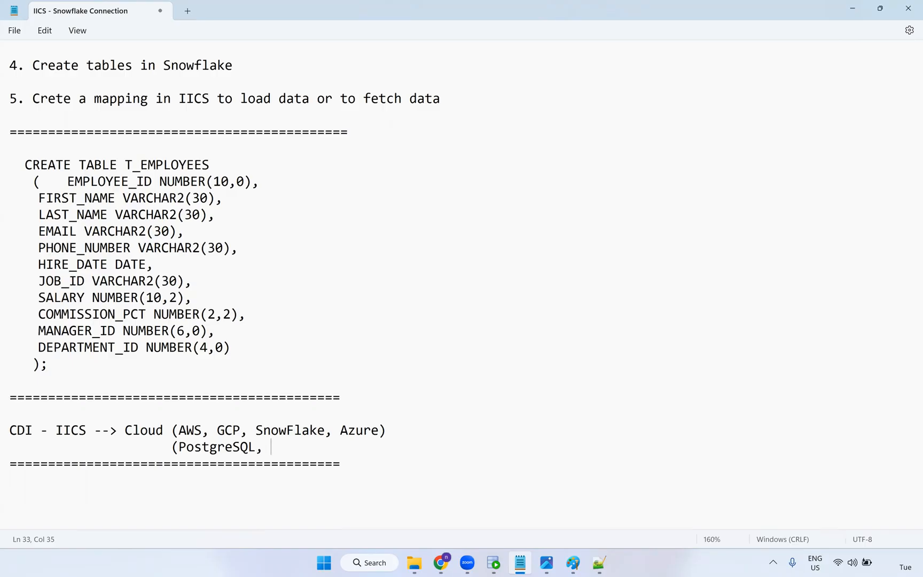
{"action": "type", "text": "Teradata)"}
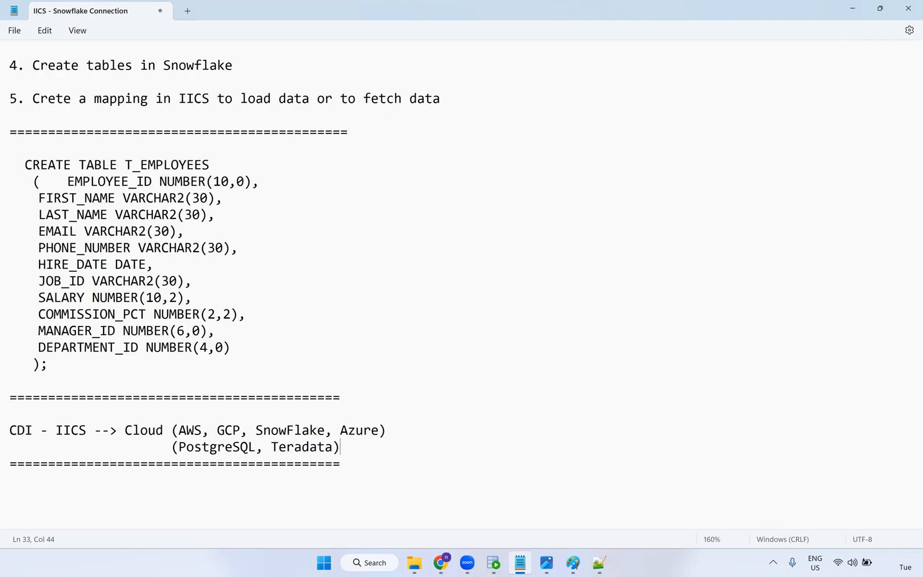
{"action": "key", "text": "BackSpace"}
{"action": "key", "text": "BackSpace"}
{"action": "type", "text": ", Natezza)"}
{"action": "left_click", "coordinate": [364, 448]}
{"action": "key", "text": "BackSpace"}
{"action": "type", "text": "e"}
{"action": "left_click", "coordinate": [414, 453]}
{"action": "left_click", "coordinate": [361, 463]}
{"action": "left_click", "coordinate": [347, 399]}
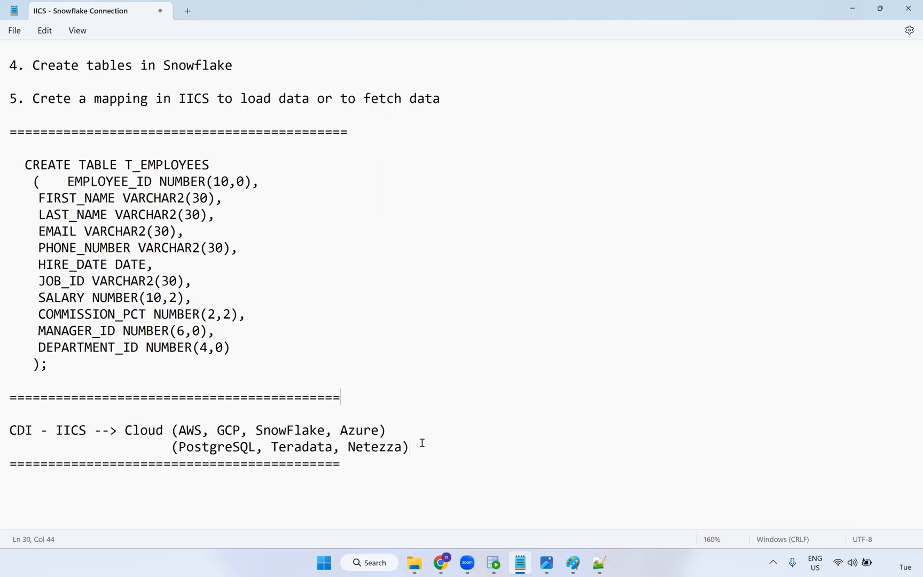
{"action": "left_click", "coordinate": [62, 415]}
Select the word SnowFlake in the CDI - IICS --> Cloud line.
{"action": "double_click", "coordinate": [278, 430]}
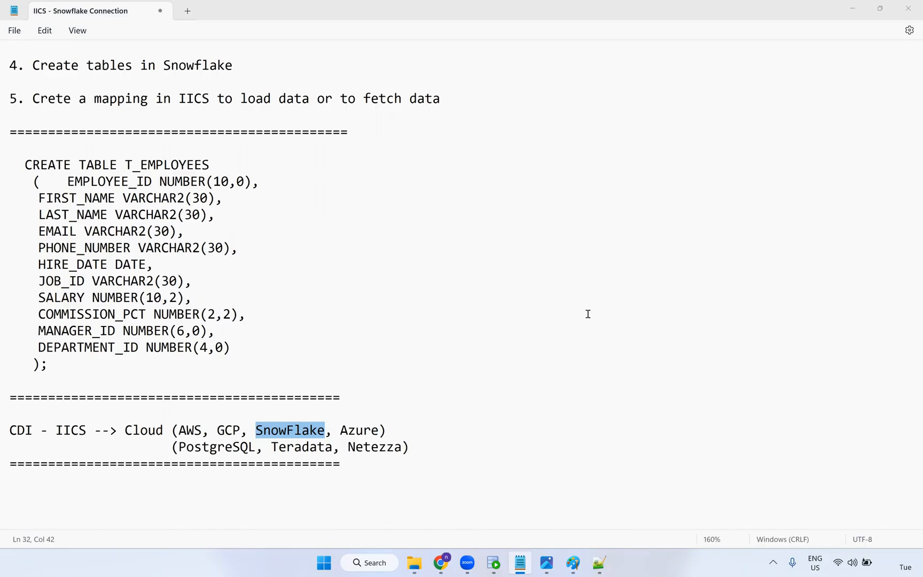
Type an 'AWS - S3 - Redshift' line at the bottom of the notes followed by a separator row.
{"action": "scroll", "coordinate": [203, 475], "scroll_direction": "down", "scroll_amount": 1}
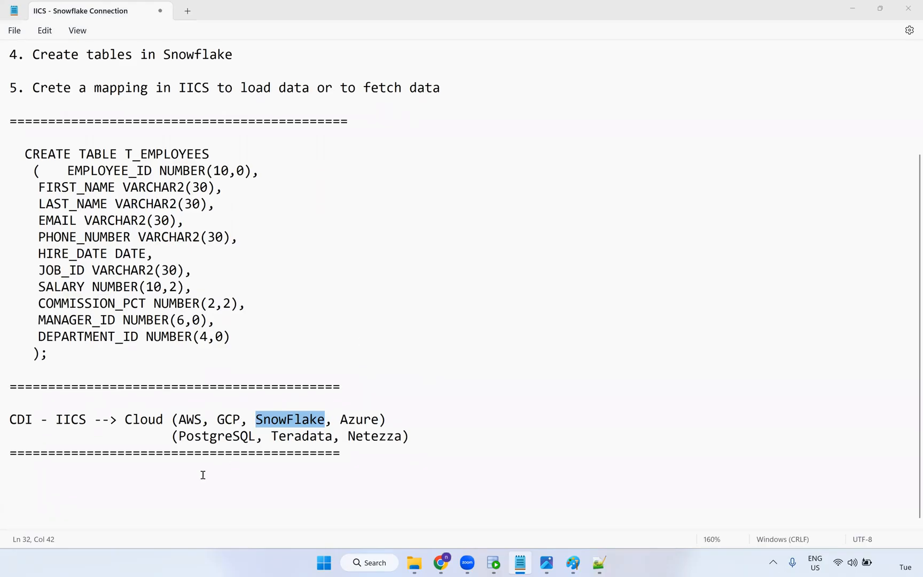
{"action": "scroll", "coordinate": [189, 458], "scroll_direction": "down", "scroll_amount": 1}
{"action": "left_click", "coordinate": [189, 458]}
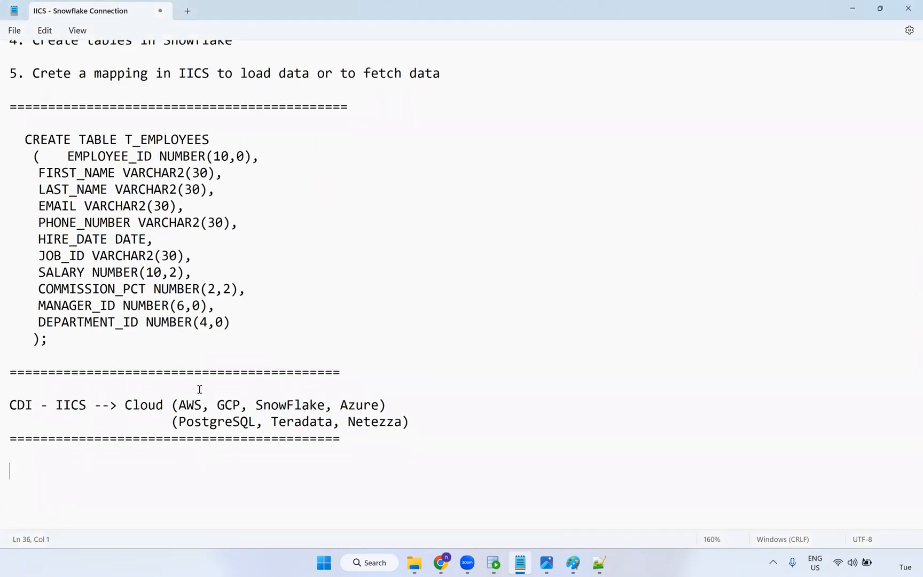
{"action": "type", "text": "S3"}
{"action": "key", "text": "BackSpace"}
{"action": "key", "text": "BackSpace"}
{"action": "key", "text": "BackSpace"}
{"action": "type", "text": "AWS - A"}
{"action": "key", "text": "BackSpace"}
{"action": "type", "text": "S"}
{"action": "type", "text": "3 "}
{"action": "type", "text": "- Redh"}
{"action": "type", "text": "sit"}
{"action": "key", "text": "BackSpace"}
{"action": "key", "text": "BackSpace"}
{"action": "key", "text": "BackSpace"}
{"action": "key", "text": "BackSpace"}
{"action": "type", "text": "shit"}
{"action": "key", "text": "BackSpace"}
{"action": "key", "text": "BackSpace"}
{"action": "key", "text": "BackSpace"}
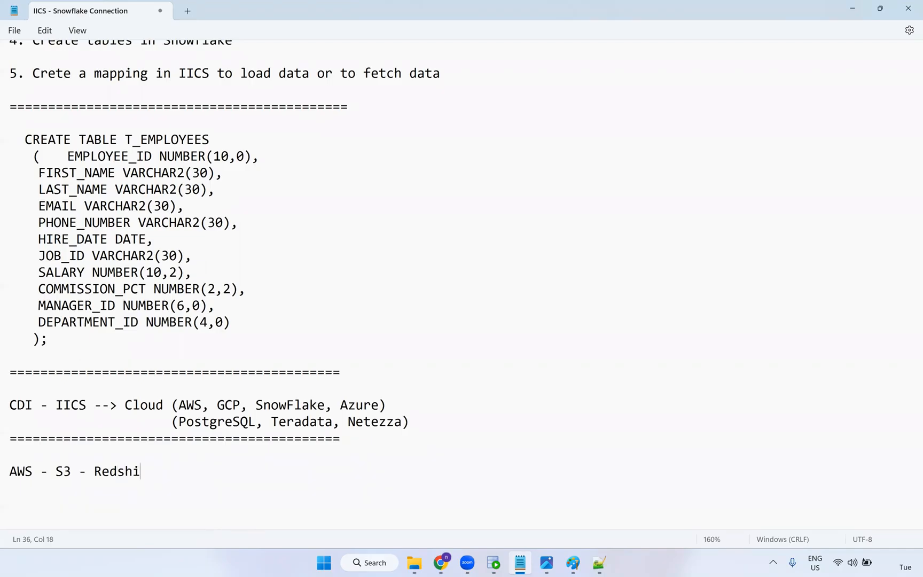
{"action": "type", "text": "hift"}
{"action": "key", "text": "Return"}
{"action": "key", "text": "Return"}
{"action": "type", "text": "=========================================="}
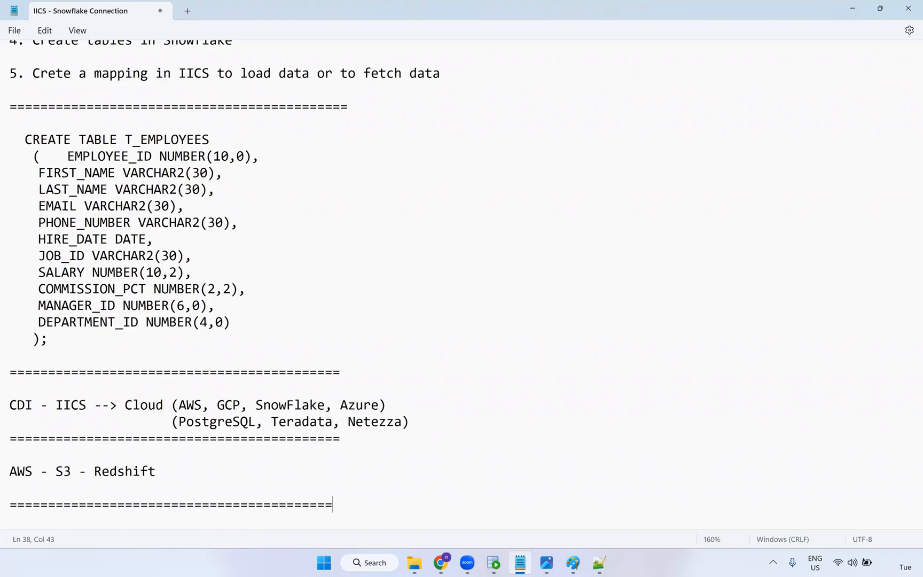
{"action": "type", "text": "="}
Select the AWS - S3 - Redshift text and add a GCP line beneath it.
{"action": "left_click", "coordinate": [96, 478]}
{"action": "left_click_drag", "start_coordinate": [94, 472], "coordinate": [154, 474]}
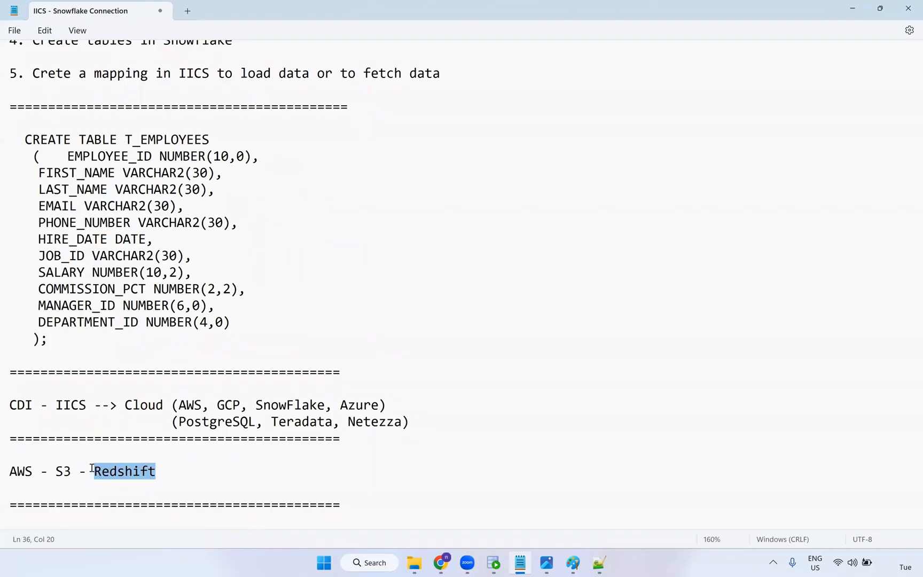
{"action": "left_click_drag", "start_coordinate": [161, 476], "coordinate": [10, 481]}
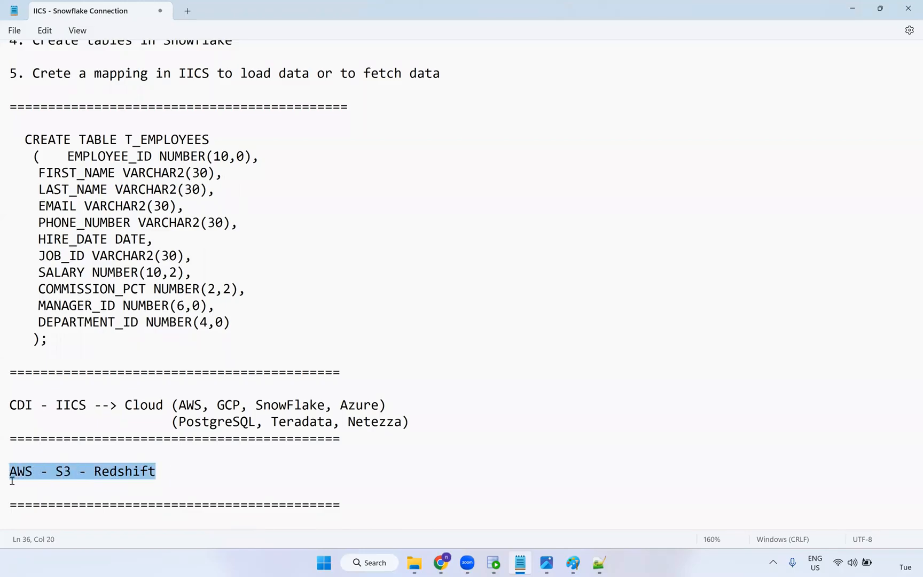
{"action": "left_click", "coordinate": [18, 488]}
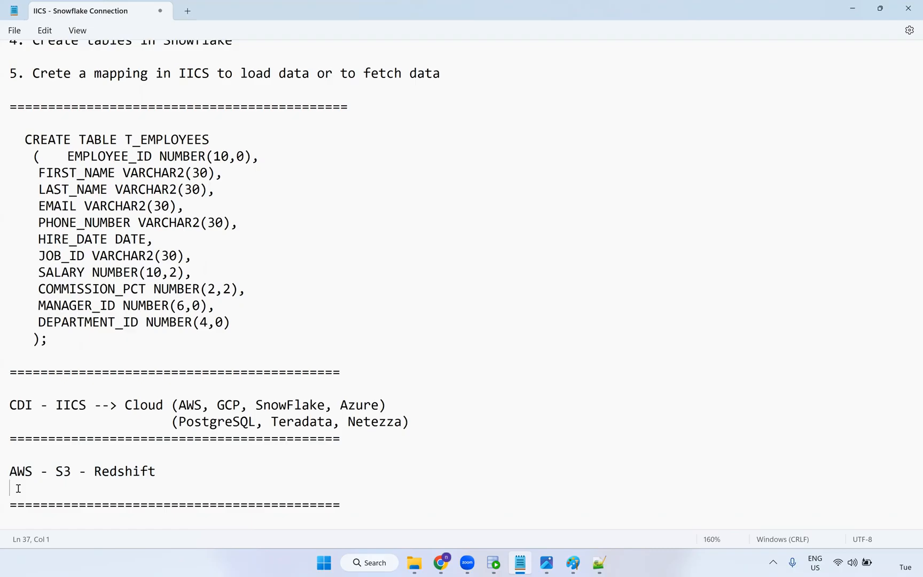
{"action": "type", "text": "GCP"}
Delete the AWS, GCP and final separator lines from the notes.
{"action": "left_click_drag", "start_coordinate": [49, 487], "coordinate": [12, 475]}
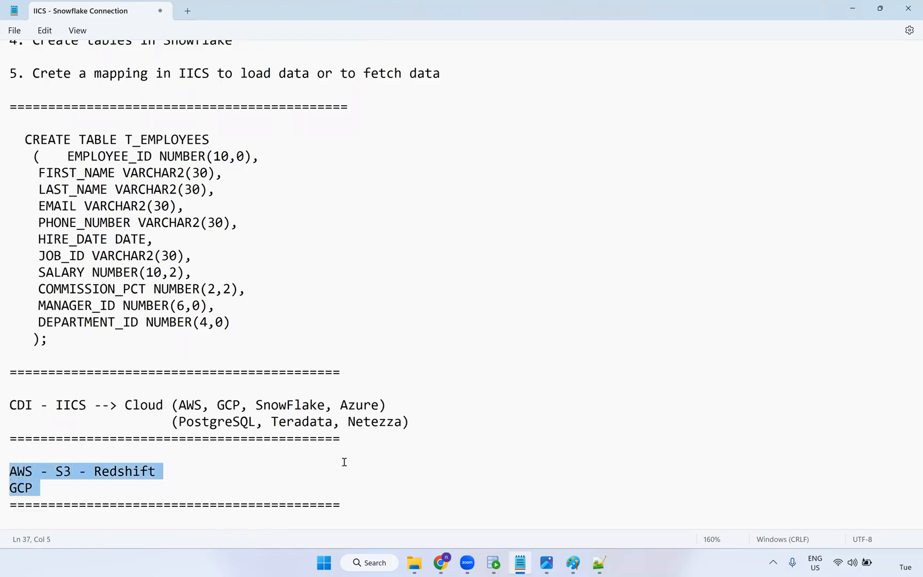
{"action": "double_click", "coordinate": [363, 503]}
{"action": "left_click", "coordinate": [48, 460], "text": "shift"}
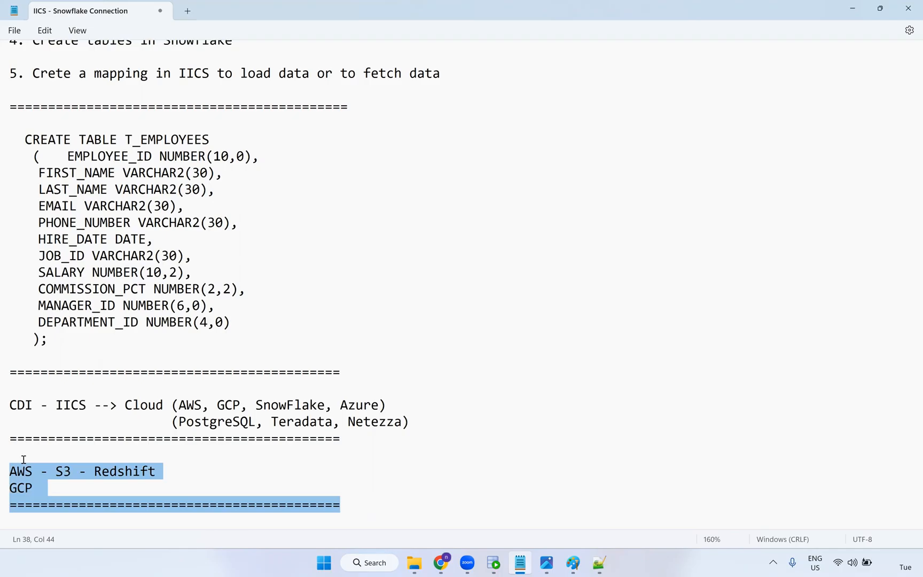
{"action": "key", "text": "Delete"}
{"action": "key", "text": "BackSpace"}
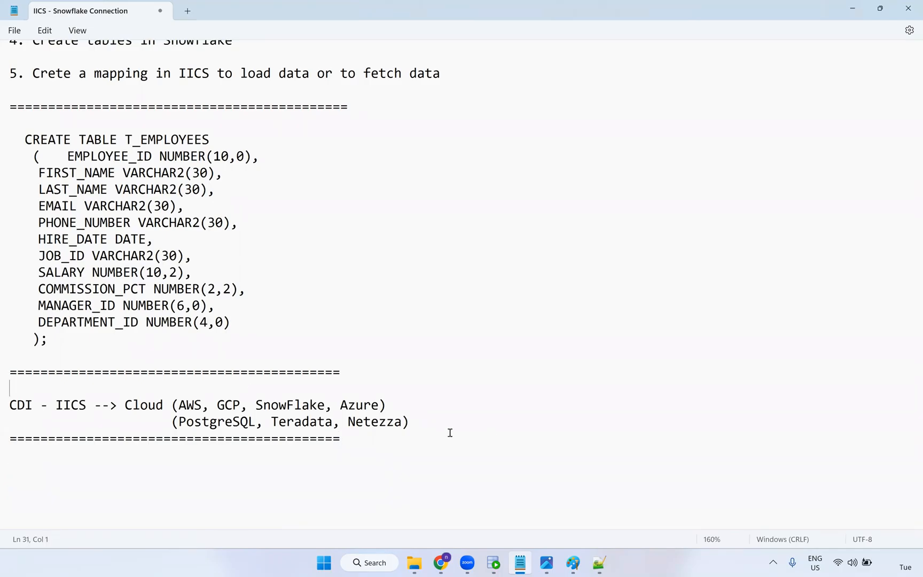
Insert a blank line after the (PostgreSQL, Teradata, Netezza) line.
{"action": "left_click", "coordinate": [418, 426]}
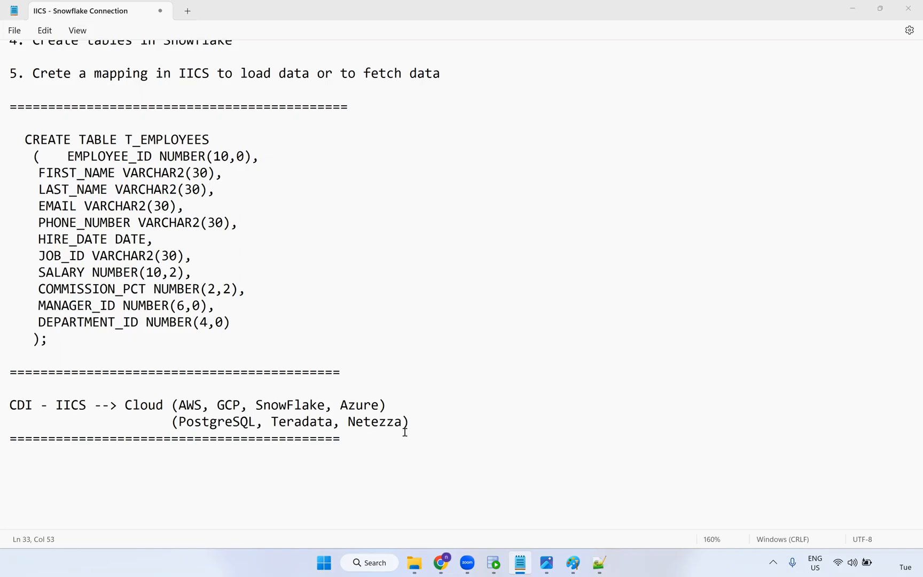
{"action": "left_click", "coordinate": [435, 431]}
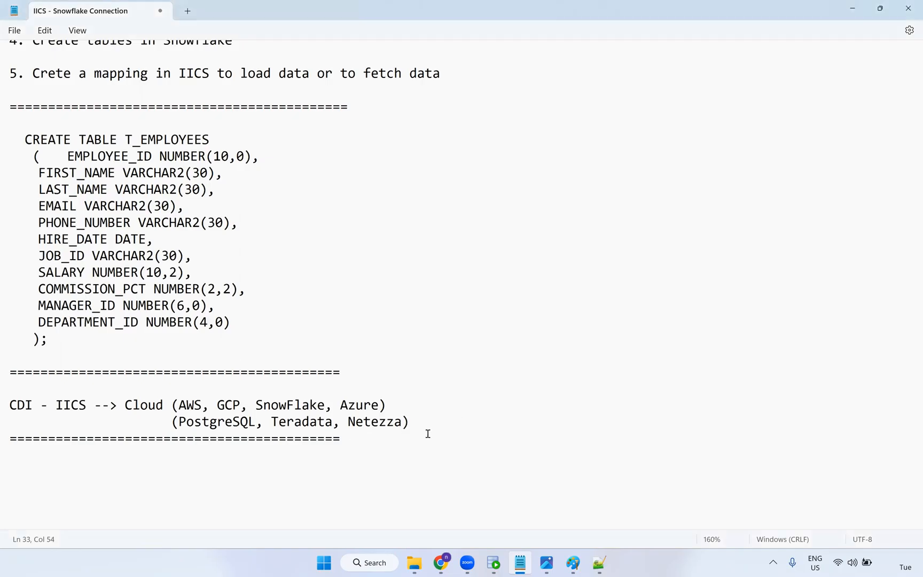
{"action": "key", "text": "Return"}
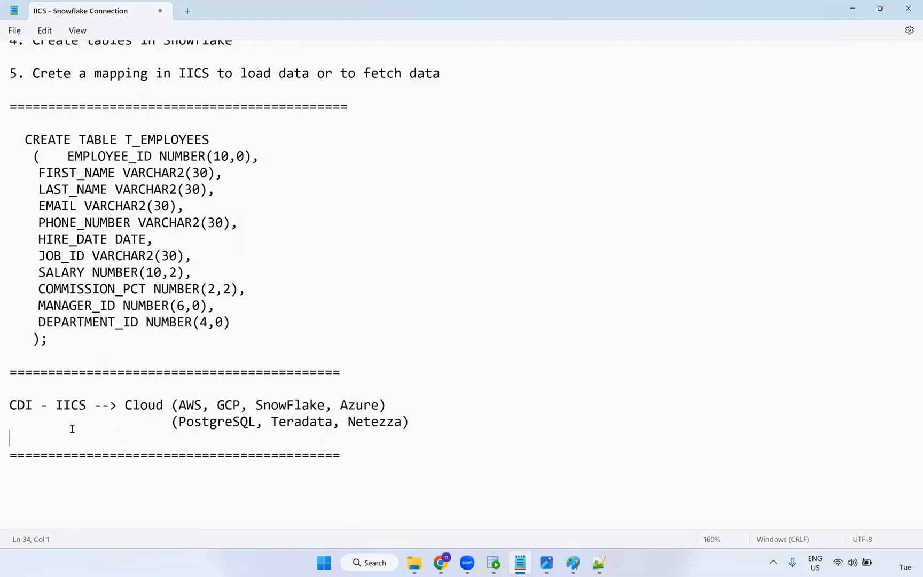
Highlight AWS, GCP, SnowFlake and Azure in turn, then return to the Snowflake worksheet.
{"action": "double_click", "coordinate": [189, 405]}
{"action": "left_click_drag", "start_coordinate": [217, 405], "coordinate": [379, 403]}
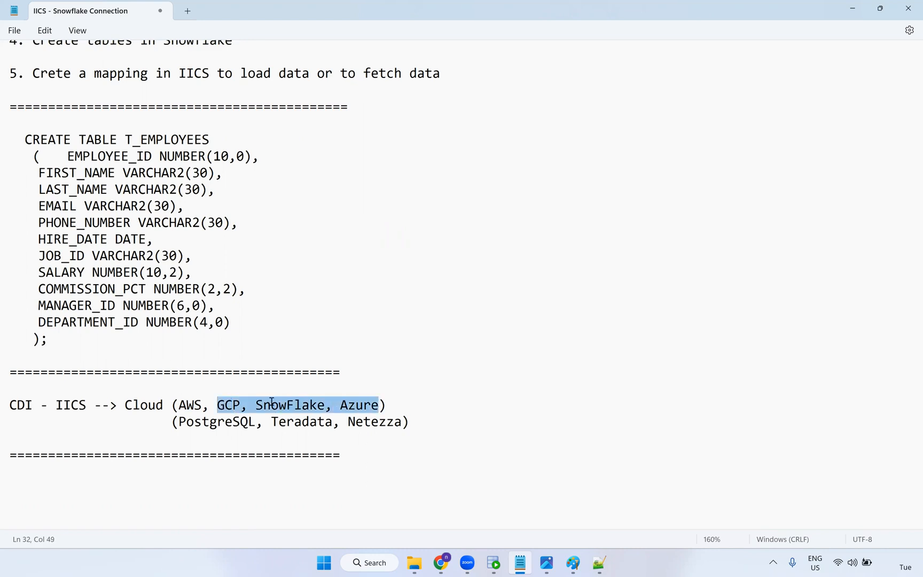
{"action": "left_click_drag", "start_coordinate": [179, 405], "coordinate": [245, 408]}
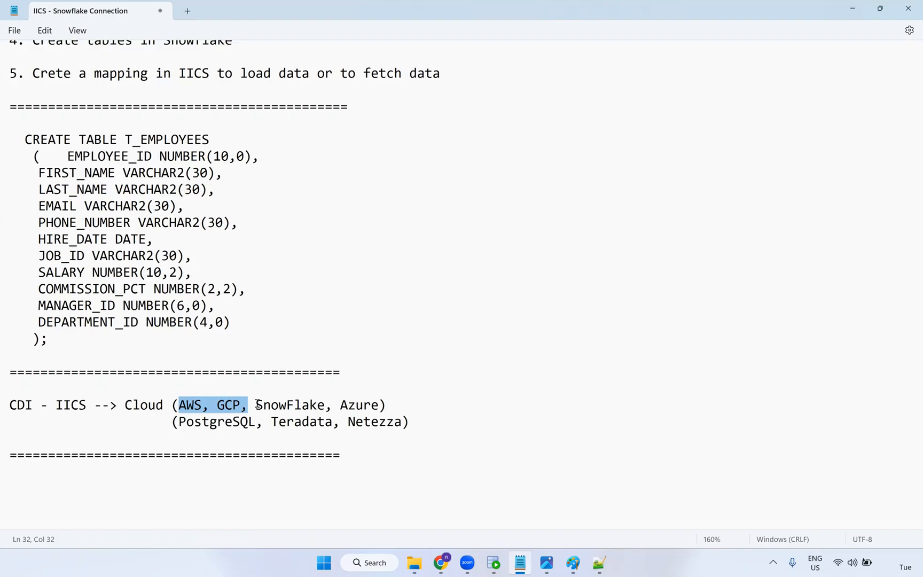
{"action": "left_click_drag", "start_coordinate": [324, 405], "coordinate": [258, 403]}
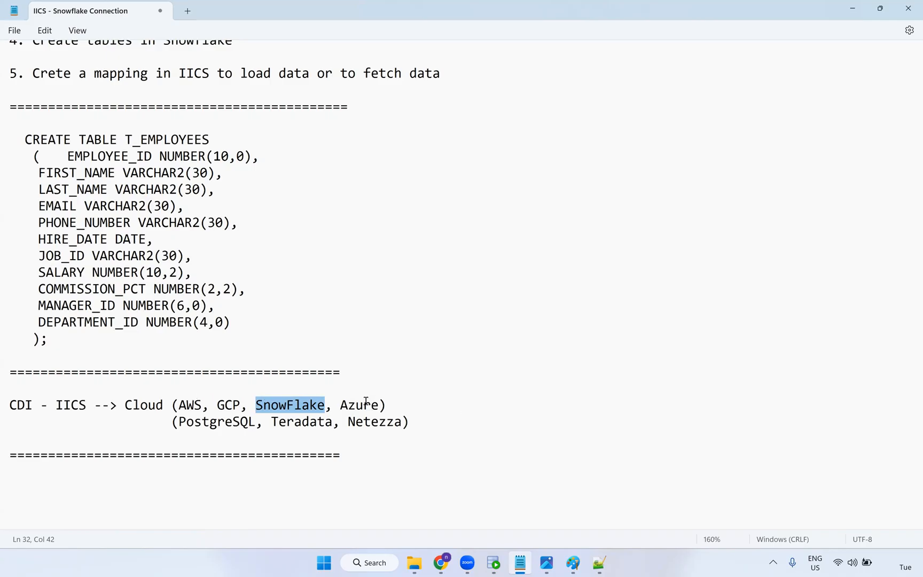
{"action": "double_click", "coordinate": [194, 406]}
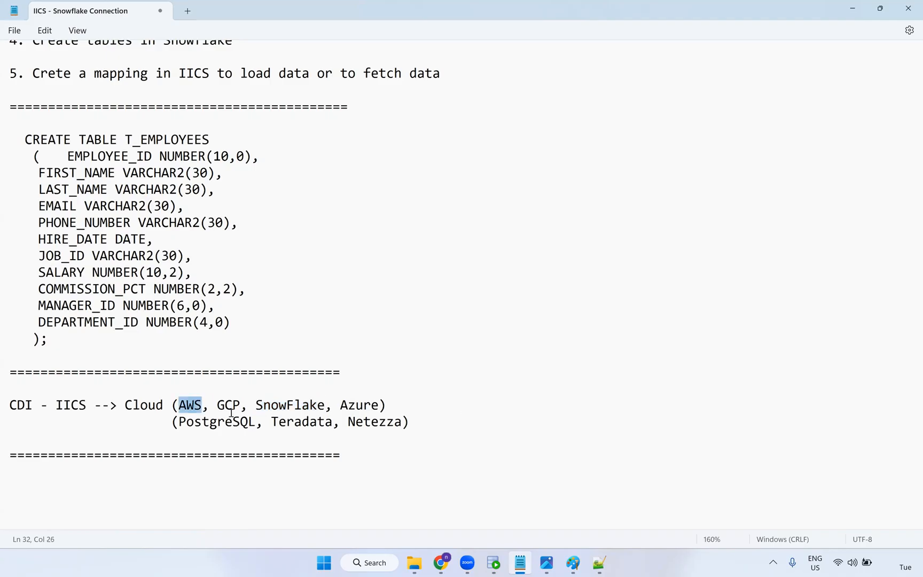
{"action": "double_click", "coordinate": [228, 406]}
{"action": "left_click", "coordinate": [368, 407]}
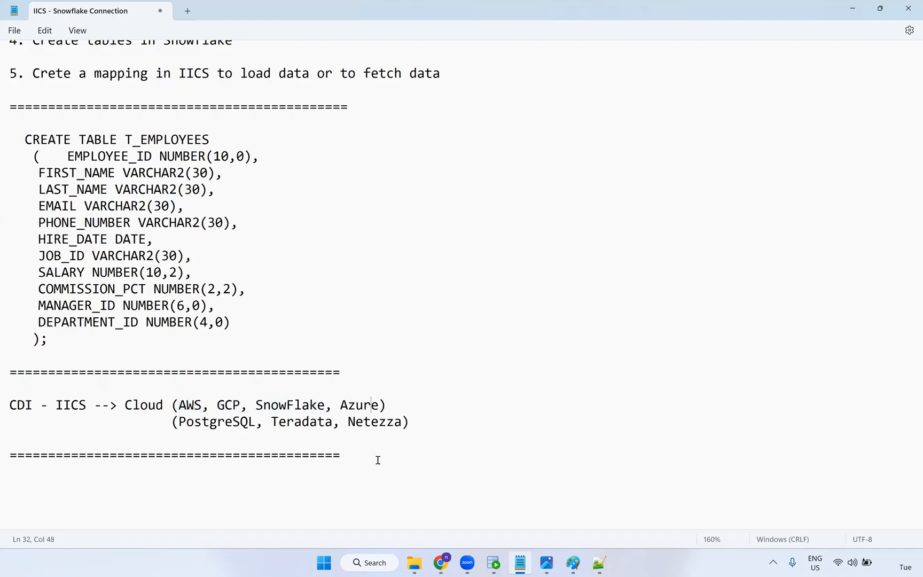
{"action": "double_click", "coordinate": [359, 411]}
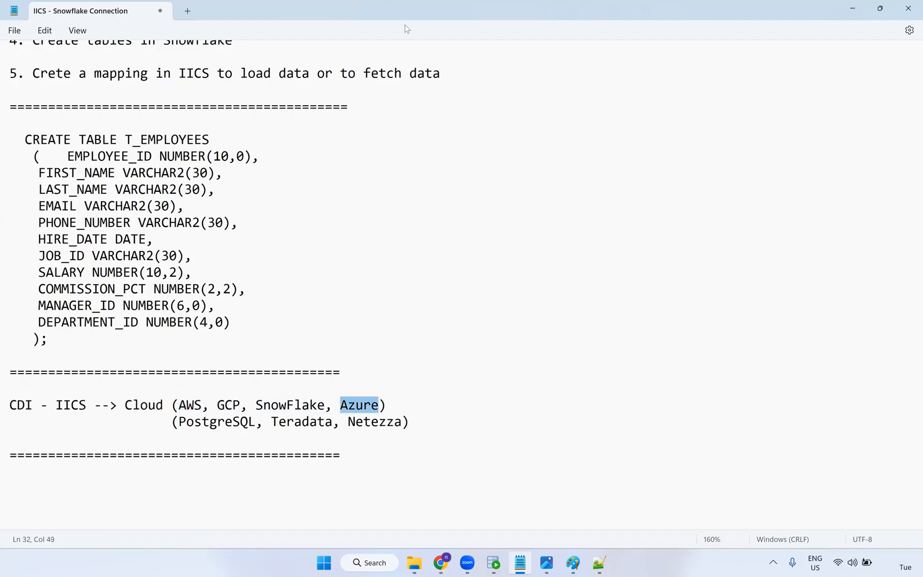
{"action": "left_click", "coordinate": [191, 439]}
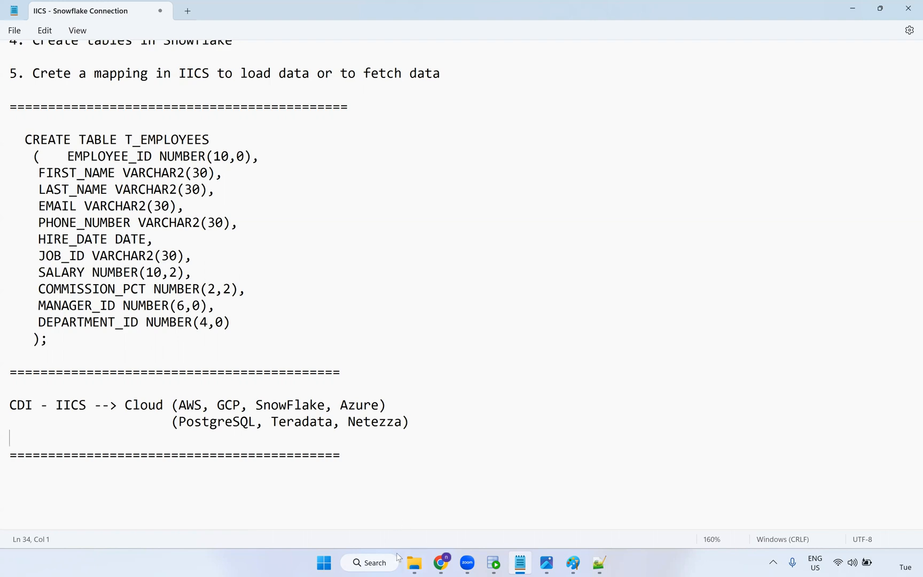
{"action": "left_click", "coordinate": [448, 565]}
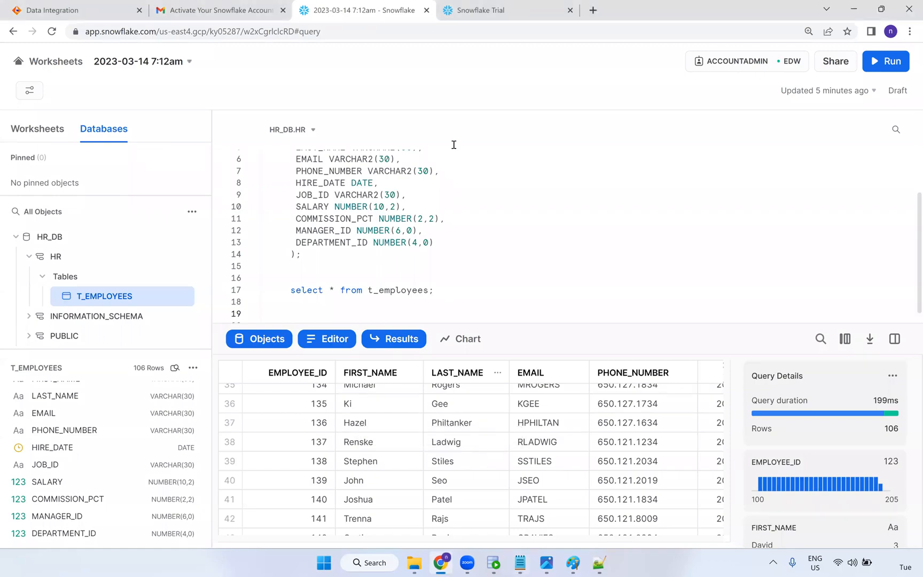
Add a new empty line at line 18 below the select * from t_employees query.
{"action": "key", "text": "alt+Tab"}
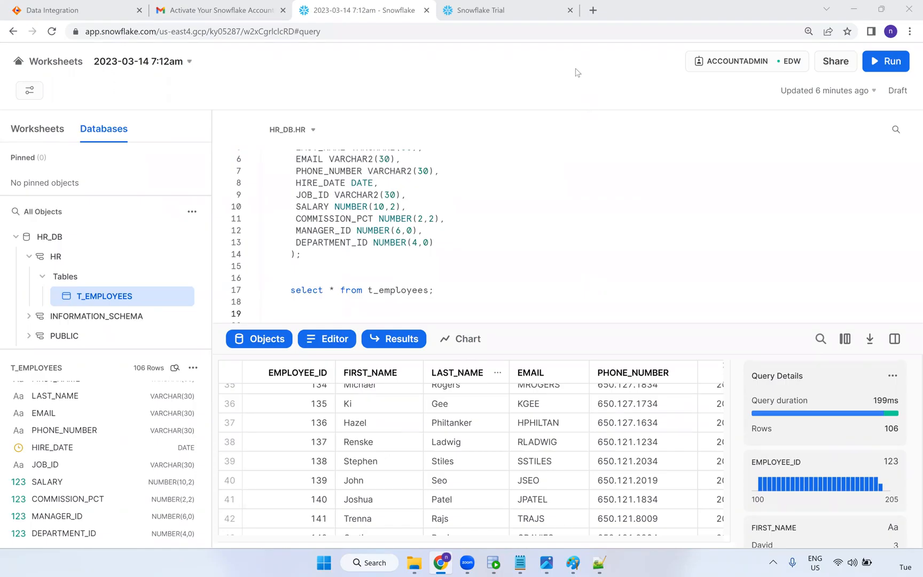
{"action": "scroll", "coordinate": [444, 250], "scroll_direction": "down", "scroll_amount": 1}
{"action": "left_click", "coordinate": [386, 293]}
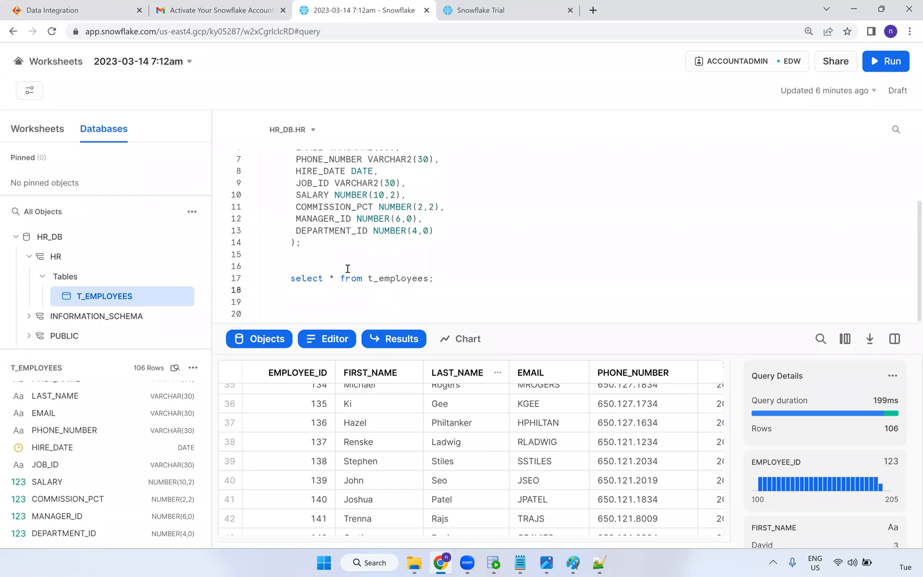
{"action": "key", "text": "Return"}
Close the Snowflake Trial signup tab, glance at the activation e-mail, and go back to the worksheet.
{"action": "left_click", "coordinate": [505, 16]}
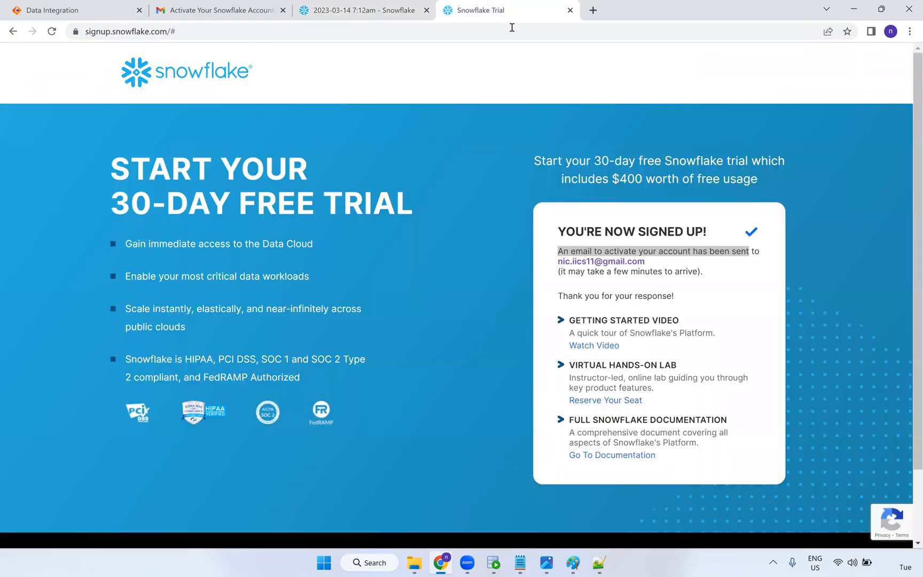
{"action": "left_click", "coordinate": [575, 16]}
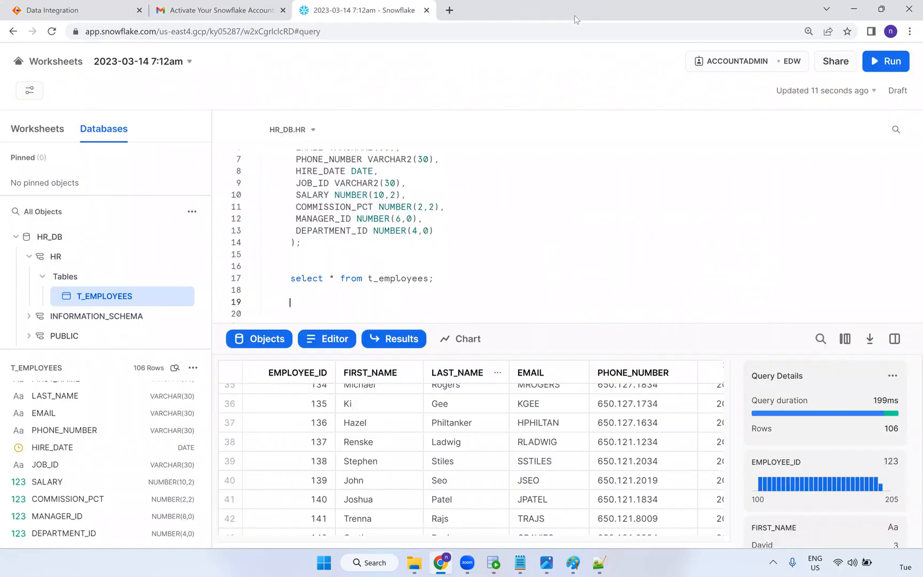
{"action": "left_click", "coordinate": [166, 16]}
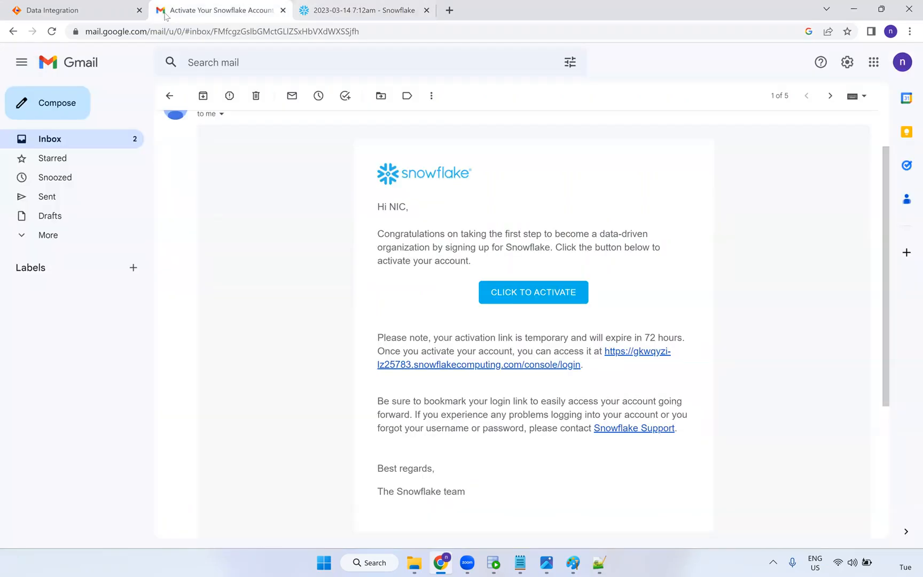
{"action": "left_click", "coordinate": [299, 15]}
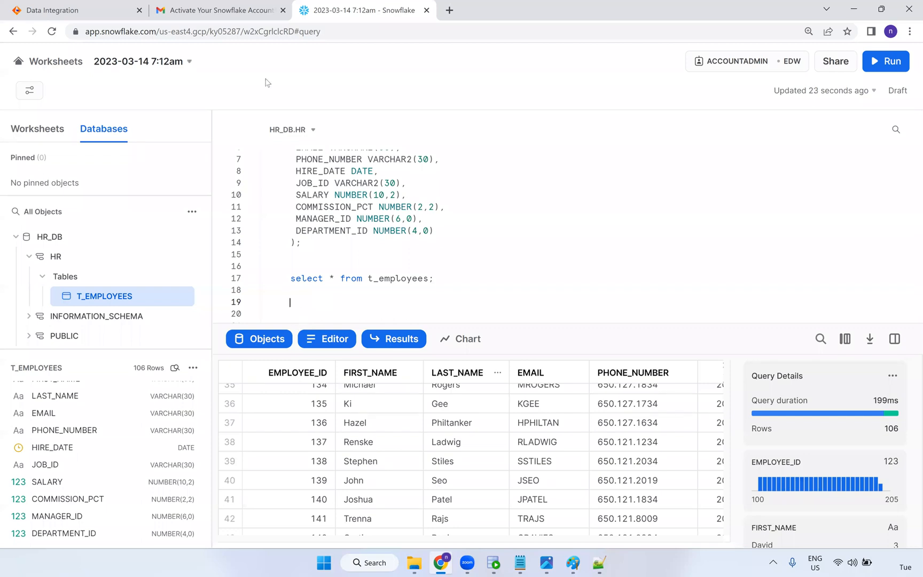
{"action": "scroll", "coordinate": [350, 213], "scroll_direction": "up", "scroll_amount": 3}
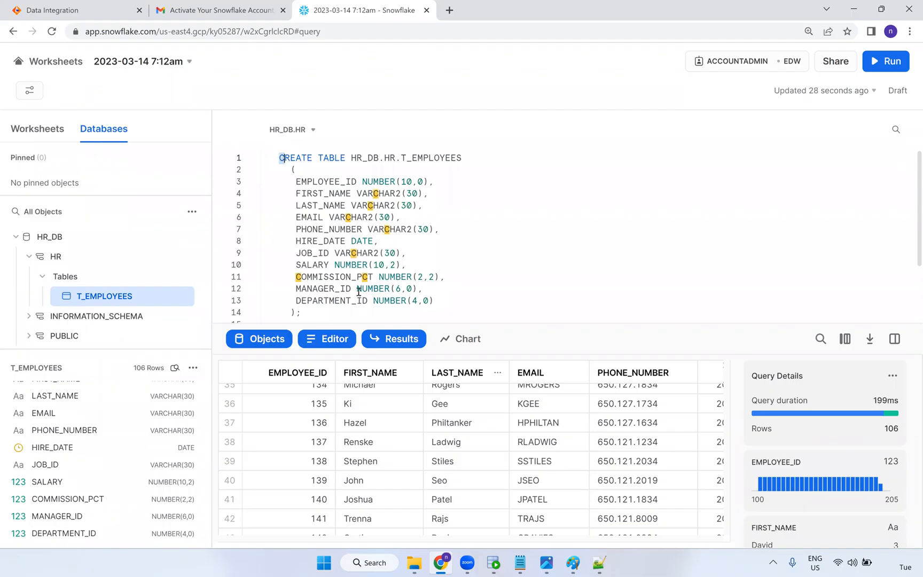
Review the T_EMPLOYEES CREATE TABLE definition, then close the 'Activate Your Snowflake Account' tab.
{"action": "left_click_drag", "start_coordinate": [280, 157], "coordinate": [365, 320]}
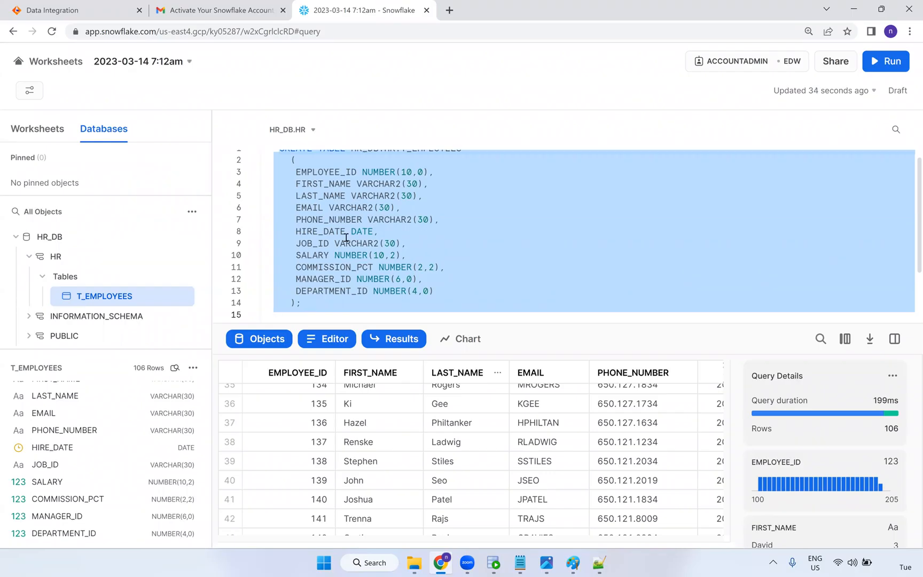
{"action": "left_click", "coordinate": [468, 233]}
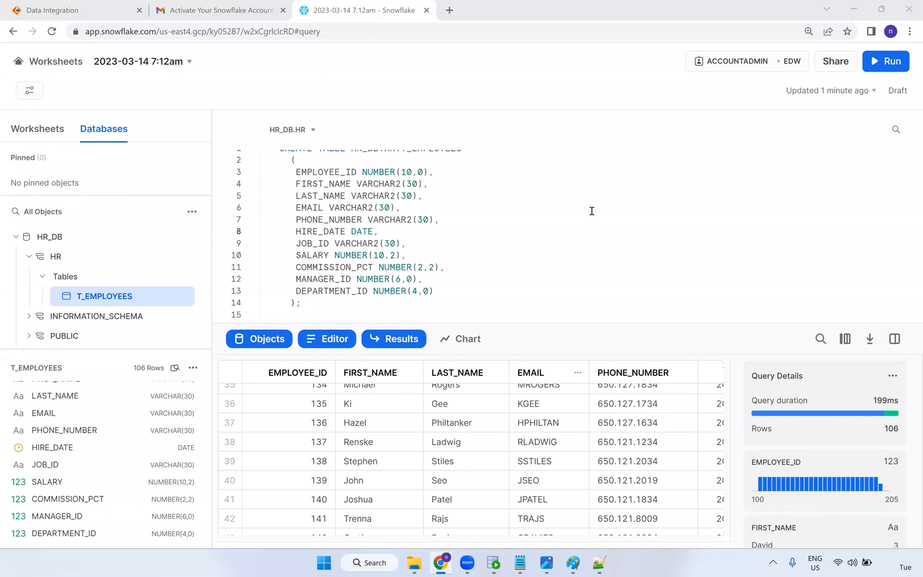
{"action": "left_click_drag", "start_coordinate": [328, 299], "coordinate": [274, 156]}
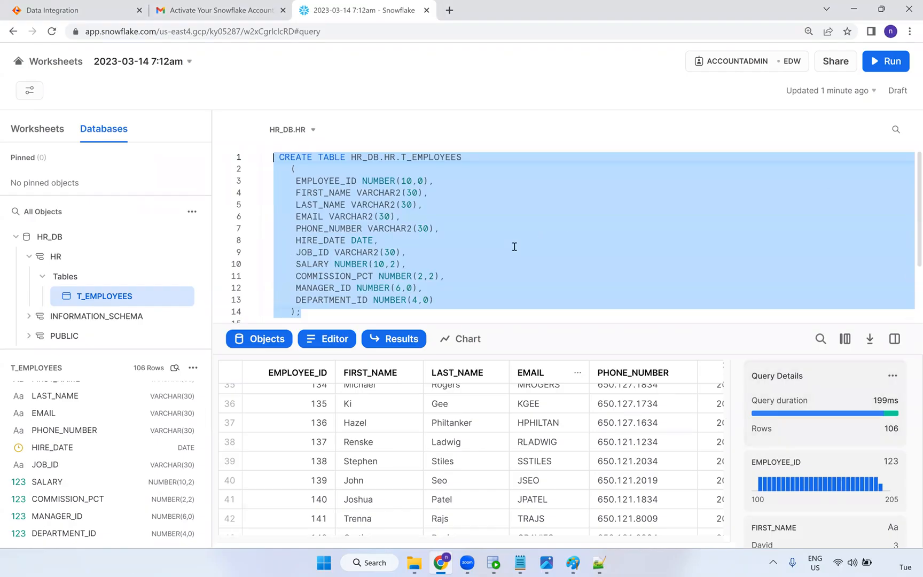
{"action": "left_click", "coordinate": [457, 275]}
{"action": "scroll", "coordinate": [407, 257], "scroll_direction": "down", "scroll_amount": 2}
{"action": "left_click", "coordinate": [329, 247]}
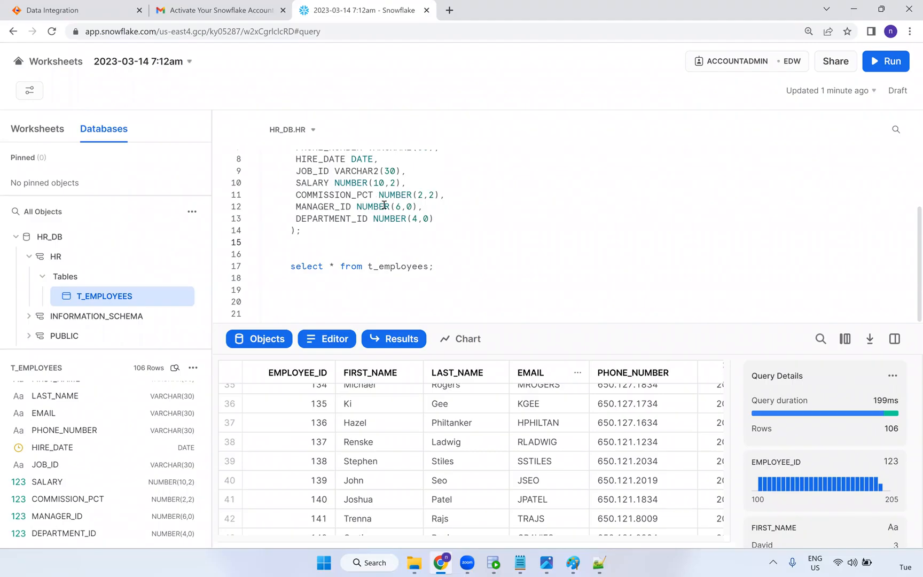
{"action": "middle_click", "coordinate": [254, 20]}
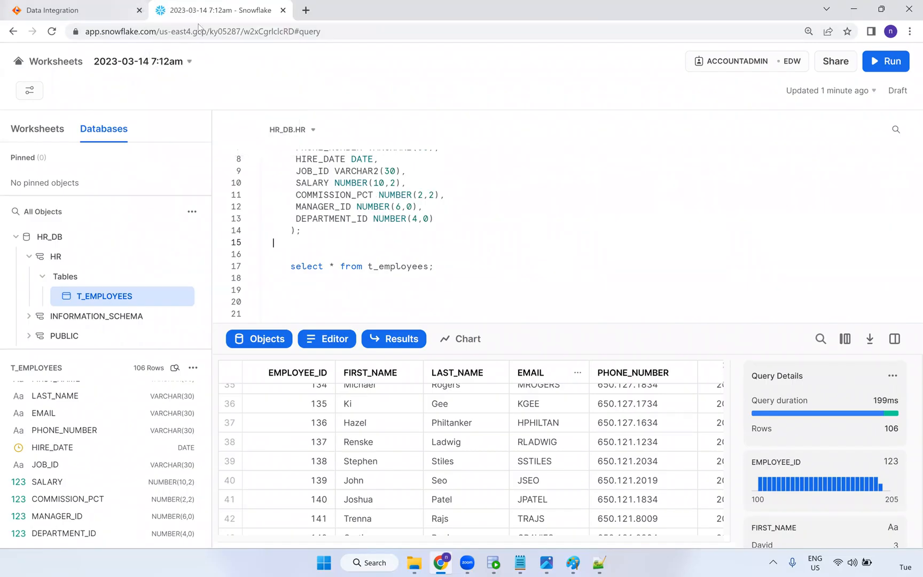
Back in the m_Snowflake_connection mapping, resize the Design and Properties panes to review the field mappings.
{"action": "left_click", "coordinate": [89, 20]}
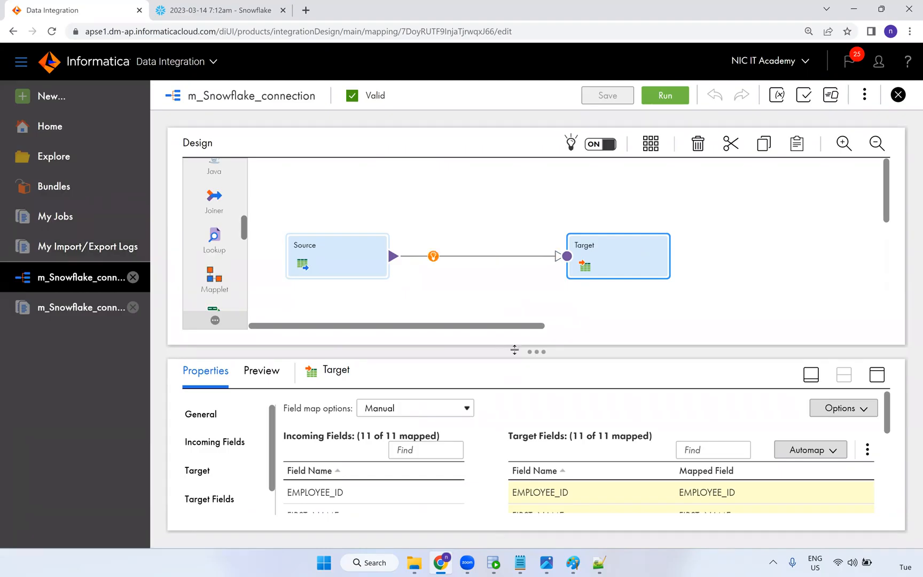
{"action": "left_click_drag", "start_coordinate": [515, 350], "coordinate": [519, 313]}
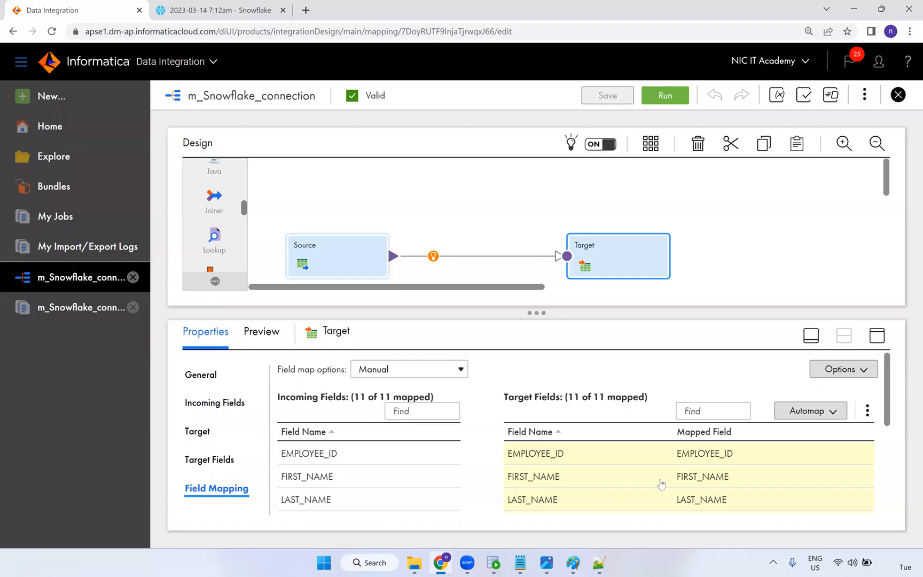
{"action": "mouse_move", "coordinate": [530, 565]}
{"action": "left_click", "coordinate": [164, 13]}
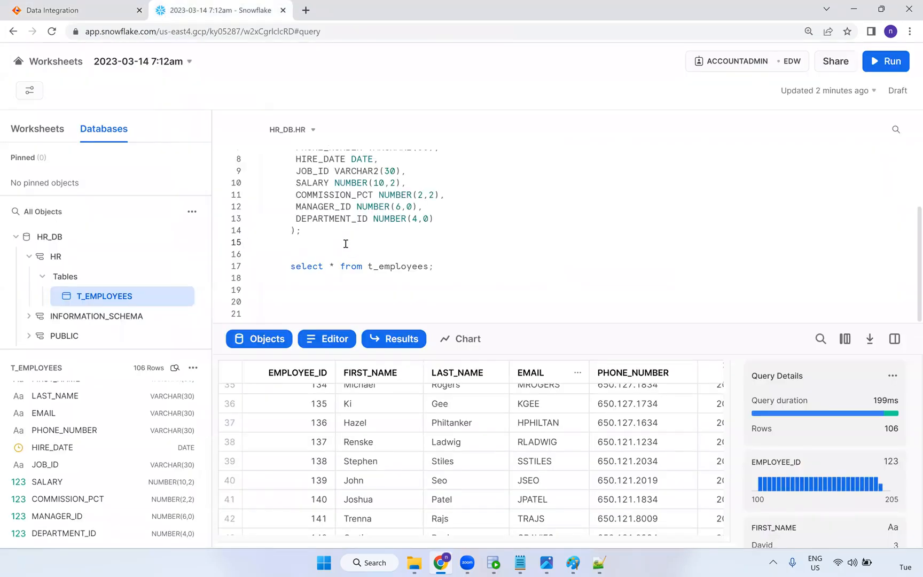
{"action": "scroll", "coordinate": [384, 218], "scroll_direction": "up", "scroll_amount": 2}
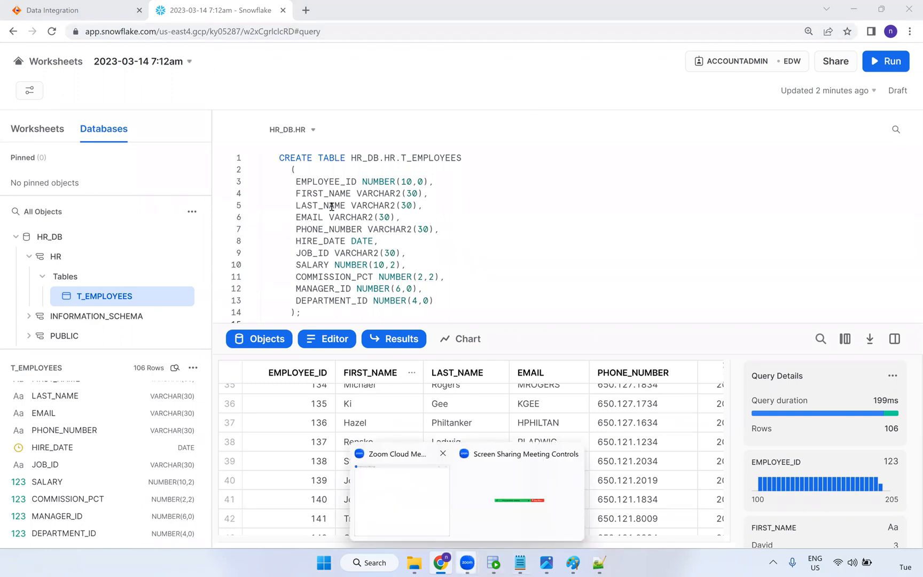
{"action": "left_click", "coordinate": [94, 8]}
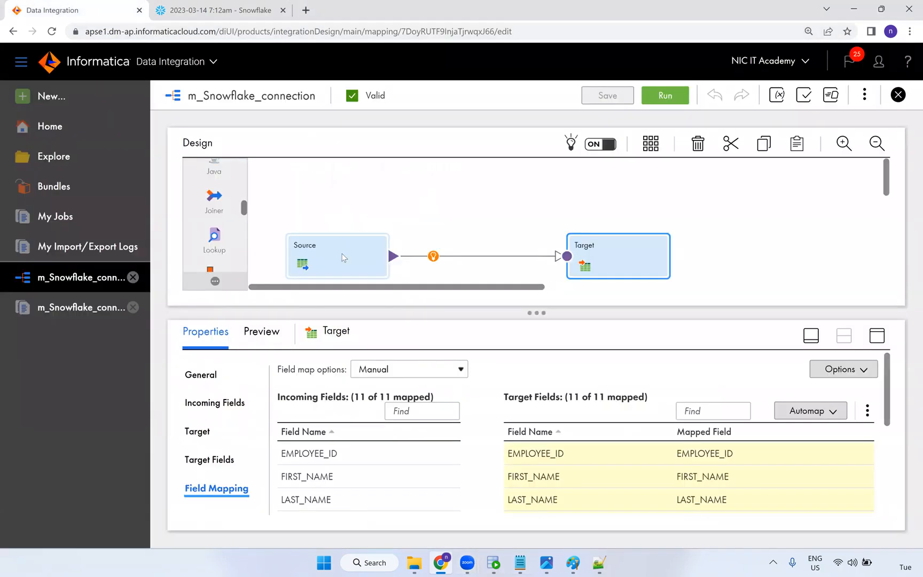
{"action": "left_click_drag", "start_coordinate": [544, 311], "coordinate": [548, 356]}
{"action": "left_click_drag", "start_coordinate": [406, 331], "coordinate": [358, 334]}
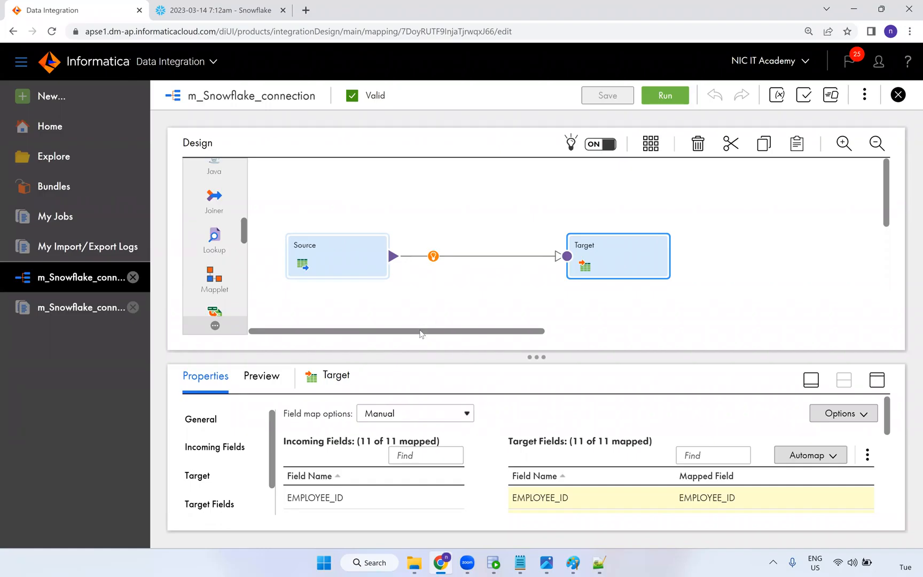
Select the EMPLOYEES Source, maximize its properties, and open the Query Options filter configuration.
{"action": "left_click", "coordinate": [356, 259]}
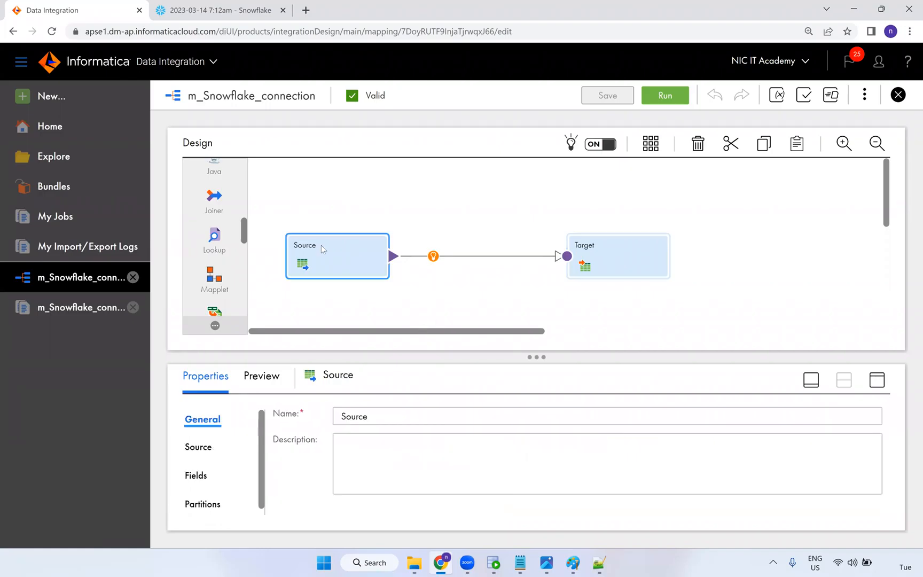
{"action": "left_click", "coordinate": [875, 380]}
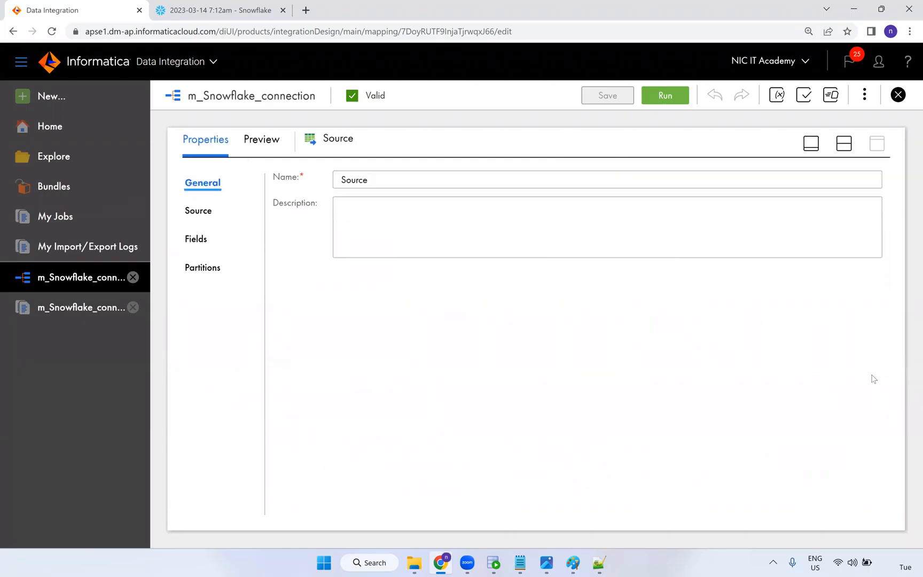
{"action": "left_click", "coordinate": [206, 214]}
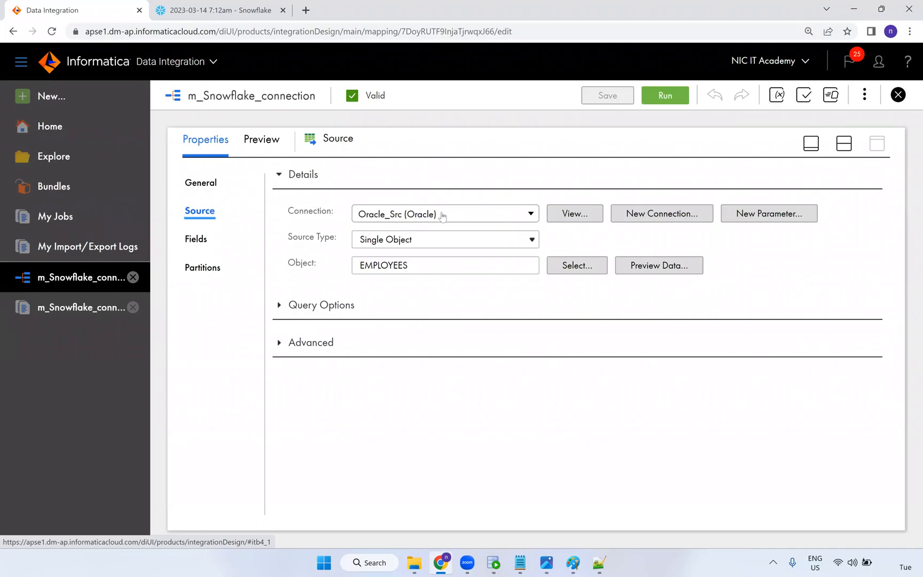
{"action": "left_click", "coordinate": [280, 307]}
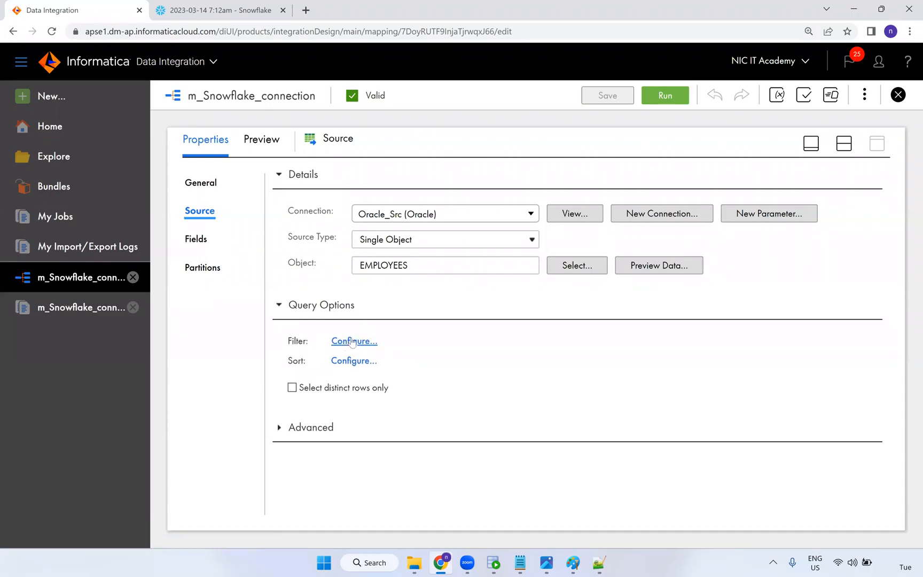
{"action": "left_click", "coordinate": [352, 342]}
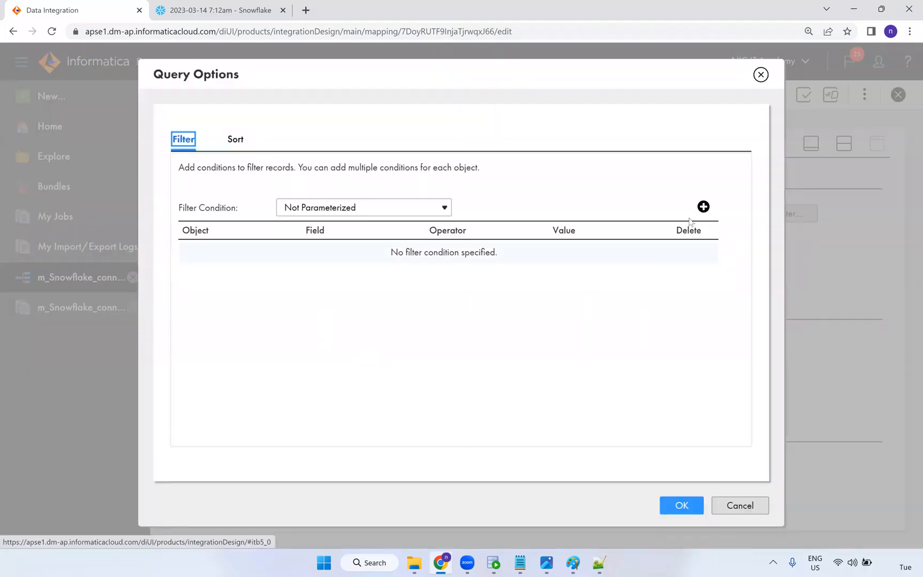
Add the filter condition EMPLOYEES.SALARY > 10000 to the Source's query options.
{"action": "left_click", "coordinate": [703, 207]}
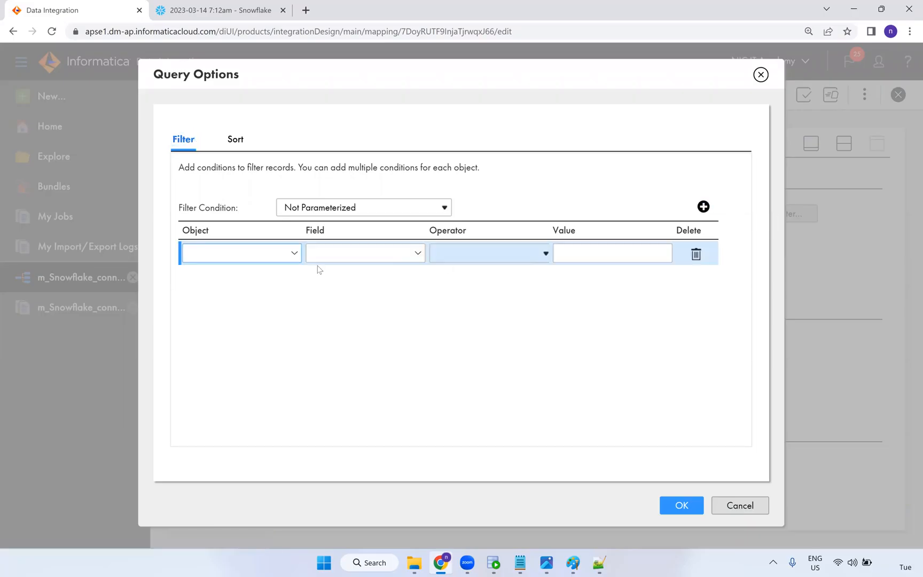
{"action": "left_click", "coordinate": [287, 255]}
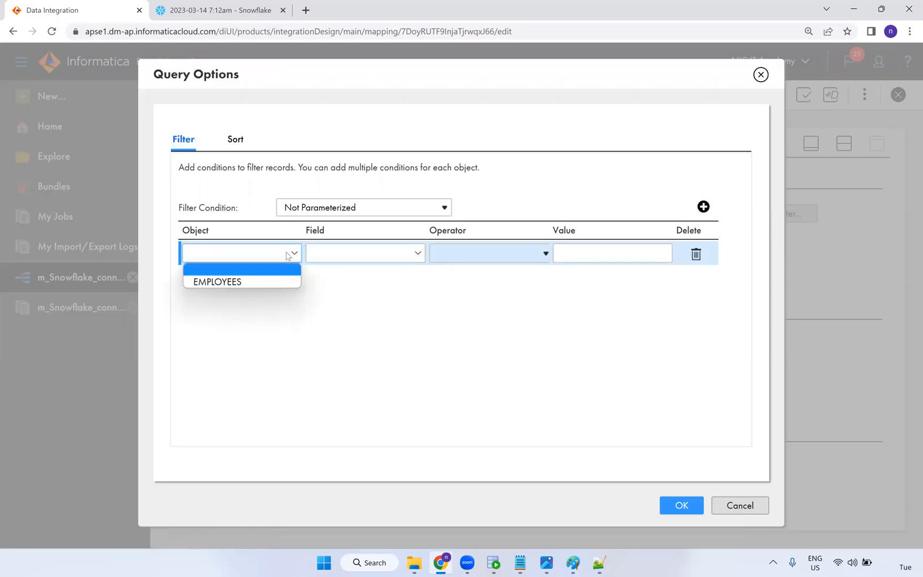
{"action": "left_click", "coordinate": [260, 282]}
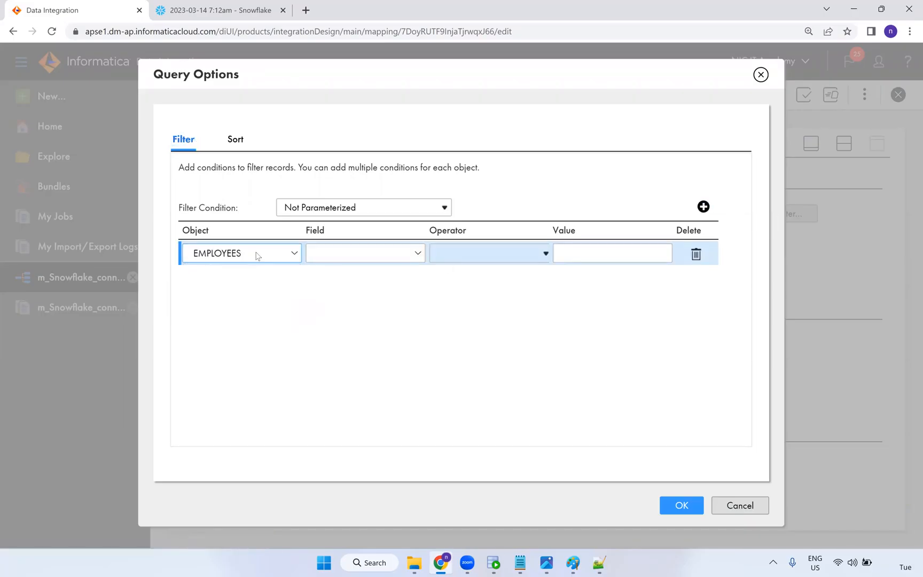
{"action": "left_click", "coordinate": [371, 257]}
{"action": "left_click", "coordinate": [232, 289]}
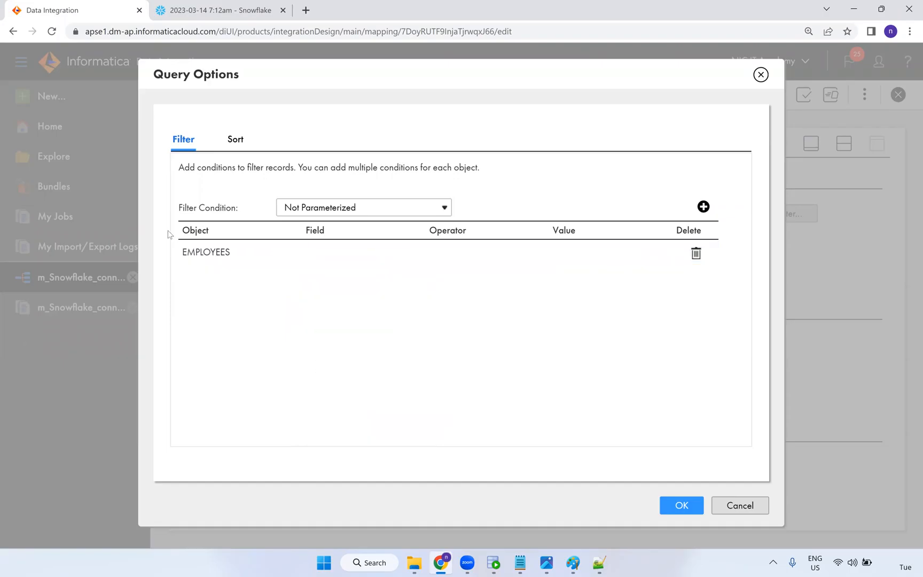
{"action": "left_click", "coordinate": [340, 256]}
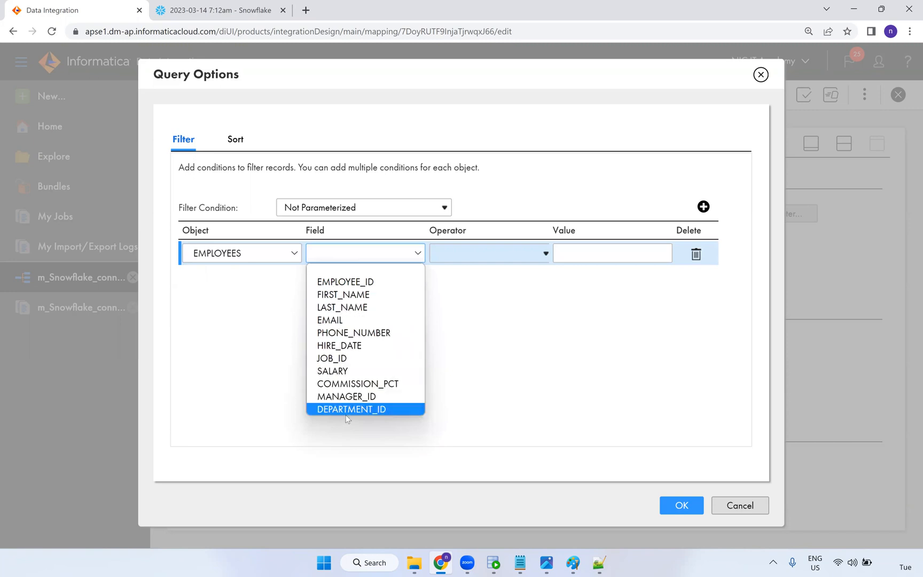
{"action": "left_click", "coordinate": [365, 374]}
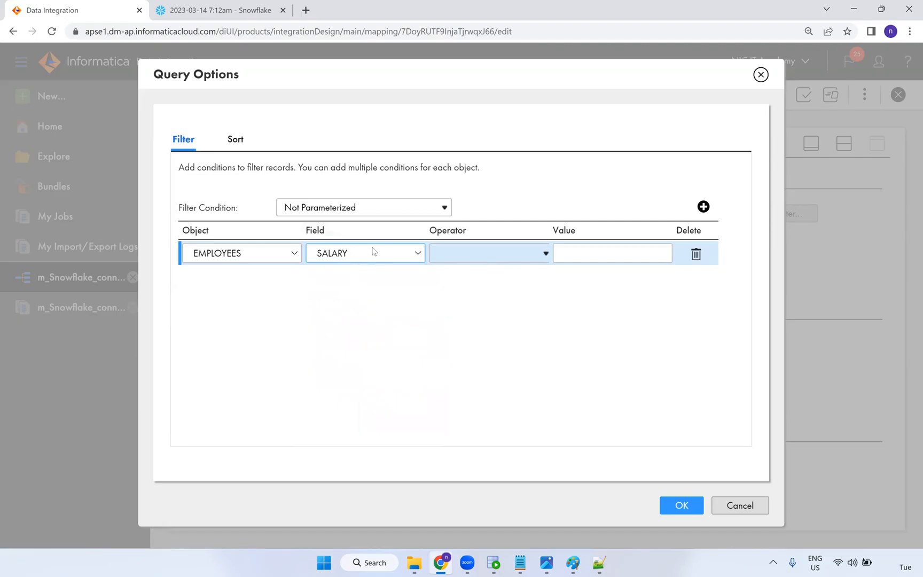
{"action": "left_click", "coordinate": [469, 253]}
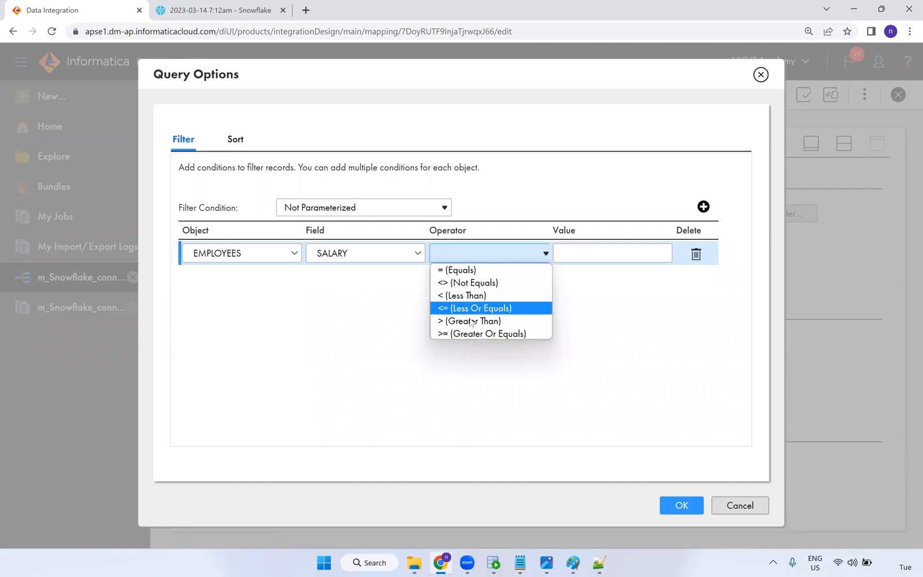
{"action": "left_click", "coordinate": [472, 321]}
{"action": "left_click", "coordinate": [560, 255]}
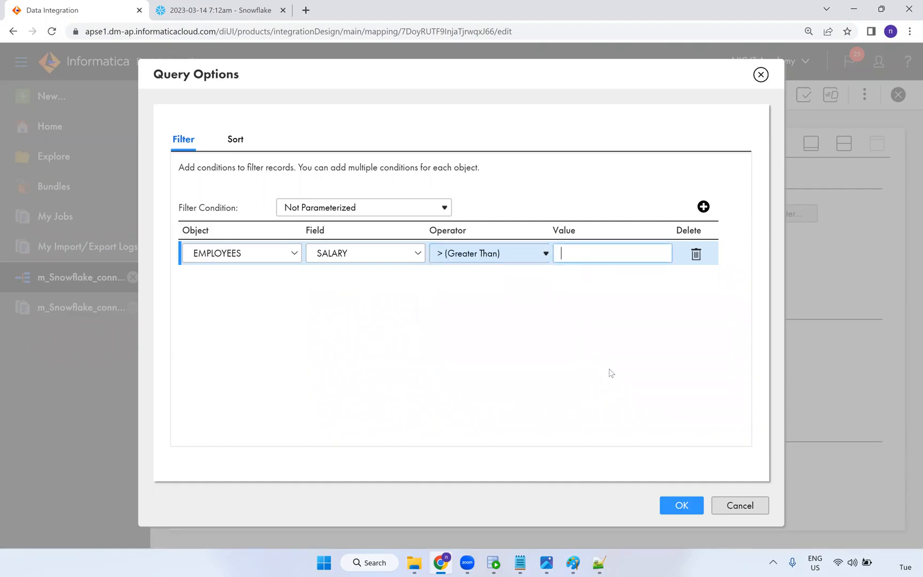
{"action": "type", "text": "10000"}
{"action": "left_click", "coordinate": [680, 505]}
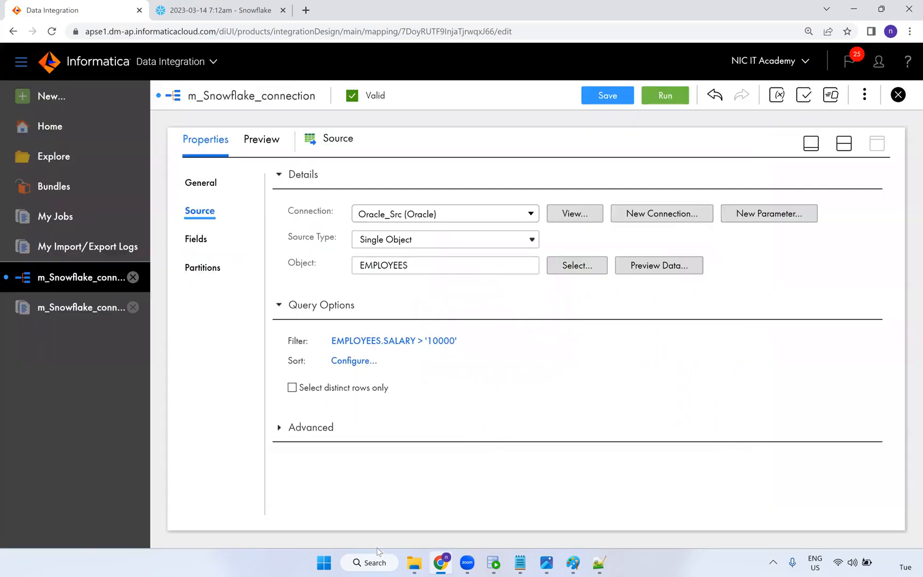
Recheck the filter settings, keep the condition, and save the mapping.
{"action": "left_click", "coordinate": [354, 360]}
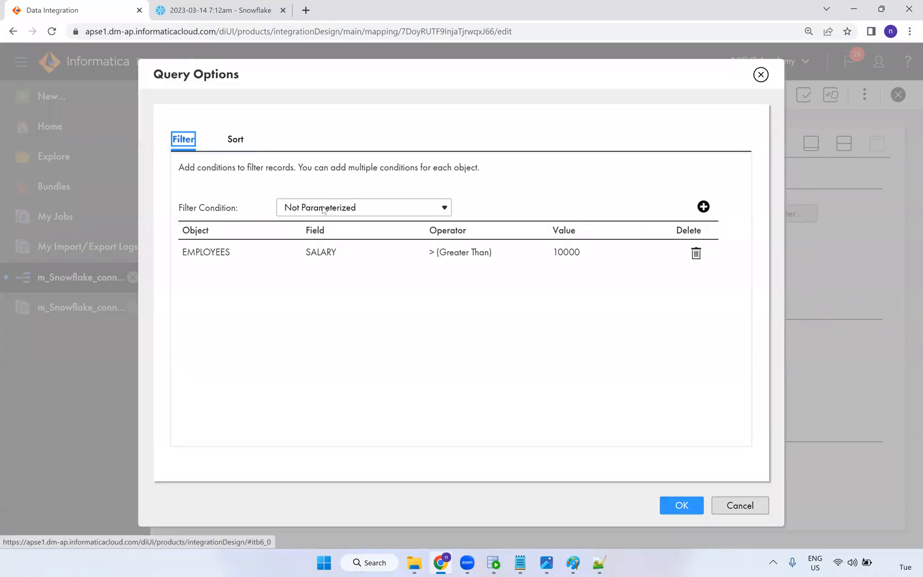
{"action": "left_click", "coordinate": [320, 209]}
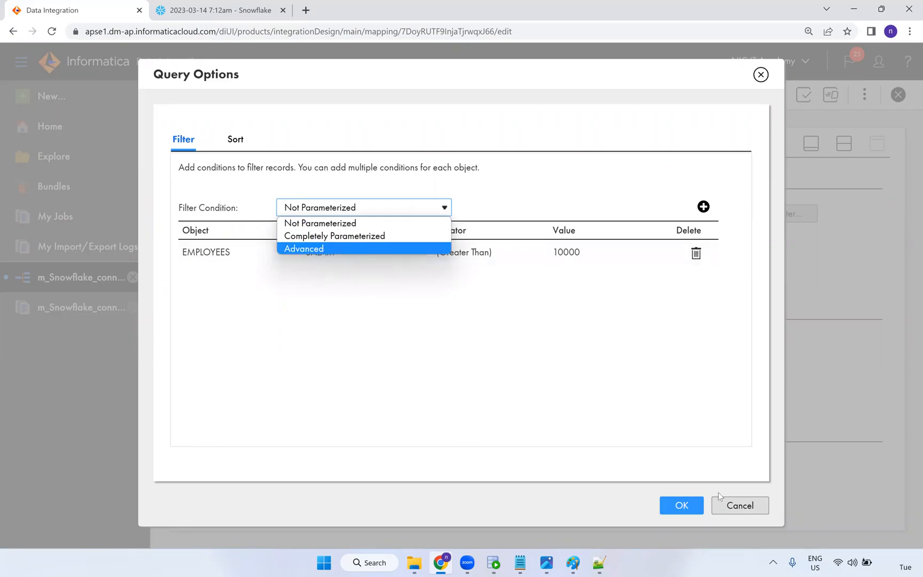
{"action": "left_click", "coordinate": [693, 504]}
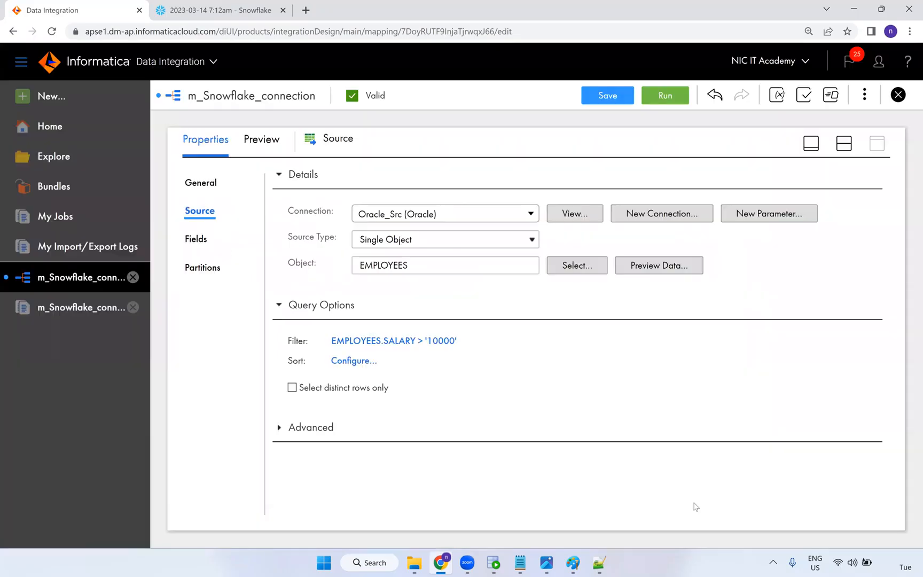
{"action": "left_click", "coordinate": [618, 95]}
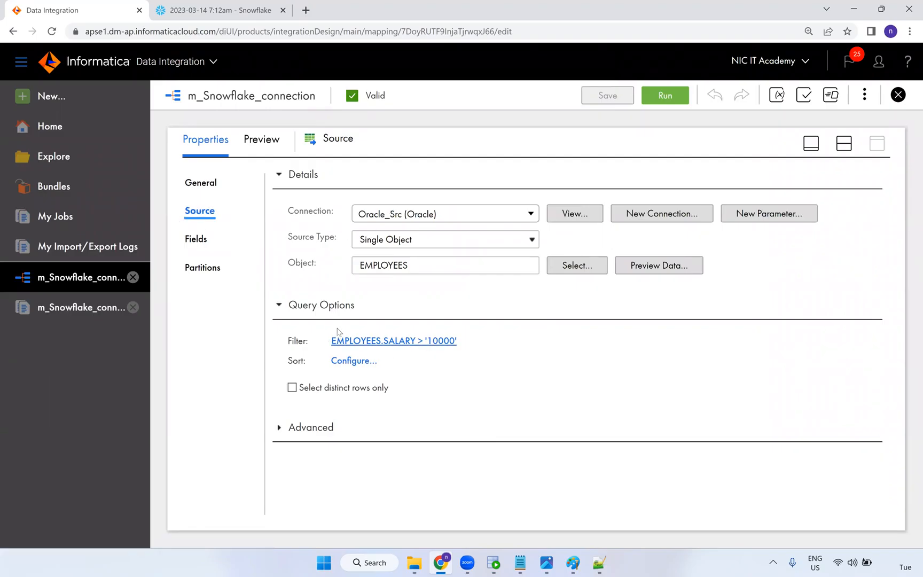
Switch to the Paint window showing the AWS, GCP and Azure sketch.
{"action": "left_click", "coordinate": [573, 564]}
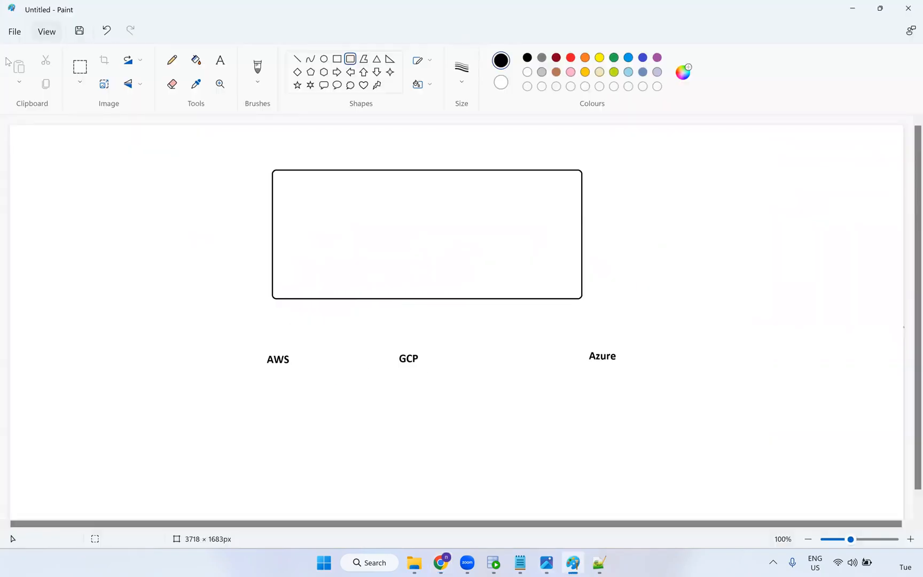
Start a new blank Paint image, discarding the old drawing, and draw six rounded rectangles across it.
{"action": "left_click", "coordinate": [15, 32]}
{"action": "left_click", "coordinate": [46, 56]}
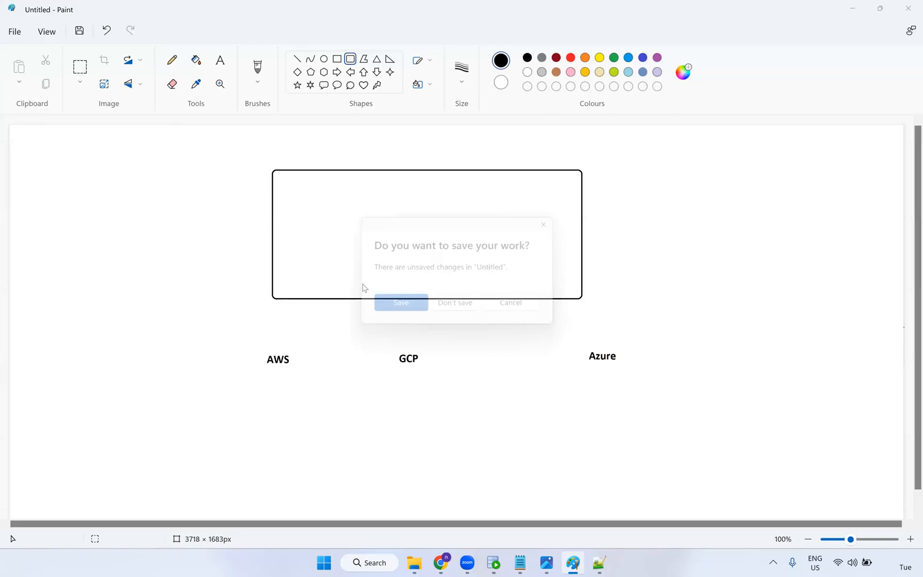
{"action": "left_click", "coordinate": [473, 308]}
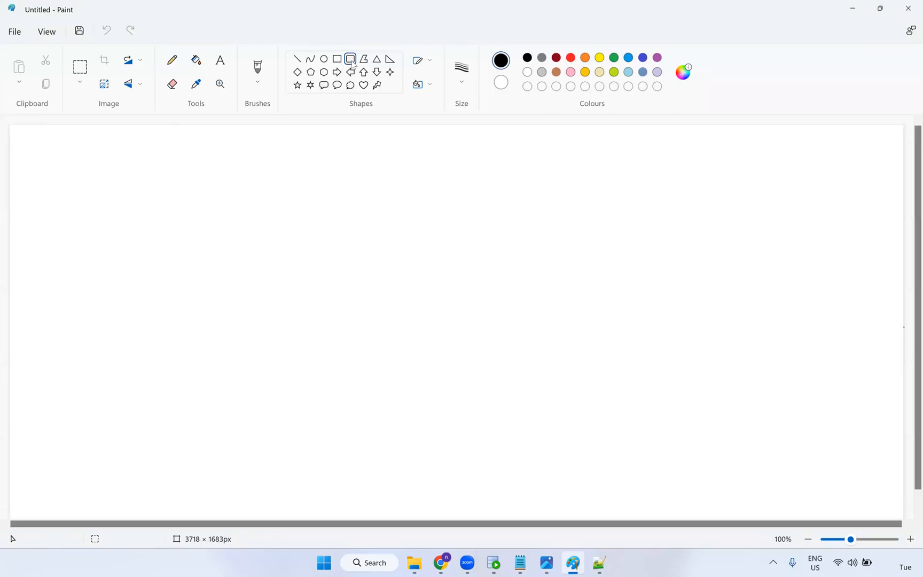
{"action": "left_click_drag", "start_coordinate": [173, 339], "coordinate": [179, 364]}
{"action": "left_click_drag", "start_coordinate": [303, 206], "coordinate": [325, 262]}
{"action": "left_click_drag", "start_coordinate": [396, 345], "coordinate": [415, 362]}
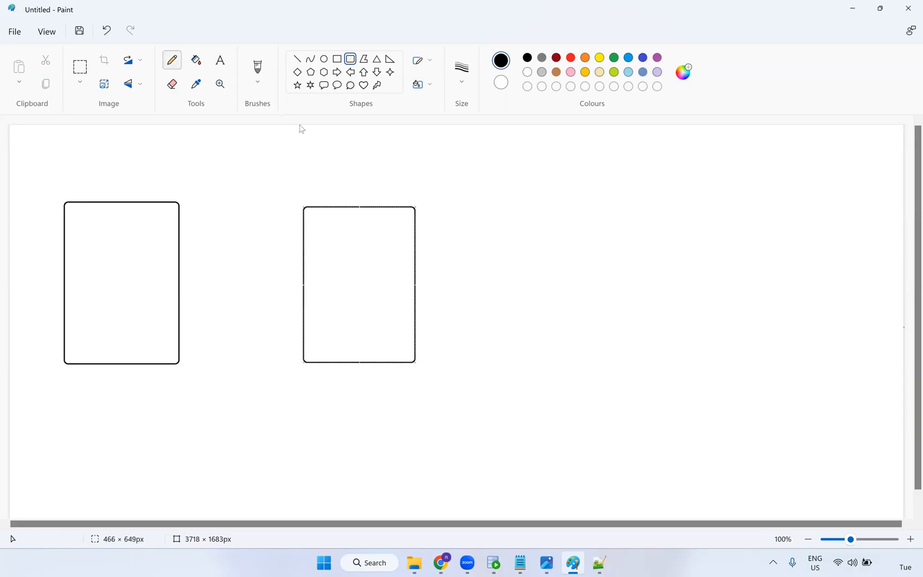
{"action": "left_click_drag", "start_coordinate": [455, 214], "coordinate": [556, 365]}
{"action": "left_click_drag", "start_coordinate": [530, 311], "coordinate": [506, 298]}
{"action": "left_click_drag", "start_coordinate": [567, 212], "coordinate": [647, 361]}
{"action": "left_click_drag", "start_coordinate": [666, 211], "coordinate": [742, 365]}
{"action": "left_click_drag", "start_coordinate": [777, 212], "coordinate": [887, 379]}
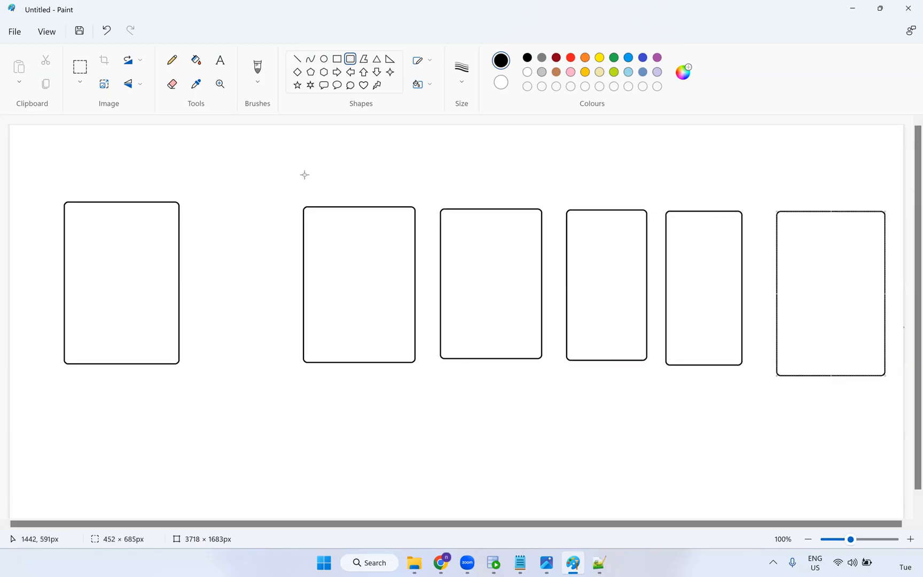
With the Pencil at 4px, draw a vertical divider and an arrow from the first box into the second.
{"action": "left_click", "coordinate": [171, 60]}
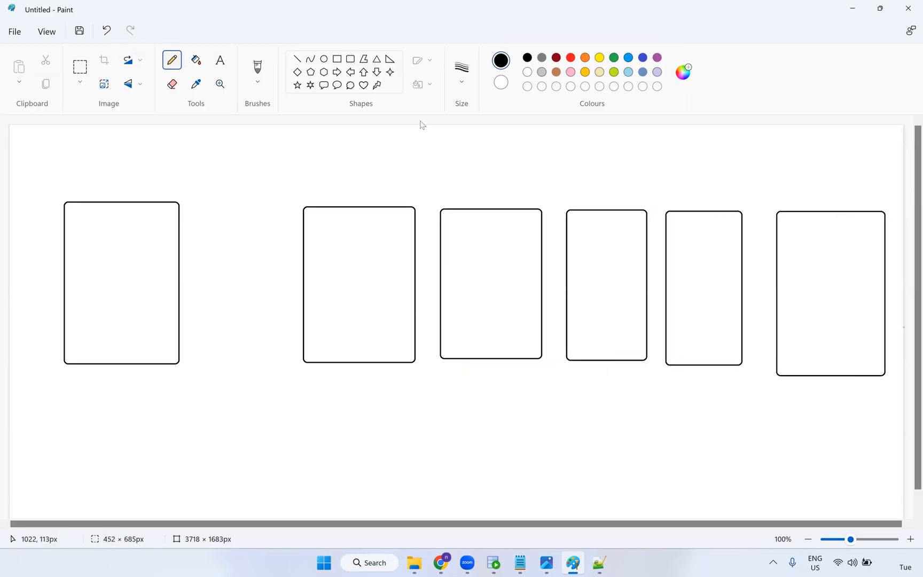
{"action": "left_click", "coordinate": [462, 69]}
{"action": "left_click", "coordinate": [464, 159]}
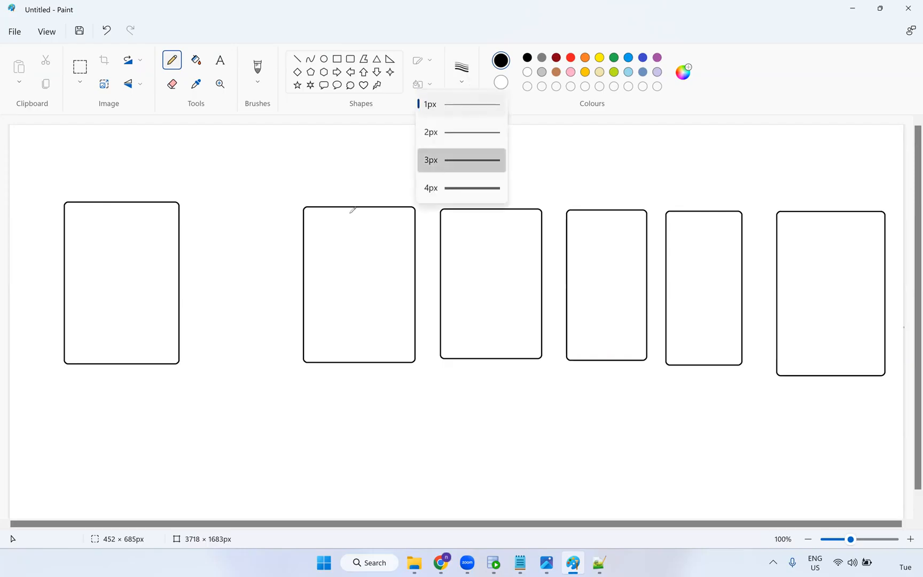
{"action": "mouse_move", "coordinate": [241, 128]}
{"action": "left_mouse_down"}
{"action": "mouse_move", "coordinate": [233, 301]}
{"action": "mouse_move", "coordinate": [201, 500]}
{"action": "left_mouse_up"}
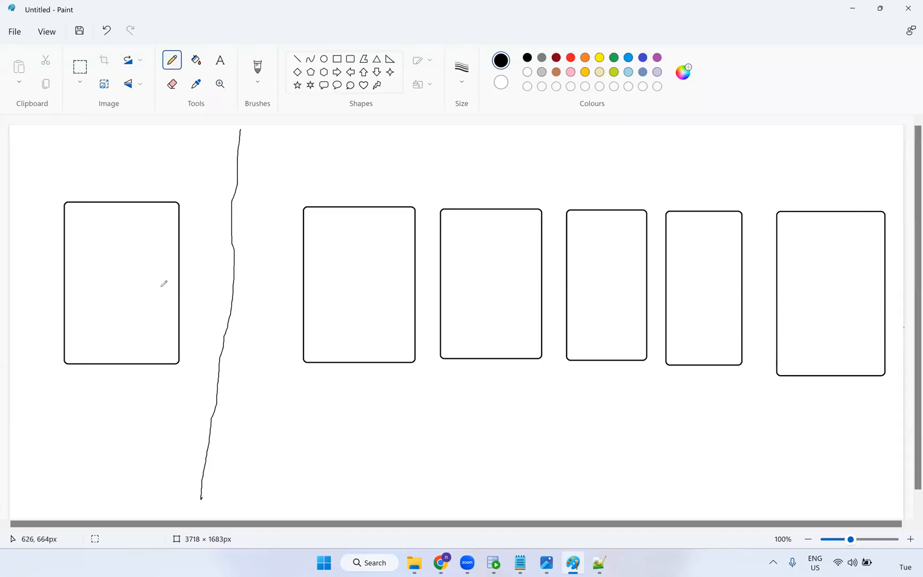
{"action": "mouse_move", "coordinate": [142, 287]}
{"action": "left_mouse_down"}
{"action": "mouse_move", "coordinate": [260, 280]}
{"action": "mouse_move", "coordinate": [328, 322]}
{"action": "left_mouse_up"}
Add the text label 'salary>10000' above the arrow.
{"action": "left_click", "coordinate": [220, 60]}
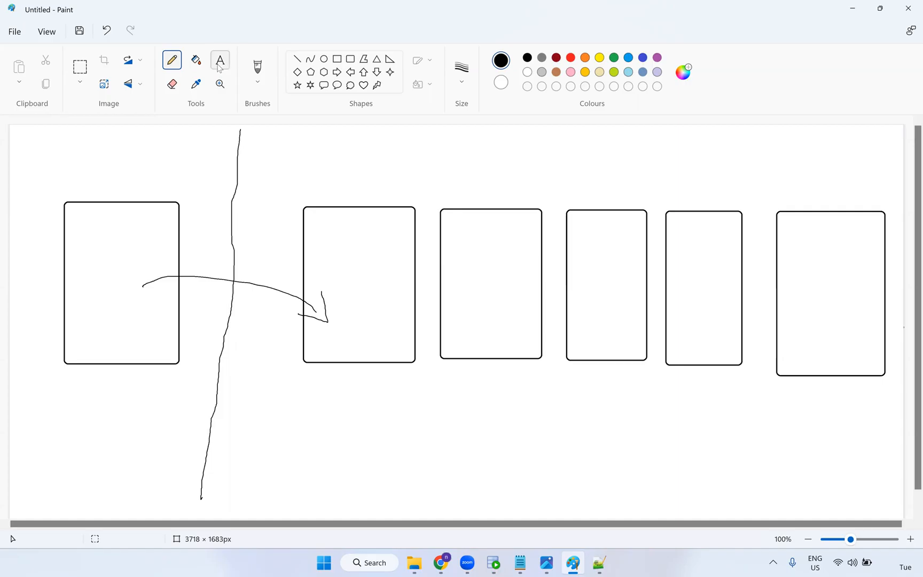
{"action": "left_click", "coordinate": [255, 272]}
{"action": "left_click", "coordinate": [249, 269]}
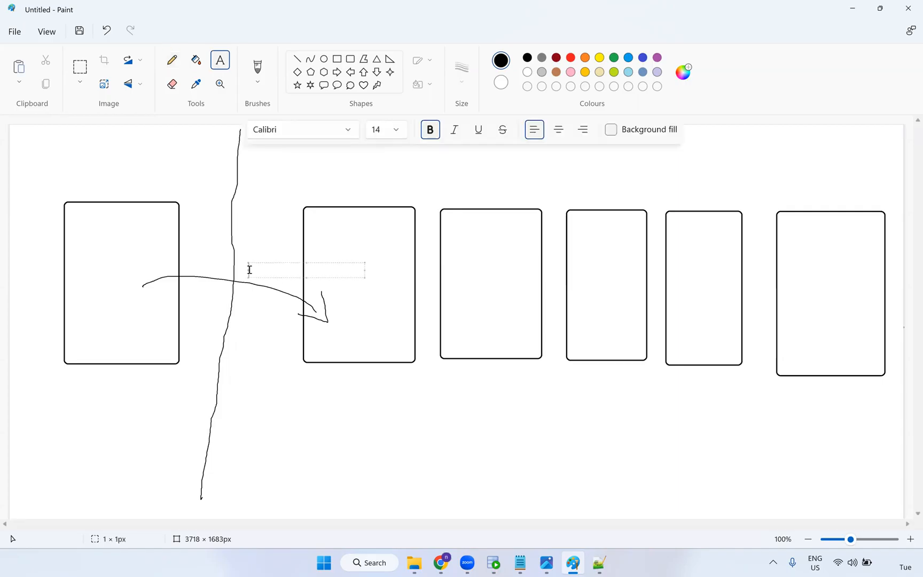
{"action": "type", "text": "salary>10000"}
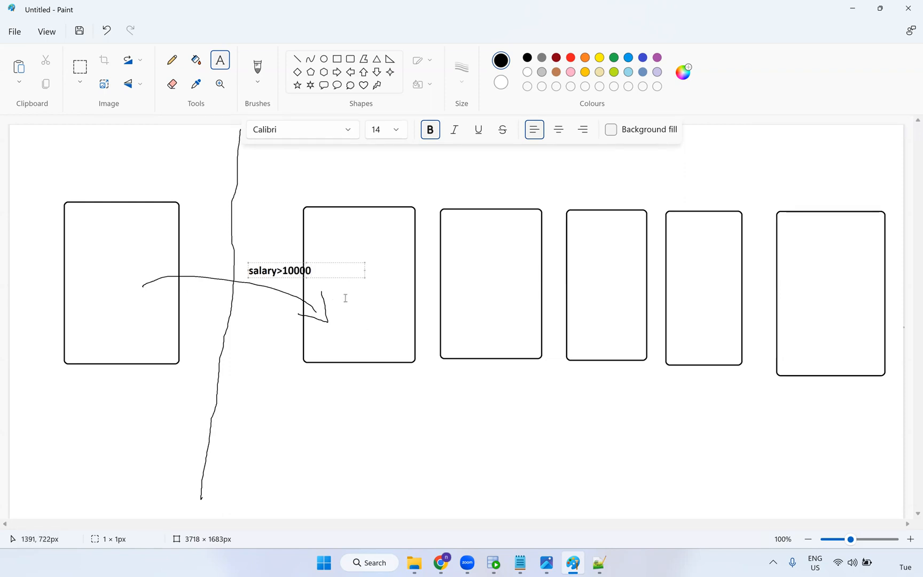
{"action": "left_click", "coordinate": [308, 300]}
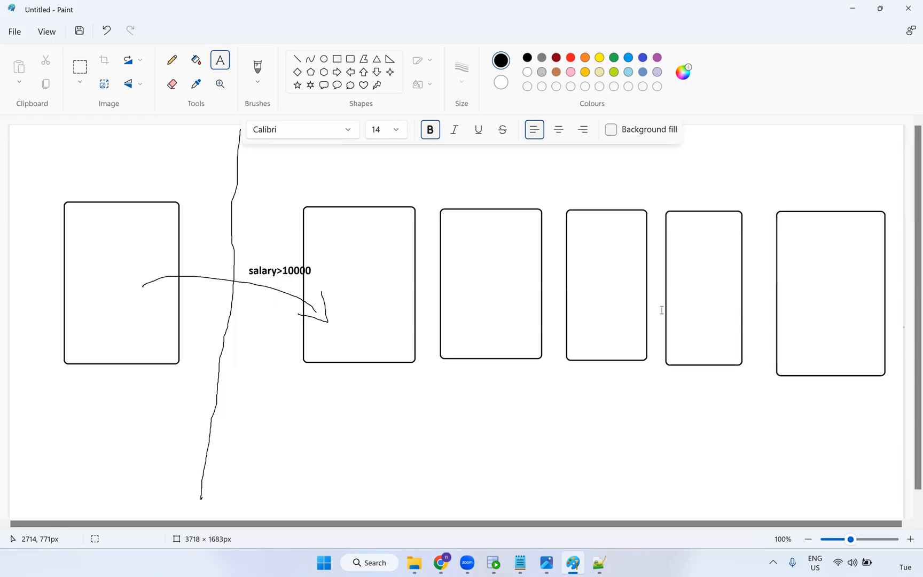
Add the label 'Source' below the first box, then return to the Informatica mapping window.
{"action": "left_click", "coordinate": [104, 379]}
{"action": "type", "text": "Source"}
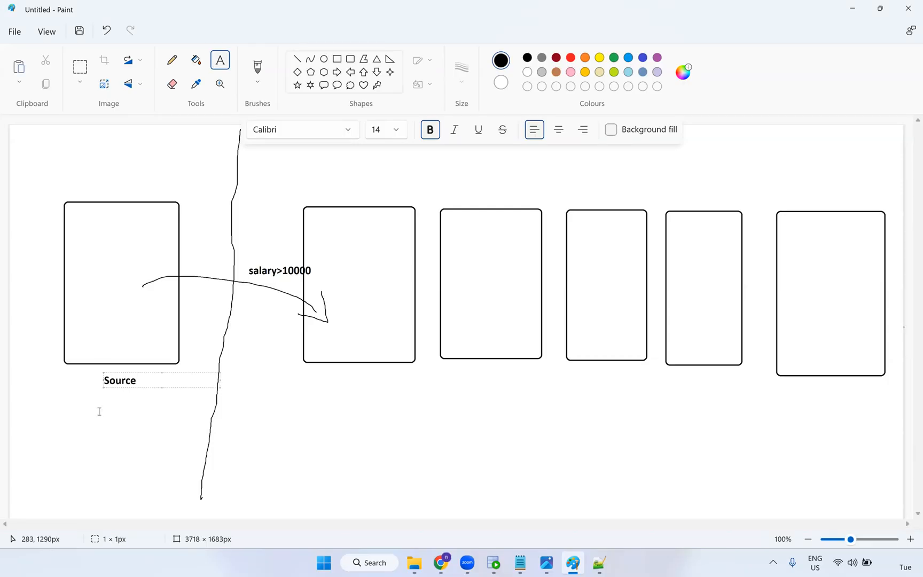
{"action": "left_click", "coordinate": [99, 410]}
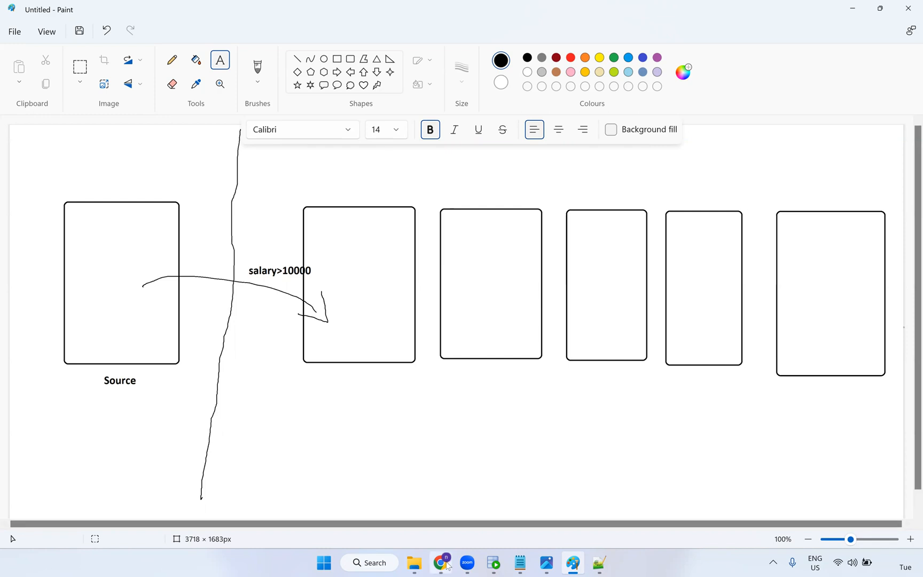
{"action": "mouse_move", "coordinate": [441, 563]}
{"action": "left_click", "coordinate": [441, 562]}
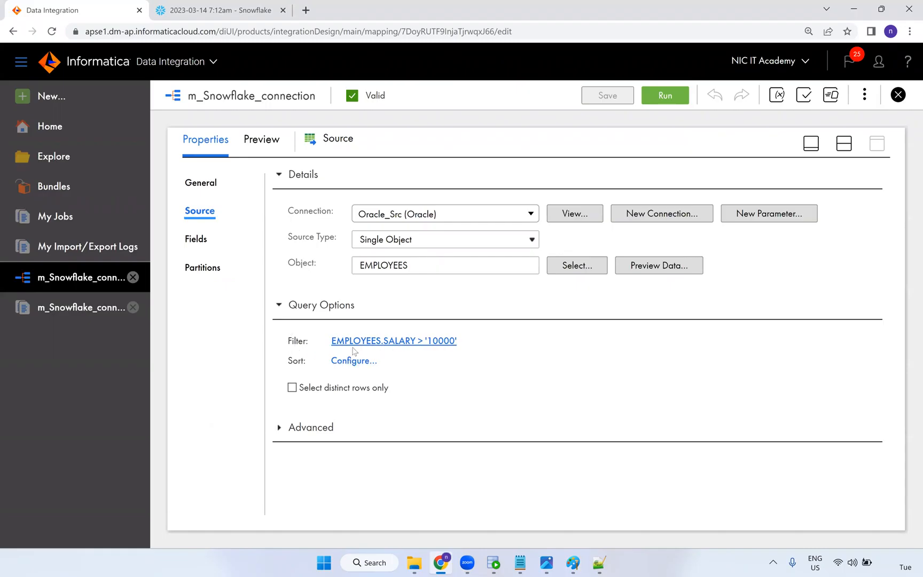
Verify the EMPLOYEES.SALARY > '10000' filter, run m_Snowflake_connection, then glance at the Snowflake worksheet.
{"action": "triple_click", "coordinate": [413, 344]}
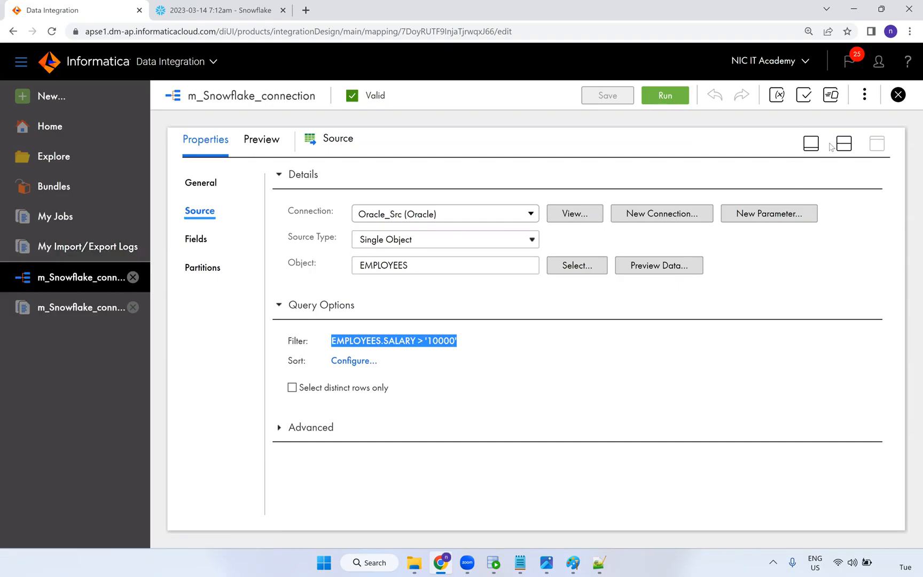
{"action": "left_click", "coordinate": [668, 97]}
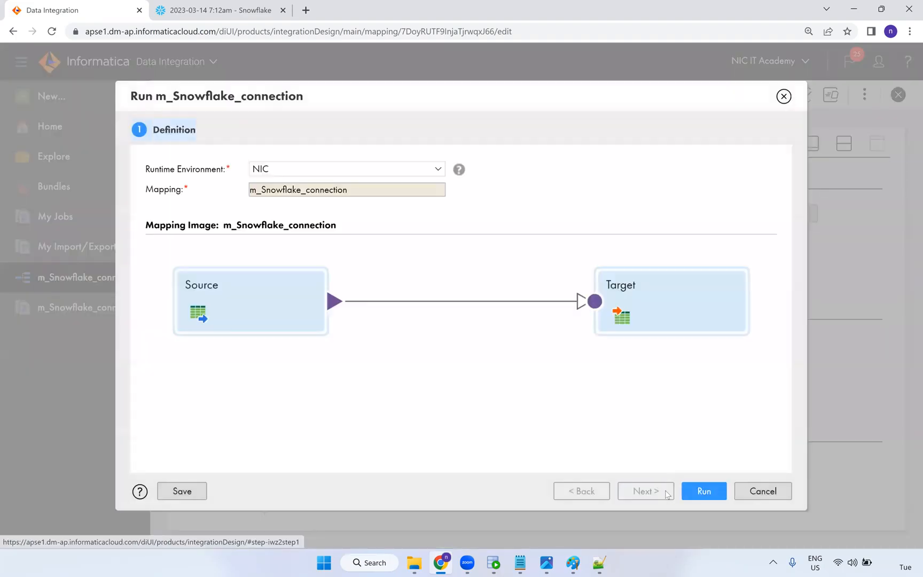
{"action": "left_click", "coordinate": [705, 491]}
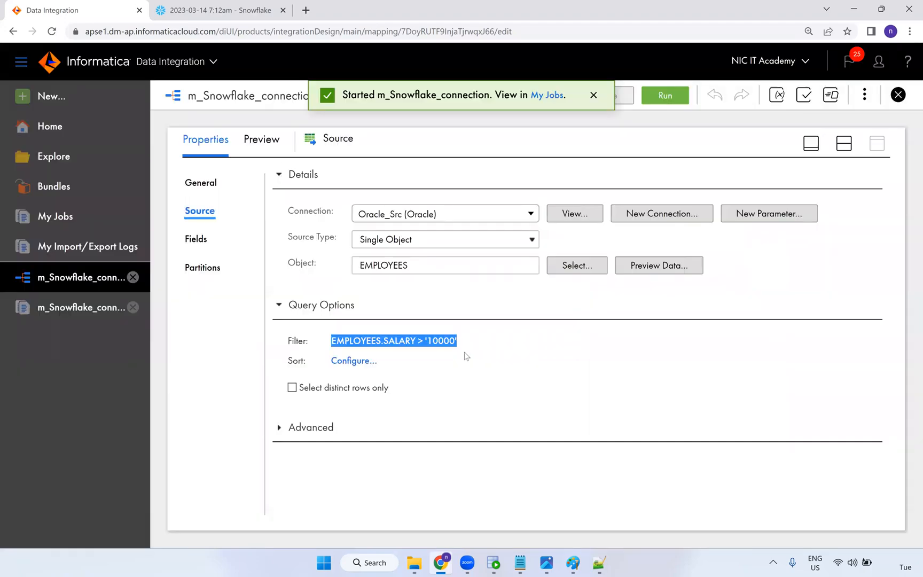
{"action": "left_click", "coordinate": [165, 15]}
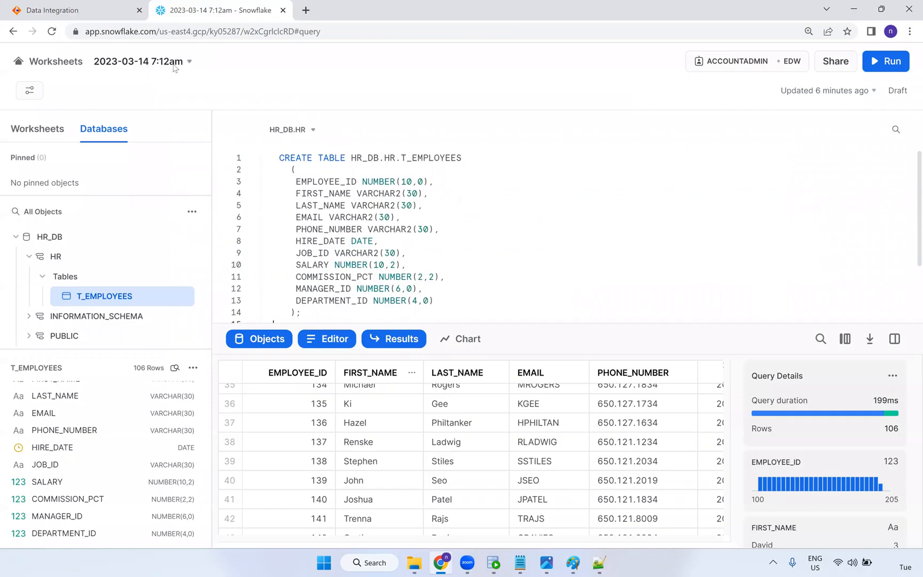
Refresh My Jobs until m_Snowflake_connection-2 shows Success with 16 rows processed.
{"action": "key", "text": "ctrl+1"}
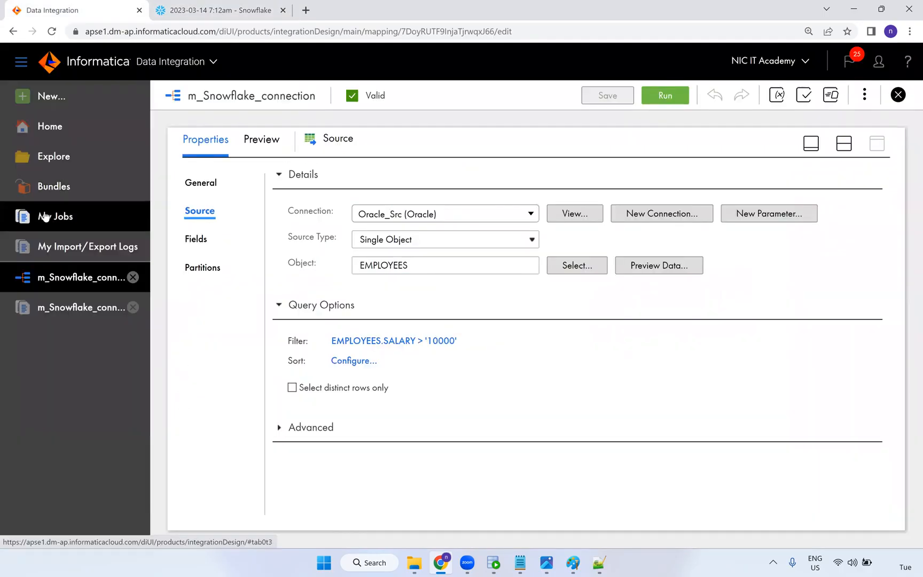
{"action": "left_click", "coordinate": [51, 216]}
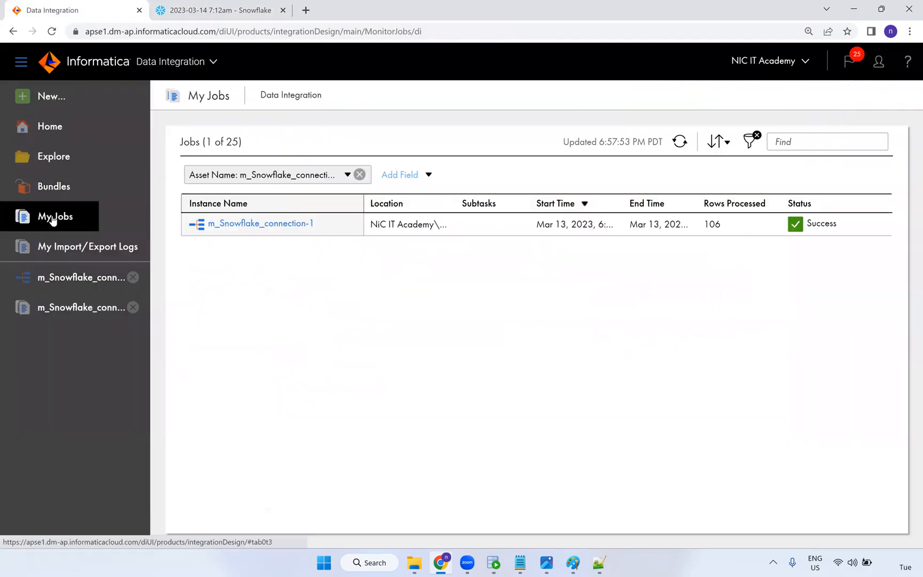
{"action": "left_click", "coordinate": [680, 141]}
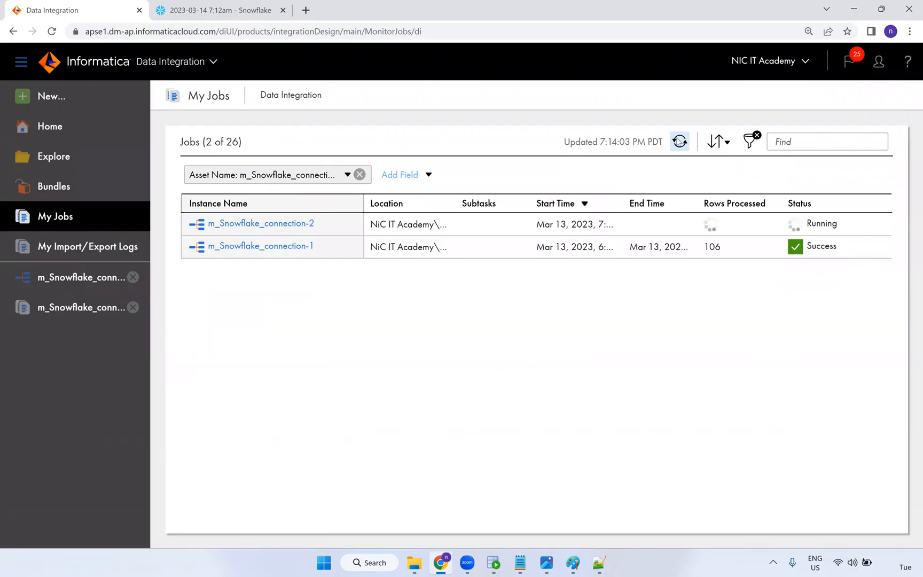
{"action": "left_click", "coordinate": [679, 141]}
{"action": "left_click", "coordinate": [680, 141]}
{"action": "left_click", "coordinate": [681, 142]}
{"action": "left_click", "coordinate": [681, 142]}
{"action": "left_click", "coordinate": [681, 143]}
{"action": "left_click", "coordinate": [681, 142]}
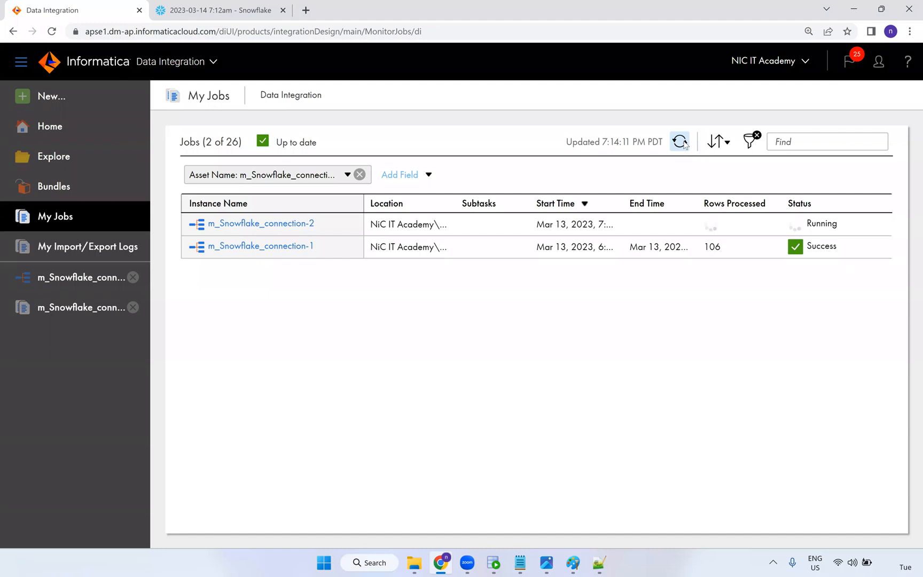
{"action": "left_click", "coordinate": [683, 148]}
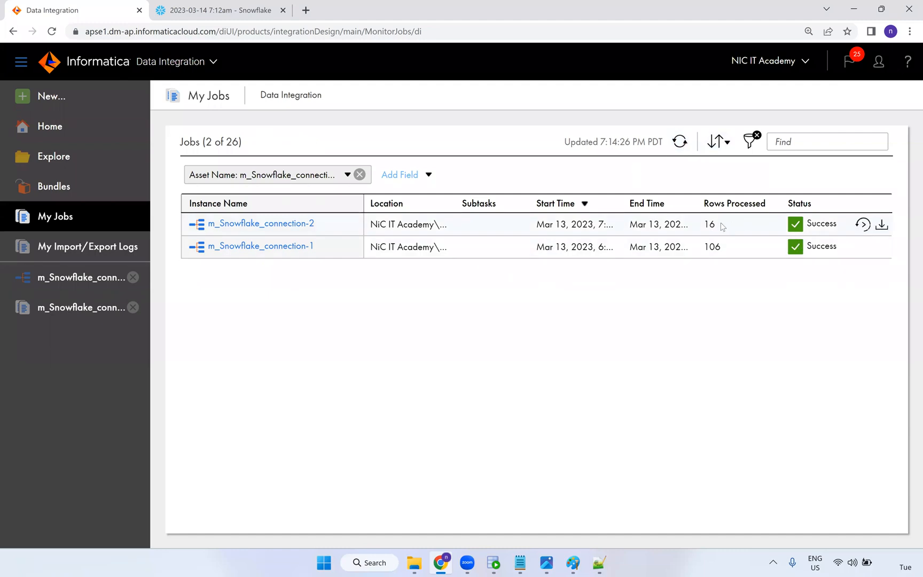
{"action": "left_click_drag", "start_coordinate": [716, 225], "coordinate": [709, 227]}
Open the m_Snowflake_connection-2 job details, check 16 success rows for source and target, then switch to Snowflake.
{"action": "left_click", "coordinate": [260, 223]}
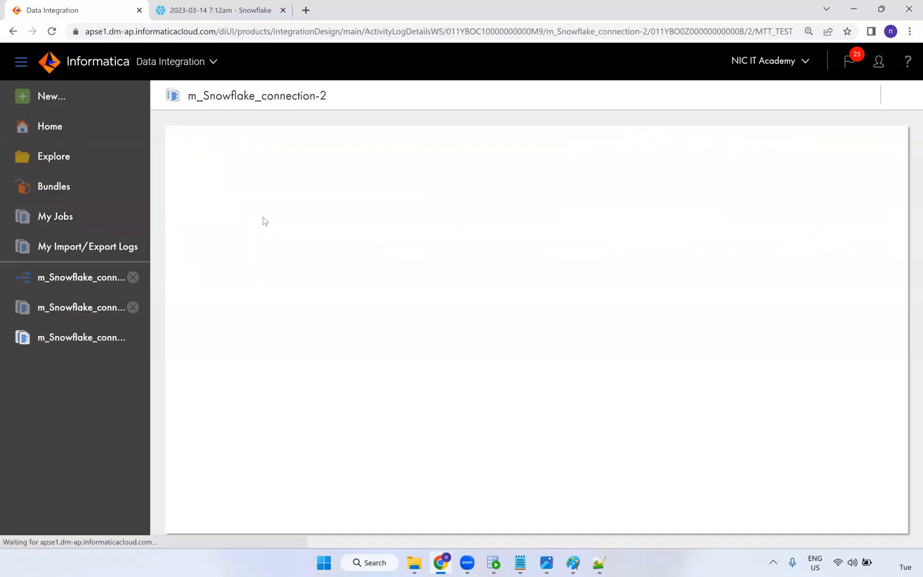
{"action": "double_click", "coordinate": [378, 420]}
{"action": "double_click", "coordinate": [376, 449]}
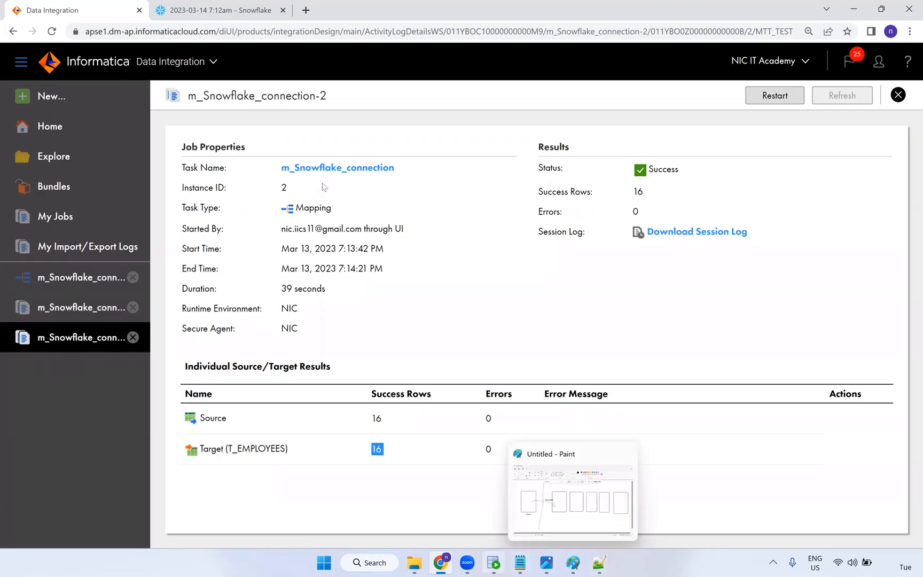
{"action": "left_click", "coordinate": [251, 11]}
Rerun the Snowflake select on T_EMPLOYEES and review all 16 SALARY values in the results.
{"action": "scroll", "coordinate": [417, 291], "scroll_direction": "down", "scroll_amount": 3}
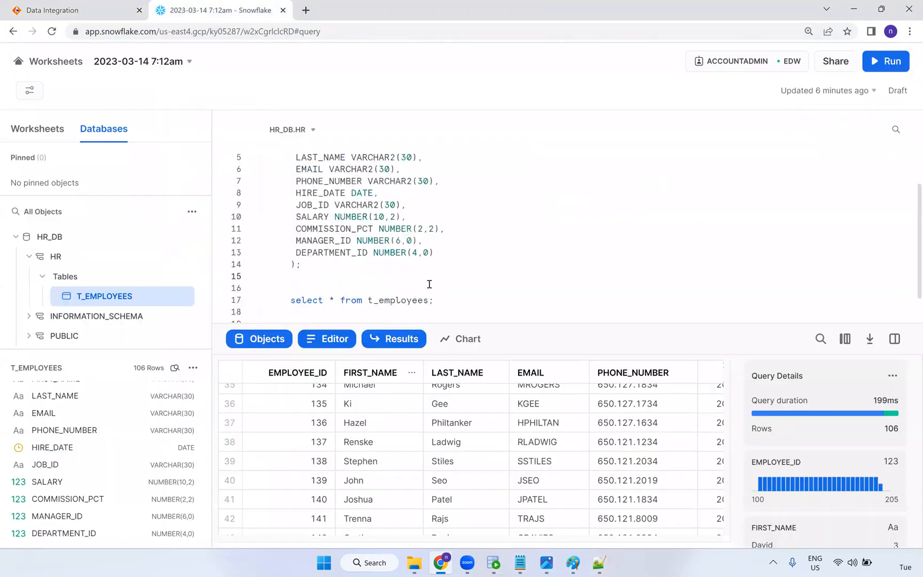
{"action": "left_click", "coordinate": [452, 272]}
{"action": "key", "text": "ctrl+Return"}
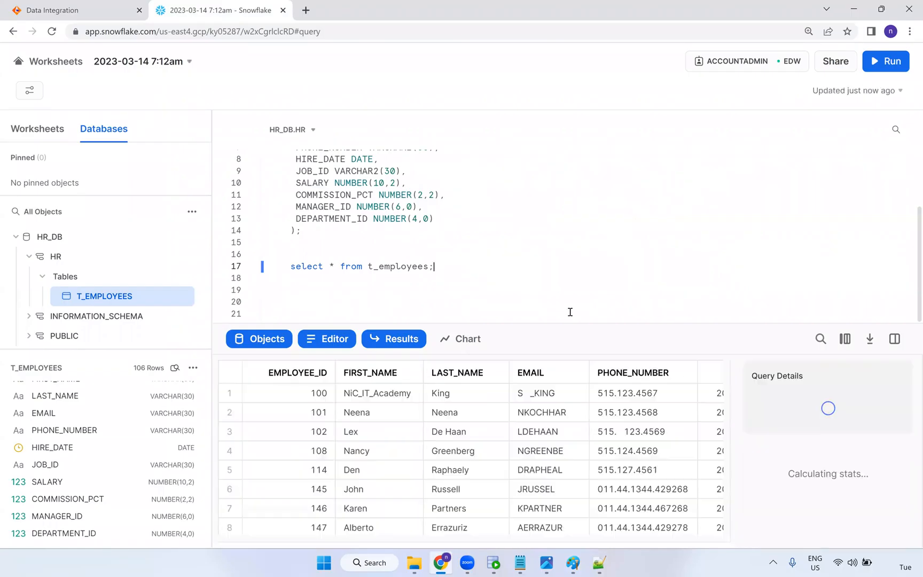
{"action": "scroll", "coordinate": [821, 399], "scroll_direction": "down", "scroll_amount": 1}
{"action": "scroll", "coordinate": [821, 406], "scroll_direction": "down", "scroll_amount": 5}
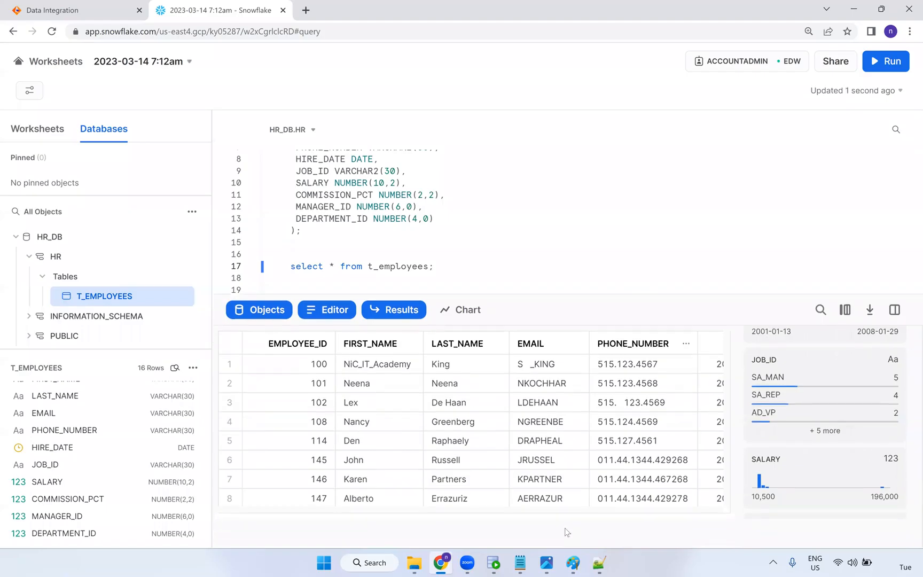
{"action": "left_click_drag", "start_coordinate": [464, 540], "coordinate": [678, 541]}
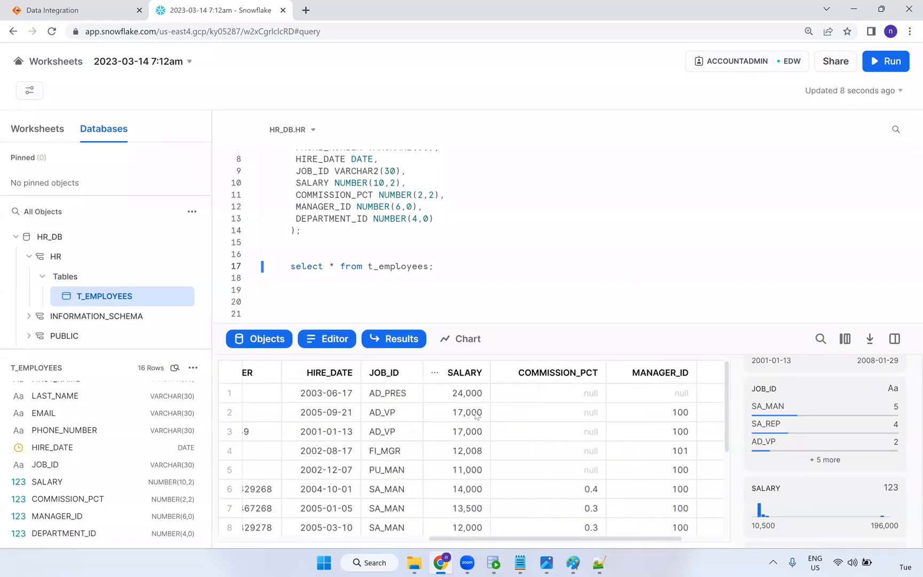
{"action": "scroll", "coordinate": [470, 521], "scroll_direction": "down", "scroll_amount": 3}
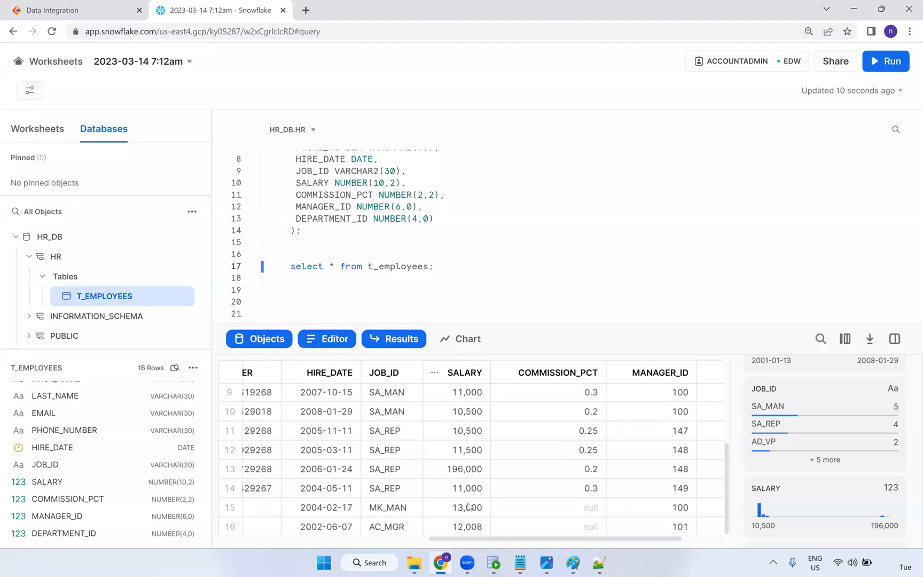
{"action": "scroll", "coordinate": [467, 495], "scroll_direction": "up", "scroll_amount": 3}
{"action": "left_click_drag", "start_coordinate": [460, 464], "coordinate": [475, 551]}
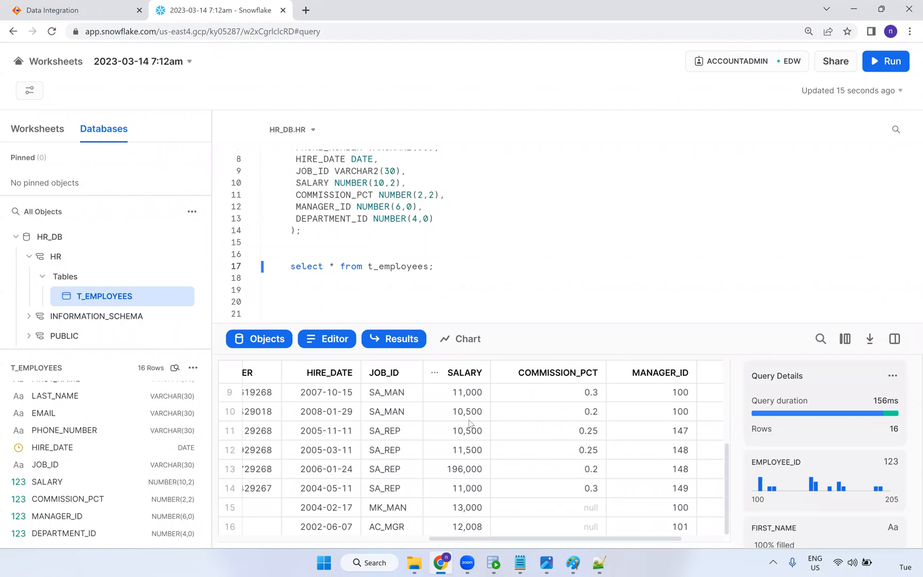
Return to the Informatica m_Snowflake_connection-2 run details showing 16 successful rows.
{"action": "key", "text": "alt+Tab"}
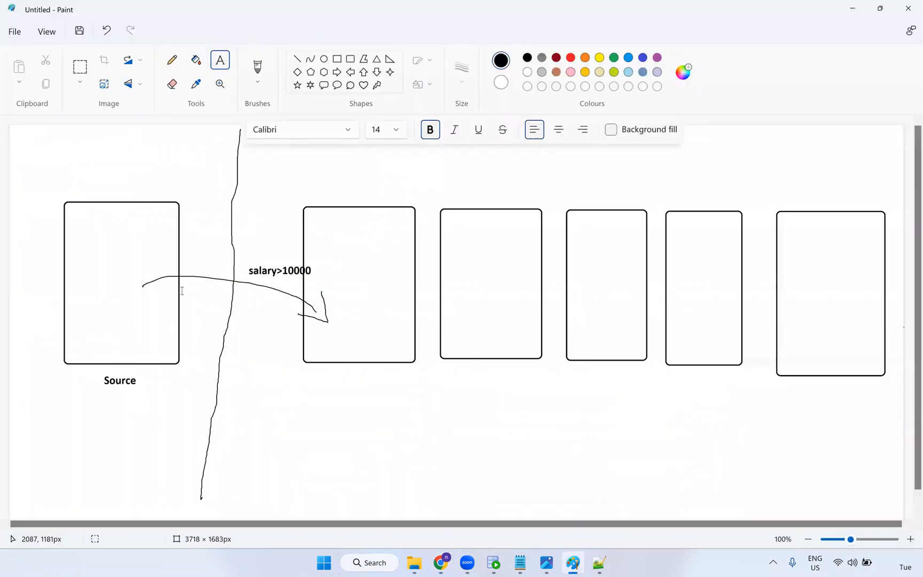
{"action": "left_click", "coordinate": [441, 564]}
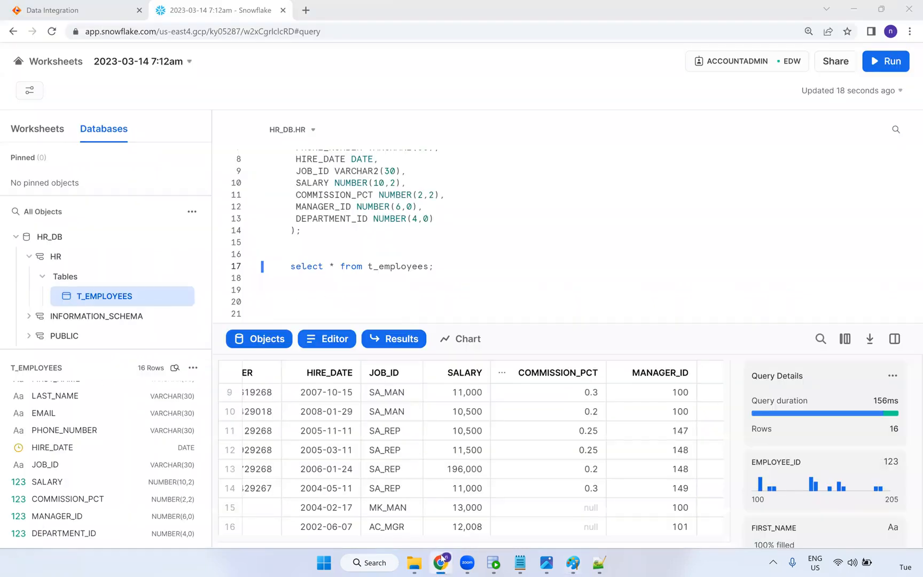
{"action": "left_click", "coordinate": [121, 9]}
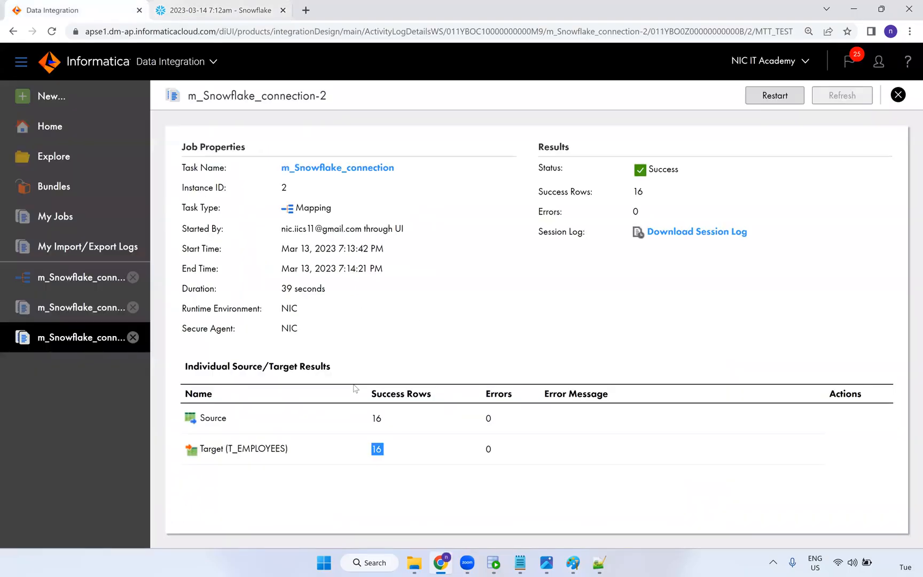
In the mapping's source query options, delete the SALARY > 10000 filter condition.
{"action": "left_click", "coordinate": [68, 288]}
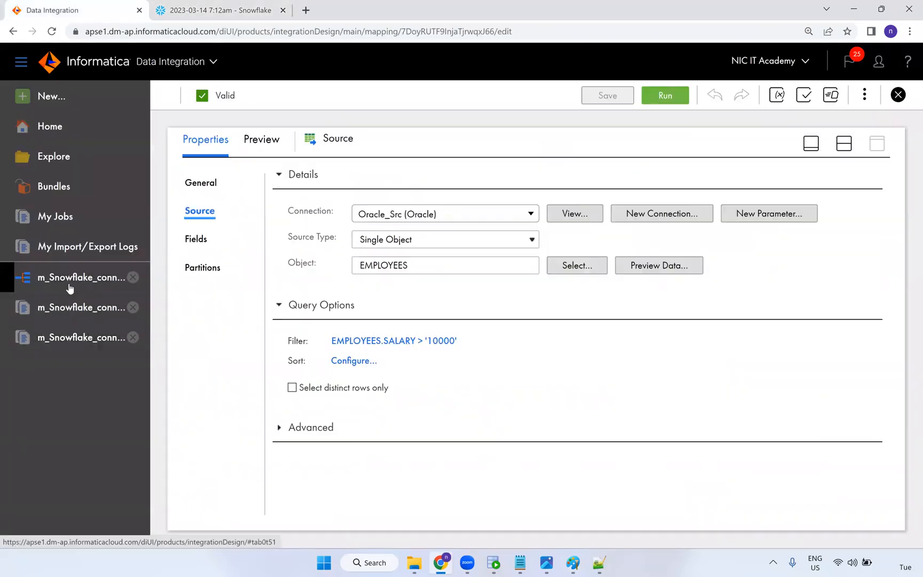
{"action": "left_click", "coordinate": [384, 342]}
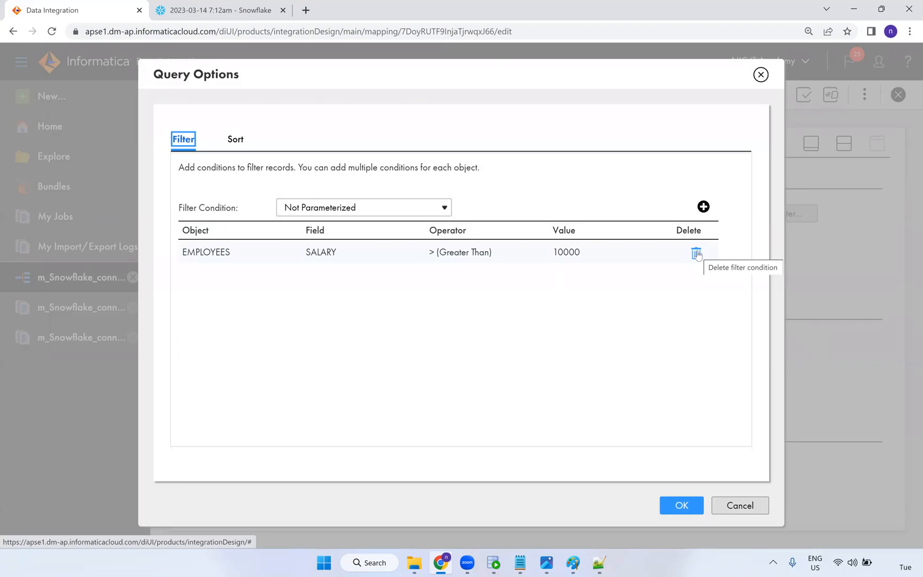
{"action": "left_click", "coordinate": [697, 254]}
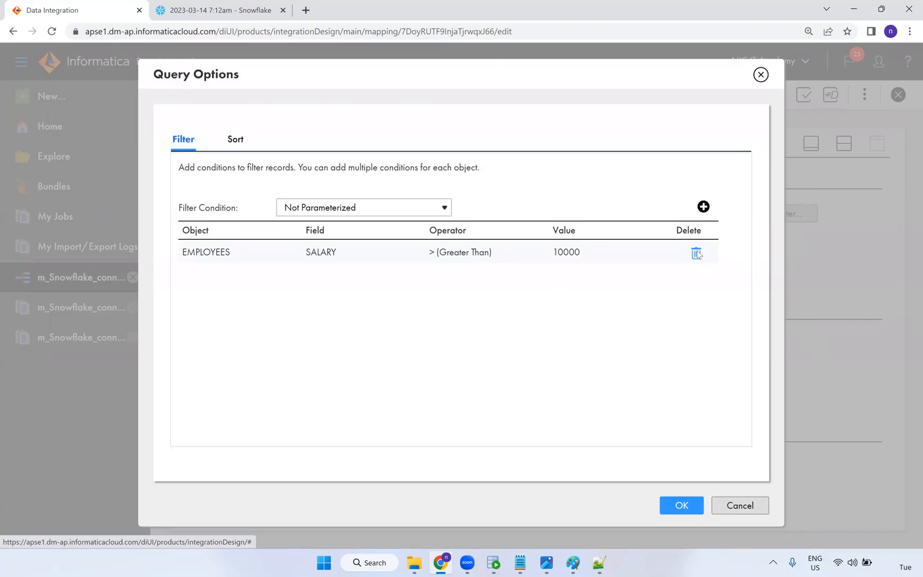
Set an Advanced filter condition of EMPLOYEES.COMMISSION_PCT is not null and apply it.
{"action": "left_click", "coordinate": [369, 213]}
{"action": "left_click", "coordinate": [348, 250]}
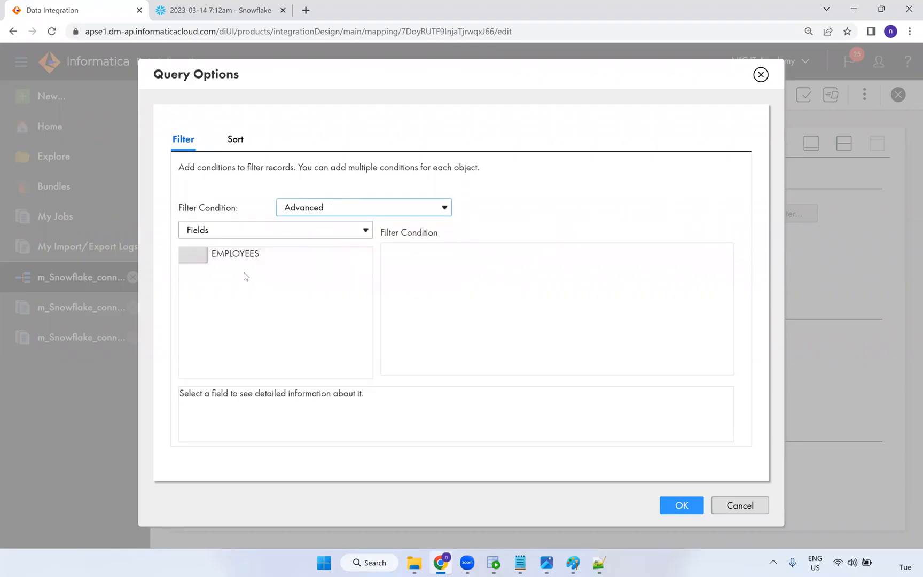
{"action": "left_click", "coordinate": [190, 255]}
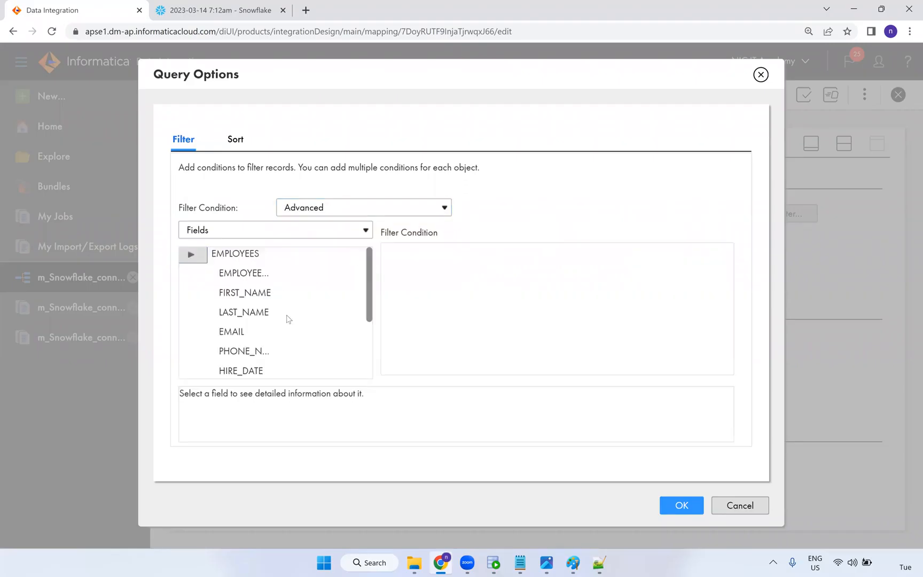
{"action": "scroll", "coordinate": [295, 321], "scroll_direction": "down", "scroll_amount": 3}
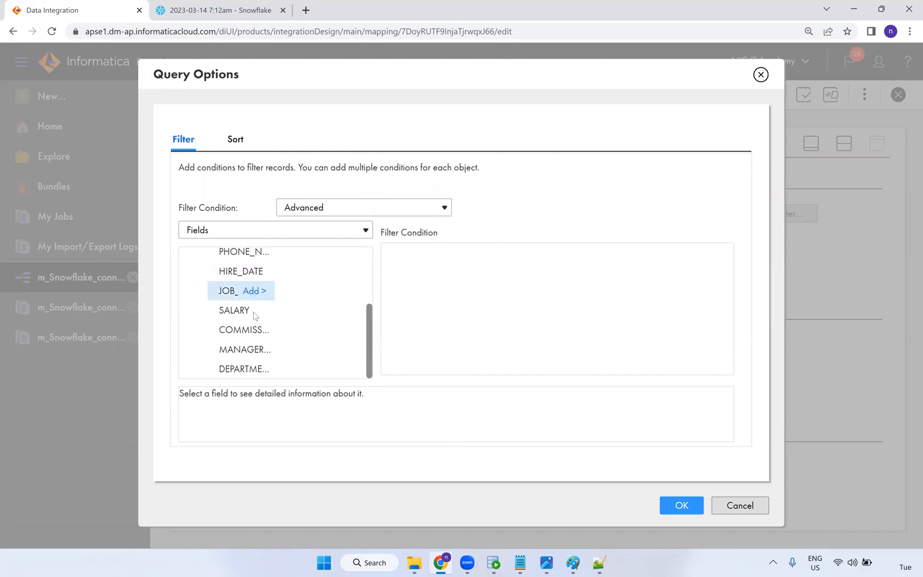
{"action": "left_click", "coordinate": [254, 330]}
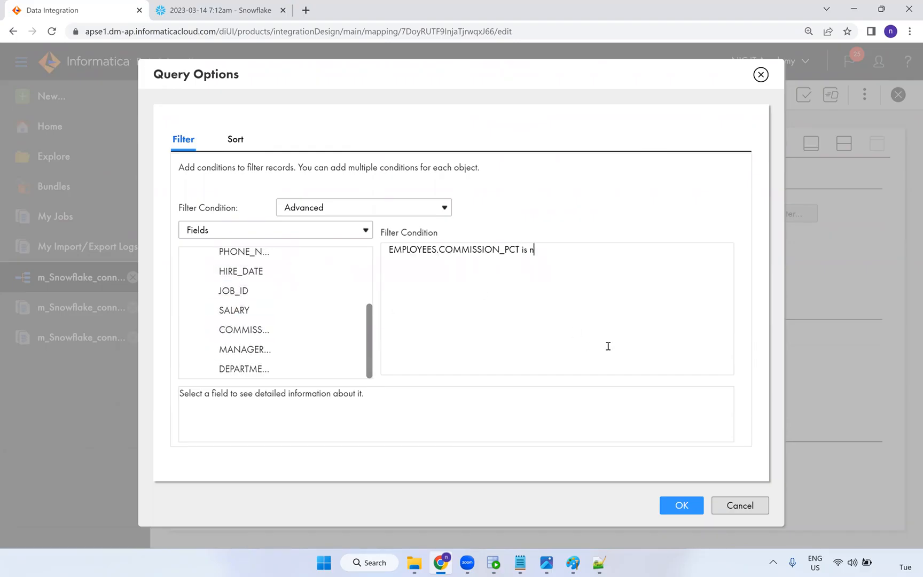
{"action": "type", "text": "is not null"}
{"action": "left_click_drag", "start_coordinate": [556, 250], "coordinate": [357, 250]}
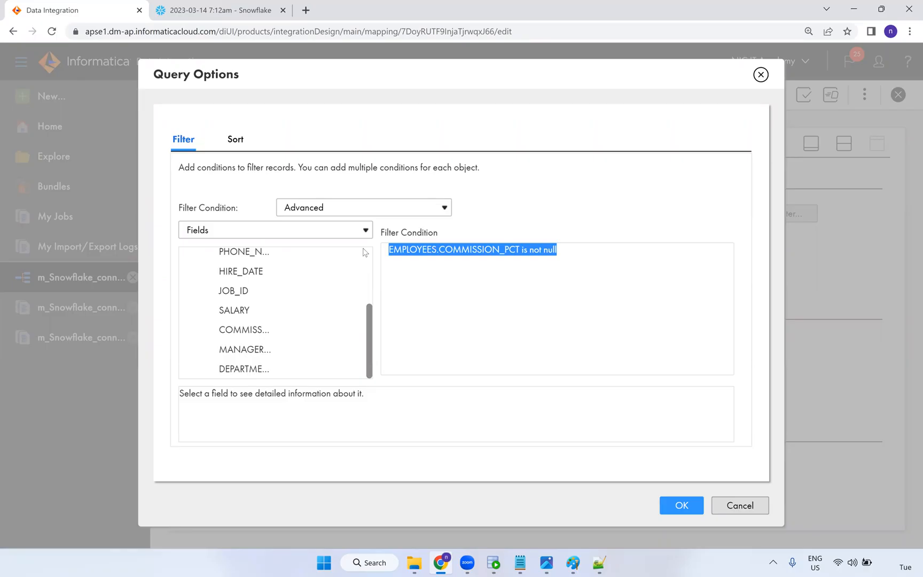
{"action": "left_click", "coordinate": [680, 505]}
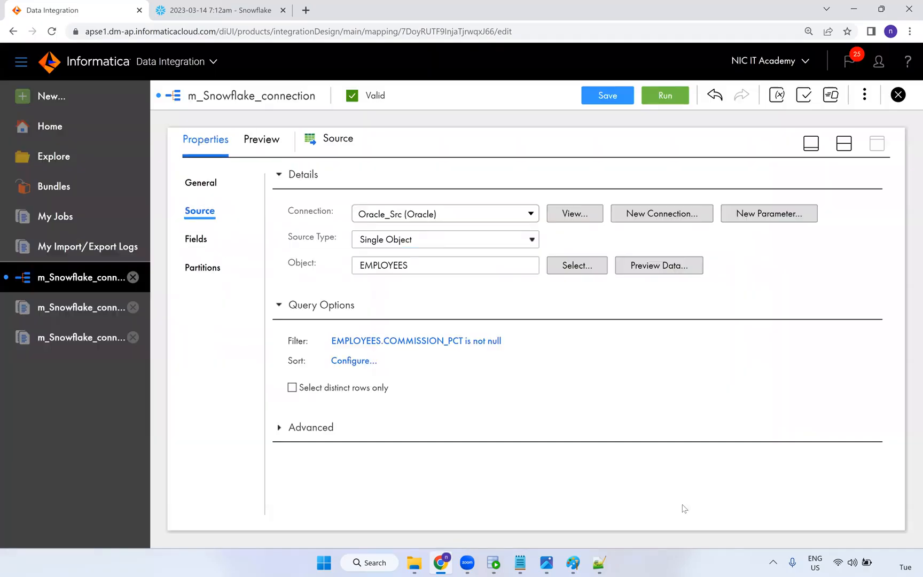
Save the mapping, then download the m_Snowflake_connection-2 session log and open it in Notepad.
{"action": "left_click", "coordinate": [596, 96]}
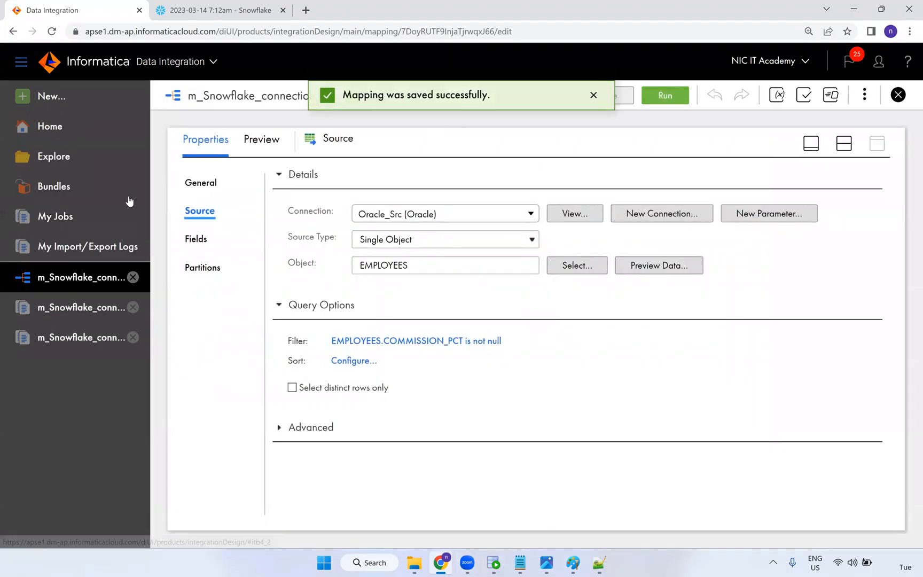
{"action": "left_click", "coordinate": [62, 221]}
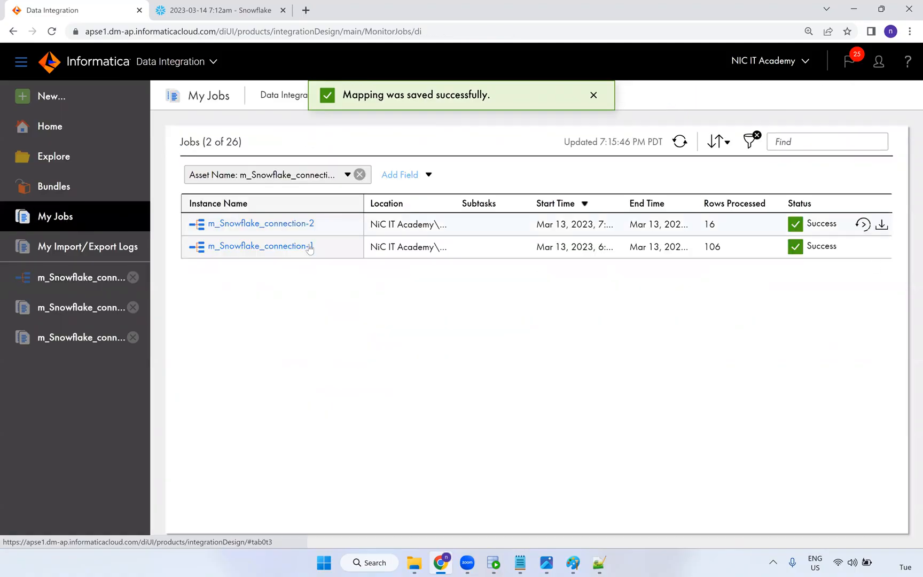
{"action": "left_click", "coordinate": [880, 227]}
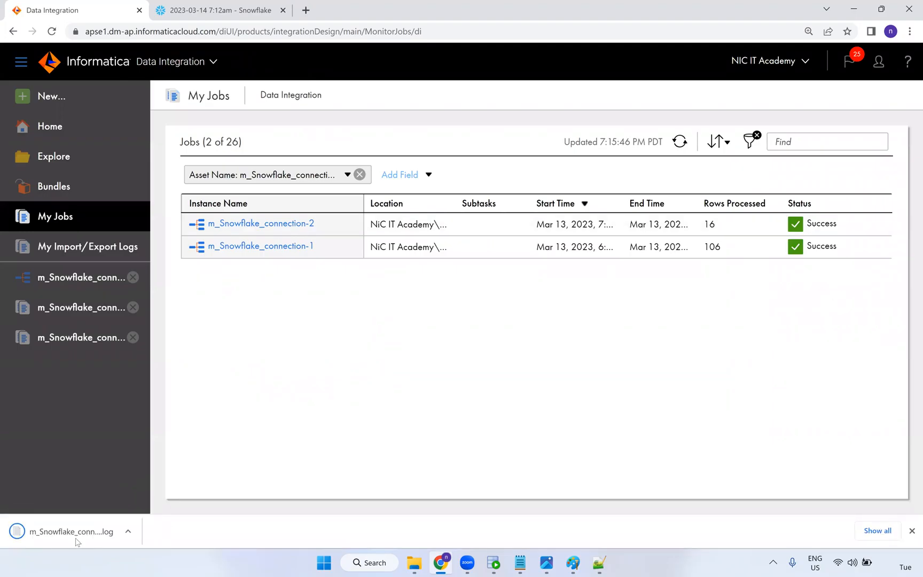
{"action": "left_click", "coordinate": [79, 536]}
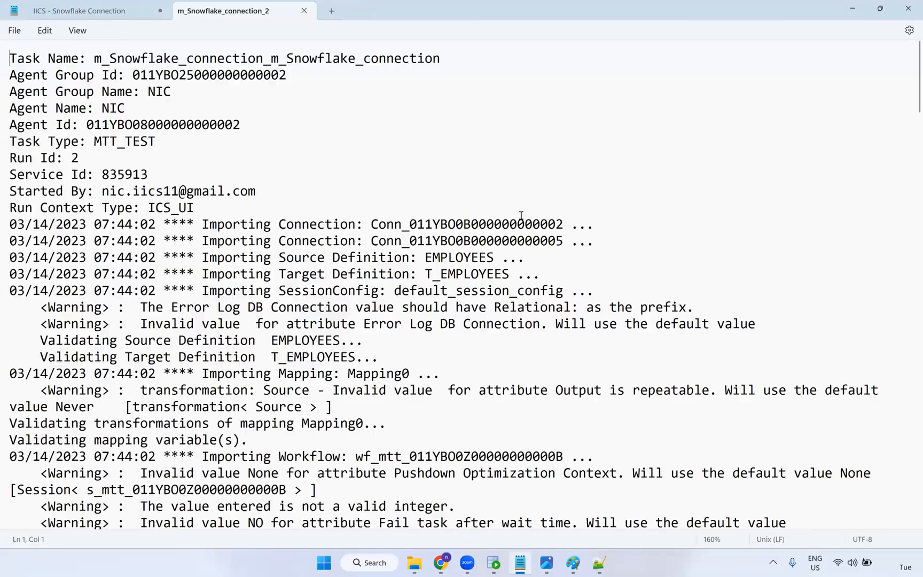
Scroll through the session log, highlighting the READER/TRANSF lines and ServiceName=xe.
{"action": "scroll", "coordinate": [508, 293], "scroll_direction": "down", "scroll_amount": 3}
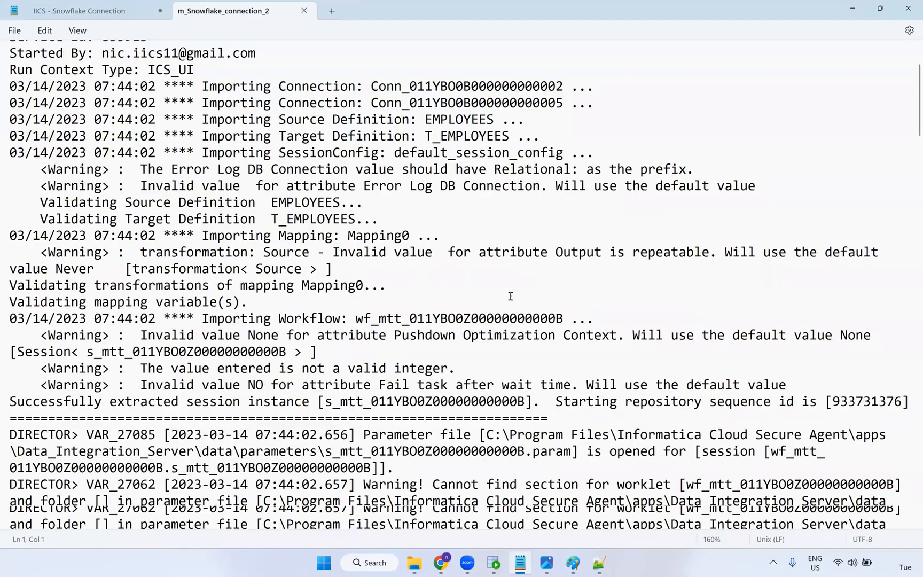
{"action": "scroll", "coordinate": [502, 321], "scroll_direction": "down", "scroll_amount": 2}
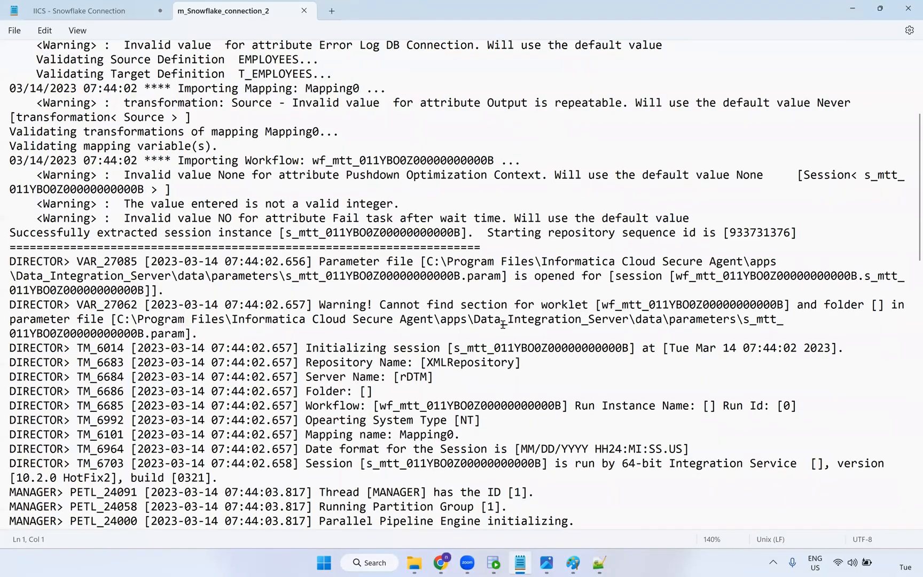
{"action": "scroll", "coordinate": [516, 350], "scroll_direction": "down", "scroll_amount": 1}
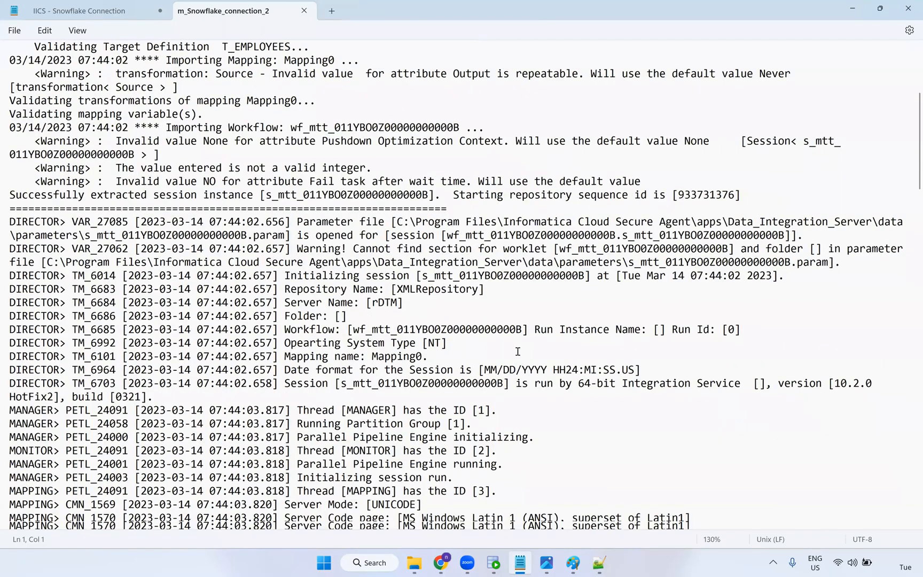
{"action": "scroll", "coordinate": [517, 356], "scroll_direction": "down", "scroll_amount": 10}
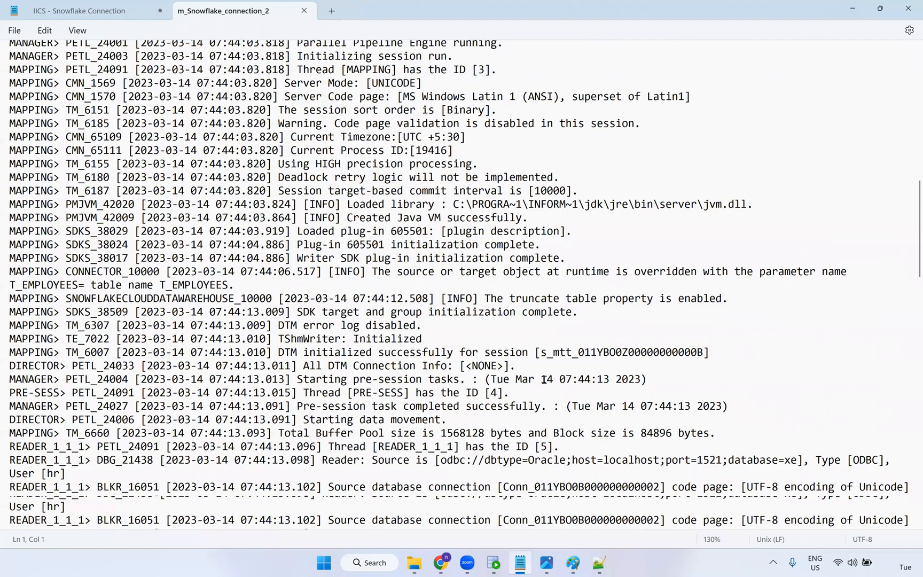
{"action": "scroll", "coordinate": [543, 379], "scroll_direction": "down", "scroll_amount": 9}
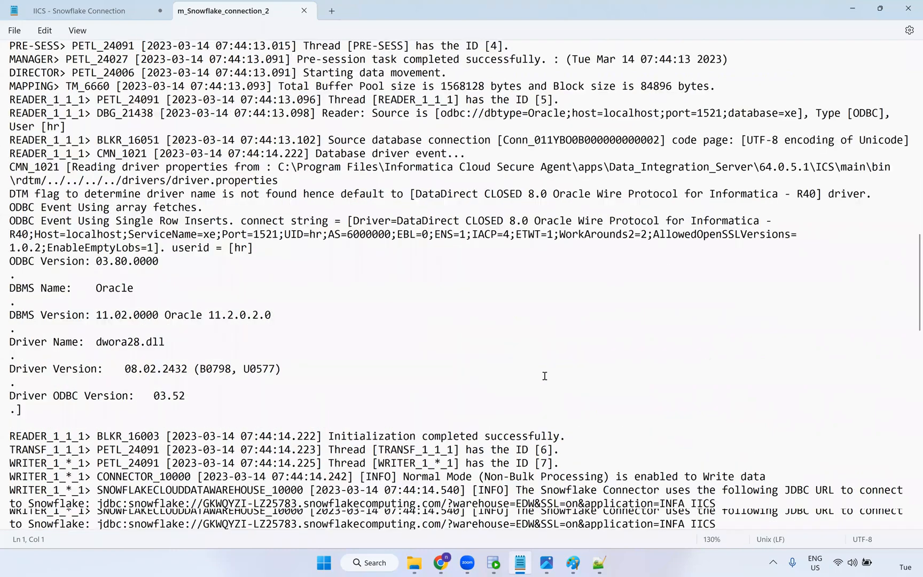
{"action": "scroll", "coordinate": [510, 361], "scroll_direction": "down", "scroll_amount": 3}
{"action": "scroll", "coordinate": [479, 366], "scroll_direction": "down", "scroll_amount": 1}
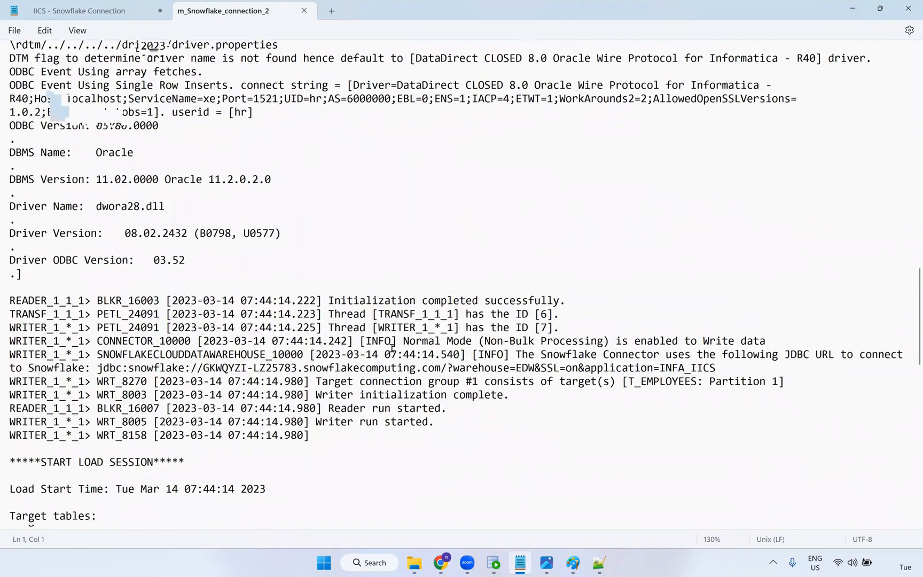
{"action": "left_click_drag", "start_coordinate": [15, 269], "coordinate": [83, 291]}
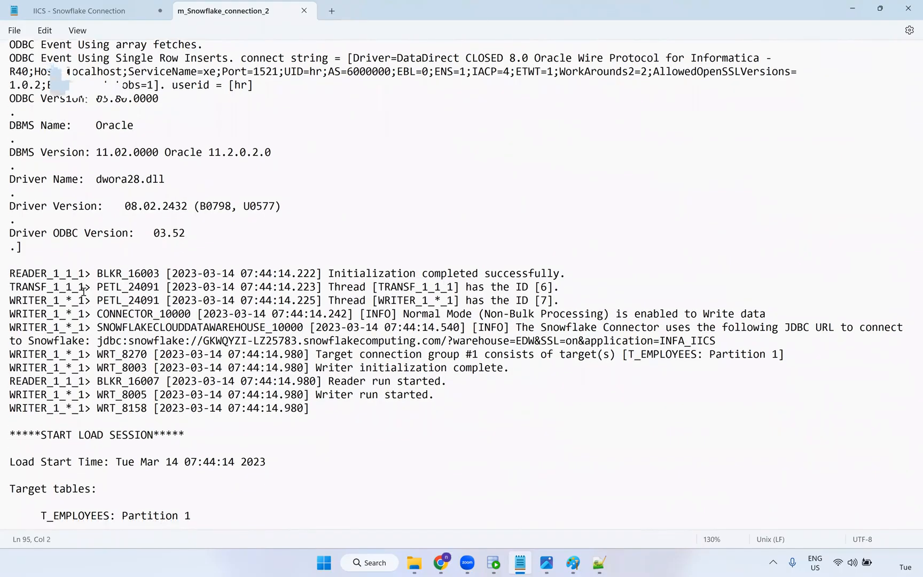
{"action": "left_click_drag", "start_coordinate": [128, 71], "coordinate": [215, 71]}
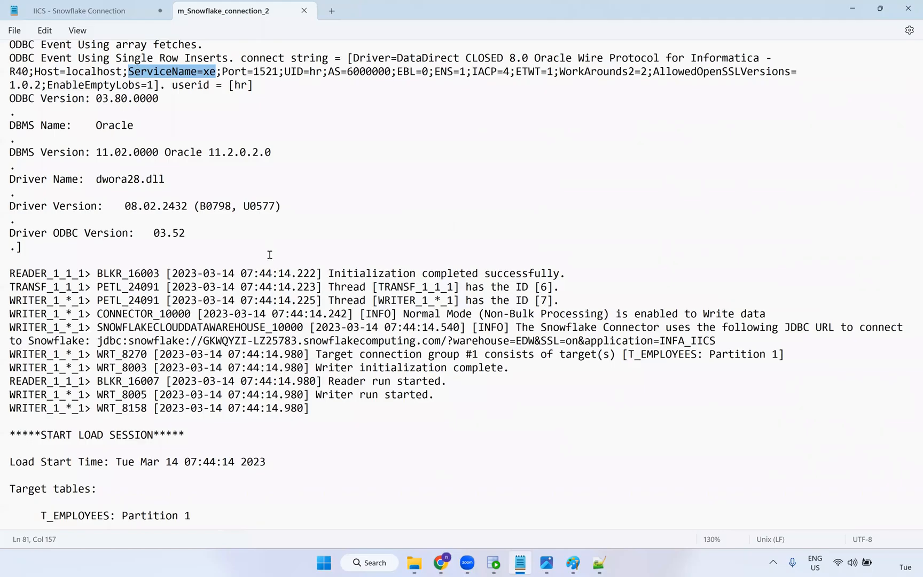
Select the full source SQL query ending WHERE SALARY > 10000.
{"action": "scroll", "coordinate": [269, 261], "scroll_direction": "down", "scroll_amount": 2}
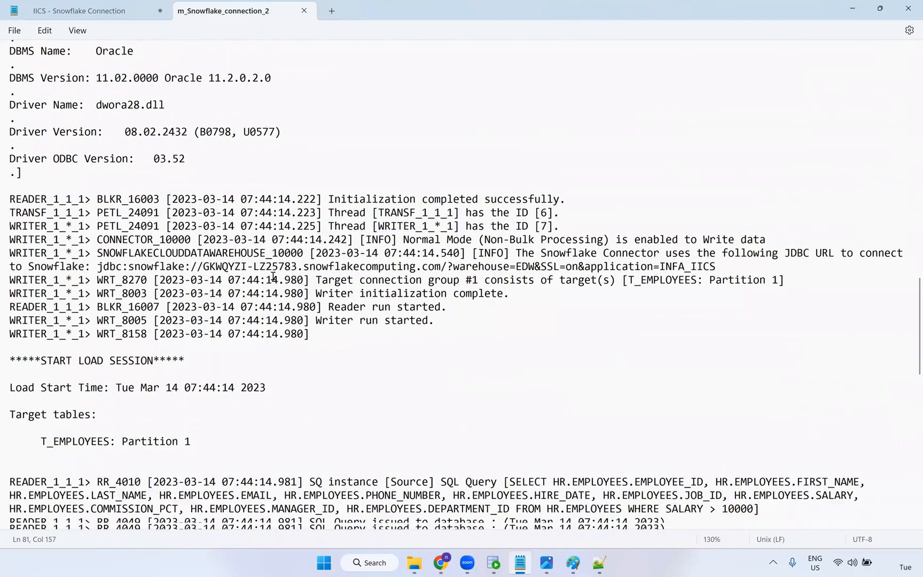
{"action": "scroll", "coordinate": [289, 283], "scroll_direction": "down", "scroll_amount": 5}
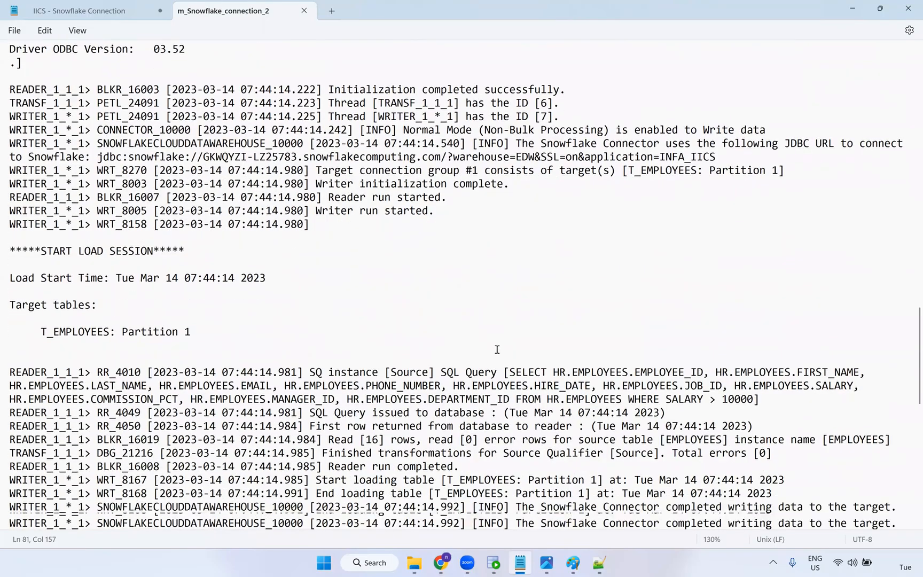
{"action": "left_click_drag", "start_coordinate": [510, 272], "coordinate": [745, 300]}
{"action": "key", "text": "shift+Right"}
{"action": "key", "text": "shift+Right"}
{"action": "key", "text": "shift+Right"}
{"action": "key", "text": "ctrl+c"}
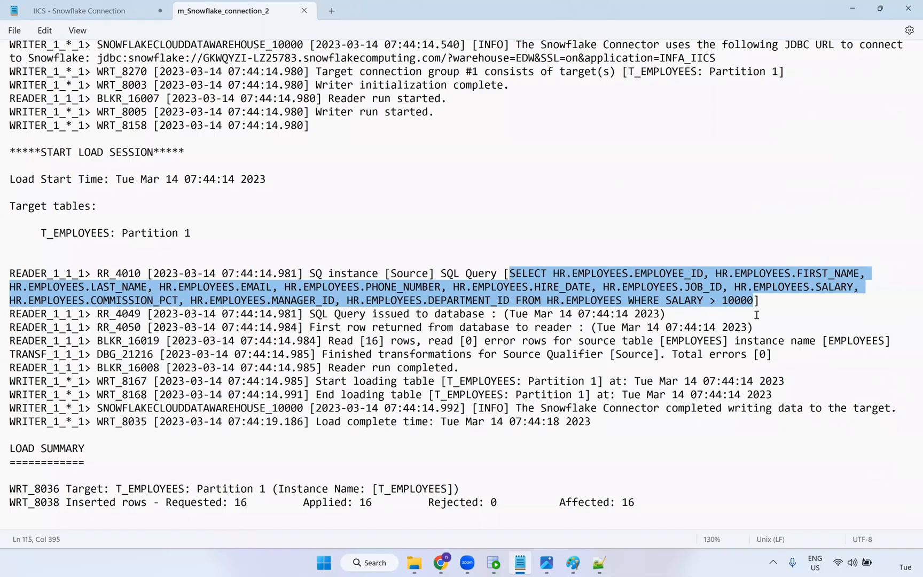
{"action": "left_click", "coordinate": [494, 564]}
Paste the copied SQL query into the worksheet, breaking lines before MANAGER_ID, LAST_NAME and HIRE_DATE.
{"action": "key", "text": "ctrl+a"}
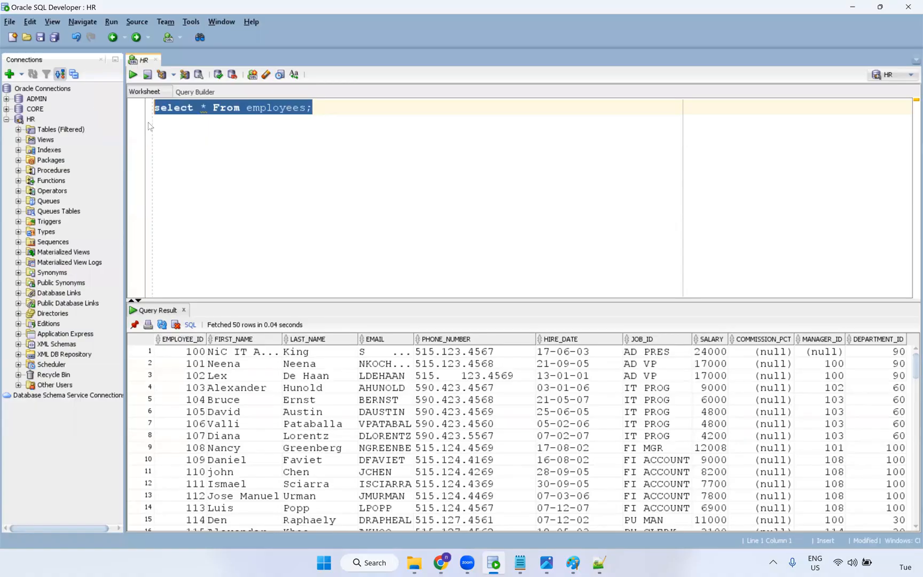
{"action": "key", "text": "ctrl+v"}
{"action": "left_click", "coordinate": [316, 108]}
{"action": "key", "text": "Return"}
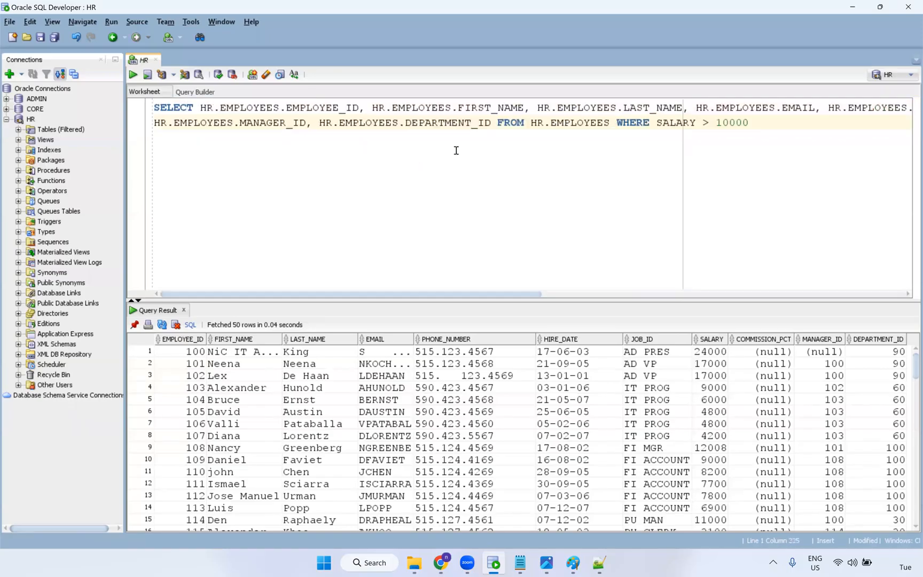
{"action": "left_click", "coordinate": [537, 108]}
{"action": "key", "text": "Return"}
{"action": "left_click", "coordinate": [623, 122]}
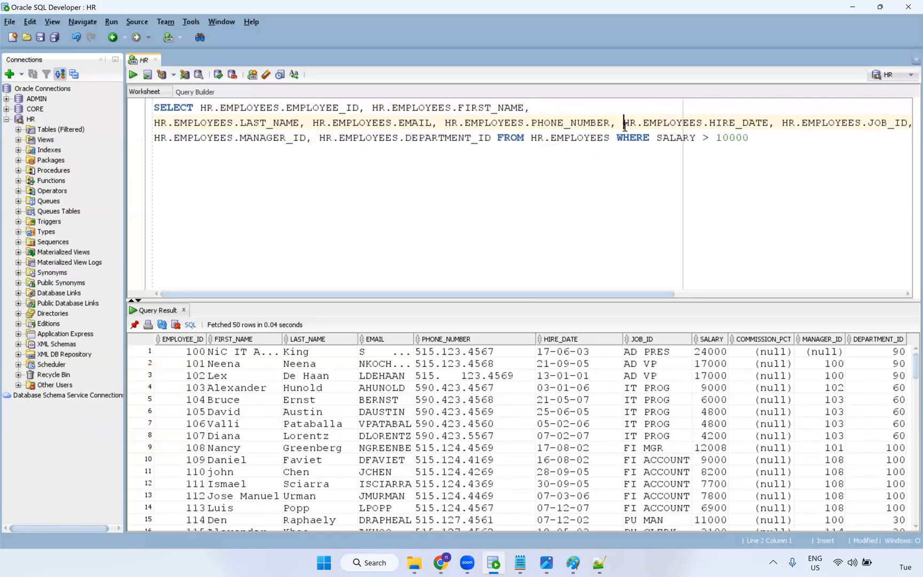
{"action": "key", "text": "Return"}
{"action": "left_click", "coordinate": [761, 156]}
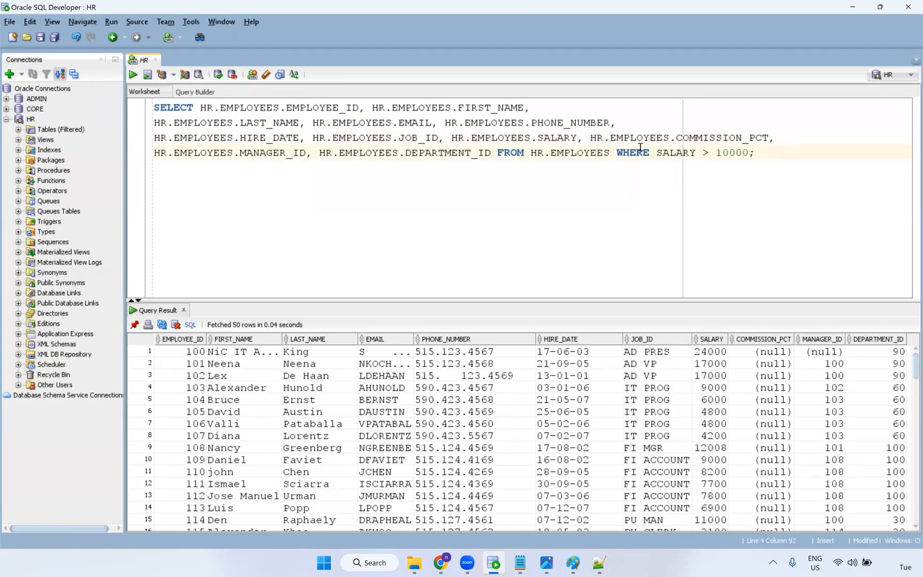
Run the SALARY > 10000 query so it returns 16 rows.
{"action": "left_click_drag", "start_coordinate": [660, 155], "coordinate": [211, 91]}
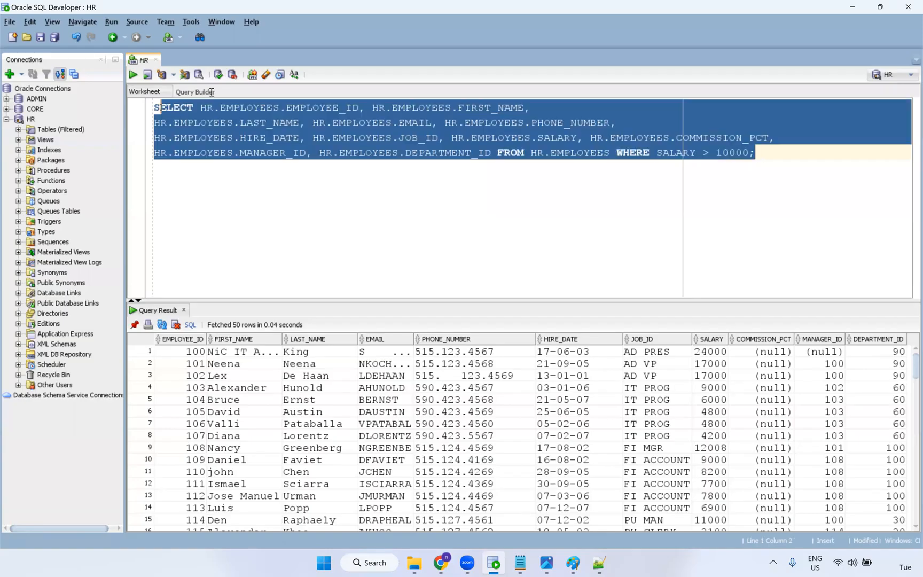
{"action": "left_click", "coordinate": [133, 75]}
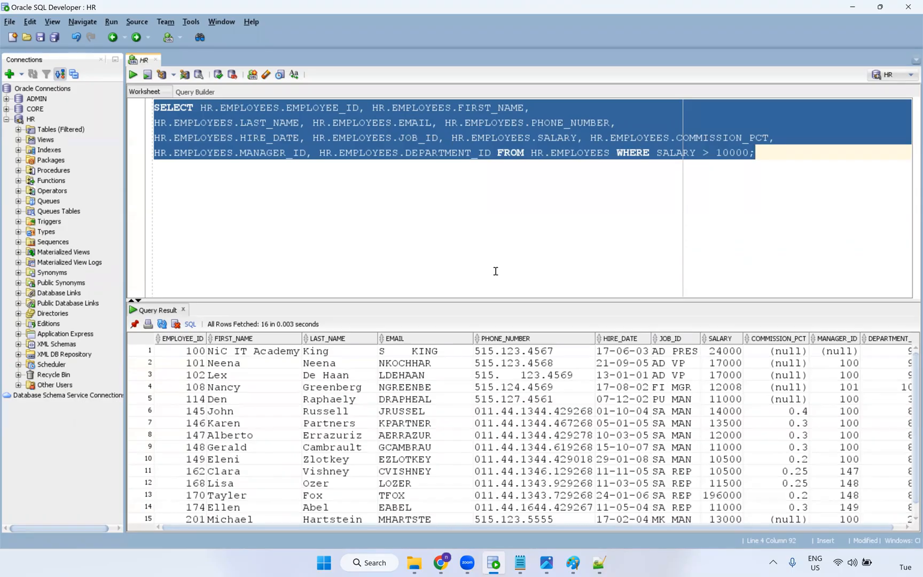
{"action": "left_click", "coordinate": [714, 149]}
{"action": "key", "text": "ctrl+Return"}
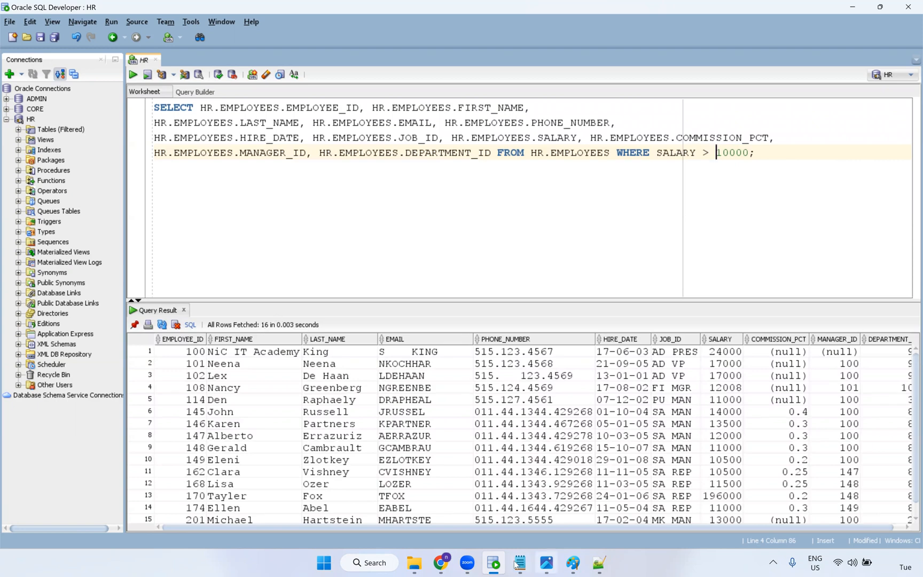
{"action": "left_click", "coordinate": [441, 563]}
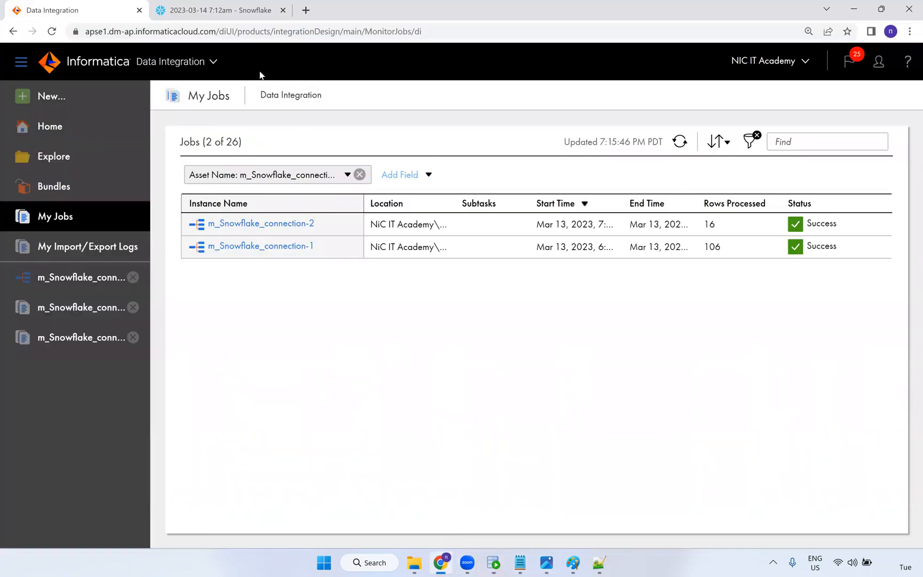
Run the m_Snowflake_connection mapping.
{"action": "left_click", "coordinate": [85, 278]}
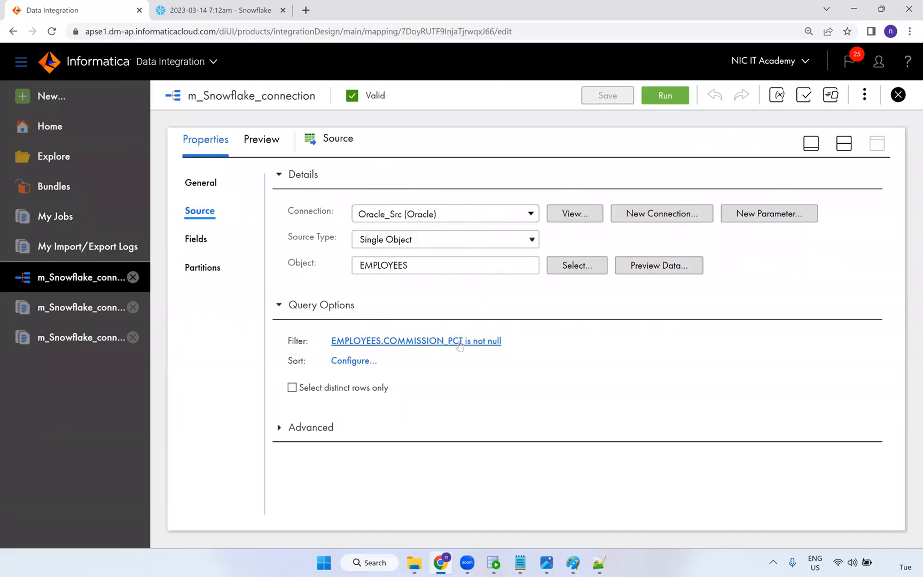
{"action": "left_click", "coordinate": [684, 99]}
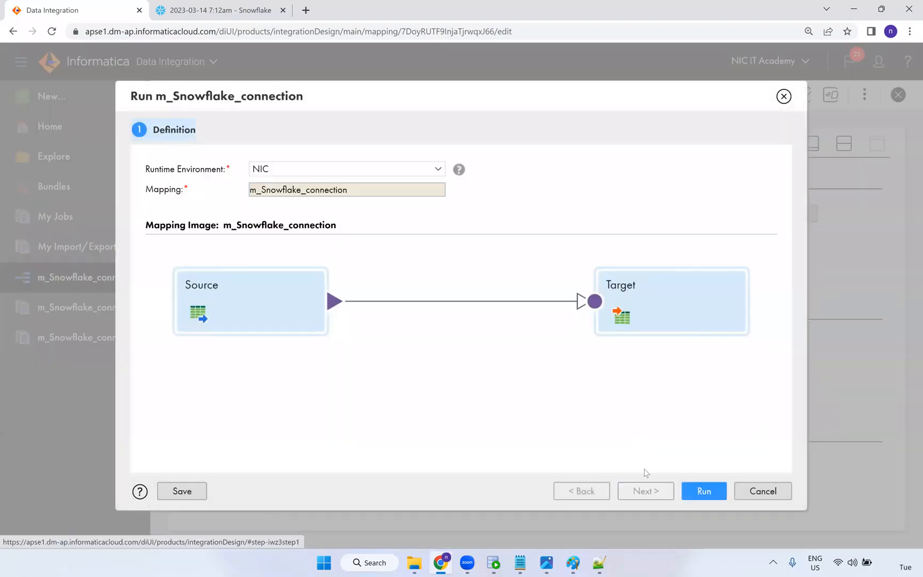
{"action": "left_click", "coordinate": [699, 493]}
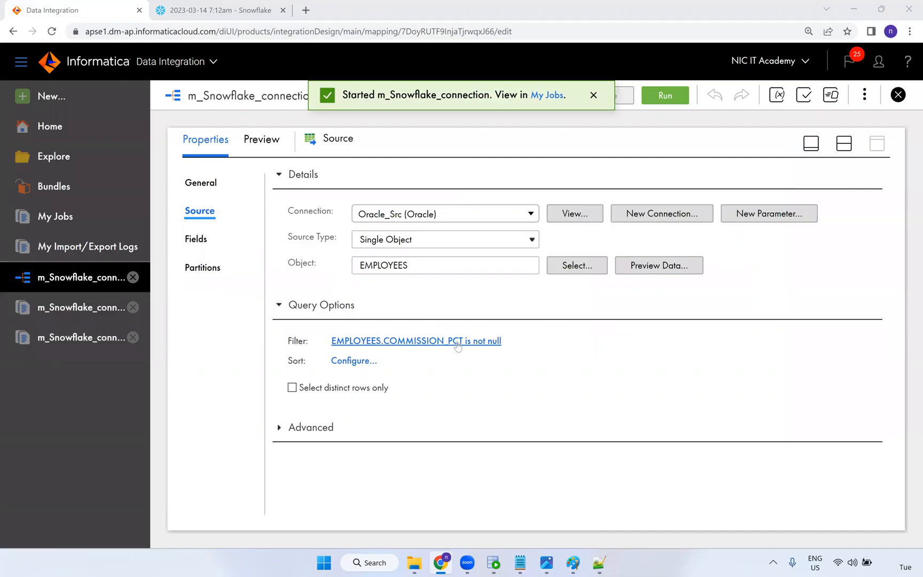
Refresh My Jobs until m_Snowflake_connection-3 shows Success with 35 rows loaded.
{"action": "left_click", "coordinate": [544, 101]}
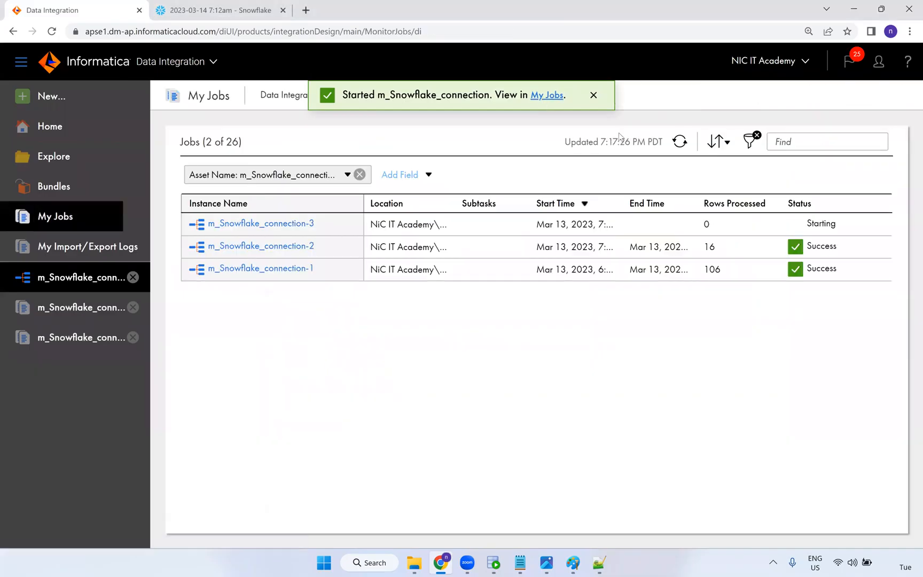
{"action": "left_click", "coordinate": [686, 146]}
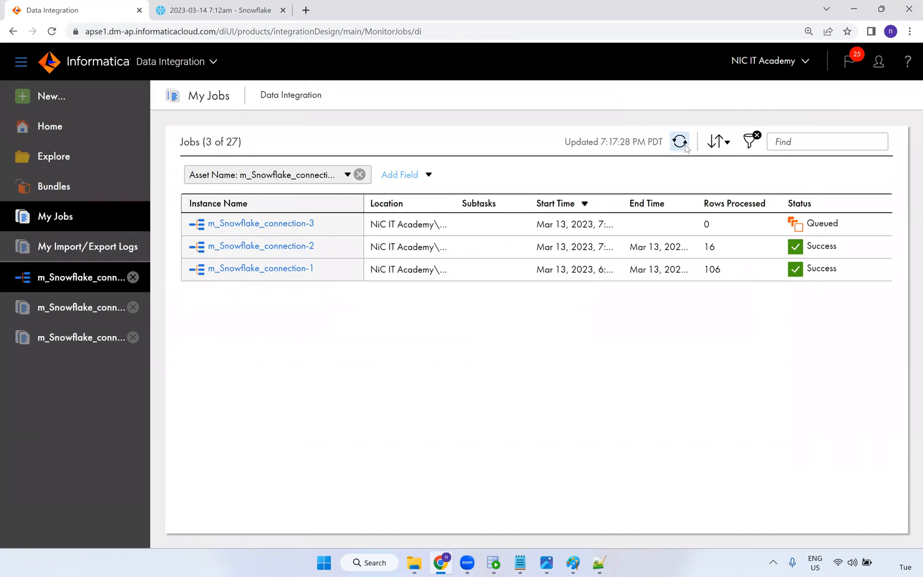
{"action": "left_click", "coordinate": [686, 146]}
{"action": "left_click", "coordinate": [687, 146]}
{"action": "left_click", "coordinate": [686, 146]}
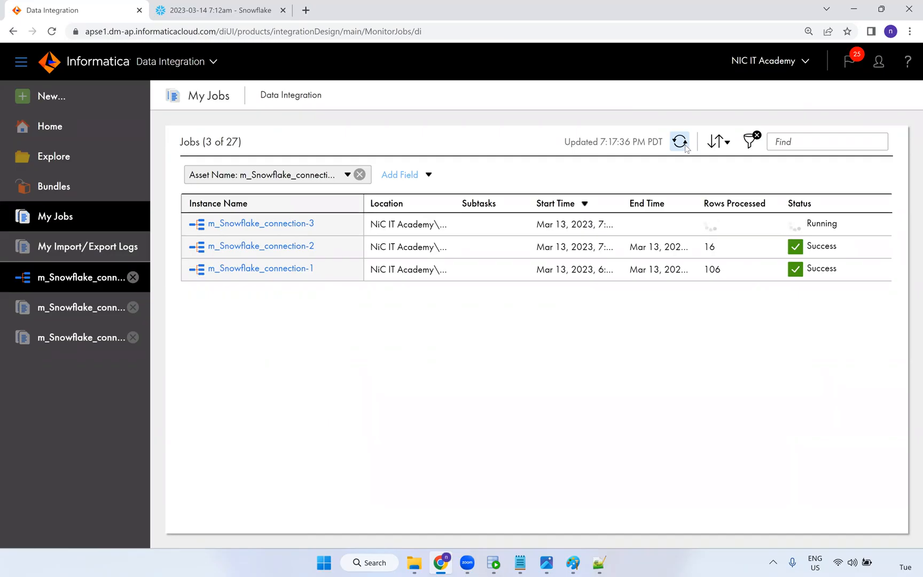
{"action": "left_click", "coordinate": [686, 147]}
{"action": "left_click", "coordinate": [685, 149]}
{"action": "left_click", "coordinate": [684, 148]}
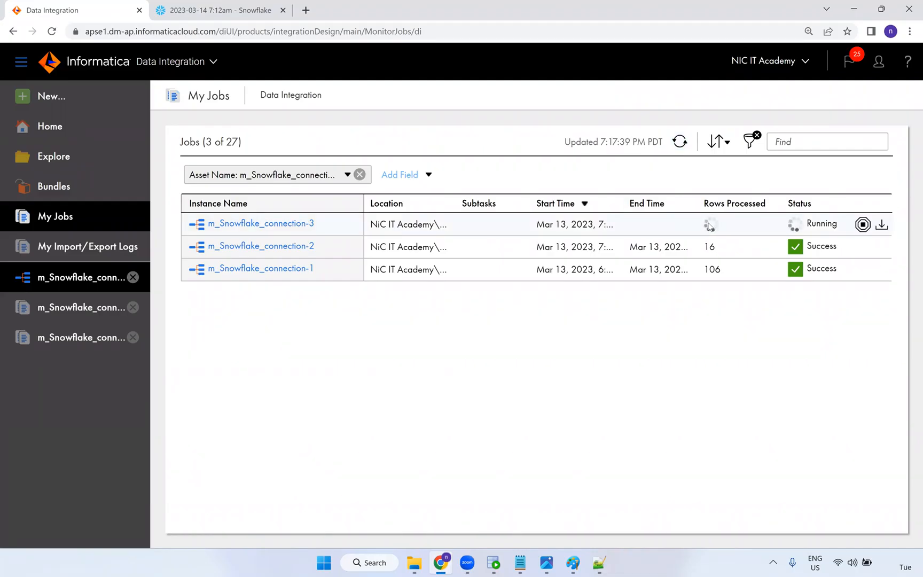
{"action": "left_click", "coordinate": [682, 143]}
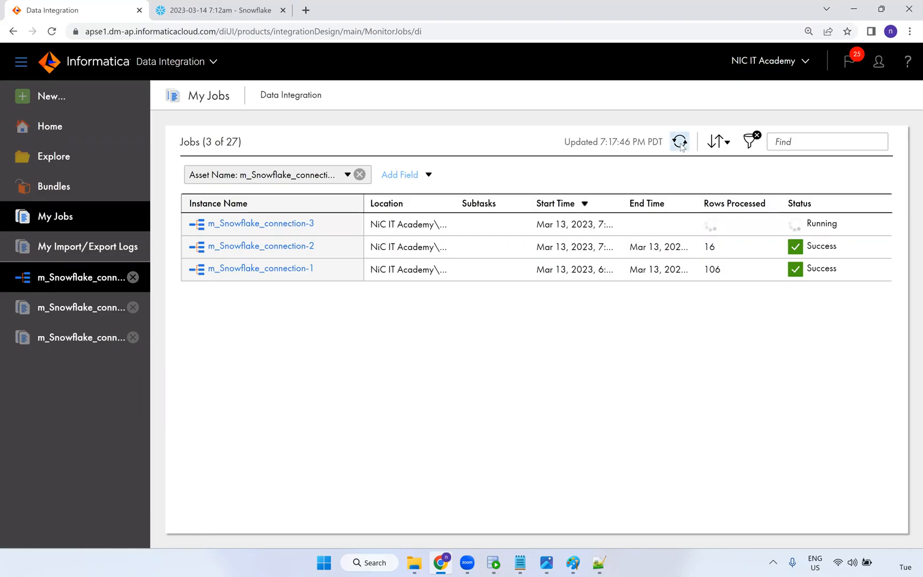
{"action": "left_click", "coordinate": [681, 143]}
{"action": "left_click", "coordinate": [681, 143]}
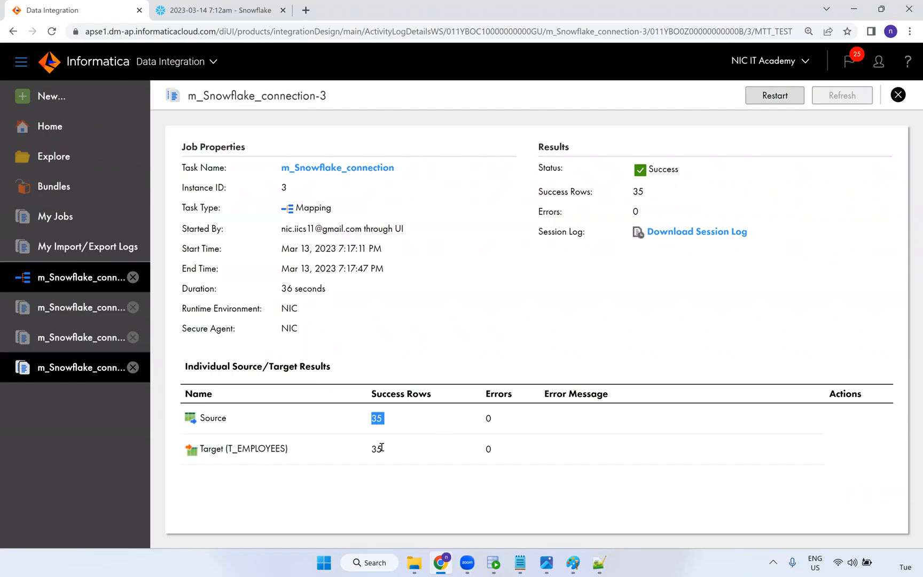
{"action": "double_click", "coordinate": [364, 455]}
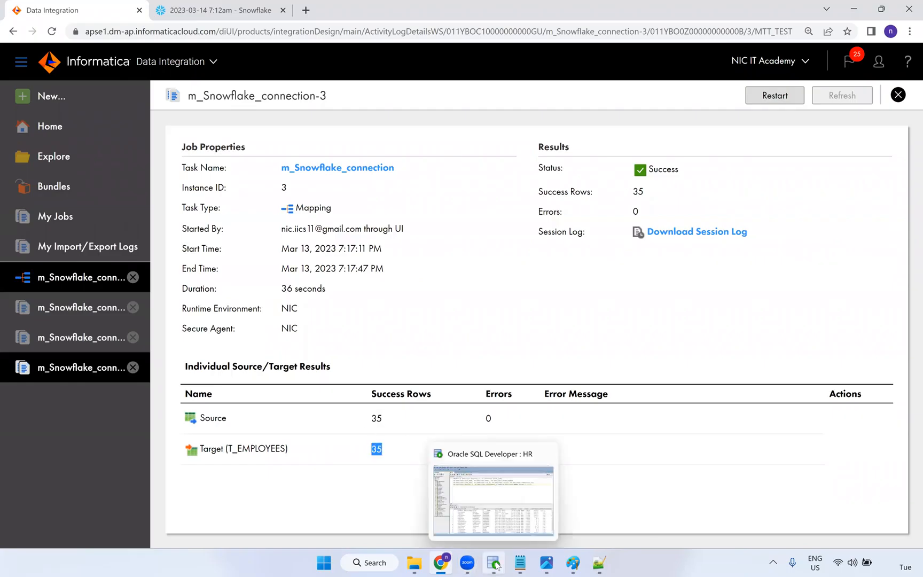
{"action": "left_click", "coordinate": [496, 565]}
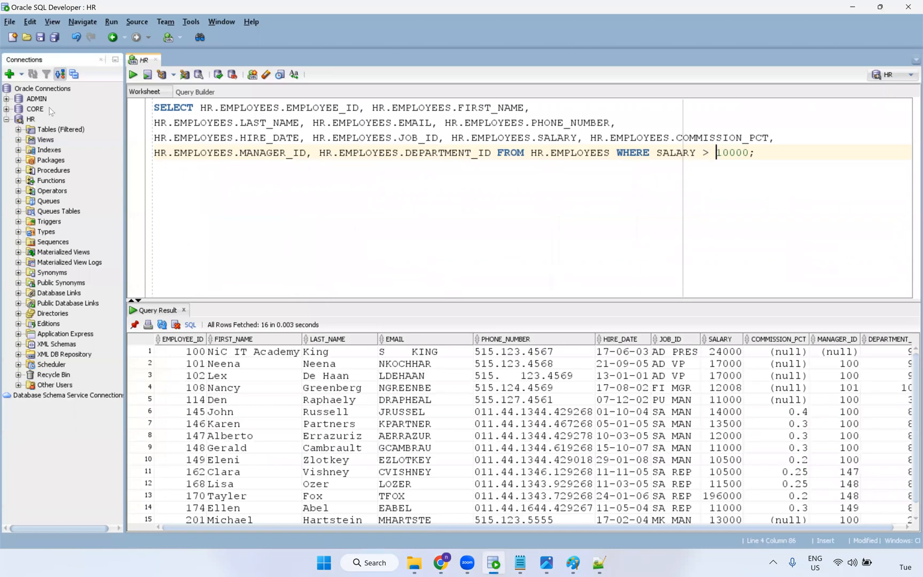
{"action": "left_click", "coordinate": [442, 563]}
Rerun the t_employees select in Snowflake to see the 35 loaded rows, then bring up SQL Developer.
{"action": "left_click", "coordinate": [220, 10]}
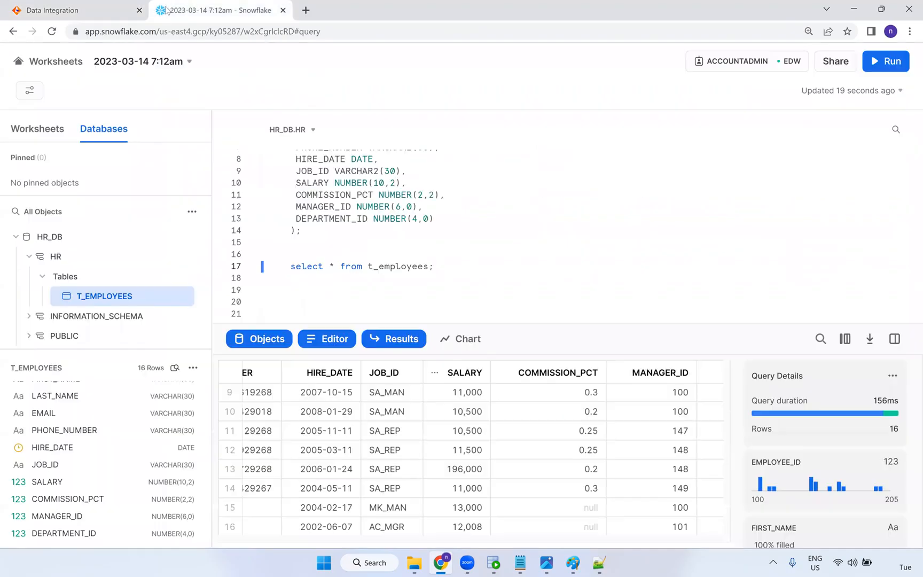
{"action": "key", "text": "ctrl+Return"}
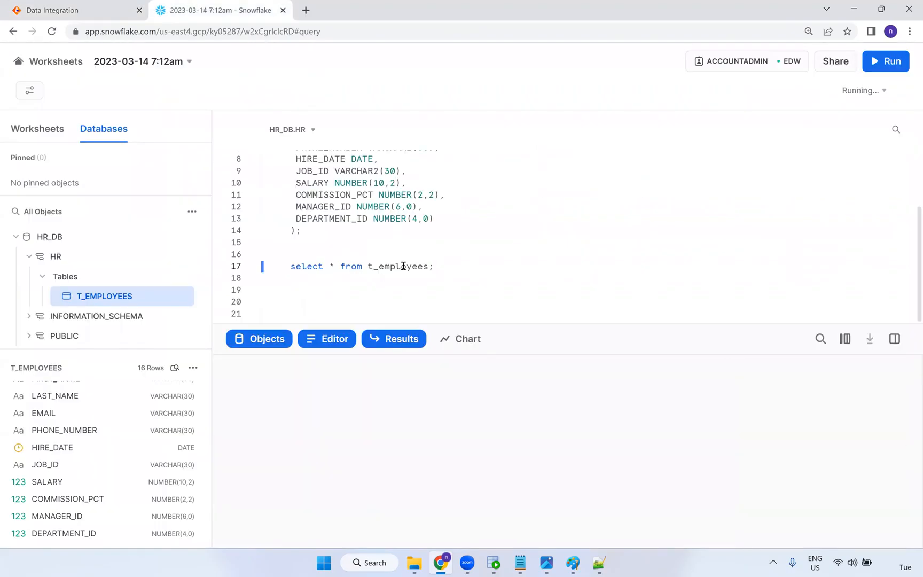
{"action": "left_click_drag", "start_coordinate": [462, 539], "coordinate": [494, 539]}
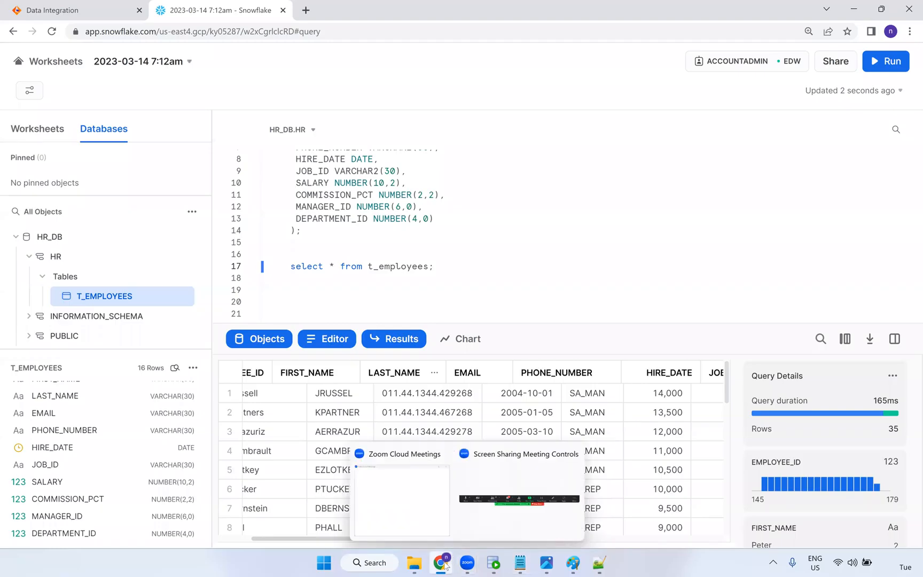
{"action": "mouse_move", "coordinate": [445, 565]}
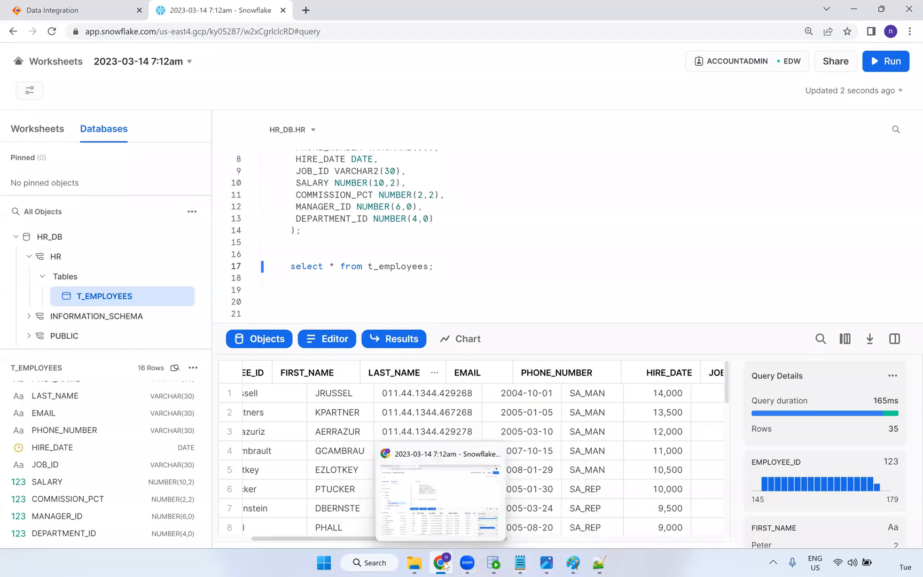
{"action": "left_click", "coordinate": [495, 564]}
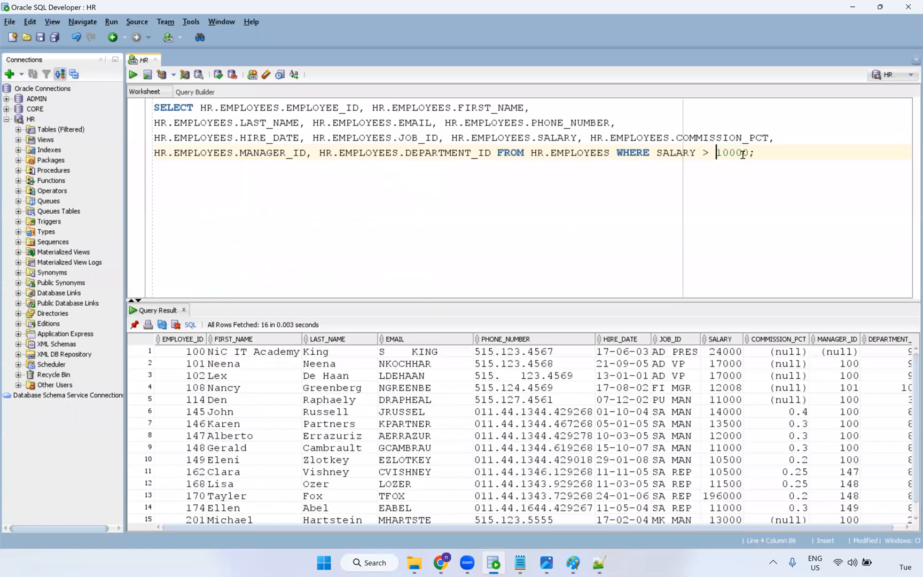
Select the salary-filter SELECT statement without its semicolon and return to the m_Snowflake_connection-3 results.
{"action": "left_click_drag", "start_coordinate": [750, 153], "coordinate": [117, 98]}
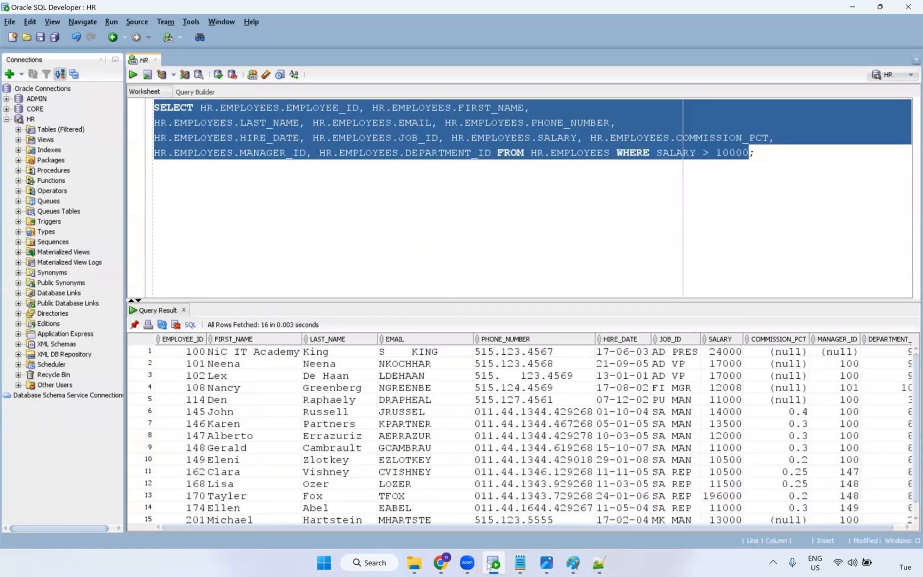
{"action": "left_click", "coordinate": [451, 564]}
{"action": "left_click", "coordinate": [93, 14]}
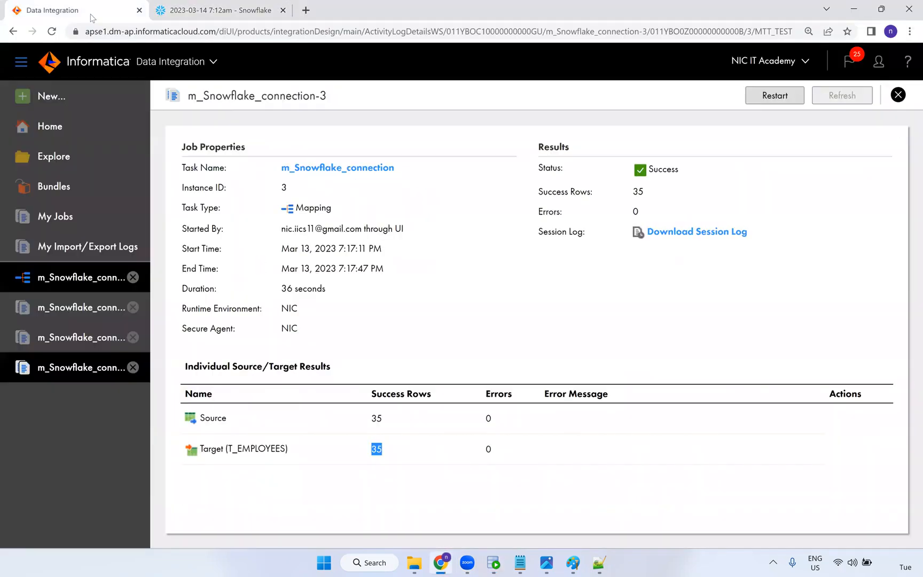
Clear the EMPLOYEES.COMMISSION_PCT is not null condition from the source's advanced filter.
{"action": "left_click", "coordinate": [97, 288]}
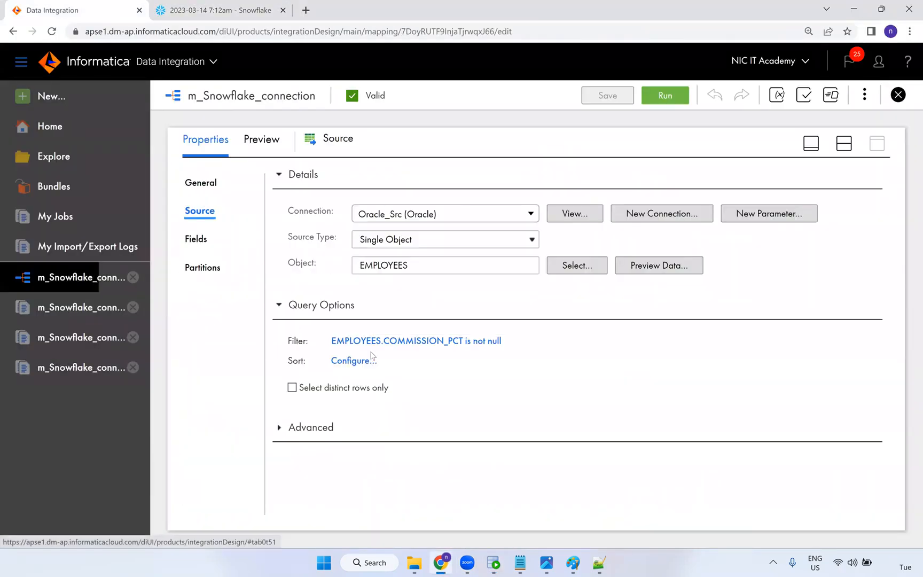
{"action": "left_click", "coordinate": [397, 342]}
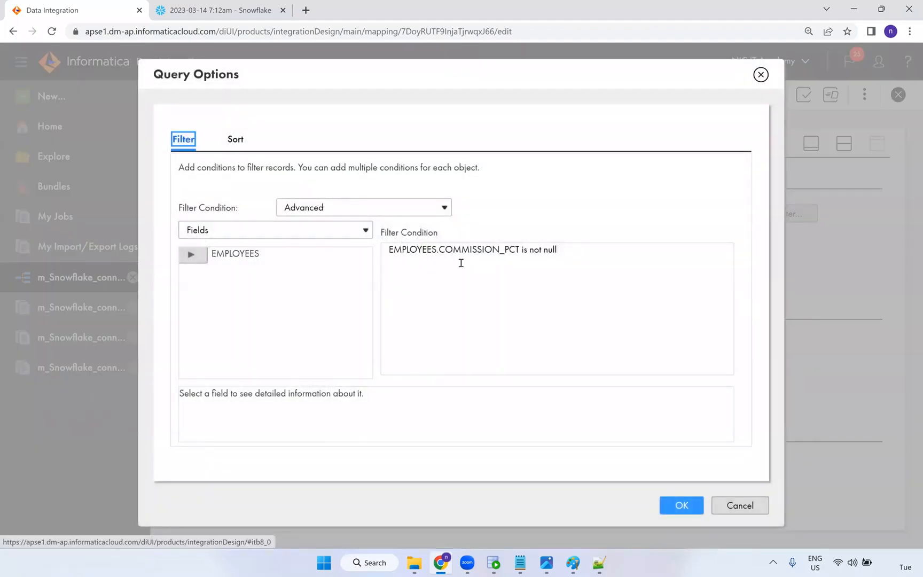
{"action": "left_click_drag", "start_coordinate": [570, 249], "coordinate": [380, 252]}
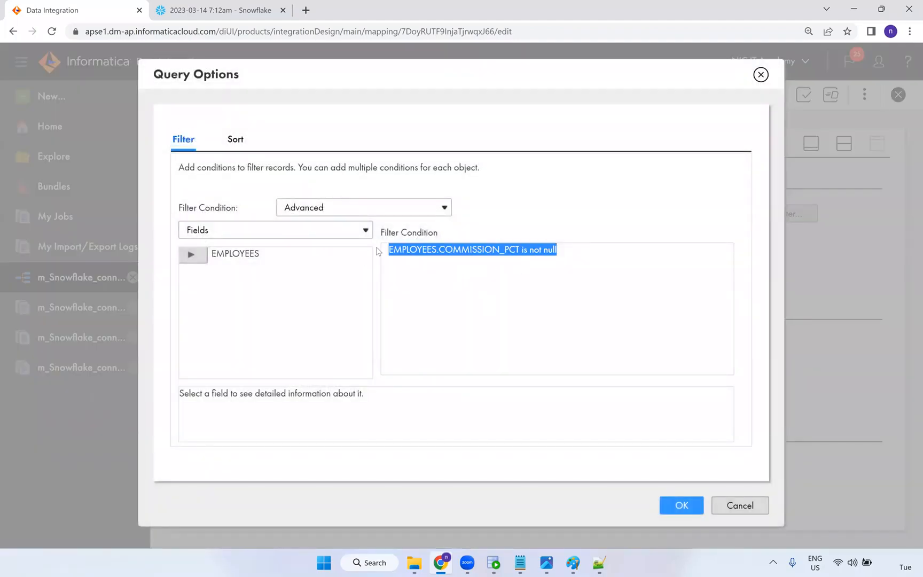
{"action": "key", "text": "BackSpace"}
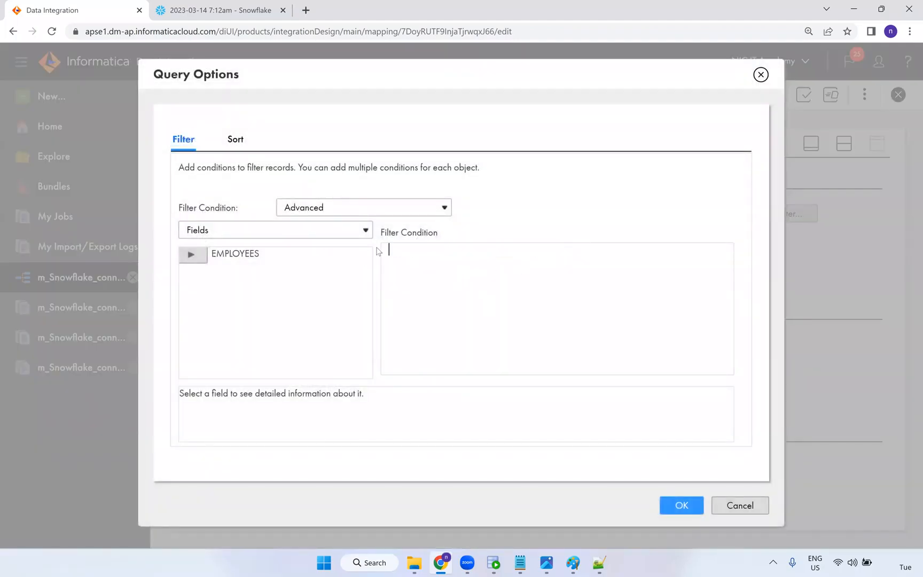
{"action": "left_click", "coordinate": [684, 508]}
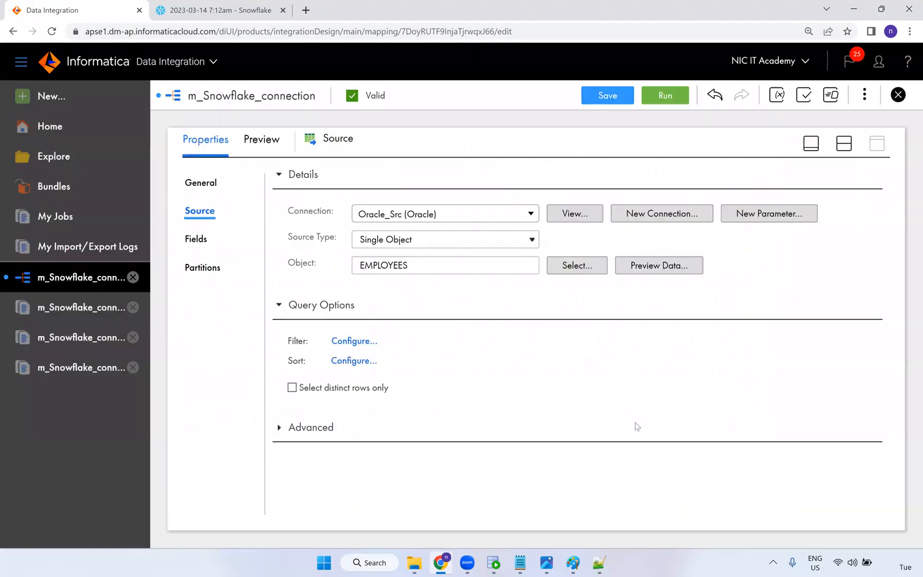
Paste the employee SELECT query into the source's SQL Override and change 10000 to 12000.
{"action": "left_click", "coordinate": [279, 429]}
{"action": "scroll", "coordinate": [550, 365], "scroll_direction": "down", "scroll_amount": 5}
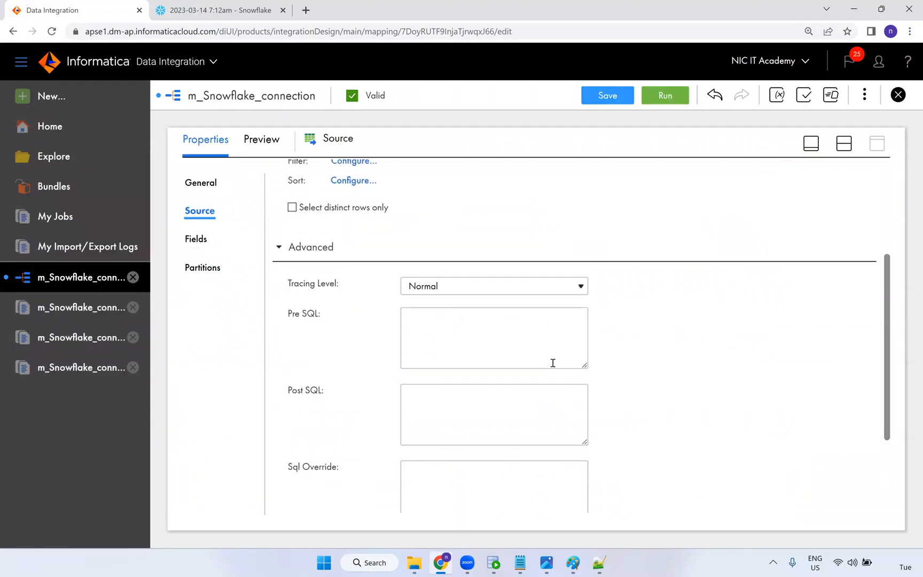
{"action": "scroll", "coordinate": [539, 395], "scroll_direction": "down", "scroll_amount": 1}
{"action": "left_click", "coordinate": [451, 347]}
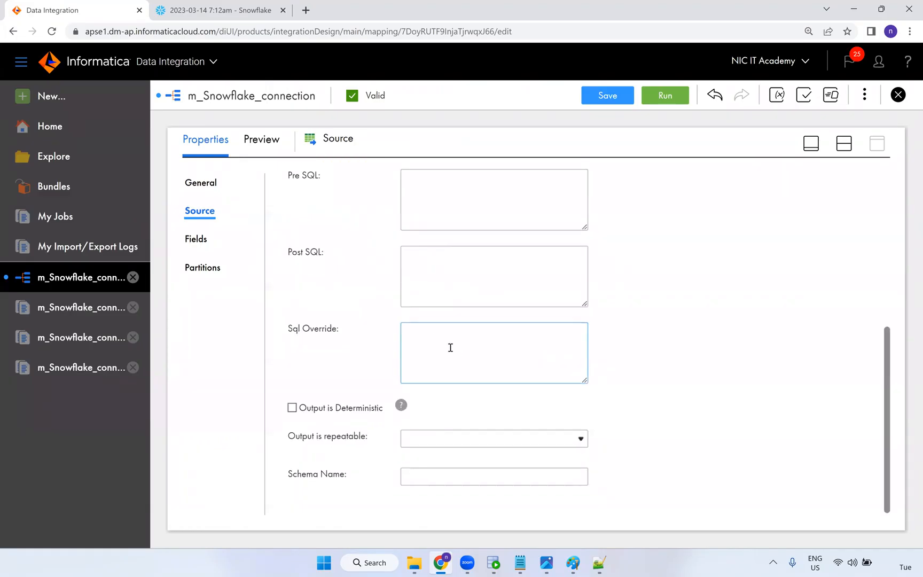
{"action": "key", "text": "ctrl+v"}
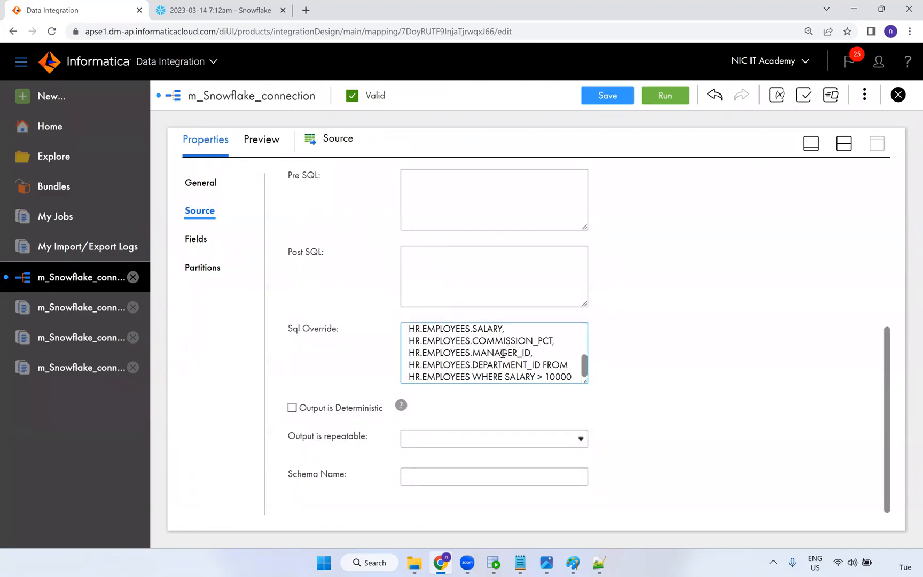
{"action": "left_click_drag", "start_coordinate": [550, 377], "coordinate": [555, 377]}
{"action": "type", "text": "2"}
Save the mapping and place the caret in the Pre SQL field.
{"action": "scroll", "coordinate": [506, 357], "scroll_direction": "up", "scroll_amount": 3}
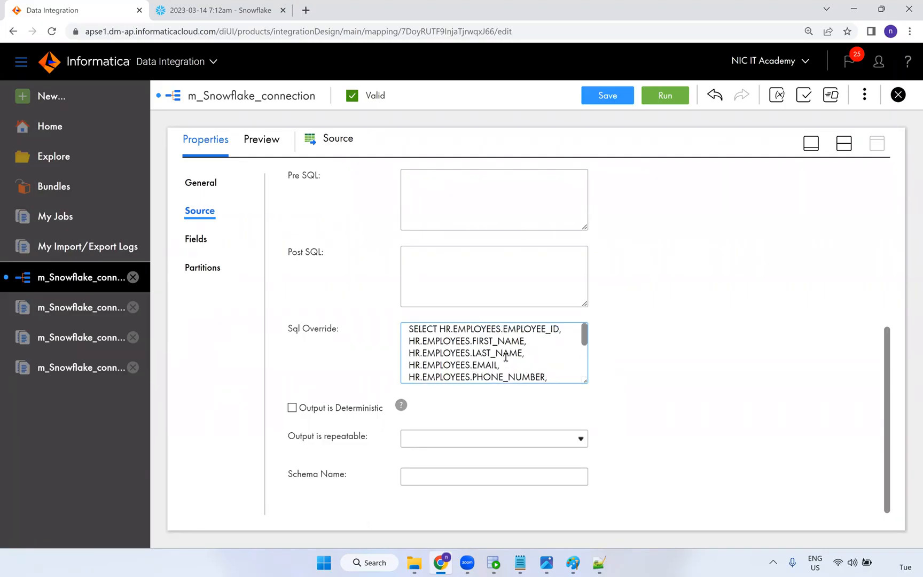
{"action": "scroll", "coordinate": [498, 361], "scroll_direction": "up", "scroll_amount": 1}
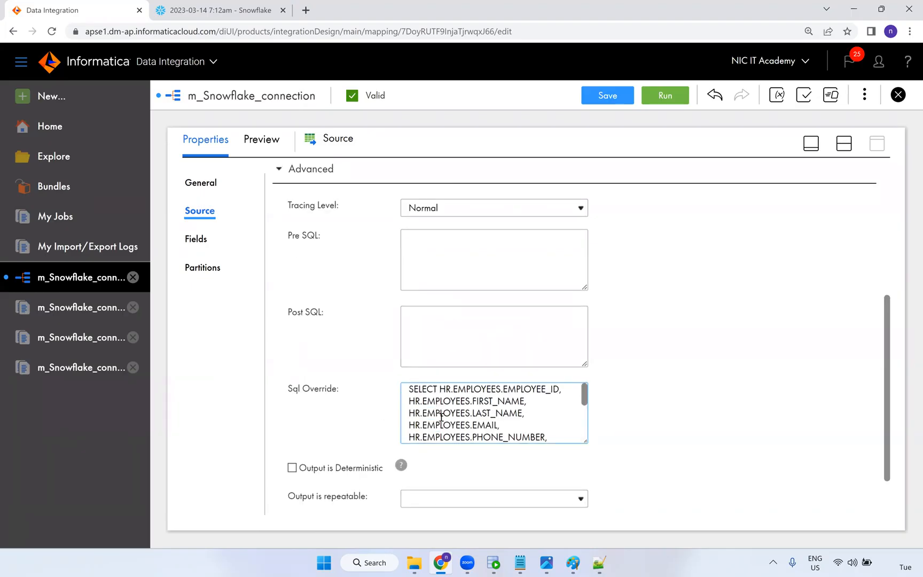
{"action": "left_click", "coordinate": [606, 95]}
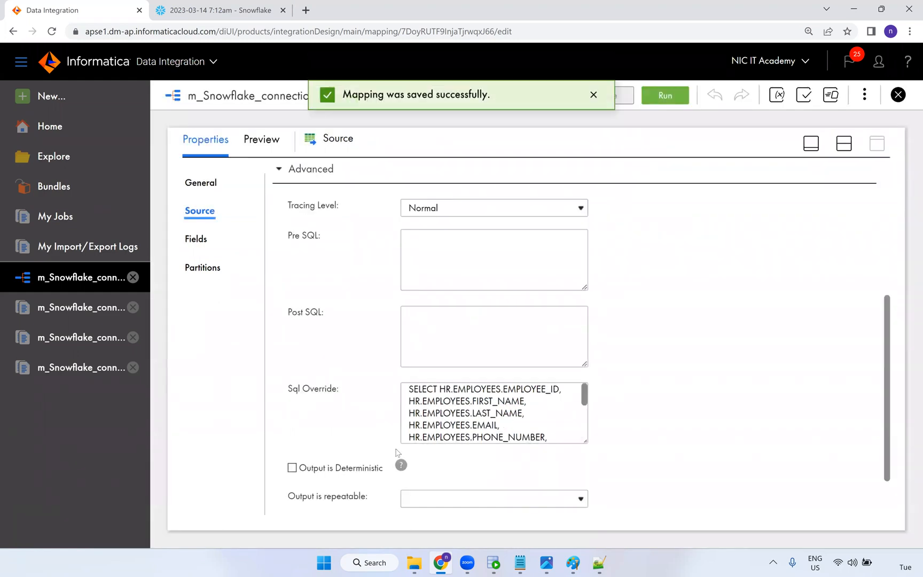
{"action": "left_click", "coordinate": [426, 255]}
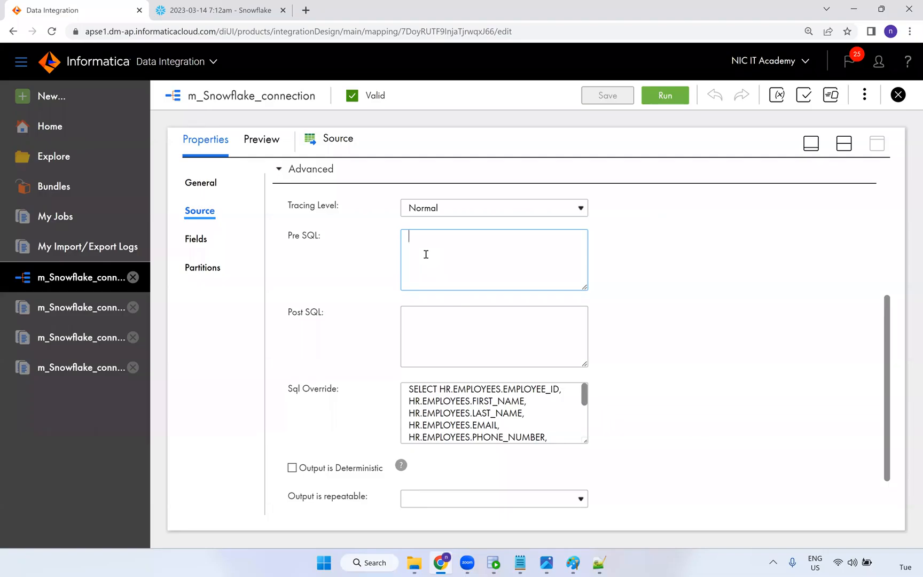
Review the source's SQL override query alongside the empty Pre SQL and Post SQL fields.
{"action": "left_click", "coordinate": [404, 243]}
{"action": "left_click_drag", "start_coordinate": [412, 394], "coordinate": [572, 463]}
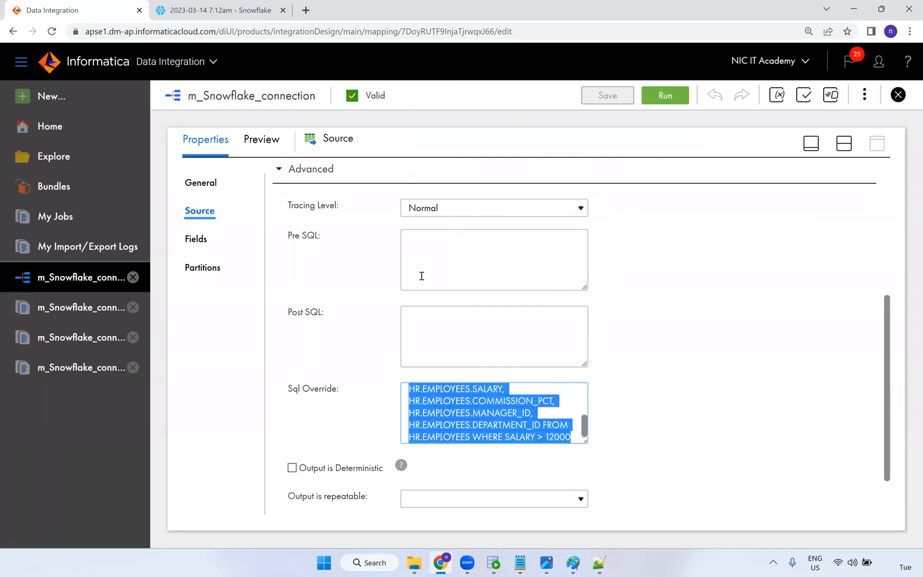
{"action": "left_click", "coordinate": [427, 256]}
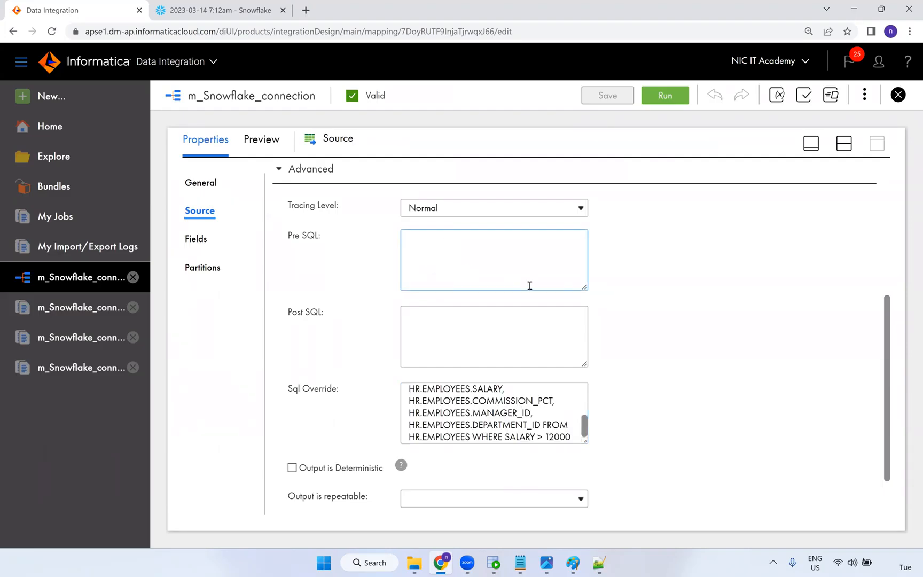
{"action": "left_click", "coordinate": [422, 329]}
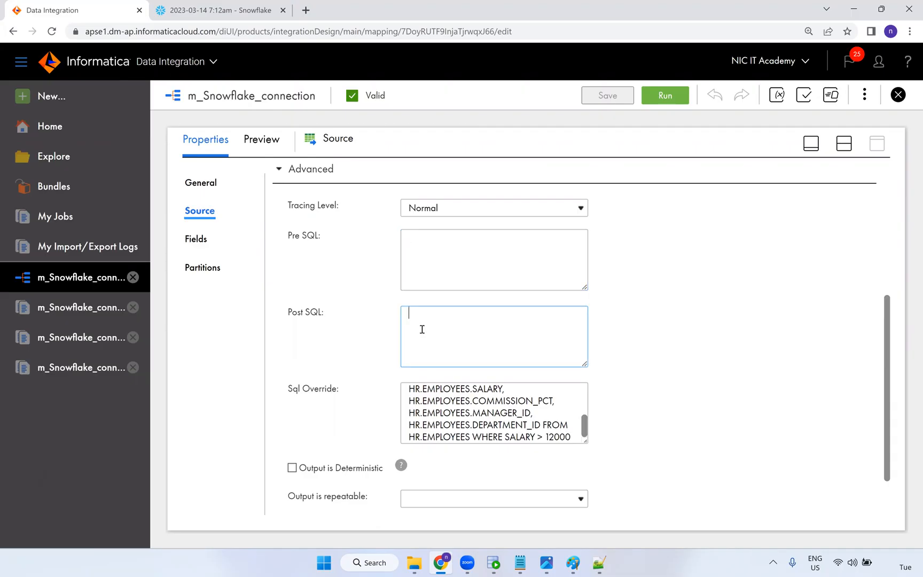
{"action": "left_click", "coordinate": [427, 251]}
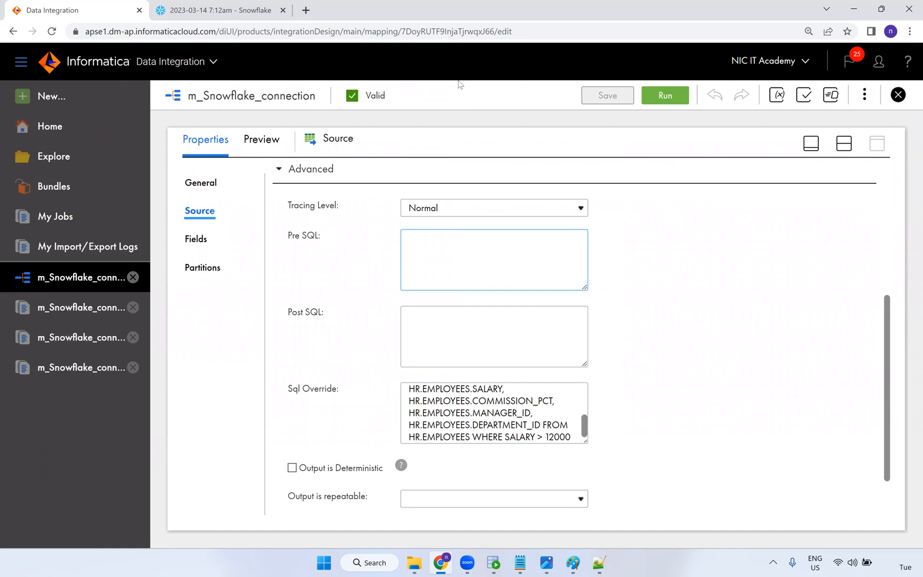
{"action": "left_click", "coordinate": [416, 314]}
{"action": "left_click", "coordinate": [420, 238]}
{"action": "left_click", "coordinate": [439, 324]}
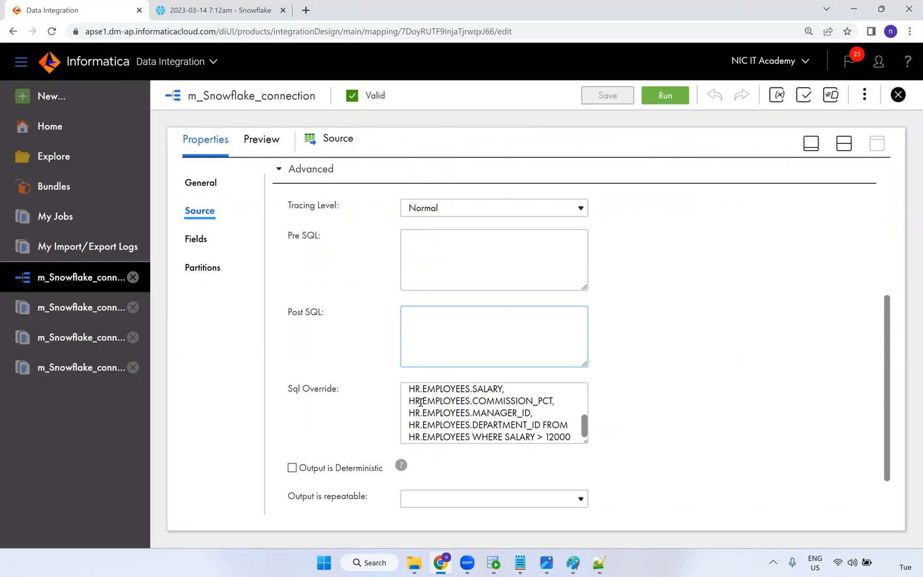
{"action": "left_click_drag", "start_coordinate": [421, 401], "coordinate": [444, 424]}
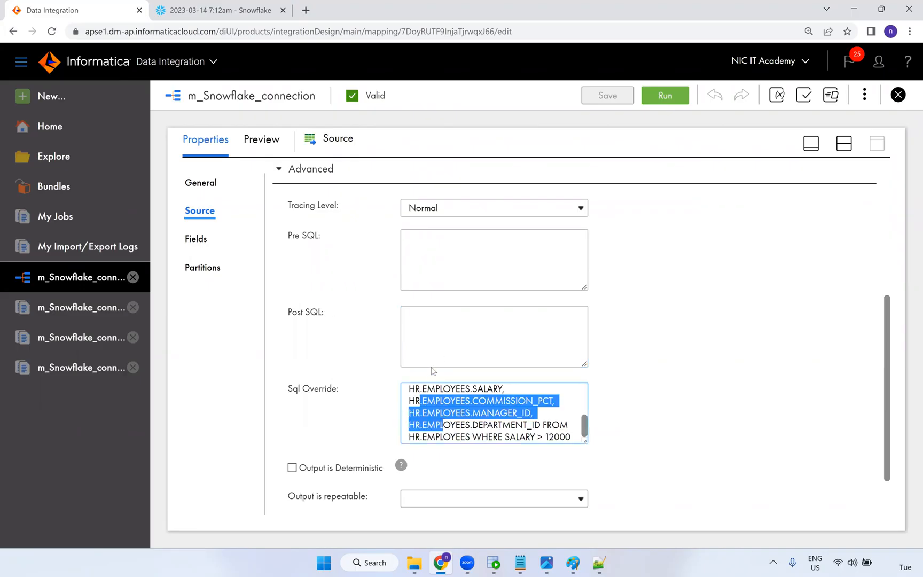
{"action": "left_click", "coordinate": [435, 321]}
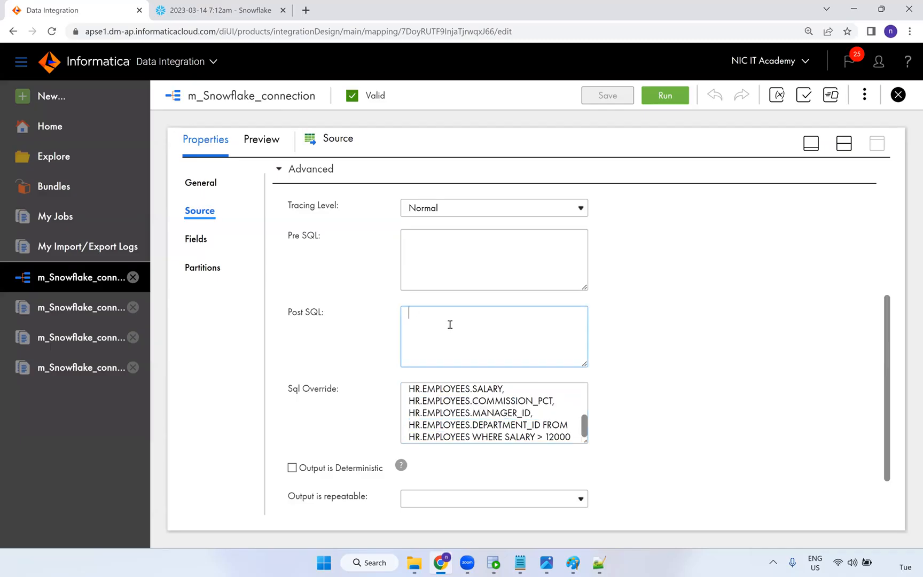
Run the mapping on the NIC runtime environment, then close the Snowflake worksheet tab.
{"action": "left_click", "coordinate": [663, 97]}
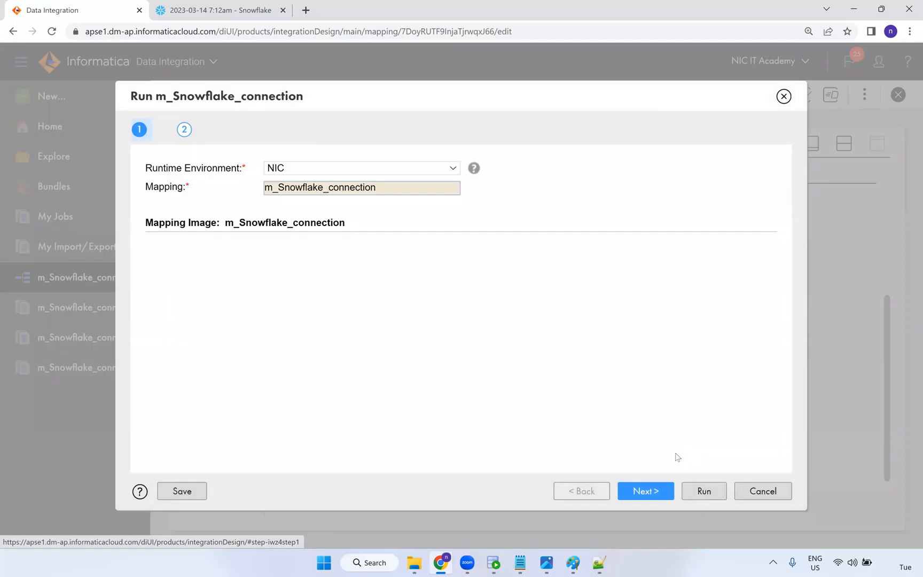
{"action": "left_click", "coordinate": [695, 490]}
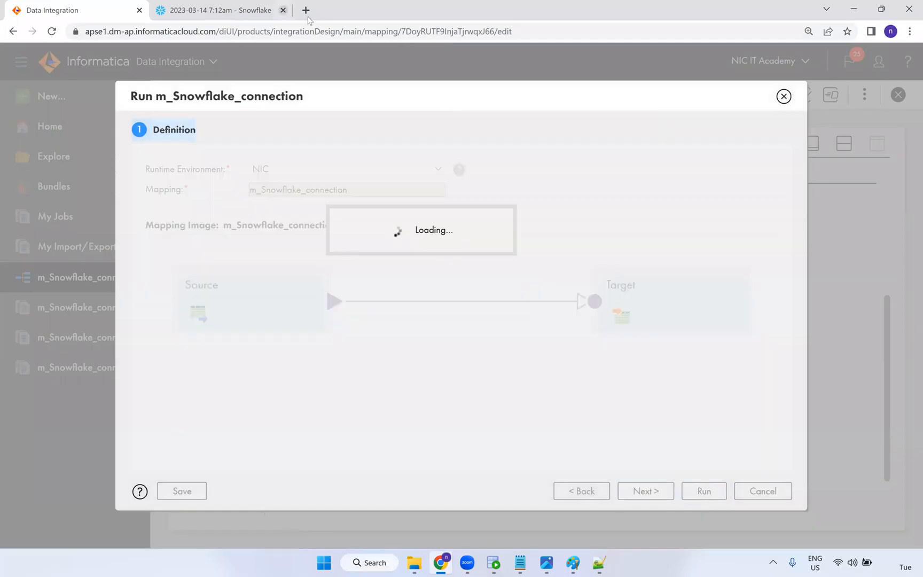
{"action": "left_click", "coordinate": [249, 15]}
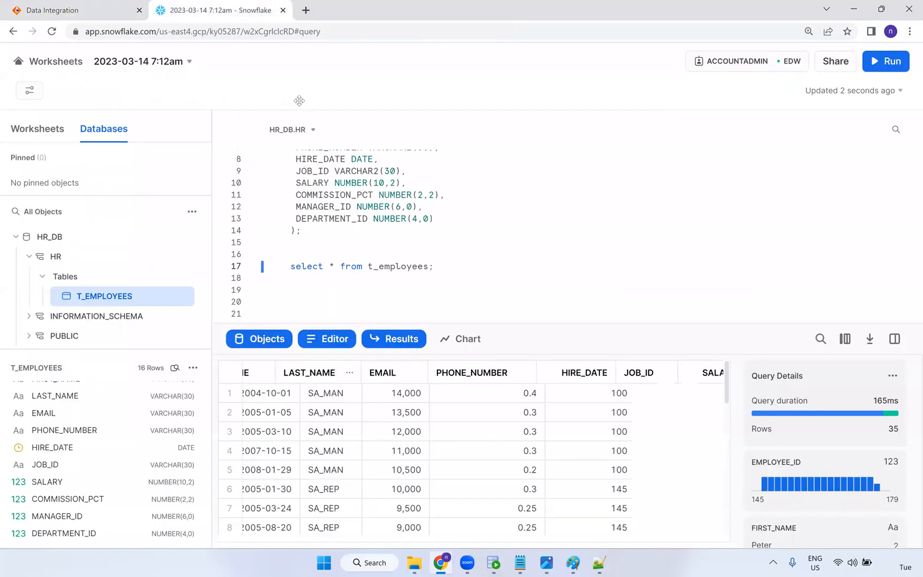
{"action": "key", "text": "ctrl+w"}
Go to the Snowflake site in a new tab and submit the username and password.
{"action": "left_click", "coordinate": [162, 10]}
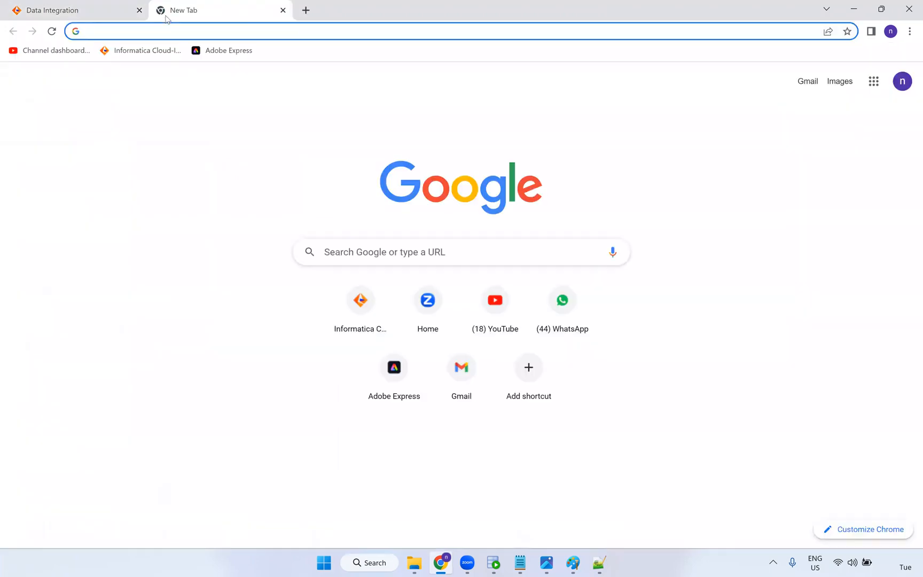
{"action": "type", "text": "snowflake"}
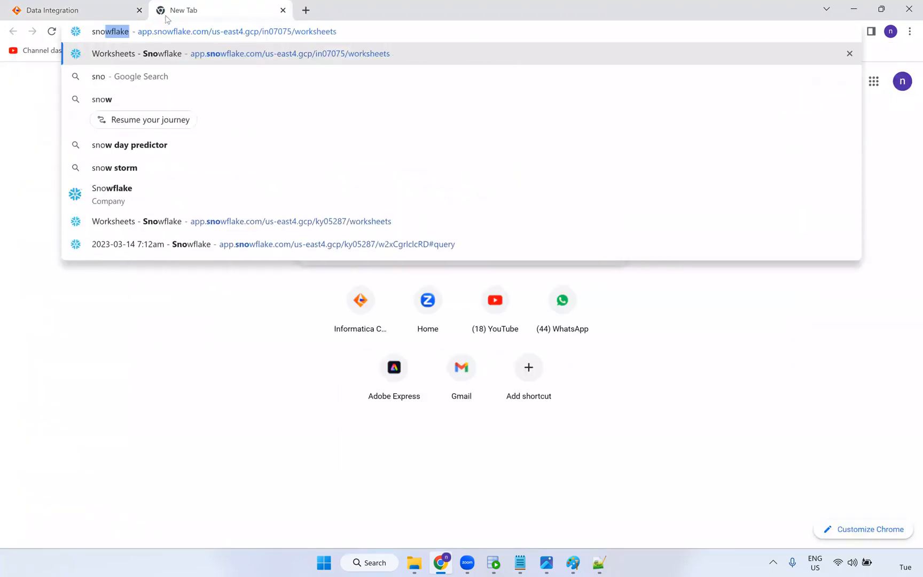
{"action": "key", "text": "Right"}
{"action": "key", "text": "Return"}
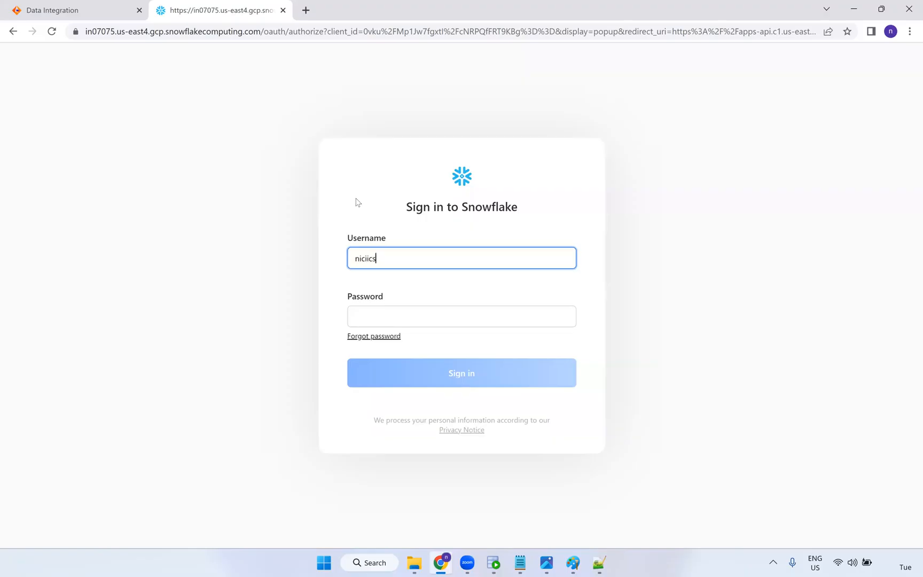
{"action": "key", "text": "Tab"}
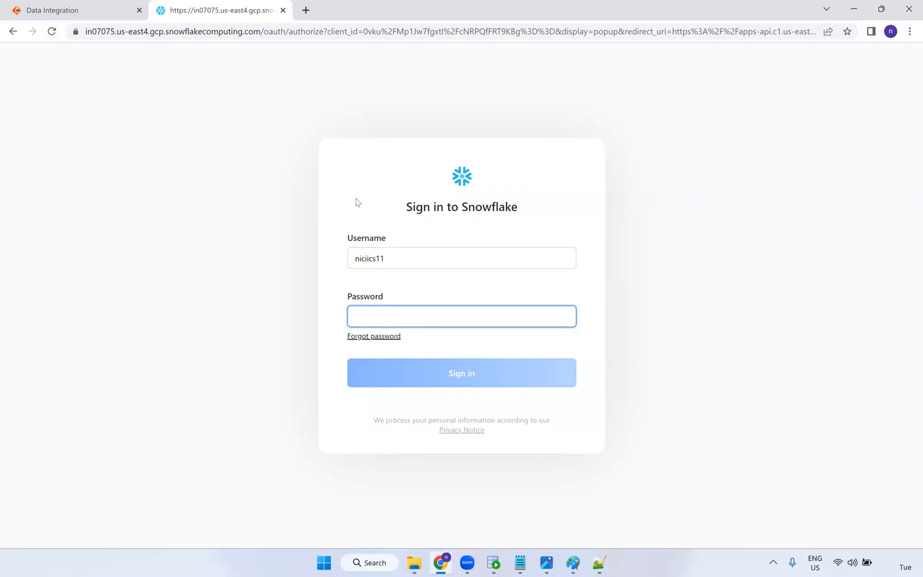
{"action": "type", "text": "••"}
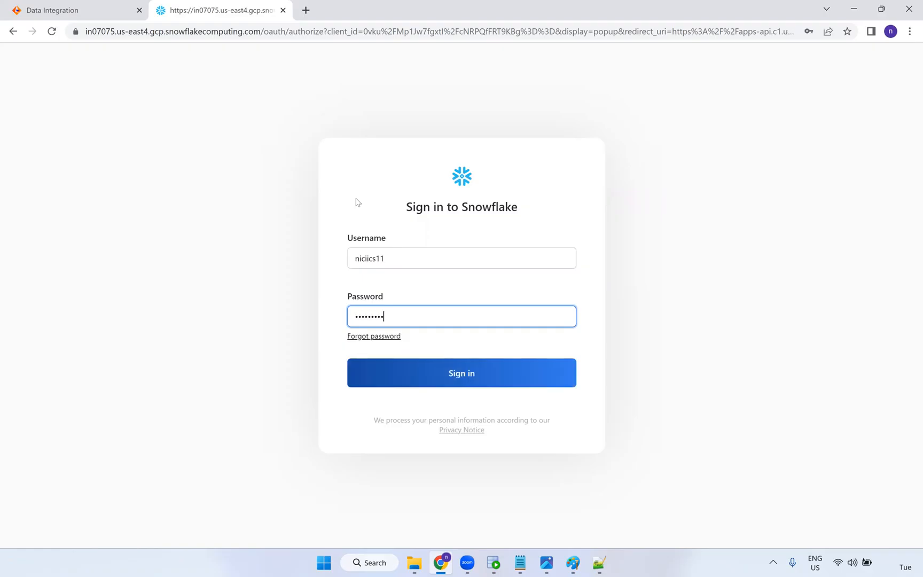
{"action": "key", "text": "Return"}
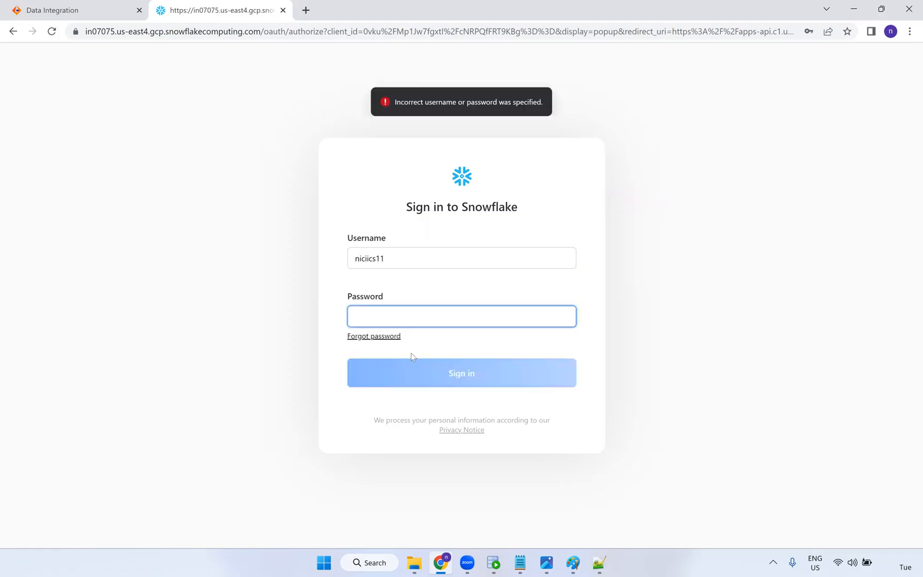
Re-enter the password and resubmit; Snowflake rejects it as incorrect username or password.
{"action": "left_click", "coordinate": [396, 316]}
{"action": "left_click", "coordinate": [365, 260]}
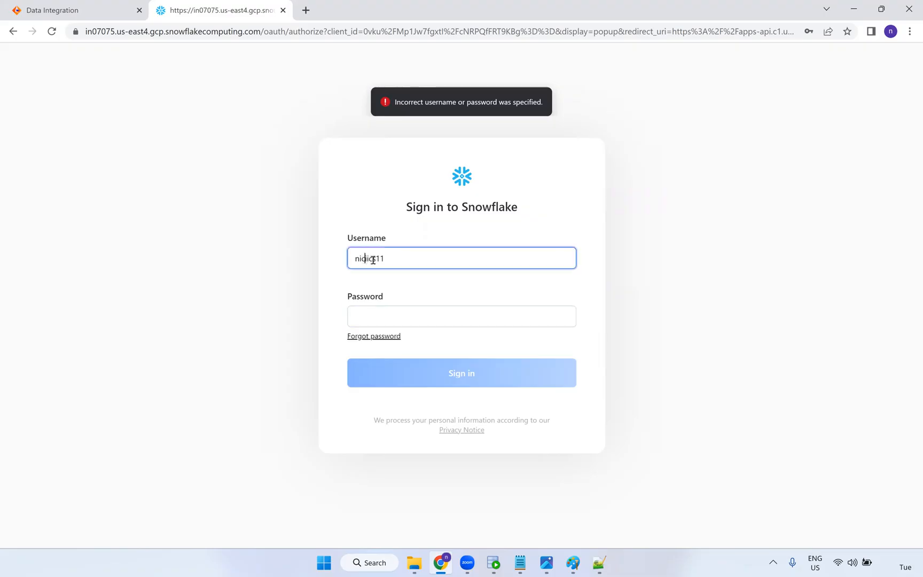
{"action": "left_click", "coordinate": [372, 316]}
{"action": "type", "text": "•••"}
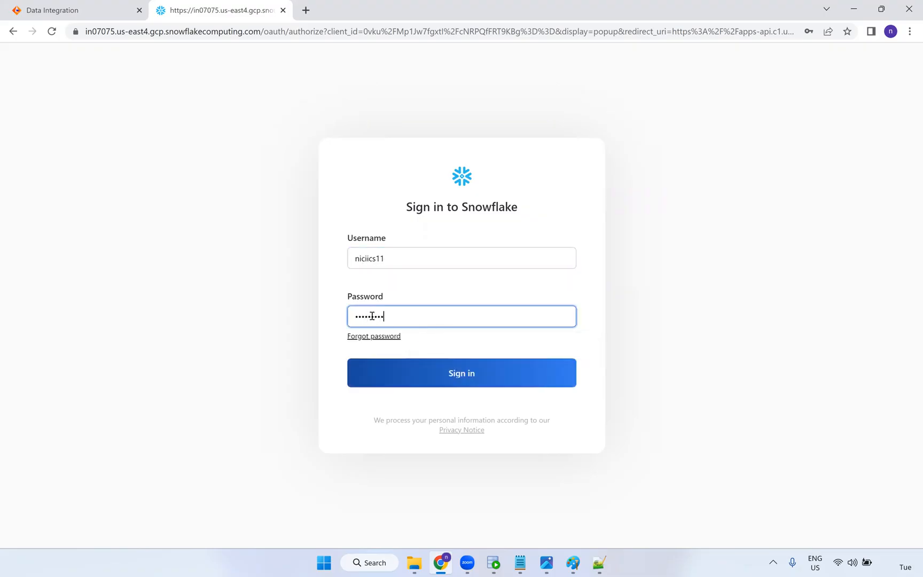
{"action": "type", "text": "•••••"}
{"action": "key", "text": "Return"}
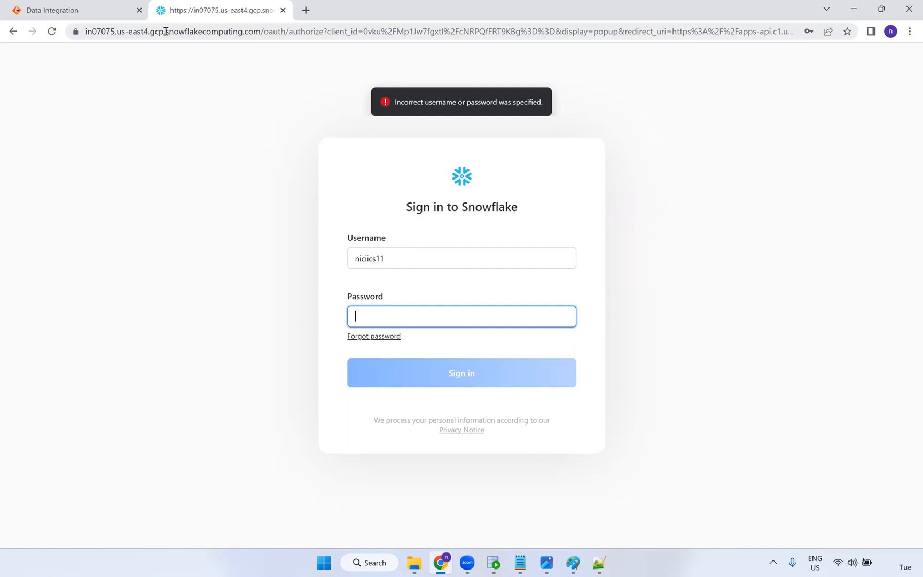
Open the Gmail inbox in a new browser tab.
{"action": "left_click", "coordinate": [124, 34]}
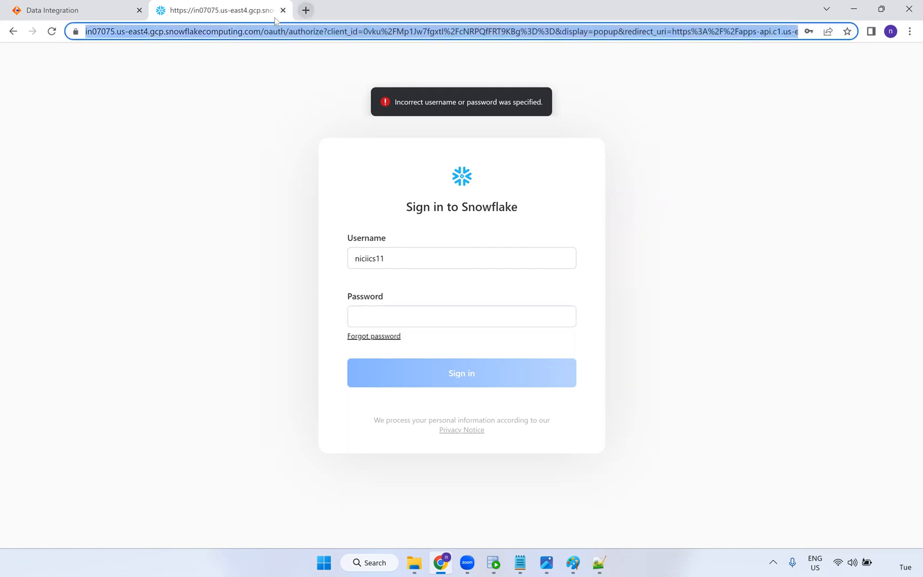
{"action": "left_click", "coordinate": [306, 10]}
{"action": "left_click", "coordinate": [814, 85]}
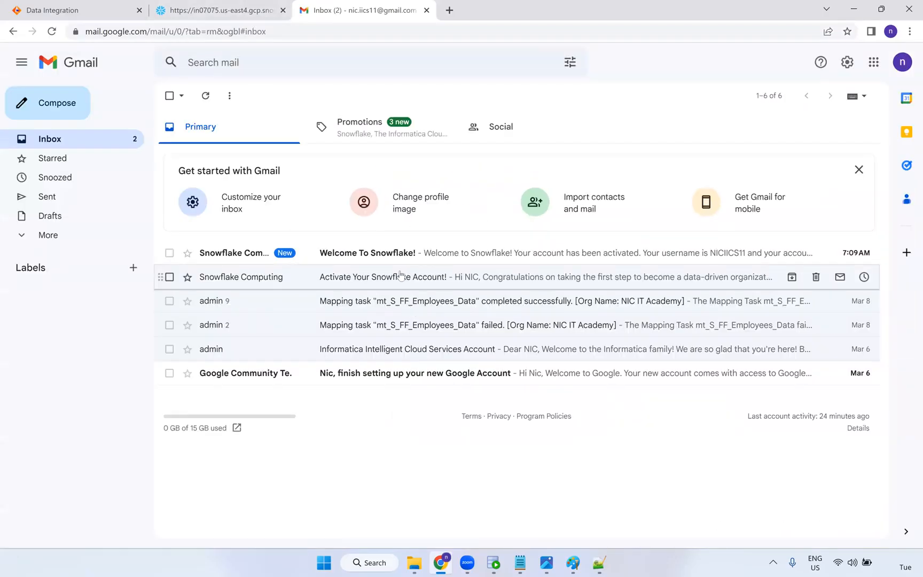
Open the 'Activate Your Snowflake Account!' email and follow its console login link.
{"action": "left_click", "coordinate": [401, 284]}
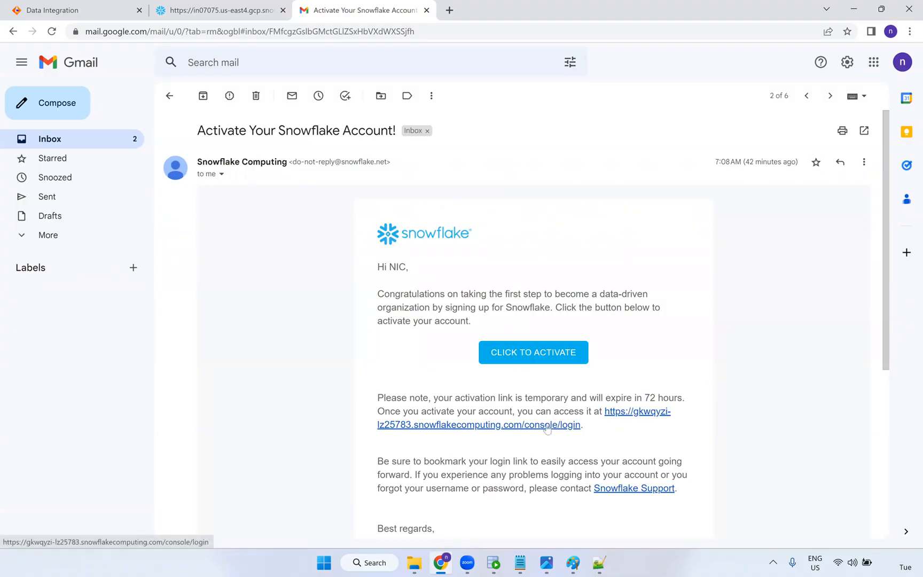
{"action": "left_click", "coordinate": [548, 426]}
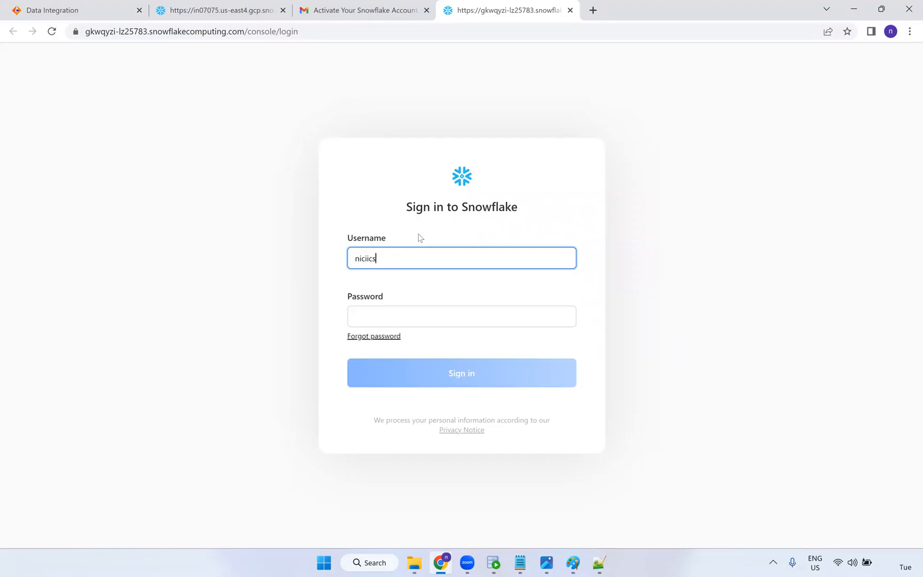
Enter the account password and sign in to Snowflake.
{"action": "key", "text": "Tab"}
{"action": "type", "text": "*"}
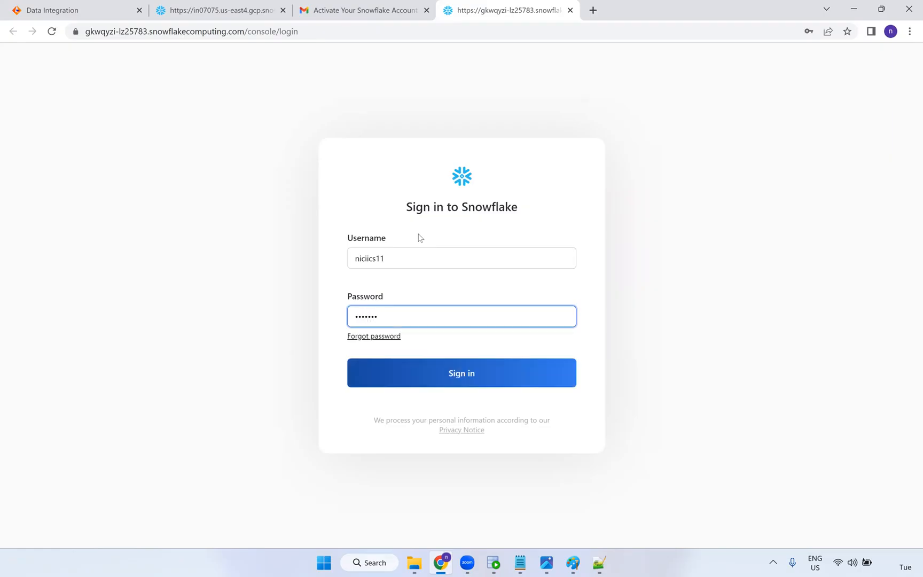
{"action": "type", "text": "*********"}
{"action": "key", "text": "Return"}
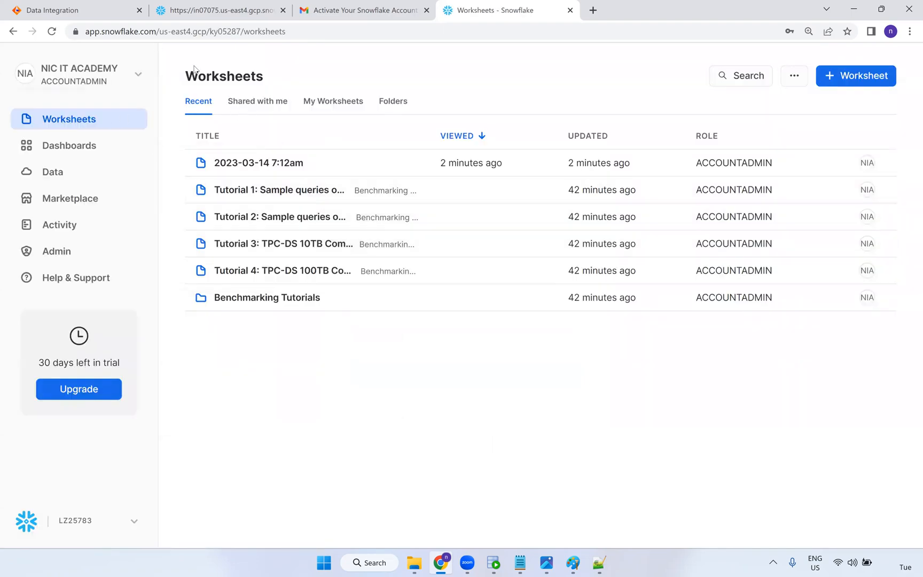
Rerun select * from t_employees in worksheet 2023-03-14 7:12am and check the 9 rows' SALARY totals.
{"action": "left_click", "coordinate": [282, 163]}
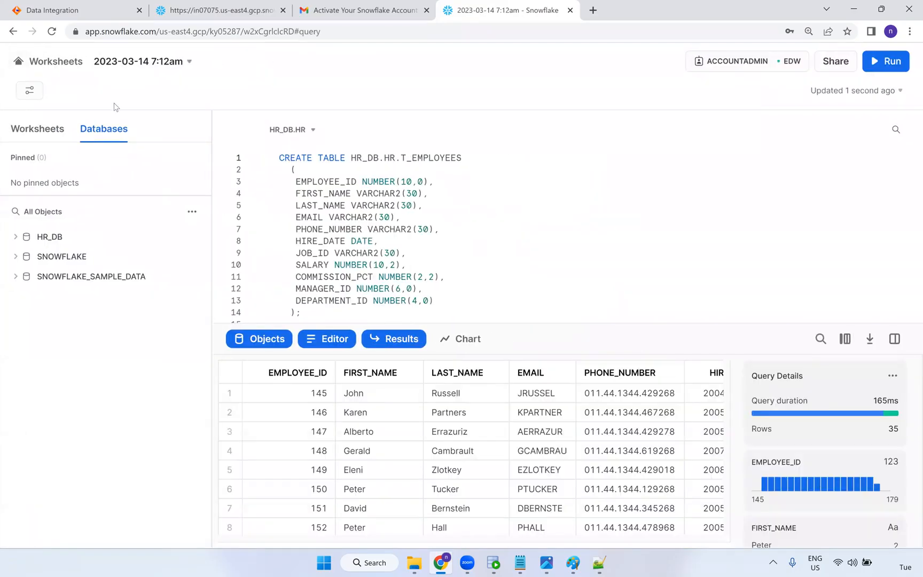
{"action": "scroll", "coordinate": [306, 193], "scroll_direction": "down", "scroll_amount": 3}
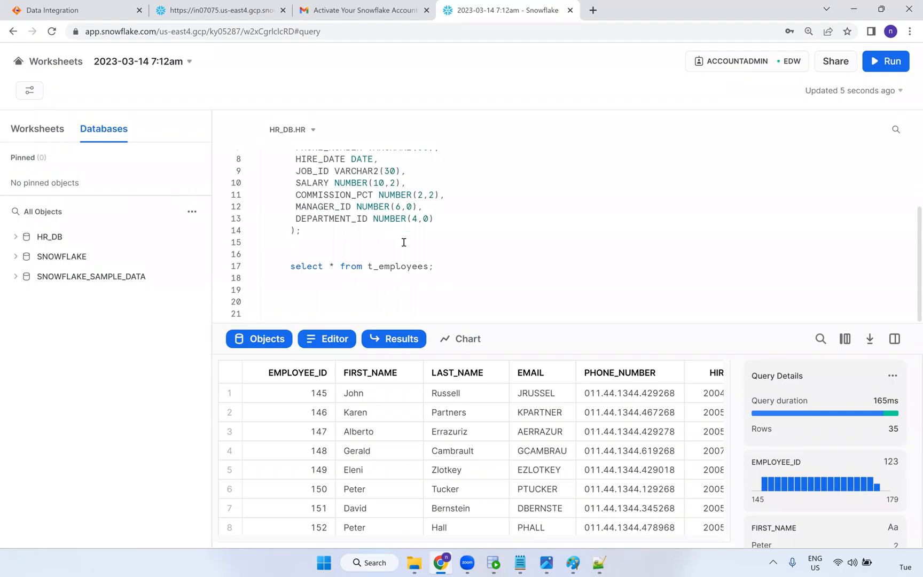
{"action": "left_click_drag", "start_coordinate": [450, 273], "coordinate": [289, 266]}
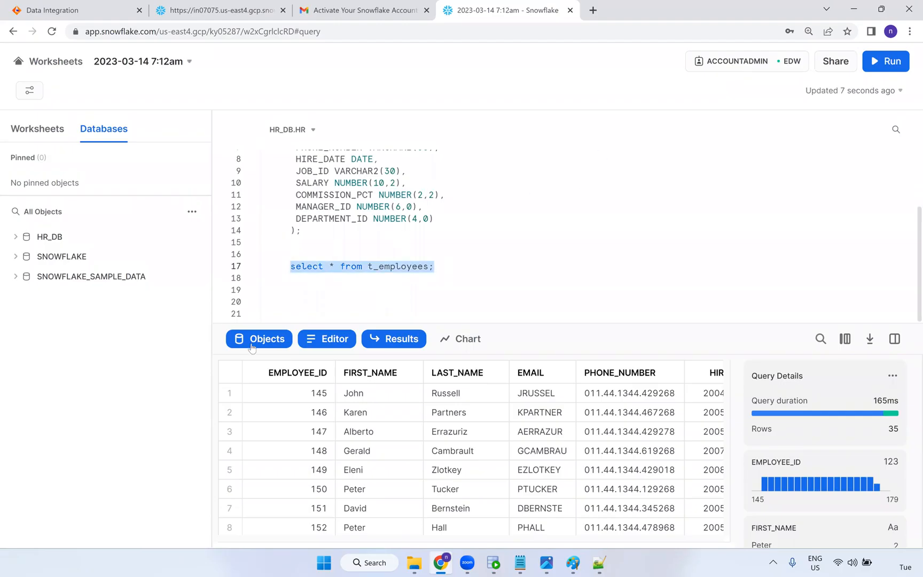
{"action": "key", "text": "ctrl+Return"}
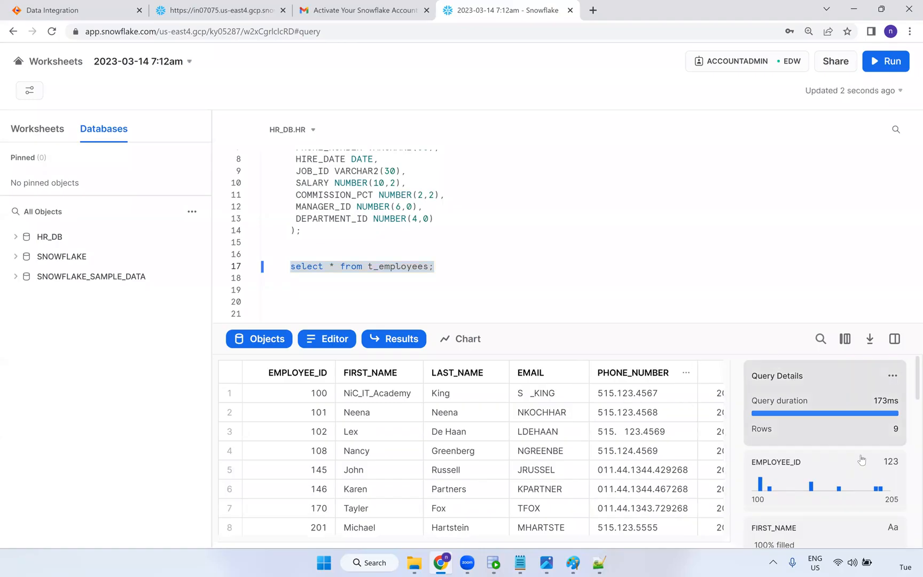
{"action": "left_click_drag", "start_coordinate": [697, 327], "coordinate": [693, 256]}
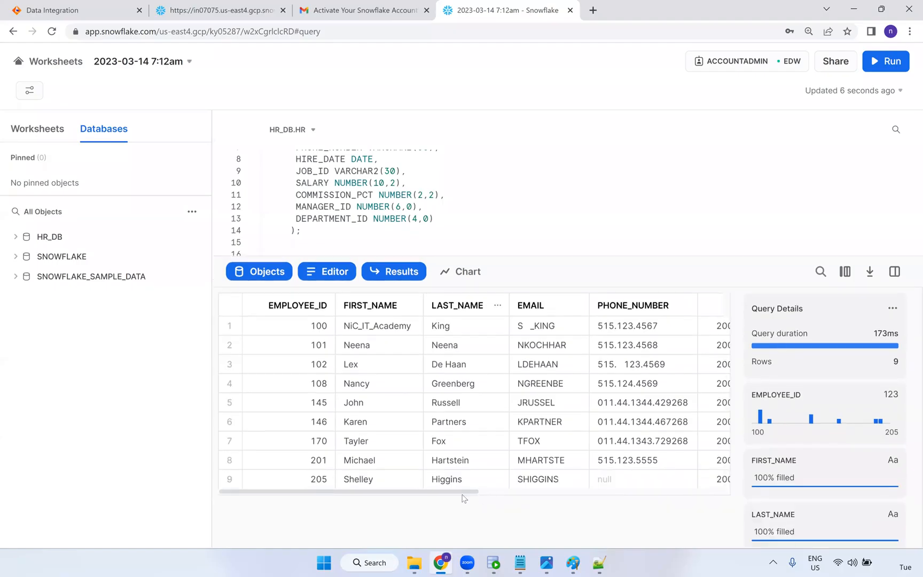
{"action": "left_click_drag", "start_coordinate": [464, 495], "coordinate": [702, 494]}
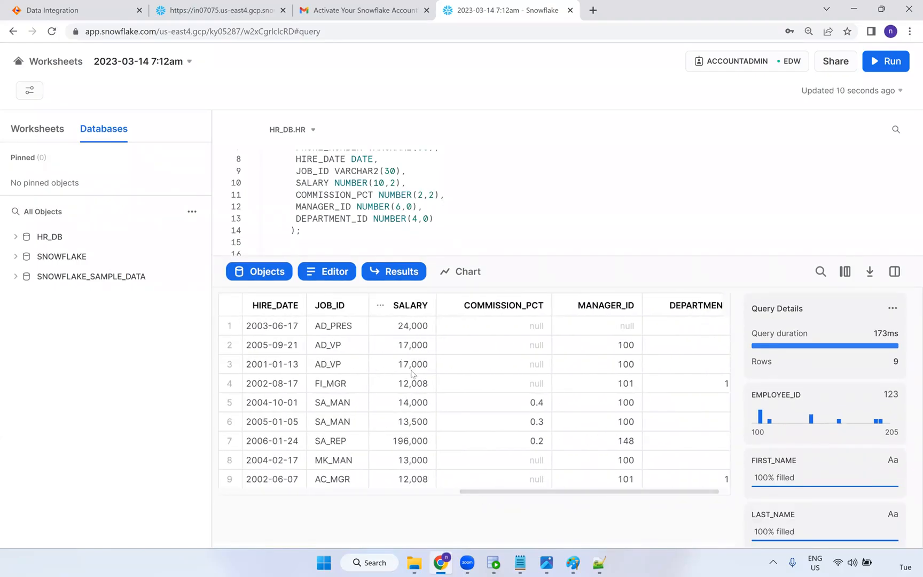
{"action": "left_click_drag", "start_coordinate": [417, 478], "coordinate": [425, 326]}
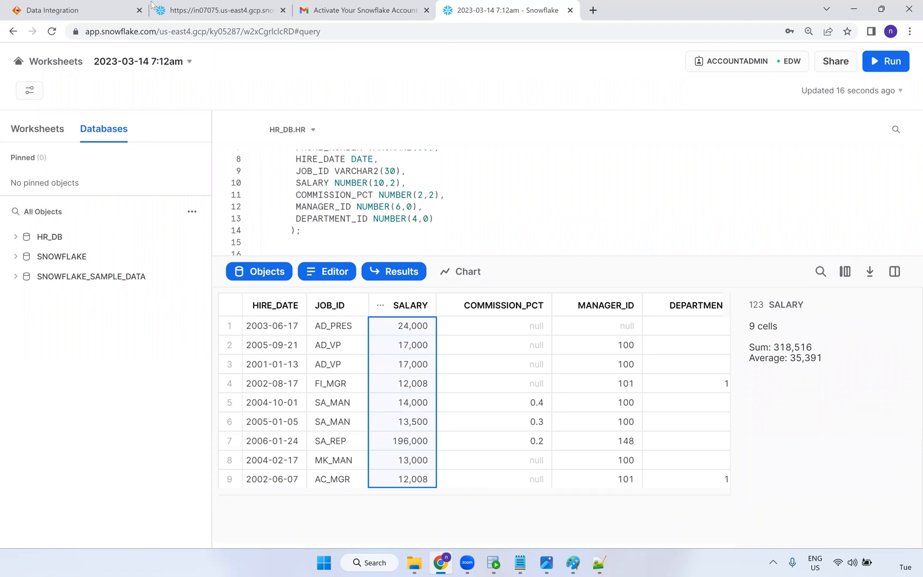
{"action": "left_click", "coordinate": [96, 6]}
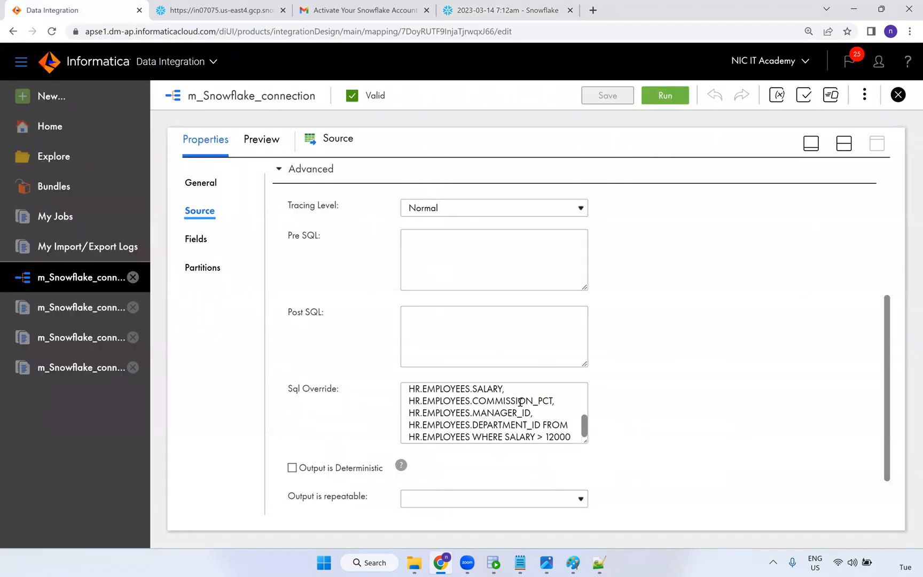
Scroll the Source properties to check the Sql Override's SALARY > 12000 filter and the Query Options.
{"action": "scroll", "coordinate": [521, 402], "scroll_direction": "down", "scroll_amount": 1}
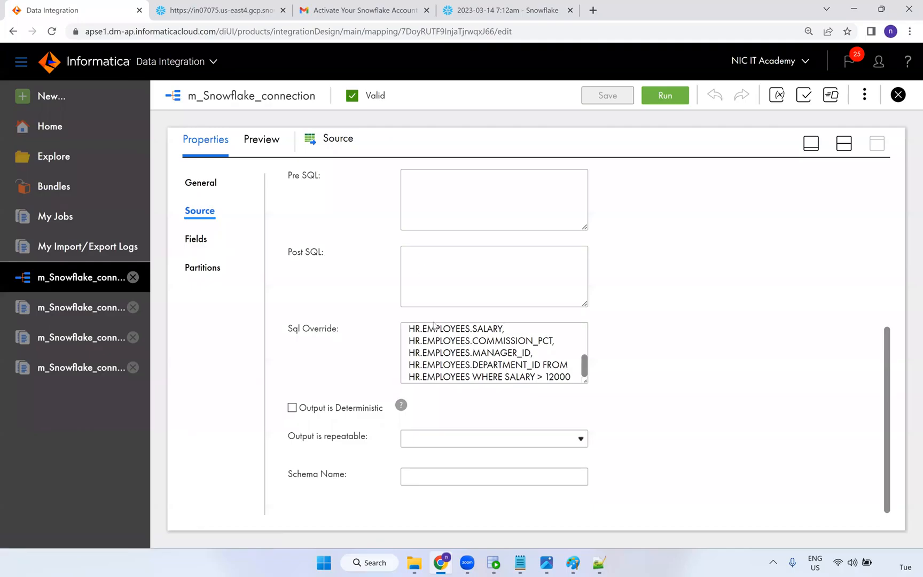
{"action": "scroll", "coordinate": [441, 350], "scroll_direction": "up", "scroll_amount": 6}
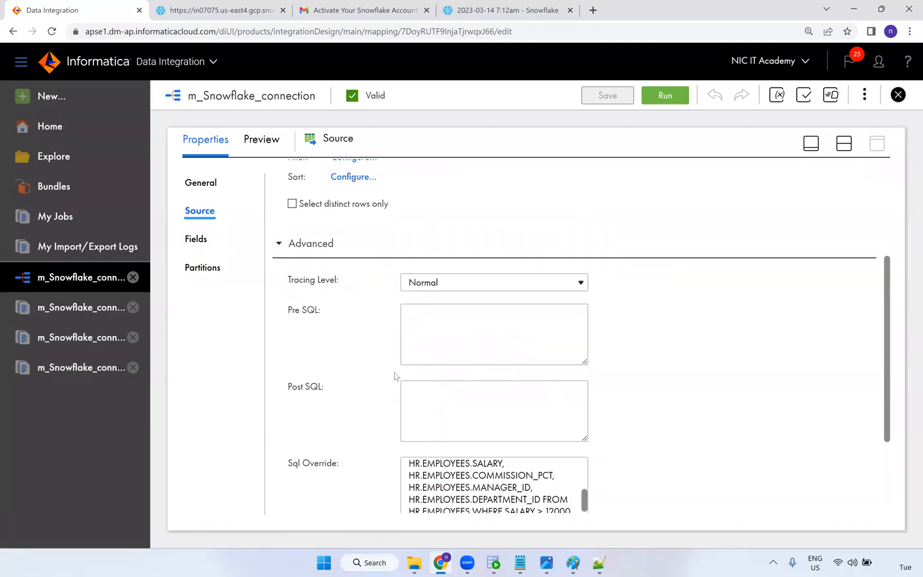
{"action": "scroll", "coordinate": [404, 432], "scroll_direction": "down", "scroll_amount": 3}
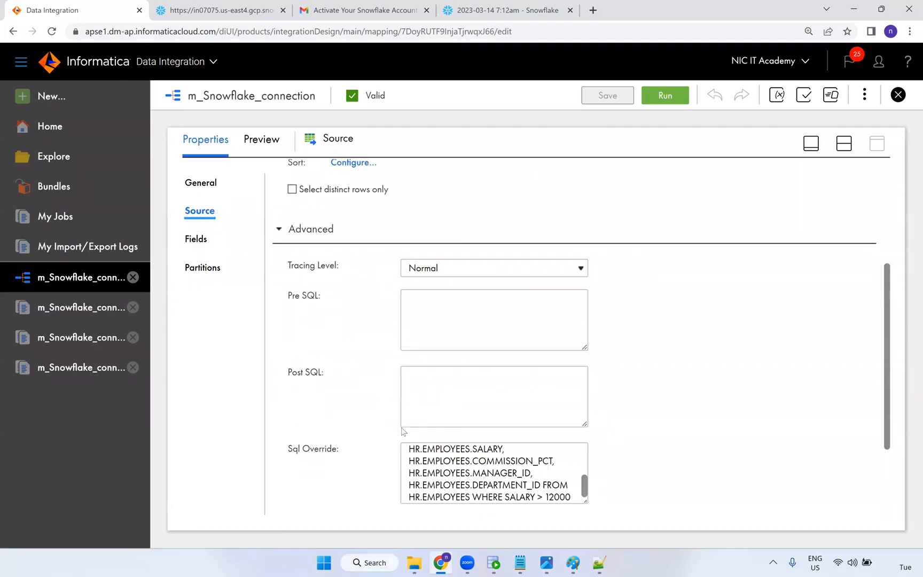
{"action": "left_click", "coordinate": [471, 331]}
{"action": "scroll", "coordinate": [422, 309], "scroll_direction": "up", "scroll_amount": 3}
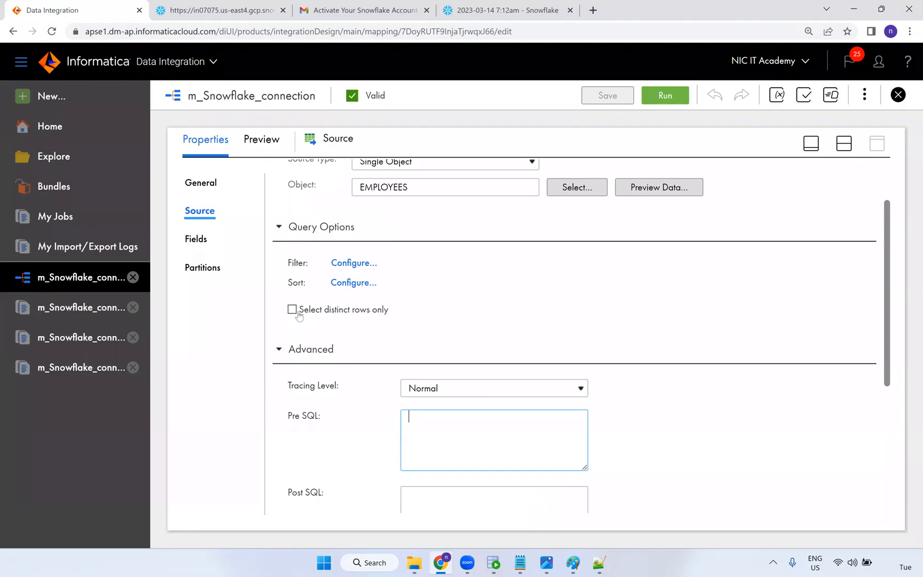
Add a sort condition on EMPLOYEES.EMPLOYEE_ID, Ascending, in the source's Query Options.
{"action": "left_click", "coordinate": [353, 282]}
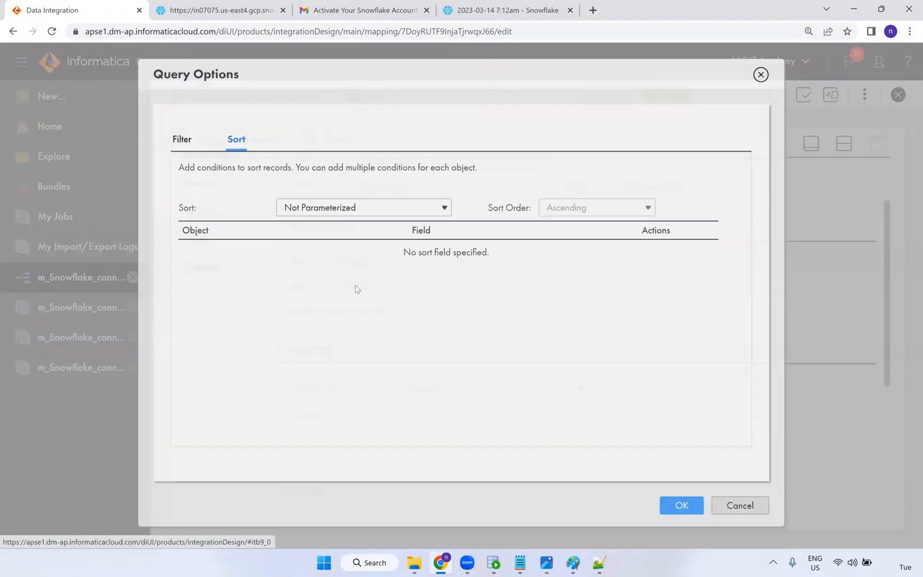
{"action": "left_click", "coordinate": [704, 208]}
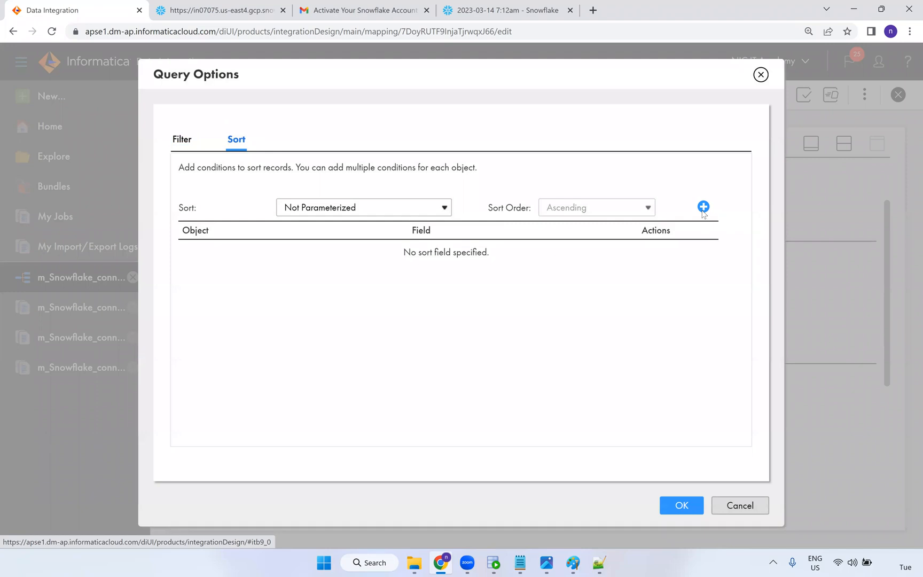
{"action": "left_click", "coordinate": [378, 257]}
{"action": "left_click", "coordinate": [331, 281]}
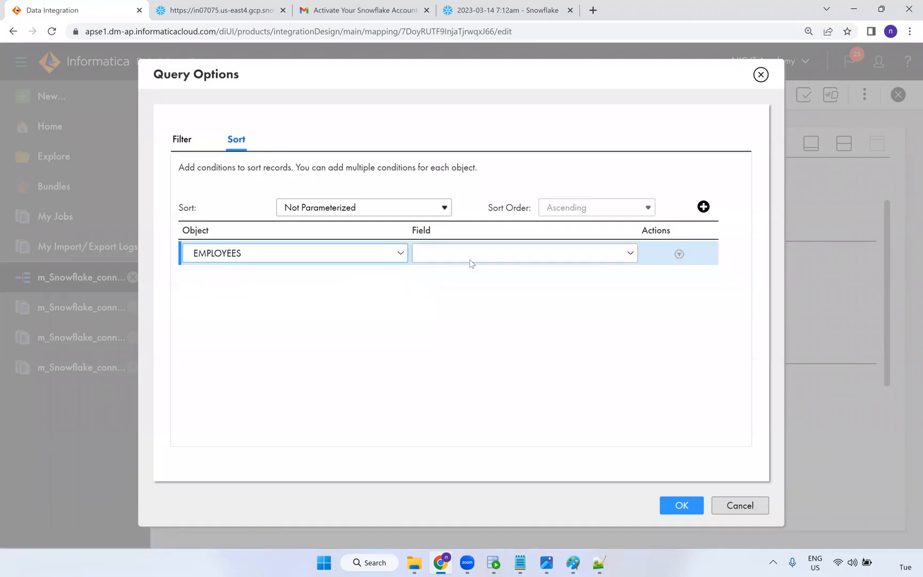
{"action": "left_click", "coordinate": [472, 261]}
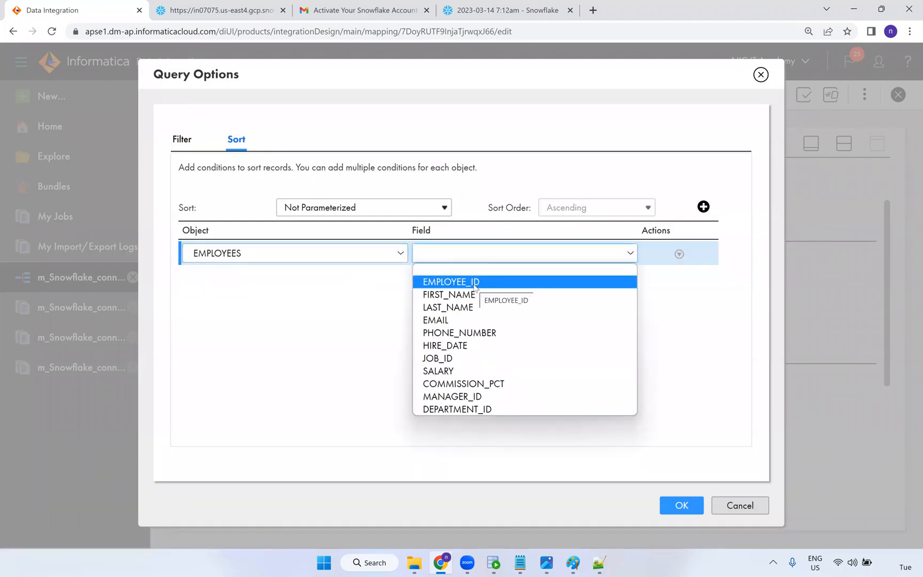
{"action": "left_click", "coordinate": [474, 285]}
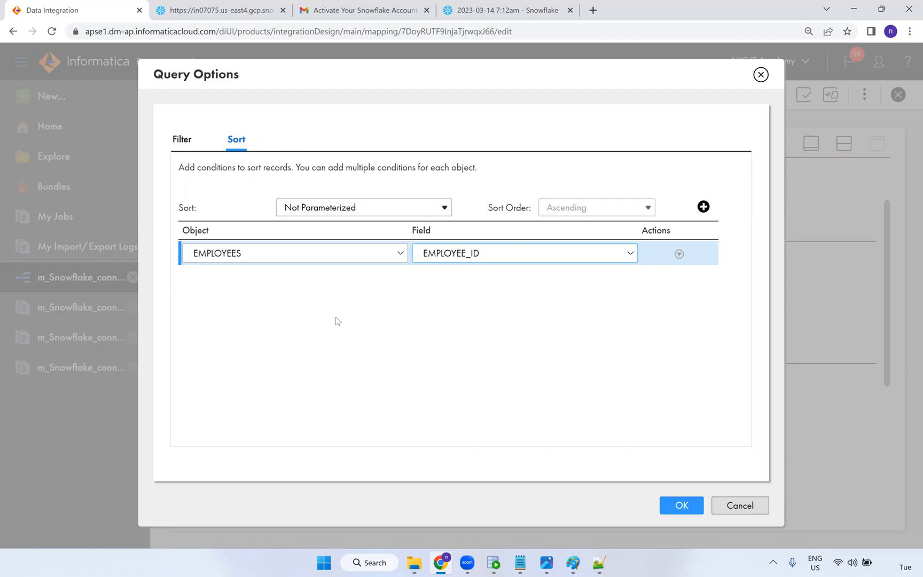
{"action": "left_click", "coordinate": [439, 257]}
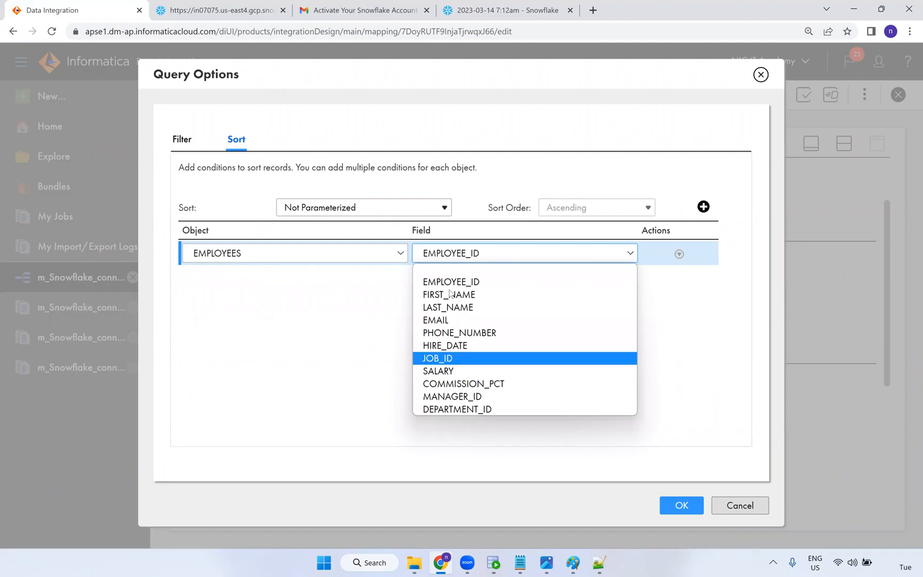
{"action": "left_click", "coordinate": [487, 260]}
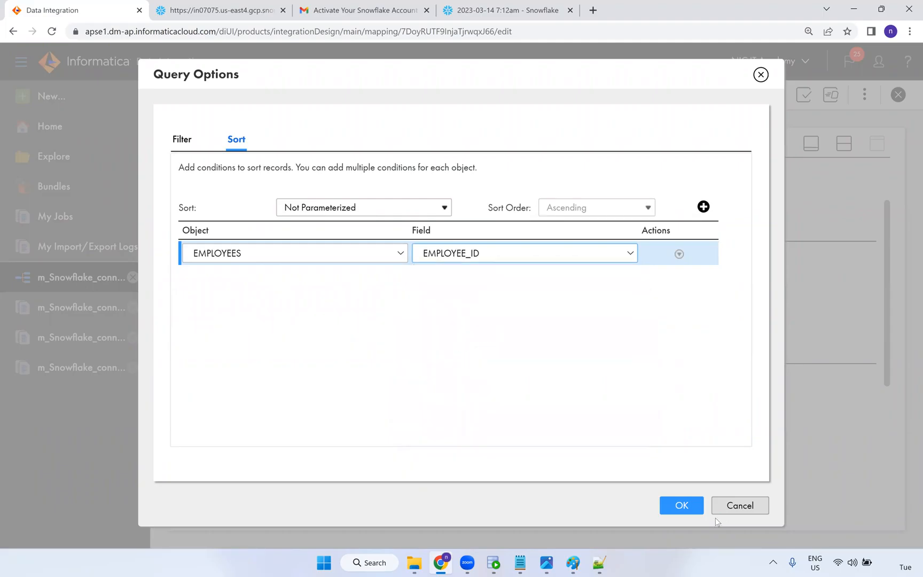
{"action": "left_click", "coordinate": [681, 505]}
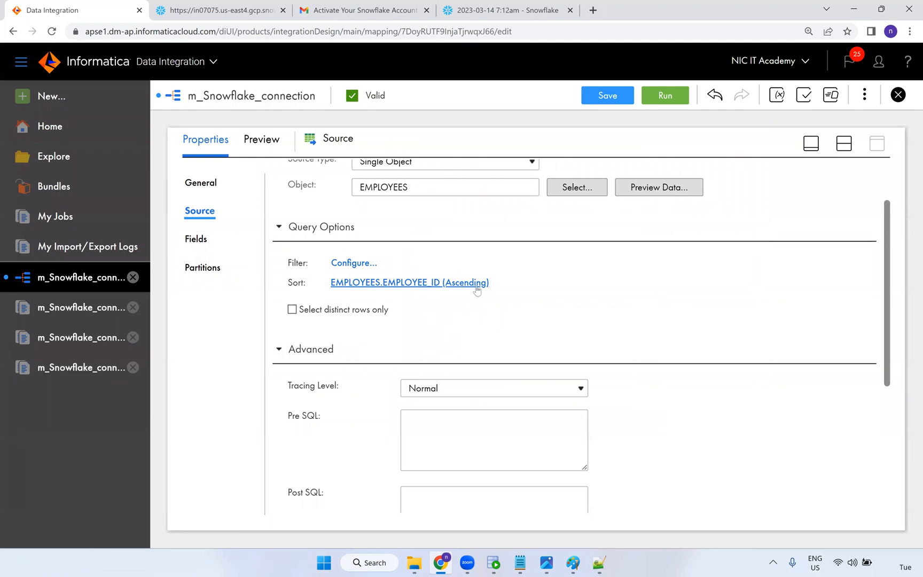
Save the mapping and run it with the current settings.
{"action": "left_click", "coordinate": [605, 95]}
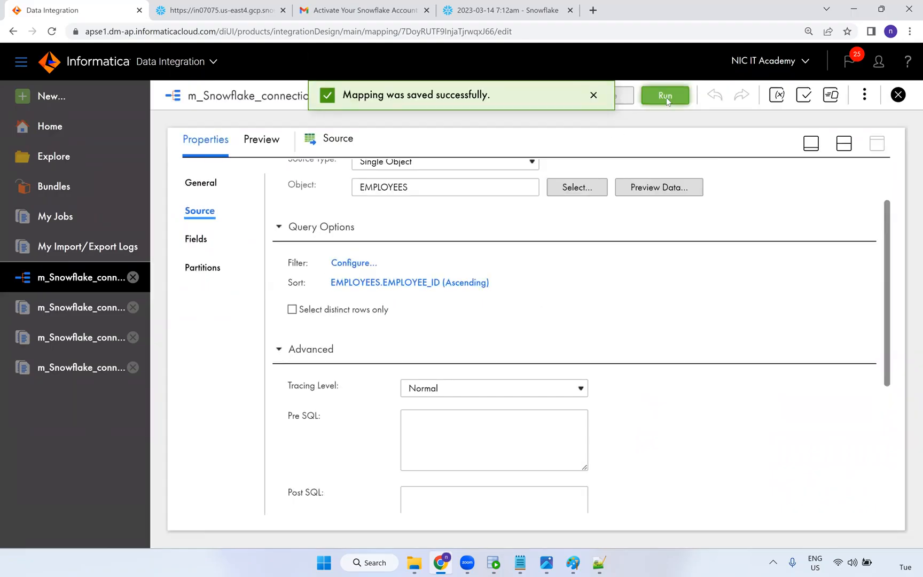
{"action": "left_click", "coordinate": [666, 97]}
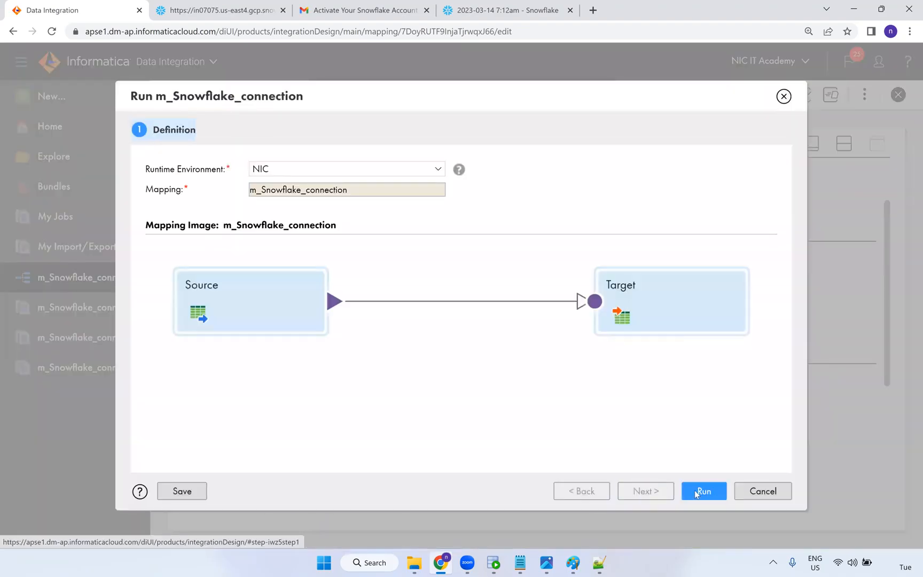
{"action": "left_click", "coordinate": [698, 491]}
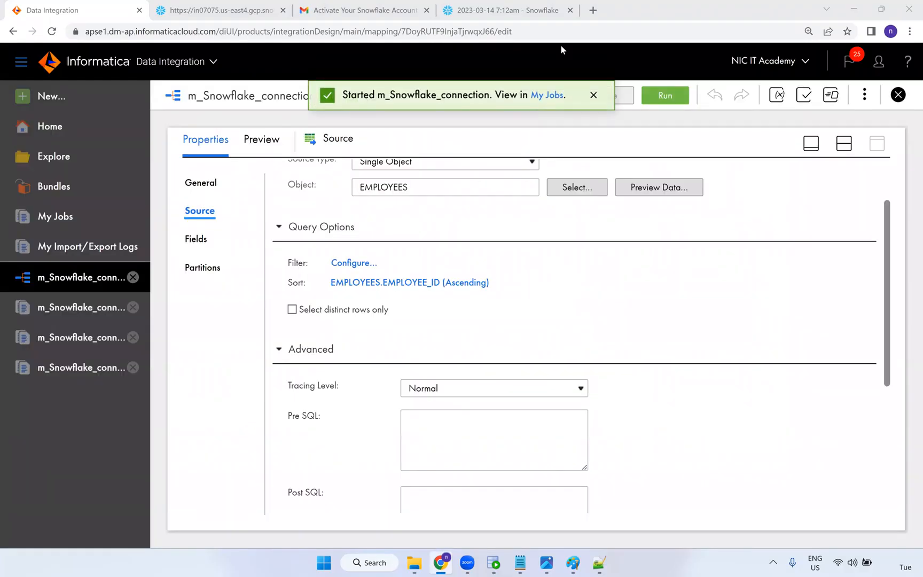
Check My Jobs, refreshing until m_Snowflake_connection-5 appears as Running.
{"action": "left_click", "coordinate": [547, 95]}
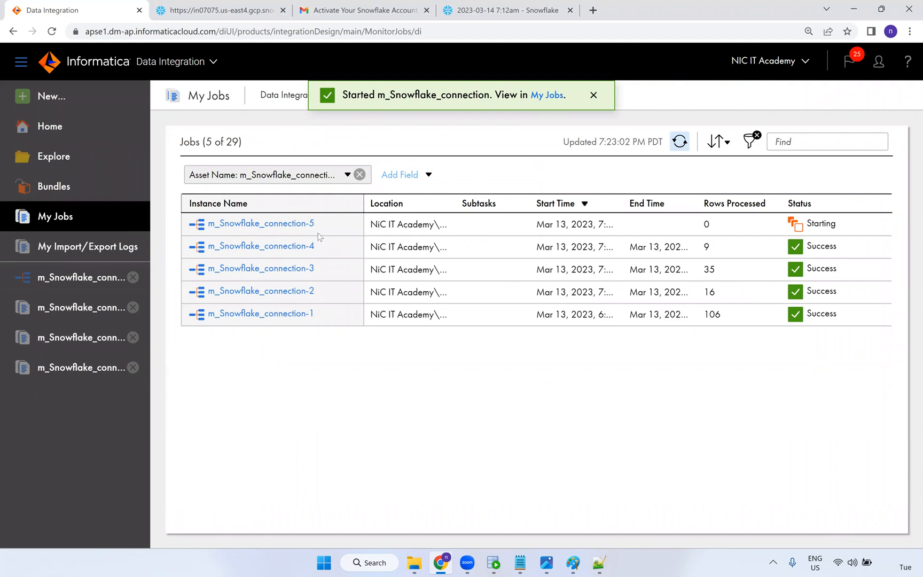
{"action": "left_click", "coordinate": [682, 146]}
{"action": "left_click", "coordinate": [682, 146]}
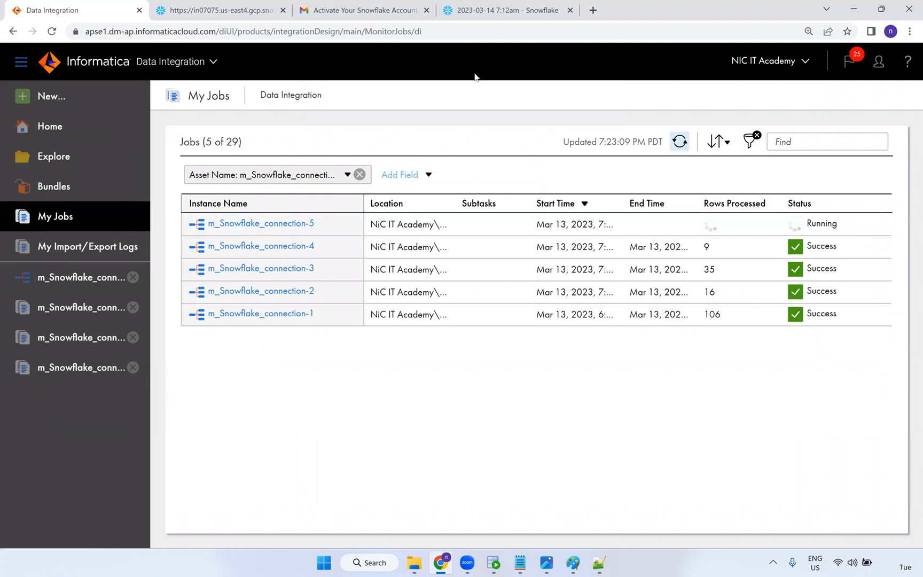
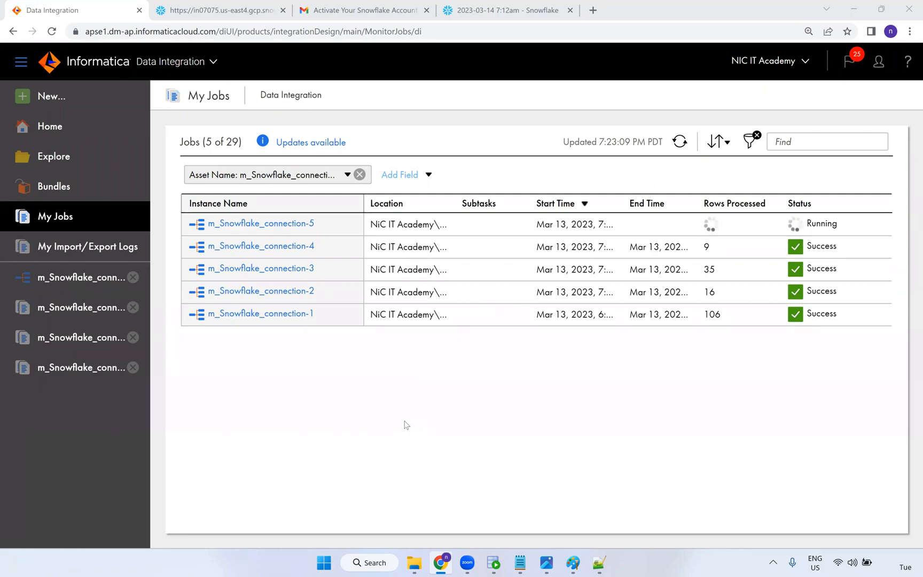
Refresh My Jobs until m_Snowflake_connection-5 shows Success with 9 rows, then open its session log.
{"action": "left_click", "coordinate": [574, 563]}
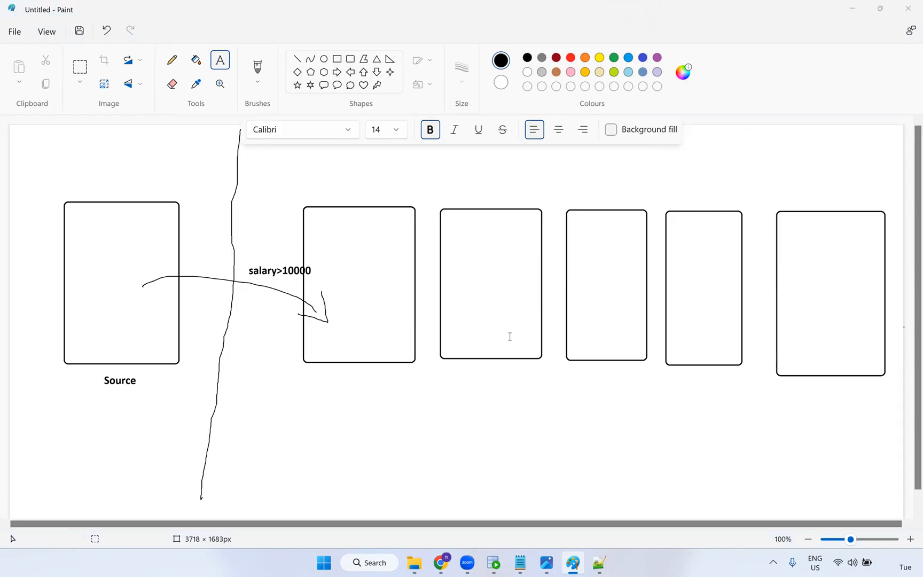
{"action": "left_click", "coordinate": [439, 563]}
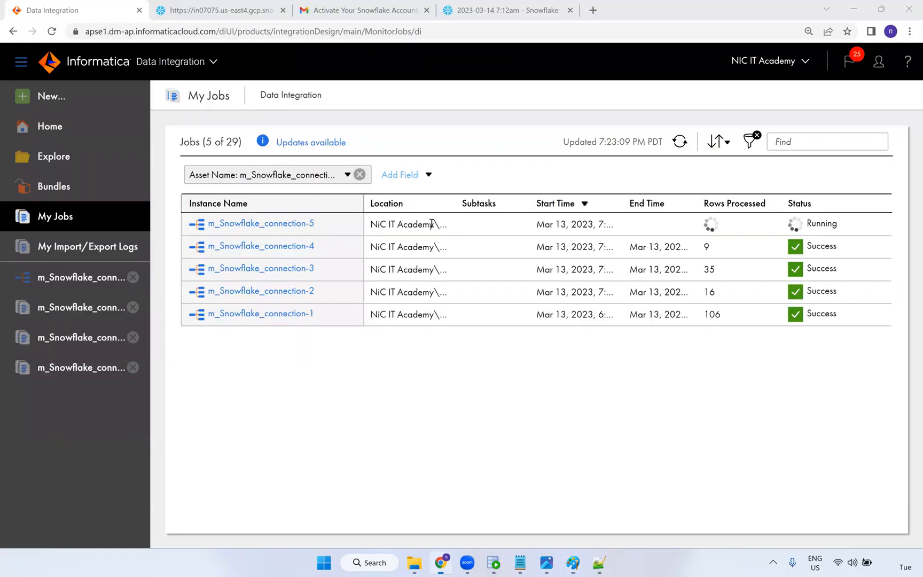
{"action": "left_click", "coordinate": [679, 143]}
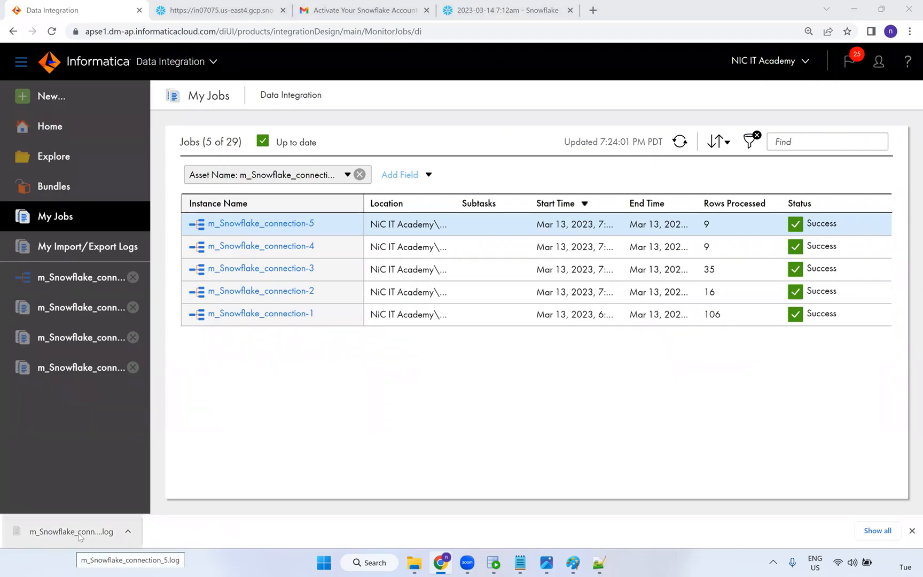
{"action": "left_click", "coordinate": [95, 529]}
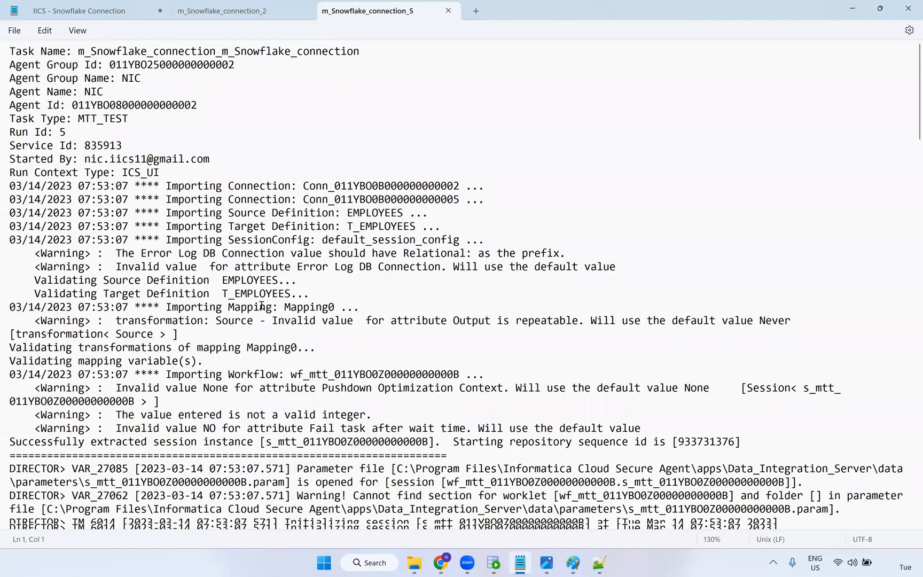
Scroll down the run 5 session log to the load summary of 9 rows loaded, 0 rejected.
{"action": "scroll", "coordinate": [270, 327], "scroll_direction": "down", "scroll_amount": 14}
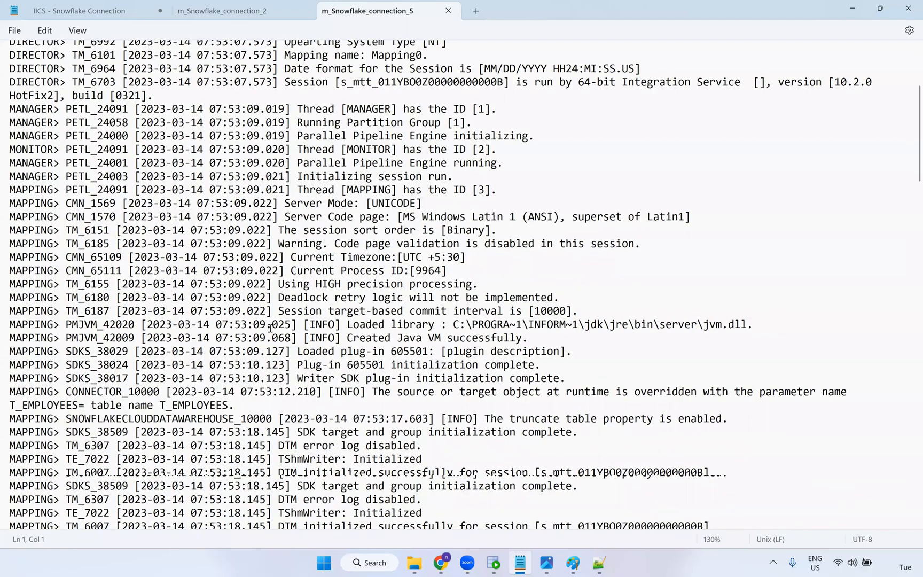
{"action": "scroll", "coordinate": [274, 342], "scroll_direction": "down", "scroll_amount": 9}
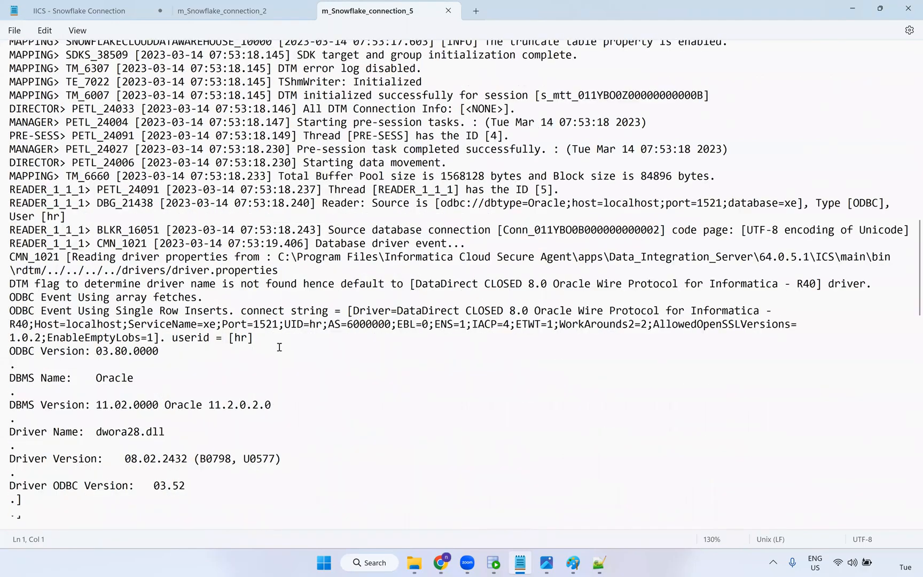
{"action": "scroll", "coordinate": [311, 372], "scroll_direction": "down", "scroll_amount": 1}
{"action": "scroll", "coordinate": [312, 372], "scroll_direction": "down", "scroll_amount": 10}
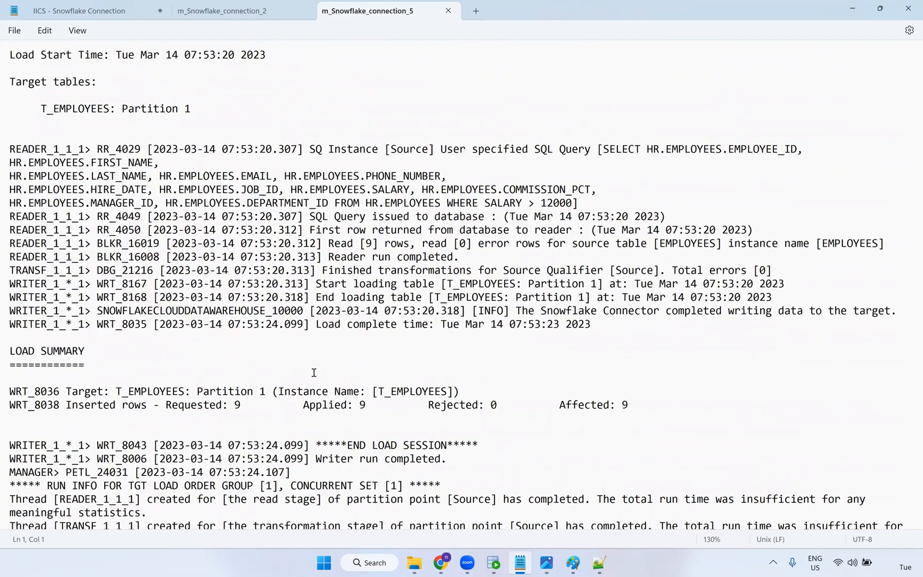
{"action": "scroll", "coordinate": [314, 372], "scroll_direction": "down", "scroll_amount": 2}
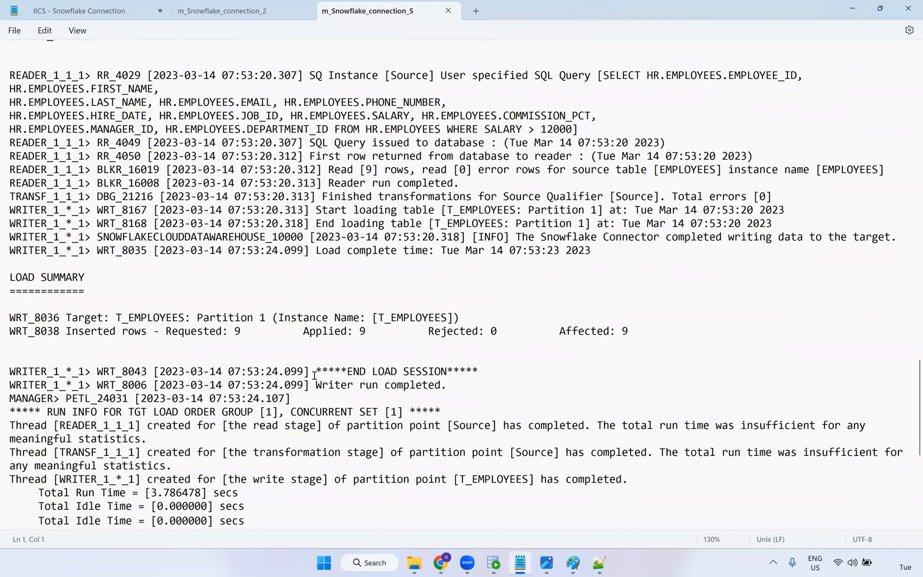
{"action": "scroll", "coordinate": [314, 376], "scroll_direction": "down", "scroll_amount": 6}
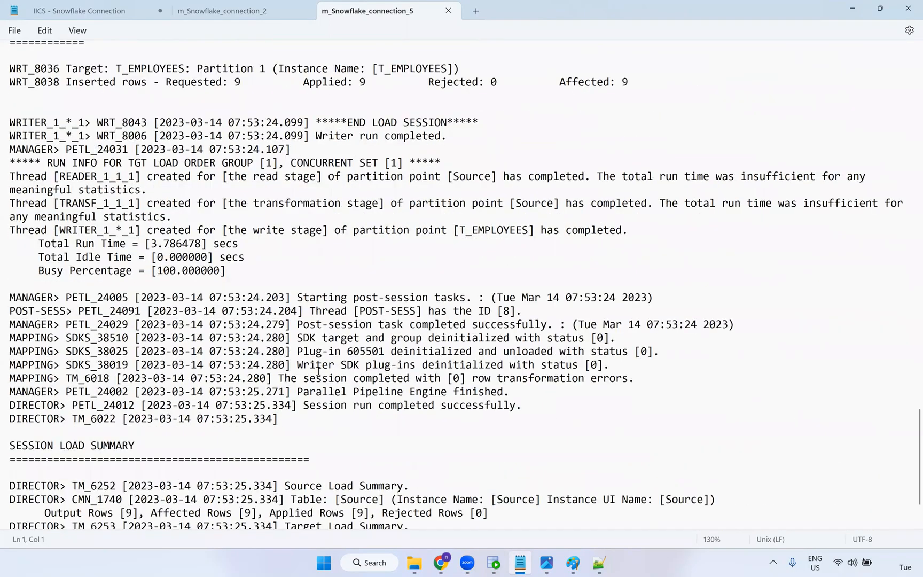
{"action": "scroll", "coordinate": [315, 374], "scroll_direction": "down", "scroll_amount": 2}
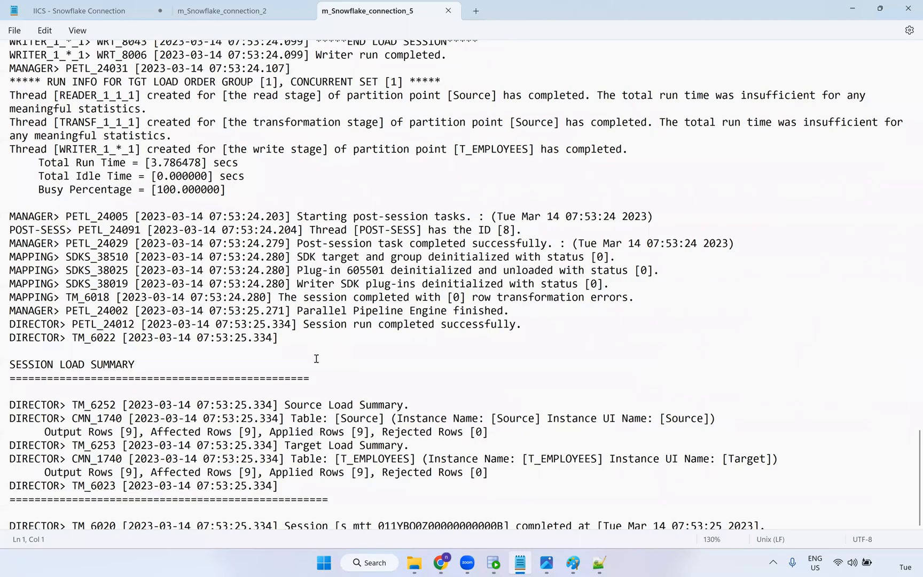
{"action": "scroll", "coordinate": [316, 359], "scroll_direction": "down", "scroll_amount": 1, "text": "ctrl"}
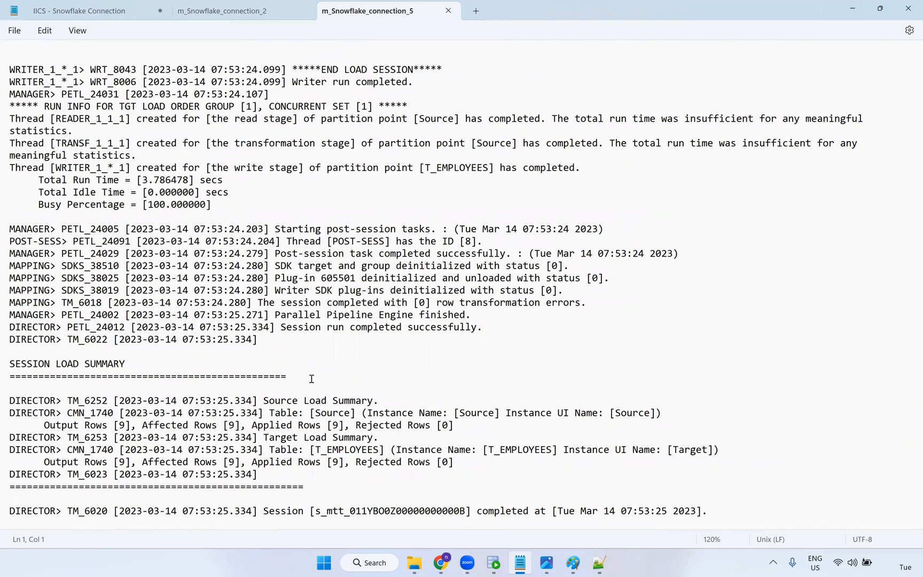
Scroll back to the source query and highlight its FROM ... WHERE SALARY > 12000 part.
{"action": "scroll", "coordinate": [321, 340], "scroll_direction": "up", "scroll_amount": 1}
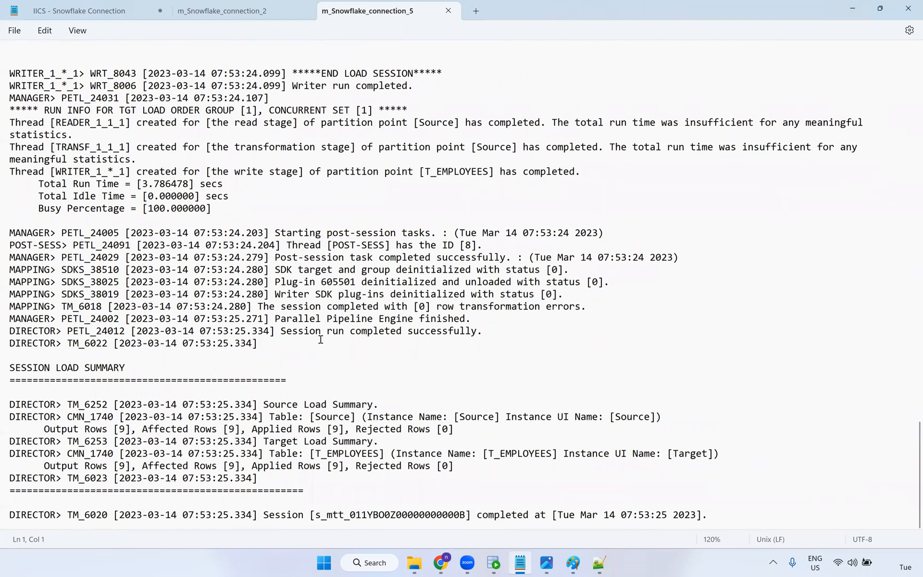
{"action": "scroll", "coordinate": [319, 223], "scroll_direction": "up", "scroll_amount": 3}
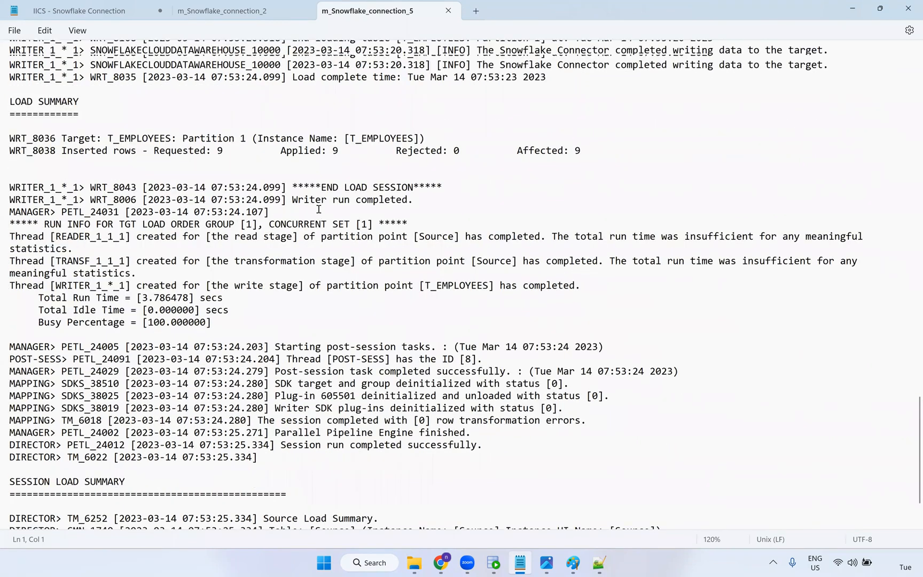
{"action": "scroll", "coordinate": [318, 209], "scroll_direction": "up", "scroll_amount": 1}
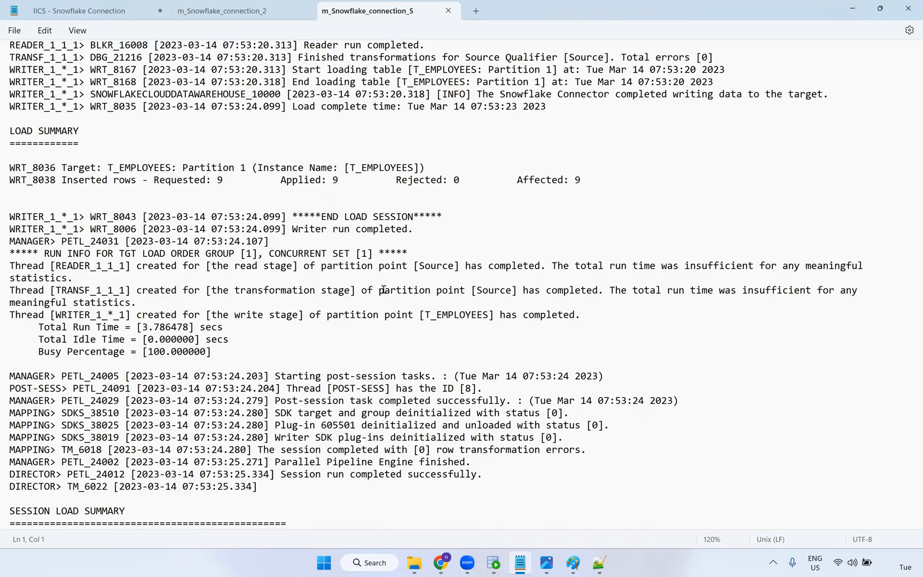
{"action": "scroll", "coordinate": [383, 289], "scroll_direction": "up", "scroll_amount": 1}
{"action": "scroll", "coordinate": [384, 289], "scroll_direction": "up", "scroll_amount": 3}
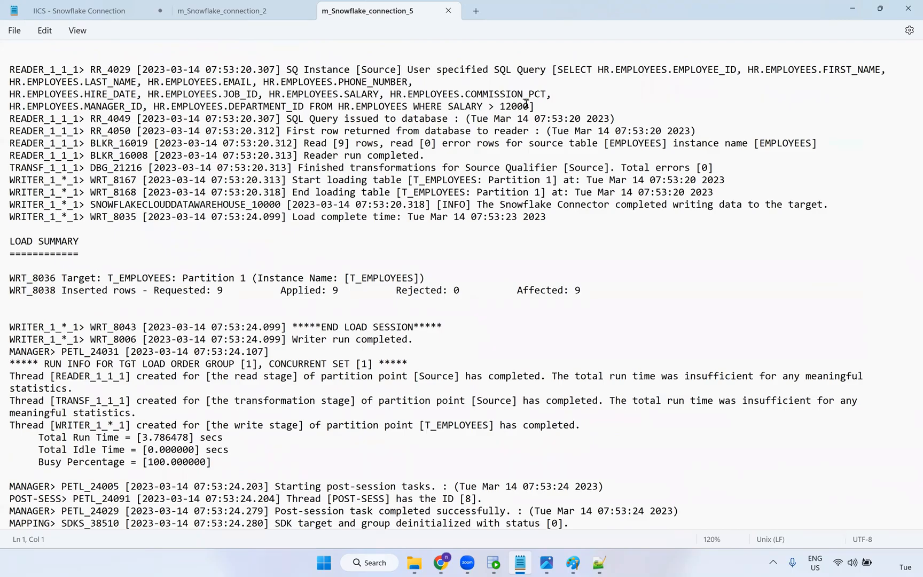
{"action": "left_click_drag", "start_coordinate": [529, 104], "coordinate": [560, 69]}
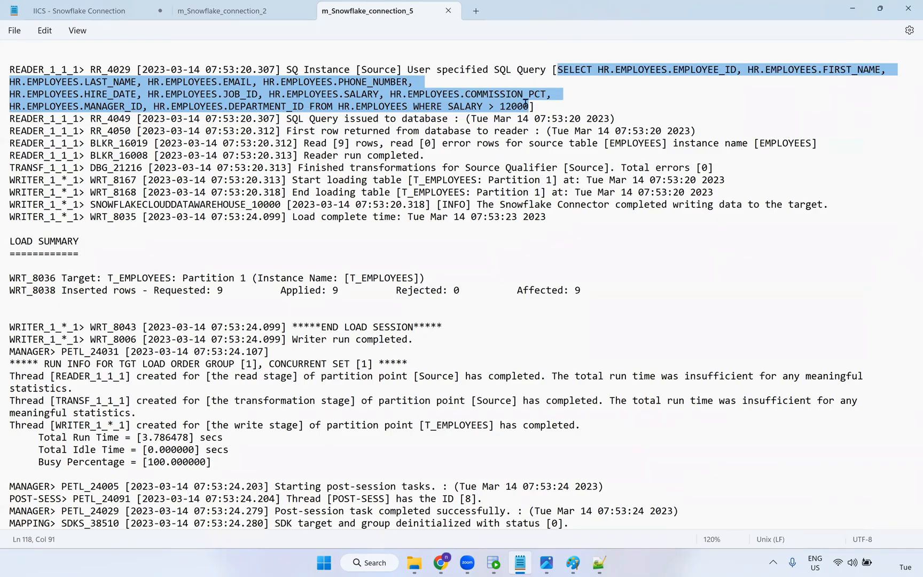
{"action": "left_click_drag", "start_coordinate": [310, 106], "coordinate": [529, 106]}
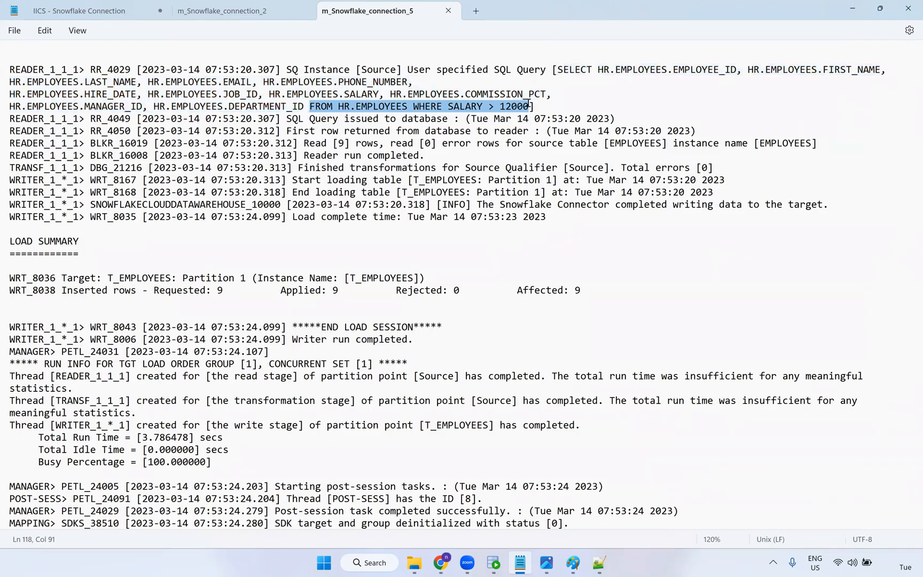
Close Notepad without saving and reload the m_Snowflake_connection mapping editor.
{"action": "left_click", "coordinate": [908, 14]}
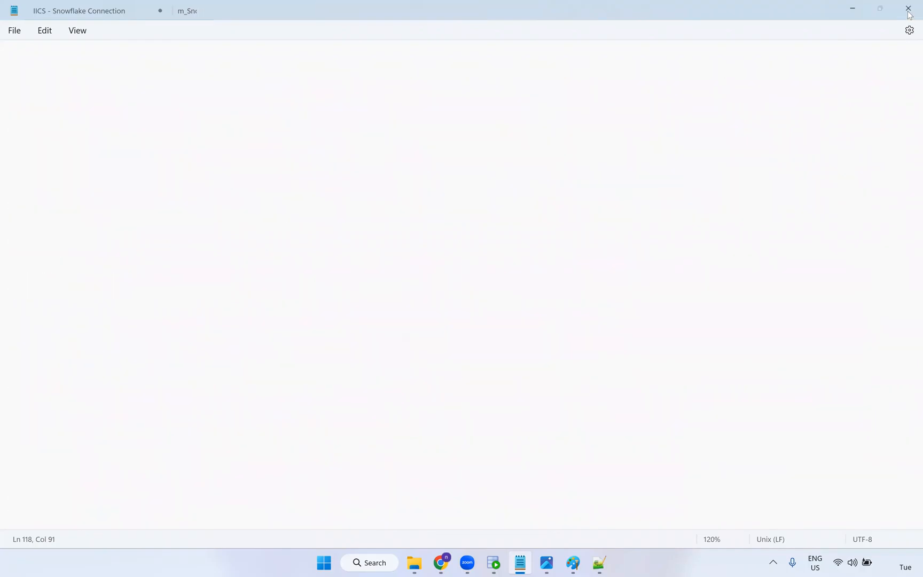
{"action": "left_click", "coordinate": [461, 312]}
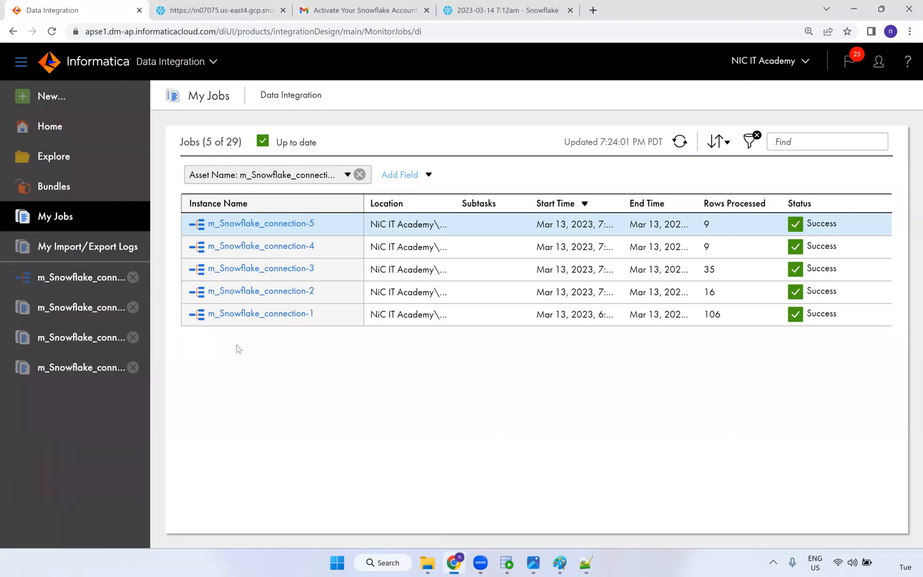
{"action": "left_click", "coordinate": [81, 276]}
{"action": "left_click", "coordinate": [163, 36]}
{"action": "key", "text": "Return"}
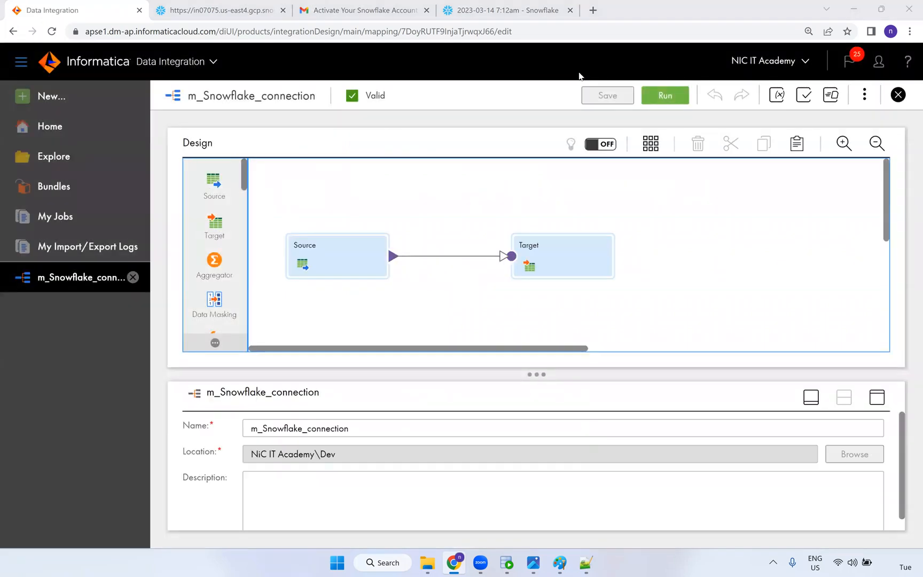
Show the Source's properties with Query Options and Advanced settings expanded.
{"action": "left_click", "coordinate": [346, 264]}
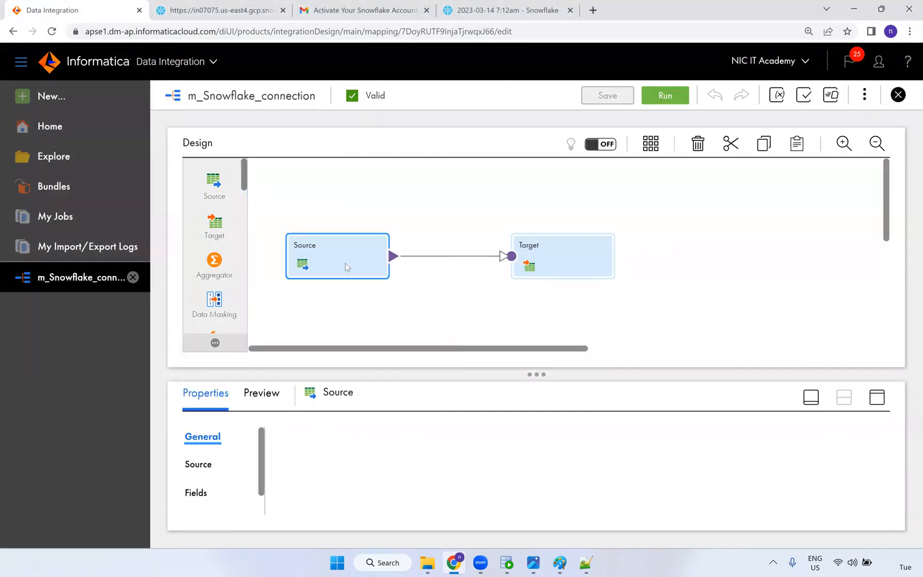
{"action": "left_click", "coordinate": [877, 397]}
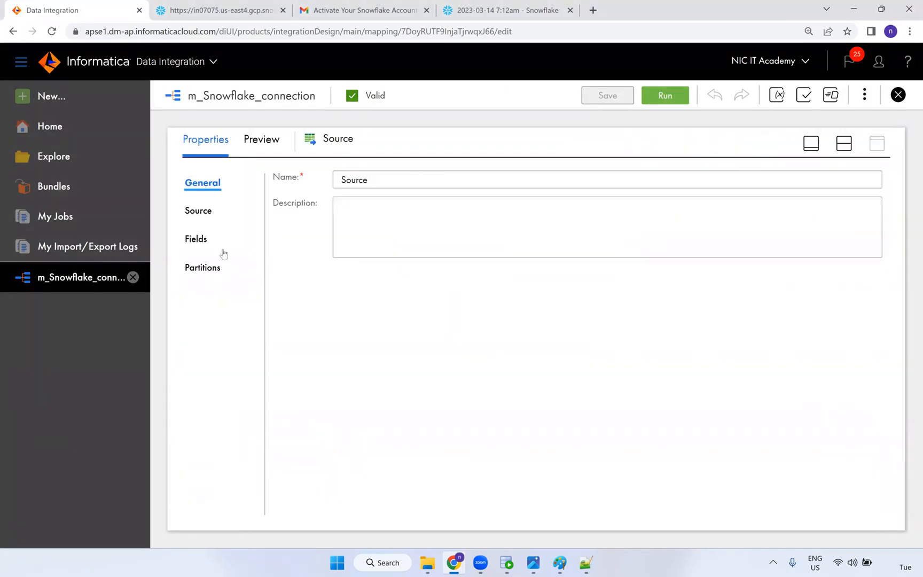
{"action": "left_click", "coordinate": [209, 214]}
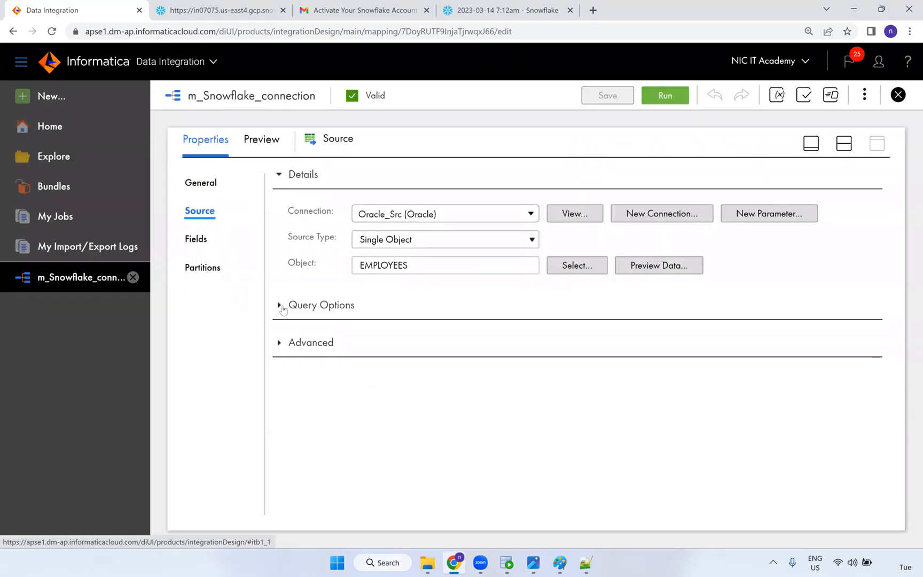
{"action": "left_click", "coordinate": [280, 307]}
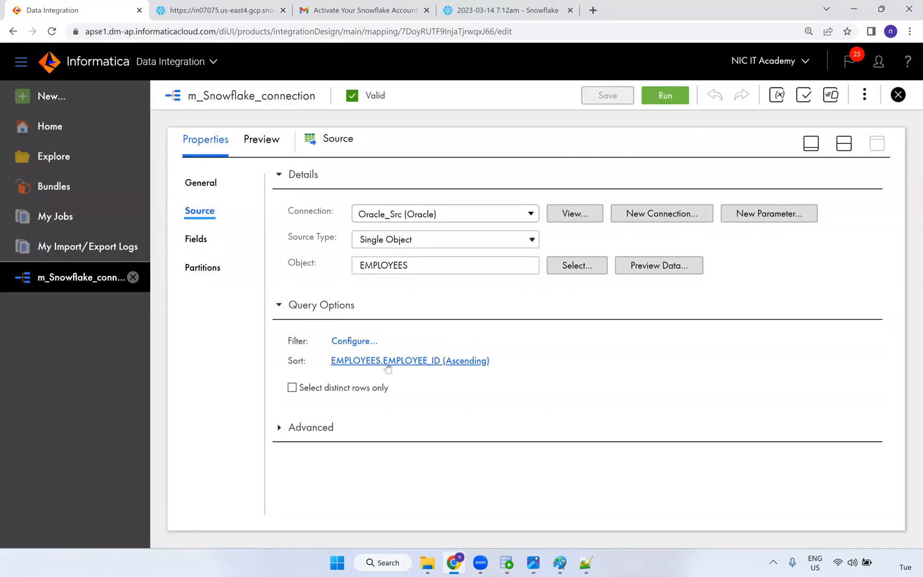
{"action": "left_click", "coordinate": [279, 428]}
{"action": "scroll", "coordinate": [423, 418], "scroll_direction": "down", "scroll_amount": 3}
{"action": "left_click", "coordinate": [427, 331]}
{"action": "left_click", "coordinate": [428, 485]}
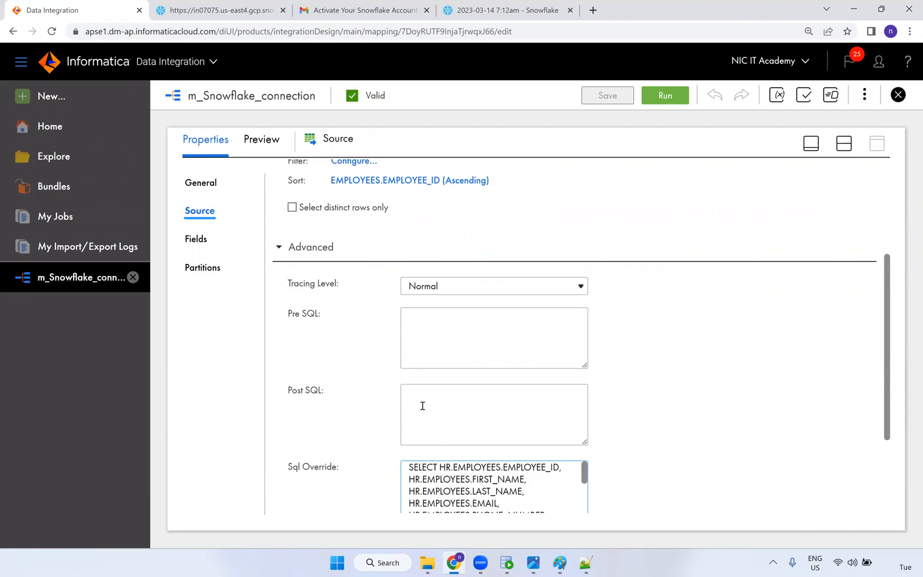
{"action": "left_click", "coordinate": [437, 426]}
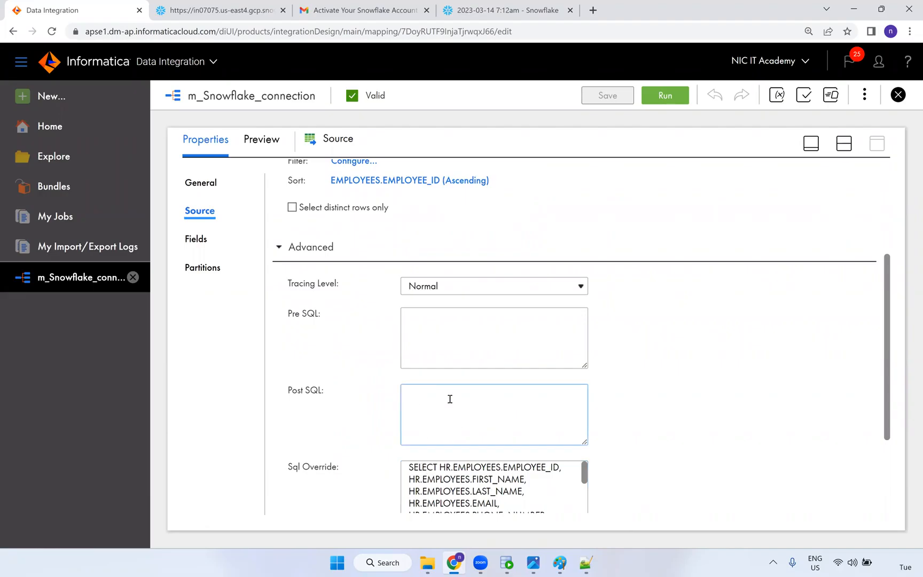
{"action": "scroll", "coordinate": [450, 399], "scroll_direction": "down", "scroll_amount": 2}
Highlight the SALARY > 12000 condition in the Source's Sql Override.
{"action": "left_click", "coordinate": [514, 382]}
{"action": "scroll", "coordinate": [515, 383], "scroll_direction": "down", "scroll_amount": 3}
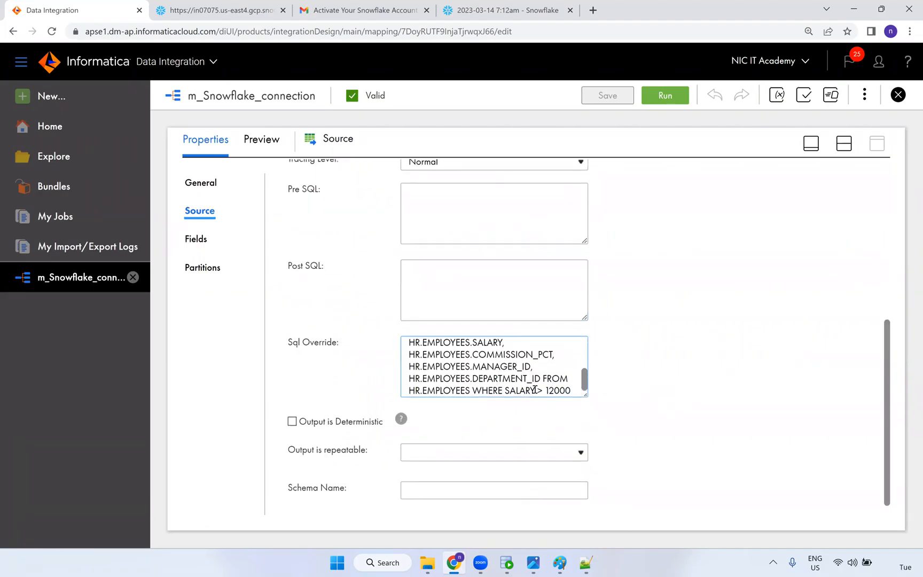
{"action": "scroll", "coordinate": [535, 389], "scroll_direction": "down", "scroll_amount": 1}
{"action": "left_click_drag", "start_coordinate": [506, 377], "coordinate": [575, 373]}
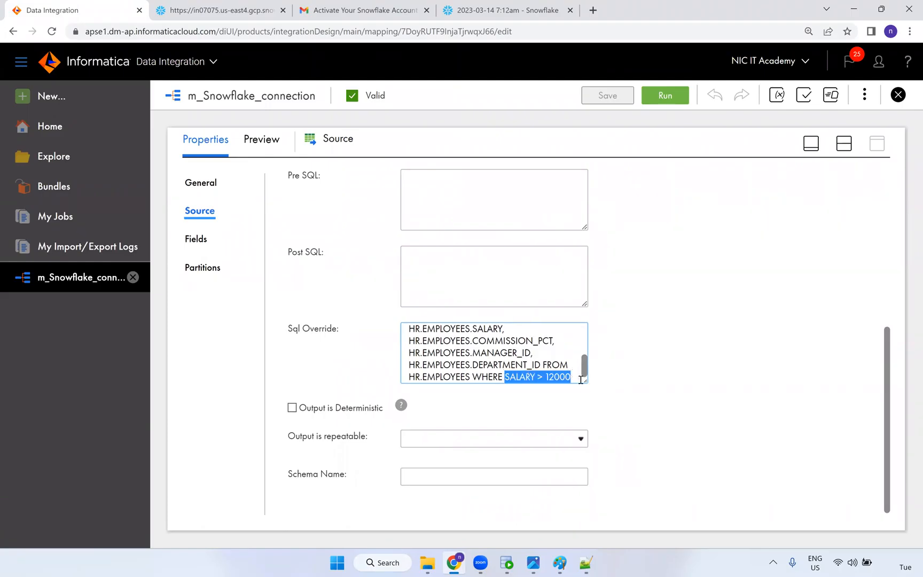
{"action": "scroll", "coordinate": [534, 289], "scroll_direction": "up", "scroll_amount": 4}
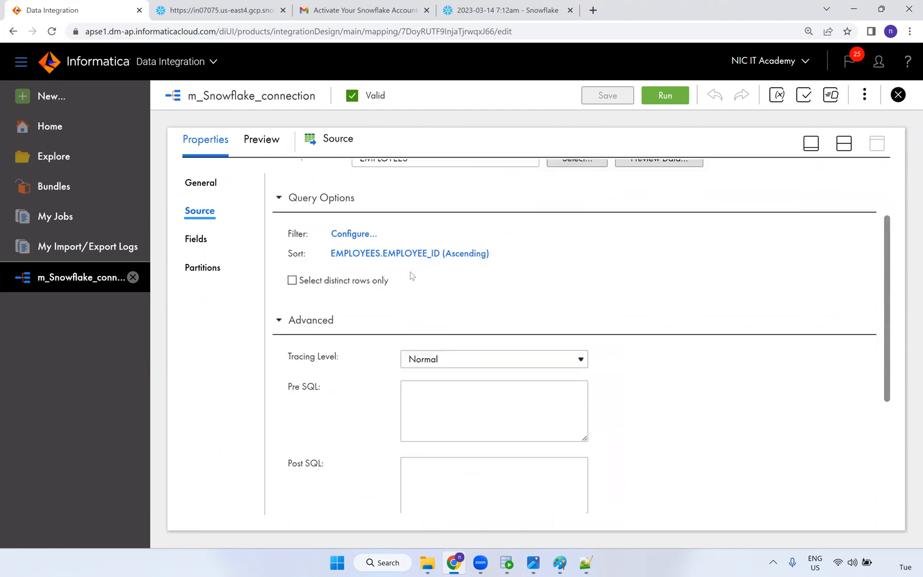
{"action": "scroll", "coordinate": [412, 275], "scroll_direction": "up", "scroll_amount": 2}
{"action": "left_click", "coordinate": [357, 263]}
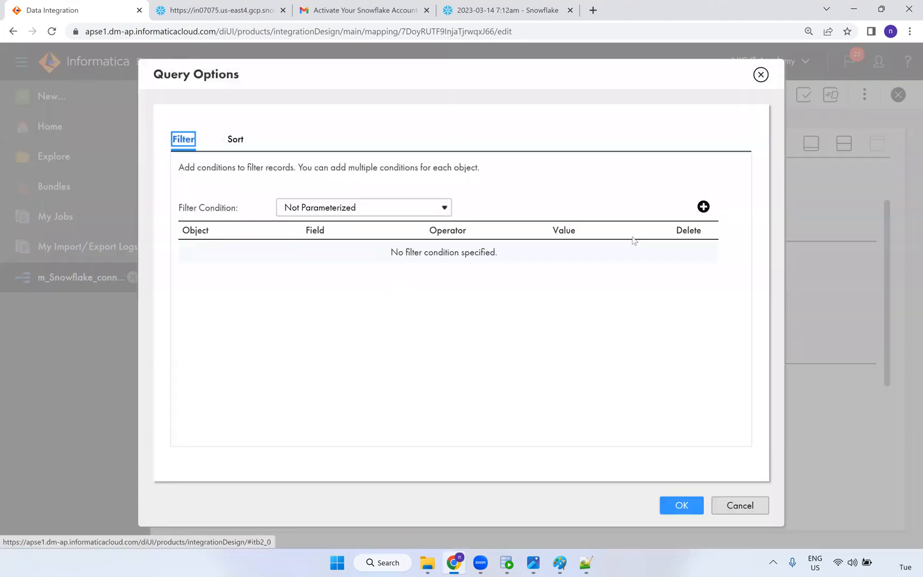
Add the source filter EMPLOYEES.JOB_ID = (Equals) SA_REP and confirm it.
{"action": "left_click", "coordinate": [704, 207]}
{"action": "left_click", "coordinate": [249, 254]}
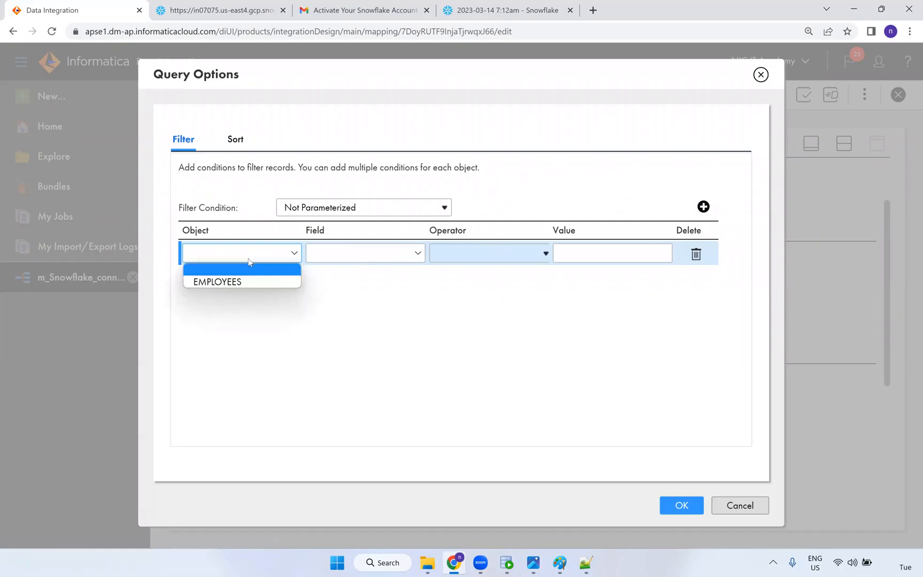
{"action": "left_click", "coordinate": [235, 282]}
{"action": "left_click", "coordinate": [357, 252]}
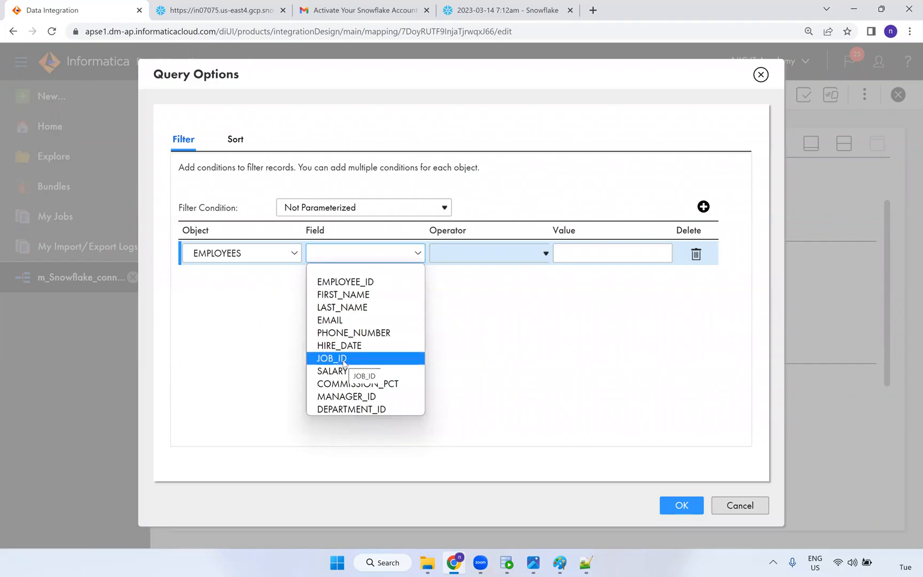
{"action": "left_click", "coordinate": [354, 384]}
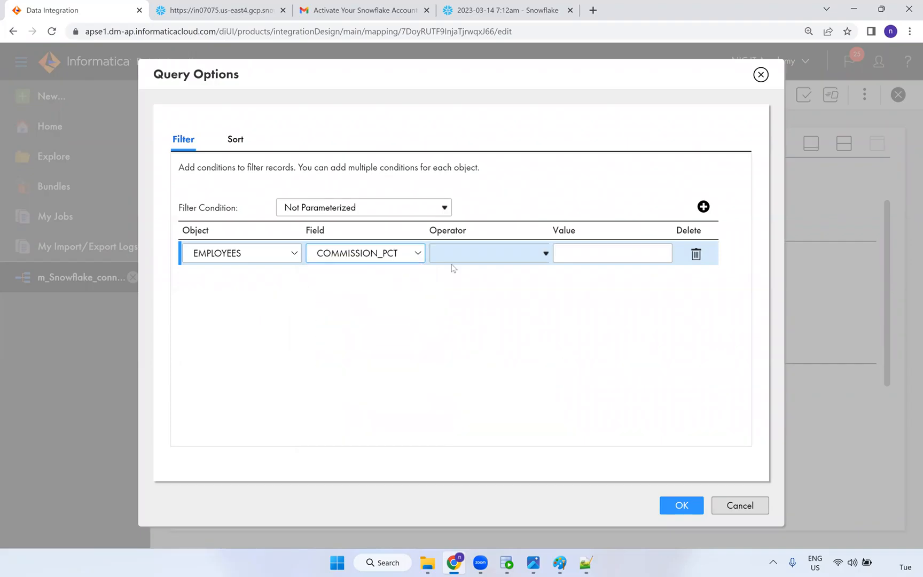
{"action": "left_click", "coordinate": [414, 254]}
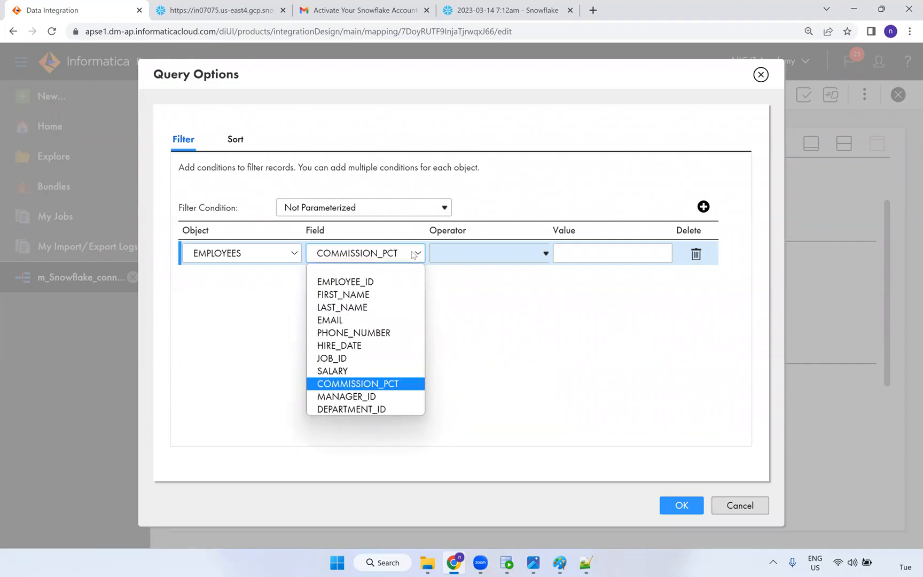
{"action": "left_click", "coordinate": [366, 373]}
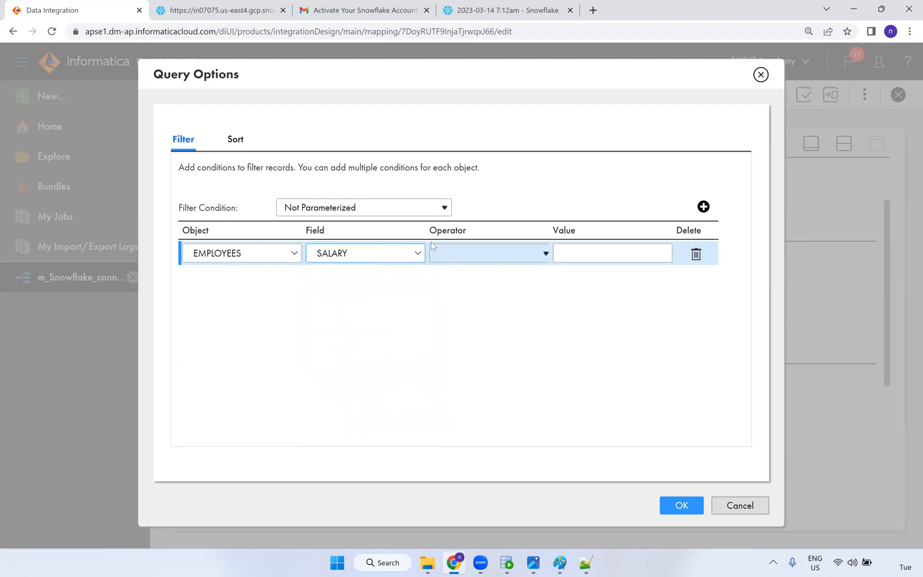
{"action": "left_click", "coordinate": [374, 254]}
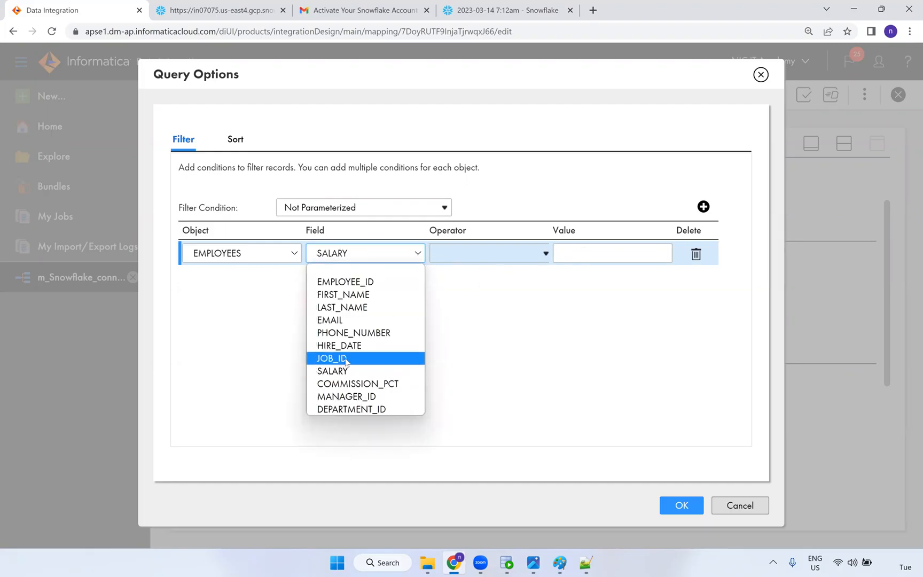
{"action": "left_click", "coordinate": [345, 360]}
{"action": "left_click", "coordinate": [542, 254]}
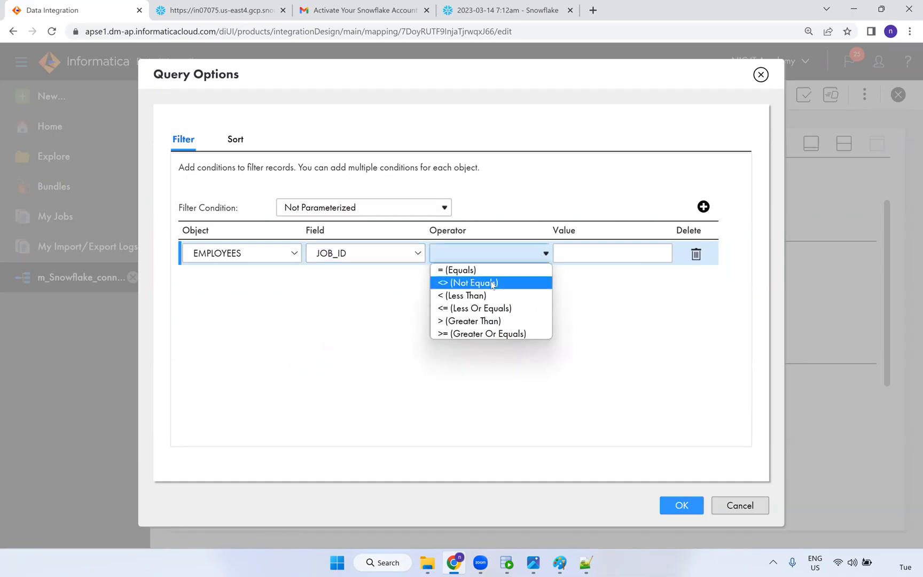
{"action": "left_click", "coordinate": [462, 270]}
{"action": "left_click", "coordinate": [608, 256]}
{"action": "type", "text": "SA_REP"}
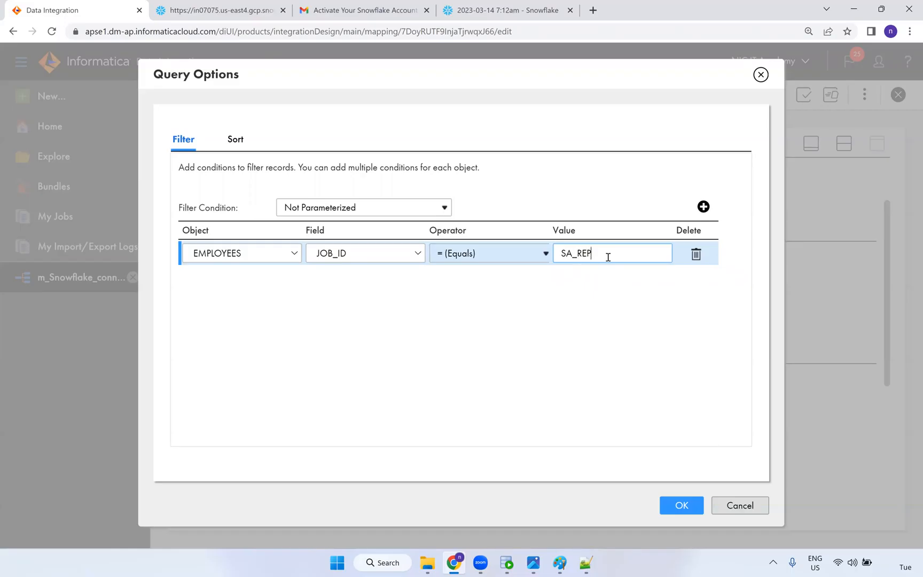
{"action": "left_click", "coordinate": [610, 342]}
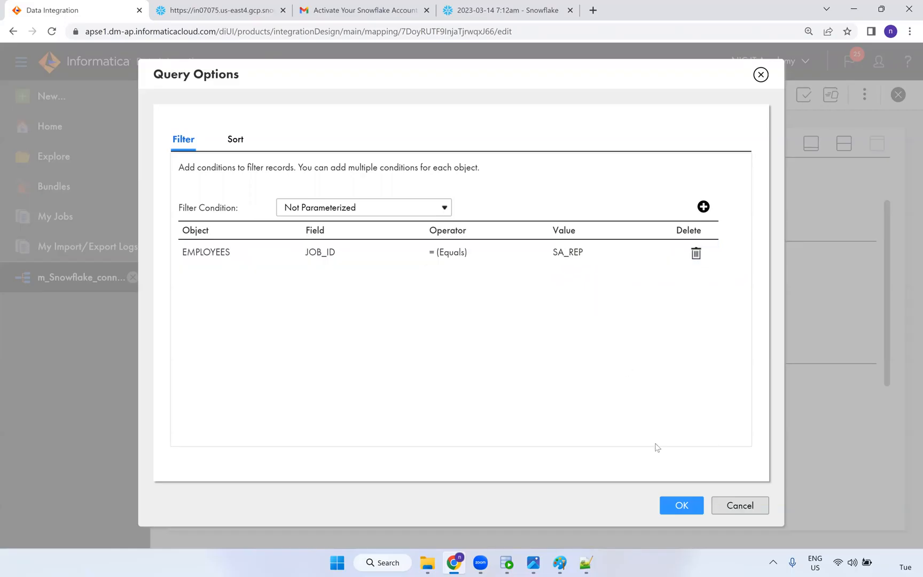
{"action": "left_click", "coordinate": [678, 504]}
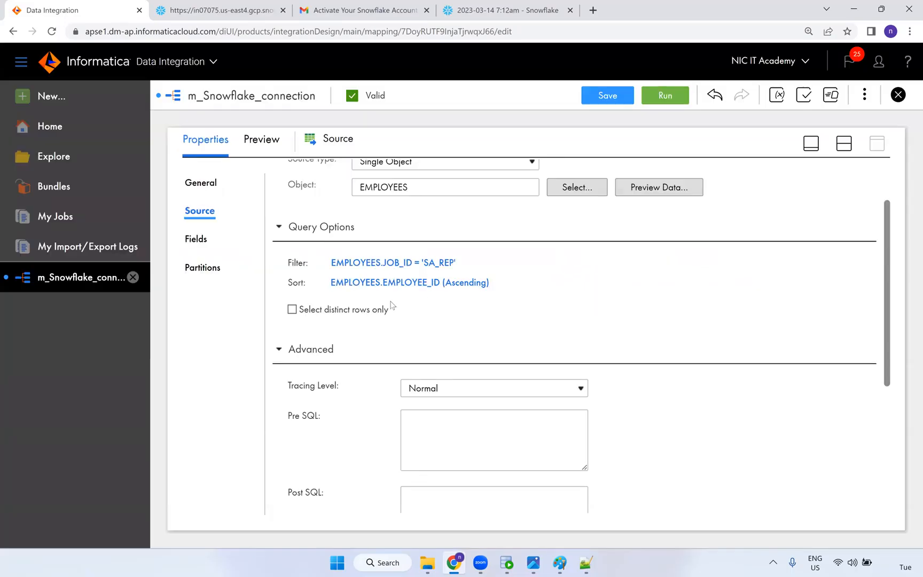
Save and run the mapping with the SQL override still filtering SALARY > 12000.
{"action": "scroll", "coordinate": [424, 409], "scroll_direction": "down", "scroll_amount": 2}
{"action": "scroll", "coordinate": [460, 465], "scroll_direction": "down", "scroll_amount": 2}
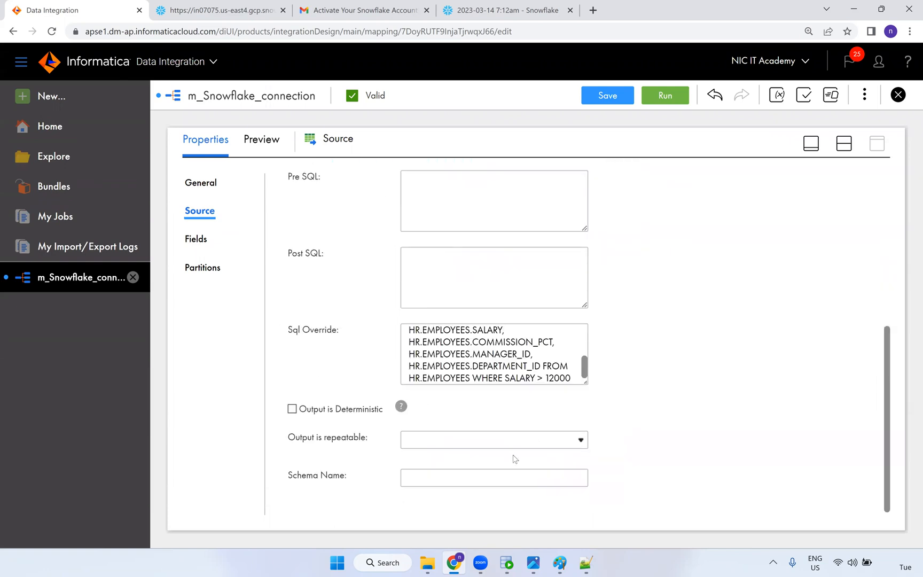
{"action": "left_click_drag", "start_coordinate": [504, 376], "coordinate": [571, 376]}
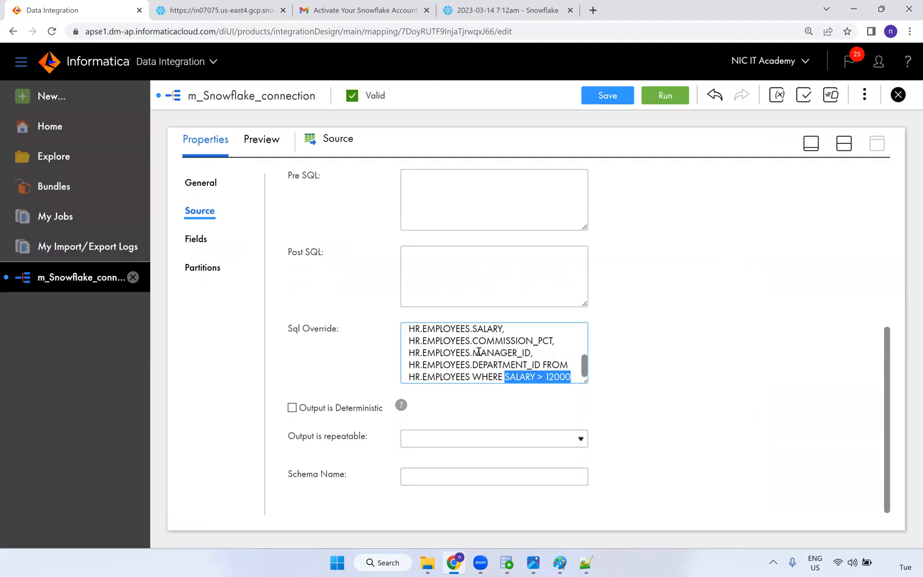
{"action": "left_click", "coordinate": [608, 96]}
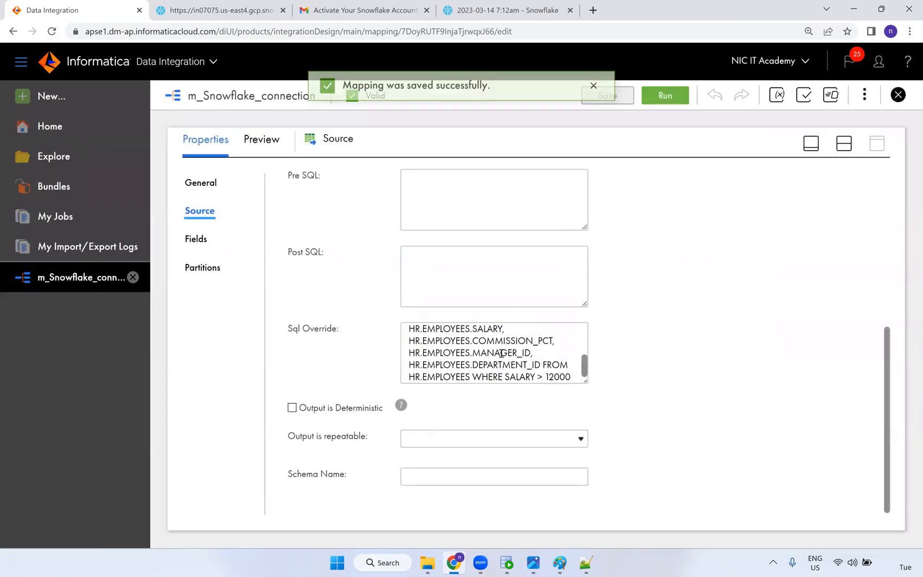
{"action": "scroll", "coordinate": [474, 250], "scroll_direction": "up", "scroll_amount": 5}
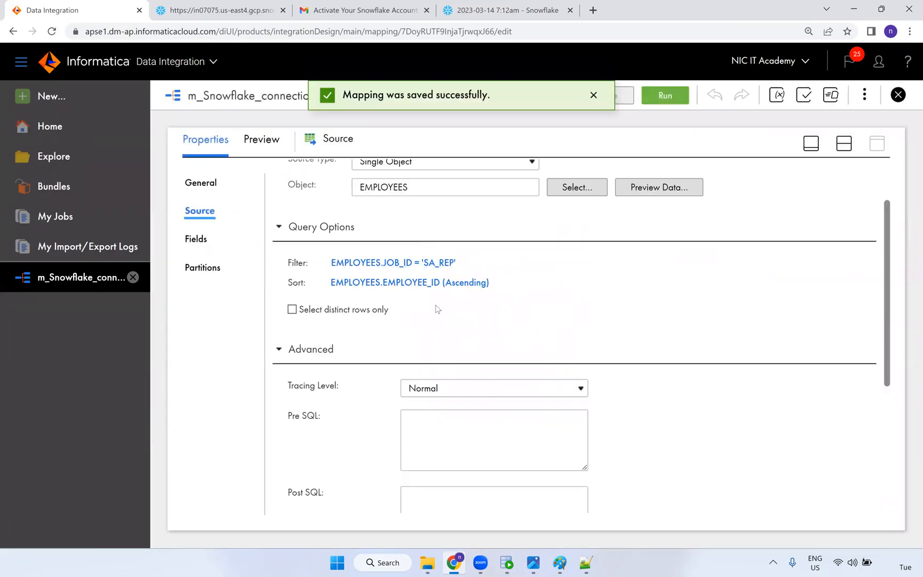
{"action": "left_click", "coordinate": [665, 95]}
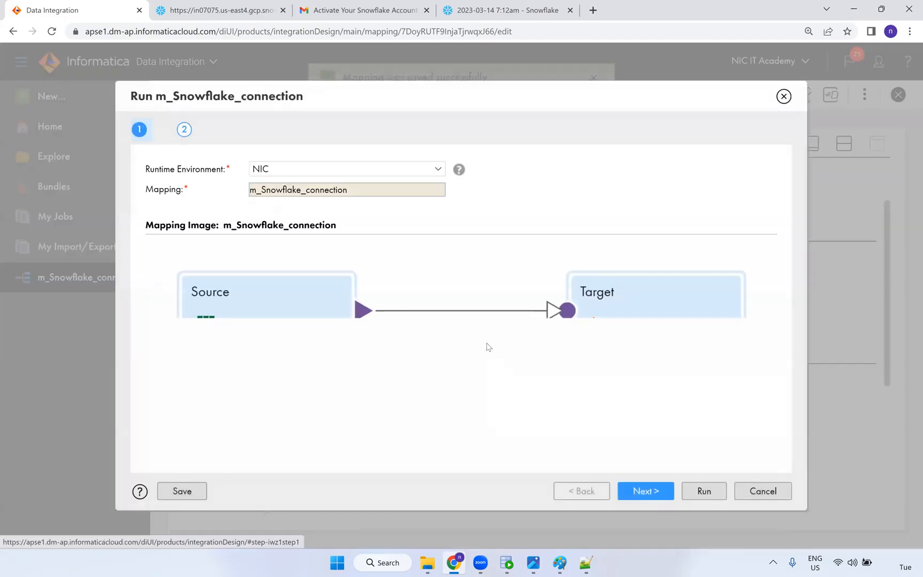
{"action": "left_click", "coordinate": [697, 491]}
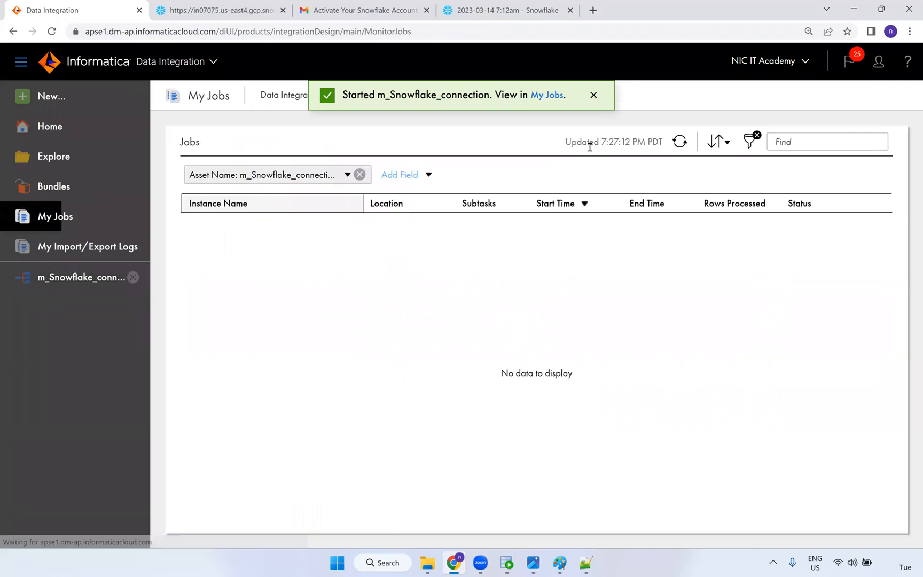
Refresh My Jobs until run 6 shows Success with 9 rows, then download and open its log.
{"action": "left_click", "coordinate": [678, 144]}
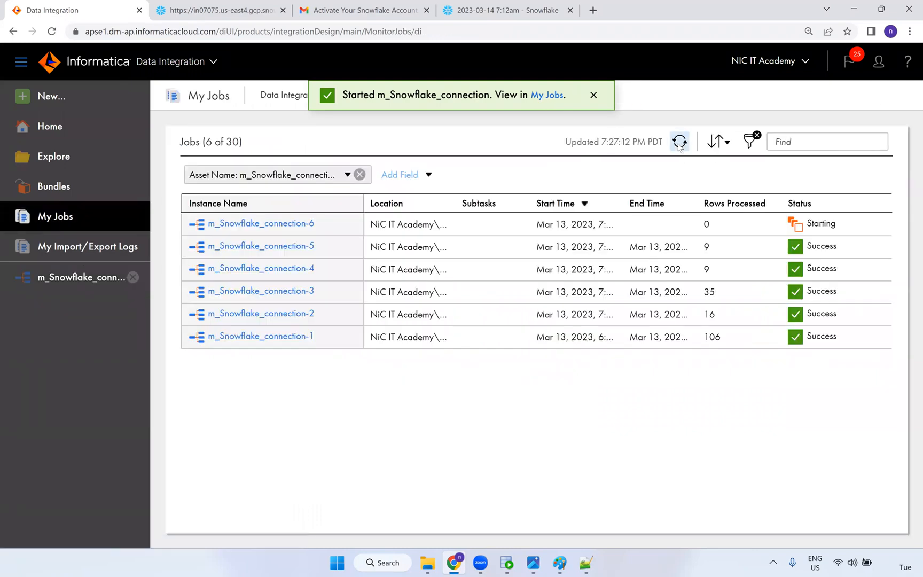
{"action": "left_click", "coordinate": [678, 145]}
{"action": "left_click", "coordinate": [679, 144]}
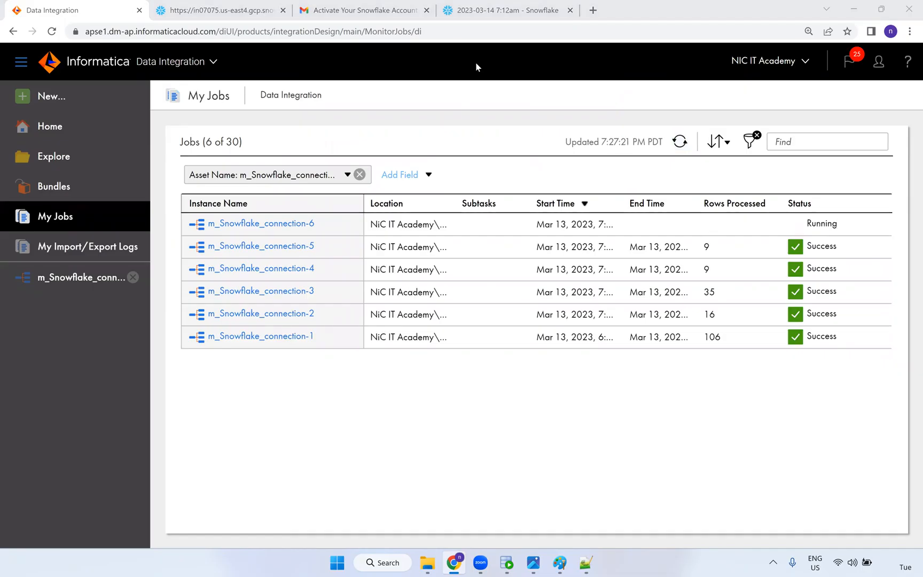
{"action": "left_click", "coordinate": [684, 146]}
{"action": "left_click", "coordinate": [685, 147]}
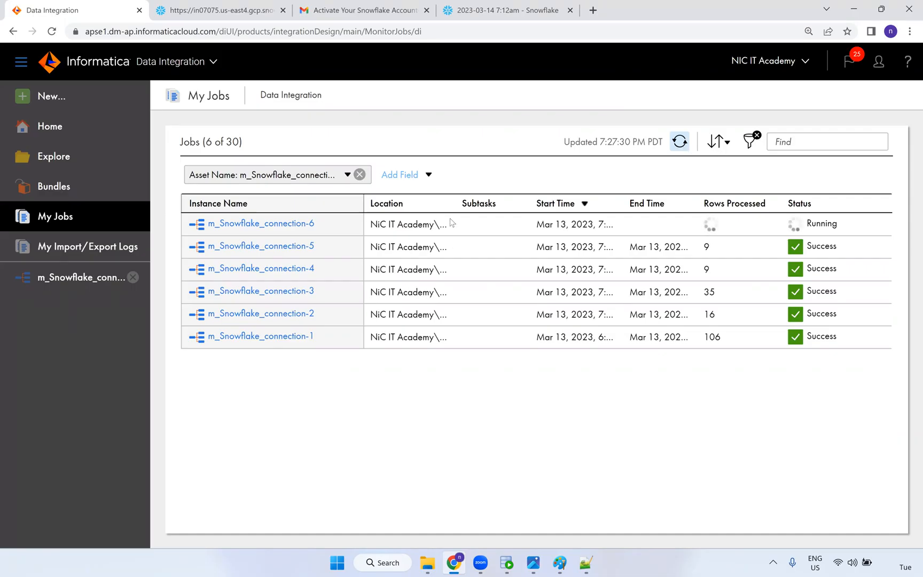
{"action": "left_click", "coordinate": [680, 145]}
{"action": "left_click", "coordinate": [680, 146]}
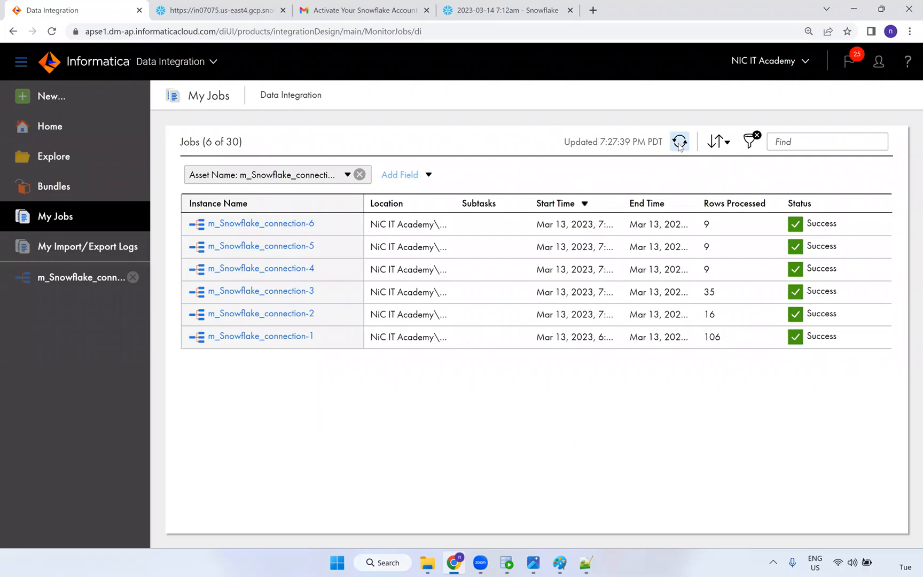
{"action": "double_click", "coordinate": [710, 225]}
{"action": "left_click", "coordinate": [882, 227]}
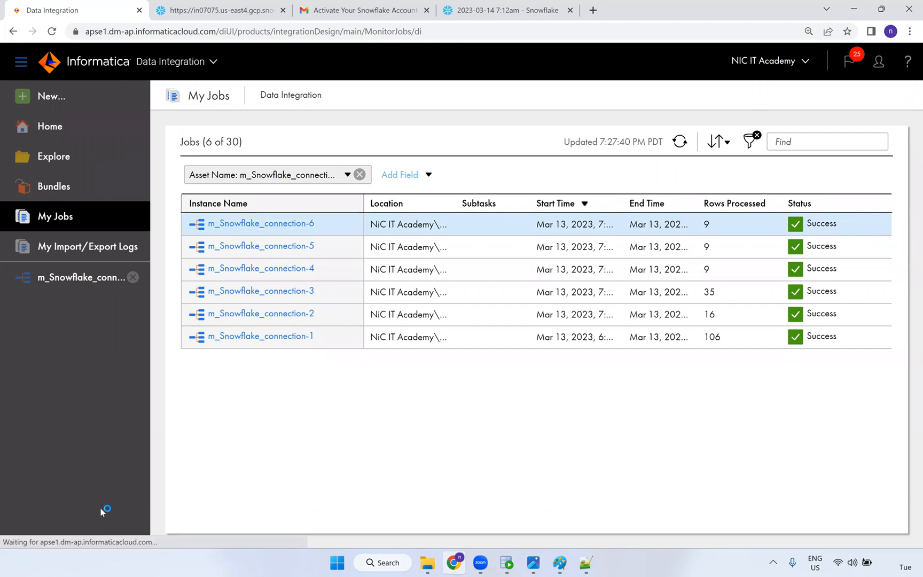
{"action": "left_click", "coordinate": [51, 533]}
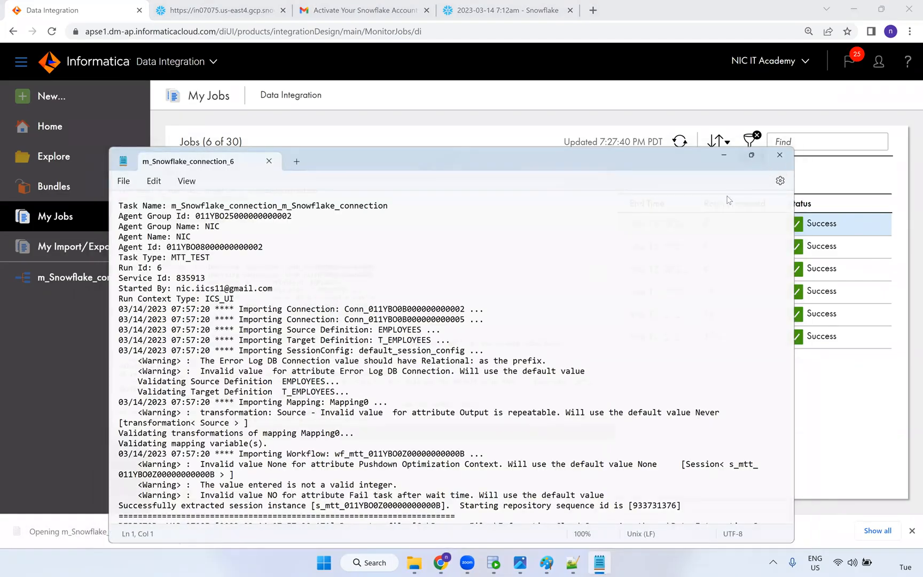
Maximize run 6's log, highlight the query's WHERE SALARY > 12000 clause, then close the log.
{"action": "left_click", "coordinate": [753, 155]}
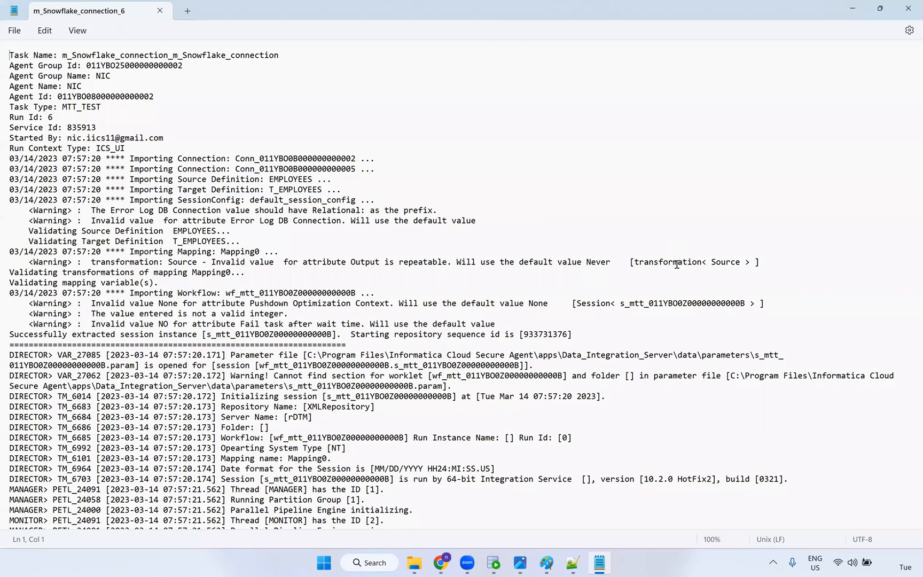
{"action": "scroll", "coordinate": [675, 268], "scroll_direction": "down", "scroll_amount": 20}
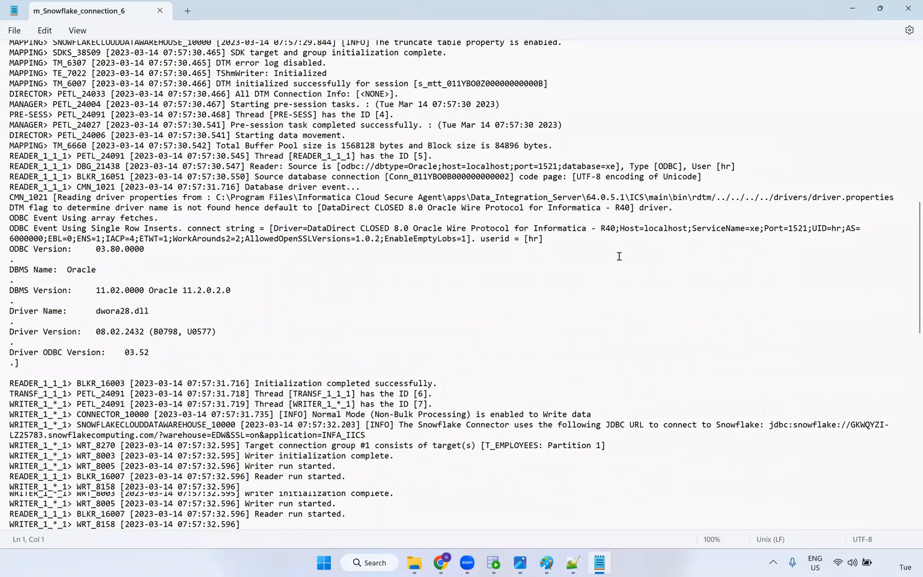
{"action": "scroll", "coordinate": [619, 257], "scroll_direction": "down", "scroll_amount": 9}
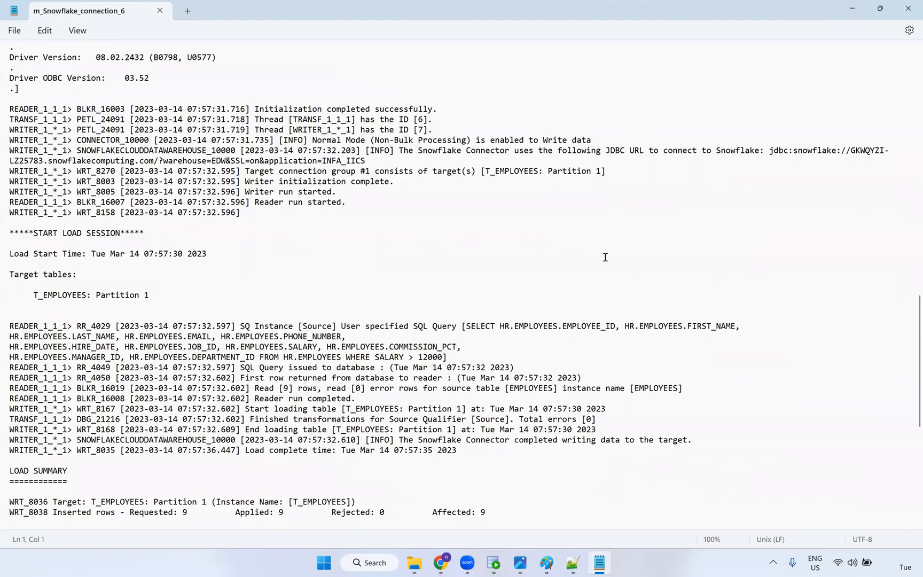
{"action": "scroll", "coordinate": [605, 257], "scroll_direction": "down", "scroll_amount": 3}
{"action": "left_click_drag", "start_coordinate": [443, 296], "coordinate": [256, 293]}
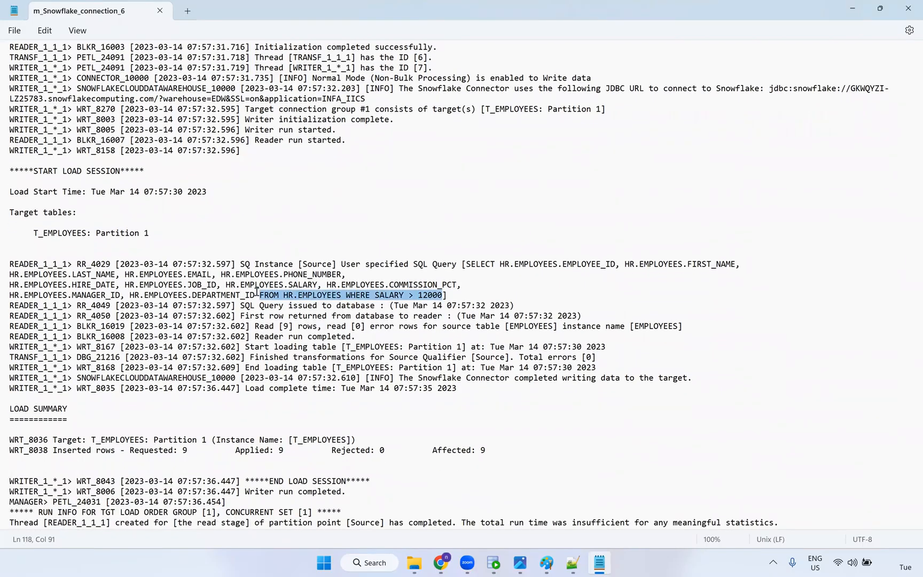
{"action": "scroll", "coordinate": [448, 335], "scroll_direction": "up", "scroll_amount": 1}
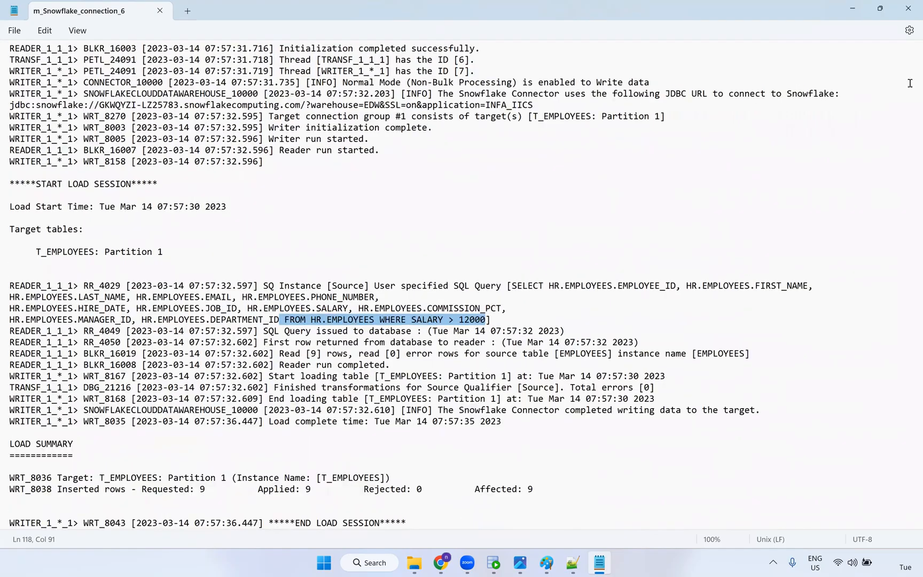
{"action": "scroll", "coordinate": [656, 242], "scroll_direction": "up", "scroll_amount": 4}
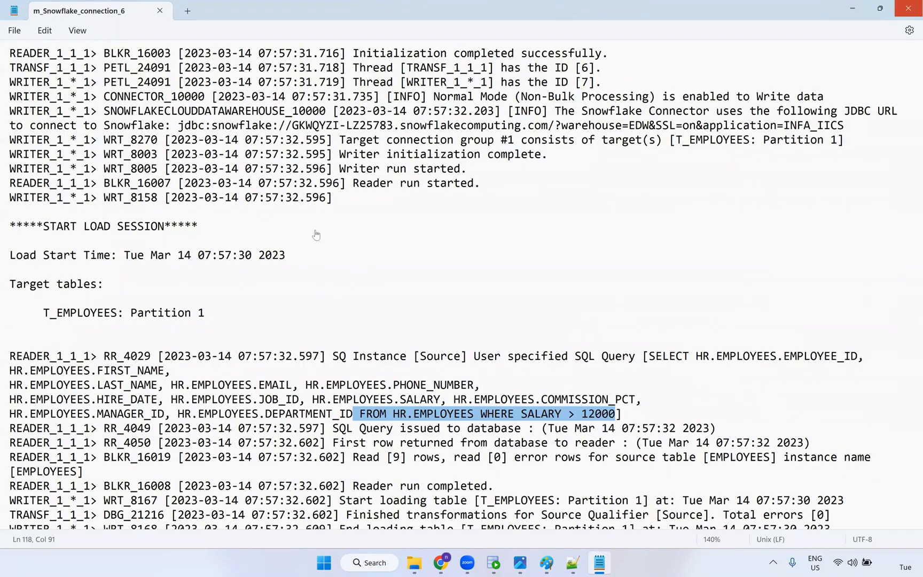
{"action": "key", "text": "alt+F4"}
Delete all text from the Source's Sql Override and save the mapping.
{"action": "left_click", "coordinate": [88, 278]}
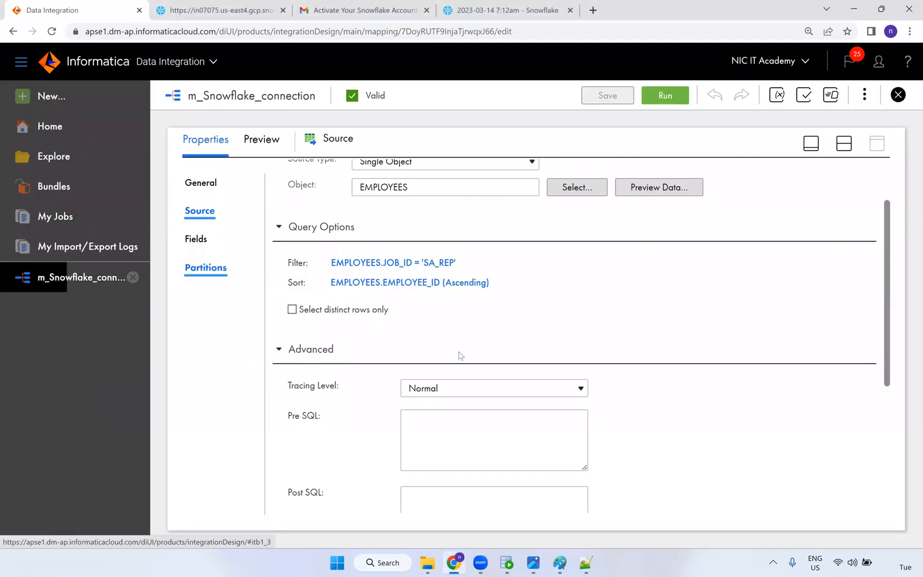
{"action": "scroll", "coordinate": [570, 447], "scroll_direction": "down", "scroll_amount": 3}
{"action": "left_click", "coordinate": [530, 425]}
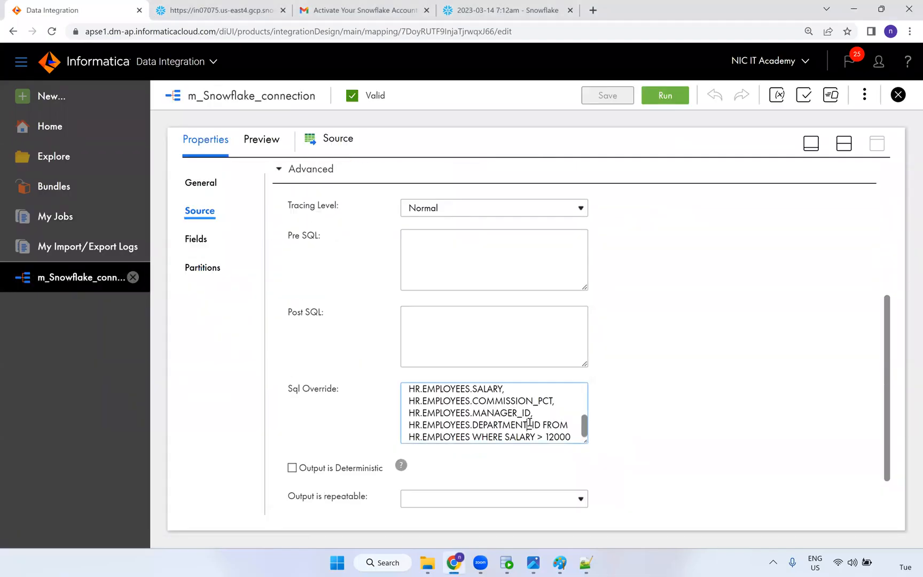
{"action": "key", "text": "ctrl+a"}
{"action": "key", "text": "BackSpace"}
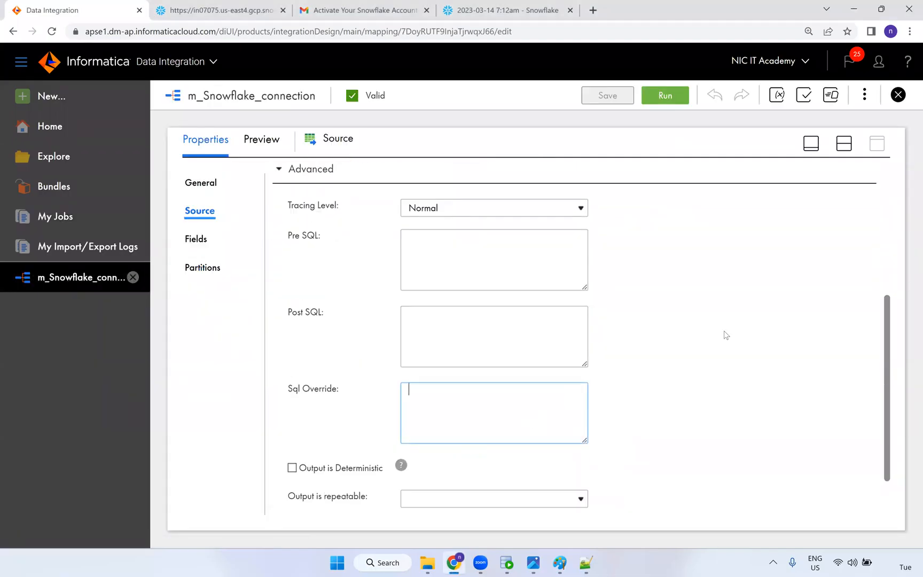
{"action": "key", "text": "ctrl+s"}
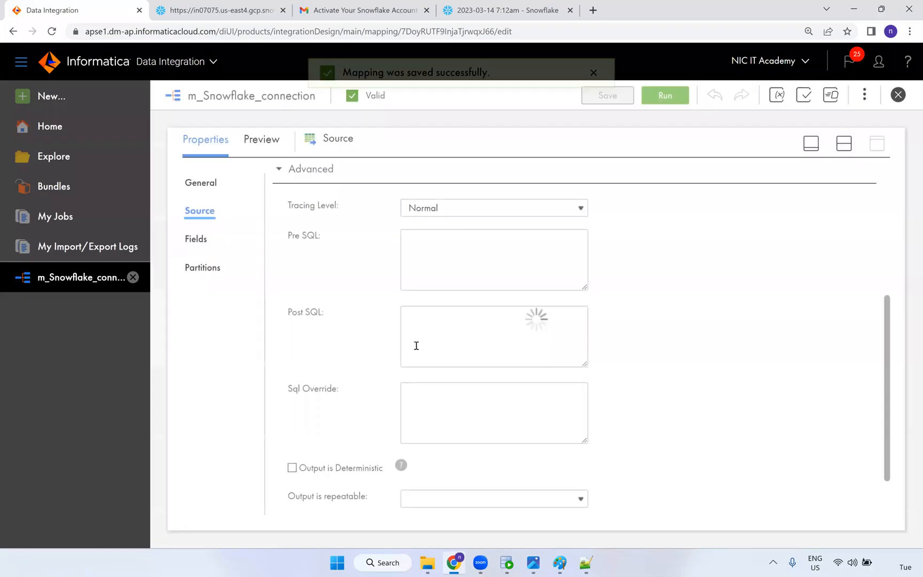
{"action": "left_click", "coordinate": [422, 390]}
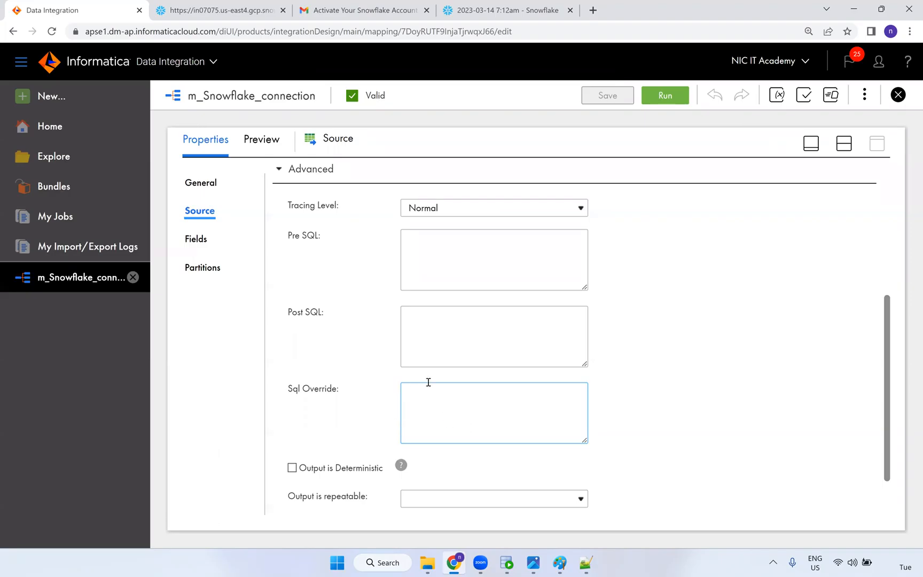
{"action": "scroll", "coordinate": [476, 412], "scroll_direction": "up", "scroll_amount": 5}
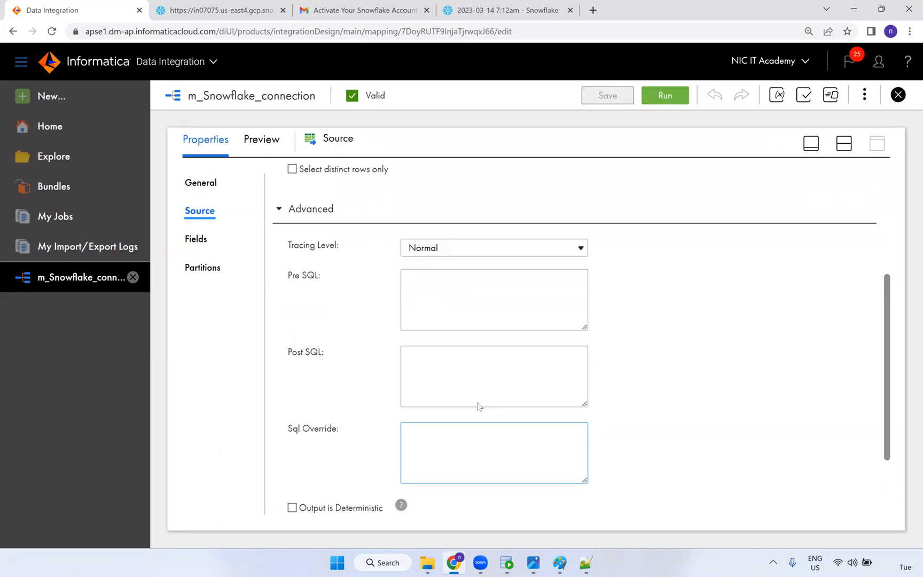
{"action": "left_click", "coordinate": [662, 101]}
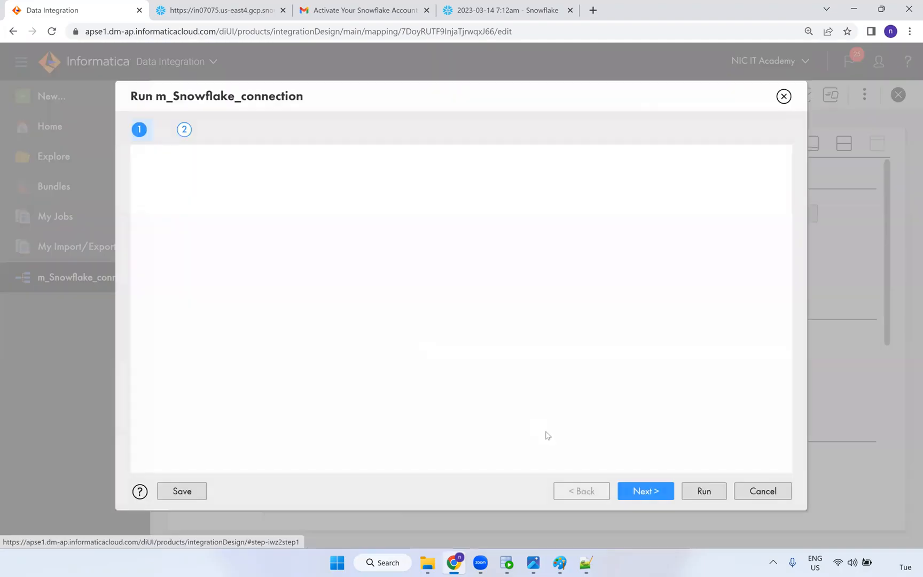
Launch the run, refresh My Jobs until m_Snowflake_connection-7 succeeds with 30 rows, and download its log.
{"action": "left_click", "coordinate": [699, 492]}
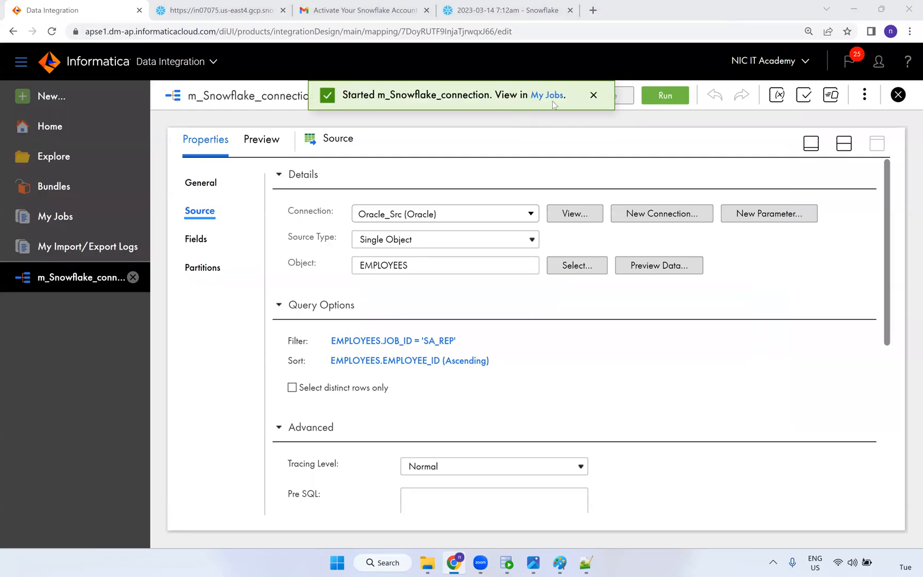
{"action": "left_click", "coordinate": [550, 96]}
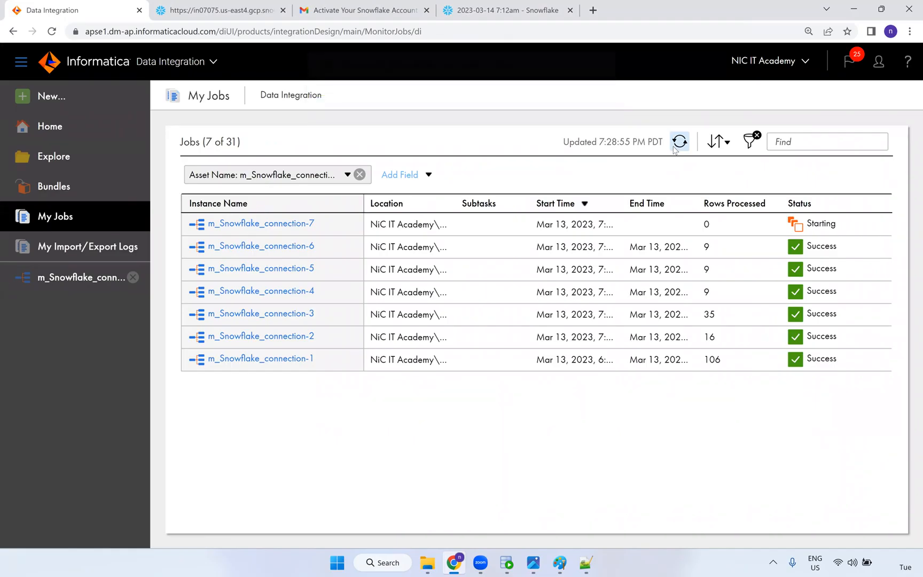
{"action": "left_click", "coordinate": [679, 141]}
{"action": "left_click", "coordinate": [678, 141]}
{"action": "left_click", "coordinate": [679, 141]}
{"action": "left_click", "coordinate": [680, 141]}
{"action": "left_click", "coordinate": [679, 141]}
{"action": "left_click", "coordinate": [679, 141]}
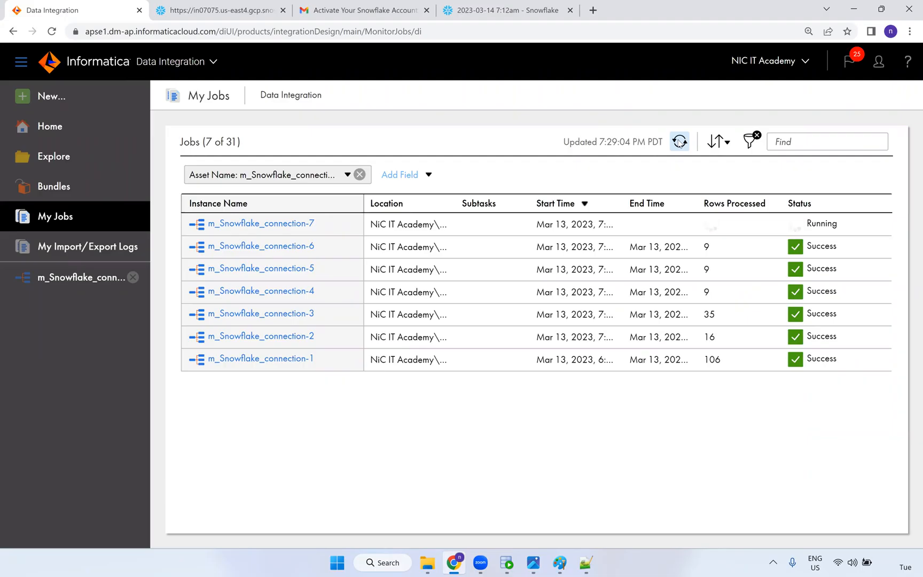
{"action": "left_click", "coordinate": [679, 142]}
{"action": "left_click", "coordinate": [679, 142]}
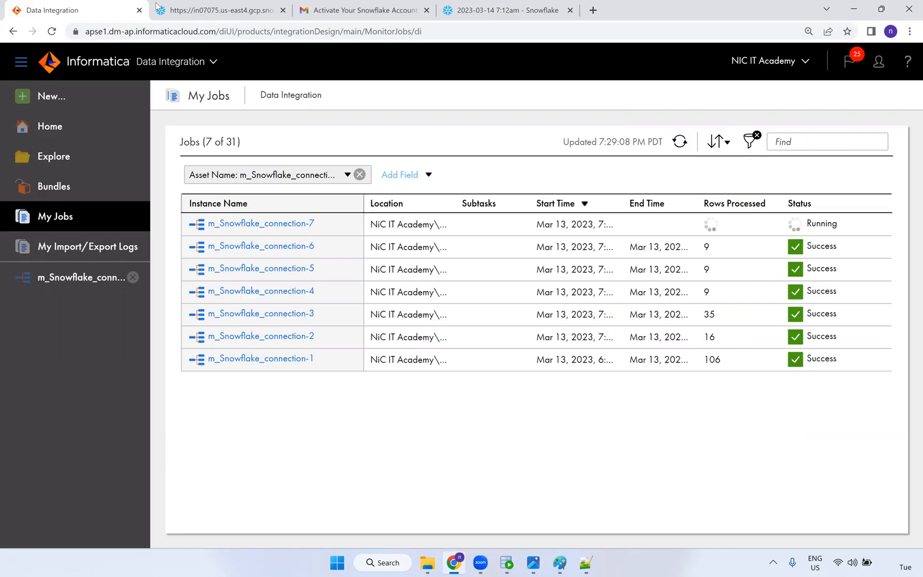
{"action": "left_click", "coordinate": [680, 141]}
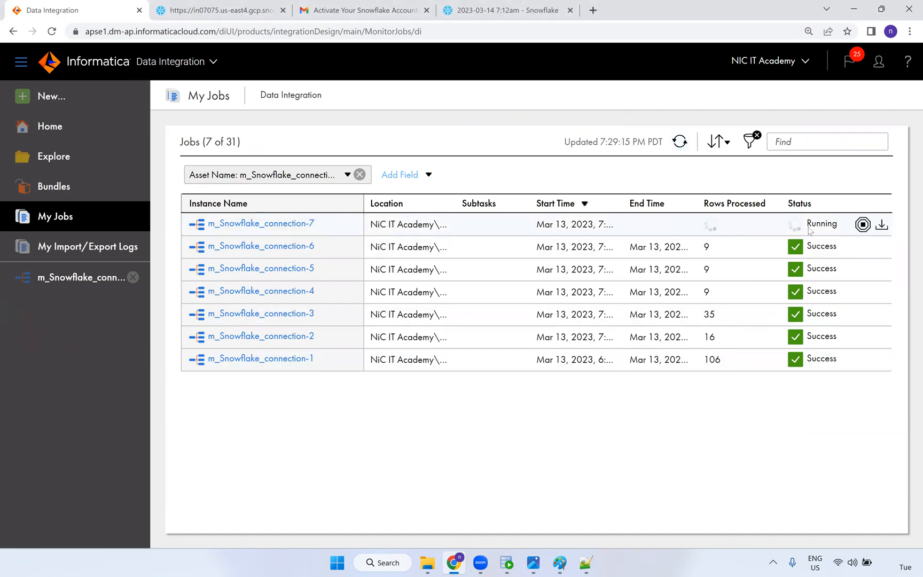
{"action": "left_click", "coordinate": [679, 142]}
{"action": "mouse_move", "coordinate": [883, 225]}
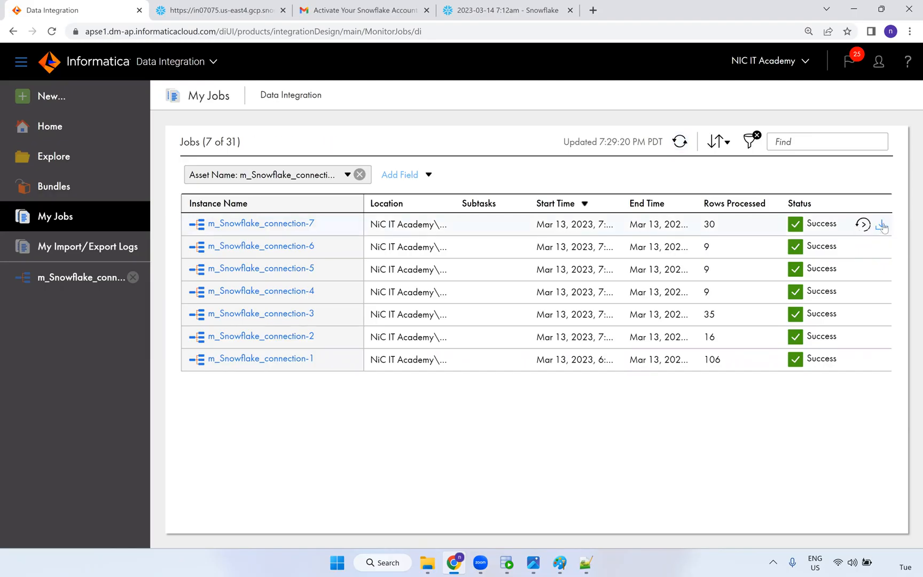
{"action": "left_click", "coordinate": [882, 225]}
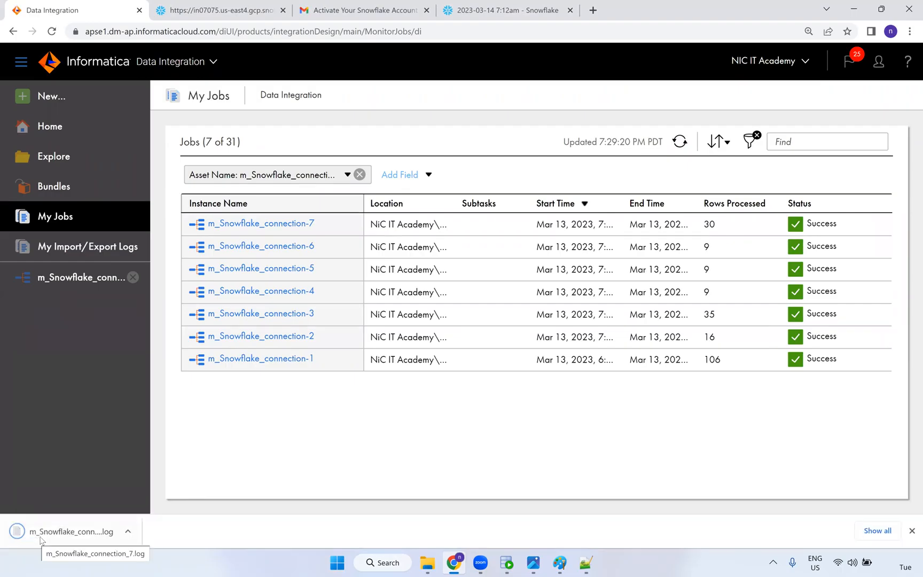
Open run 7's log, zoom in, and highlight the WHERE JOB_ID = 'SA_REP' clause and 30 loaded rows.
{"action": "left_click", "coordinate": [42, 538]}
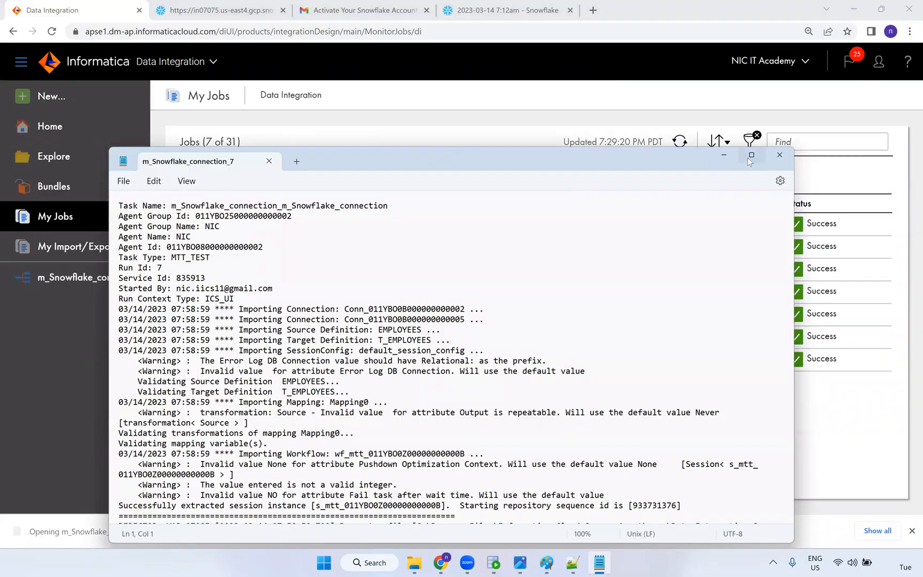
{"action": "left_click", "coordinate": [750, 156]}
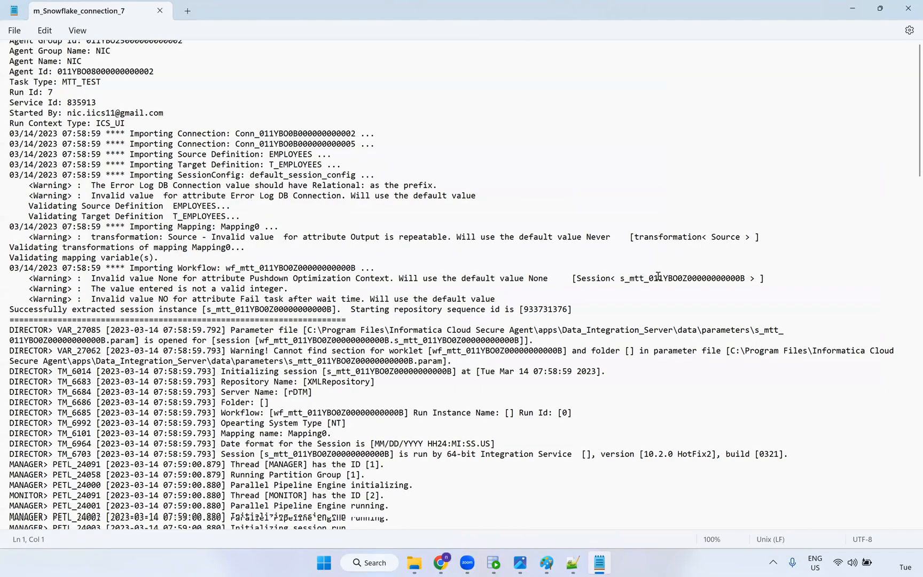
{"action": "scroll", "coordinate": [658, 276], "scroll_direction": "down", "scroll_amount": 15}
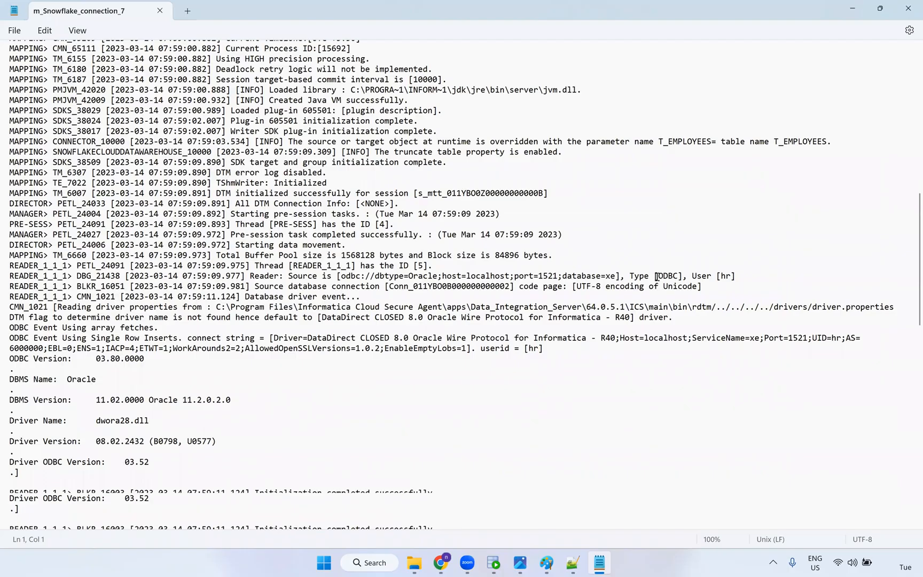
{"action": "scroll", "coordinate": [657, 276], "scroll_direction": "down", "scroll_amount": 13}
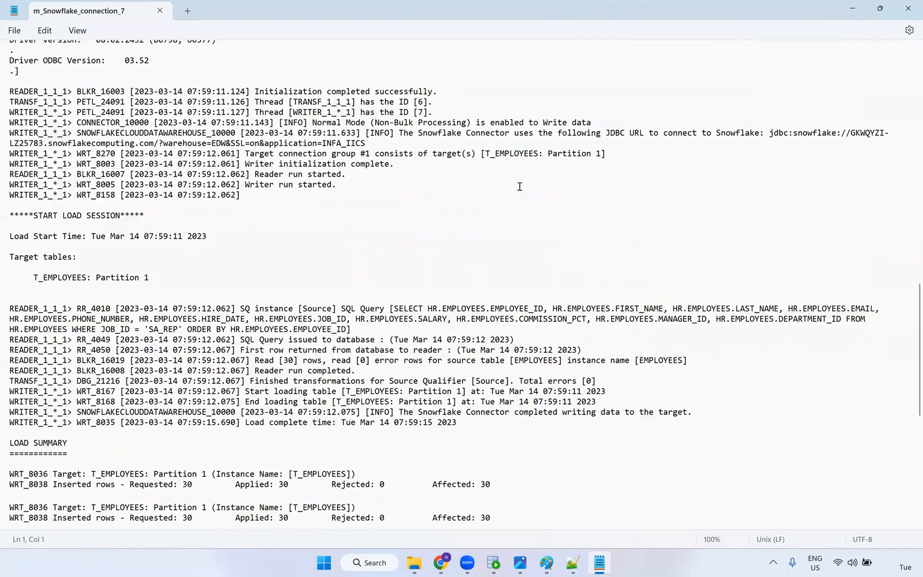
{"action": "scroll", "coordinate": [519, 186], "scroll_direction": "down", "scroll_amount": 4}
{"action": "scroll", "coordinate": [294, 125], "scroll_direction": "down", "scroll_amount": 2}
{"action": "left_click_drag", "start_coordinate": [350, 130], "coordinate": [190, 129]}
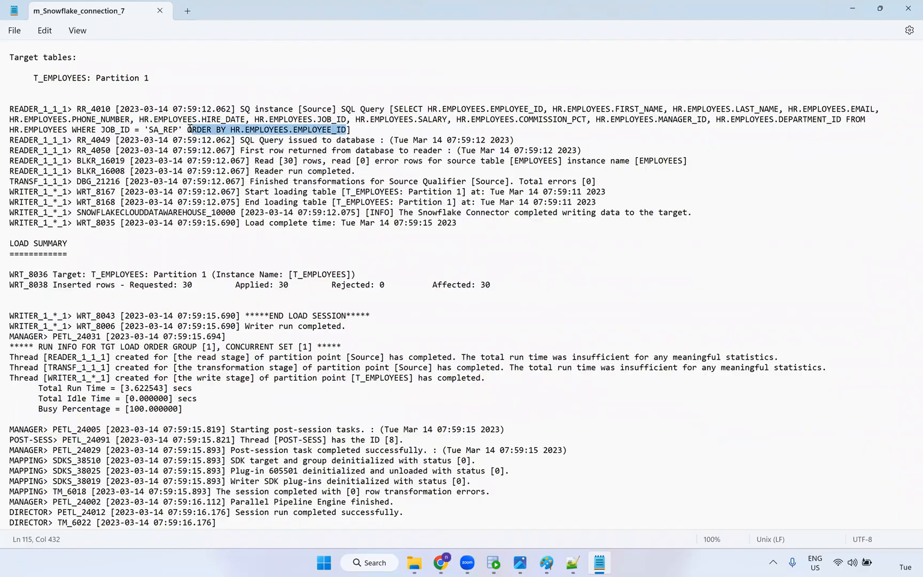
{"action": "key", "text": "ctrl+plus"}
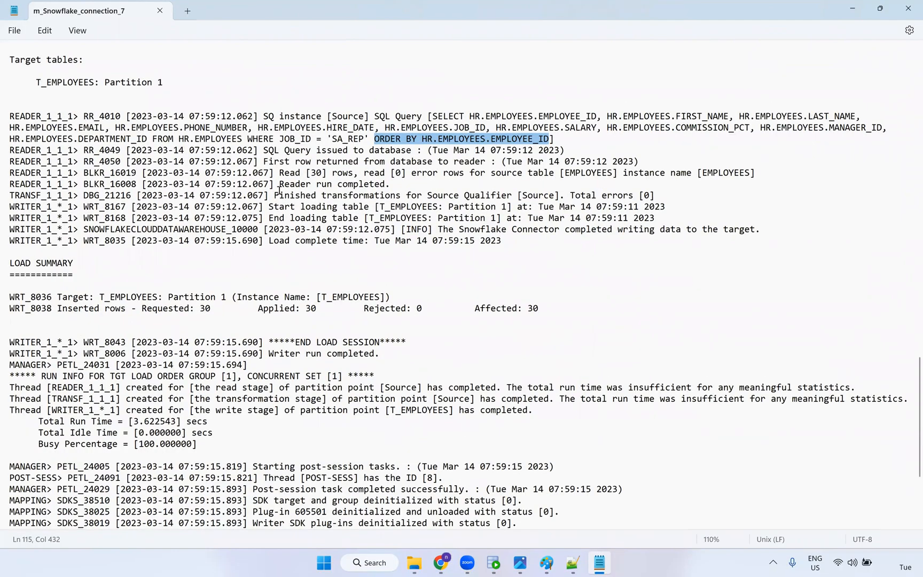
{"action": "key", "text": "ctrl+plus"}
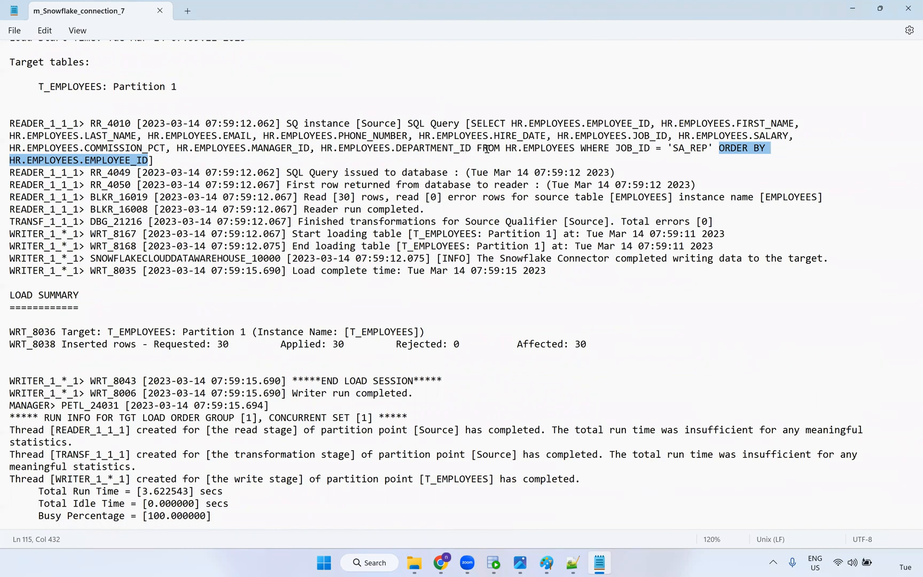
{"action": "left_click_drag", "start_coordinate": [583, 148], "coordinate": [714, 146]}
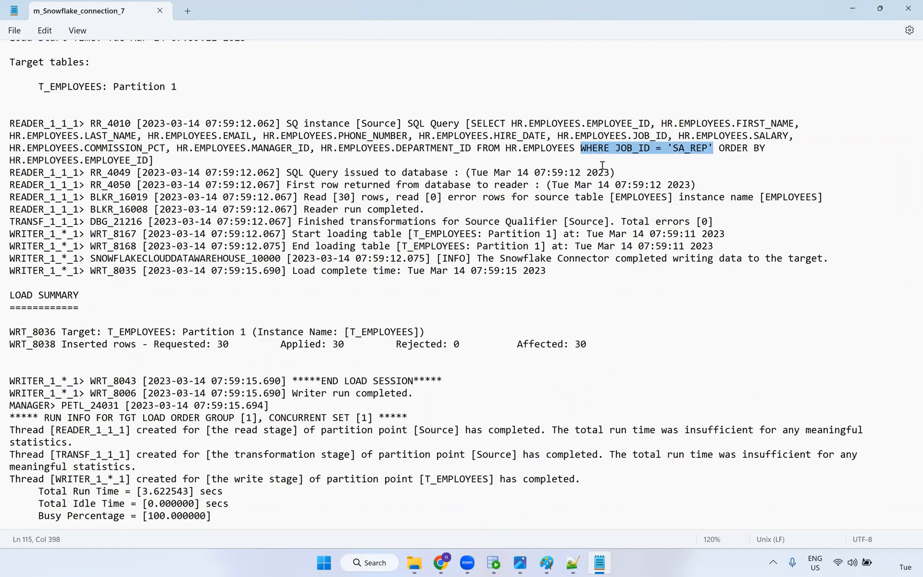
{"action": "left_click", "coordinate": [440, 564]}
{"action": "left_click", "coordinate": [122, 274]}
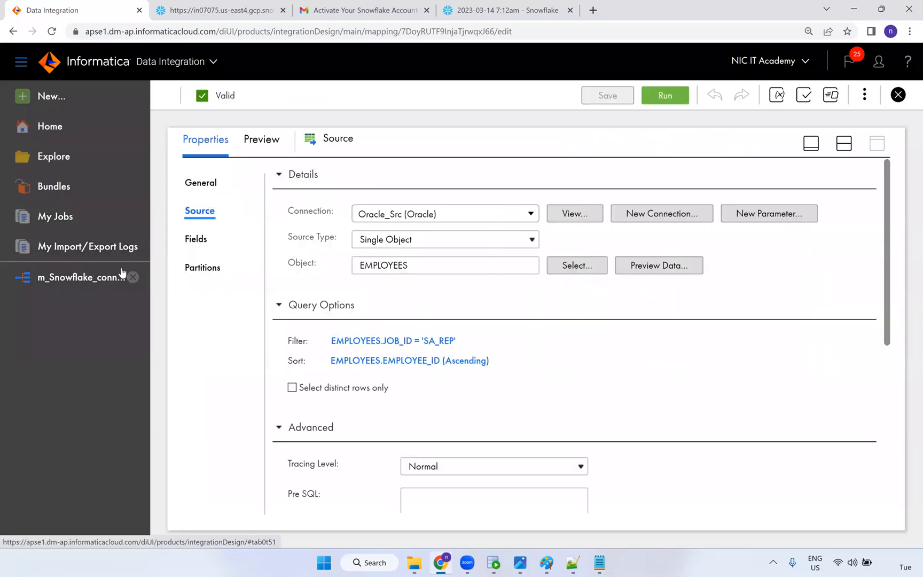
{"action": "scroll", "coordinate": [436, 461], "scroll_direction": "down", "scroll_amount": 1}
{"action": "scroll", "coordinate": [436, 462], "scroll_direction": "down", "scroll_amount": 2}
{"action": "left_click", "coordinate": [426, 425]}
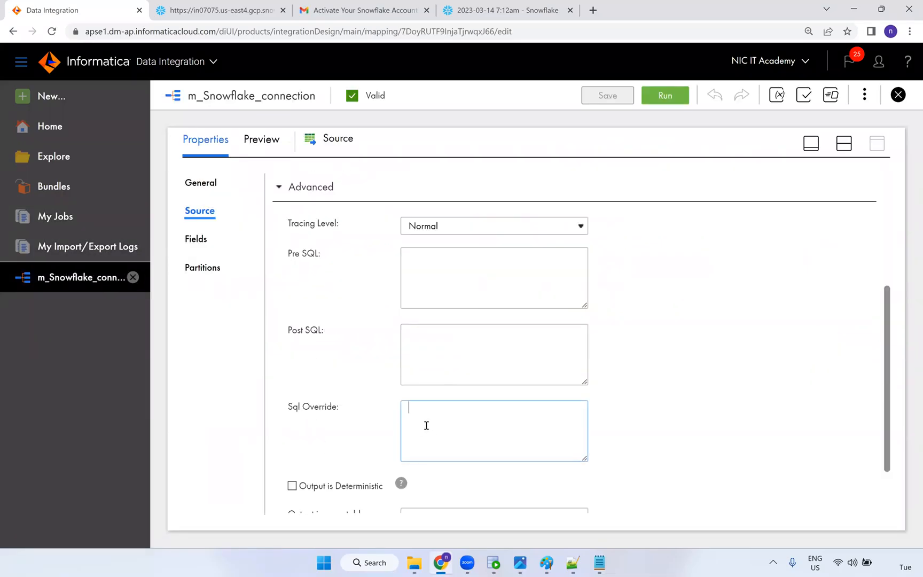
{"action": "scroll", "coordinate": [353, 263], "scroll_direction": "up", "scroll_amount": 2}
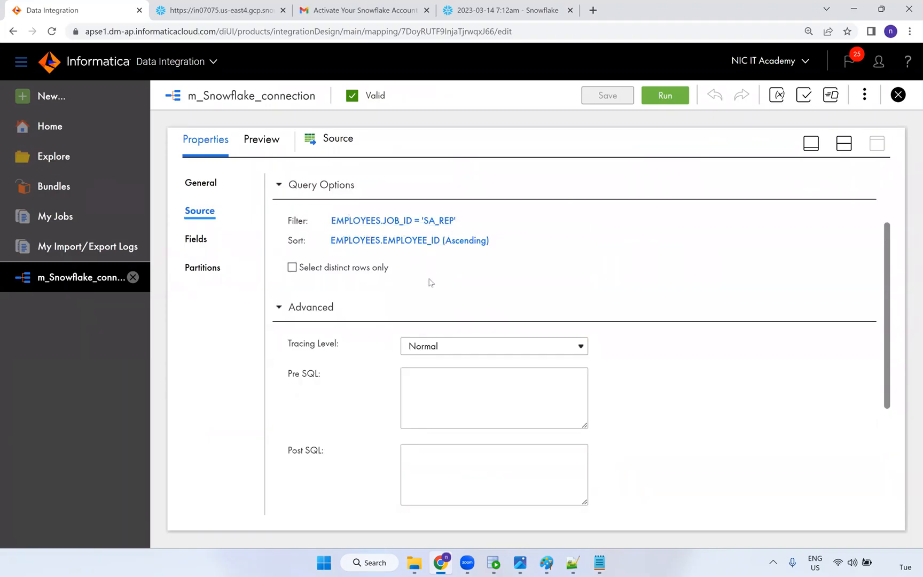
{"action": "scroll", "coordinate": [437, 274], "scroll_direction": "down", "scroll_amount": 3}
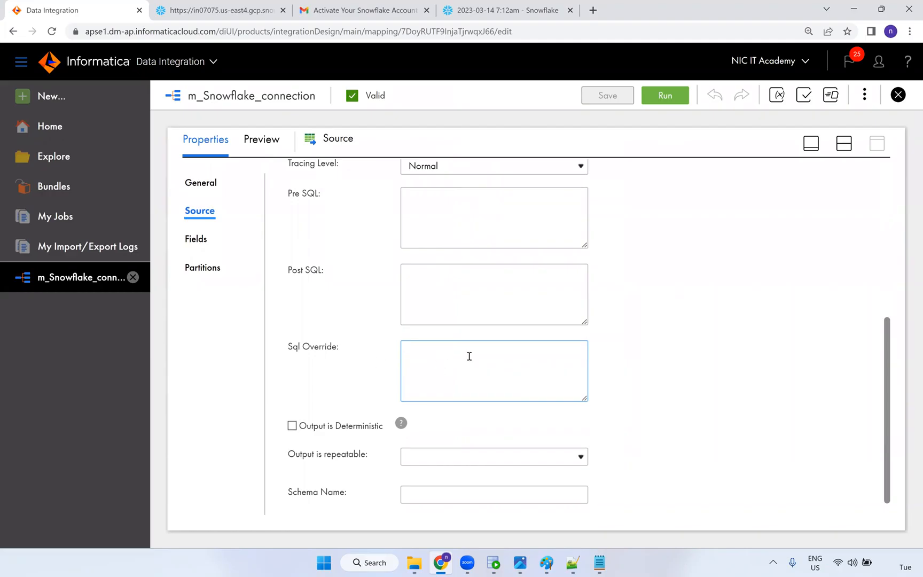
{"action": "left_click", "coordinate": [416, 209]}
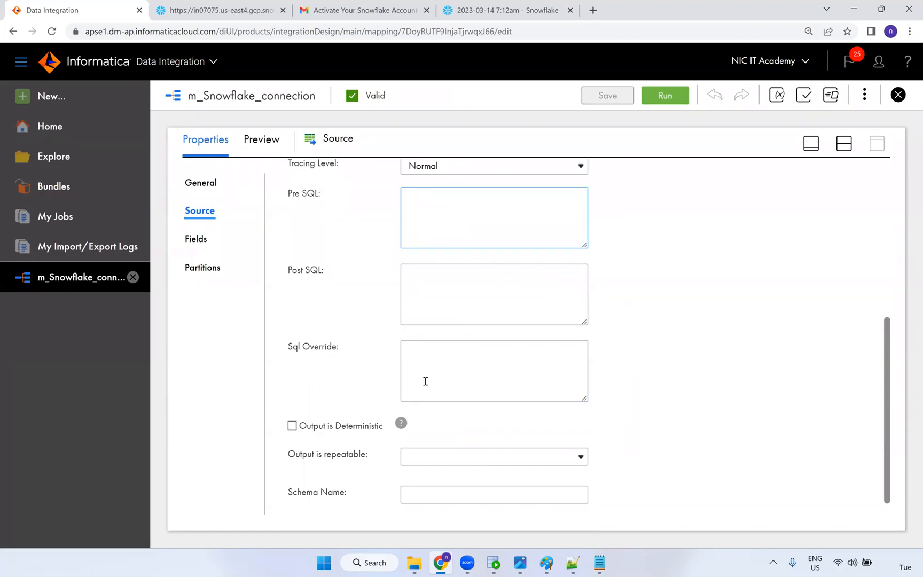
{"action": "left_click", "coordinate": [449, 385]}
{"action": "left_click", "coordinate": [428, 288]}
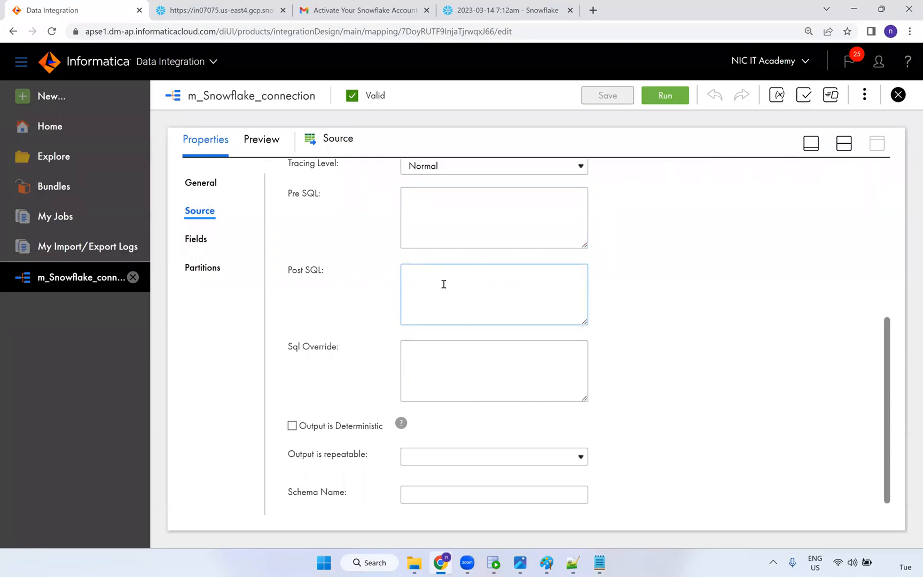
{"action": "left_click", "coordinate": [438, 209]}
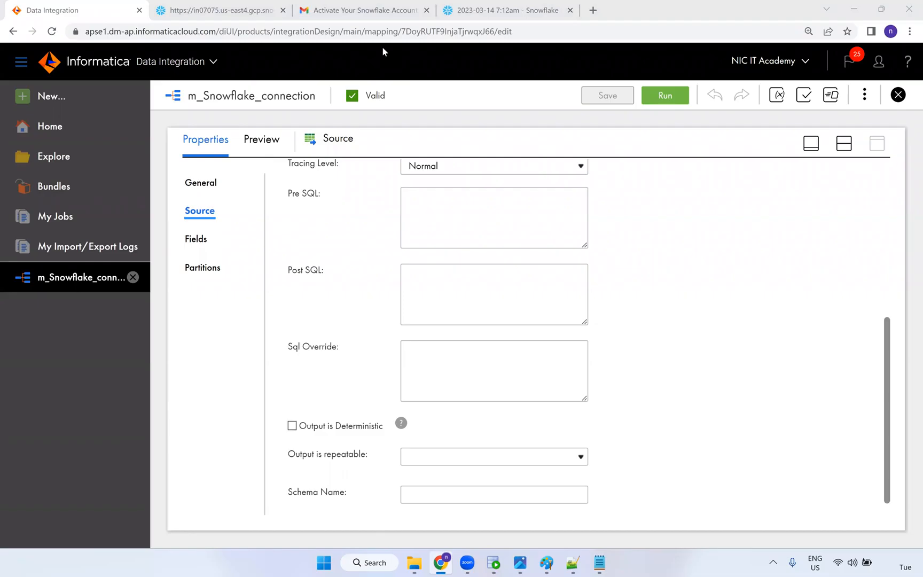
{"action": "left_click", "coordinate": [668, 225]}
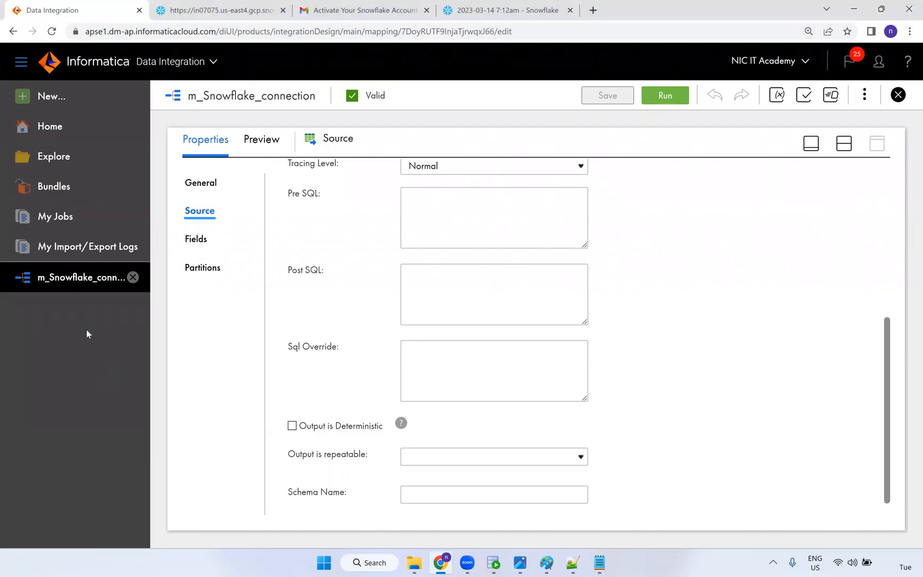
{"action": "scroll", "coordinate": [293, 286], "scroll_direction": "up", "scroll_amount": 5}
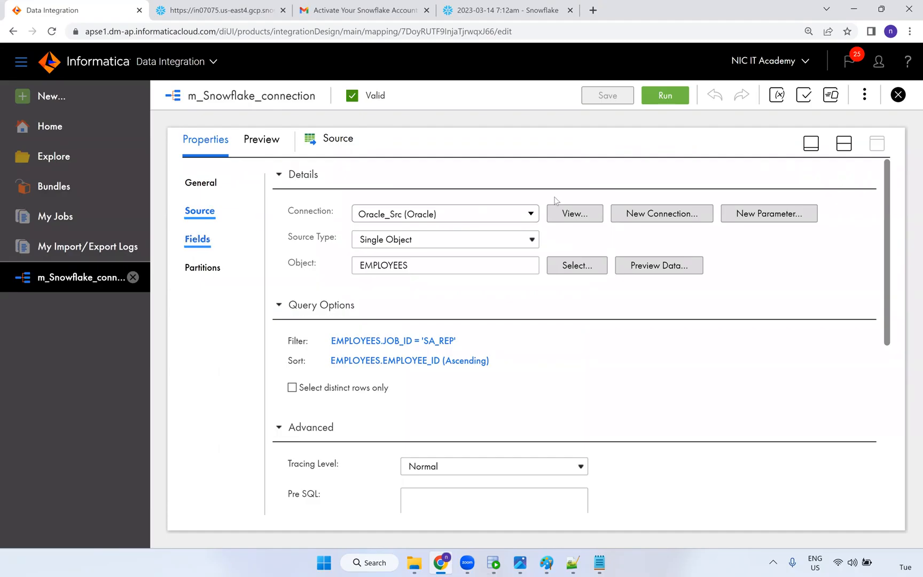
{"action": "left_click", "coordinate": [845, 143]}
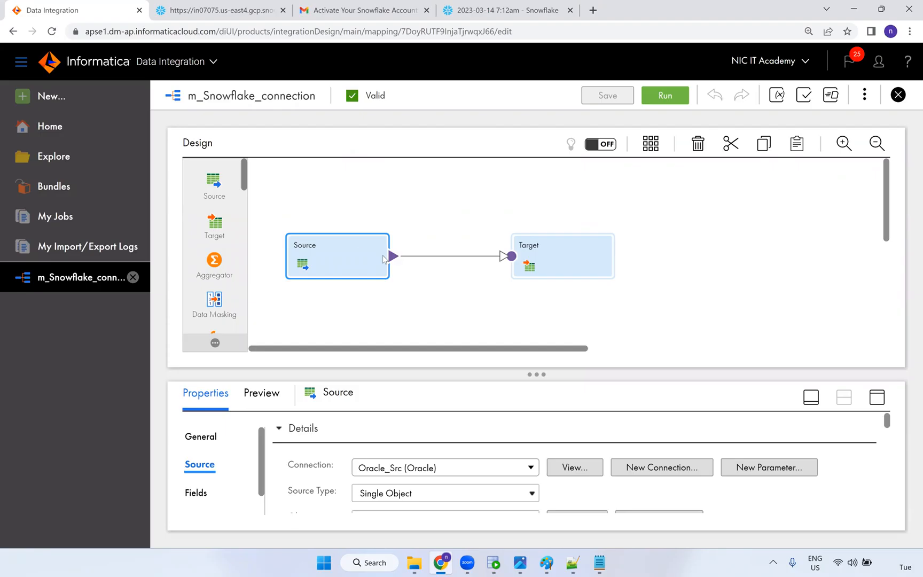
{"action": "left_click", "coordinate": [877, 398]}
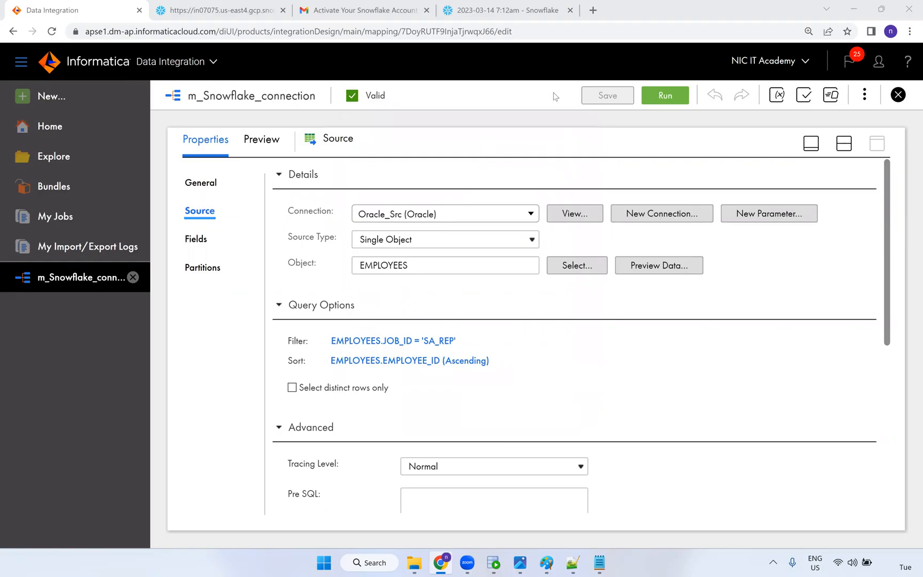
Delete the JOB_ID = SA_REP condition from the source filter.
{"action": "left_click", "coordinate": [434, 341]}
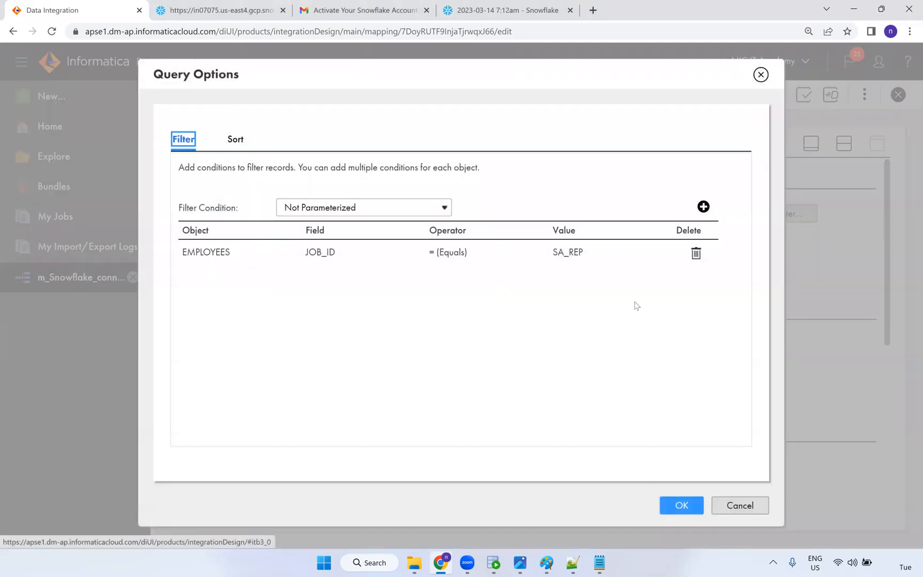
{"action": "left_click", "coordinate": [696, 253]}
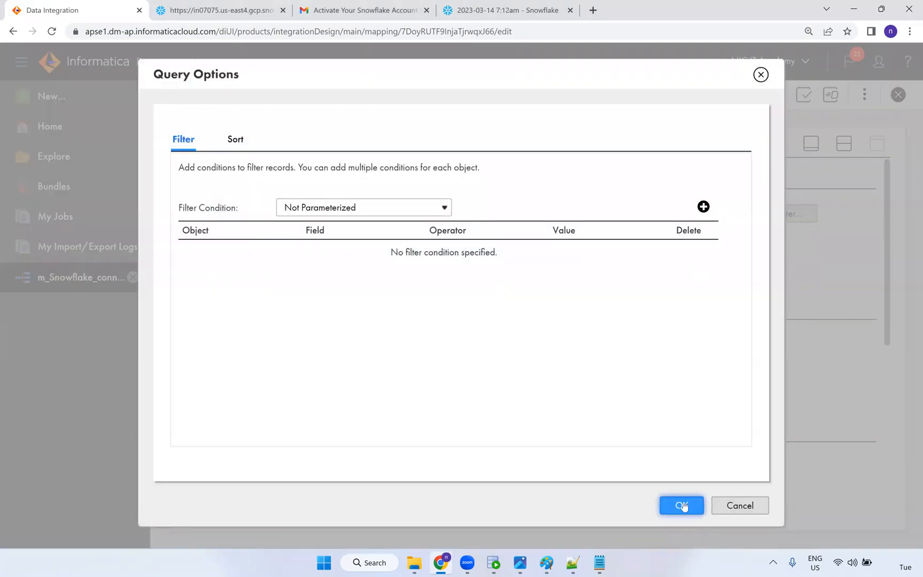
{"action": "left_click", "coordinate": [683, 506]}
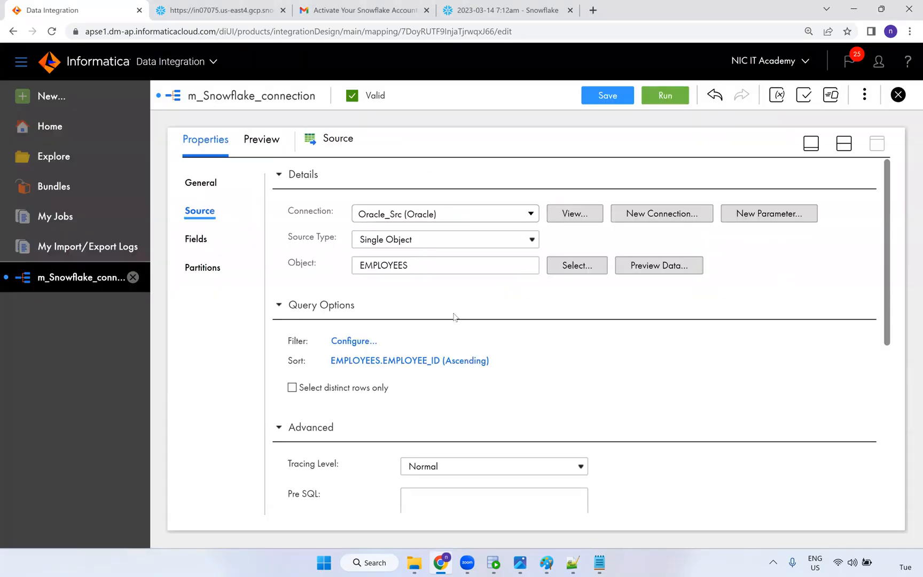
Remove the EMPLOYEE_ID sort condition from the source and save the mapping.
{"action": "left_click", "coordinate": [464, 361]}
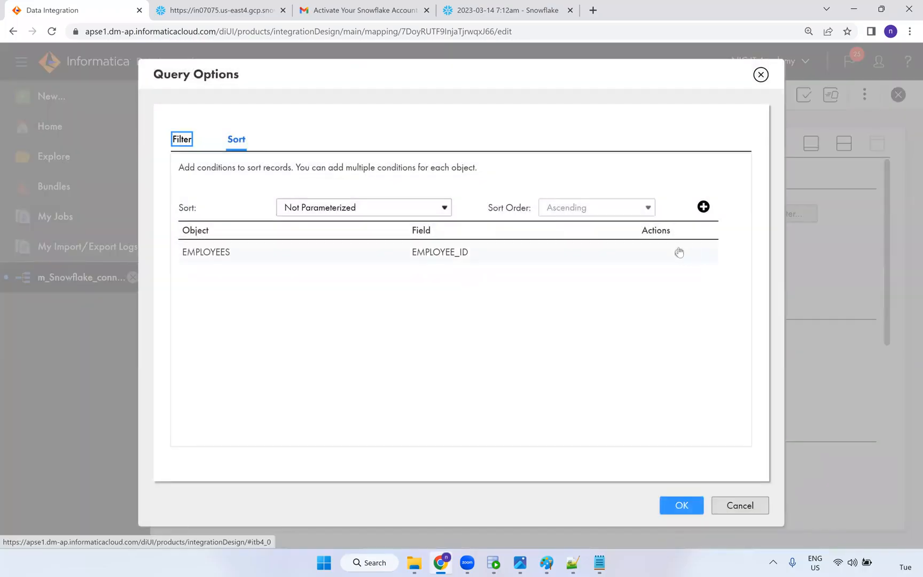
{"action": "left_click", "coordinate": [679, 253]}
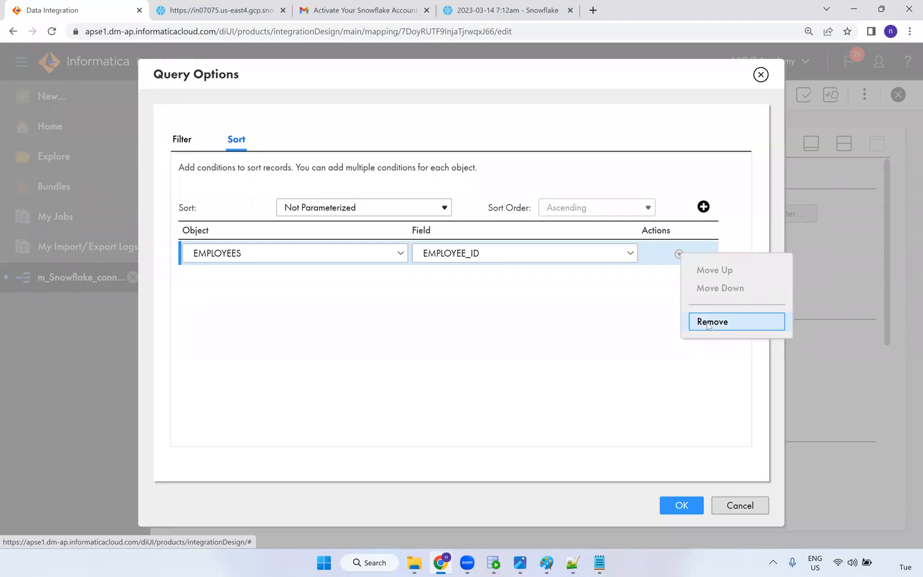
{"action": "left_click", "coordinate": [709, 323]}
{"action": "left_click", "coordinate": [684, 499]}
{"action": "left_click", "coordinate": [618, 99]}
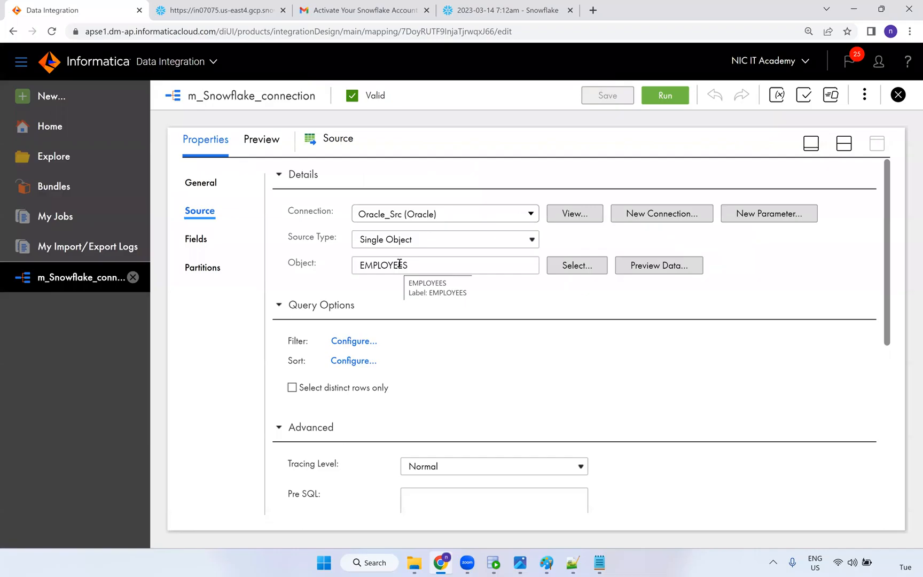
{"action": "left_click", "coordinate": [547, 562]}
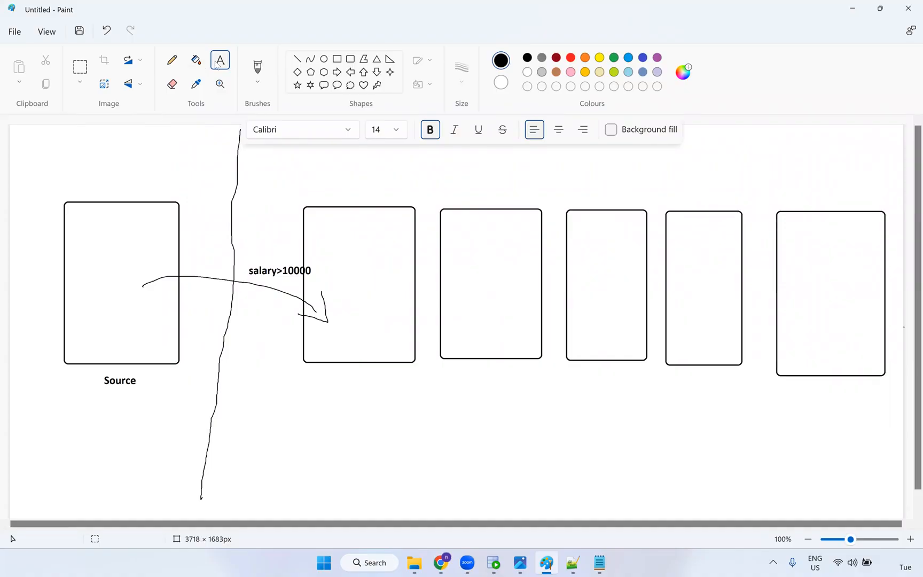
Draw a rounded-rectangle second source box below the Source box, undoing the stray boxes.
{"action": "left_click", "coordinate": [351, 61]}
{"action": "left_click_drag", "start_coordinate": [67, 136], "coordinate": [87, 155]}
{"action": "left_click_drag", "start_coordinate": [172, 185], "coordinate": [179, 188]}
{"action": "left_click_drag", "start_coordinate": [68, 372], "coordinate": [180, 470]}
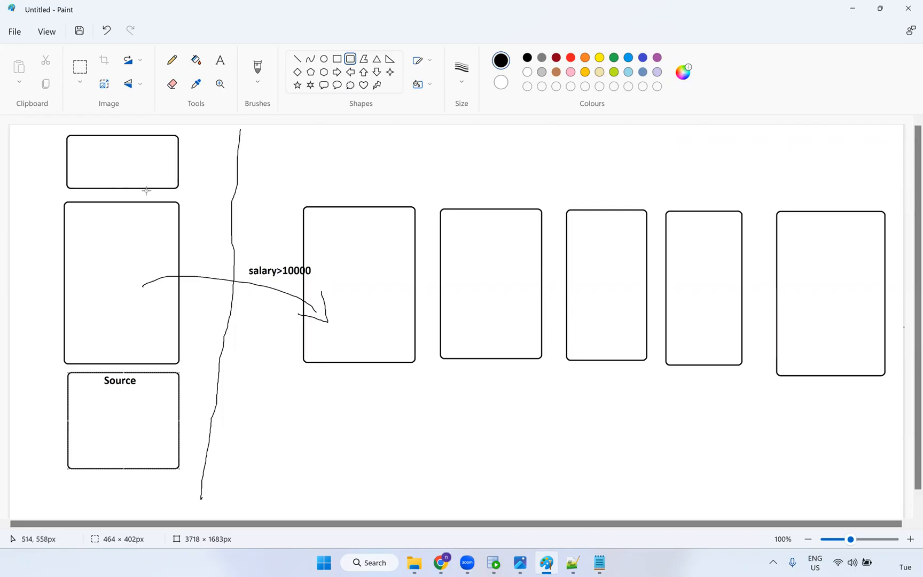
{"action": "key", "text": "ctrl+z"}
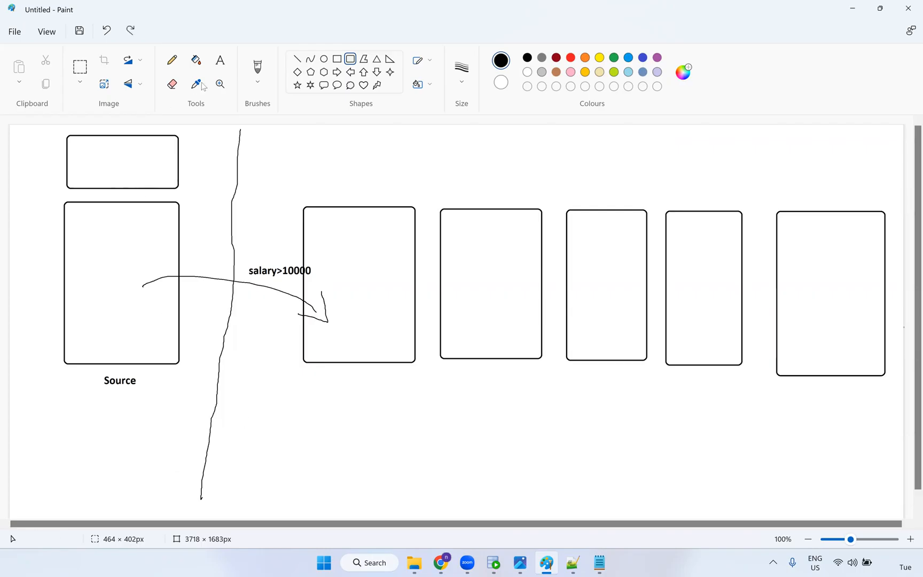
{"action": "left_click", "coordinate": [220, 61]}
{"action": "key", "text": "ctrl+z"}
{"action": "key", "text": "ctrl+z"}
{"action": "key", "text": "ctrl+y"}
{"action": "left_click", "coordinate": [350, 59]}
{"action": "mouse_move", "coordinate": [53, 410]}
{"action": "left_mouse_down"}
{"action": "mouse_move", "coordinate": [83, 451]}
{"action": "mouse_move", "coordinate": [171, 501]}
{"action": "left_mouse_up"}
Pencil a connector line from Source to the lower box and an arrow pointing right.
{"action": "left_click", "coordinate": [172, 60]}
{"action": "mouse_move", "coordinate": [176, 338]}
{"action": "left_mouse_down"}
{"action": "mouse_move", "coordinate": [189, 428]}
{"action": "mouse_move", "coordinate": [172, 428]}
{"action": "left_mouse_up"}
{"action": "mouse_move", "coordinate": [184, 381]}
{"action": "left_mouse_down"}
{"action": "mouse_move", "coordinate": [279, 392]}
{"action": "mouse_move", "coordinate": [268, 411]}
{"action": "left_mouse_up"}
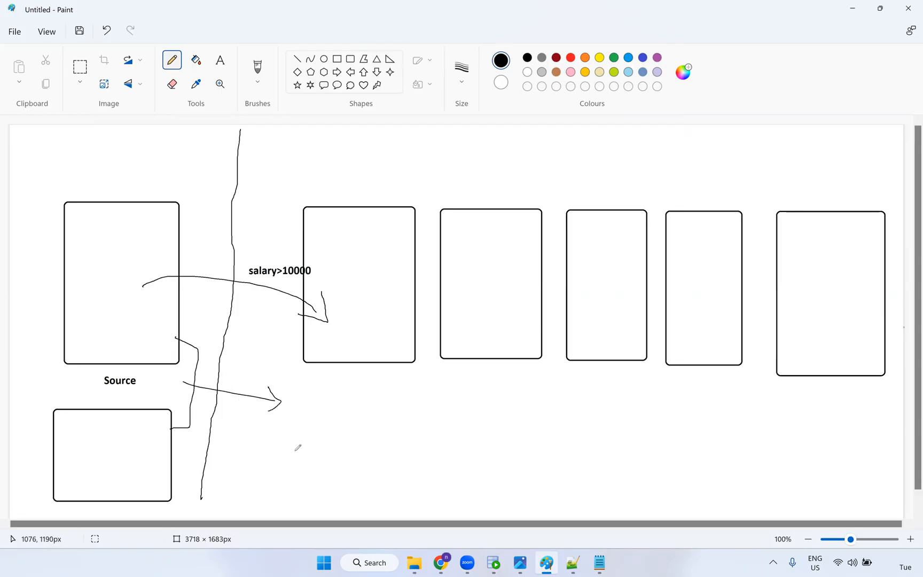
Label the arrow department='Finance' with the Text tool.
{"action": "left_click", "coordinate": [220, 63]}
{"action": "left_click", "coordinate": [293, 401]}
{"action": "type", "text": "department"}
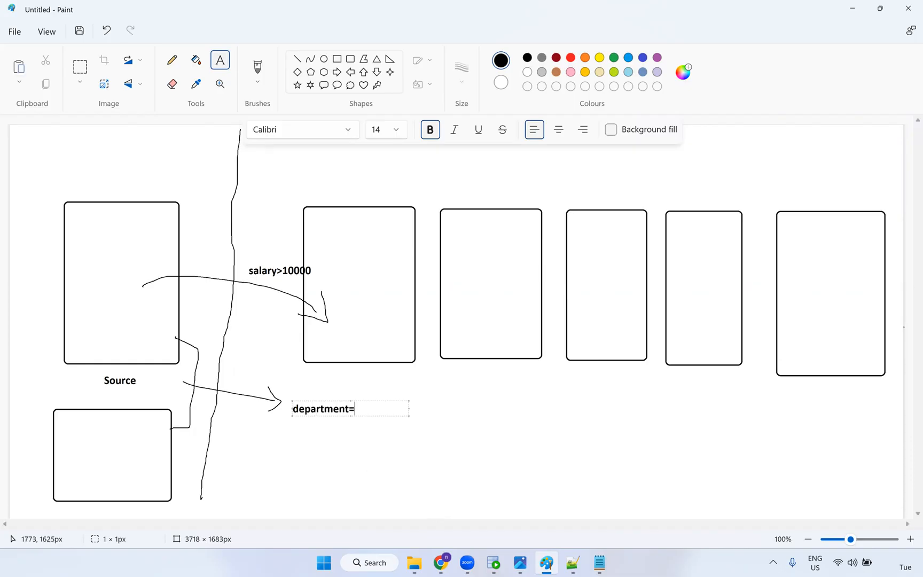
{"action": "type", "text": "=Finance"}
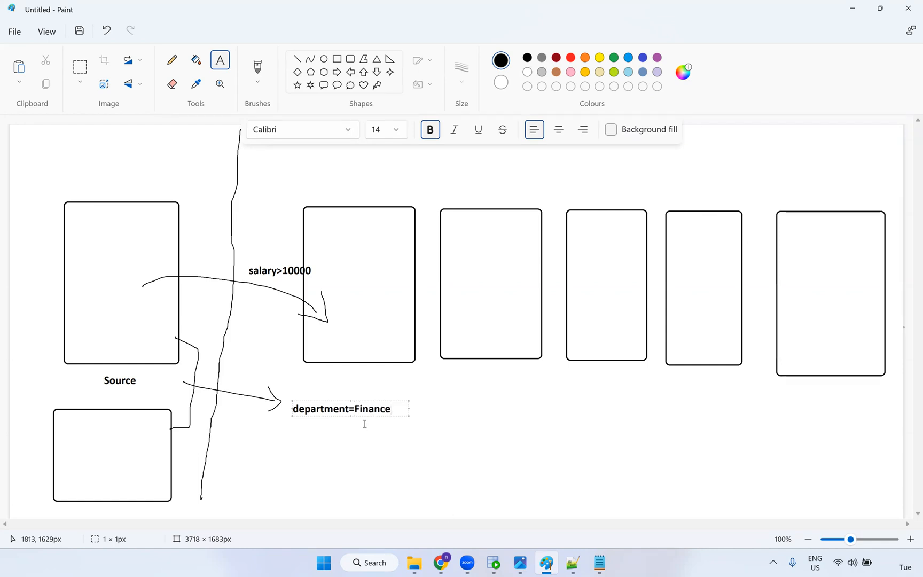
{"action": "left_click", "coordinate": [355, 409]}
{"action": "type", "text": "'"}
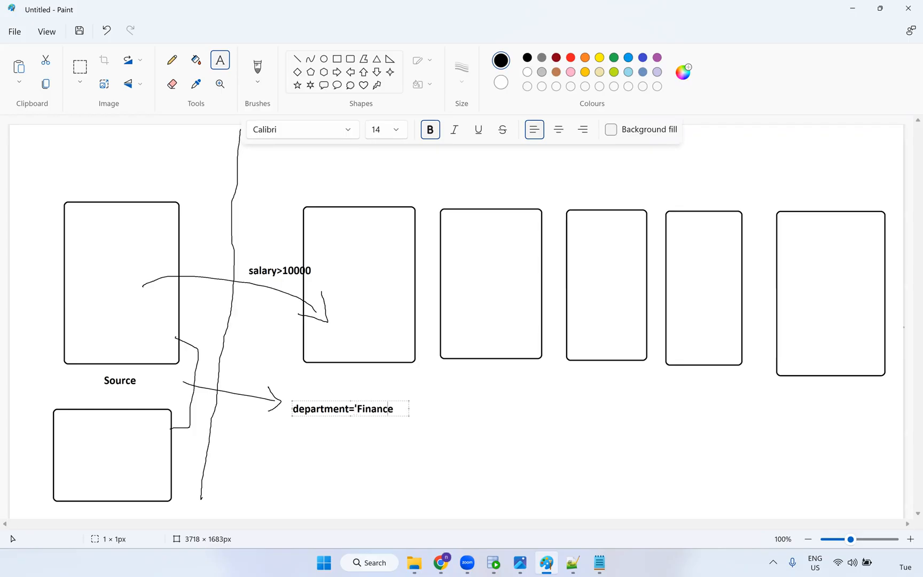
{"action": "left_click", "coordinate": [394, 409]}
{"action": "type", "text": "'"}
{"action": "left_click", "coordinate": [495, 563]}
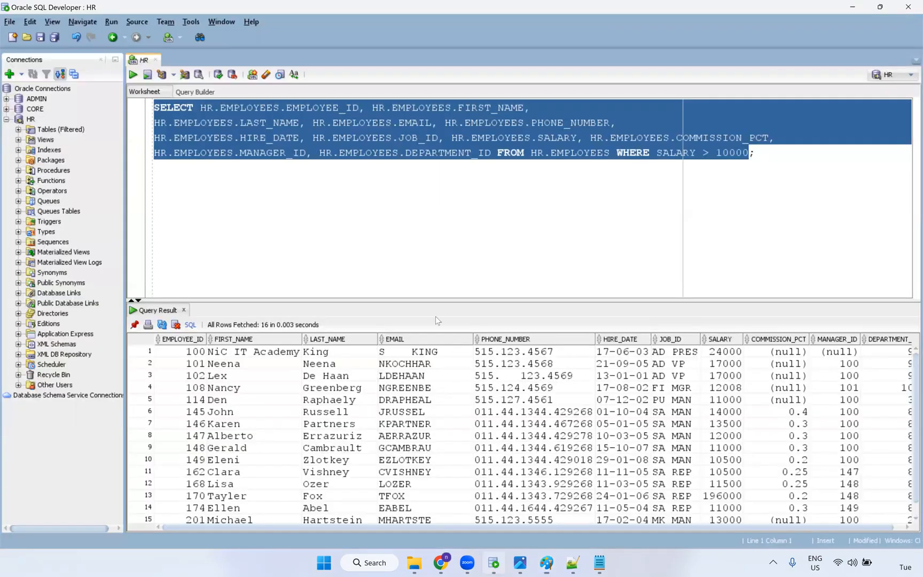
Replace the worksheet with select * from employees; and run it.
{"action": "left_click", "coordinate": [362, 176]}
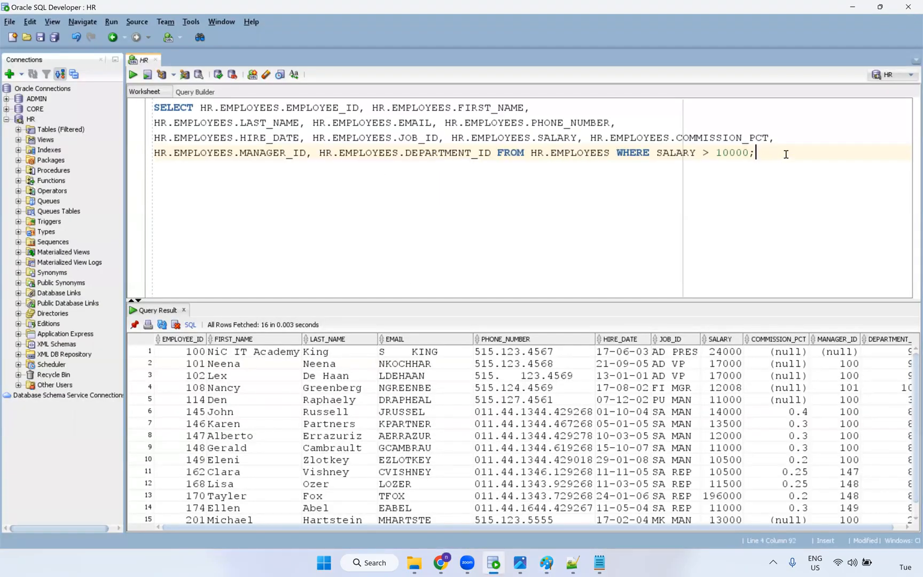
{"action": "key", "text": "ctrl+a"}
{"action": "type", "text": "s"}
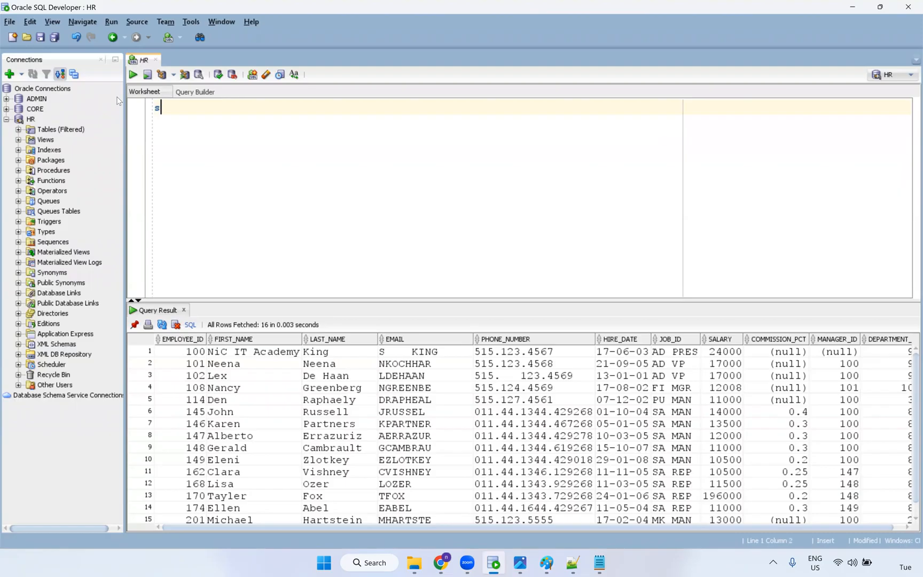
{"action": "type", "text": "elect *F rom"}
{"action": "key", "text": "BackSpace"}
{"action": "key", "text": "BackSpace"}
{"action": "key", "text": "BackSpace"}
{"action": "key", "text": "BackSpace"}
{"action": "key", "text": "BackSpace"}
{"action": "key", "text": "BackSpace"}
{"action": "type", "text": "from employees"}
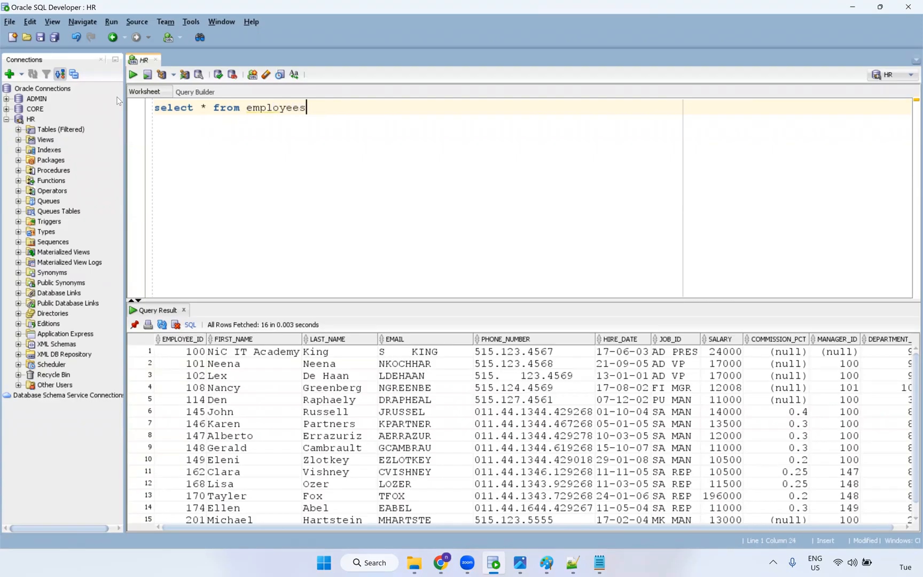
{"action": "type", "text": ";"}
{"action": "key", "text": "ctrl+Return"}
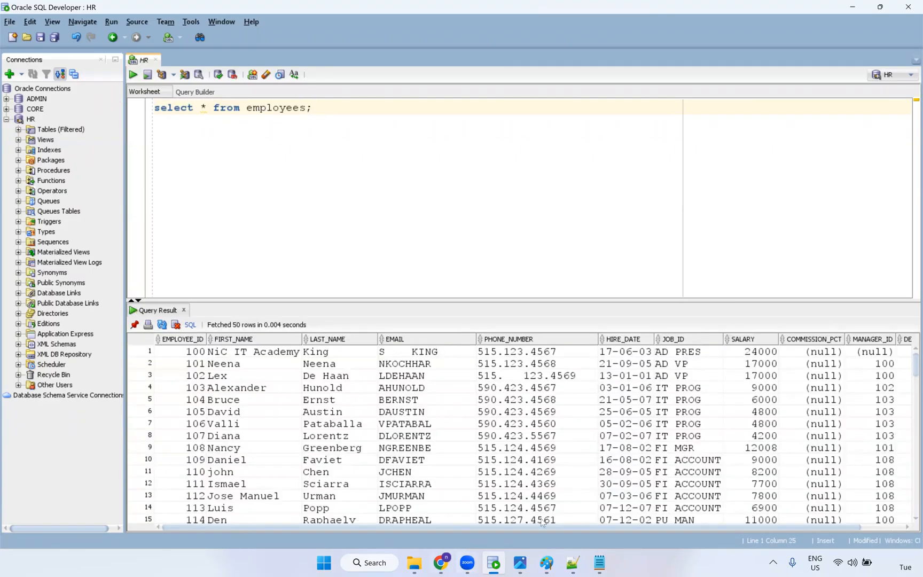
{"action": "left_click_drag", "start_coordinate": [546, 524], "coordinate": [588, 526]}
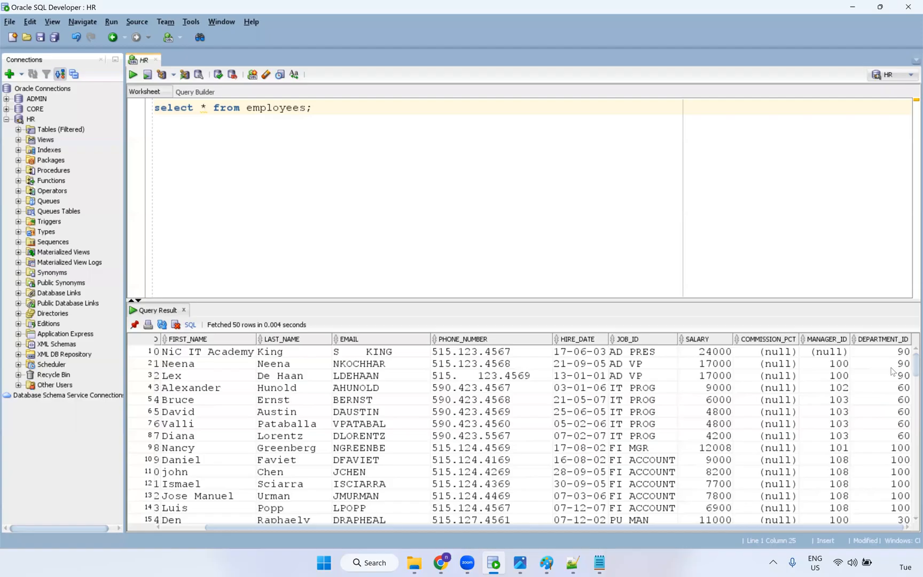
{"action": "scroll", "coordinate": [891, 478], "scroll_direction": "down", "scroll_amount": 12}
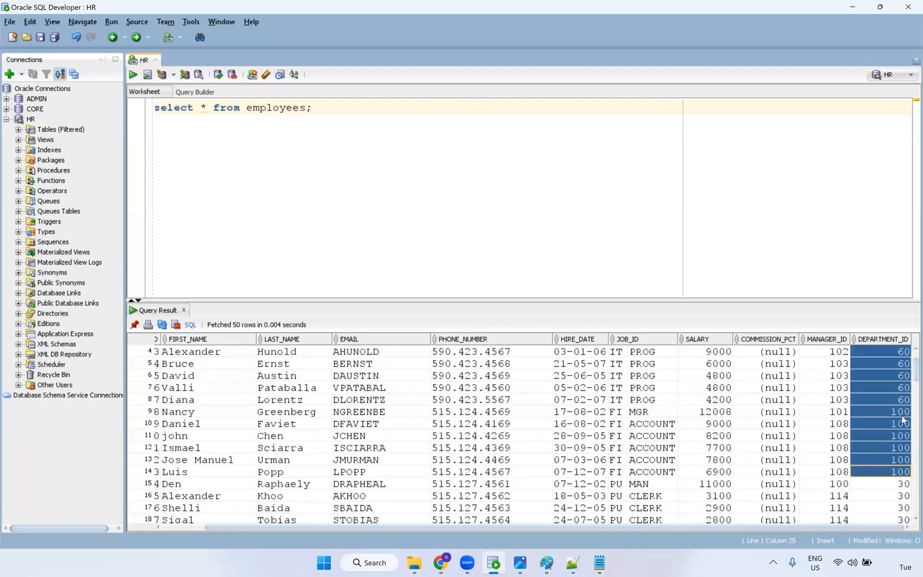
Add select * from departments; below the employees query and run it.
{"action": "left_click_drag", "start_coordinate": [343, 110], "coordinate": [152, 108]}
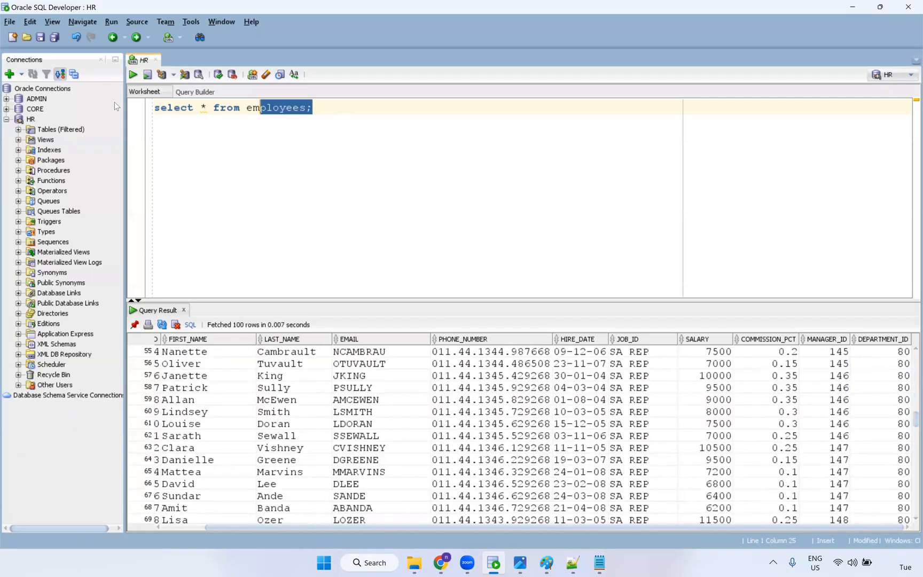
{"action": "key", "text": "ctrl+c"}
{"action": "left_click", "coordinate": [361, 111]}
{"action": "key", "text": "Return"}
{"action": "key", "text": "Return"}
{"action": "key", "text": "ctrl+v"}
{"action": "key", "text": "Left"}
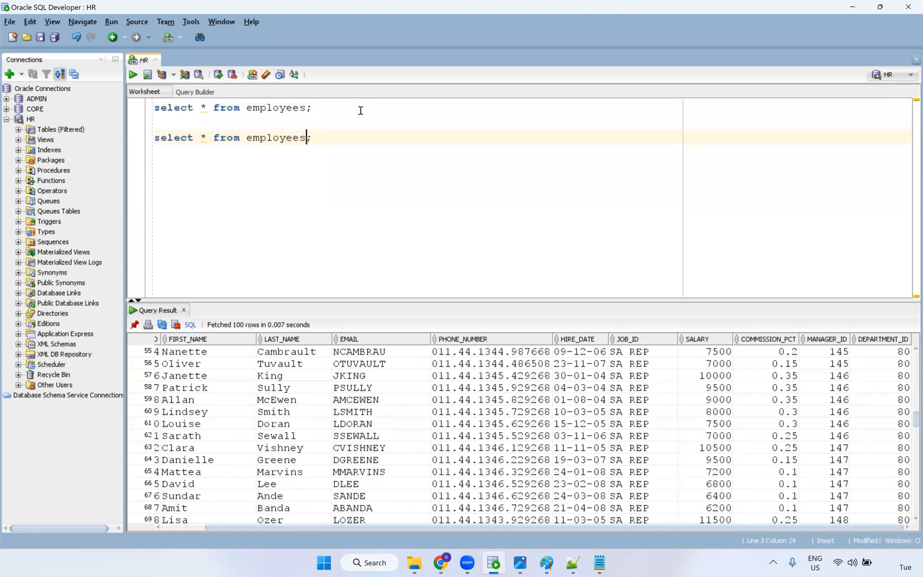
{"action": "key", "text": "BackSpace"}
{"action": "key", "text": "BackSpace"}
{"action": "key", "text": "BackSpace"}
{"action": "key", "text": "BackSpace"}
{"action": "key", "text": "BackSpace"}
{"action": "key", "text": "BackSpace"}
{"action": "key", "text": "BackSpace"}
{"action": "key", "text": "BackSpace"}
{"action": "type", "text": "departments"}
{"action": "key", "text": "ctrl+Return"}
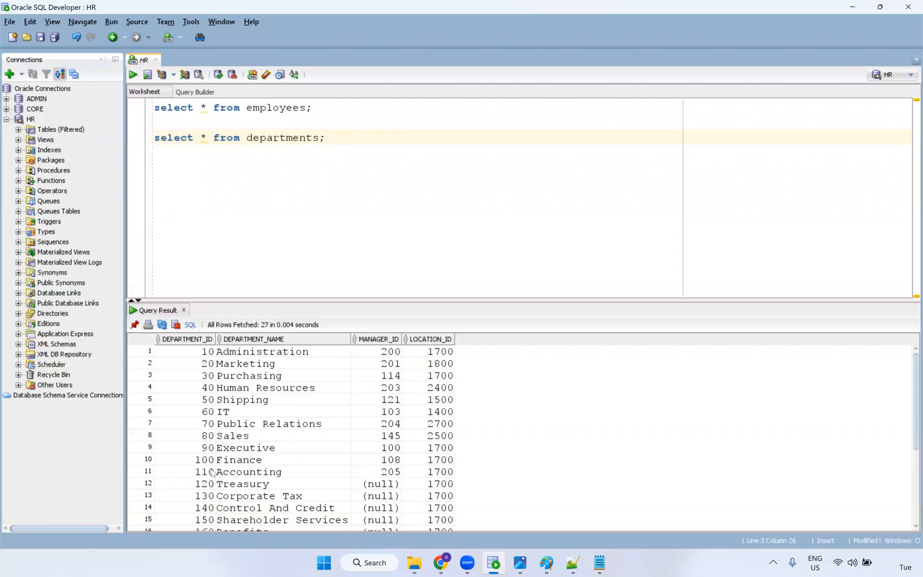
Highlight the Finance row and its department id 100 in the results, then return to Paint.
{"action": "left_click_drag", "start_coordinate": [206, 463], "coordinate": [272, 463]}
{"action": "key", "text": "shift+Left"}
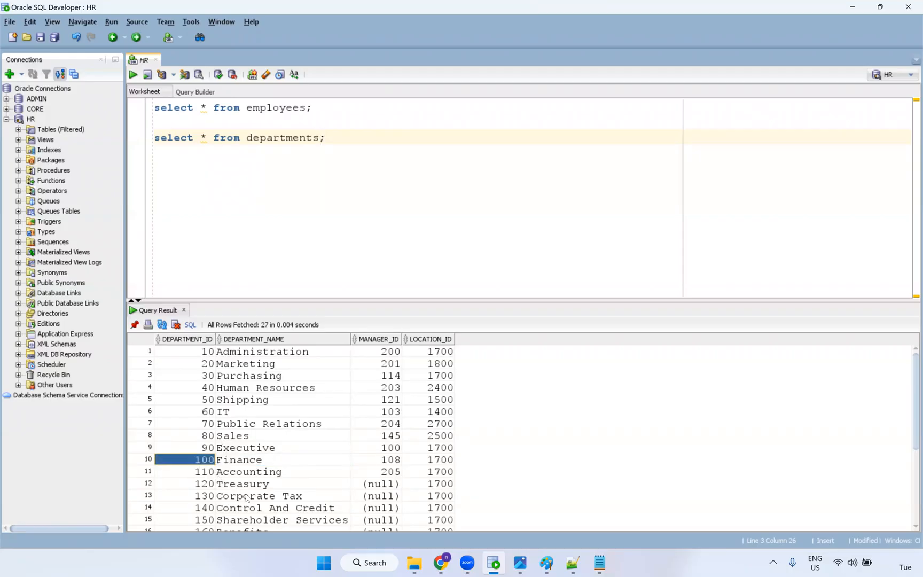
{"action": "left_click", "coordinate": [265, 475]}
{"action": "key", "text": "Up"}
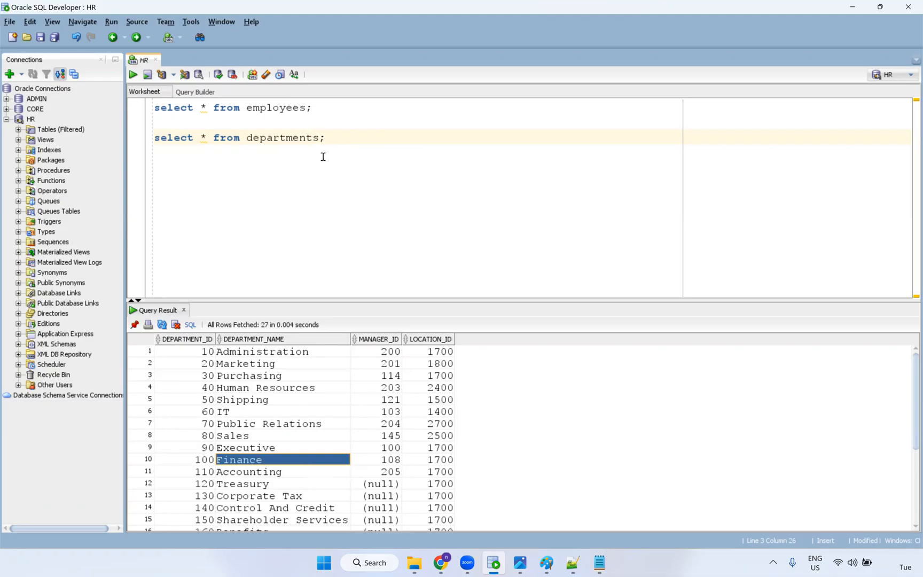
{"action": "left_click", "coordinate": [336, 139]}
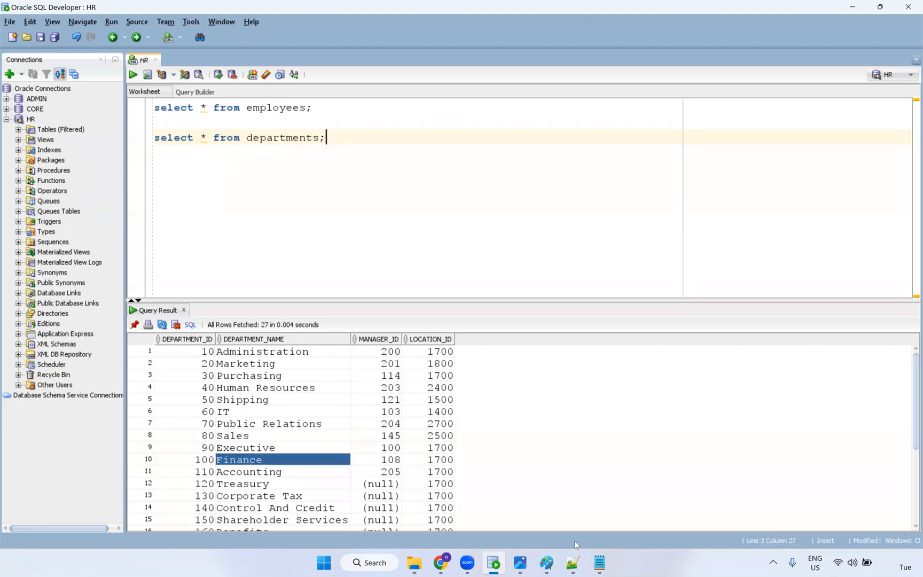
{"action": "left_click", "coordinate": [545, 560]}
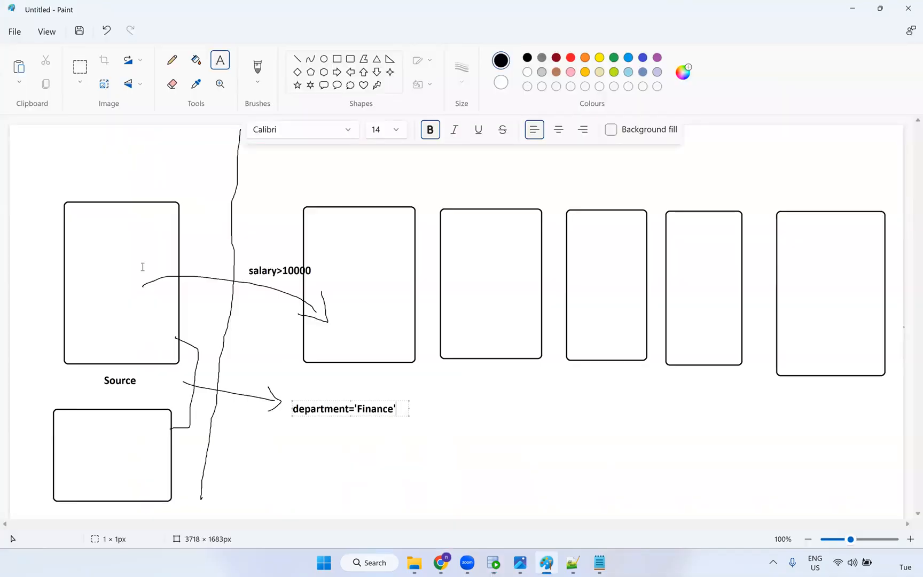
Label the two source boxes Employees and Departments.
{"action": "left_click", "coordinate": [91, 267]}
{"action": "type", "text": "Employees"}
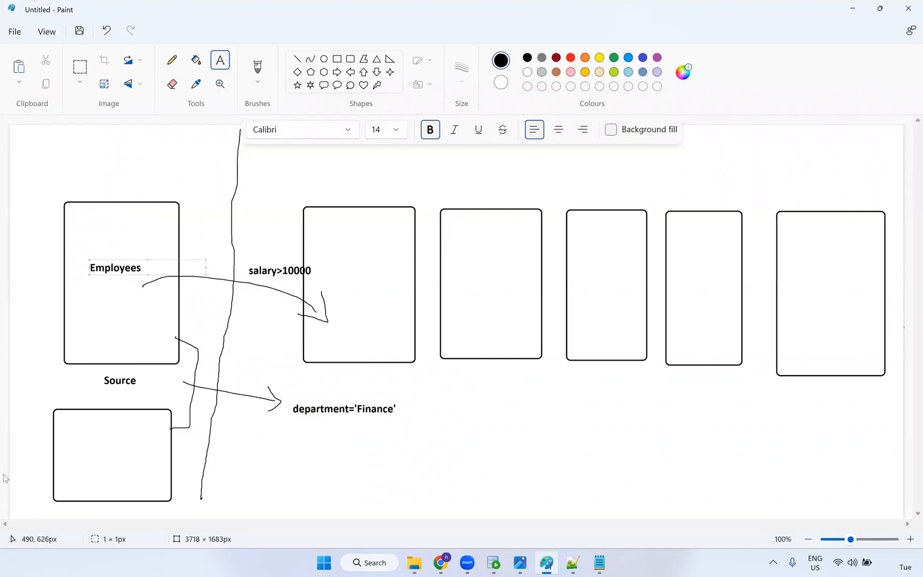
{"action": "left_click", "coordinate": [81, 456]}
{"action": "type", "text": "De"}
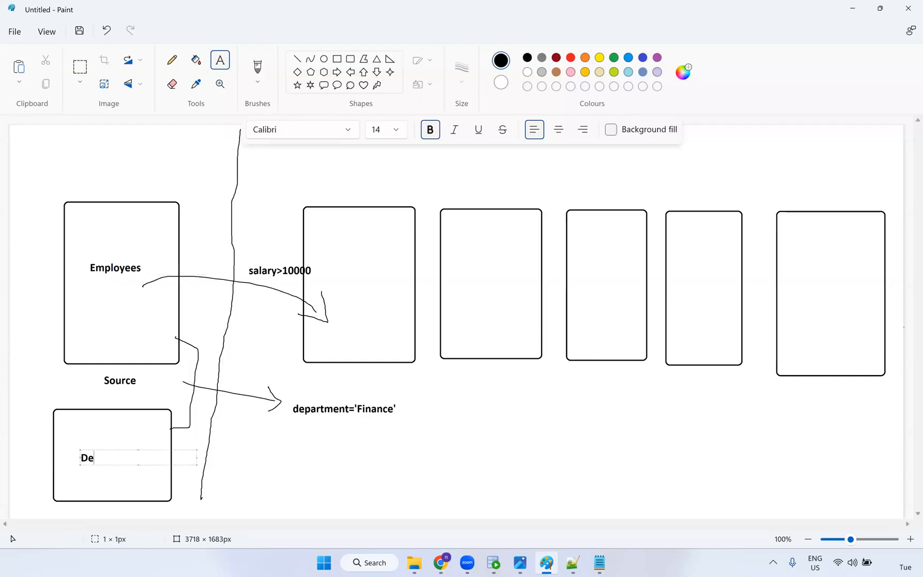
{"action": "type", "text": "partments"}
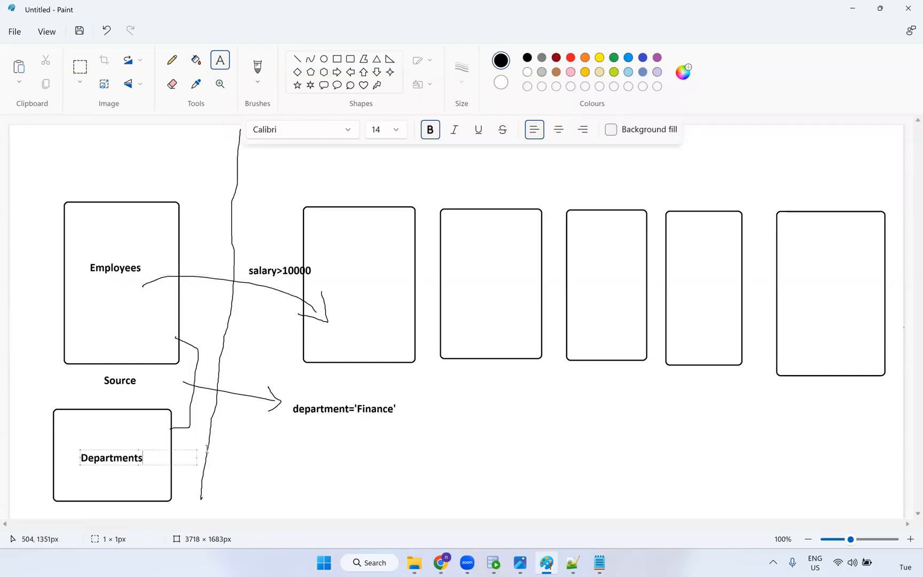
{"action": "left_click", "coordinate": [101, 313]}
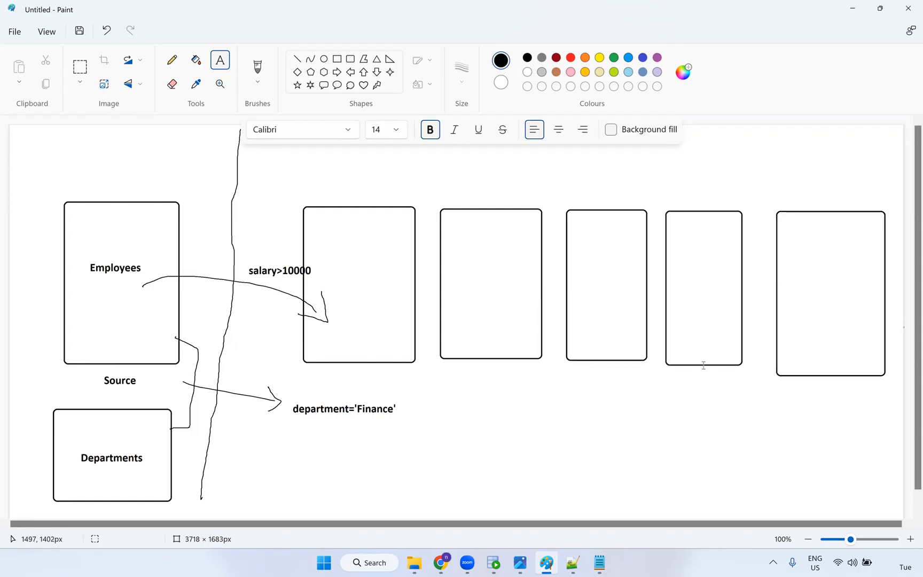
Title the rightmost box T_Employees_dept, then bring the Snowflake browser page back.
{"action": "left_click", "coordinate": [783, 190]}
{"action": "type", "text": "T_E"}
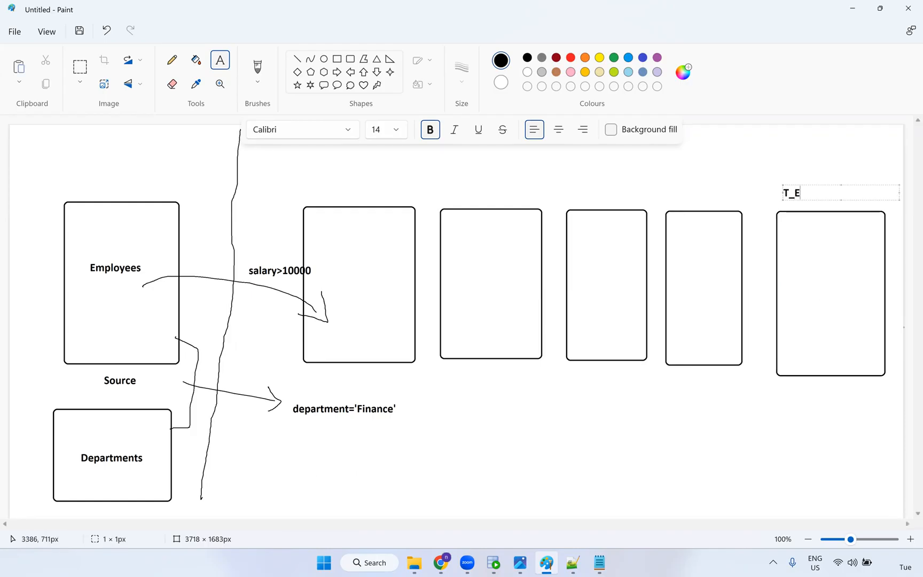
{"action": "type", "text": "mployees_dept"}
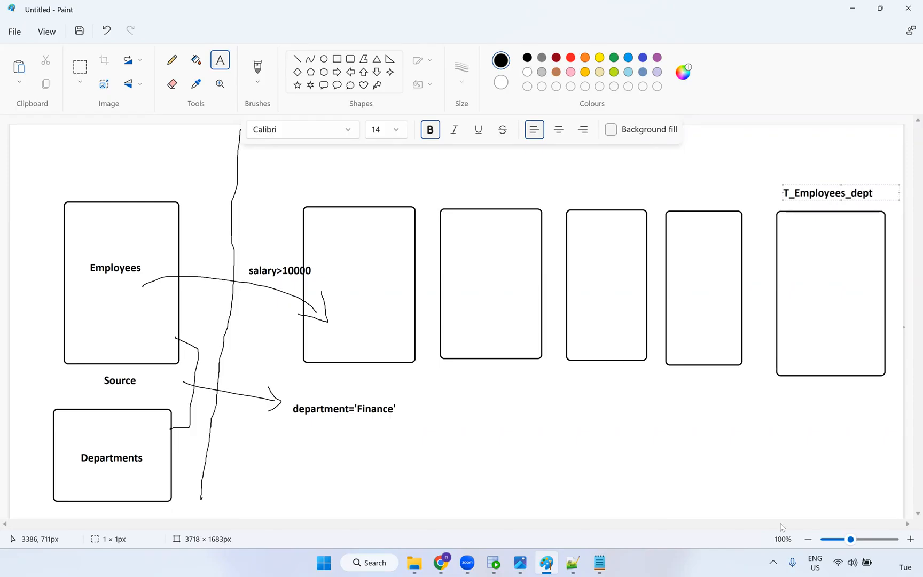
{"action": "left_click", "coordinate": [716, 514]}
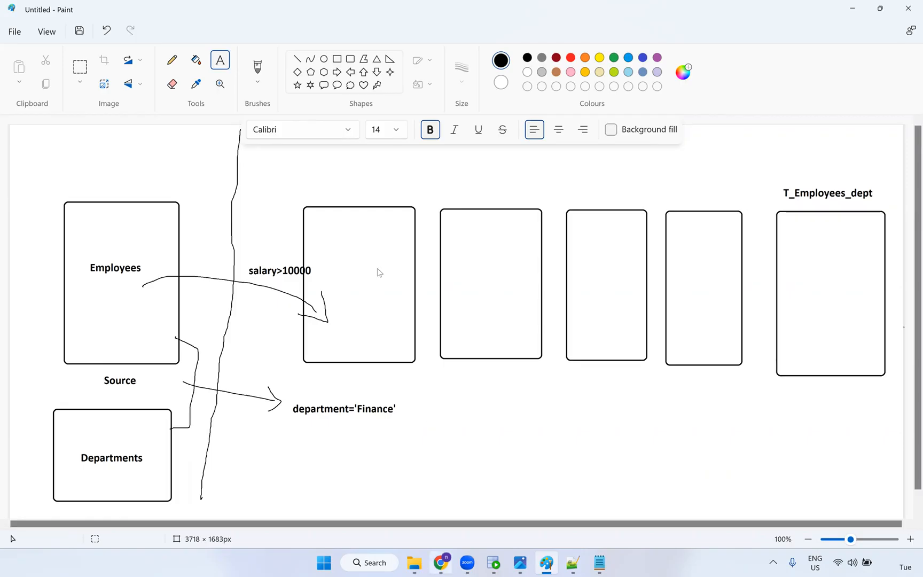
{"action": "left_click", "coordinate": [441, 564]}
{"action": "left_click", "coordinate": [256, 10]}
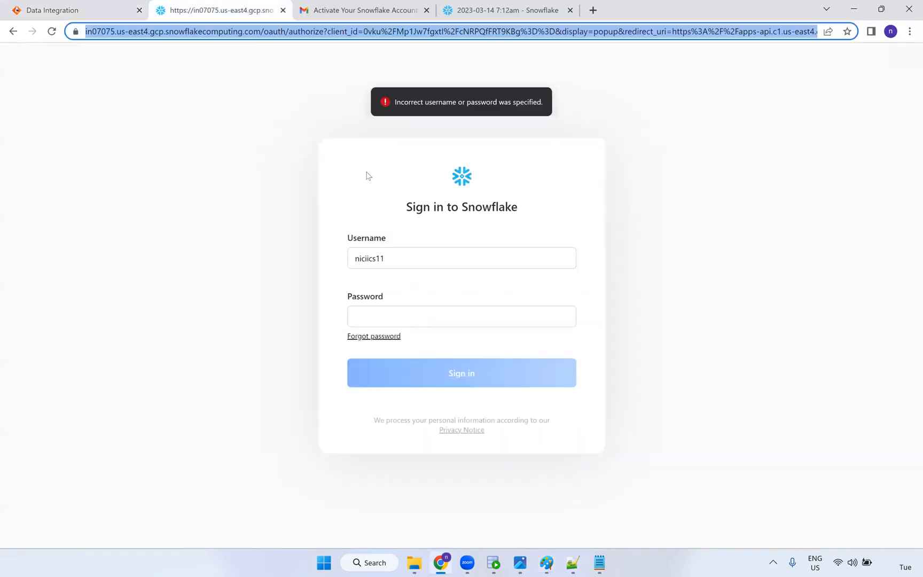
Close the failed sign-in tab and paste a copy of the T_EMPLOYEES CREATE TABLE statement.
{"action": "left_click", "coordinate": [370, 321]}
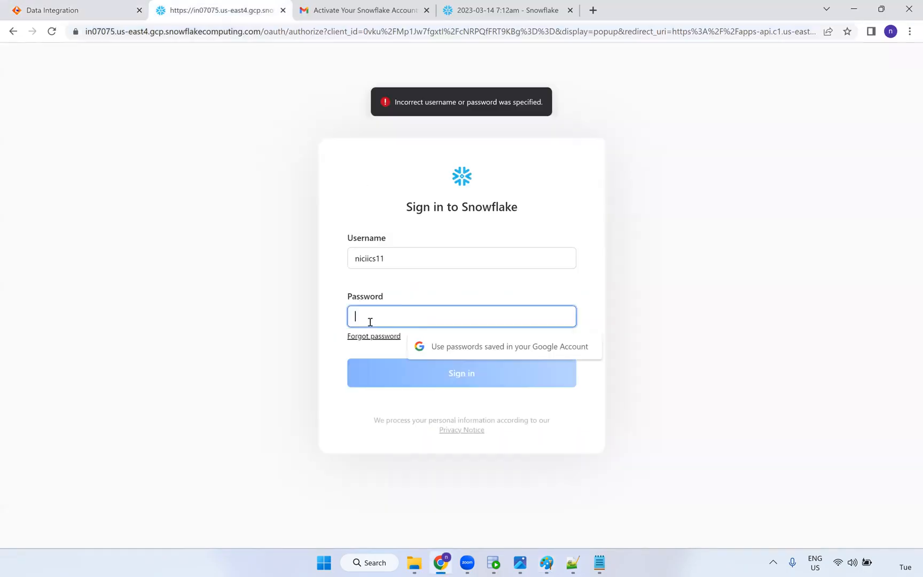
{"action": "left_click", "coordinate": [556, 17]}
{"action": "left_click", "coordinate": [283, 10]}
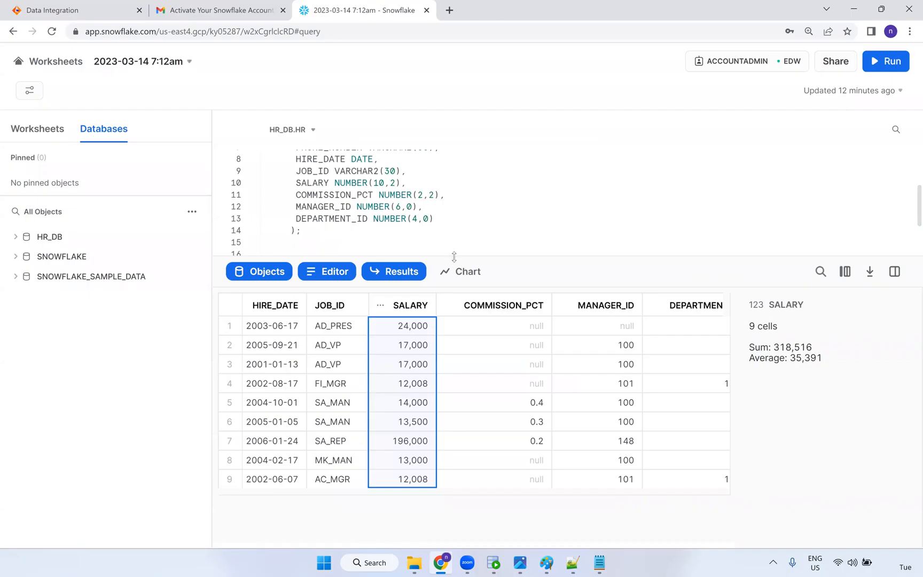
{"action": "left_click_drag", "start_coordinate": [472, 259], "coordinate": [474, 399]}
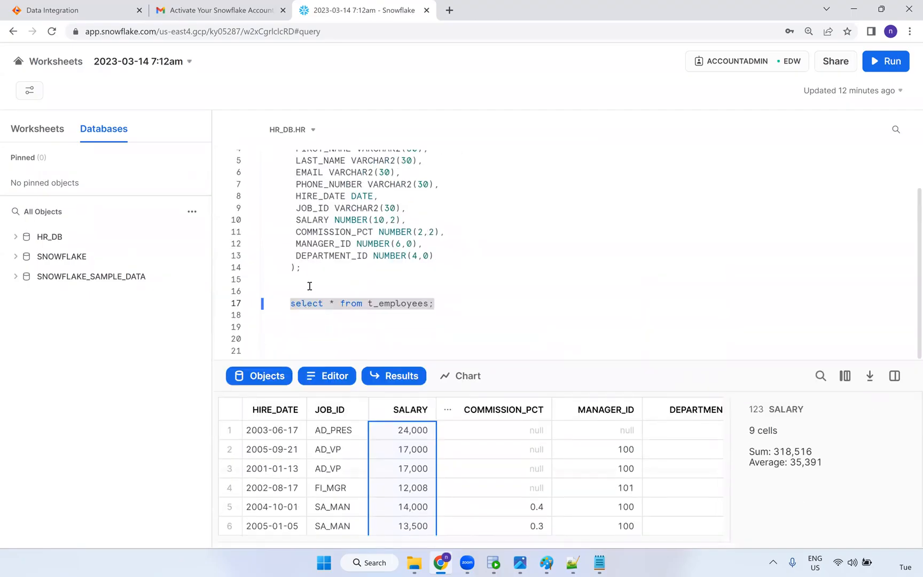
{"action": "scroll", "coordinate": [305, 316], "scroll_direction": "up", "scroll_amount": 1}
{"action": "left_click_drag", "start_coordinate": [302, 314], "coordinate": [296, 277]}
{"action": "left_click_drag", "start_coordinate": [271, 174], "coordinate": [271, 151]}
{"action": "key", "text": "ctrl+c"}
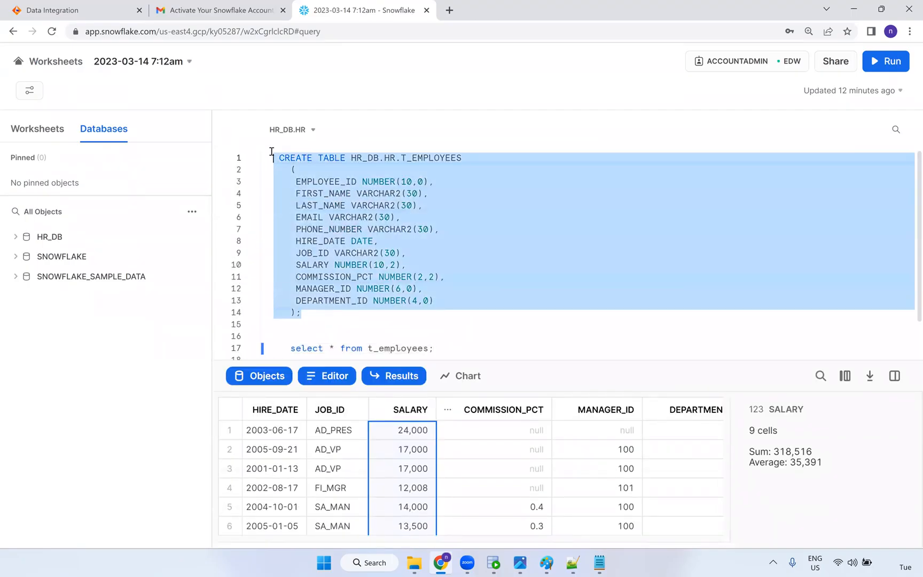
{"action": "scroll", "coordinate": [307, 288], "scroll_direction": "down", "scroll_amount": 1}
{"action": "left_click", "coordinate": [315, 324]}
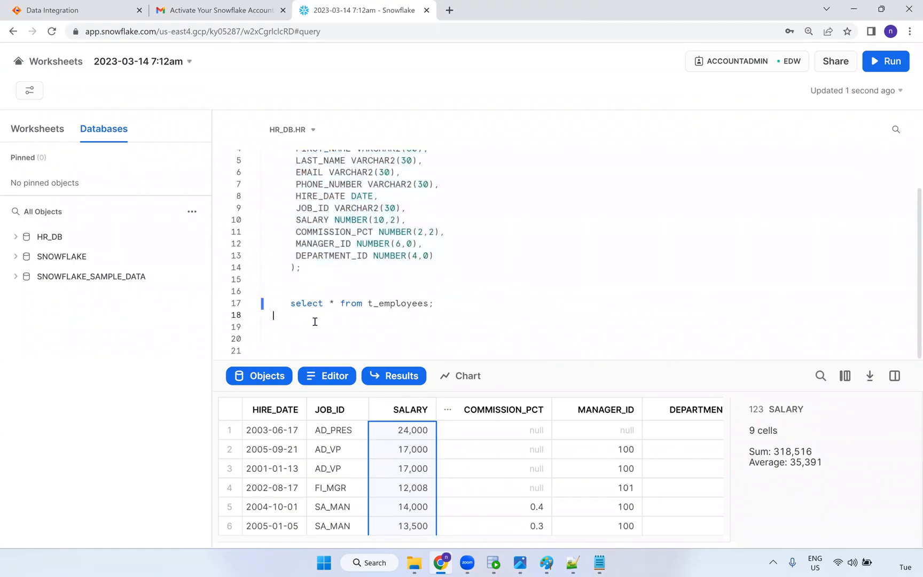
{"action": "key", "text": "ctrl+v"}
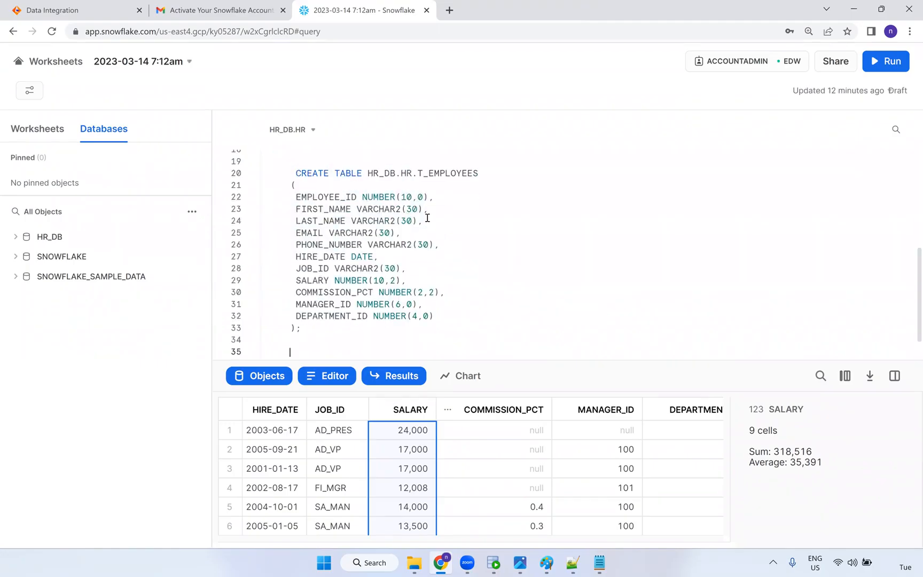
Rename the copy T_EMPLOYEES_DEPT and add DEPARTMENT_NAME VARCHAR2(30) and LOCATION_ID NUMBER(4) columns.
{"action": "left_click", "coordinate": [477, 176]}
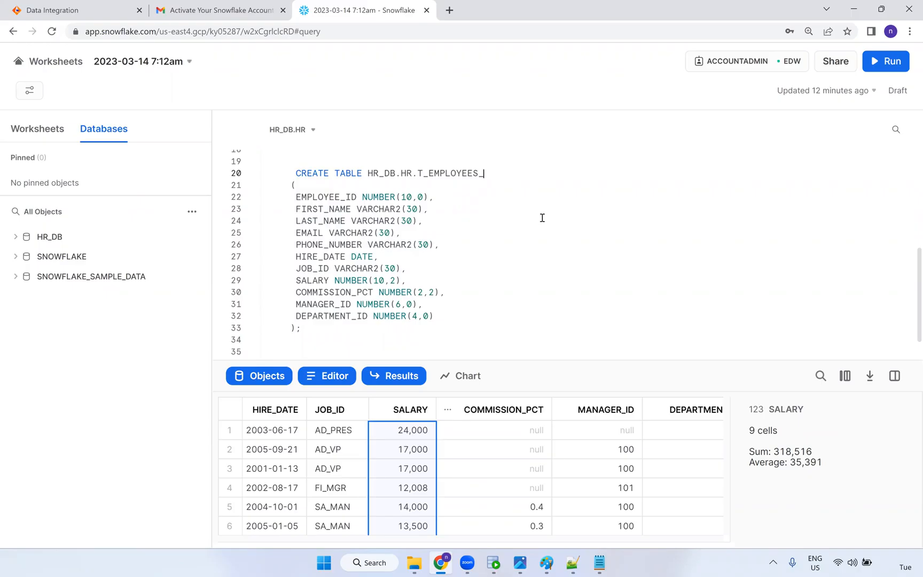
{"action": "type", "text": "_DEPT"}
{"action": "left_click", "coordinate": [439, 319]}
{"action": "key", "text": "Return"}
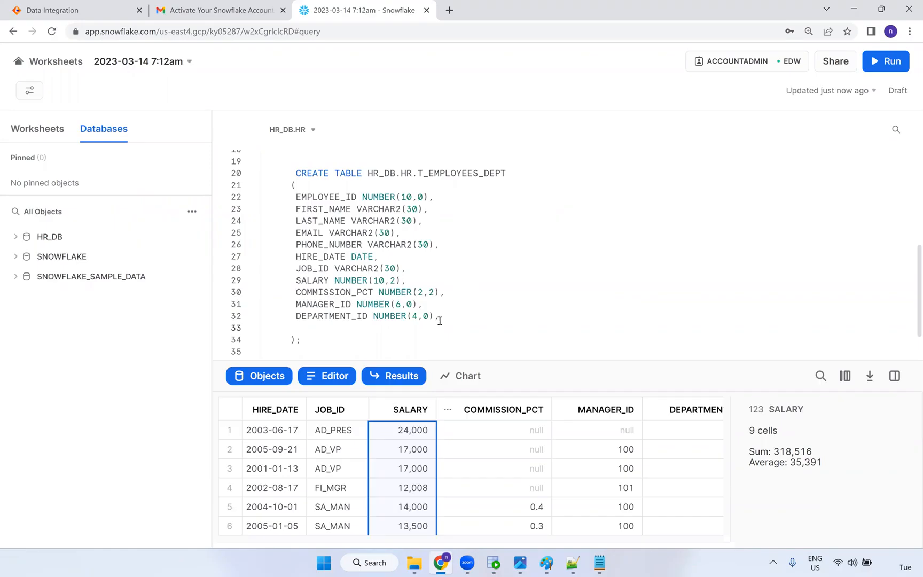
{"action": "type", "text": "DEPAR"}
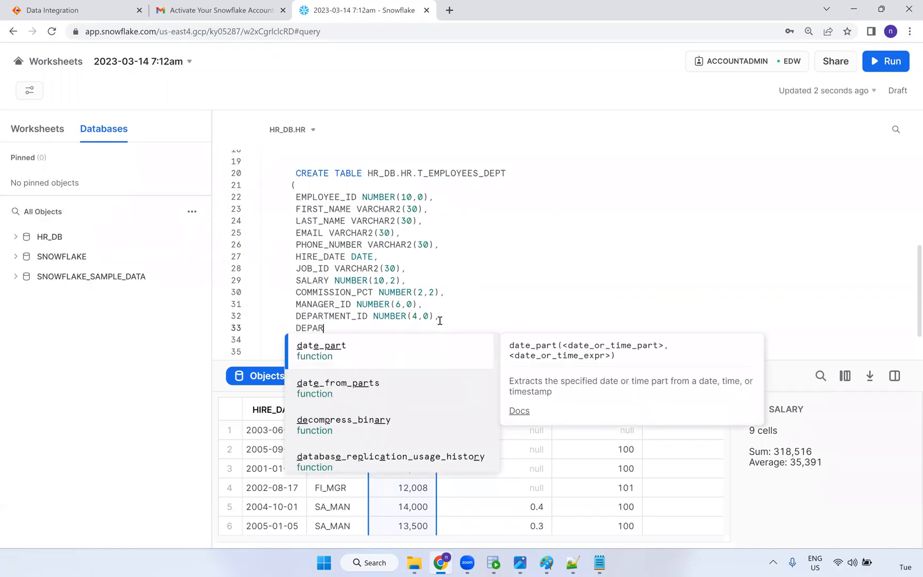
{"action": "type", "text": "TMENT_NAME"}
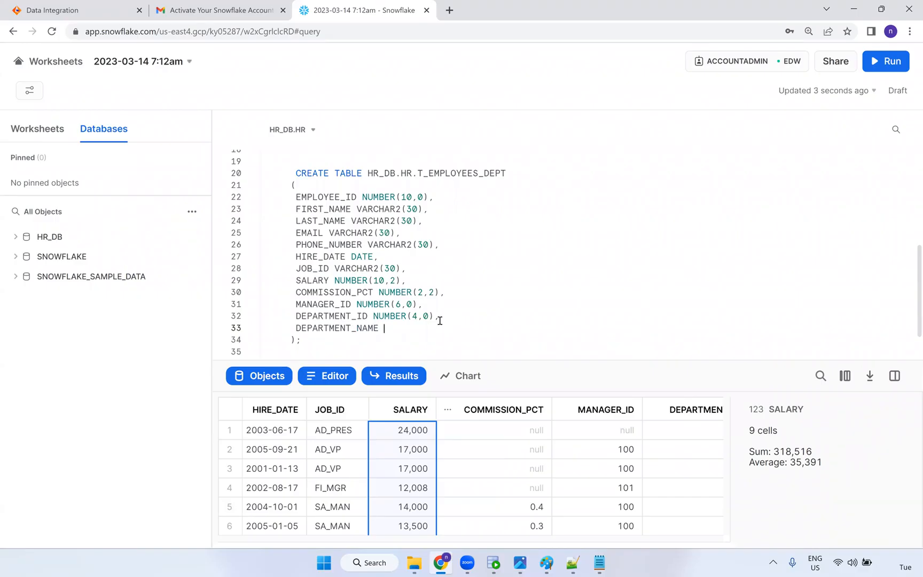
{"action": "left_click_drag", "start_coordinate": [434, 245], "coordinate": [368, 245]}
{"action": "key", "text": "ctrl+c"}
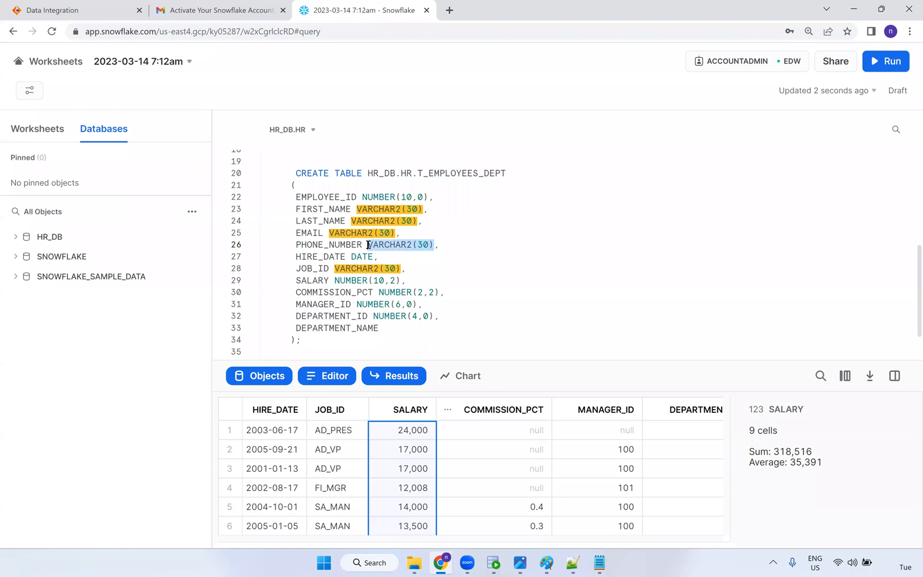
{"action": "left_click", "coordinate": [399, 325]}
{"action": "key", "text": "ctrl+v"}
{"action": "type", "text": ","}
{"action": "key", "text": "Return"}
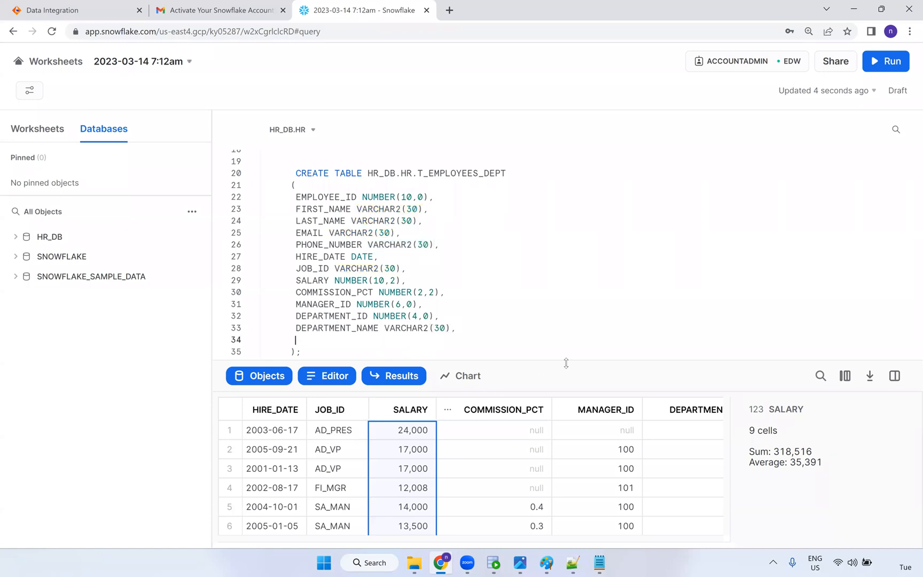
{"action": "type", "text": "LOCATION_ID NUMBER(4)"}
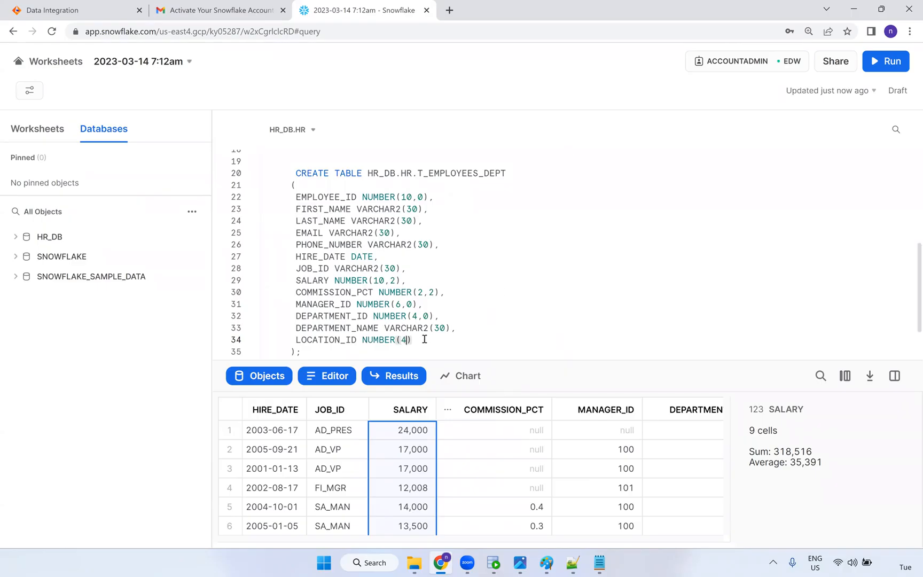
Run the CREATE TABLE, then run select * from T_EMPLOYEES_DEPT; to confirm zero rows.
{"action": "left_click_drag", "start_coordinate": [293, 173], "coordinate": [318, 353]}
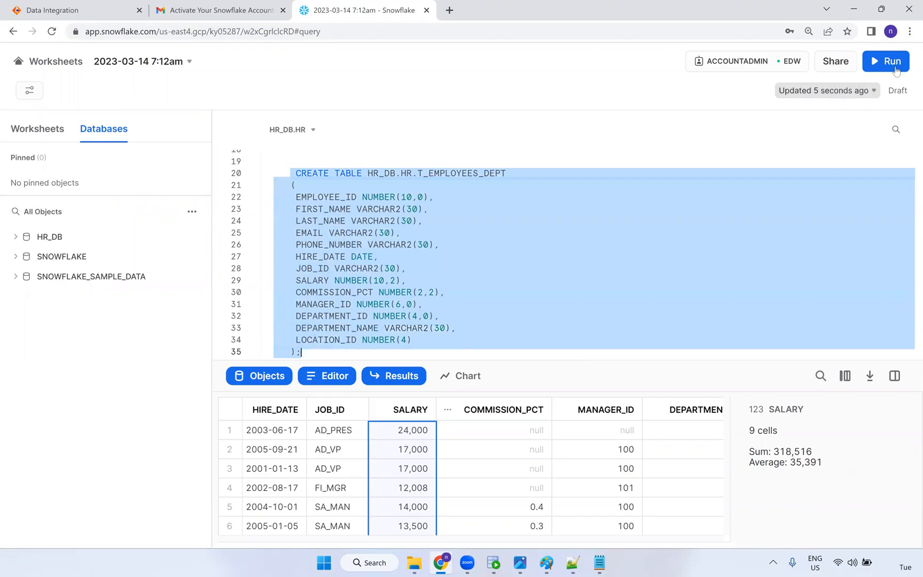
{"action": "left_click", "coordinate": [892, 63]}
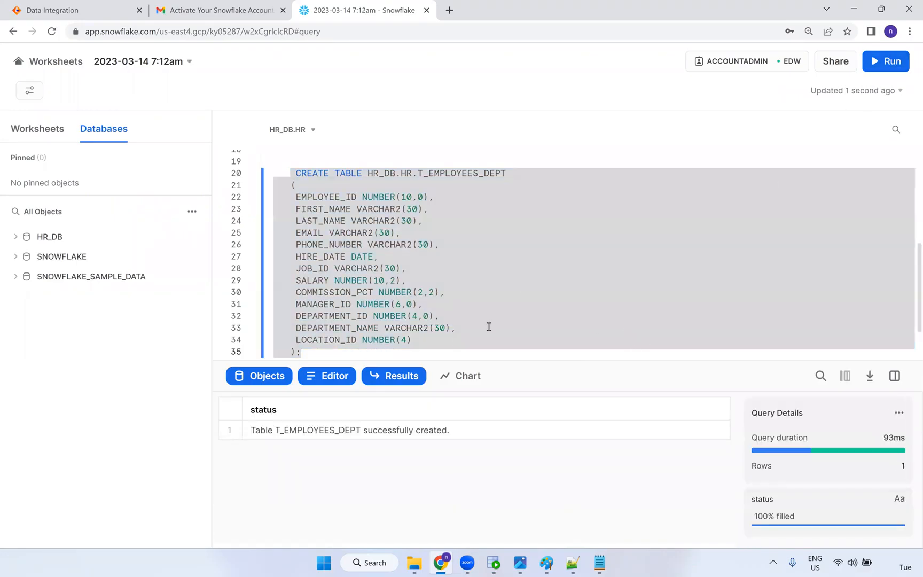
{"action": "double_click", "coordinate": [484, 174]}
{"action": "key", "text": "ctrl+c"}
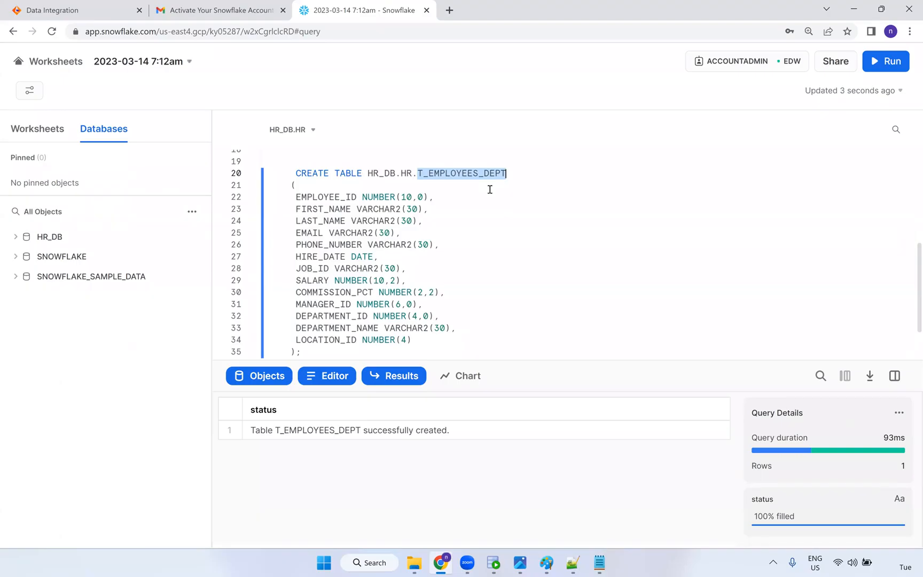
{"action": "scroll", "coordinate": [450, 315], "scroll_direction": "down", "scroll_amount": 2}
{"action": "key", "text": "Return"}
{"action": "type", "text": "select * From"}
{"action": "key", "text": "ctrl+v"}
{"action": "type", "text": ";"}
{"action": "key", "text": "Return"}
{"action": "key", "text": "BackSpace"}
{"action": "key", "text": "ctrl+Return"}
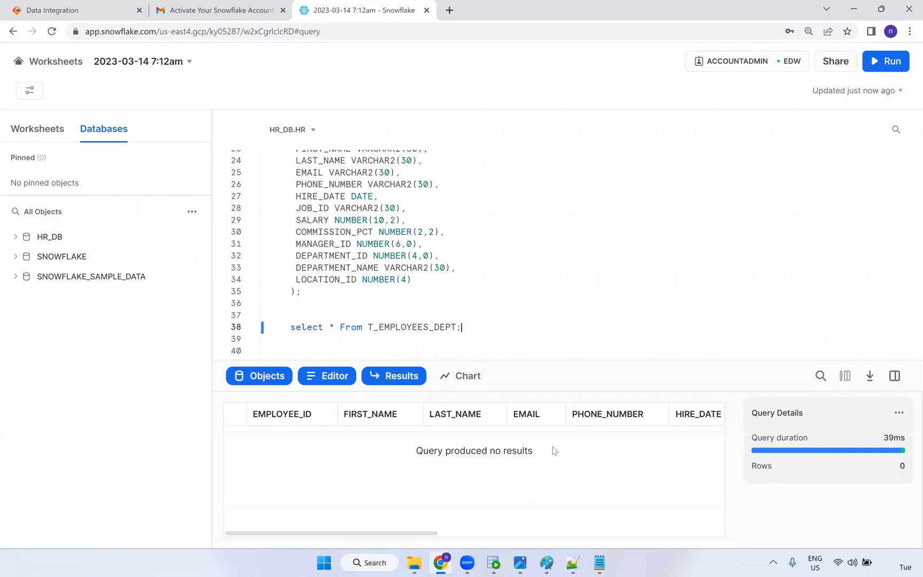
{"action": "left_click_drag", "start_coordinate": [342, 534], "coordinate": [636, 495]}
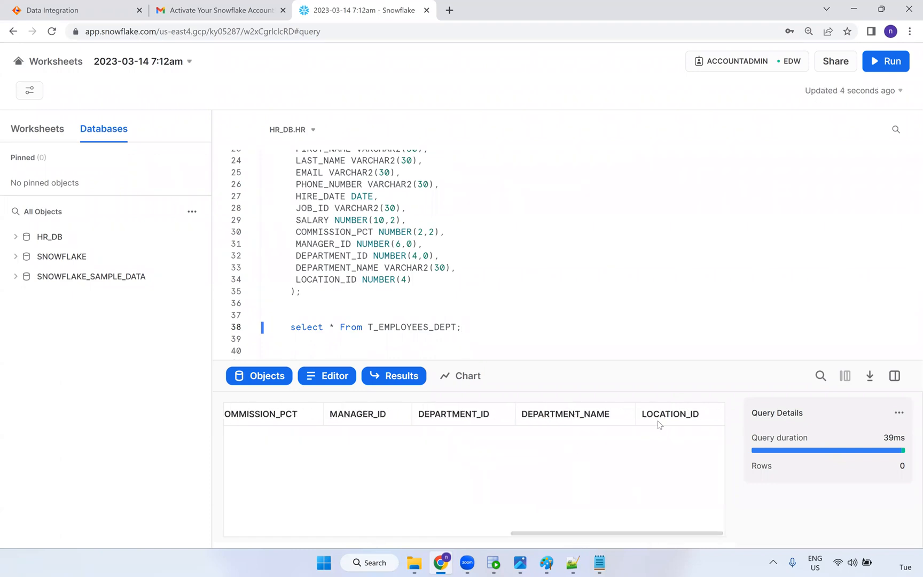
{"action": "left_click", "coordinate": [103, 8]}
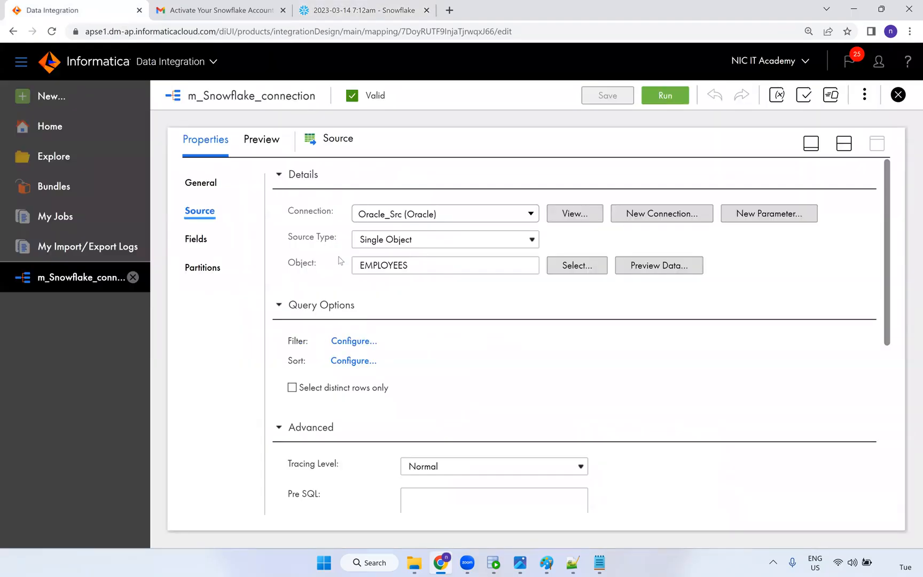
Change the Oracle_Src source type to Multiple Objects and add EMPLOYEES as the source object.
{"action": "left_click", "coordinate": [414, 242]}
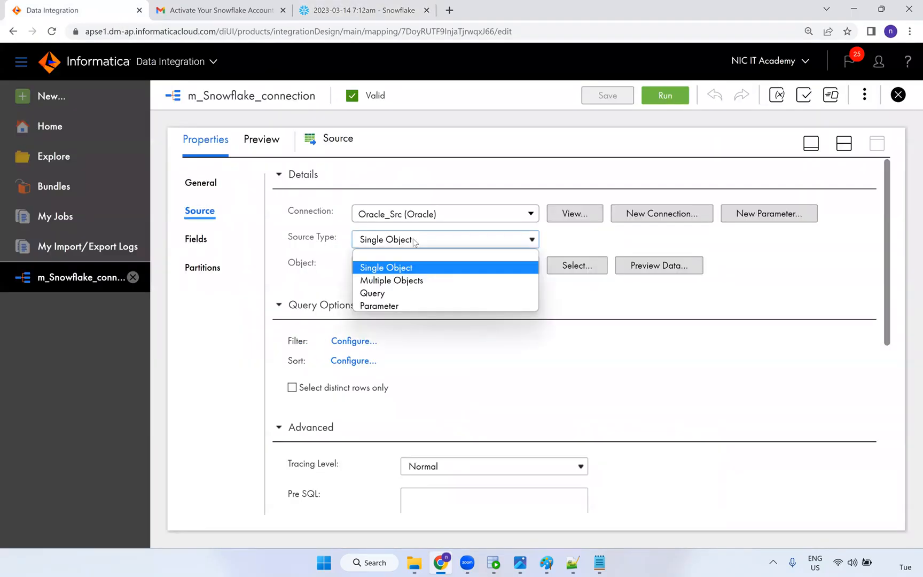
{"action": "left_click", "coordinate": [389, 280]}
{"action": "left_click", "coordinate": [485, 367]}
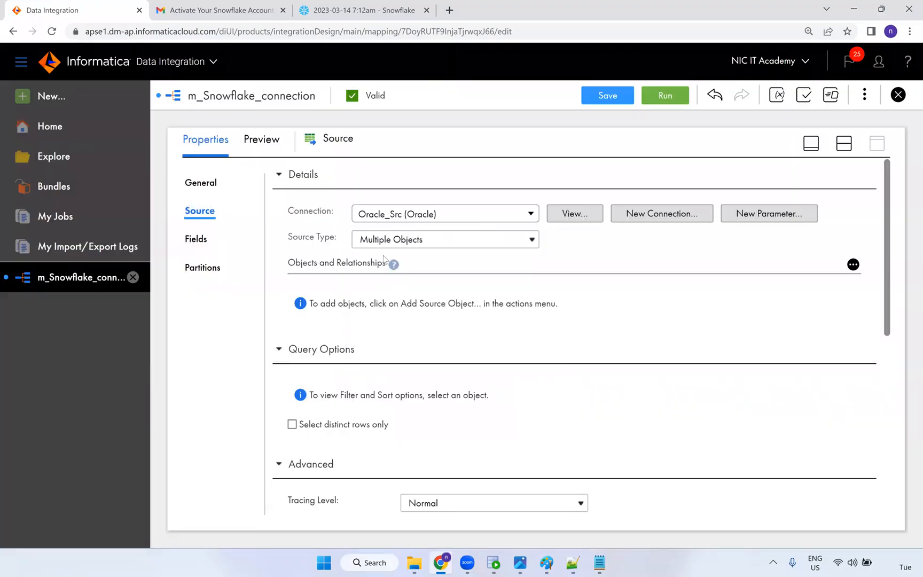
{"action": "left_click", "coordinate": [854, 265]}
{"action": "left_click", "coordinate": [828, 298]}
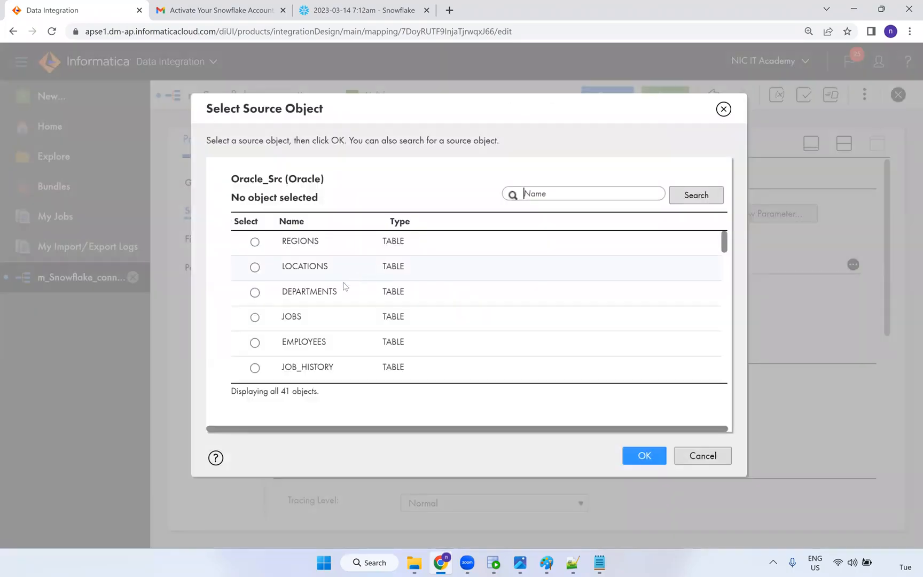
{"action": "left_click", "coordinate": [322, 339]}
{"action": "left_click", "coordinate": [643, 456]}
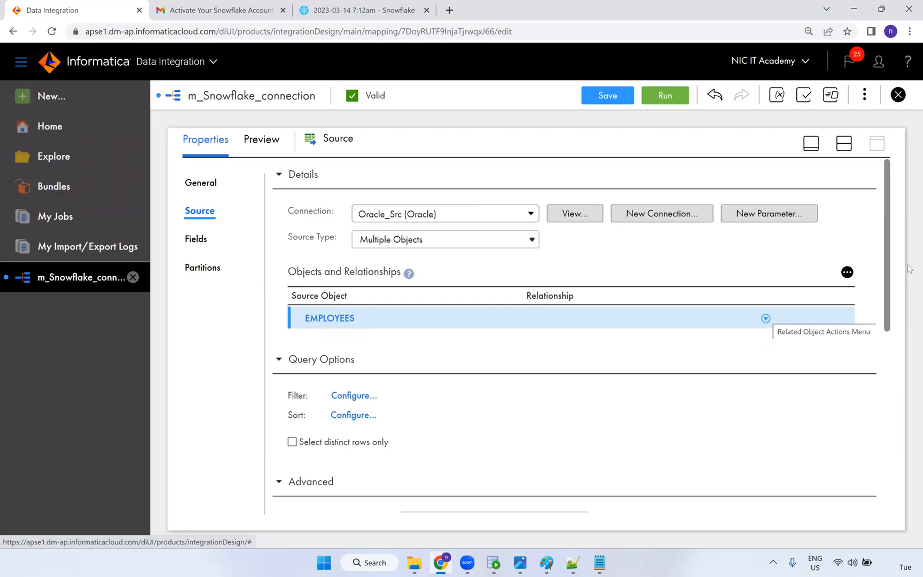
Start adding DEPARTMENTS as a related object, try a custom relationship, then cancel it.
{"action": "left_click", "coordinate": [847, 273]}
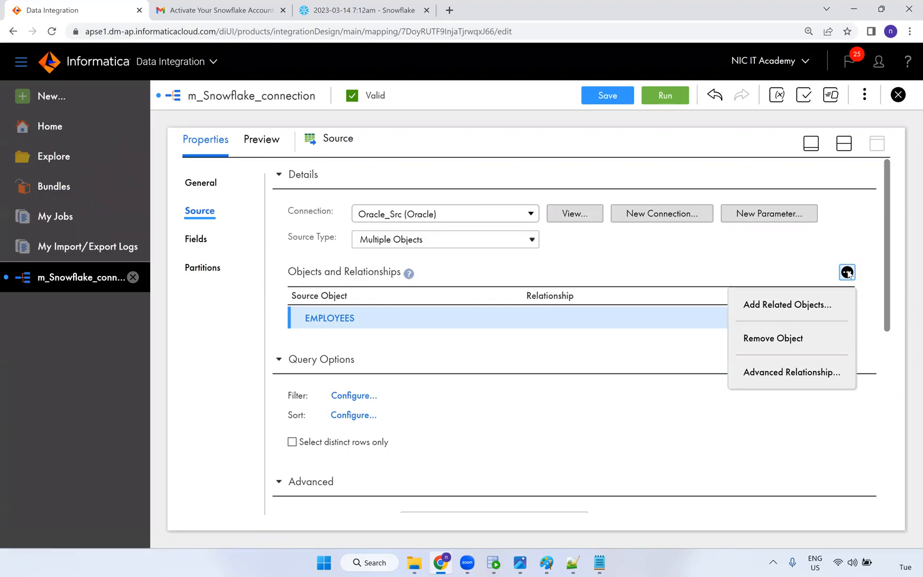
{"action": "left_click", "coordinate": [764, 309]}
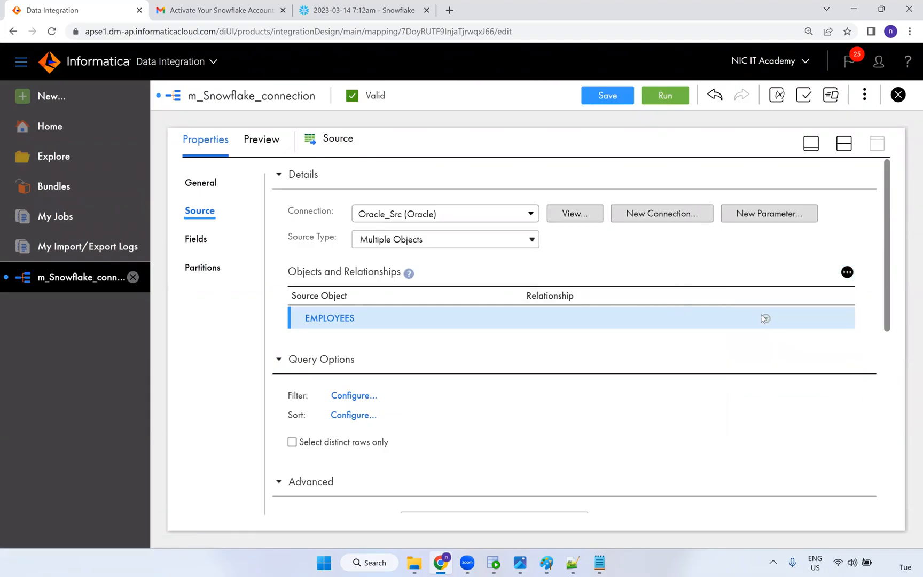
{"action": "left_click", "coordinate": [766, 319]}
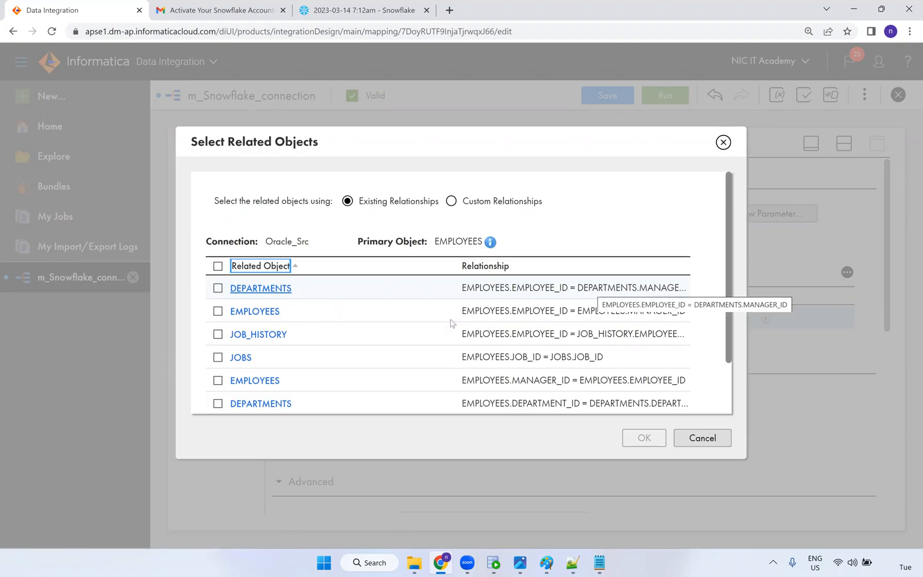
{"action": "left_click", "coordinate": [218, 403]}
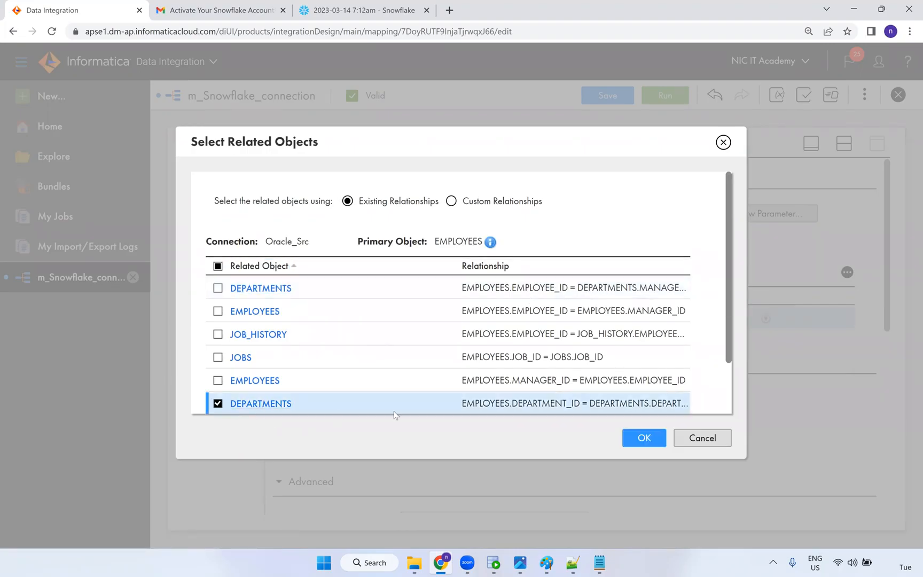
{"action": "scroll", "coordinate": [513, 377], "scroll_direction": "down", "scroll_amount": 2}
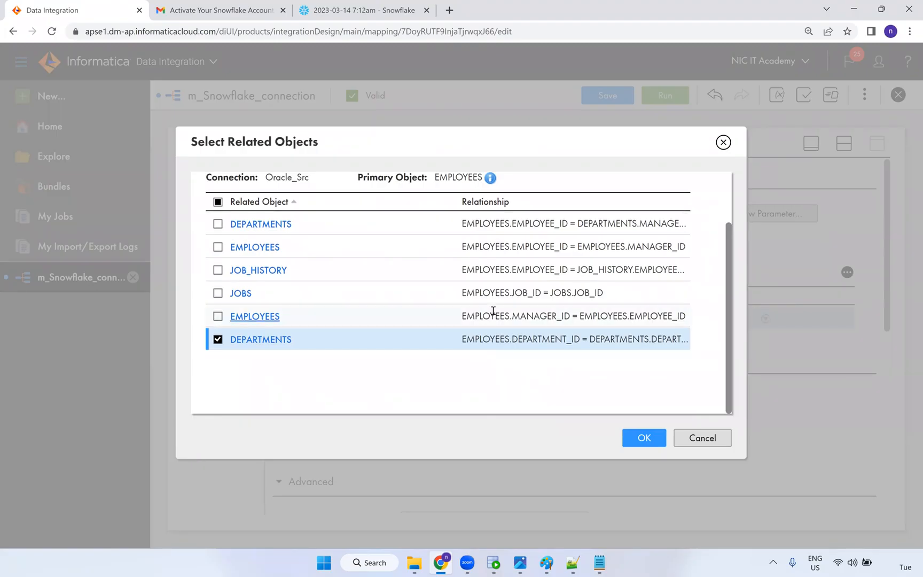
{"action": "scroll", "coordinate": [495, 316], "scroll_direction": "up", "scroll_amount": 2}
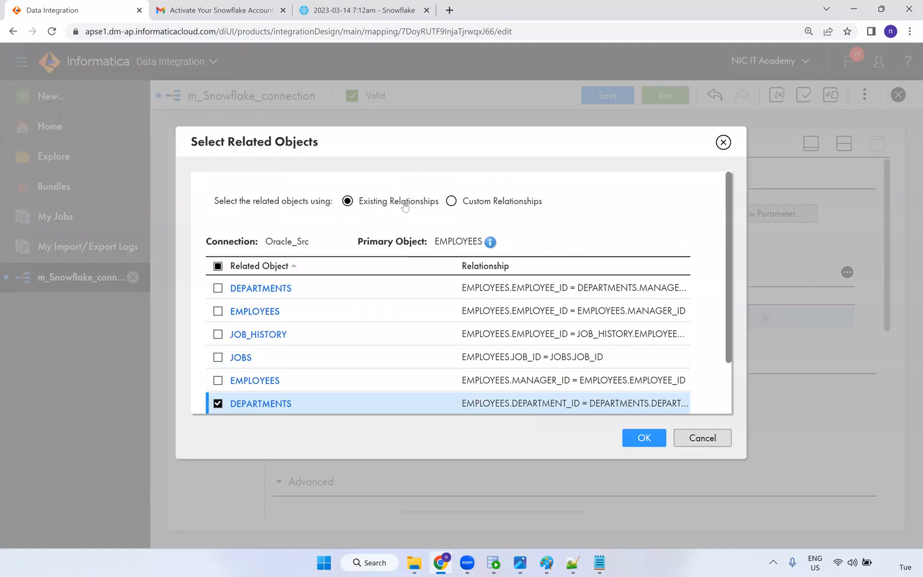
{"action": "left_click", "coordinate": [451, 202]}
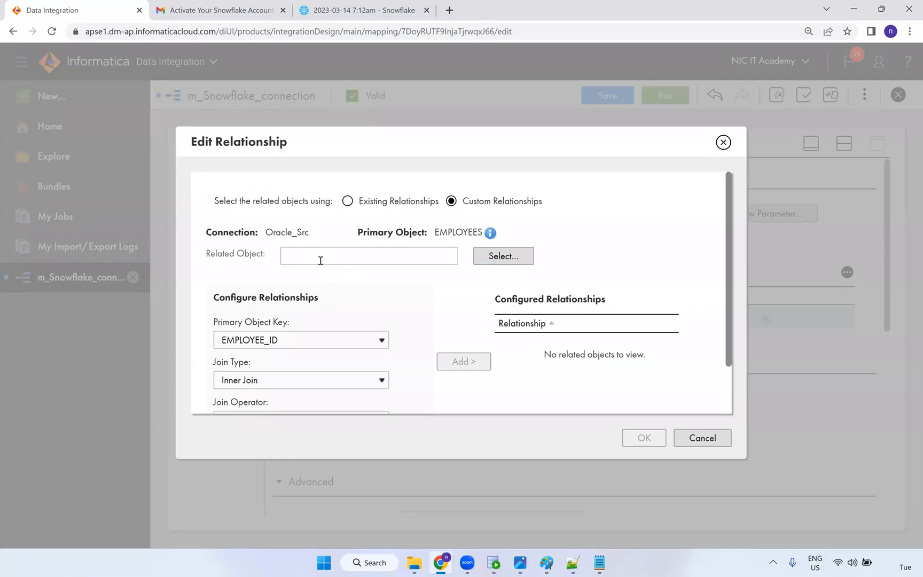
{"action": "scroll", "coordinate": [298, 352], "scroll_direction": "down", "scroll_amount": 1}
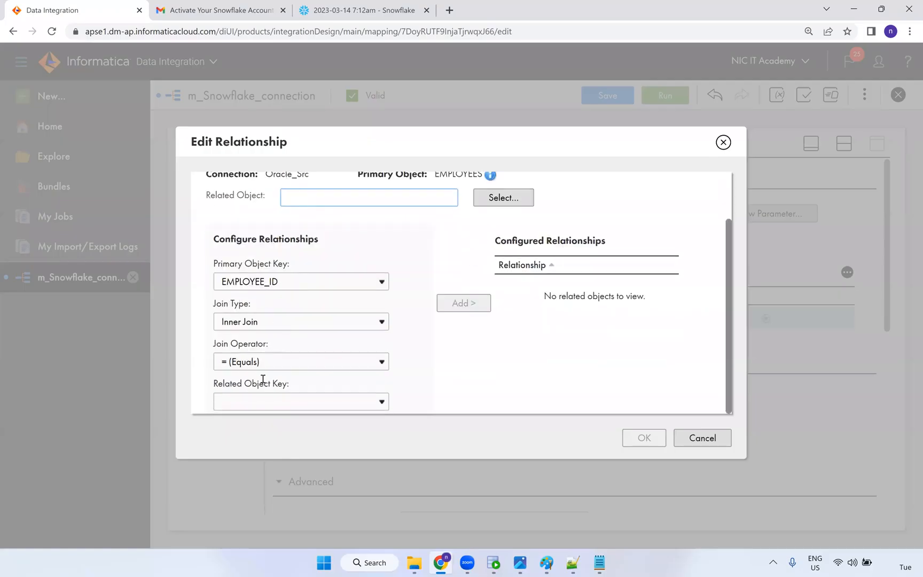
{"action": "left_click", "coordinate": [704, 437]}
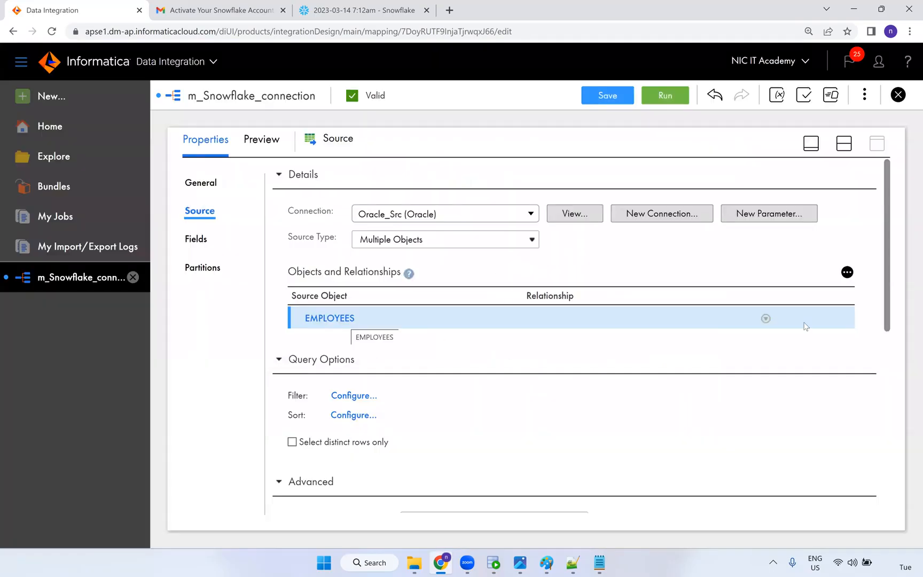
Add DEPARTMENTS related to EMPLOYEES on DEPARTMENT_ID and return to the split Design/Properties view.
{"action": "left_click", "coordinate": [766, 318]}
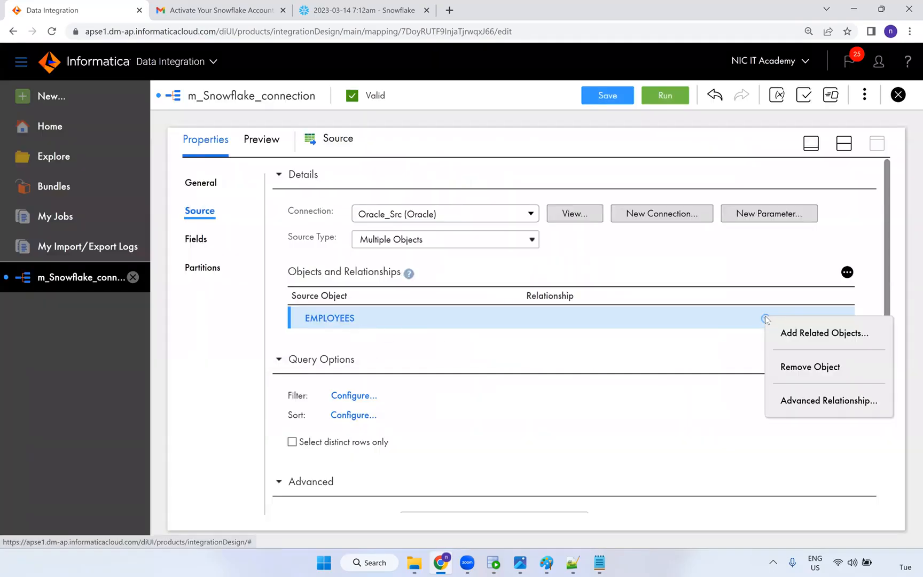
{"action": "left_click", "coordinate": [789, 333]}
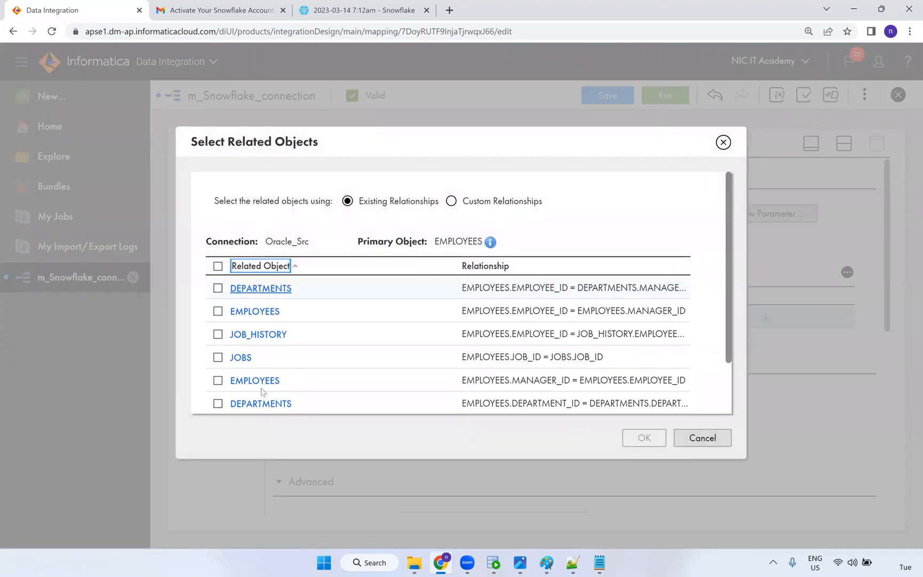
{"action": "scroll", "coordinate": [263, 393], "scroll_direction": "down", "scroll_amount": 2}
{"action": "left_click", "coordinate": [218, 339]}
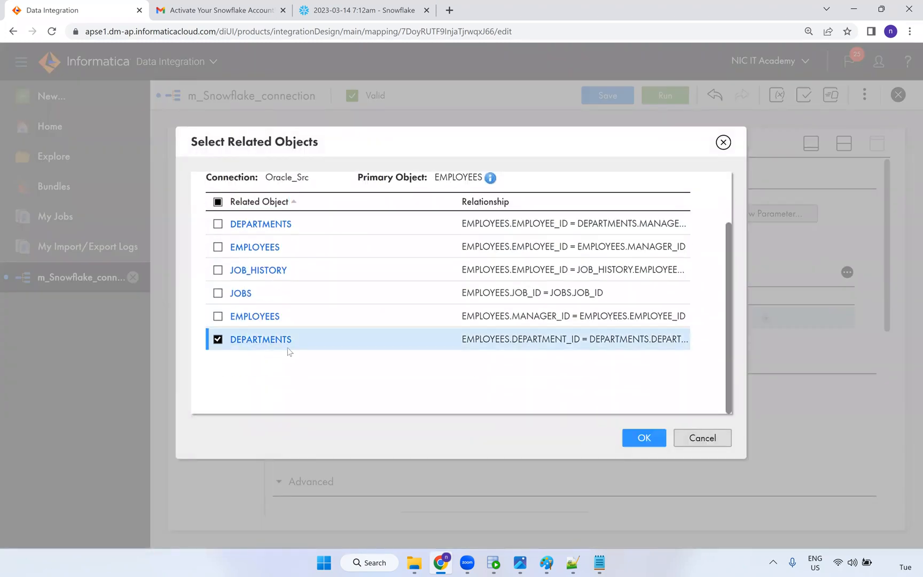
{"action": "left_click", "coordinate": [645, 437]}
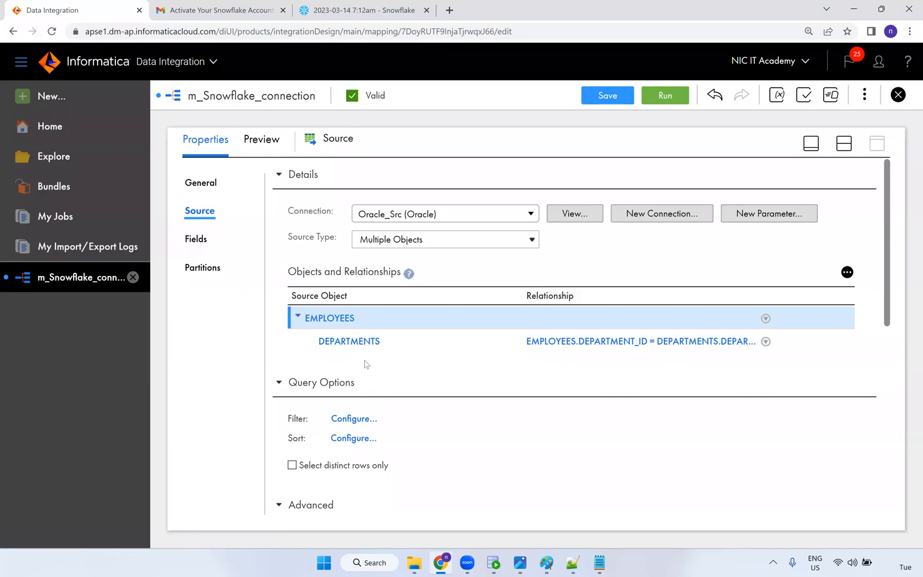
{"action": "scroll", "coordinate": [479, 369], "scroll_direction": "down", "scroll_amount": 2}
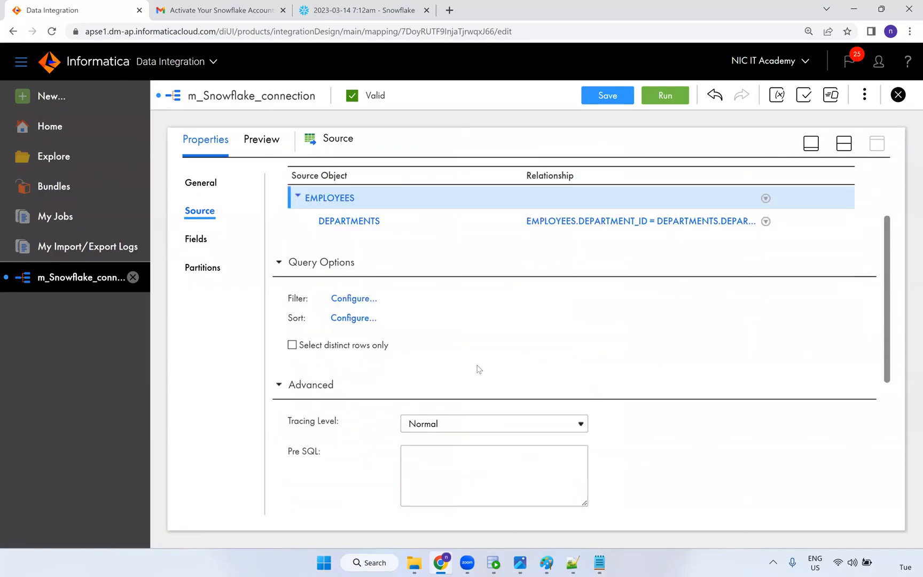
{"action": "scroll", "coordinate": [350, 315], "scroll_direction": "down", "scroll_amount": 2}
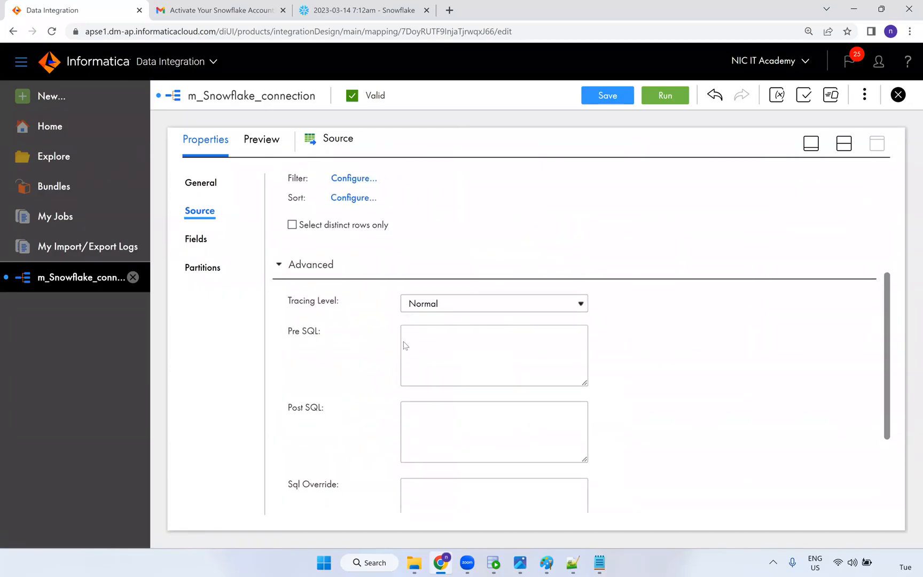
{"action": "scroll", "coordinate": [404, 342], "scroll_direction": "up", "scroll_amount": 4}
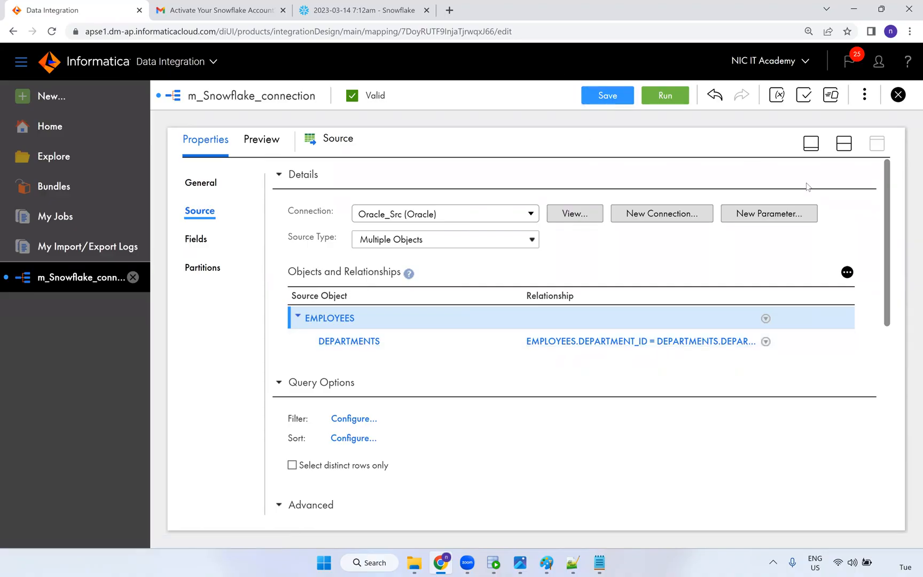
{"action": "left_click", "coordinate": [848, 147]}
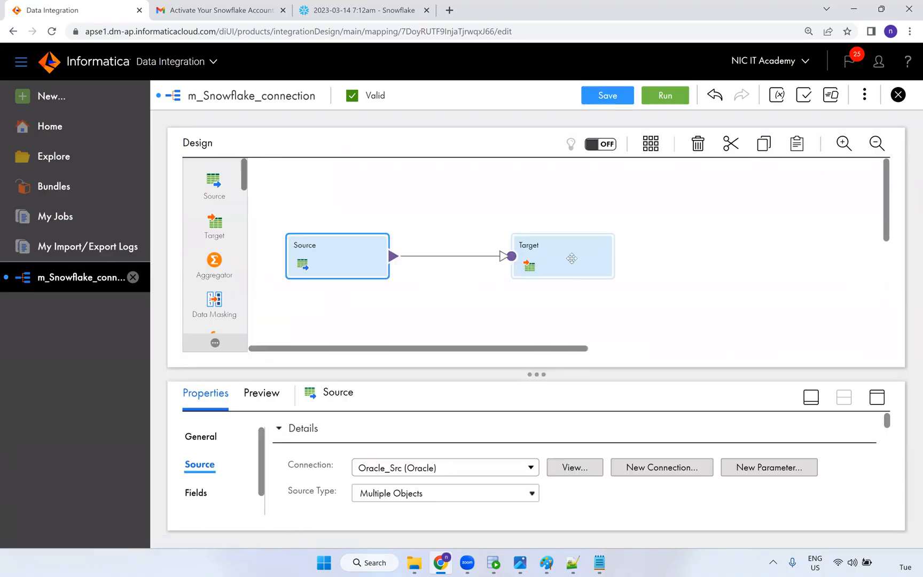
Select the Target node and replace its object with HR_DB/HR/T_EMPLOYEES_DEPT, keeping the Insert operation.
{"action": "left_click", "coordinate": [571, 258]}
{"action": "left_click", "coordinate": [866, 400]}
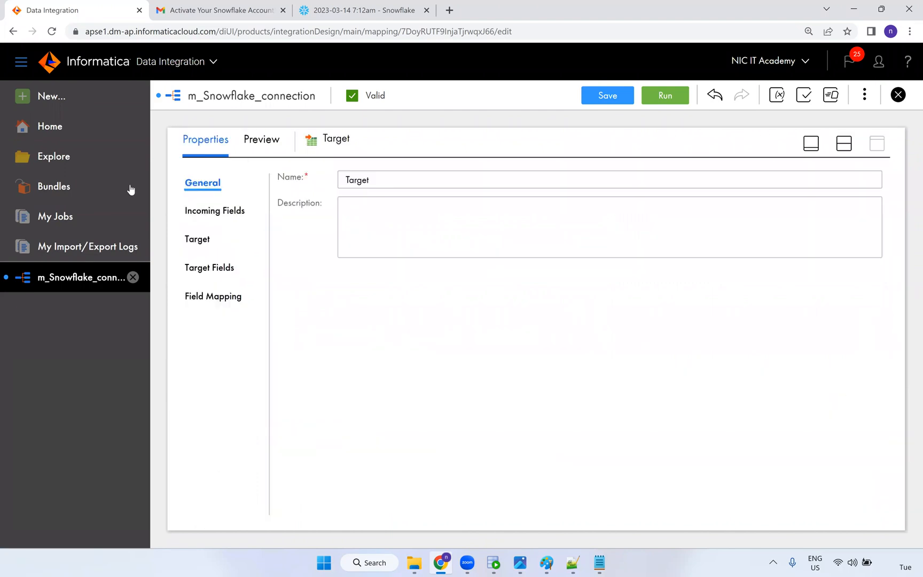
{"action": "left_click", "coordinate": [197, 240]}
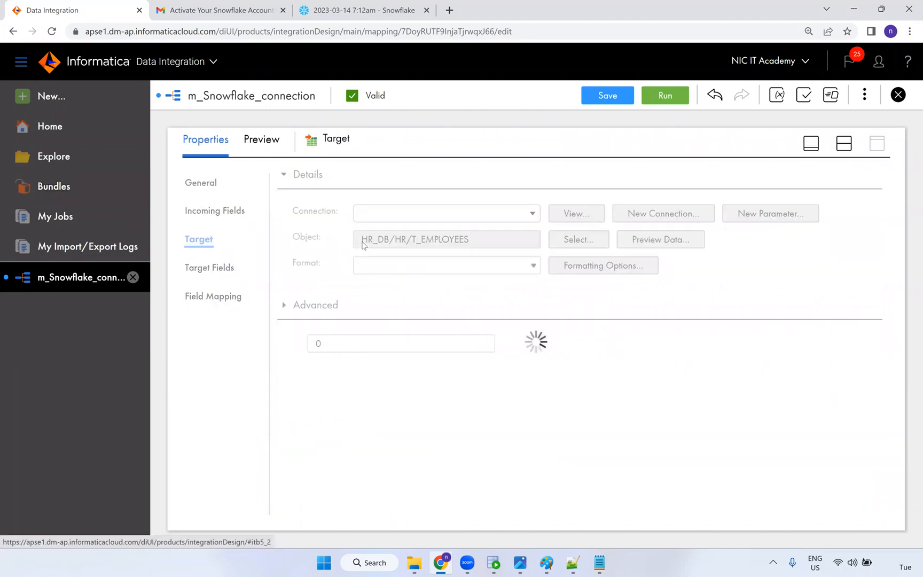
{"action": "left_click", "coordinate": [595, 272]}
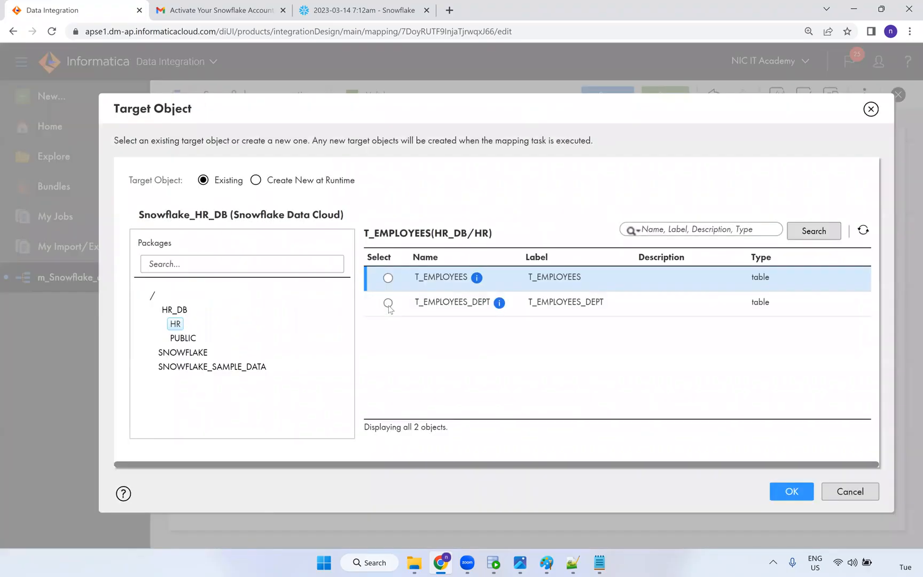
{"action": "left_click", "coordinate": [388, 303]}
{"action": "left_click", "coordinate": [804, 491]}
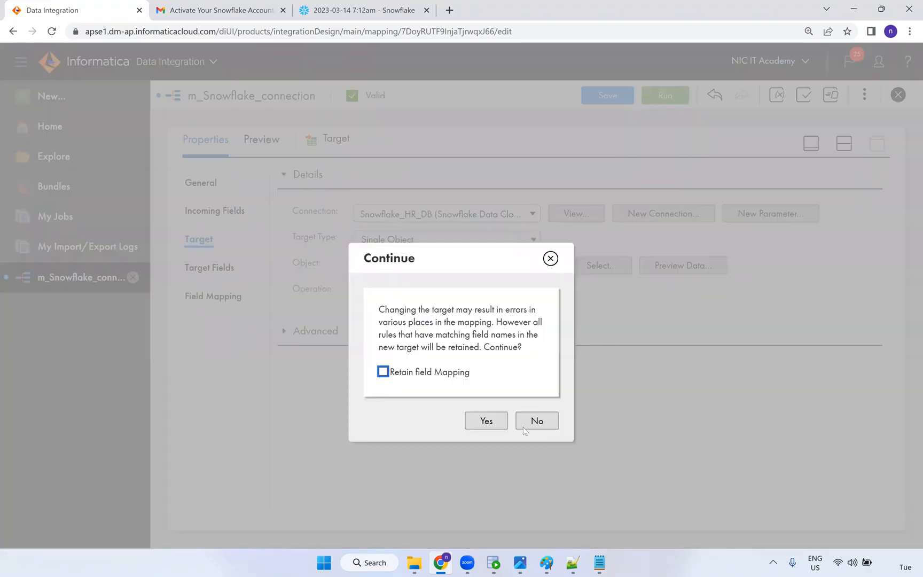
{"action": "left_click", "coordinate": [524, 425]}
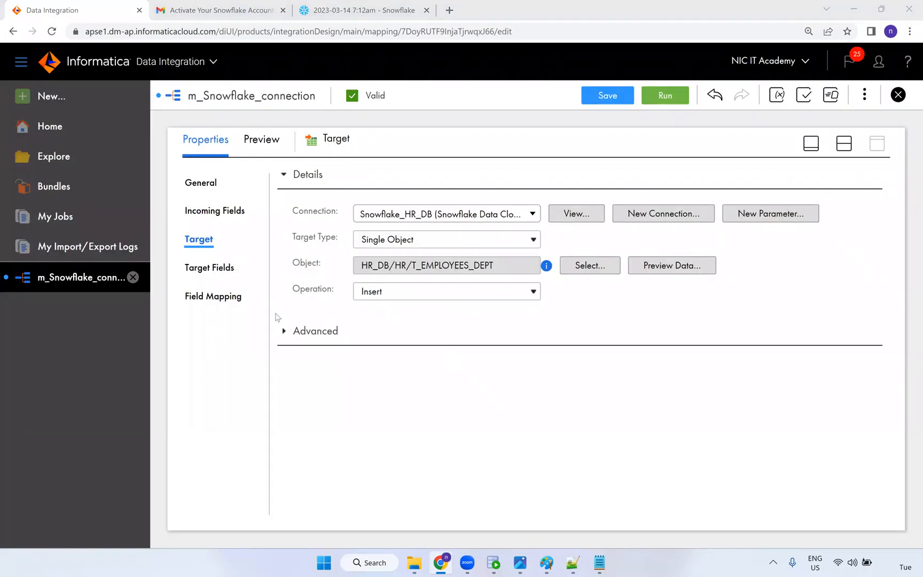
{"action": "scroll", "coordinate": [420, 386], "scroll_direction": "down", "scroll_amount": 8}
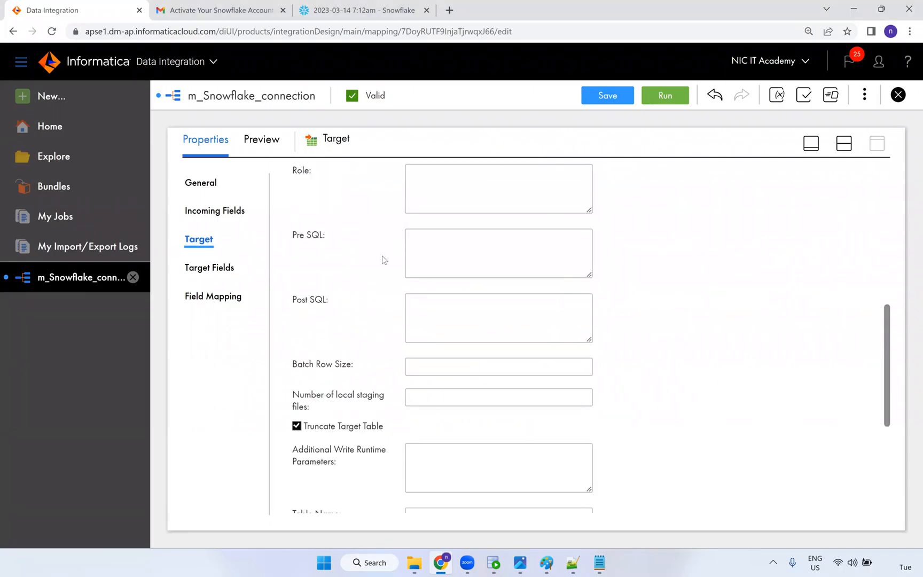
{"action": "scroll", "coordinate": [384, 260], "scroll_direction": "up", "scroll_amount": 7}
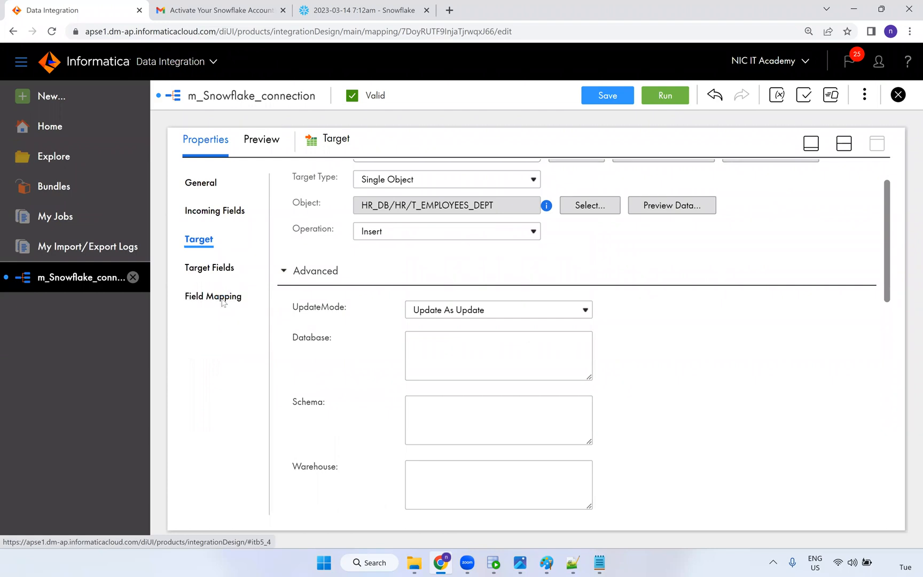
Smart Map all 13 T_EMPLOYEES_DEPT fields, check the DEPARTMENT_NAME mapping, and save.
{"action": "left_click", "coordinate": [223, 300]}
{"action": "scroll", "coordinate": [333, 267], "scroll_direction": "down", "scroll_amount": 1}
{"action": "scroll", "coordinate": [333, 276], "scroll_direction": "up", "scroll_amount": 1}
{"action": "left_click", "coordinate": [823, 221]}
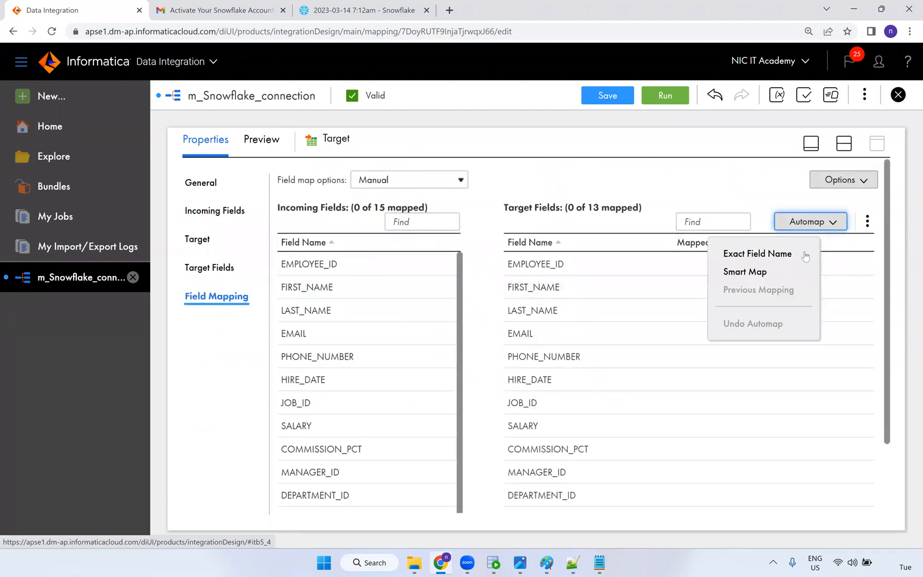
{"action": "left_click", "coordinate": [773, 273]}
{"action": "scroll", "coordinate": [769, 316], "scroll_direction": "down", "scroll_amount": 2}
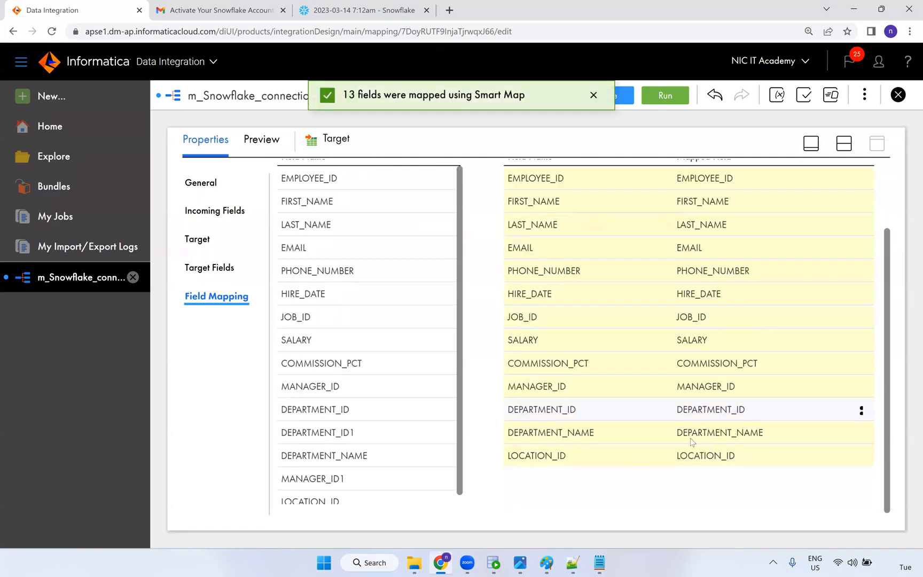
{"action": "left_click_drag", "start_coordinate": [602, 437], "coordinate": [508, 436]}
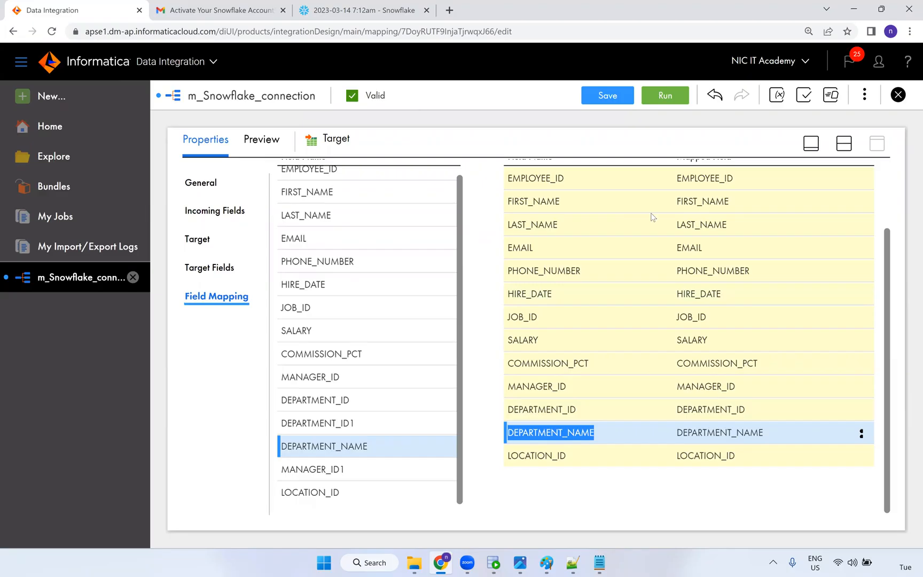
{"action": "scroll", "coordinate": [841, 226], "scroll_direction": "up", "scroll_amount": 2}
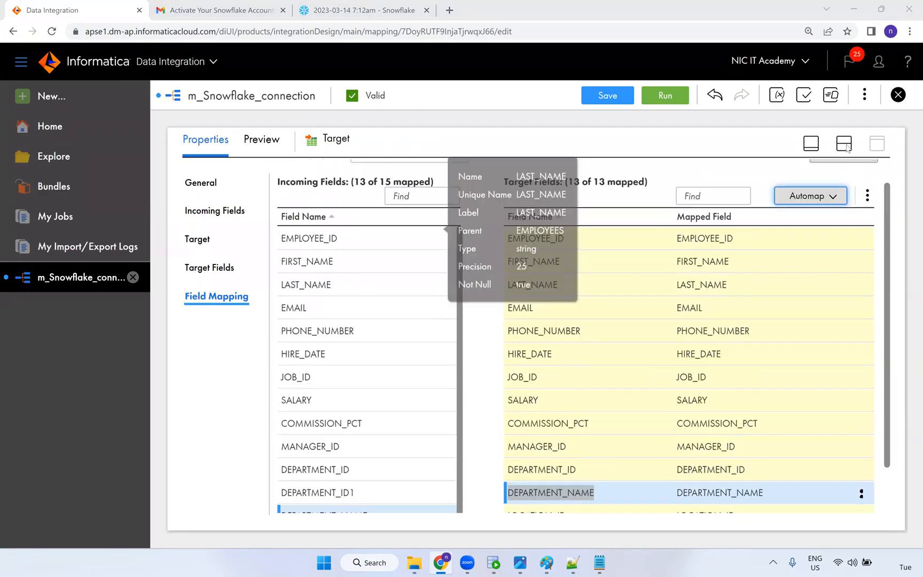
{"action": "left_click", "coordinate": [614, 100]}
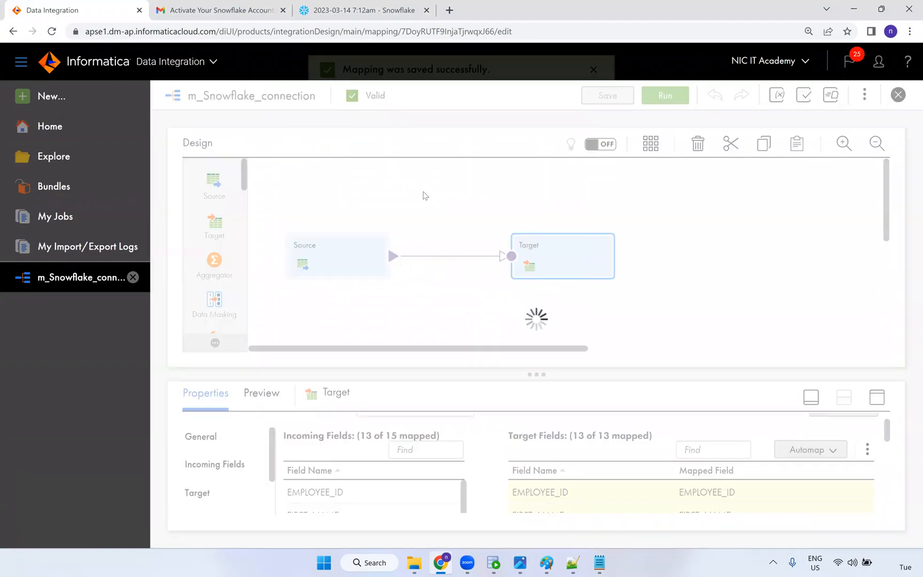
Run the m_Snowflake_connection mapping and monitor it in My Jobs.
{"action": "left_click", "coordinate": [666, 99]}
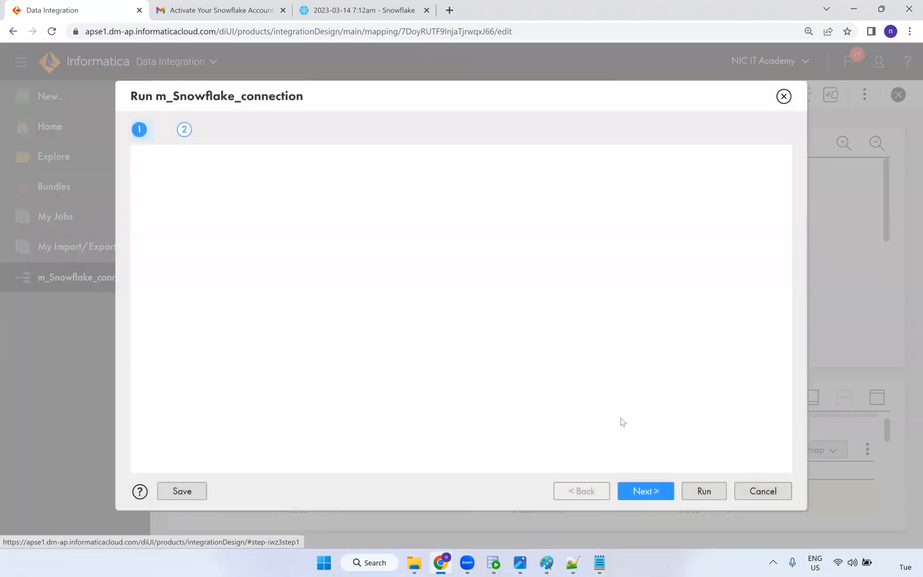
{"action": "left_click", "coordinate": [693, 496]}
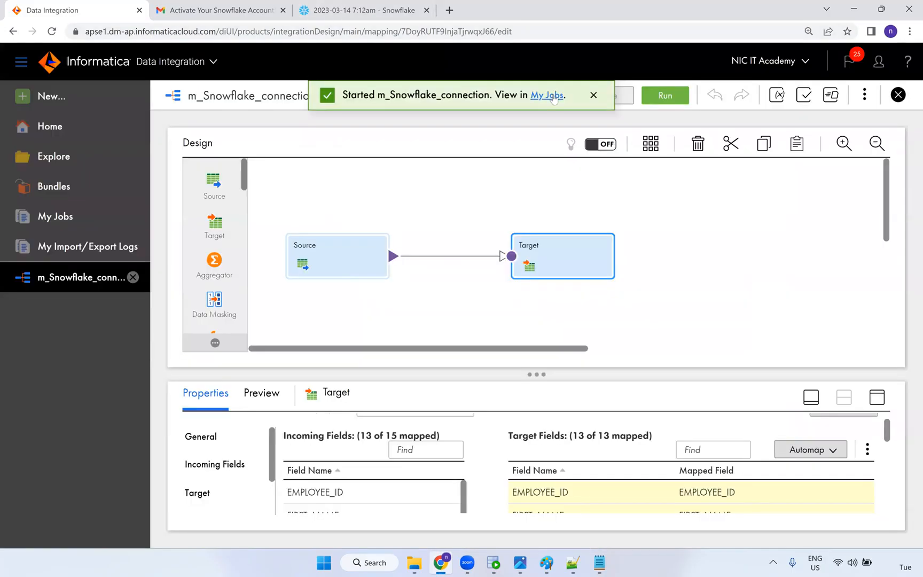
{"action": "left_click", "coordinate": [555, 97]}
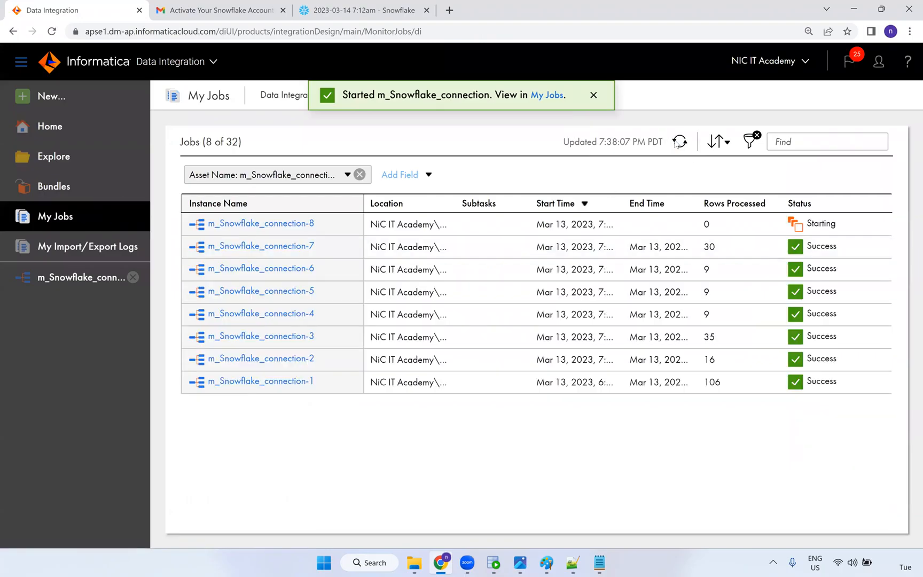
Refresh the job list until m_Snowflake_connection-8 shows Success, then open its details showing 105 rows.
{"action": "left_click", "coordinate": [677, 144]}
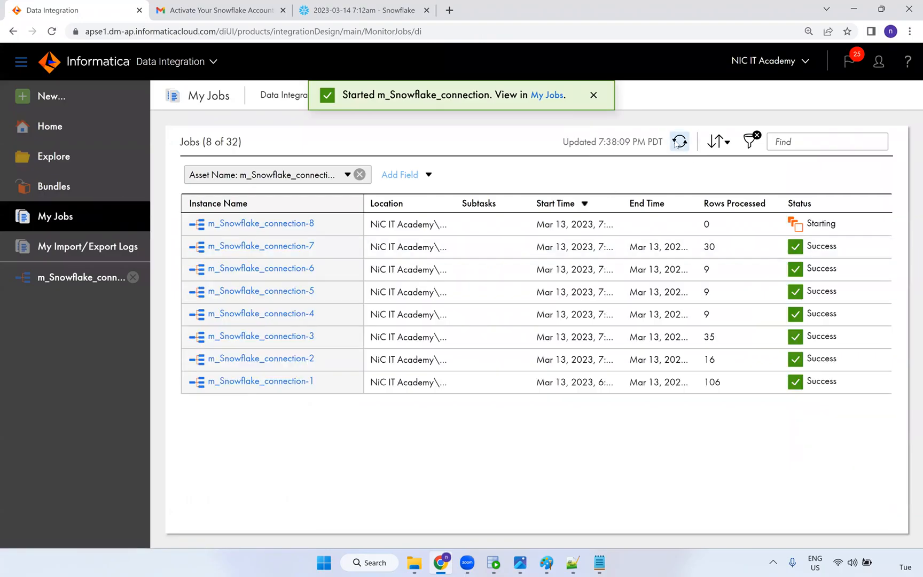
{"action": "left_click", "coordinate": [680, 142]}
{"action": "left_click", "coordinate": [681, 142]}
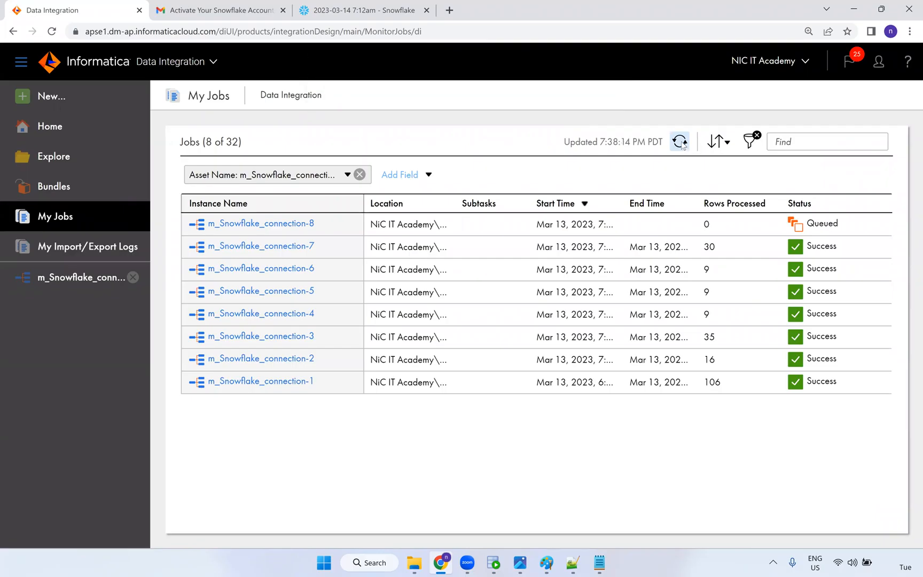
{"action": "left_click", "coordinate": [679, 148]}
{"action": "left_click", "coordinate": [679, 148]}
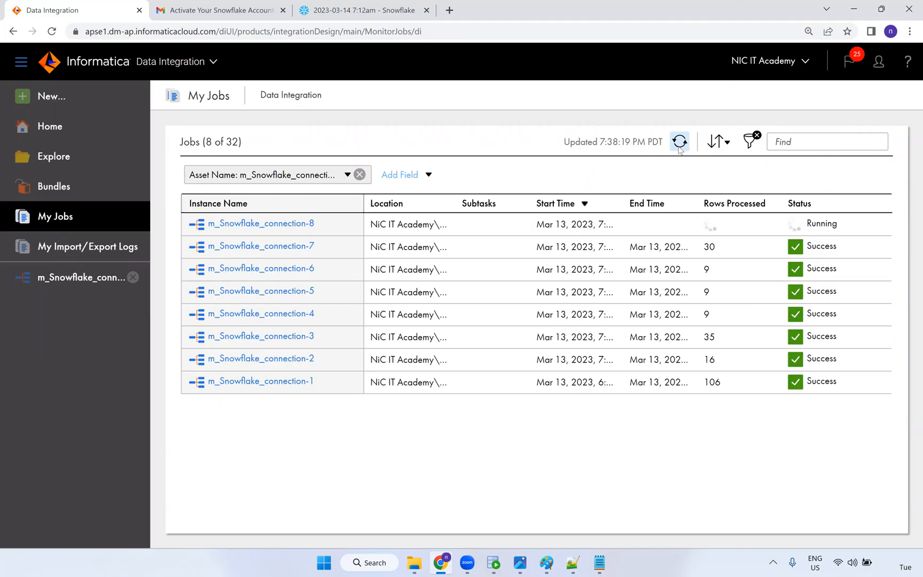
{"action": "left_click", "coordinate": [679, 148]}
{"action": "left_click", "coordinate": [679, 148]}
{"action": "left_click", "coordinate": [680, 149]}
{"action": "left_click", "coordinate": [679, 148]}
{"action": "left_click", "coordinate": [679, 149]}
{"action": "left_click", "coordinate": [679, 148]}
{"action": "left_click", "coordinate": [680, 141]}
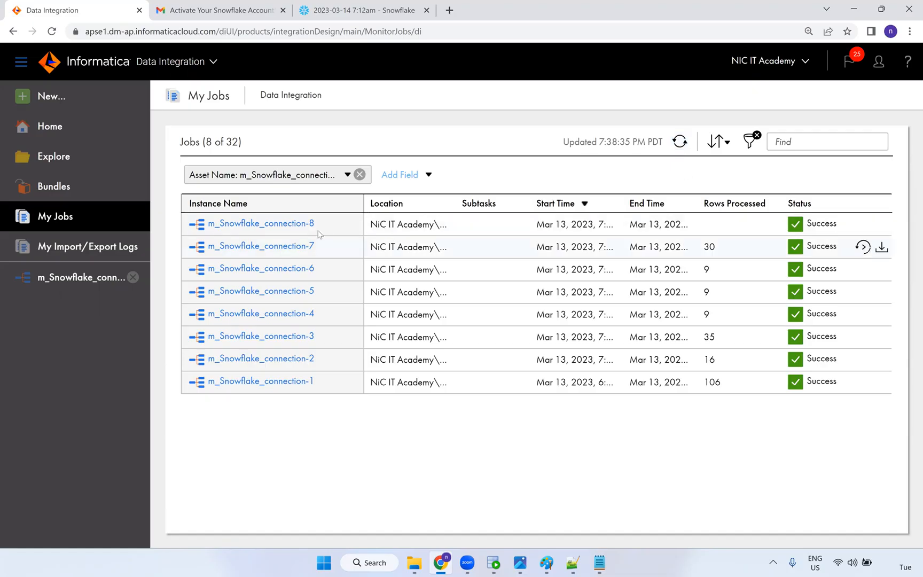
{"action": "left_click", "coordinate": [260, 224]}
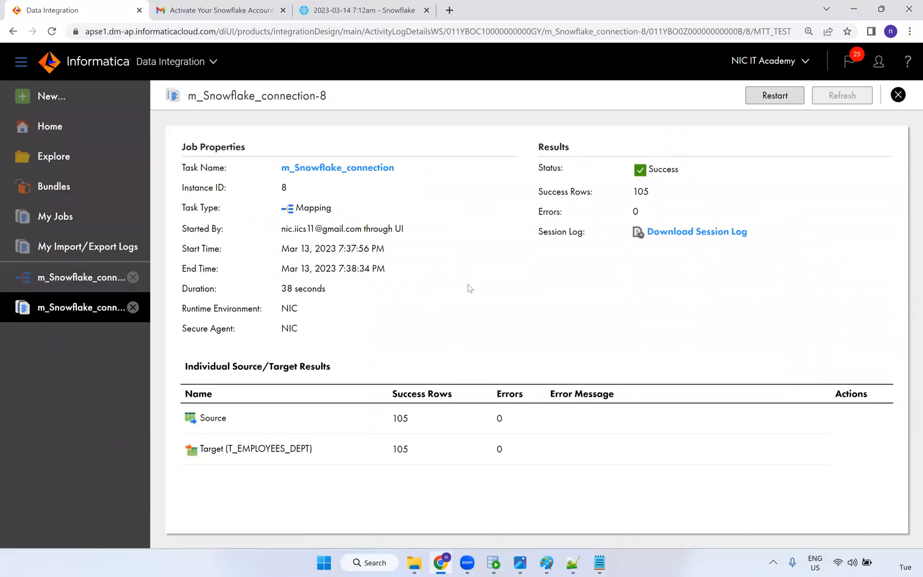
{"action": "double_click", "coordinate": [389, 422]}
{"action": "double_click", "coordinate": [372, 453]}
{"action": "double_click", "coordinate": [389, 422]}
{"action": "left_click", "coordinate": [497, 564]}
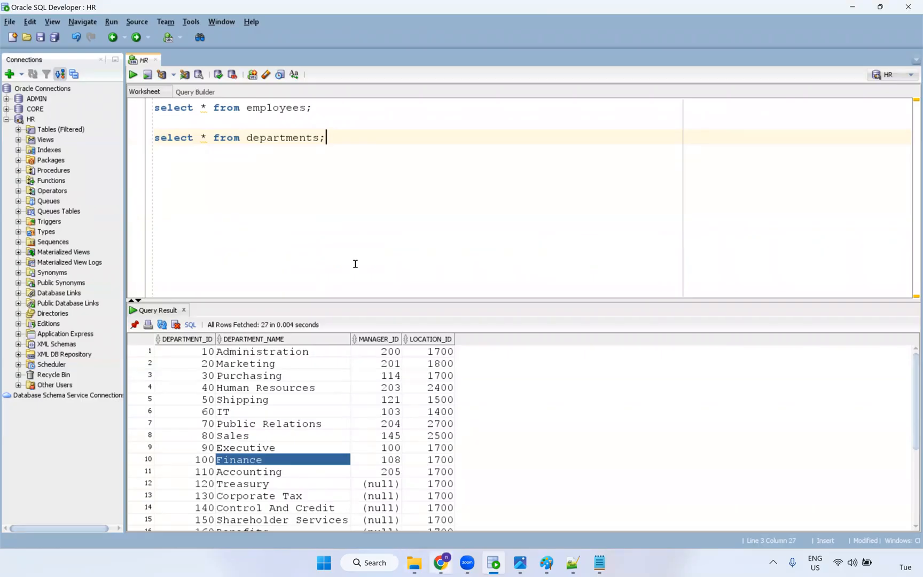
{"action": "key", "text": "alt+Tab"}
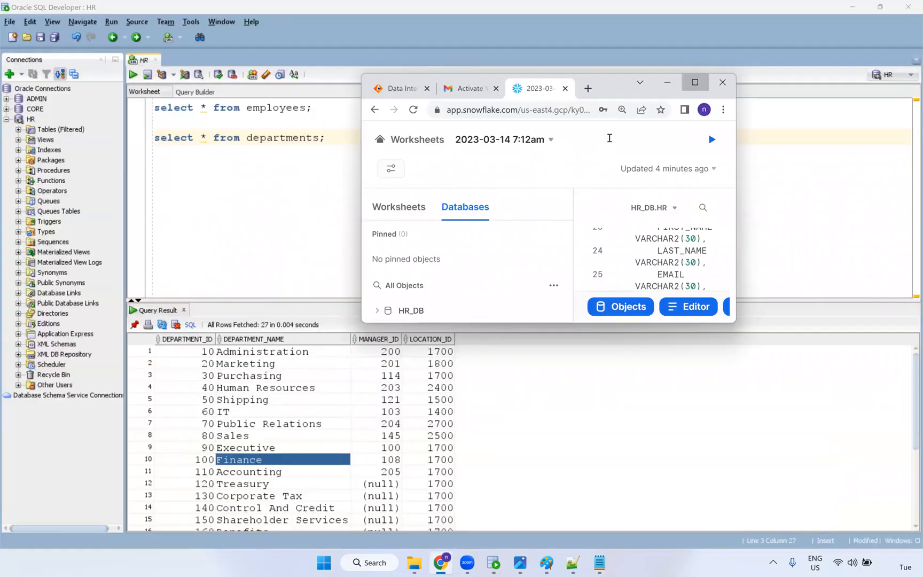
Run select * from T_EMPLOYEES_DEPT in Snowflake and inspect the Finance rows among 105 results.
{"action": "left_click", "coordinate": [696, 85]}
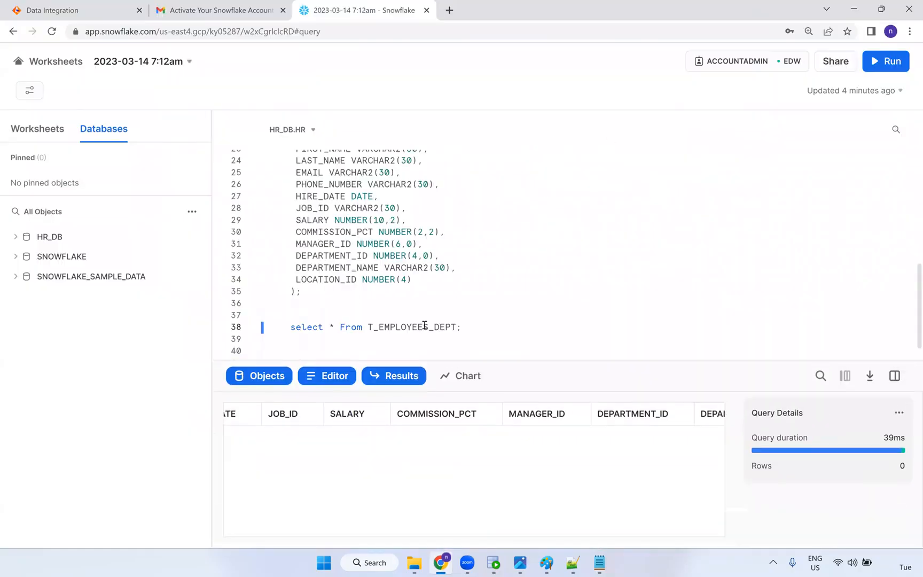
{"action": "key", "text": "ctrl+Return"}
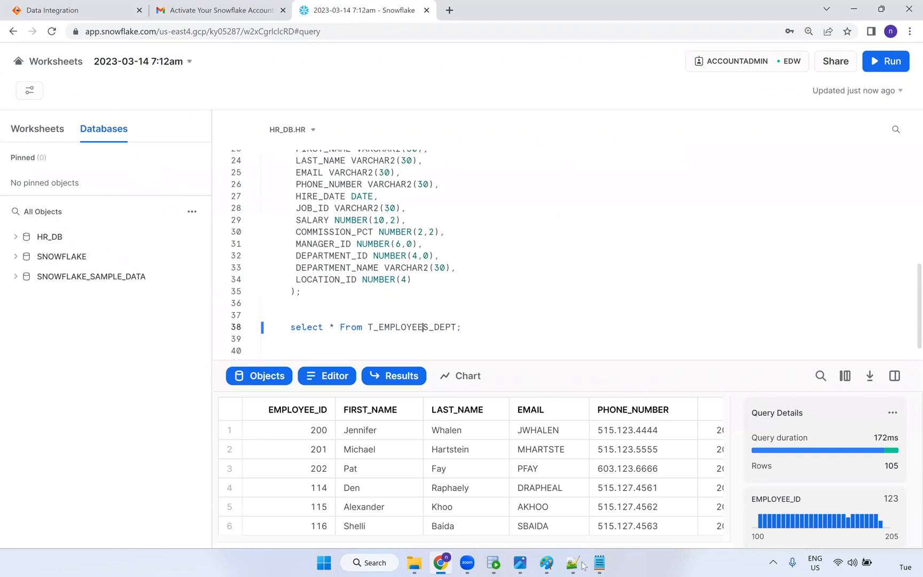
{"action": "scroll", "coordinate": [655, 506], "scroll_direction": "right", "scroll_amount": 10}
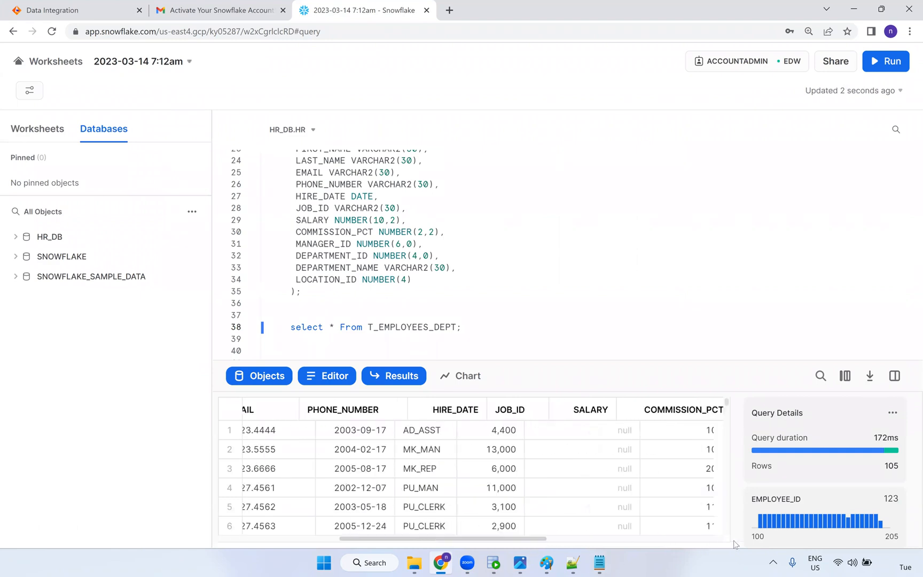
{"action": "scroll", "coordinate": [577, 459], "scroll_direction": "down", "scroll_amount": 10}
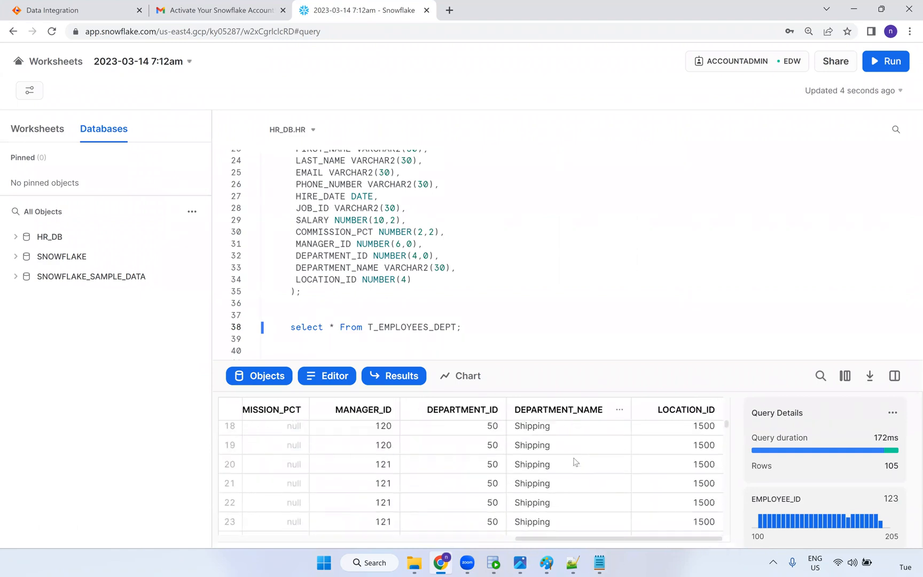
{"action": "scroll", "coordinate": [575, 476], "scroll_direction": "down", "scroll_amount": 20}
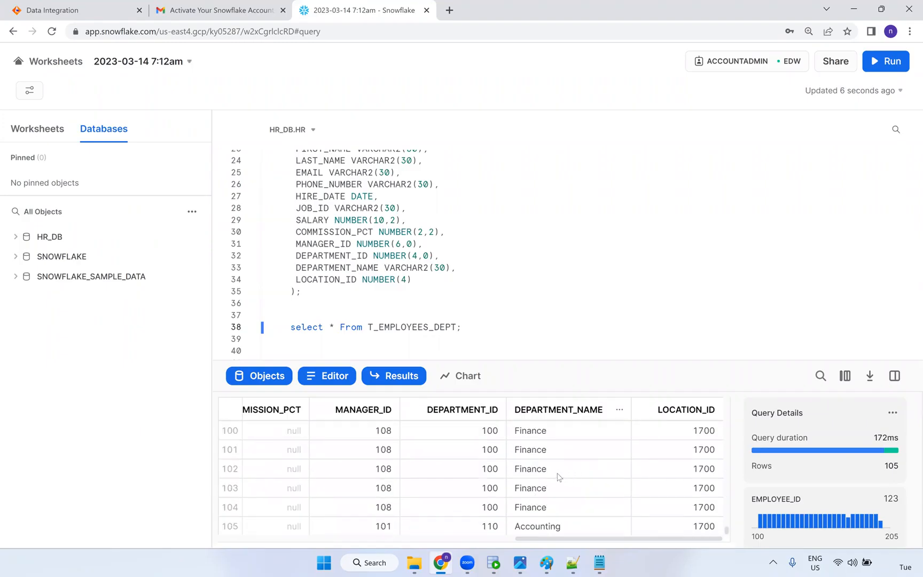
{"action": "left_click", "coordinate": [544, 488]}
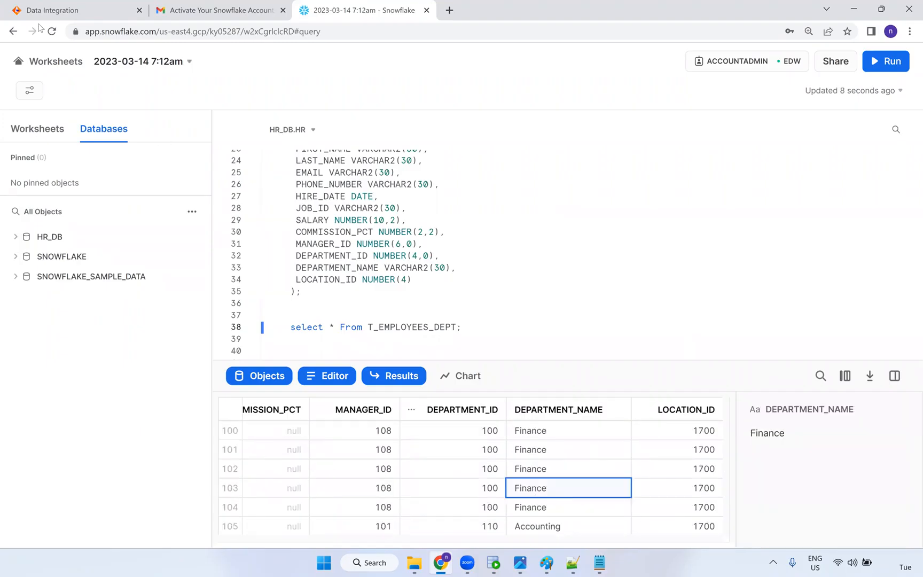
{"action": "left_click", "coordinate": [61, 15]}
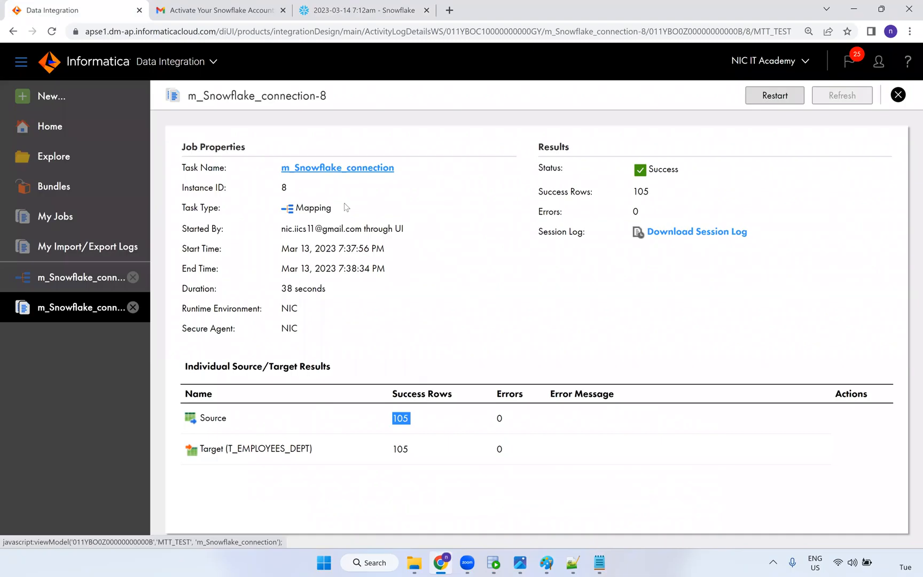
{"action": "left_click", "coordinate": [331, 213]}
Open the Source transformation's query options to reach the filter settings.
{"action": "left_click", "coordinate": [345, 254]}
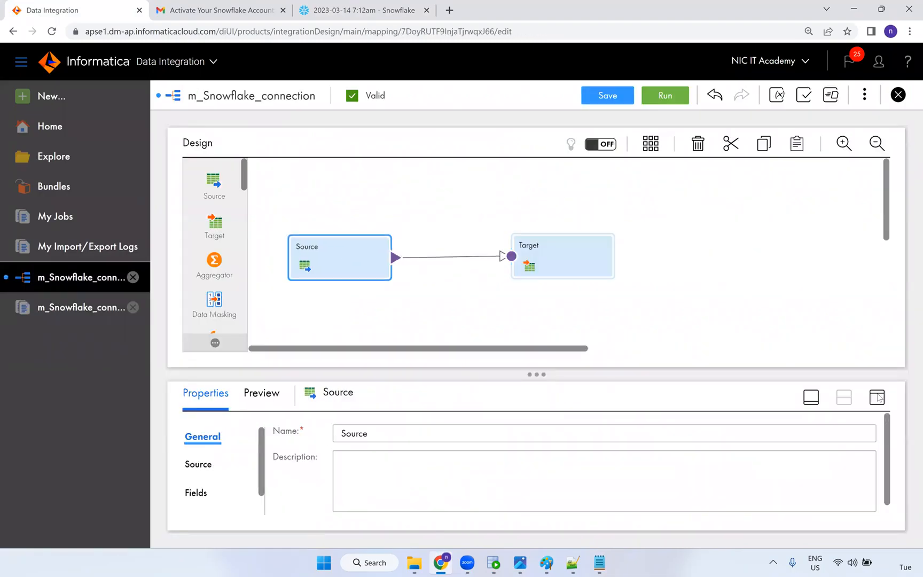
{"action": "left_click", "coordinate": [878, 397]}
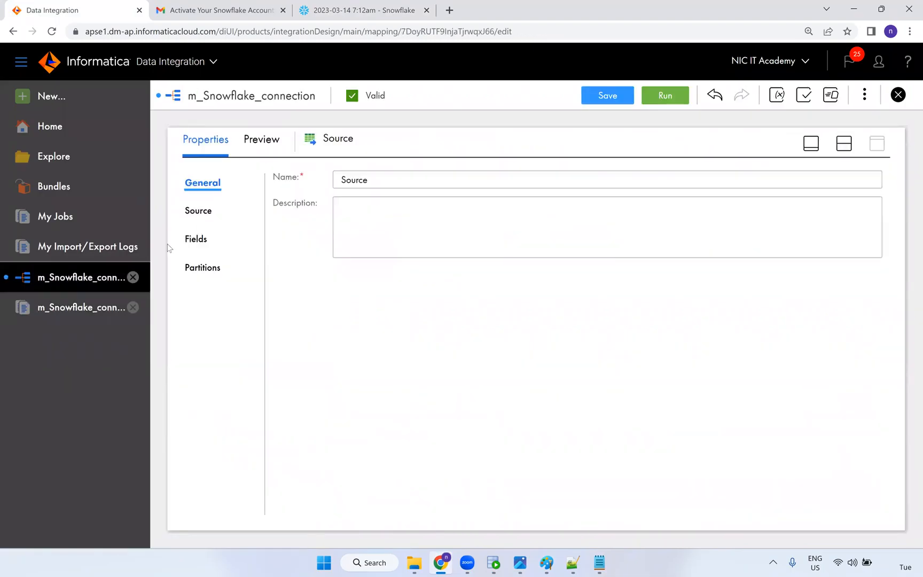
{"action": "left_click", "coordinate": [203, 213]}
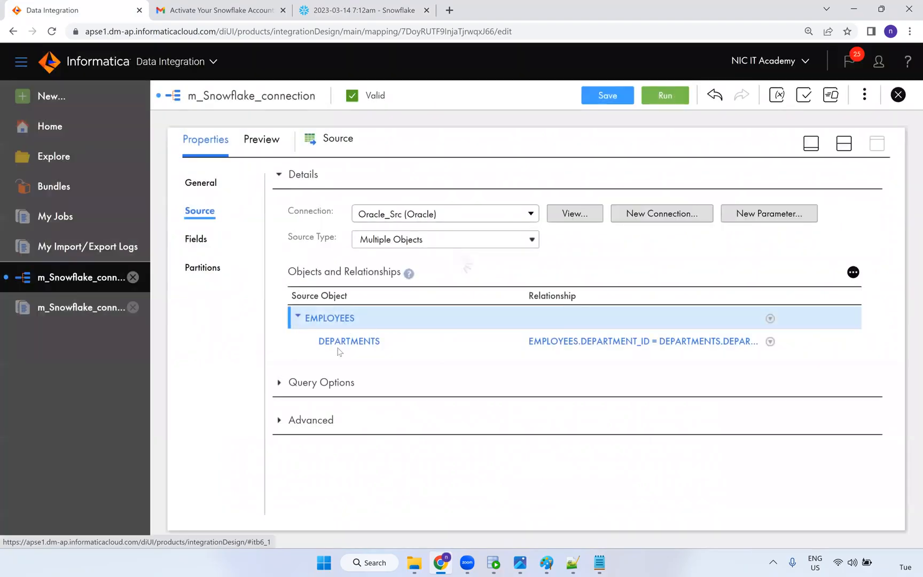
{"action": "left_click", "coordinate": [280, 387]}
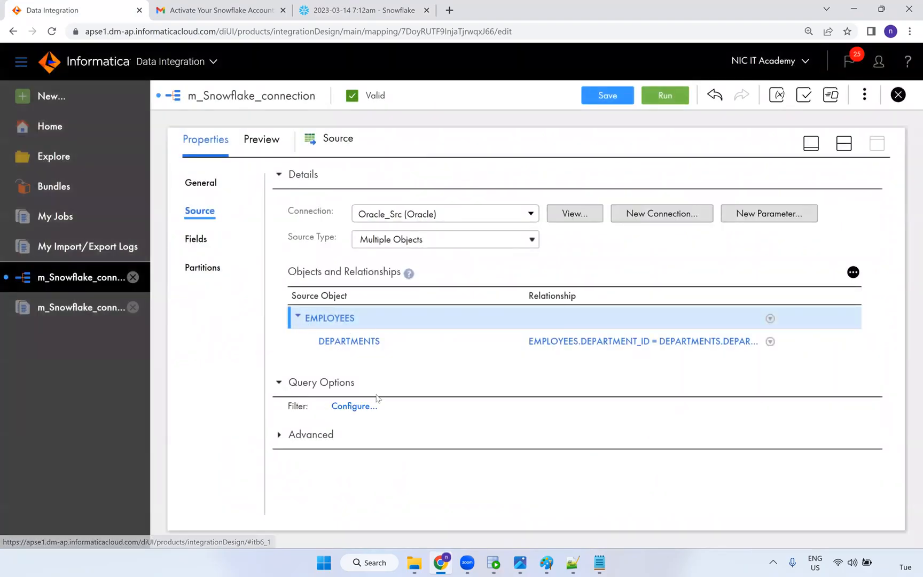
{"action": "left_click", "coordinate": [368, 421]}
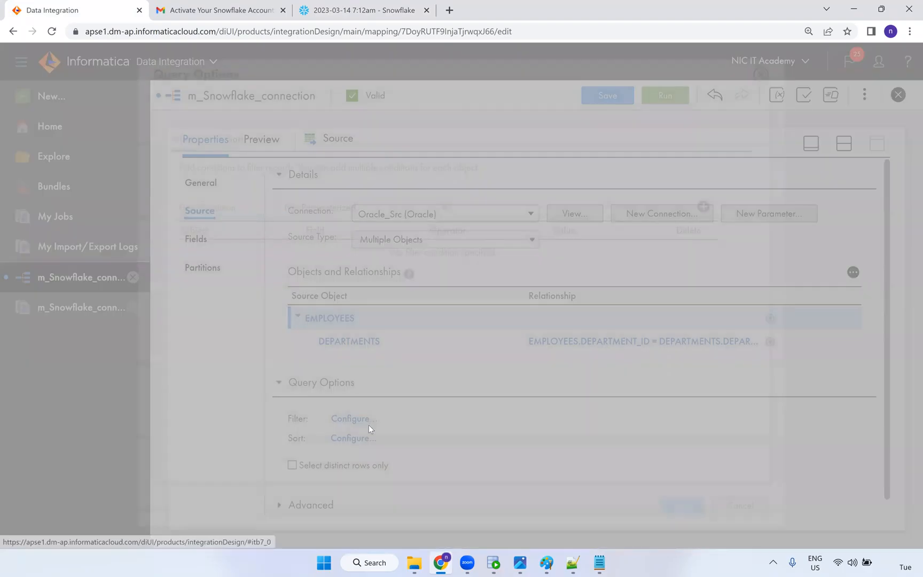
Add the source filter DEPARTMENTS.DEPARTMENT_NAME = 'Finance' and save the mapping.
{"action": "left_click", "coordinate": [704, 207]}
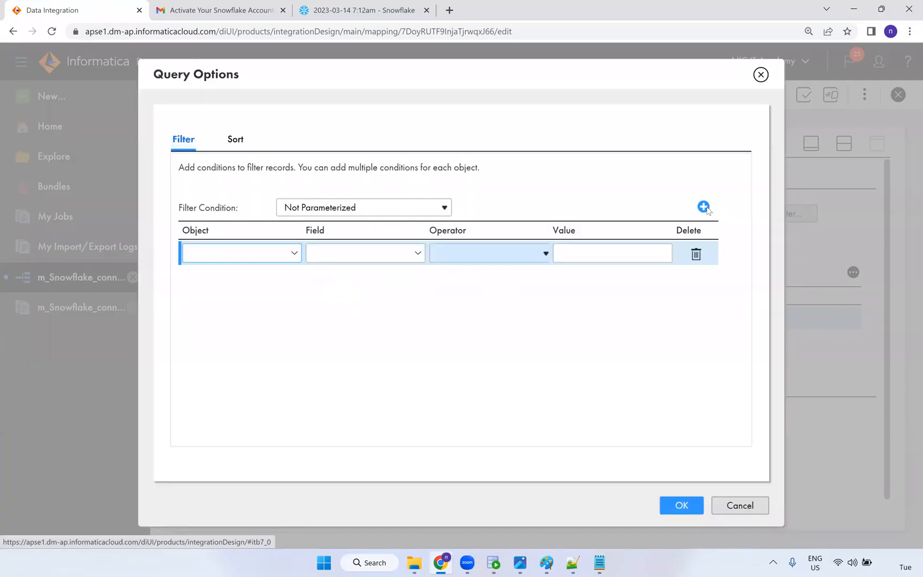
{"action": "left_click", "coordinate": [292, 254]}
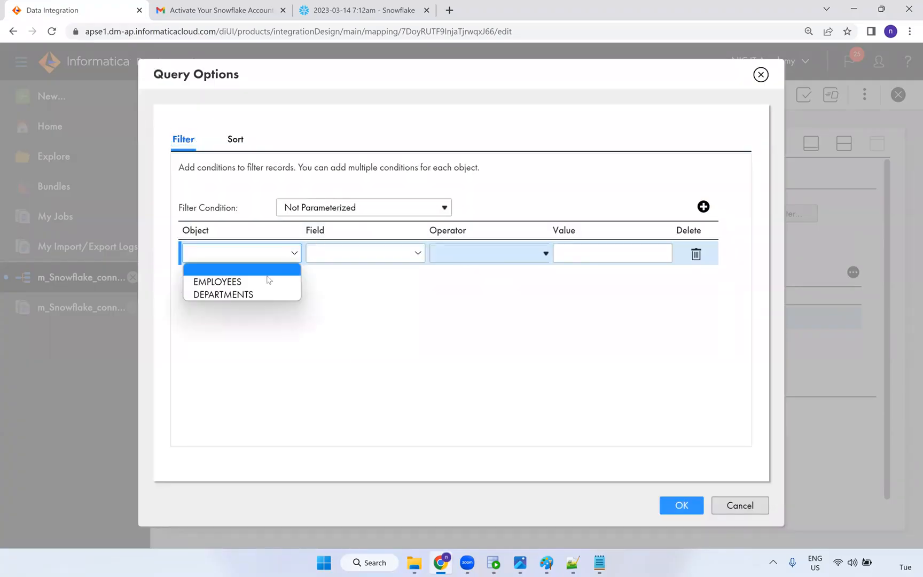
{"action": "left_click", "coordinate": [221, 295]}
{"action": "left_click", "coordinate": [335, 259]}
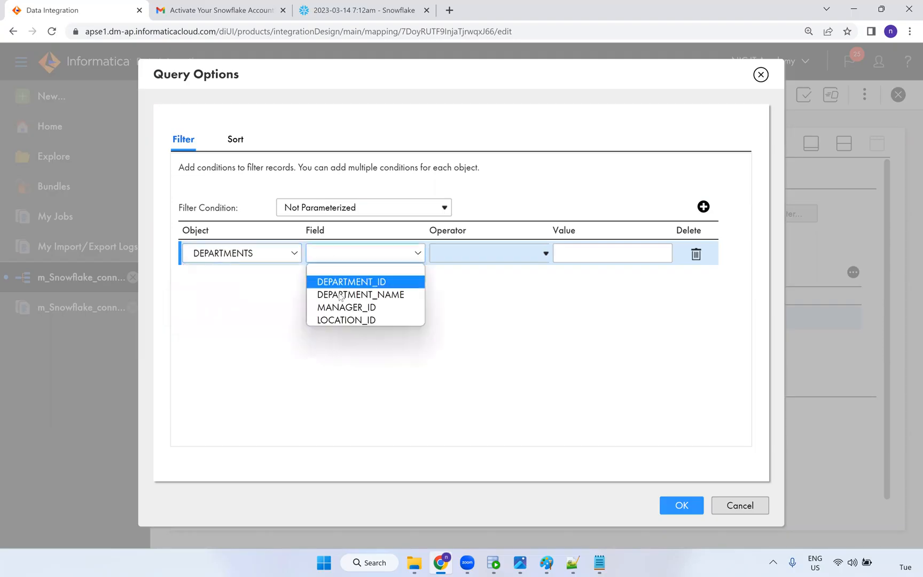
{"action": "left_click", "coordinate": [352, 295]}
{"action": "left_click", "coordinate": [495, 258]}
{"action": "left_click", "coordinate": [489, 269]}
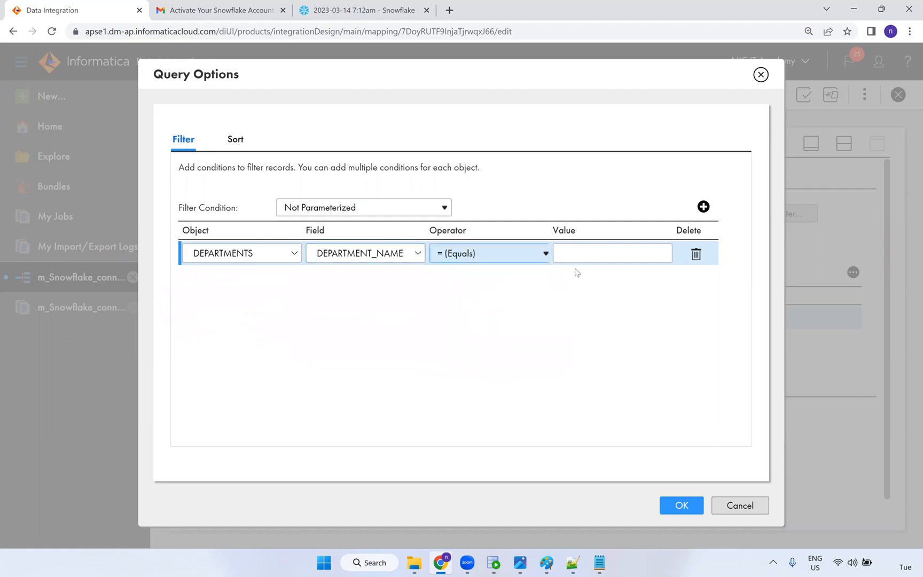
{"action": "left_click", "coordinate": [580, 257]}
{"action": "type", "text": "Finance"}
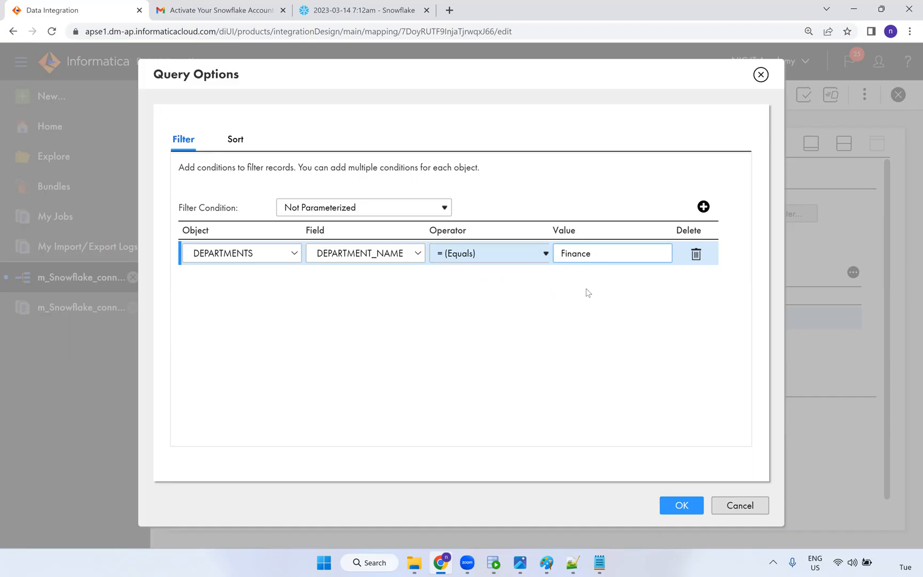
{"action": "left_click", "coordinate": [699, 503]}
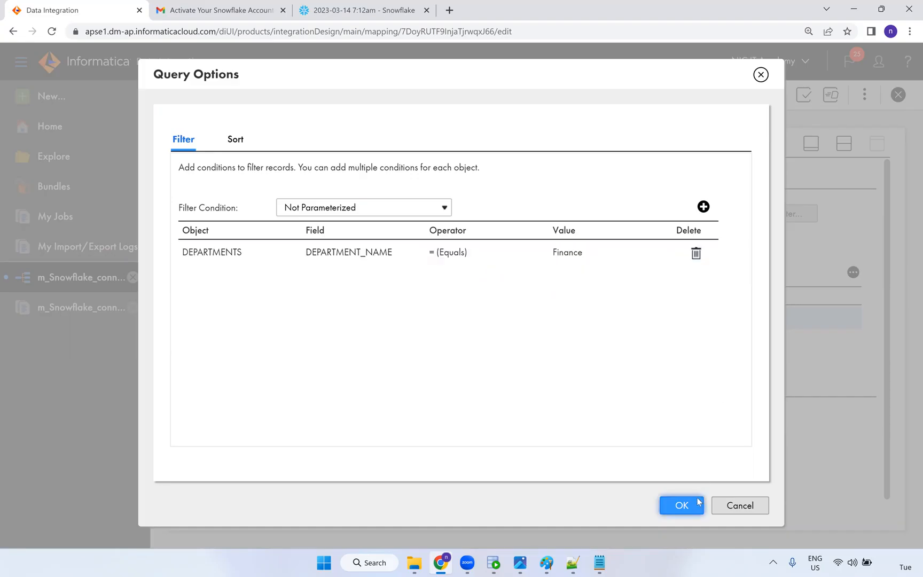
{"action": "left_click", "coordinate": [619, 104]}
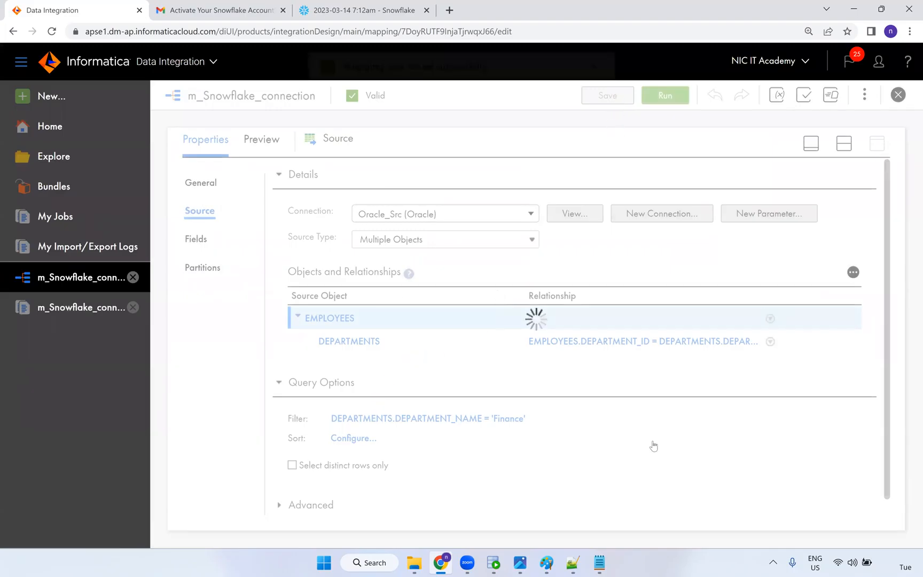
{"action": "left_click", "coordinate": [843, 150]}
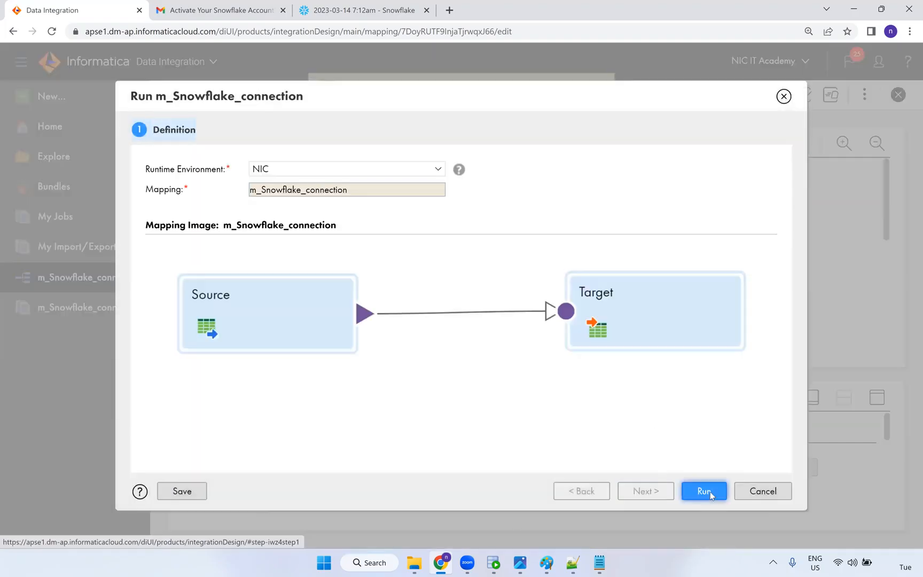
Start a run of the filtered mapping and move the Source and Target nodes up on the canvas.
{"action": "left_click", "coordinate": [708, 491]}
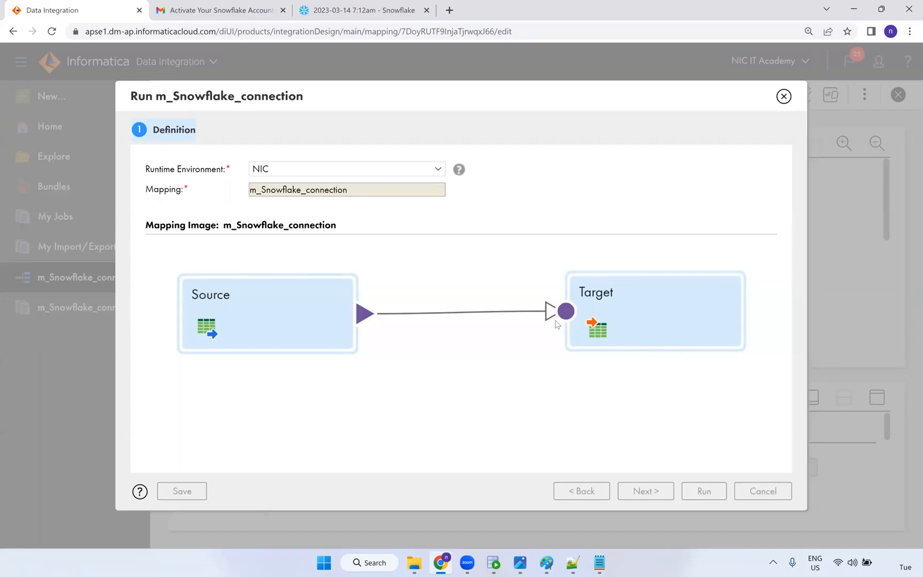
{"action": "key", "text": "alt+Tab"}
{"action": "key", "text": "alt+Tab"}
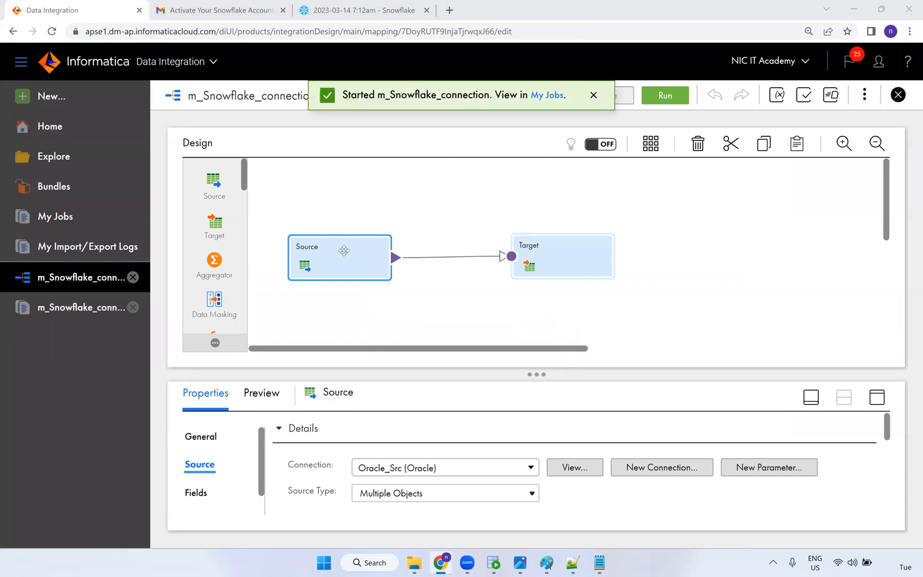
{"action": "left_click_drag", "start_coordinate": [344, 250], "coordinate": [349, 217]}
{"action": "left_click_drag", "start_coordinate": [570, 230], "coordinate": [599, 209]}
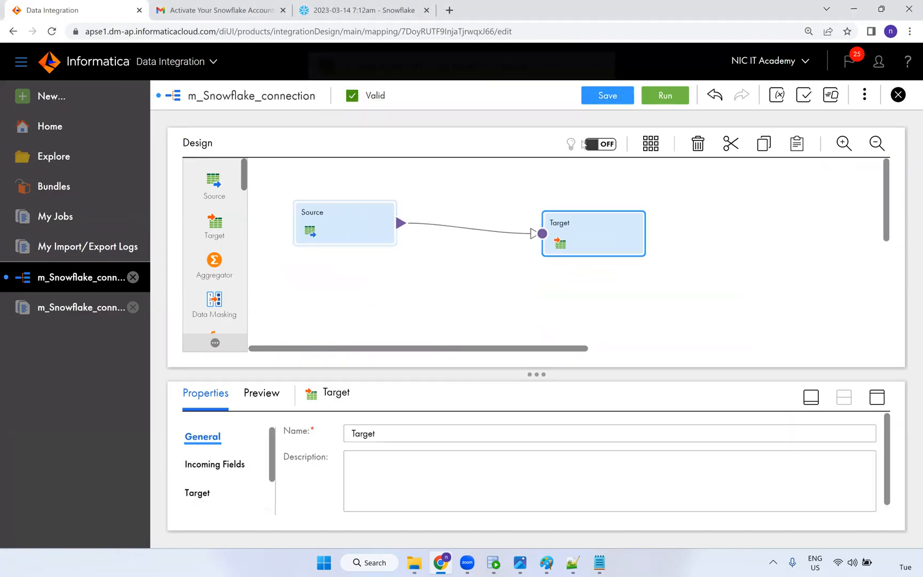
{"action": "left_click", "coordinate": [474, 297]}
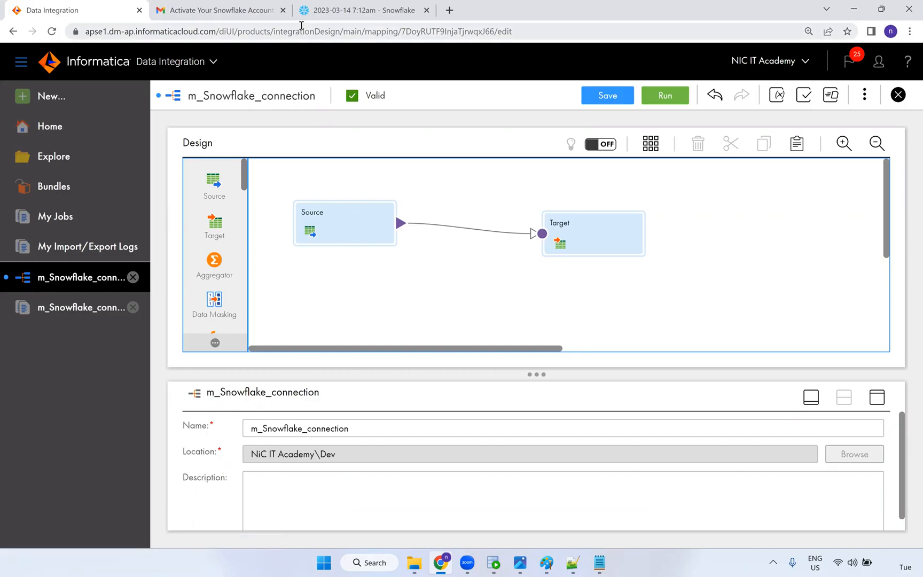
Rerun select * from T_EMPLOYEES_DEPT in Snowflake, which still returns 105 rows.
{"action": "left_click", "coordinate": [315, 10]}
{"action": "left_click_drag", "start_coordinate": [462, 327], "coordinate": [274, 327]}
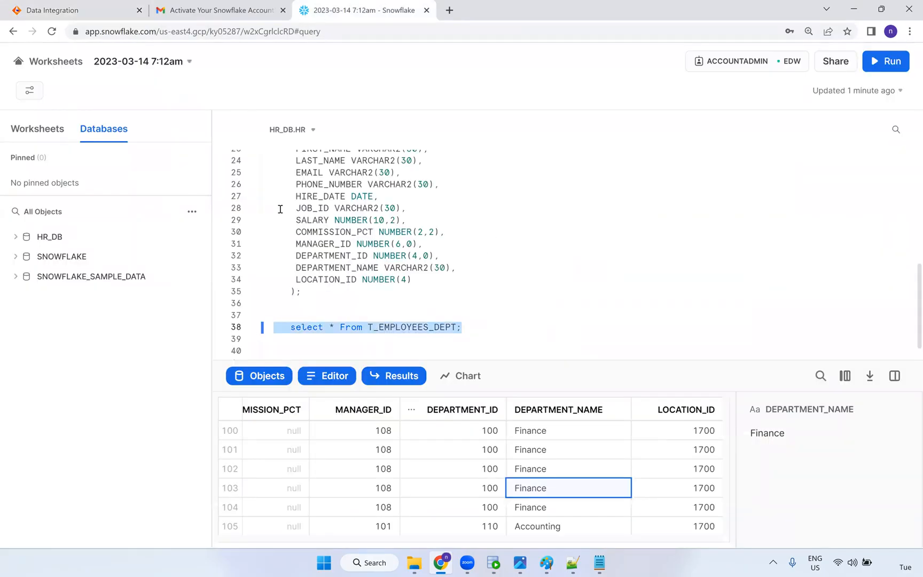
{"action": "left_click", "coordinate": [881, 62]}
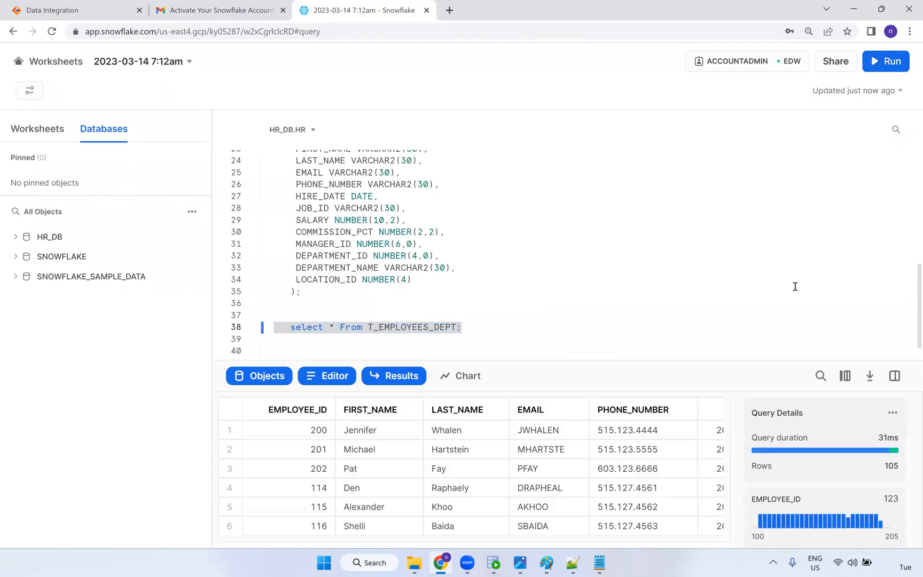
{"action": "scroll", "coordinate": [794, 285], "scroll_direction": "down", "scroll_amount": 1}
{"action": "left_click_drag", "start_coordinate": [407, 540], "coordinate": [694, 524]}
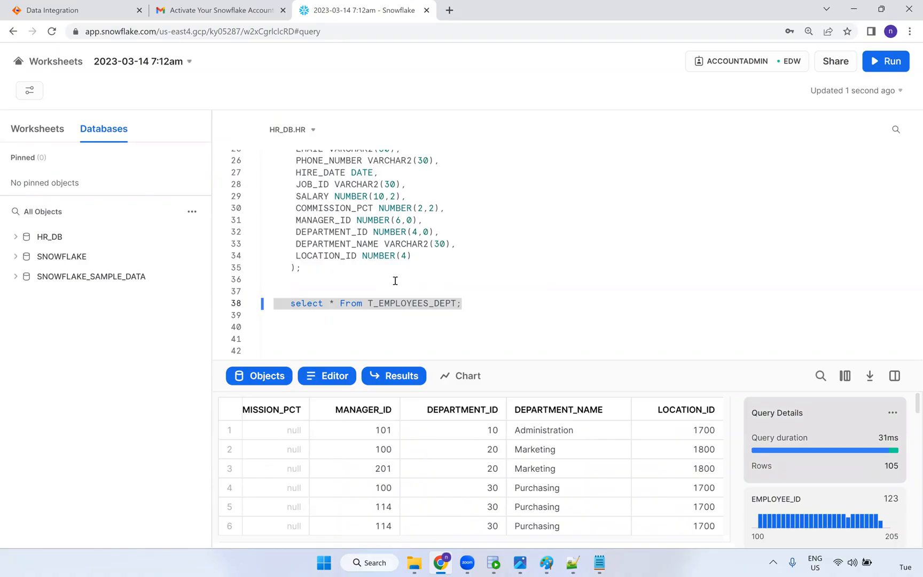
Refresh My Jobs until m_Snowflake_connection-9 succeeds and check its 6 rows loaded into T_EMPLOYEES_DEPT.
{"action": "left_click", "coordinate": [80, 10]}
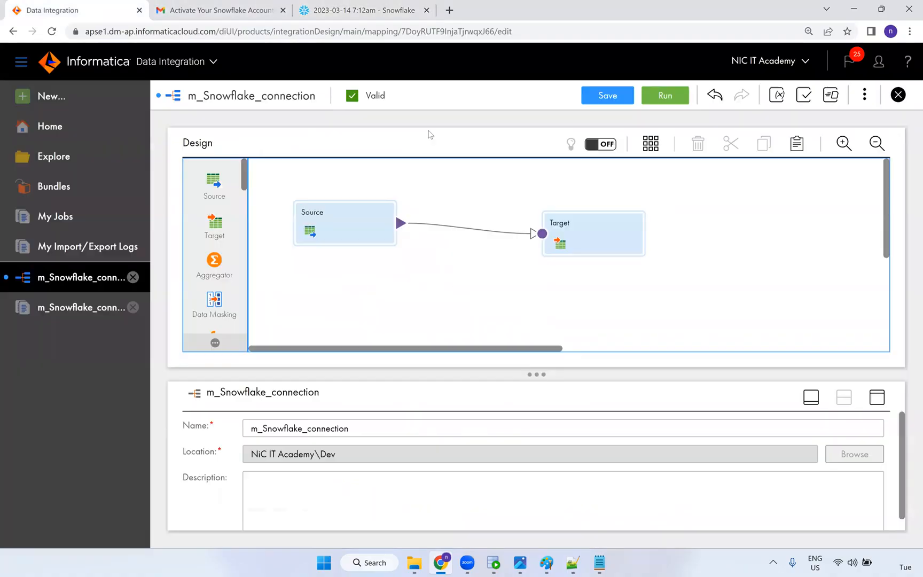
{"action": "left_click", "coordinate": [68, 224]}
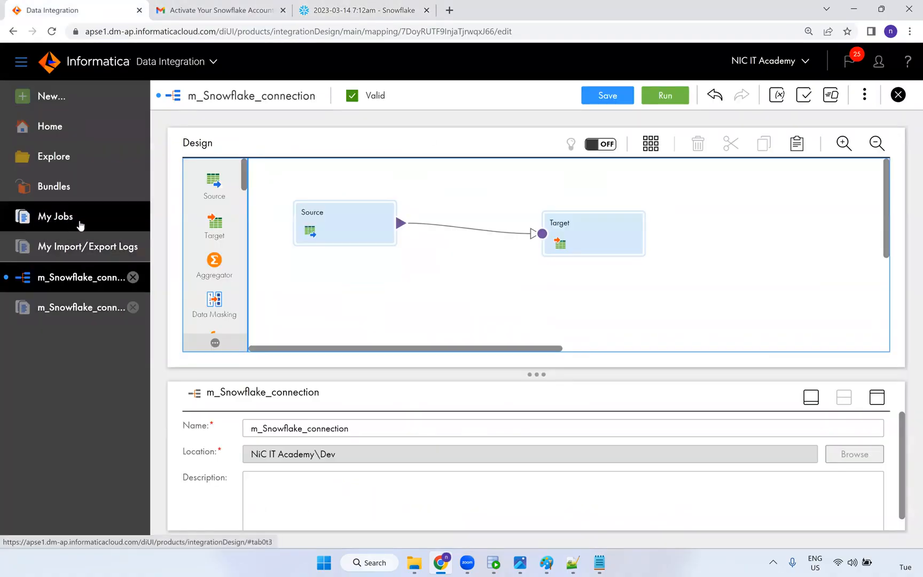
{"action": "left_click", "coordinate": [680, 143]}
{"action": "left_click", "coordinate": [680, 144]}
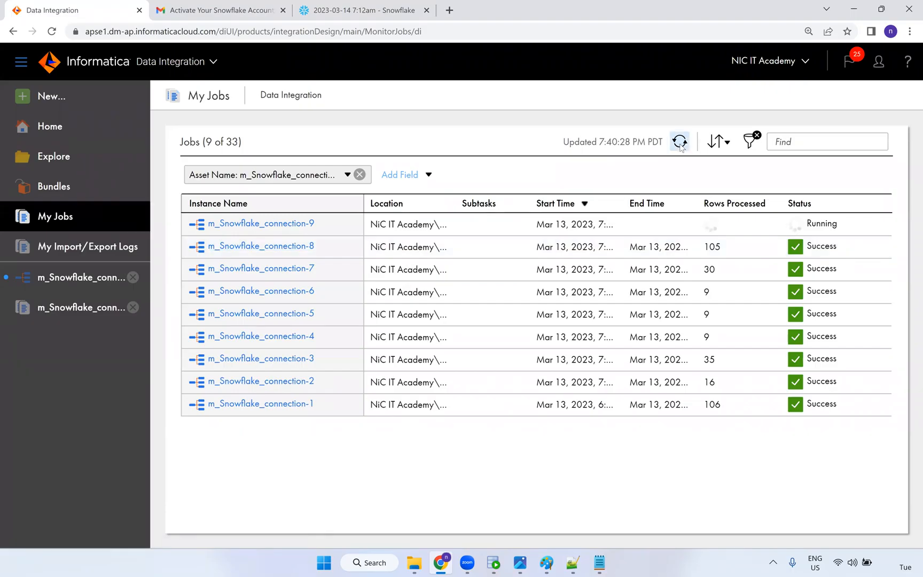
{"action": "left_click", "coordinate": [682, 143]}
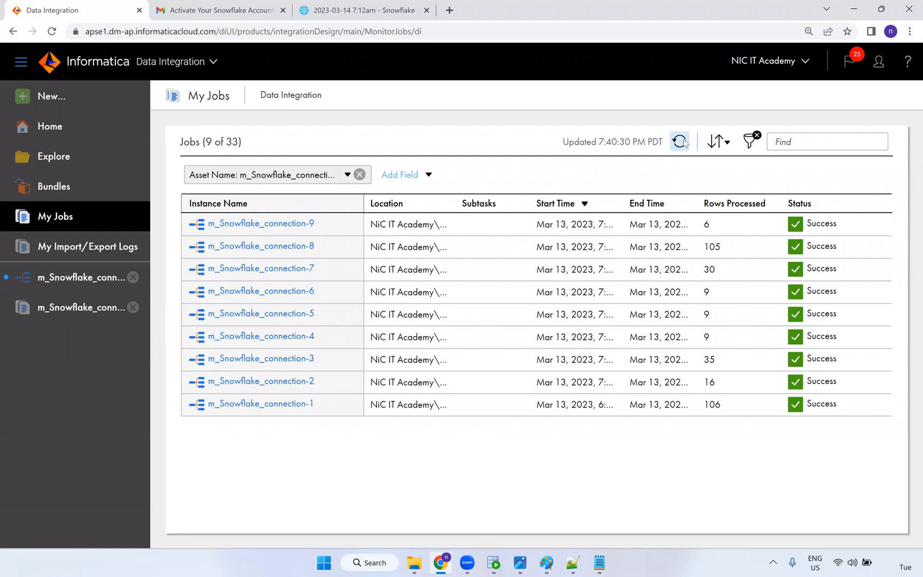
{"action": "left_click", "coordinate": [269, 223]}
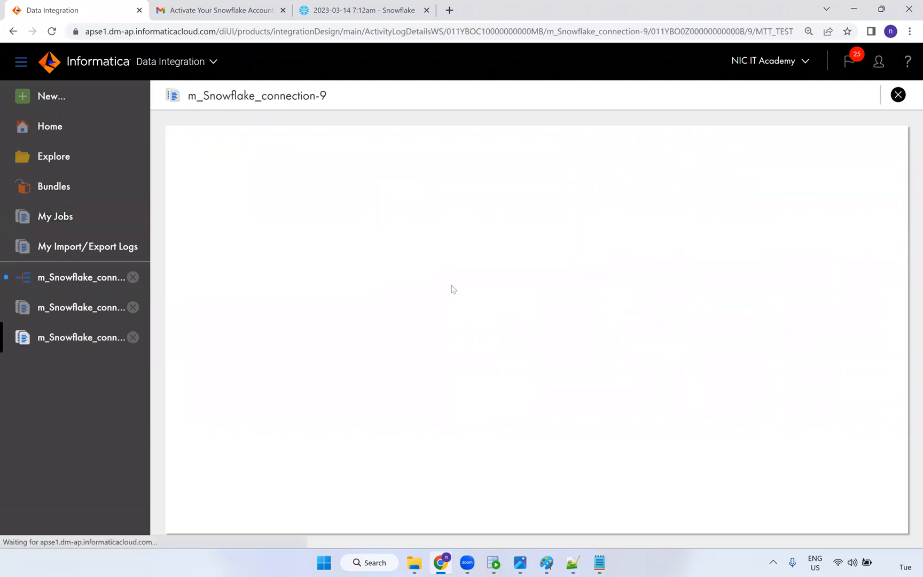
{"action": "double_click", "coordinate": [371, 425]}
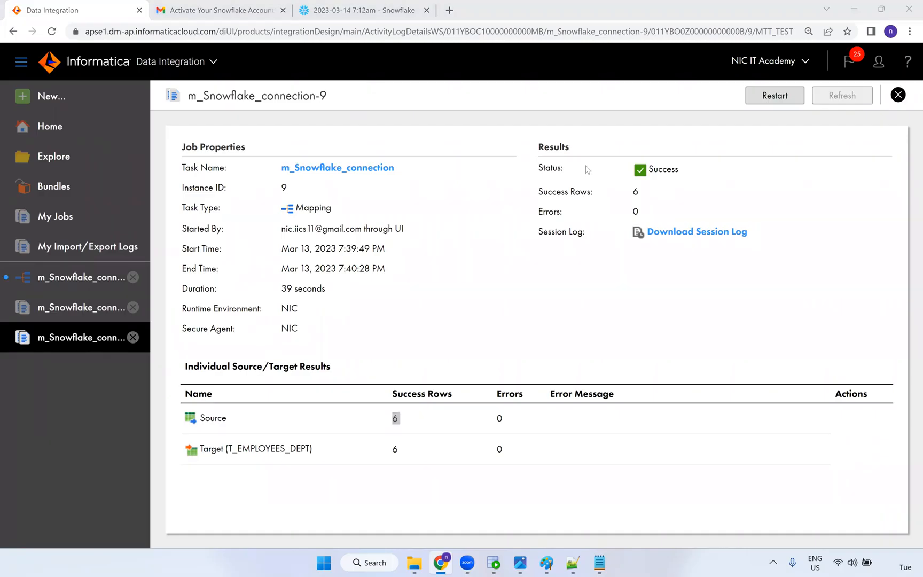
{"action": "left_click", "coordinate": [342, 11]}
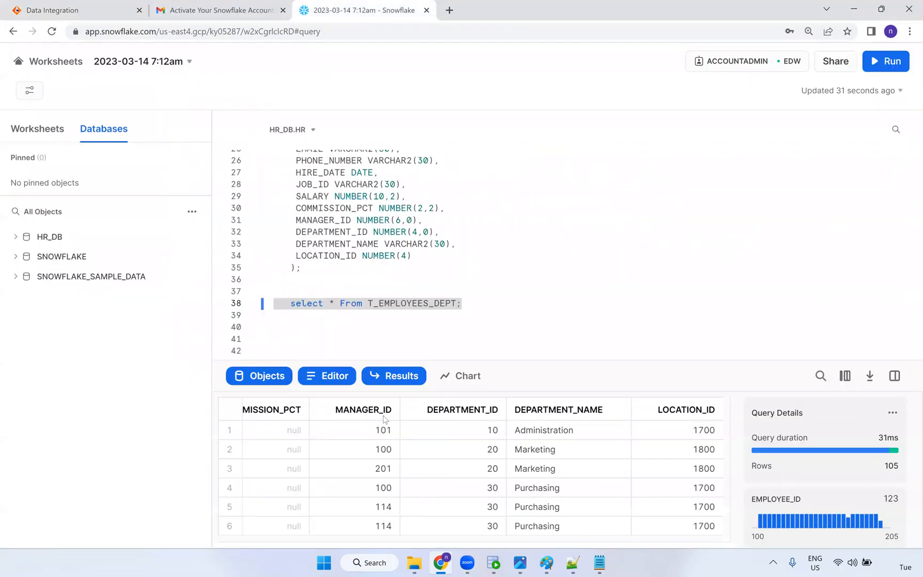
Rerun the T_EMPLOYEES_DEPT query and confirm all 6 rows are Finance, department 100.
{"action": "left_click", "coordinate": [475, 307]}
{"action": "left_click", "coordinate": [282, 305], "text": "shift"}
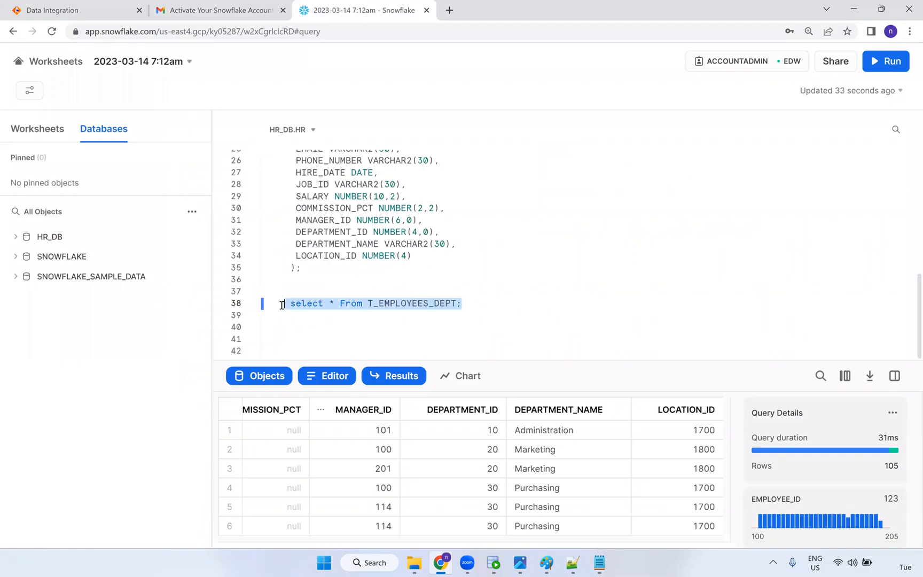
{"action": "key", "text": "ctrl+Return"}
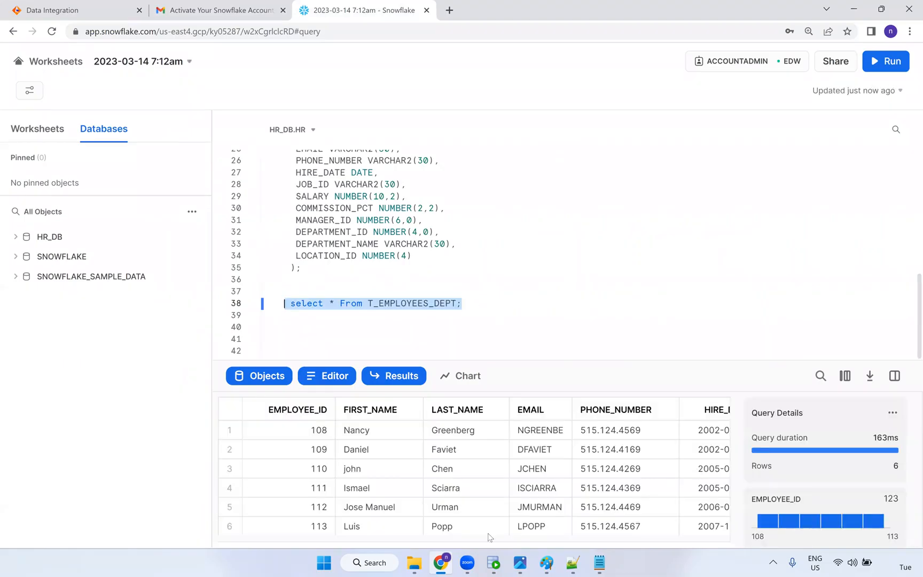
{"action": "left_click_drag", "start_coordinate": [406, 534], "coordinate": [639, 500]}
{"action": "left_click_drag", "start_coordinate": [633, 437], "coordinate": [636, 524]}
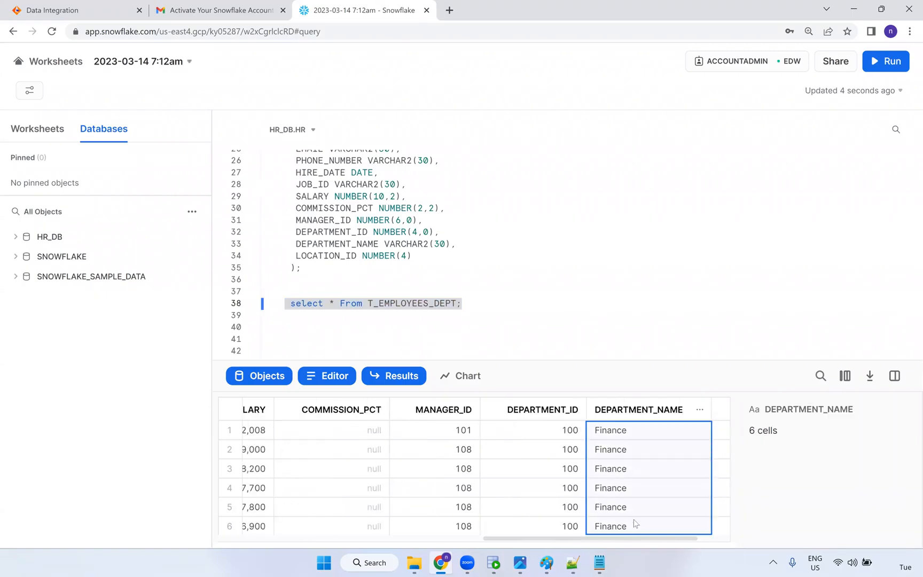
{"action": "left_click", "coordinate": [63, 8]}
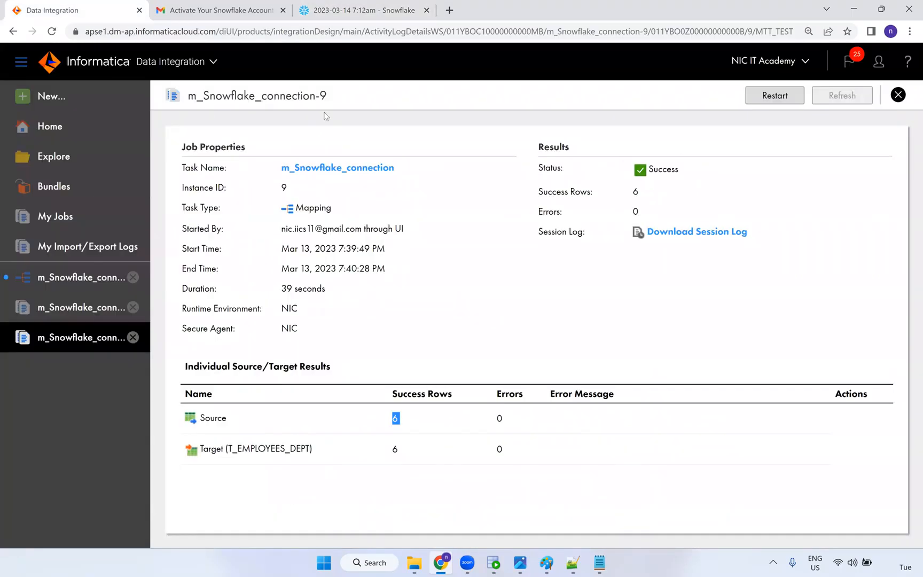
Reopen the m_Snowflake_connection mapping, save it, and select the Source node.
{"action": "left_click", "coordinate": [67, 278]}
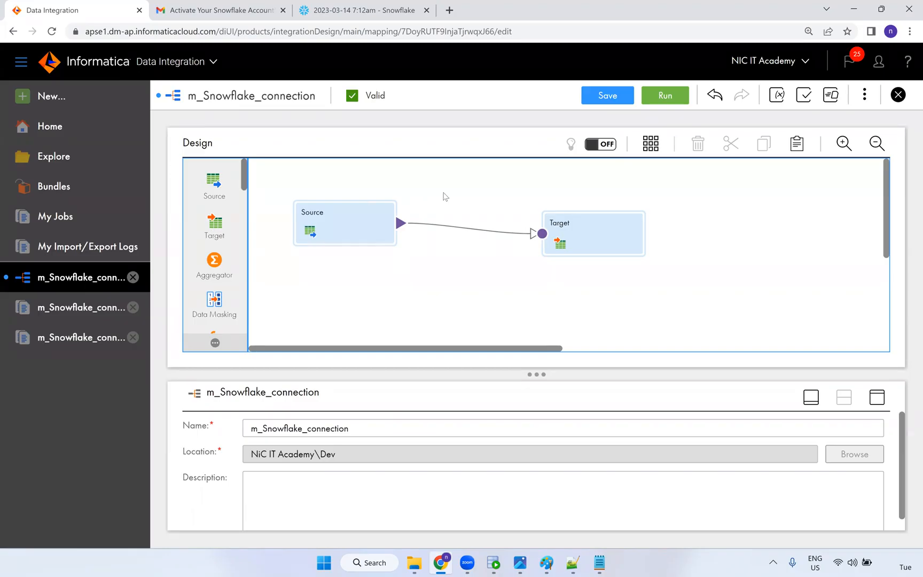
{"action": "left_click", "coordinate": [606, 96]}
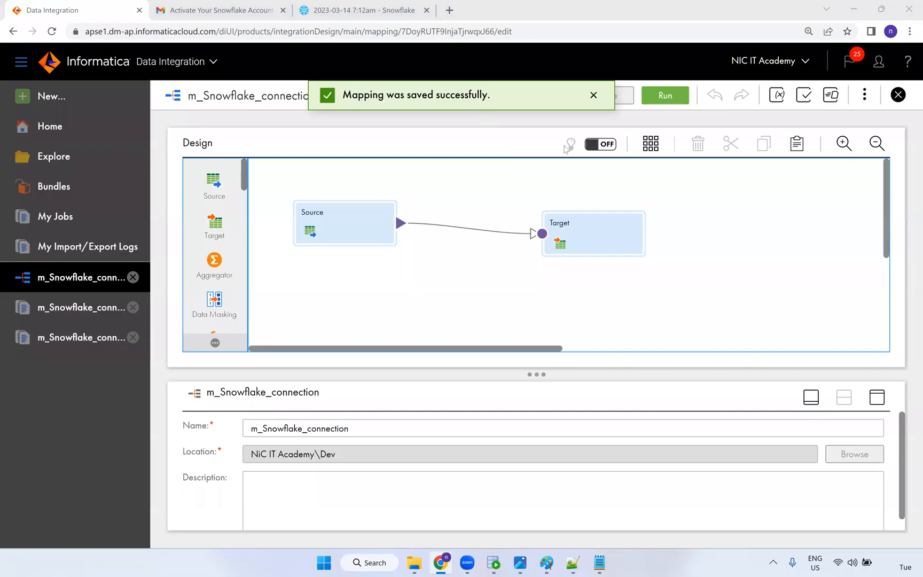
{"action": "left_click", "coordinate": [305, 15]}
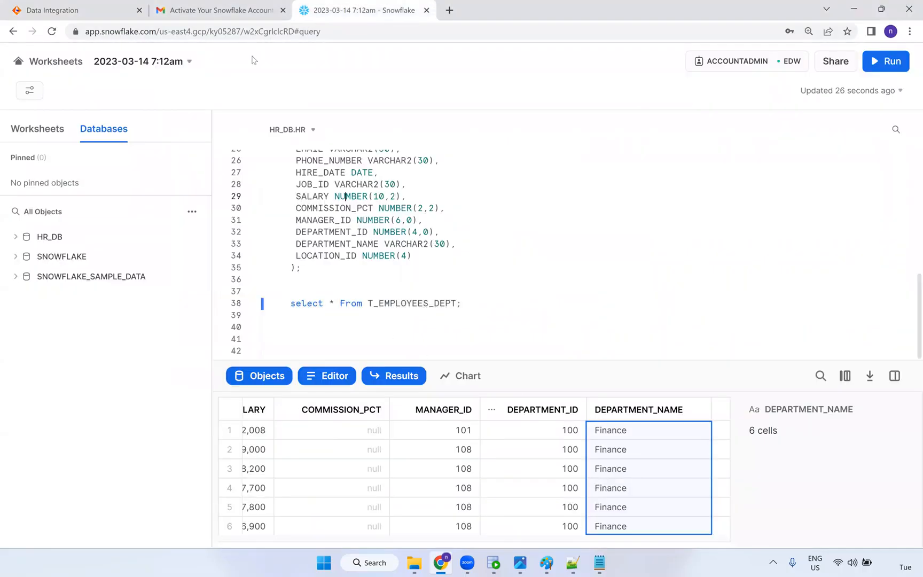
{"action": "left_click", "coordinate": [17, 8]}
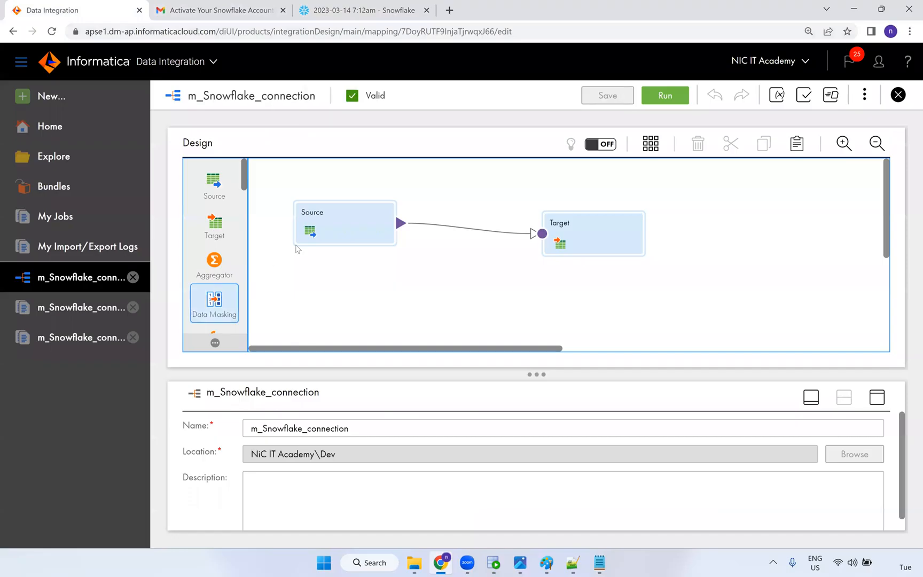
{"action": "left_click", "coordinate": [327, 230]}
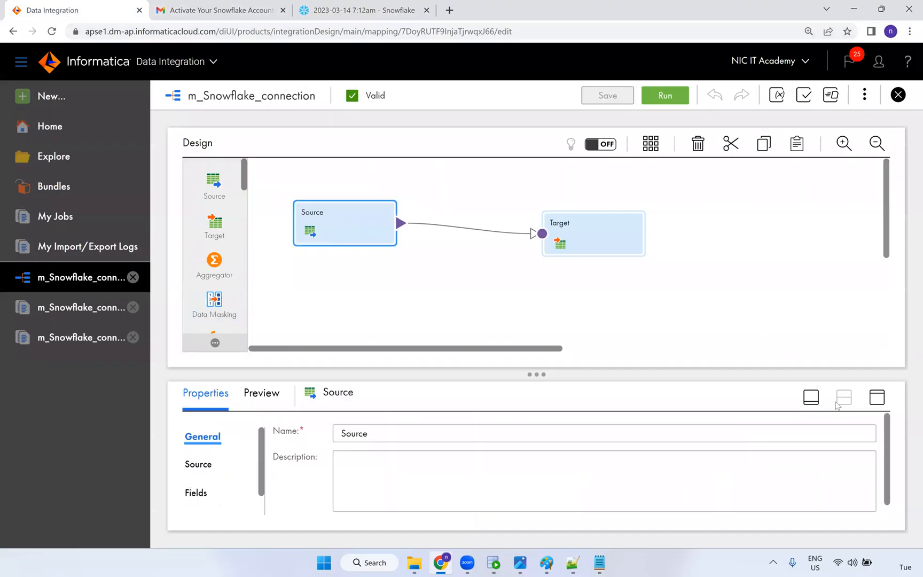
Confirm the Source keeps Multiple Objects, then move the Snowflake tab next to Data Integration.
{"action": "left_click", "coordinate": [199, 210]}
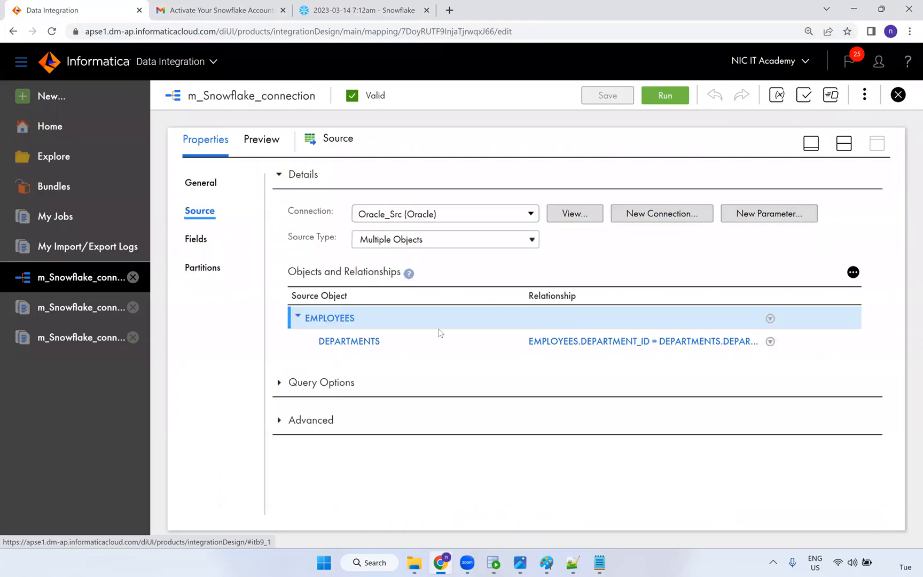
{"action": "left_click", "coordinate": [438, 241]}
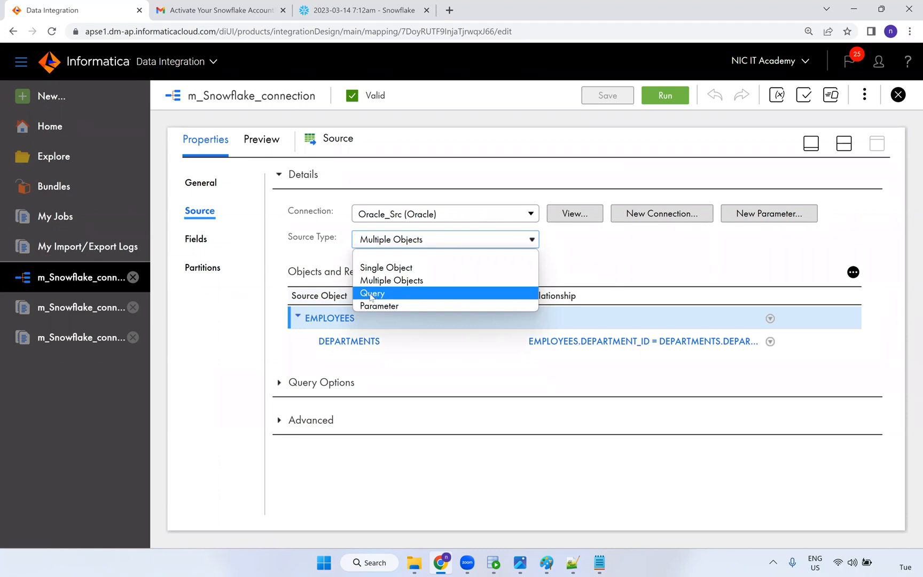
{"action": "left_click", "coordinate": [594, 275]}
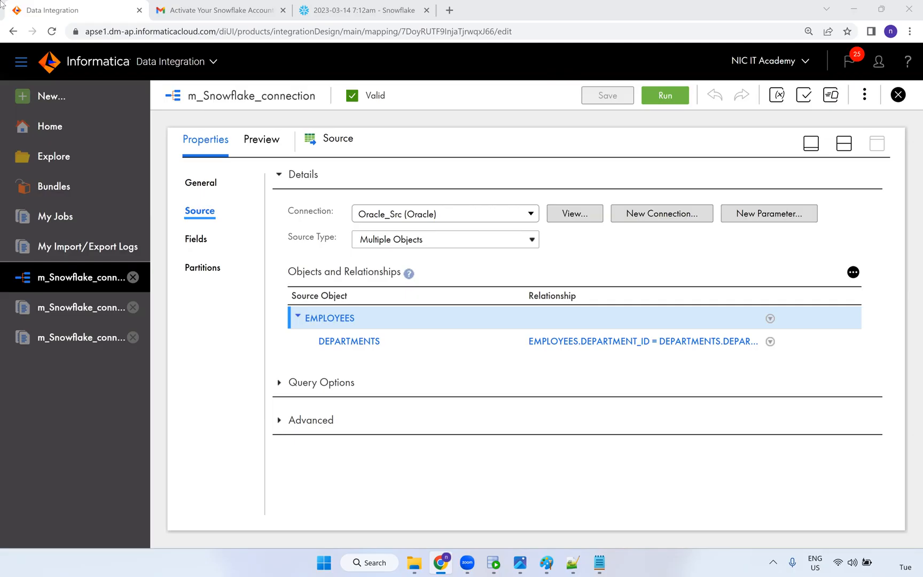
{"action": "left_click", "coordinate": [302, 18]}
{"action": "left_click_drag", "start_coordinate": [302, 17], "coordinate": [206, 20]}
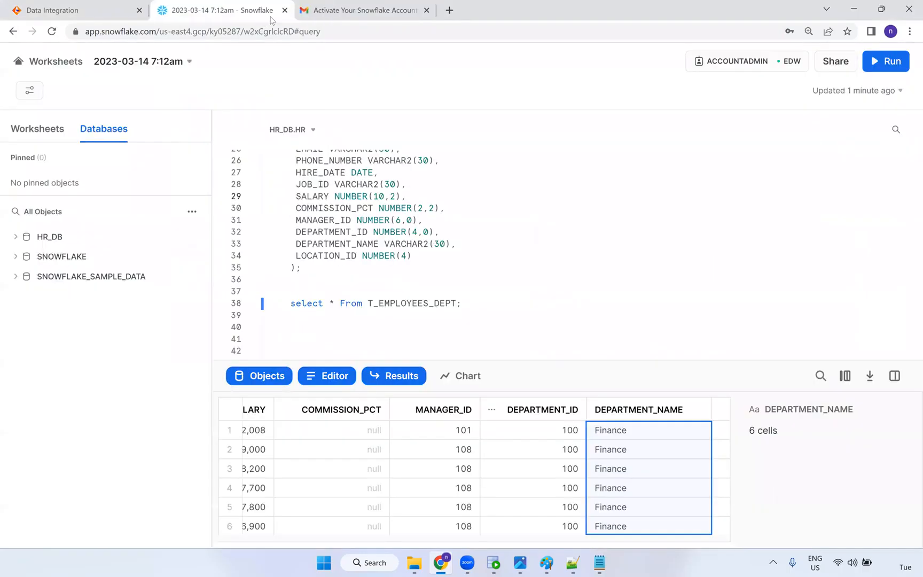